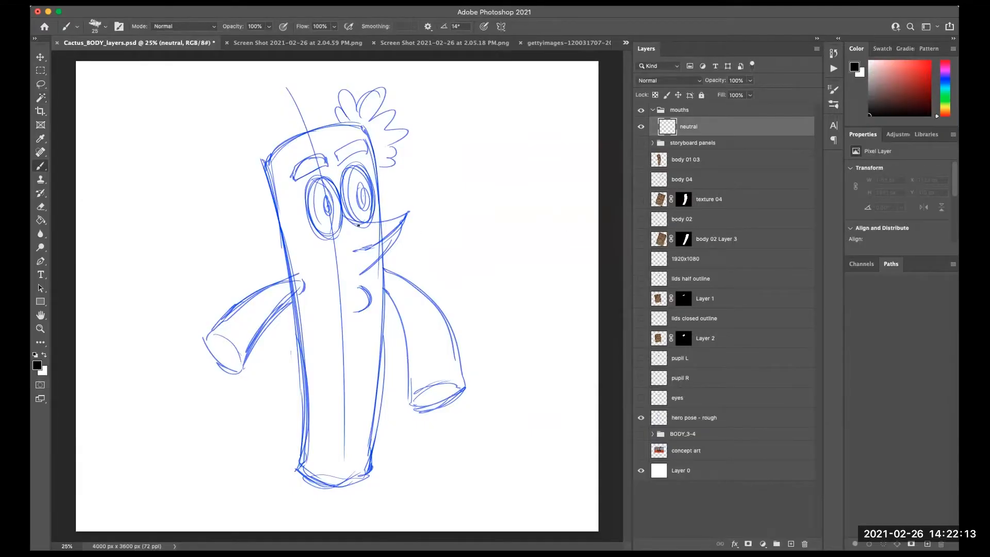
- Enlarge the brush and draw the neutral mouth lines and chin curve on the neutral layer, undoing unwanted strokes
key("bracketright")
mouse_move(346, 214)
left_mouse_down()
mouse_move(374, 221)
mouse_move(408, 212)
left_mouse_up()
key("ctrl+z")
mouse_move(341, 211)
left_mouse_down()
mouse_move(376, 221)
mouse_move(367, 222)
mouse_move(410, 211)
mouse_move(358, 276)
left_mouse_up()
key("ctrl+z")
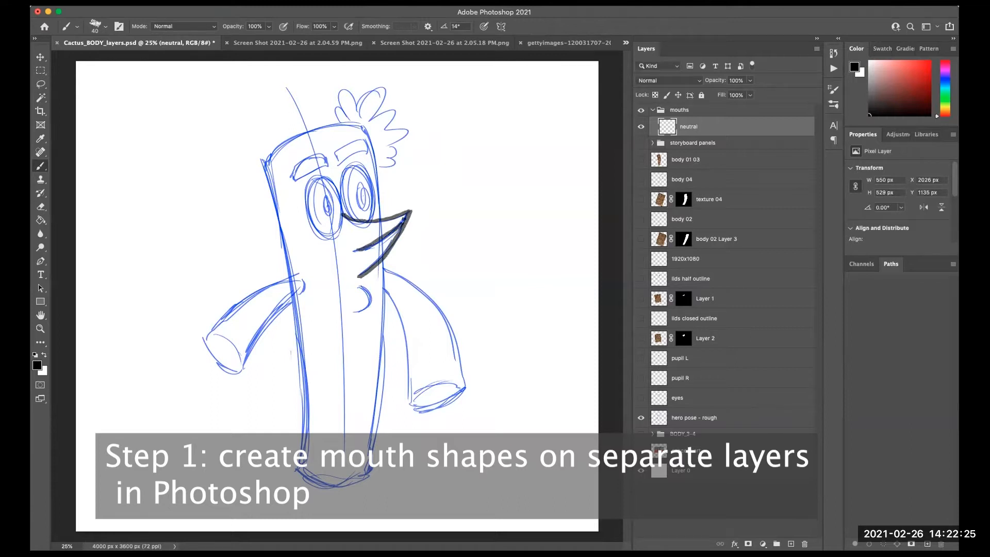
left_click_drag(356, 250, 410, 212)
left_click_drag(361, 288, 356, 312)
key("super+z")
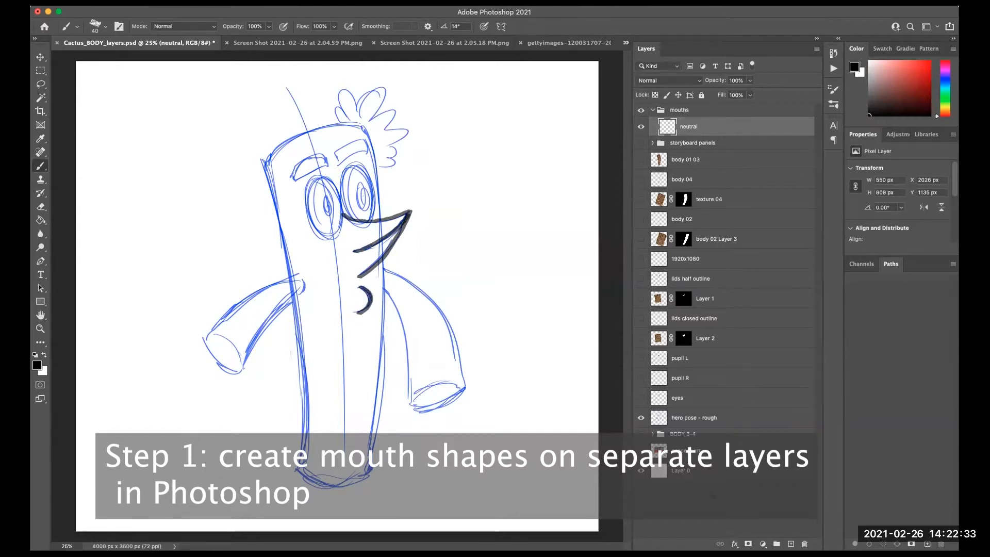
- Add a new layer in the mouths group and name it BMP
left_click(726, 505)
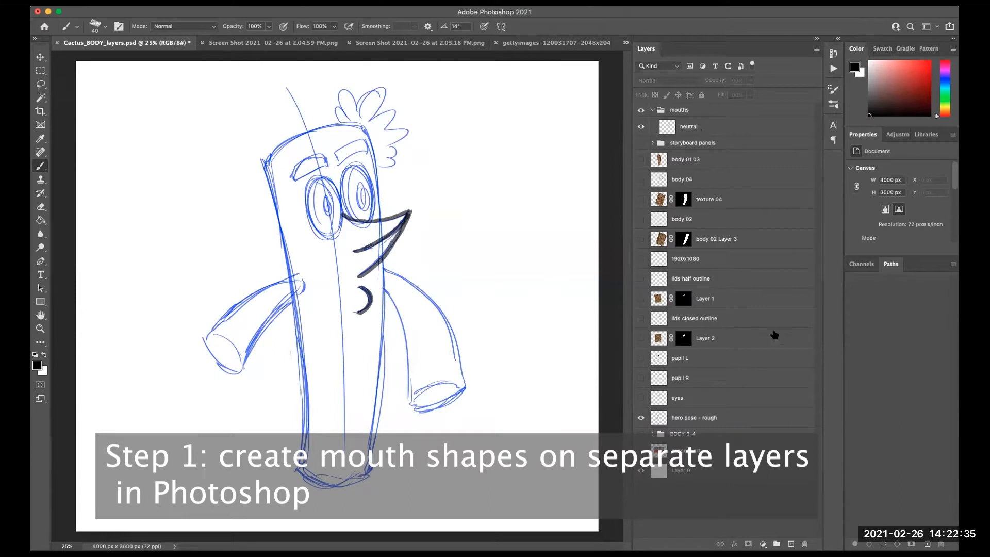
left_click(790, 544)
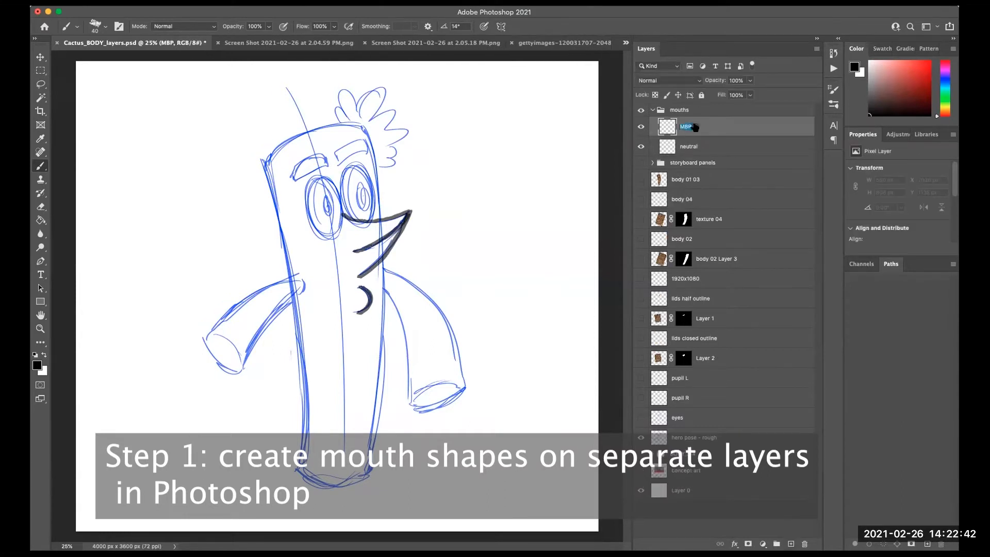
type("BMP")
key("Return")
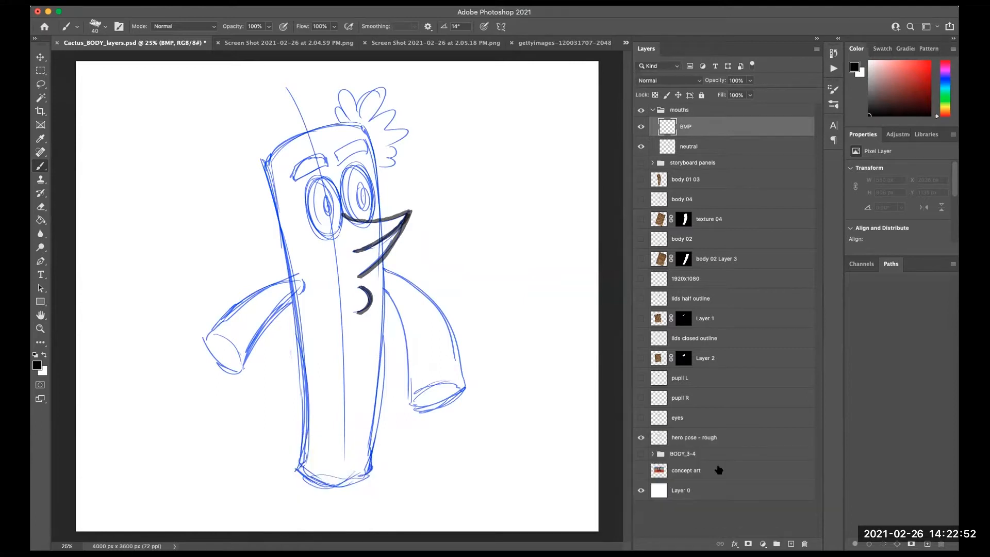
- Lower the neutral layer's opacity to 37% as a guide, then select the BMP layer
left_click(675, 512)
left_click(640, 147)
left_click(640, 147)
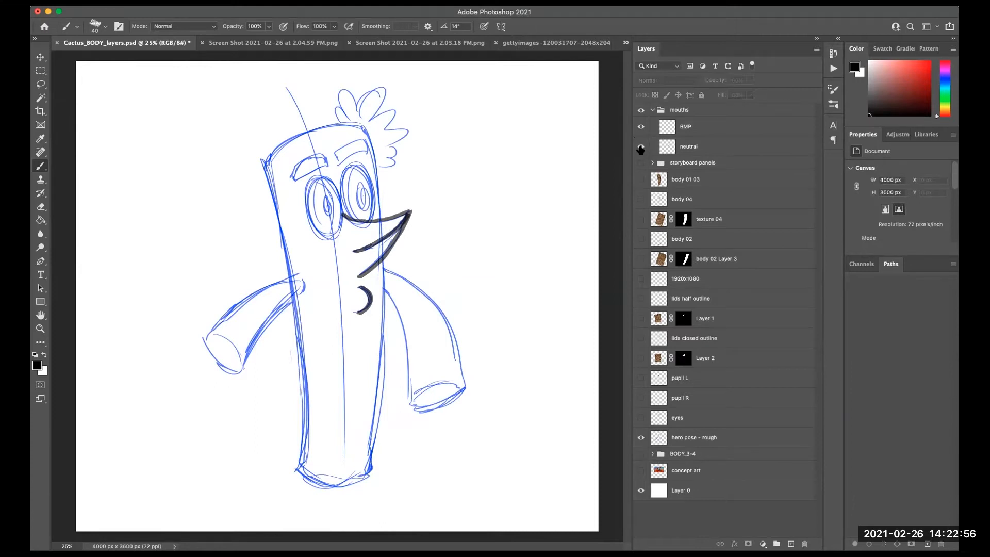
left_click(705, 144)
left_click_drag(717, 85, 688, 85)
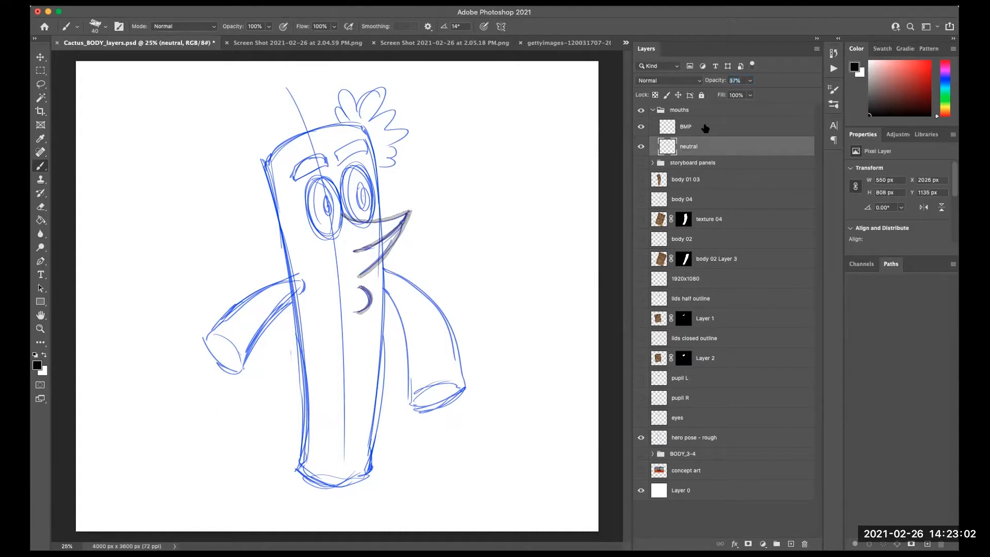
left_click(705, 127)
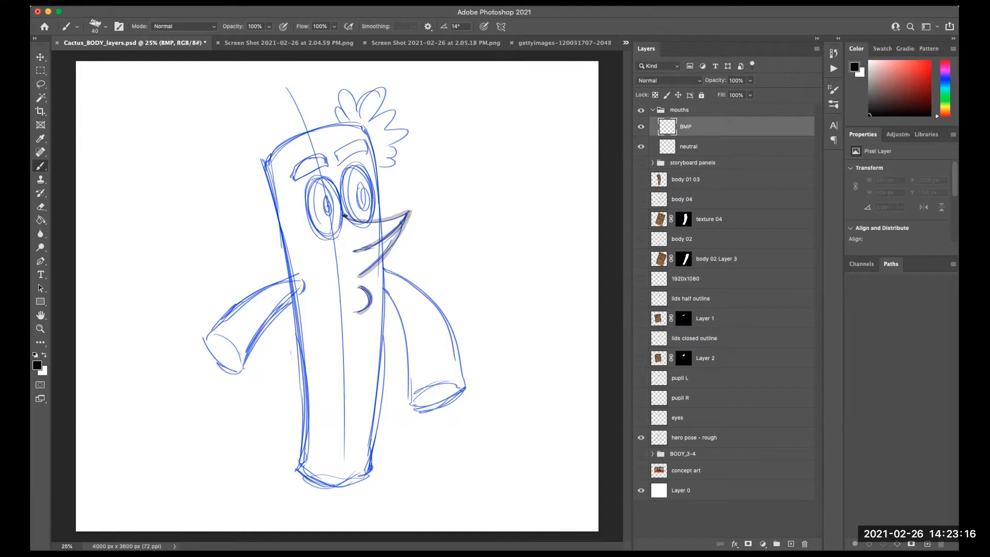
- Draw the closed BMP mouth lines and chin curve on the BMP layer, toggling its visibility to compare
mouse_move(343, 213)
left_mouse_down()
mouse_move(415, 216)
mouse_move(360, 277)
left_mouse_up()
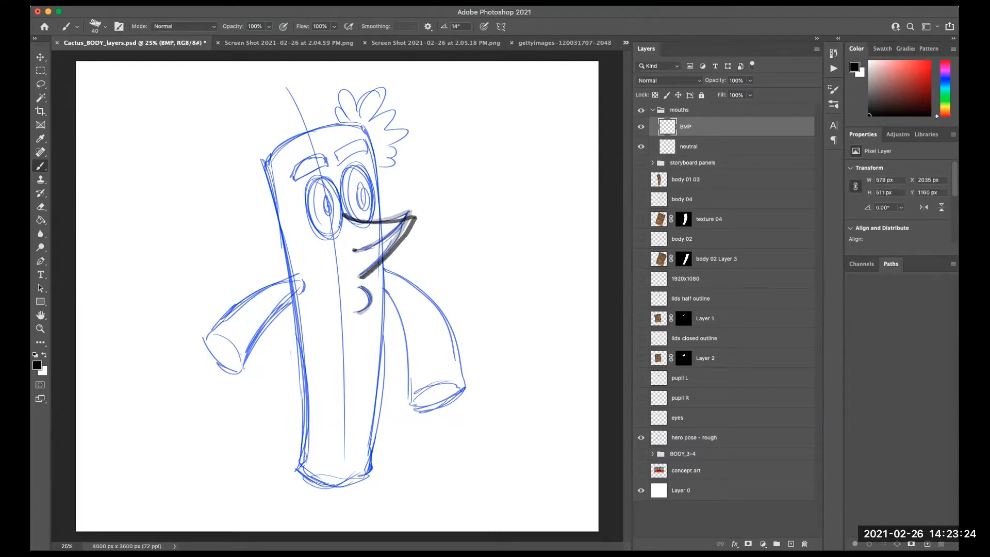
left_click_drag(348, 250, 417, 212)
left_click(641, 126)
left_click(641, 127)
left_click(641, 127)
left_click(641, 126)
left_click(640, 127)
left_click(641, 128)
mouse_move(358, 286)
left_mouse_down()
mouse_move(371, 298)
mouse_move(360, 311)
left_mouse_up()
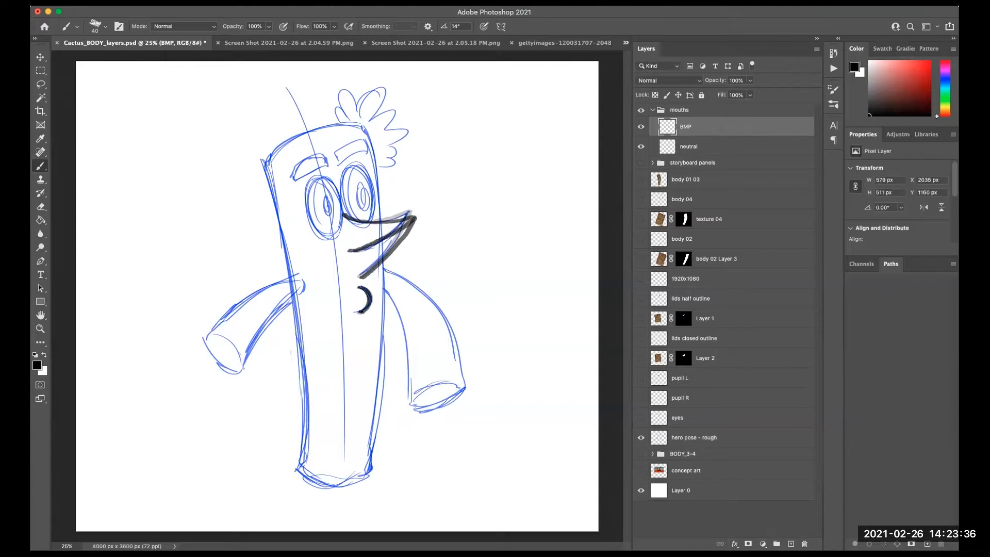
- Add another new layer in the mouths group and name it AH
left_click(735, 502)
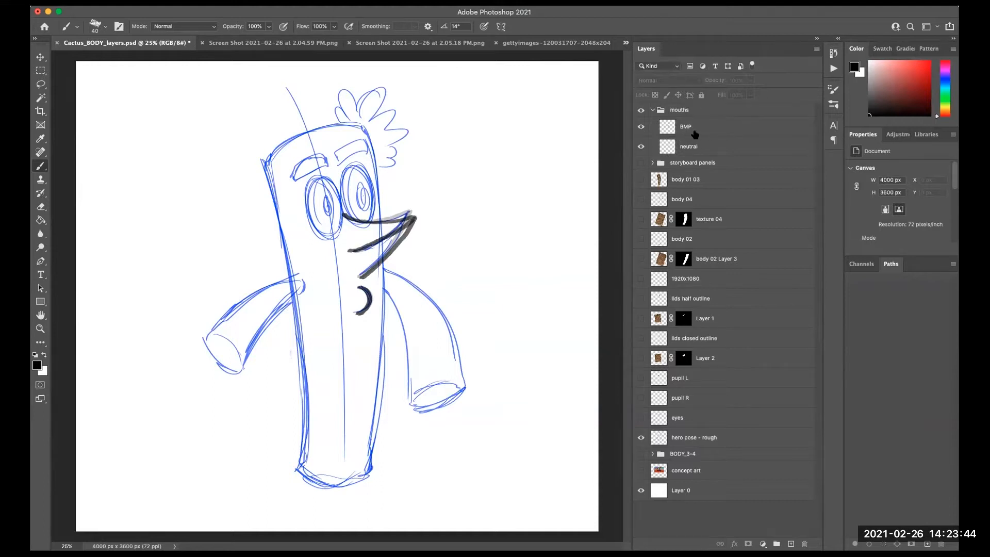
left_click(791, 544)
double_click(690, 127)
type("AH")
key("Return")
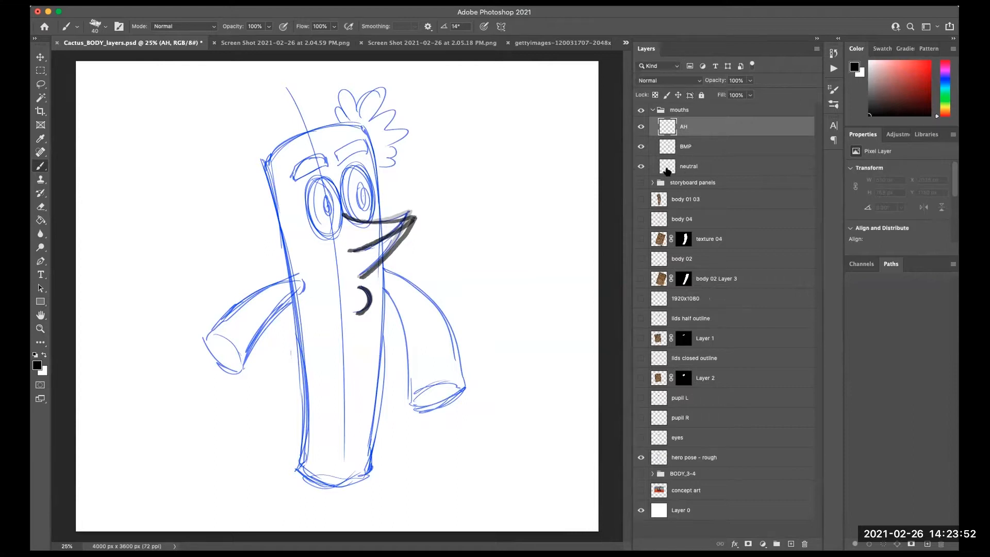
- Hide the neutral and BMP layers and select the AH layer
left_click(641, 166)
left_click(697, 168)
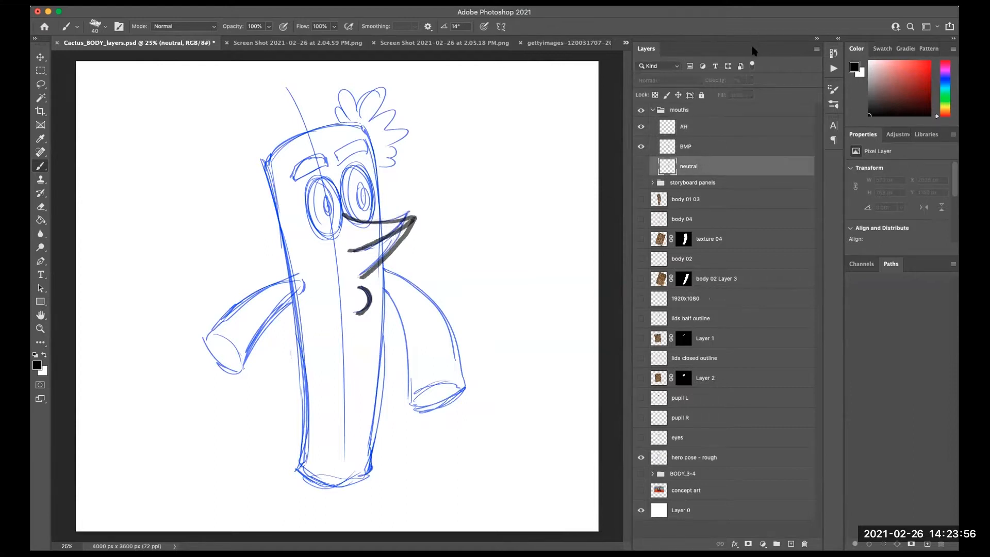
left_click(641, 167)
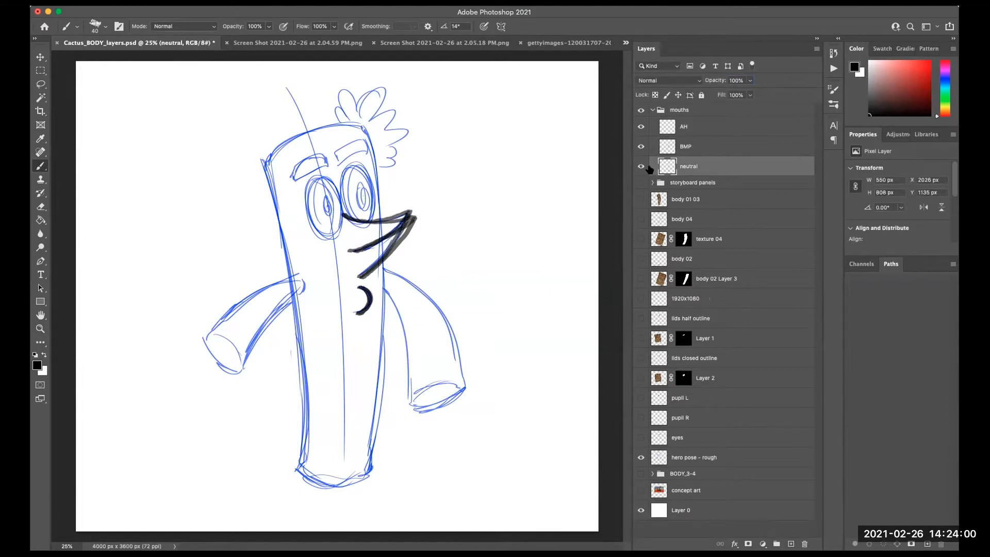
left_click(642, 168)
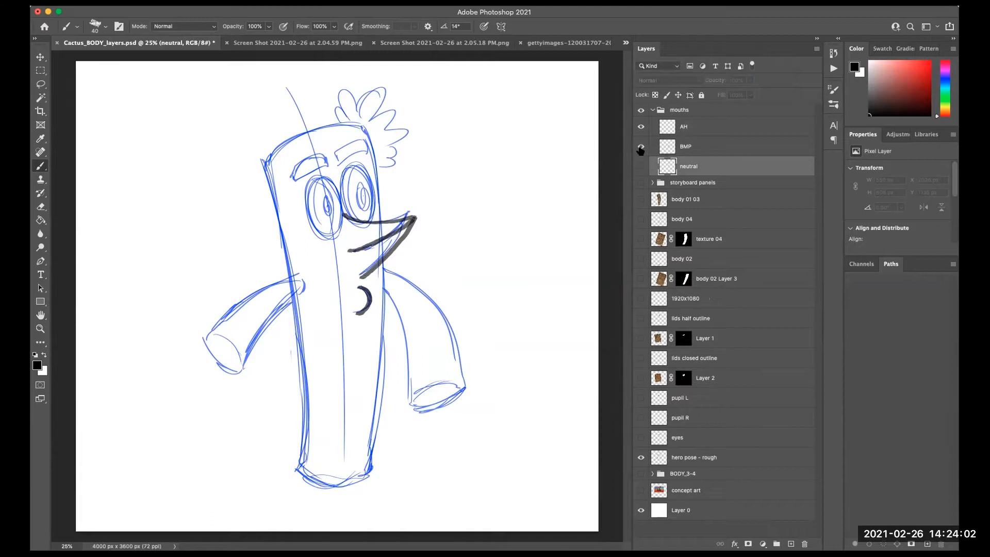
left_click(641, 147)
left_click(697, 148)
left_click(699, 126)
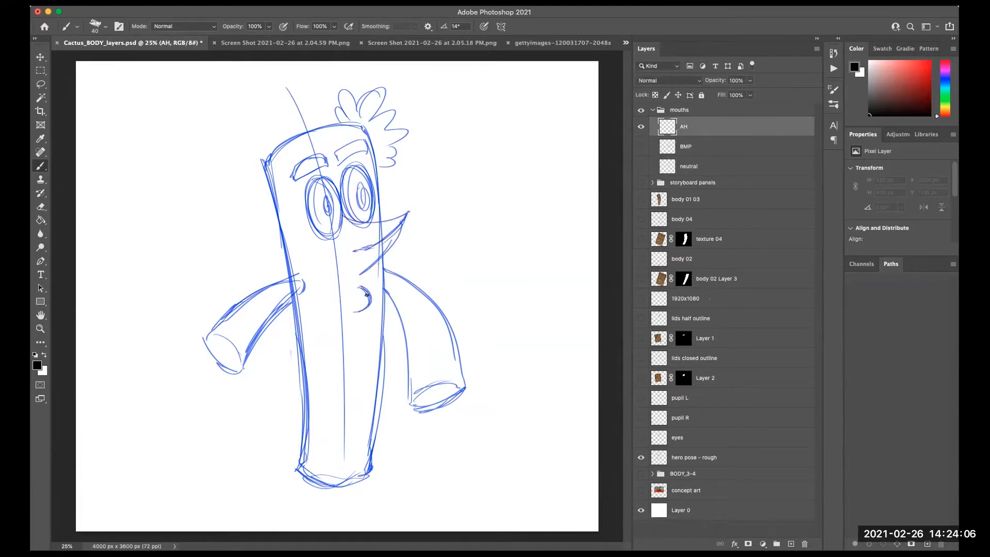
- Draw the open AH mouth with its upper line, lower jaw line and chin curve
mouse_move(359, 290)
left_mouse_down()
mouse_move(369, 304)
mouse_move(356, 316)
left_mouse_up()
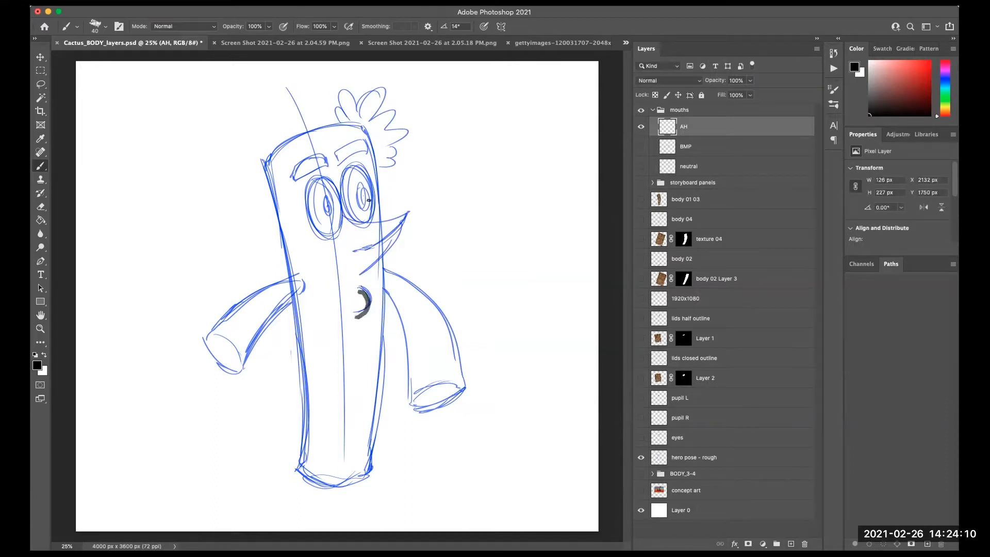
mouse_move(342, 213)
left_mouse_down()
mouse_move(378, 222)
mouse_move(408, 214)
left_mouse_up()
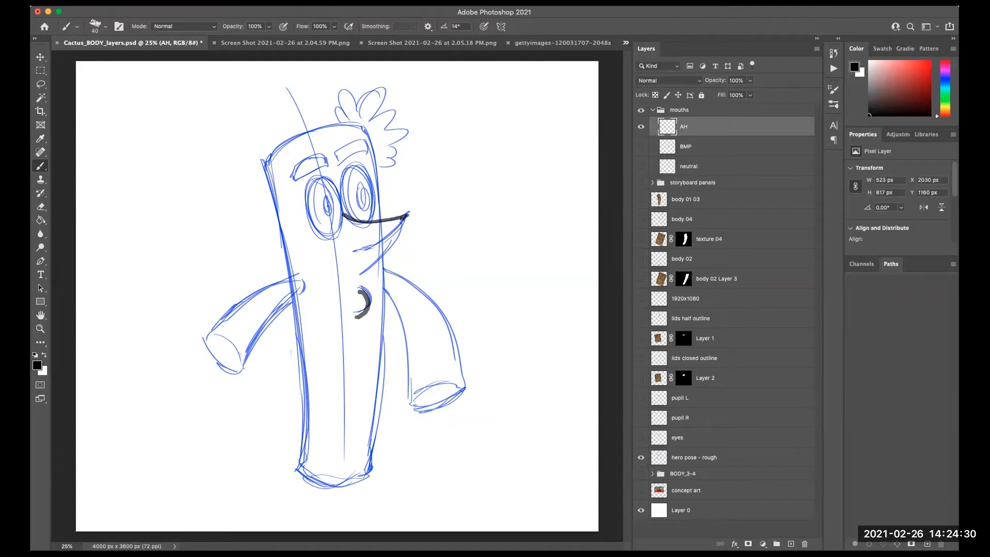
mouse_move(407, 217)
left_mouse_down()
mouse_move(360, 251)
mouse_move(400, 243)
mouse_move(357, 278)
left_mouse_up()
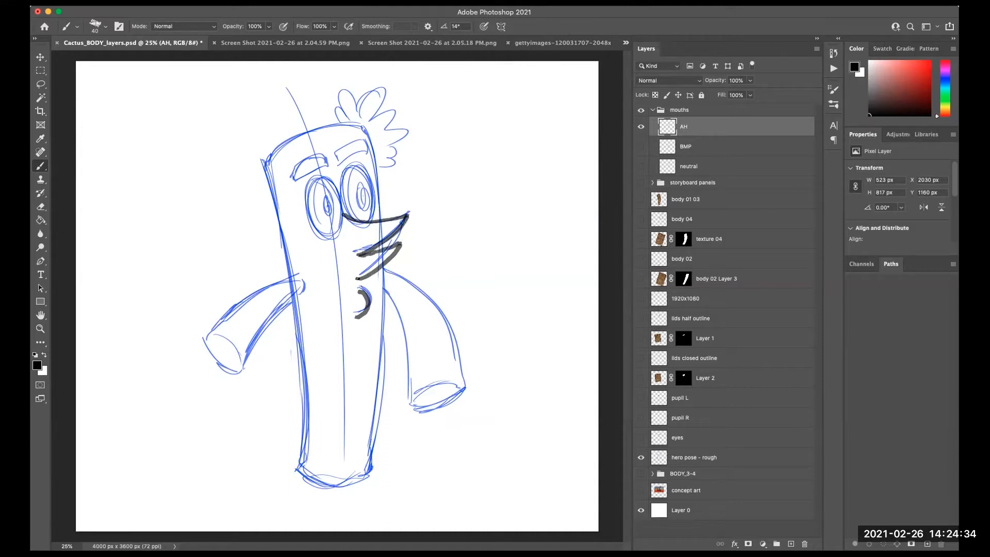
- Hide the AH layer and add a new layer named EE
left_click(641, 127)
left_click(790, 543)
double_click(696, 127)
type("EE")
key("Return")
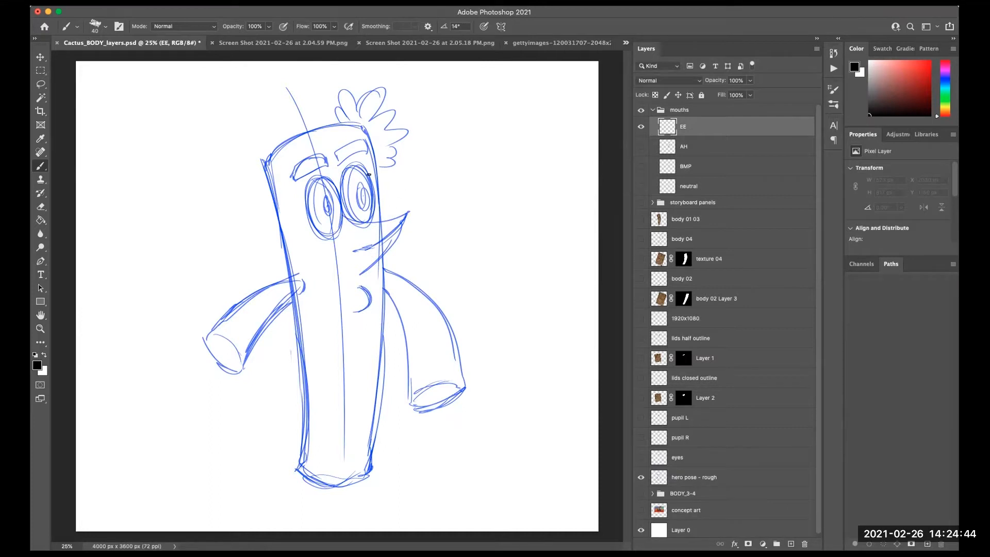
- Draw the EE mouth's upper line and lower lip on the EE layer, then hide it
mouse_move(343, 212)
left_mouse_down()
mouse_move(384, 221)
mouse_move(411, 213)
left_mouse_up()
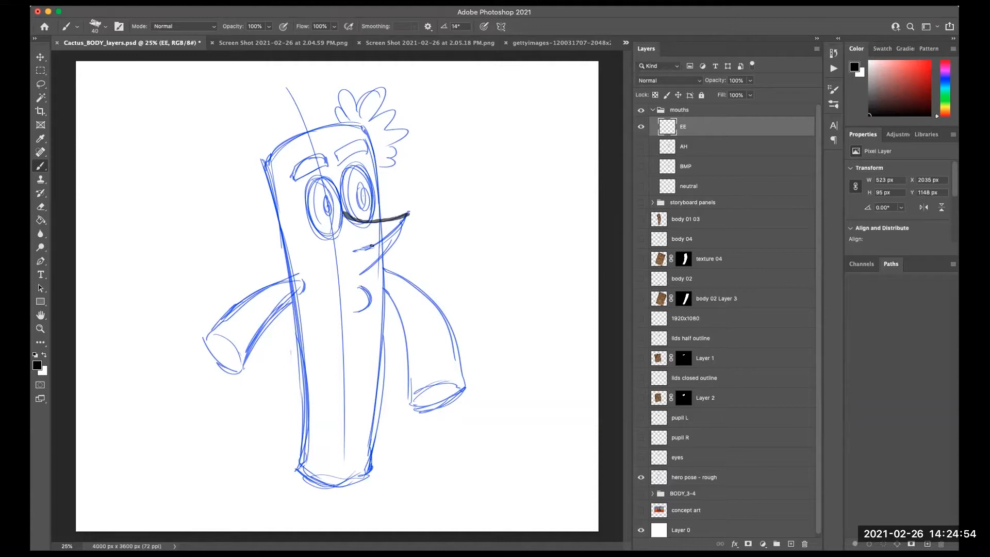
mouse_move(352, 249)
left_mouse_down()
mouse_move(406, 213)
mouse_move(403, 236)
mouse_move(363, 251)
mouse_move(404, 233)
mouse_move(354, 279)
mouse_move(371, 295)
mouse_move(353, 311)
left_mouse_up()
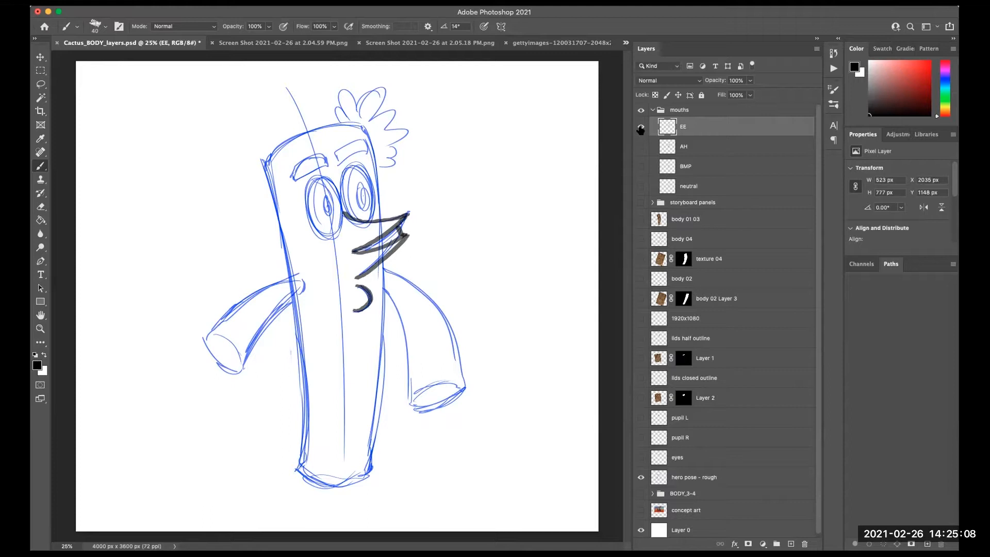
left_click(640, 128)
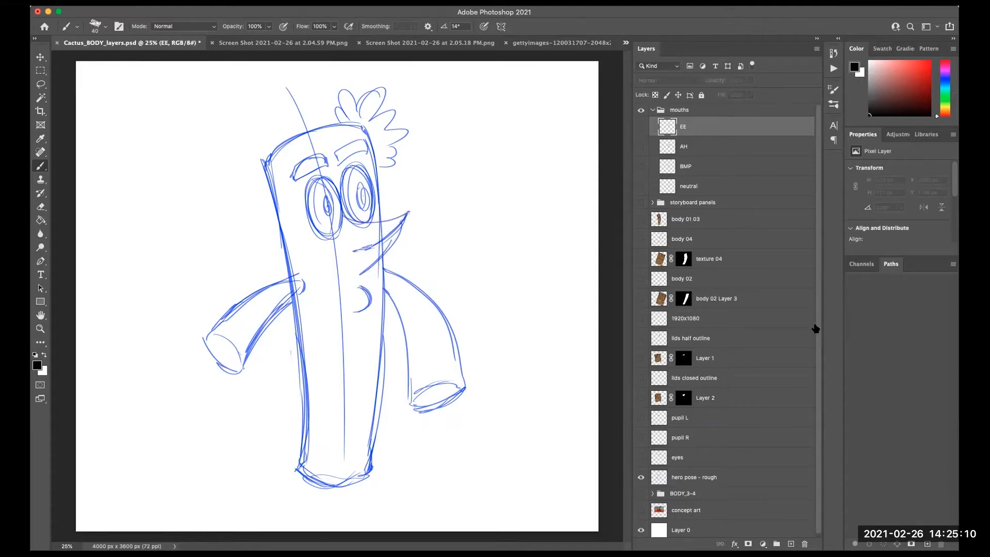
- Add a new layer in the mouths group and name it OH
scroll(816, 458, "down", 1)
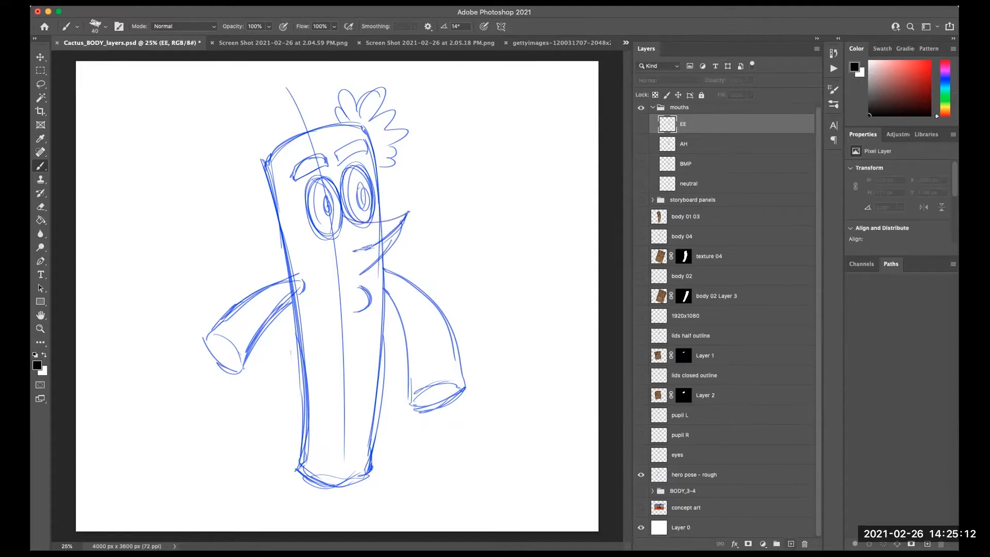
left_click(791, 543)
double_click(689, 124)
type("OH")
key("Return")
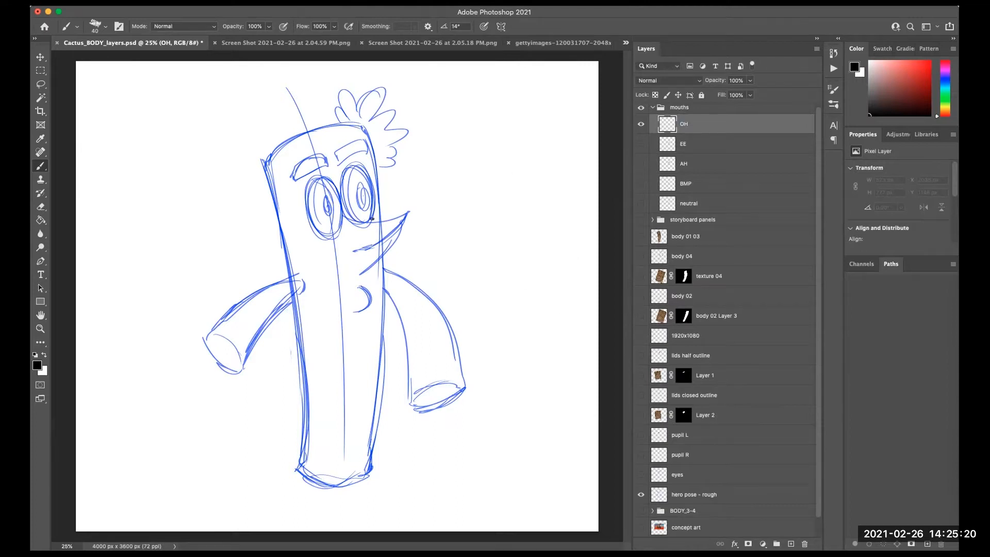
- Draw the rounded OH mouth on the OH layer, then hide the layer
left_click_drag(344, 214, 407, 216)
mouse_move(404, 219)
left_mouse_down()
mouse_move(398, 238)
mouse_move(411, 227)
mouse_move(403, 217)
mouse_move(402, 238)
mouse_move(359, 274)
mouse_move(369, 294)
mouse_move(356, 312)
left_mouse_up()
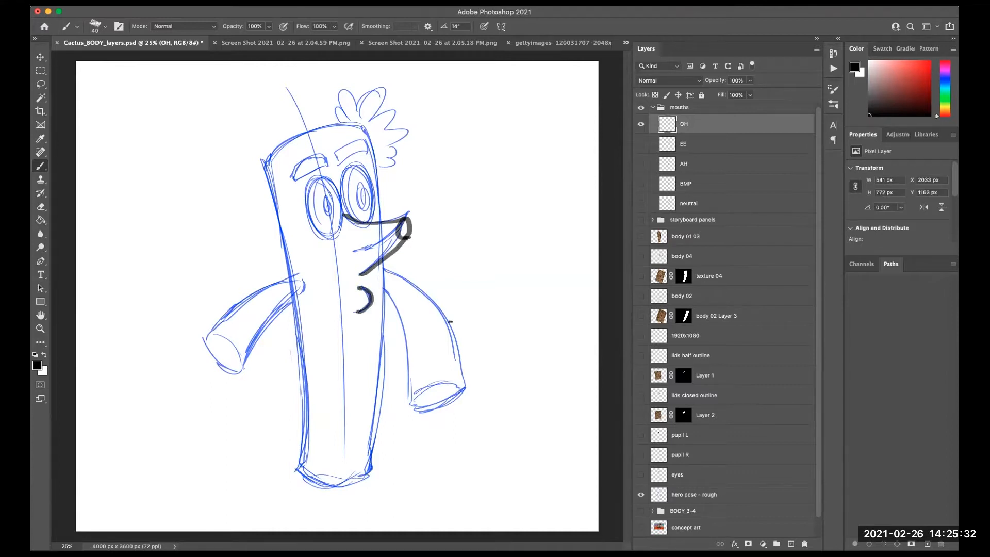
left_click(640, 124)
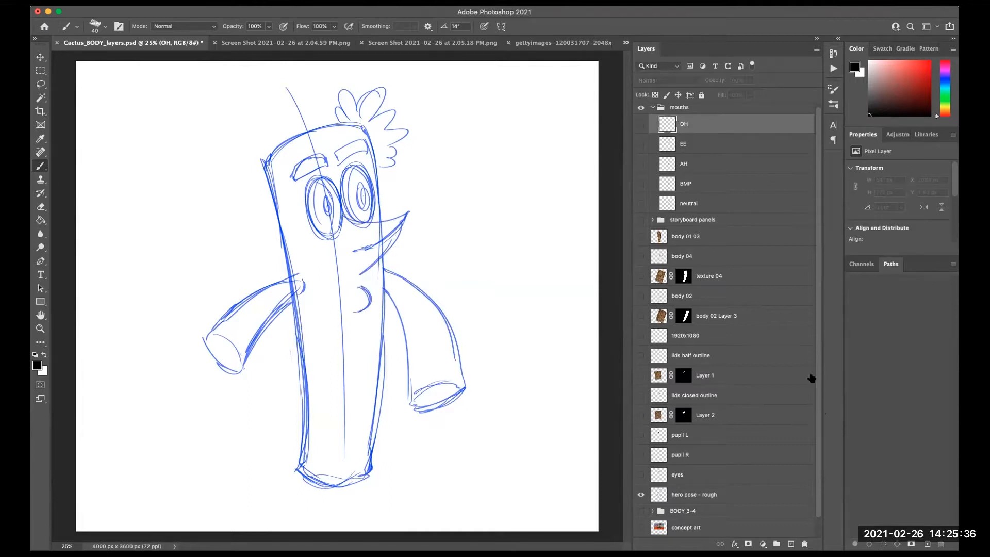
- Add a new layer in the mouths group and name it L-TH
left_click(790, 543)
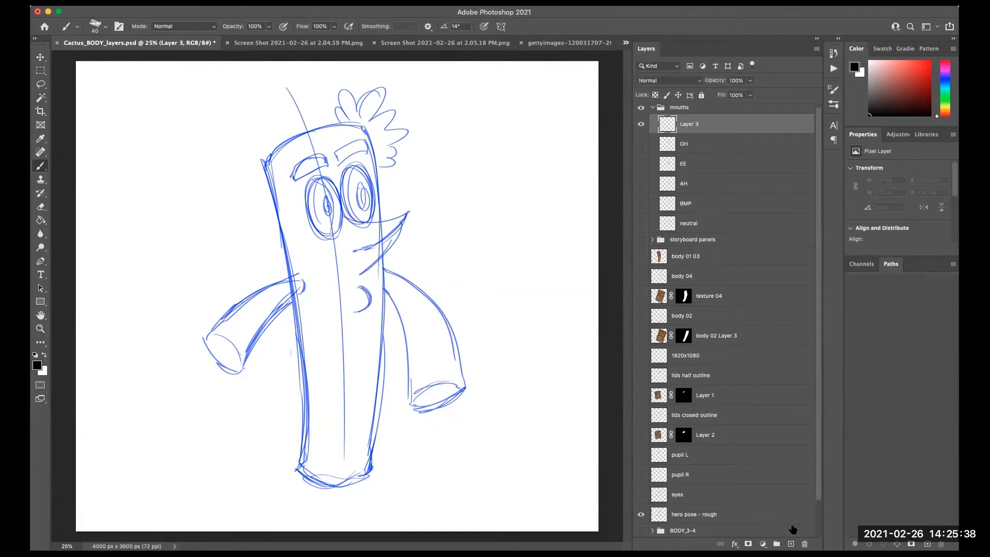
double_click(689, 124)
type("L-1")
key("Return")
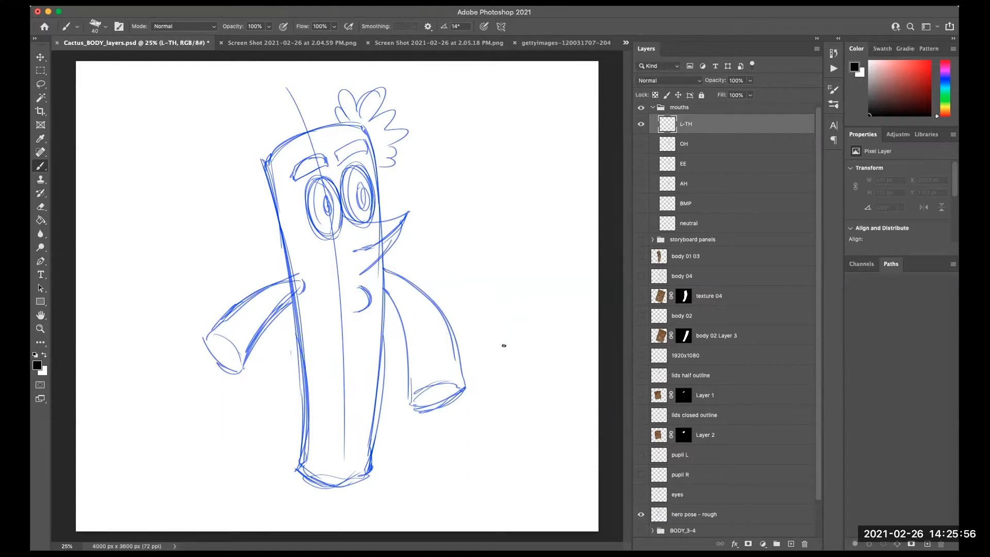
- Draw the L-TH mouth with upper and lower lines and a tongue shape inside
mouse_move(341, 216)
left_mouse_down()
mouse_move(359, 223)
mouse_move(408, 212)
left_mouse_up()
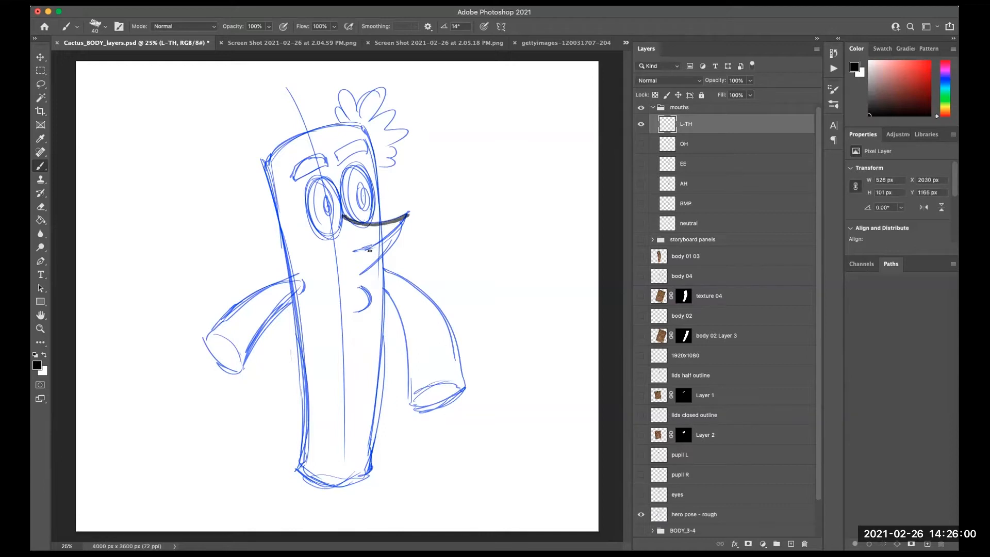
left_click_drag(354, 251, 407, 217)
mouse_move(354, 252)
left_mouse_down()
mouse_move(407, 240)
mouse_move(357, 277)
mouse_move(355, 312)
left_mouse_up()
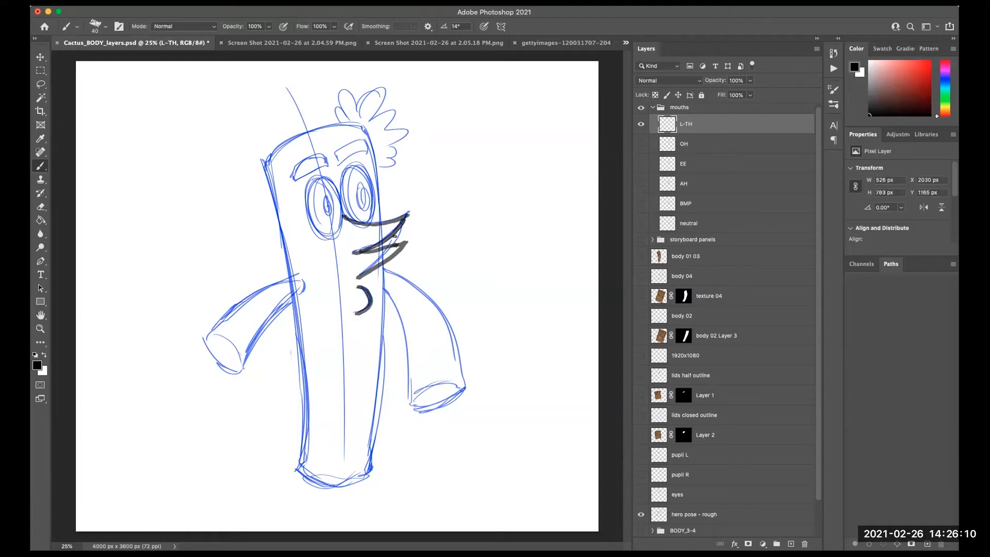
left_click_drag(403, 222, 382, 249)
left_click_drag(408, 215, 385, 240)
mouse_move(381, 249)
left_mouse_down()
mouse_move(404, 240)
mouse_move(390, 254)
left_mouse_up()
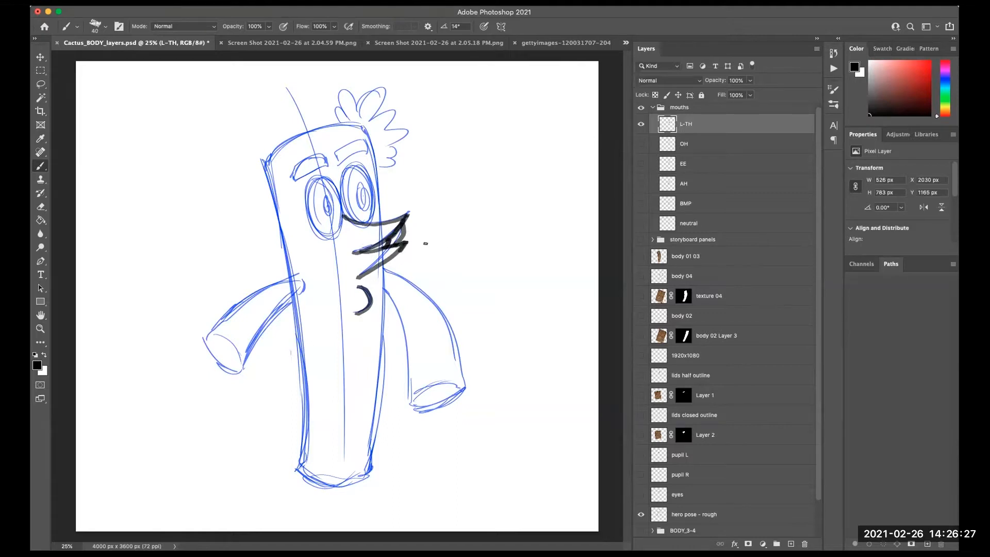
- Hide and reshow the rough hero pose layer to check the mouth alone, then hide the L-TH layer
left_click(641, 514)
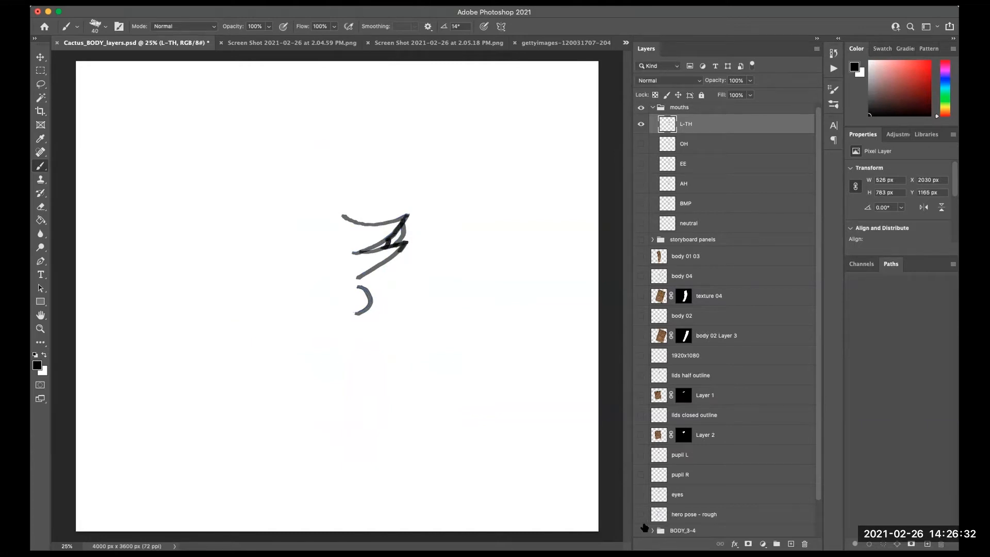
left_click(641, 514)
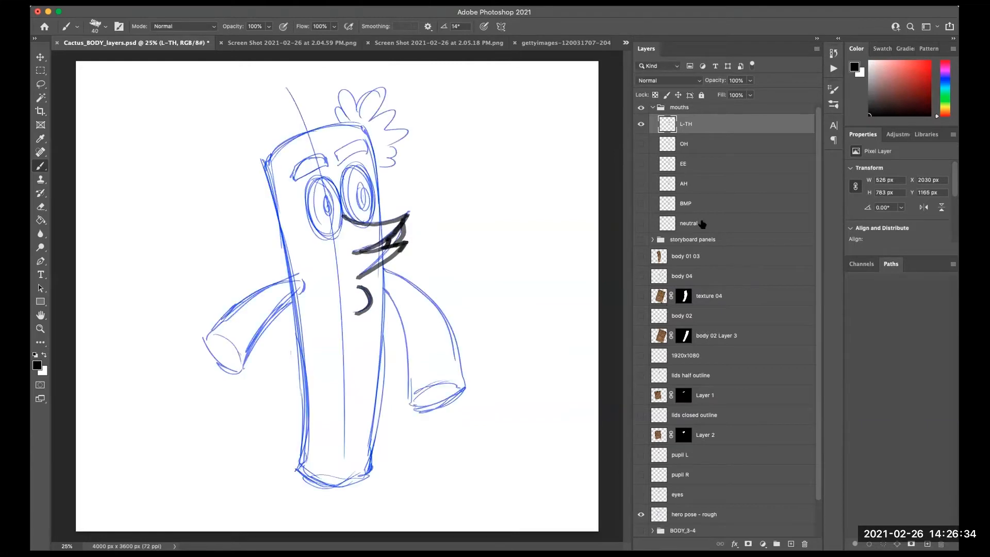
left_click(639, 125)
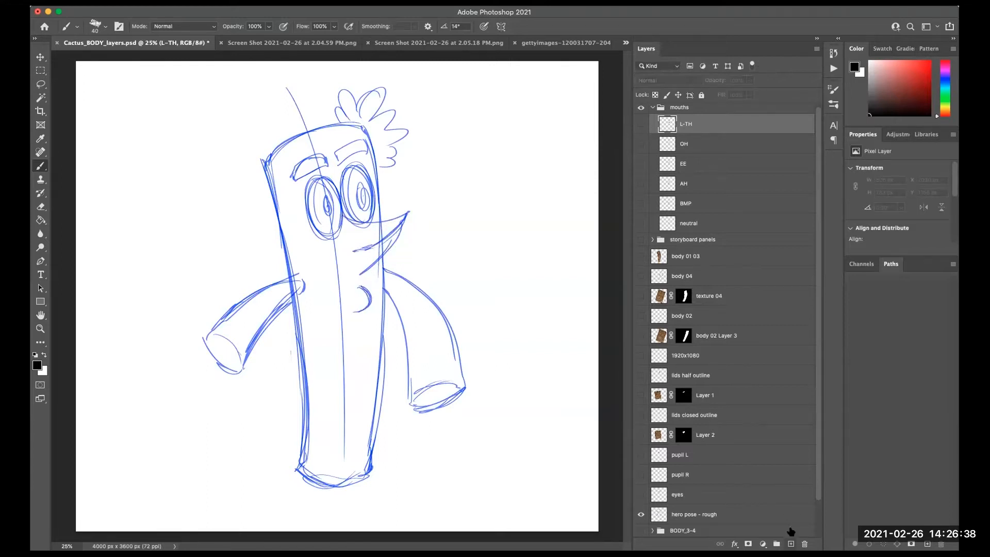
- Add a new layer in the mouths group and name it F_V
left_click(790, 543)
double_click(690, 124)
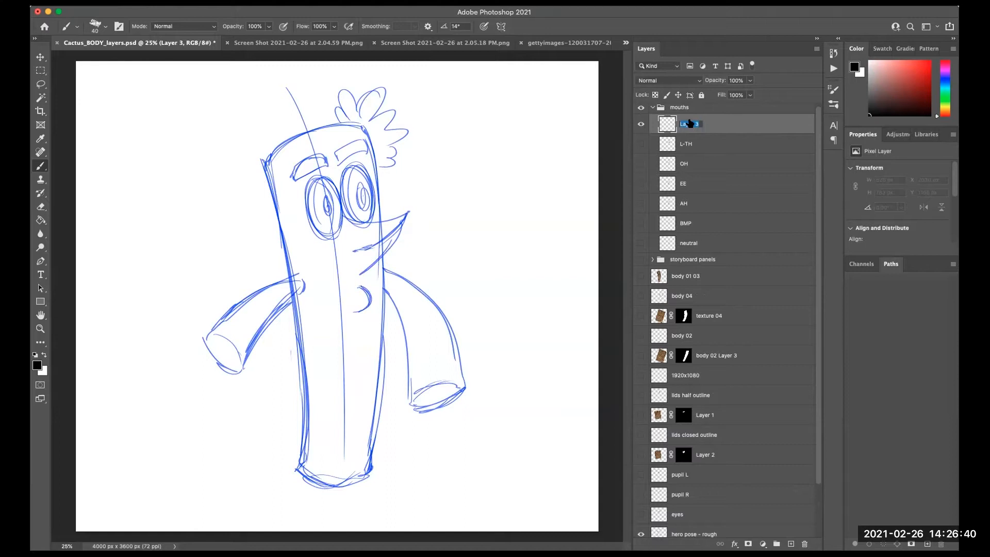
type("F")
type("_V")
key("Return")
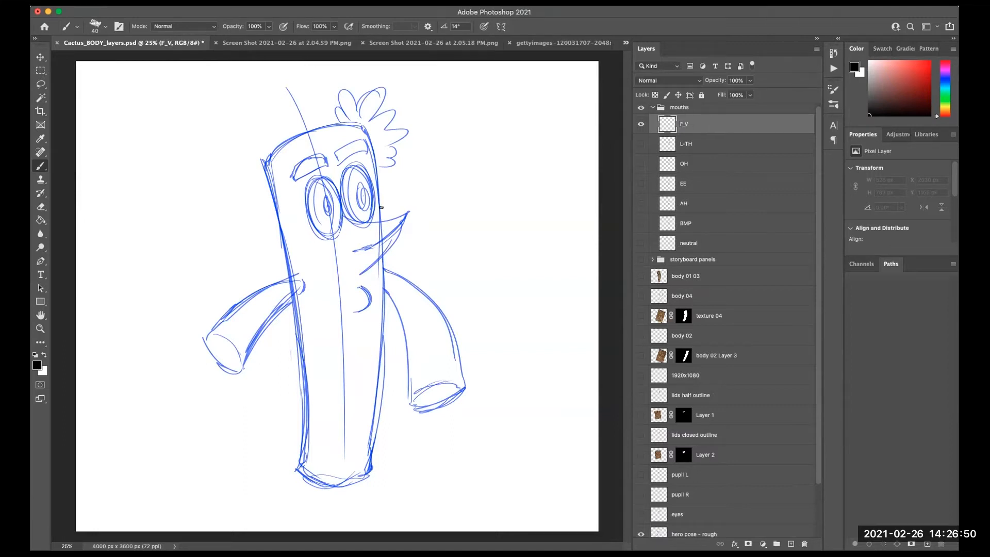
- Draw the F_V mouth with an upper lip line, a folded lower lip and a chin curve below
mouse_move(343, 213)
left_mouse_down()
mouse_move(387, 221)
mouse_move(410, 212)
left_mouse_up()
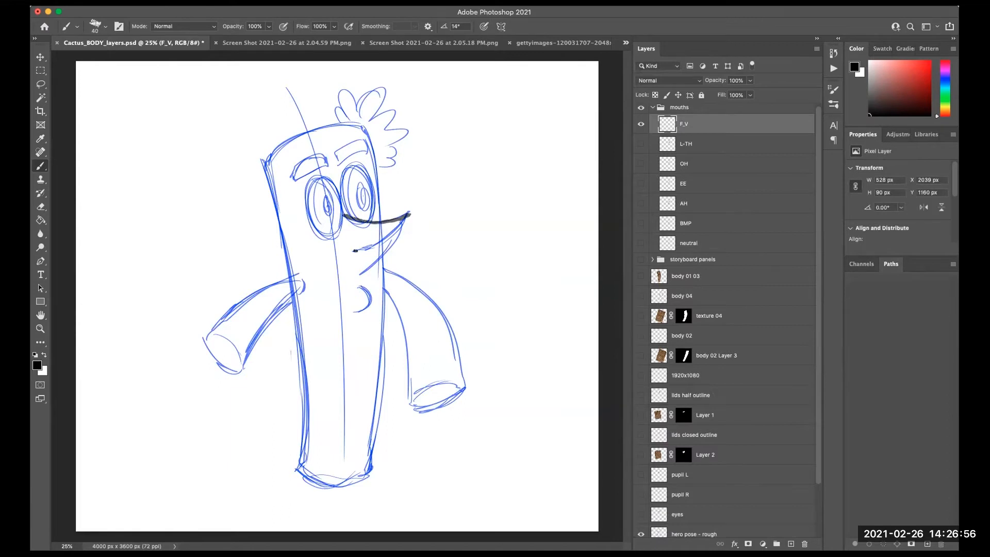
left_click_drag(410, 214, 354, 250)
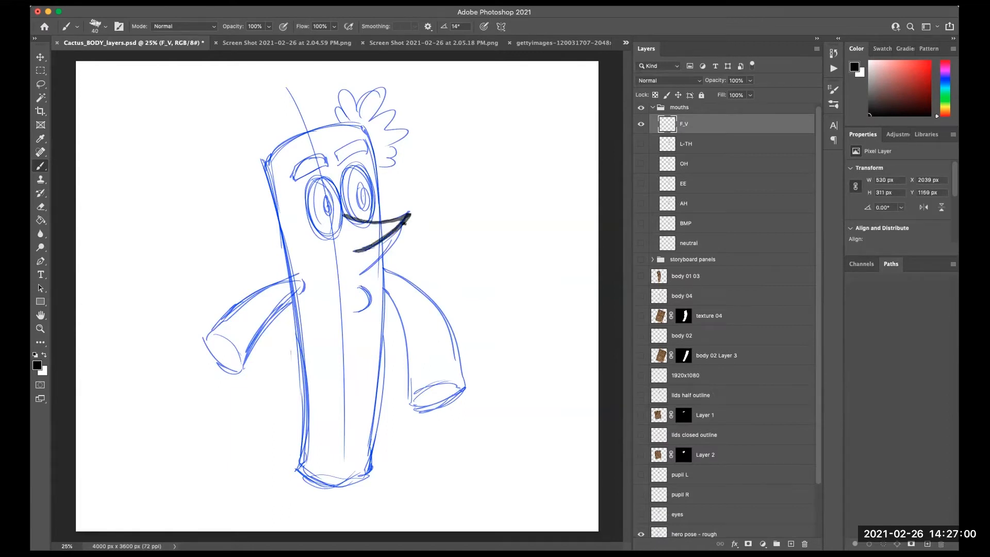
left_click_drag(405, 221, 403, 234)
mouse_move(405, 232)
left_mouse_down()
mouse_move(359, 275)
mouse_move(356, 312)
left_mouse_up()
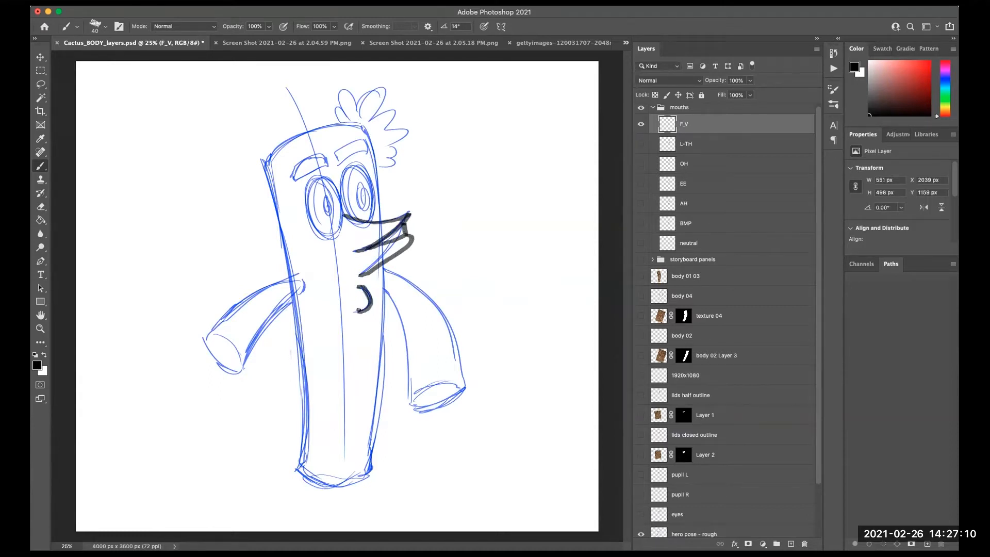
- Toggle the F_V and EE layers on and off to compare the two mouth shapes
left_click(640, 124)
left_click(641, 184)
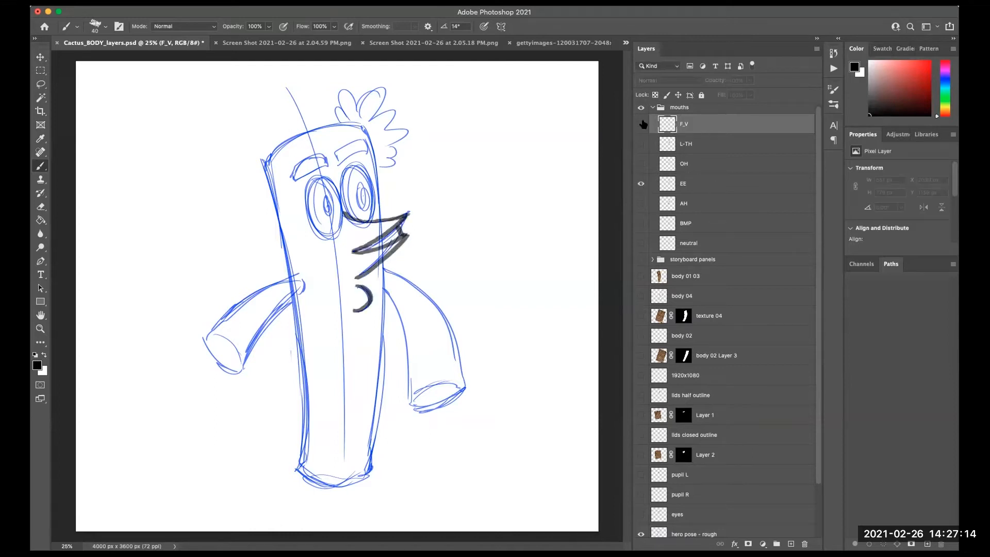
left_click(641, 124)
left_click(641, 123)
left_click(641, 184)
left_click(640, 124)
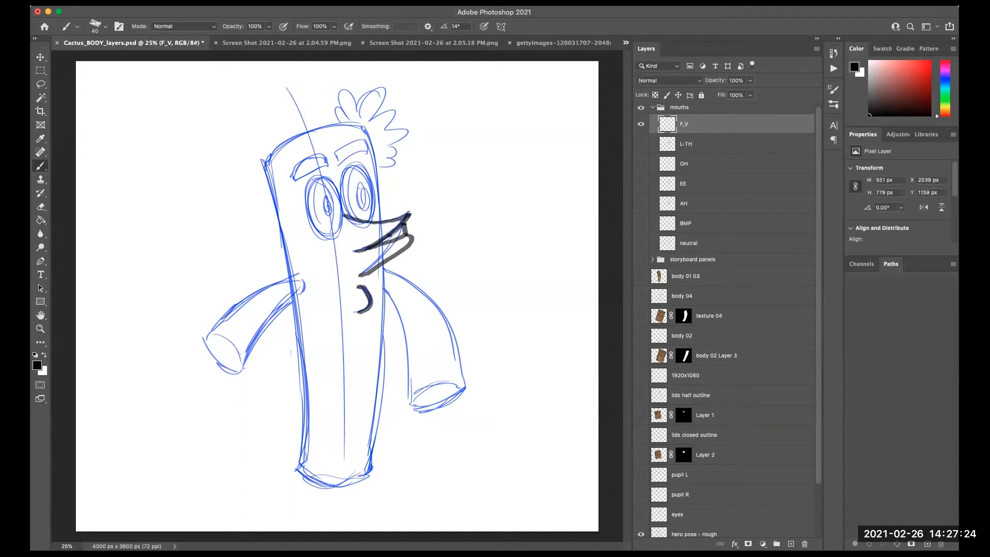
- Erase the F_V mouth strokes with the Eraser tool and return to the brush
key("e")
mouse_move(356, 252)
left_mouse_down()
mouse_move(393, 217)
mouse_move(388, 248)
mouse_move(388, 231)
mouse_move(393, 250)
mouse_move(409, 233)
mouse_move(357, 312)
mouse_move(405, 214)
mouse_move(356, 228)
left_mouse_up()
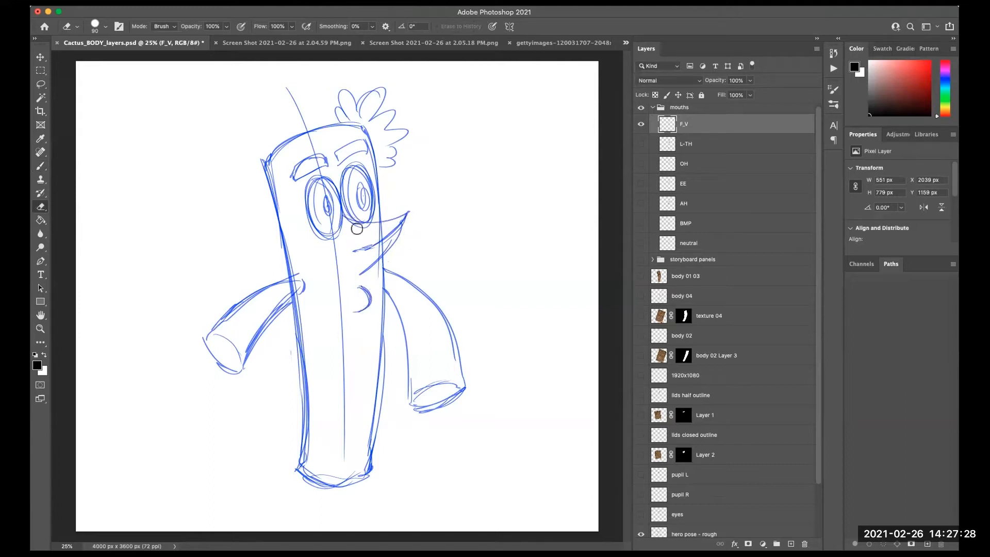
key("b")
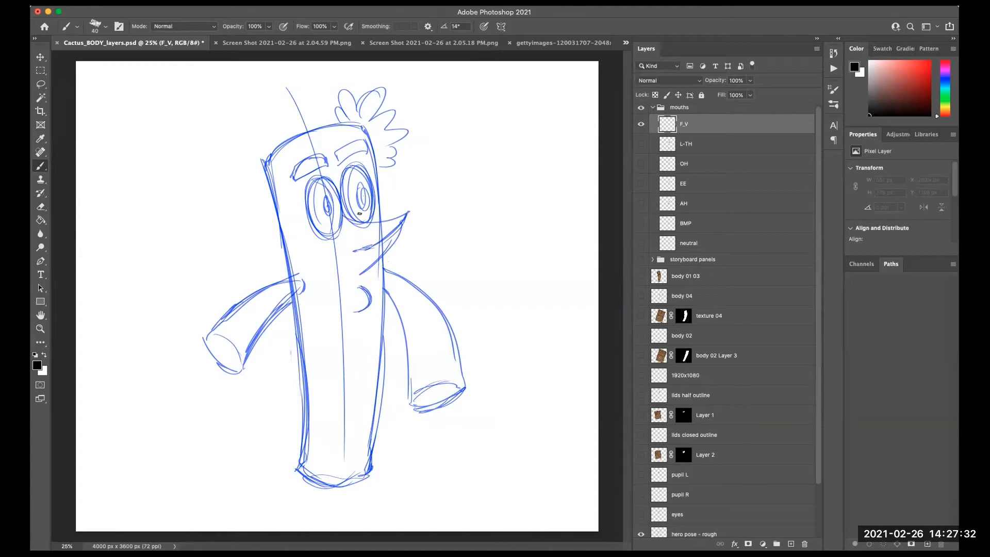
- Redraw the F_V mouth with an upper lip line, a zigzag lower lip and a chin curve, retrying strokes with undo
left_click_drag(342, 215, 414, 218)
mouse_move(354, 251)
left_mouse_down()
mouse_move(403, 228)
mouse_move(410, 237)
mouse_move(373, 246)
mouse_move(408, 236)
mouse_move(360, 278)
left_mouse_up()
key("super+z")
key("super+z")
mouse_move(371, 247)
left_mouse_down()
mouse_move(413, 236)
mouse_move(355, 278)
left_mouse_up()
key("super+z")
left_click_drag(408, 236, 361, 276)
key("super+z")
left_click_drag(407, 237, 361, 276)
key("super+z")
mouse_move(408, 238)
left_mouse_down()
mouse_move(360, 273)
mouse_move(372, 290)
mouse_move(359, 308)
left_mouse_up()
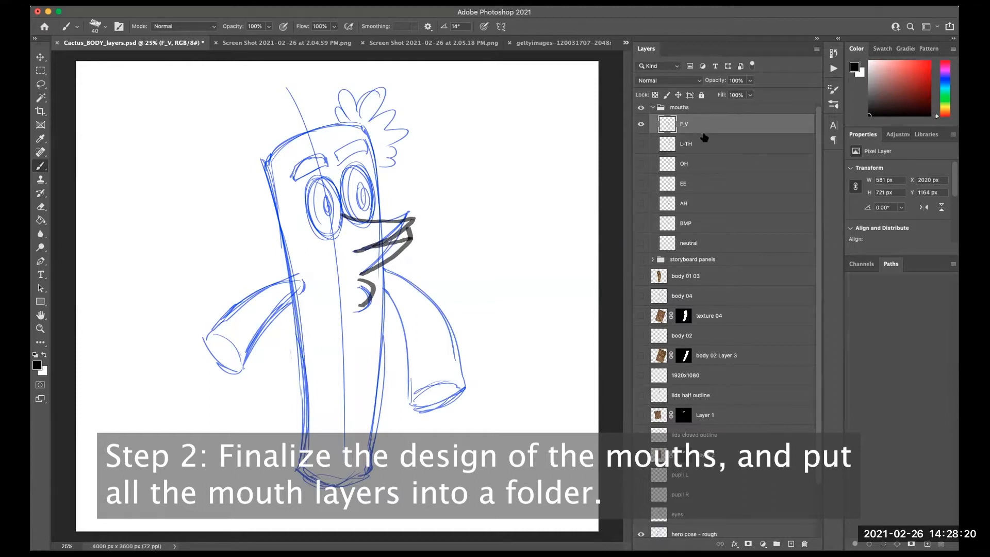
- Hide the F_V layer and rough hero pose, and show the neutral mouth over the textured body 01 03 layer
left_click(640, 124)
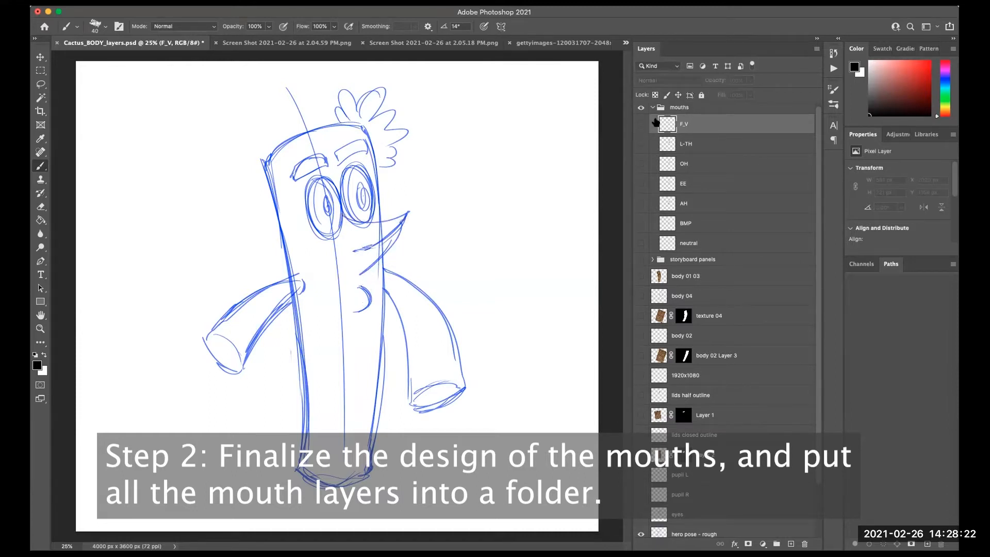
left_click(641, 243)
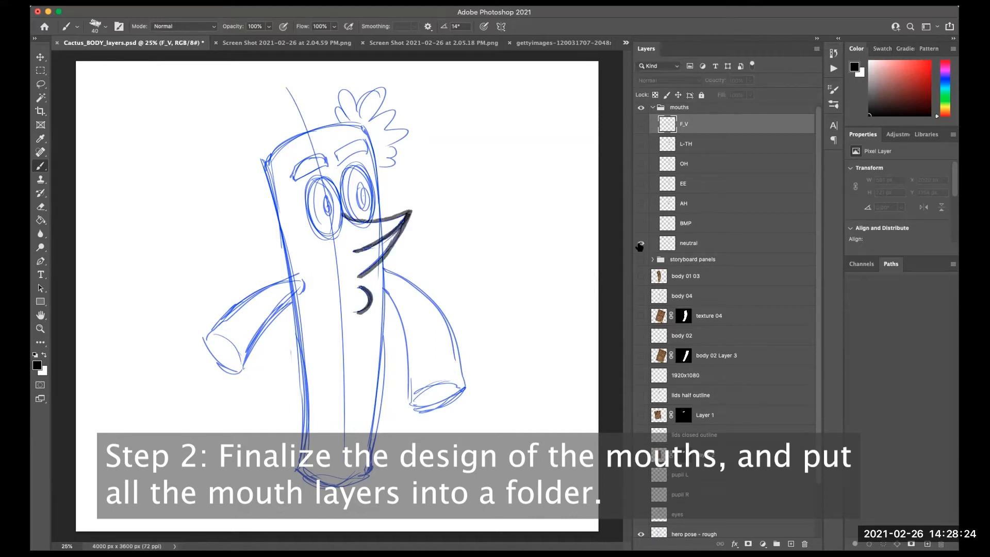
scroll(817, 342, "down", 3)
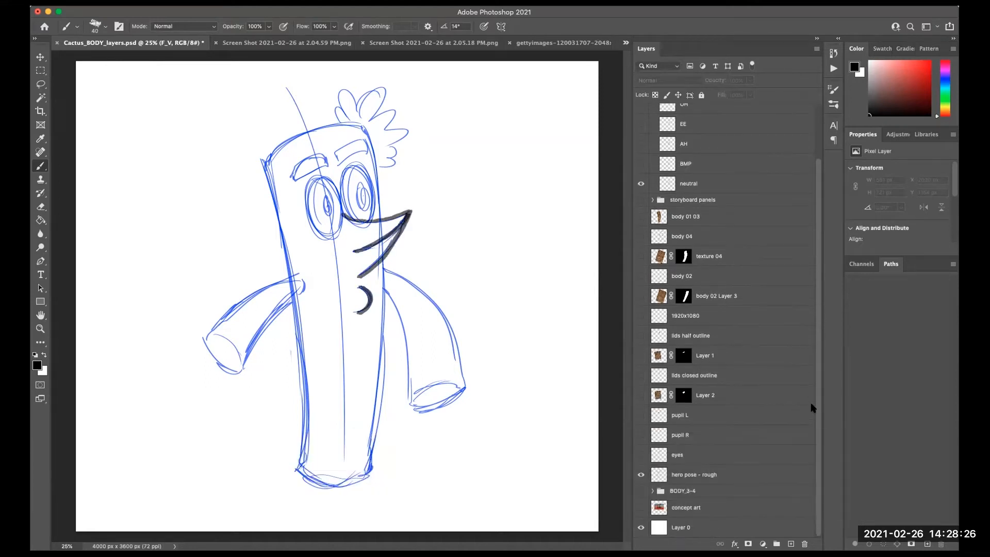
left_click(641, 474)
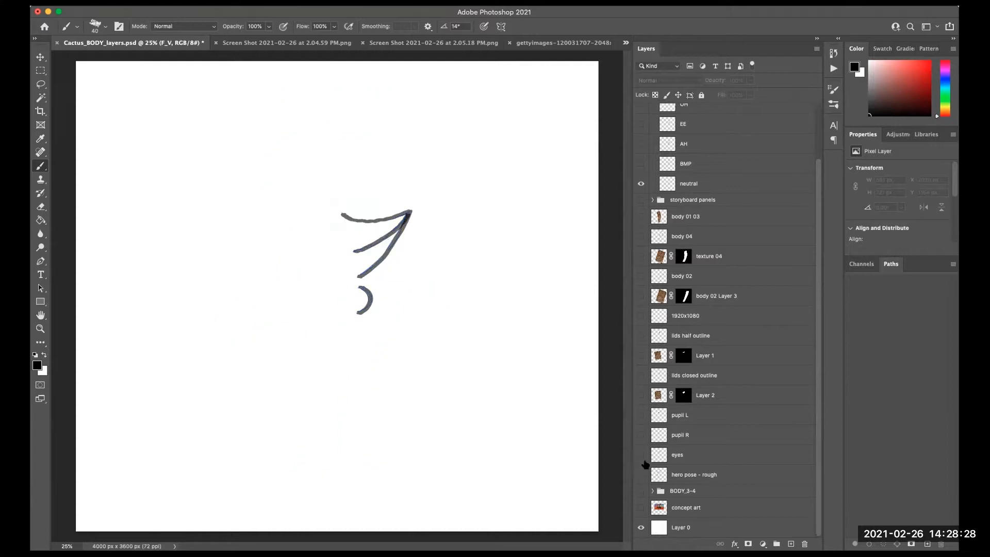
left_click(641, 217)
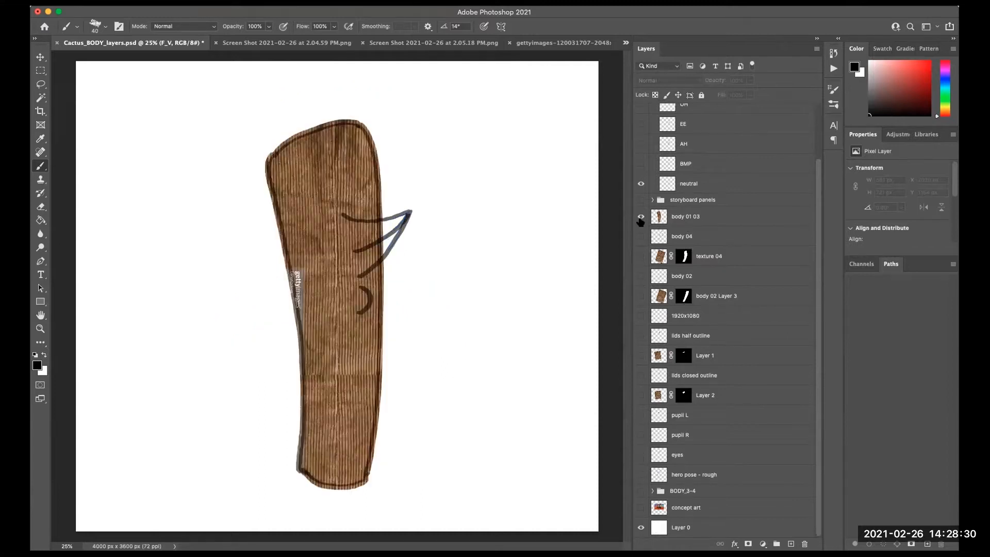
- Group the eye layers from lids half outline down to eyes into a new group named EYES
mouse_move(817, 289)
left_mouse_down()
mouse_move(817, 272)
mouse_move(814, 303)
left_mouse_up()
left_click(696, 416)
left_click(691, 456, "shift")
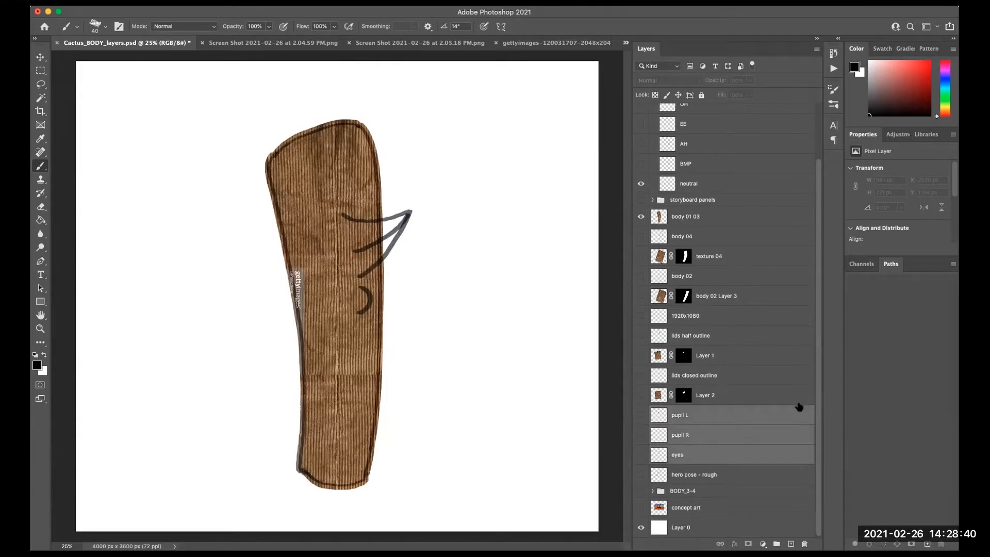
scroll(812, 392, "up", 3)
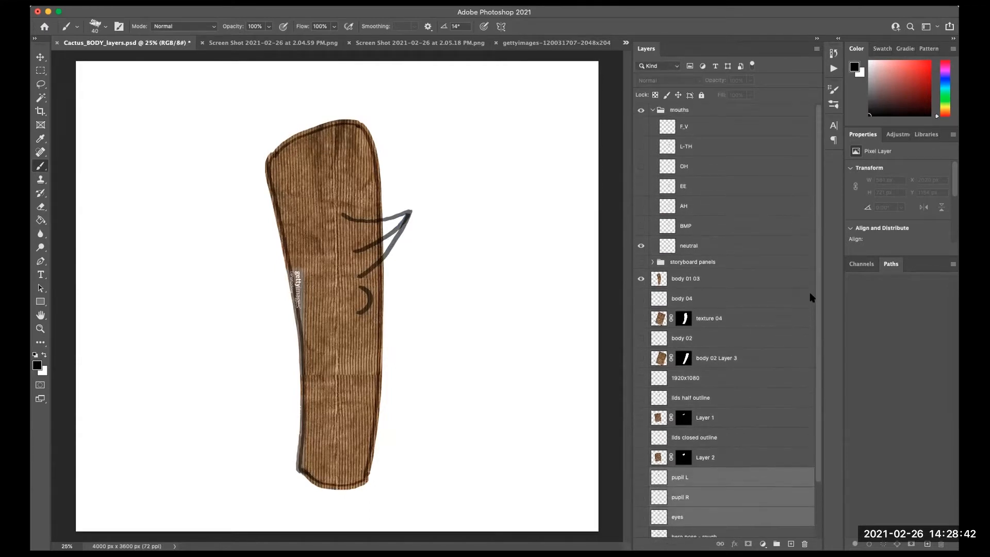
scroll(814, 350, "down", 1)
scroll(810, 407, "down", 1)
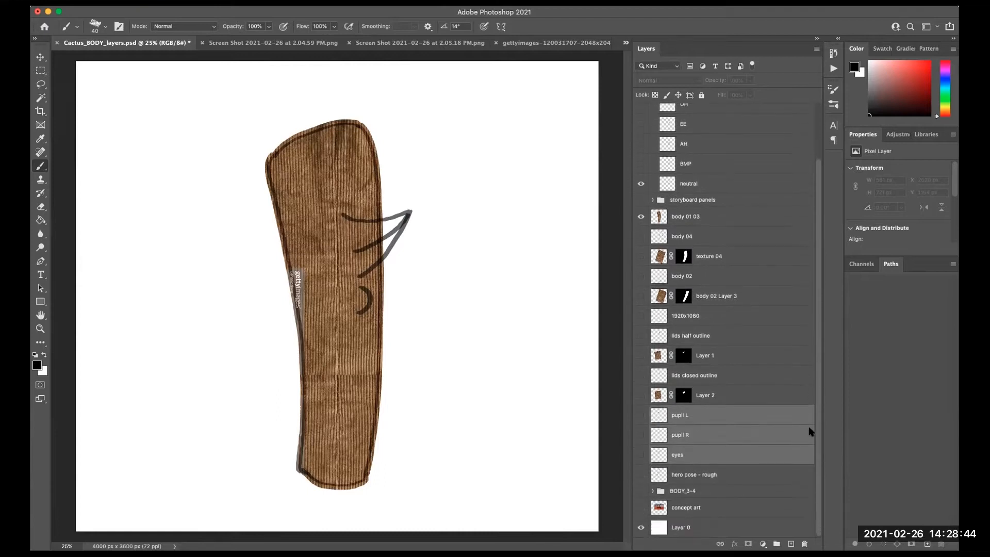
left_click(728, 336)
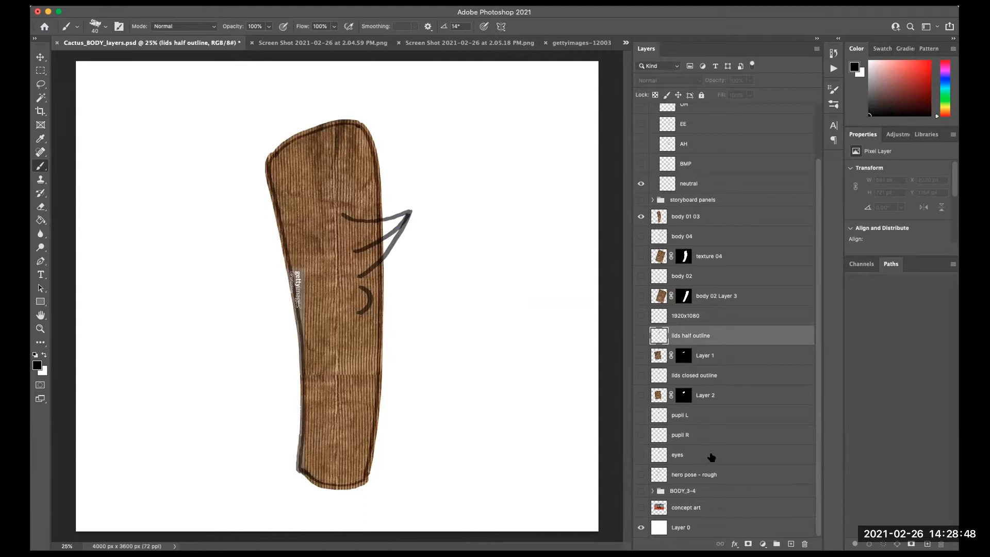
left_click(712, 457, "shift")
left_click_drag(736, 457, 776, 543)
double_click(691, 394)
type("EYES")
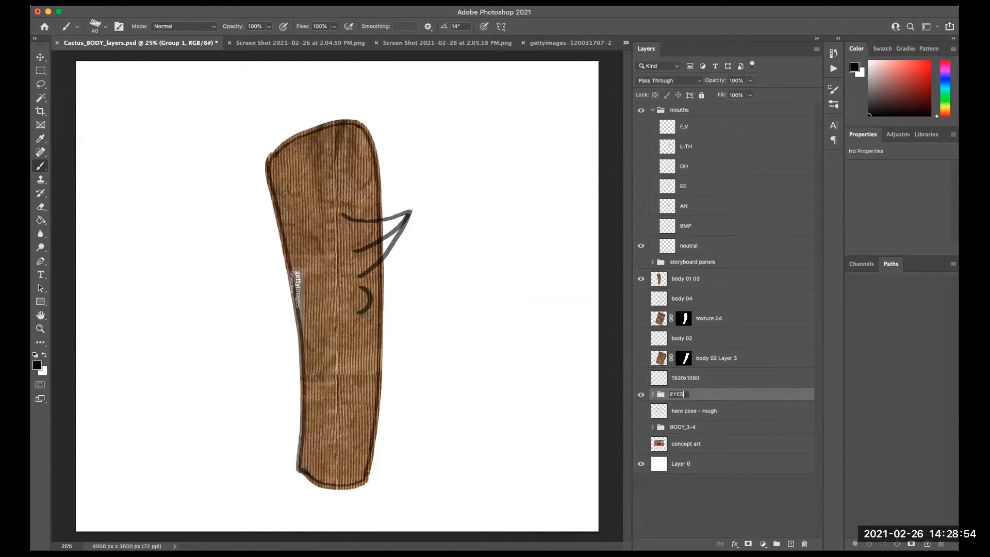
key("Return")
- Collapse the mouths group and move the EYES group to the top of the layer stack
left_click_drag(685, 165, 680, 396)
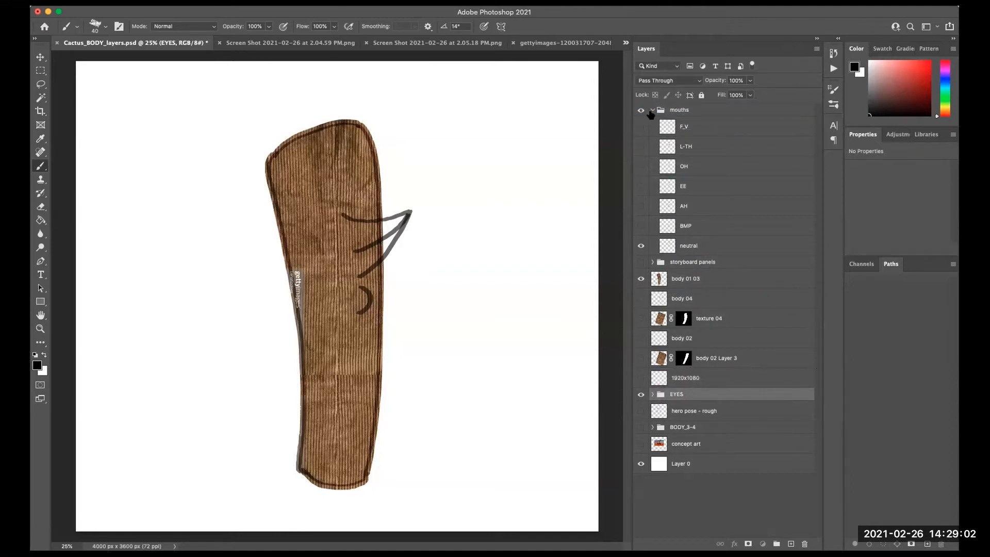
left_click(652, 110)
left_click_drag(662, 257, 691, 102)
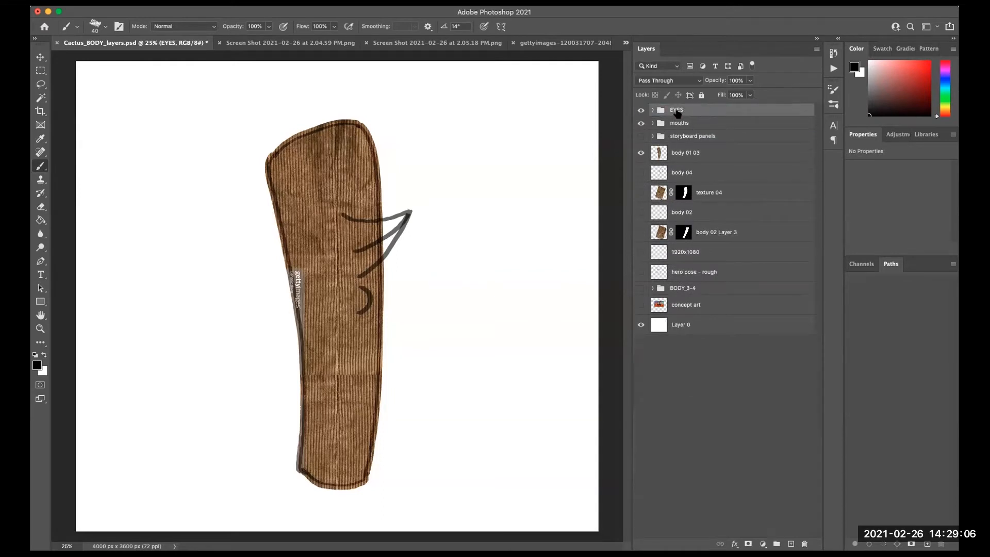
- Expand the EYES group and make the eyes and both pupil layers visible, then collapse it
left_click(641, 252)
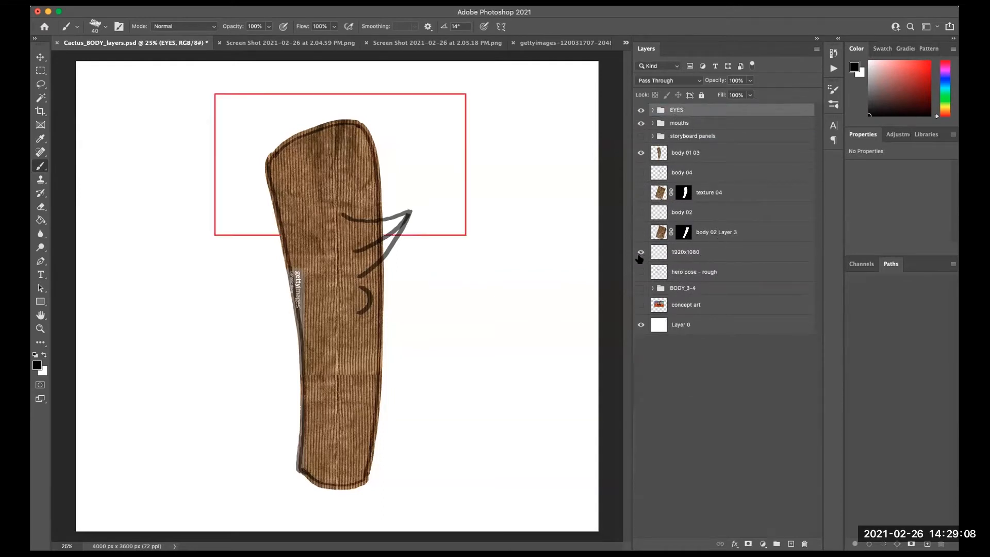
left_click(641, 251)
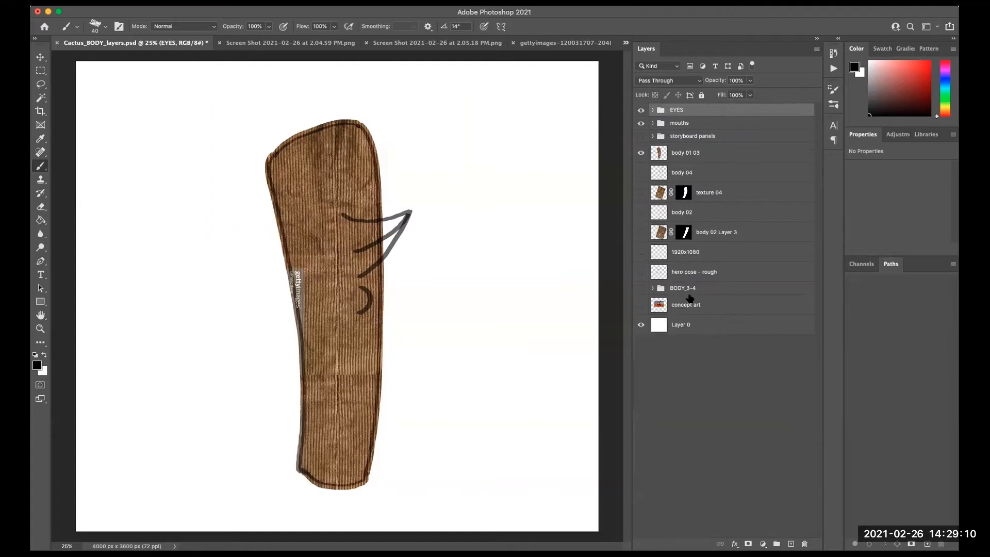
left_click(653, 123)
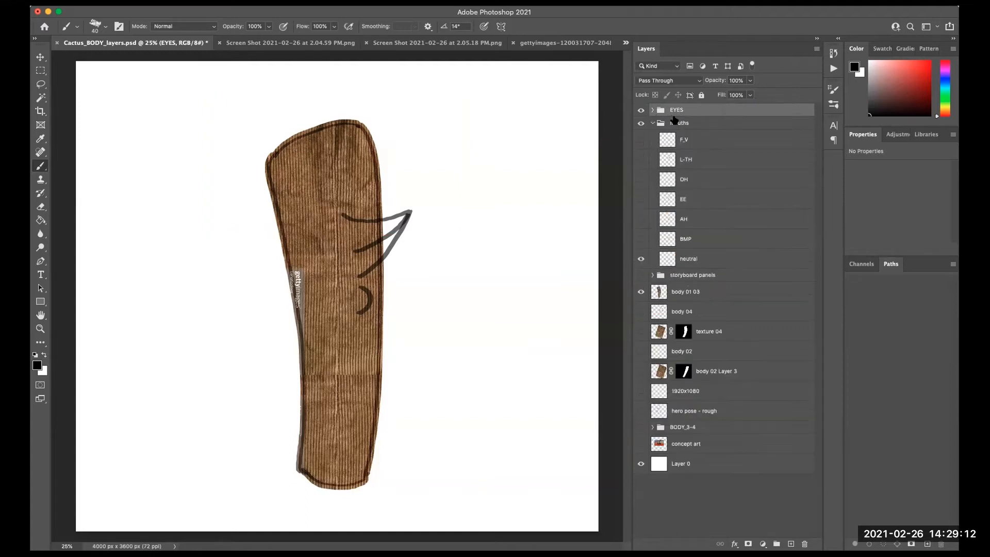
left_click(652, 111)
left_click_drag(640, 129, 641, 245)
left_click_drag(641, 127, 641, 207)
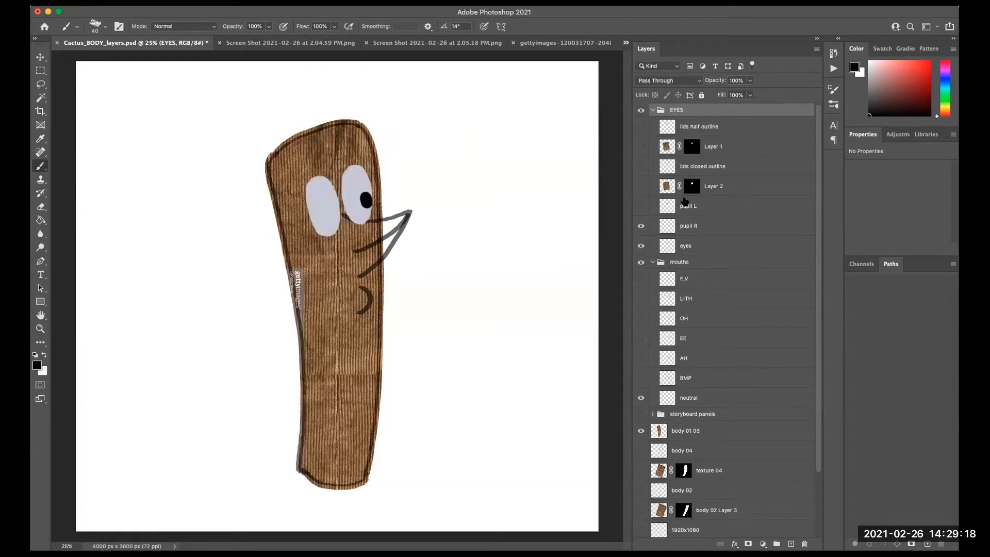
left_click(641, 206)
left_click(653, 111)
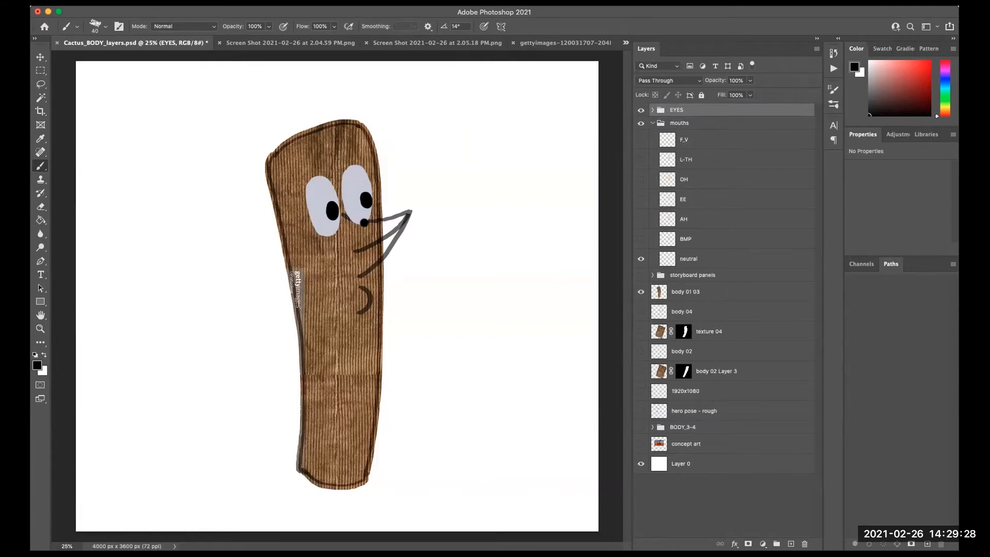
- Move the EYES group below the mouths group
left_click(40, 58)
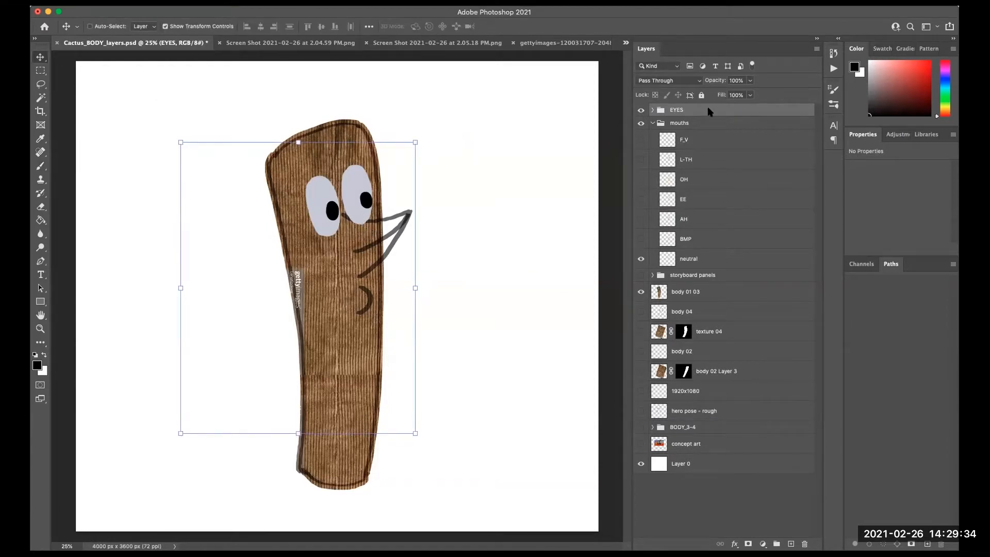
left_click(652, 123)
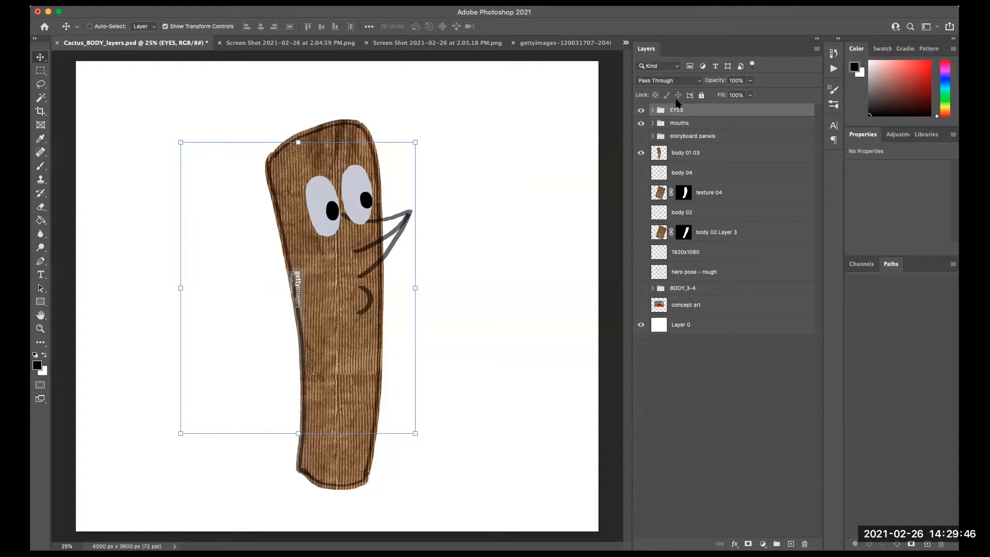
left_click_drag(666, 114, 678, 131)
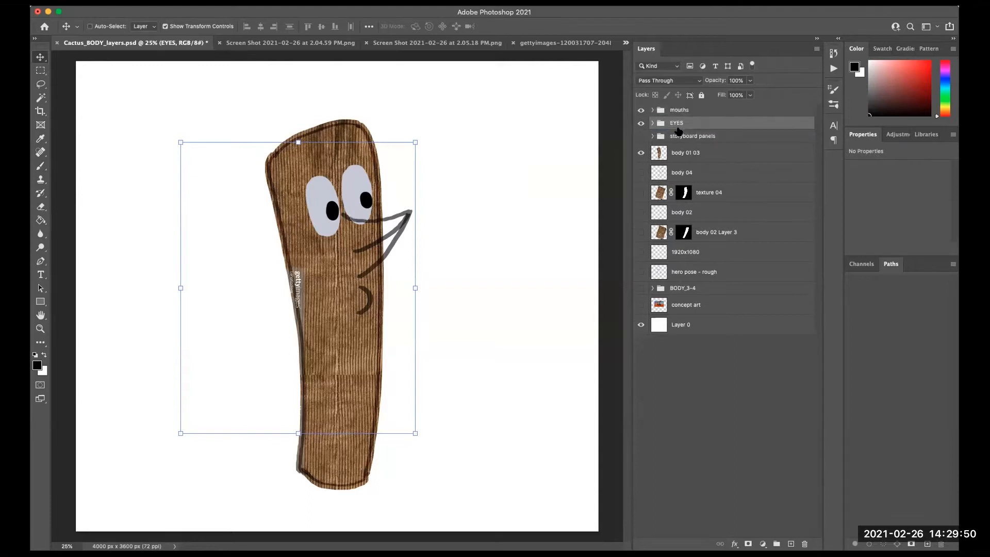
left_click(652, 110)
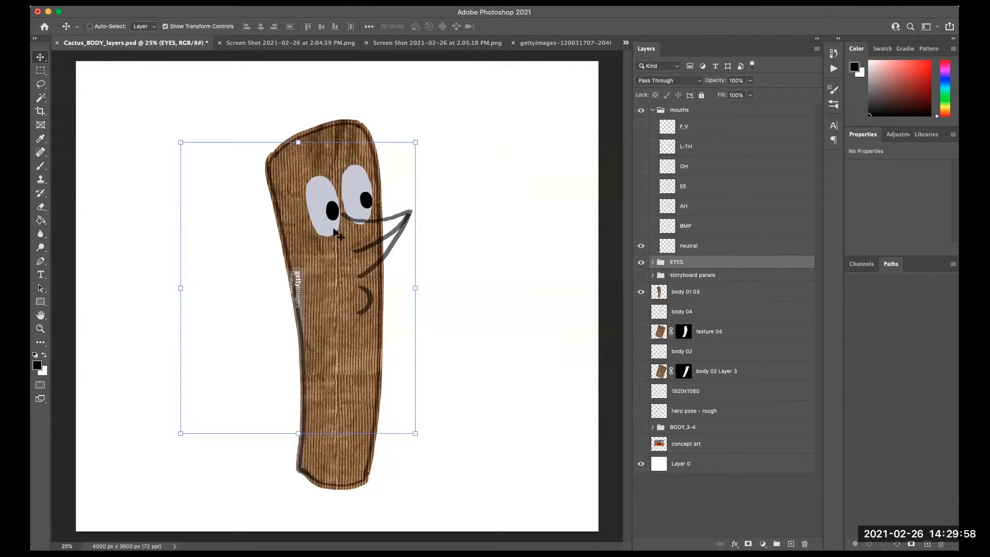
- Bring the wood texture image from its tab into the cactus document above the neutral mouth layer
left_click(681, 111)
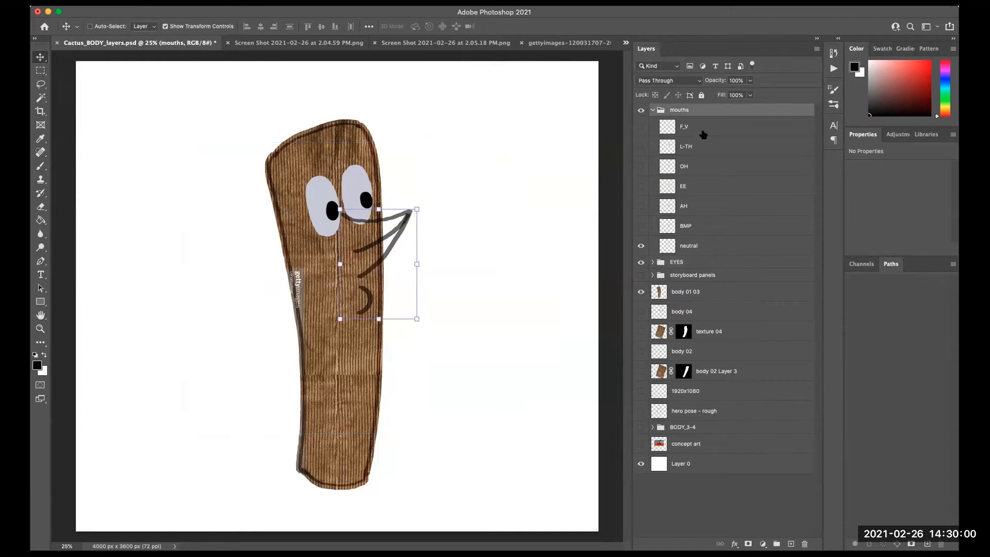
left_click(698, 239)
left_click(696, 498)
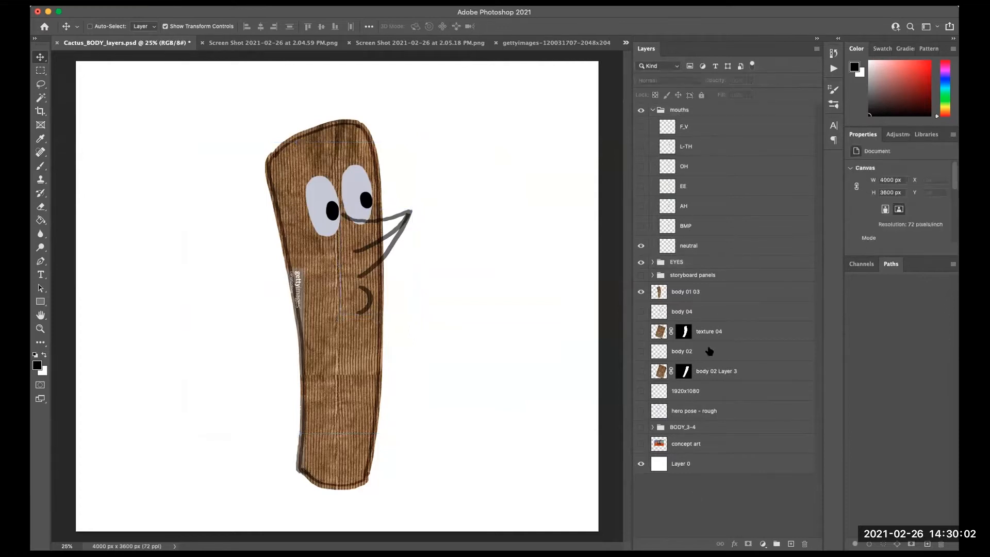
left_click(707, 244)
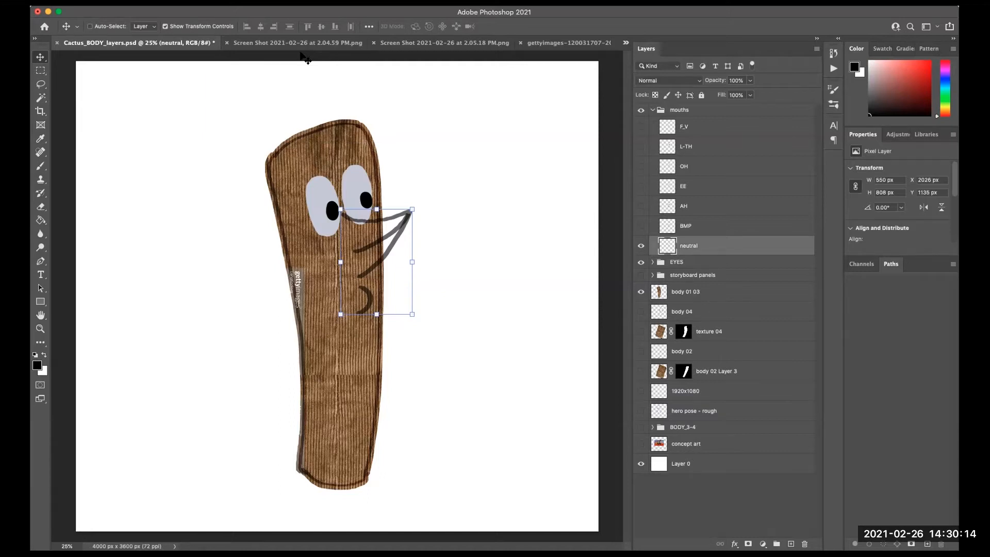
left_click(573, 43)
left_click_drag(469, 303, 83, 45)
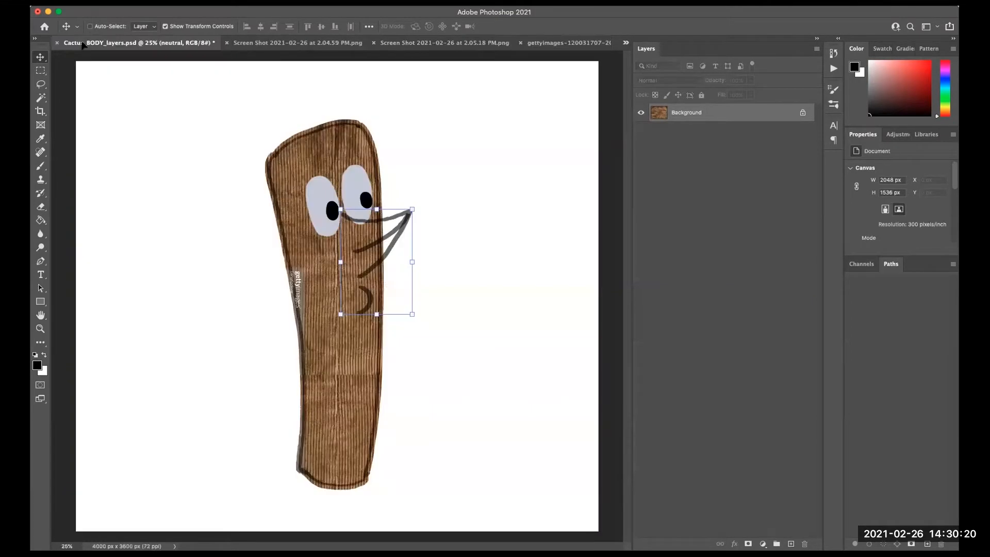
left_click_drag(220, 289, 211, 287)
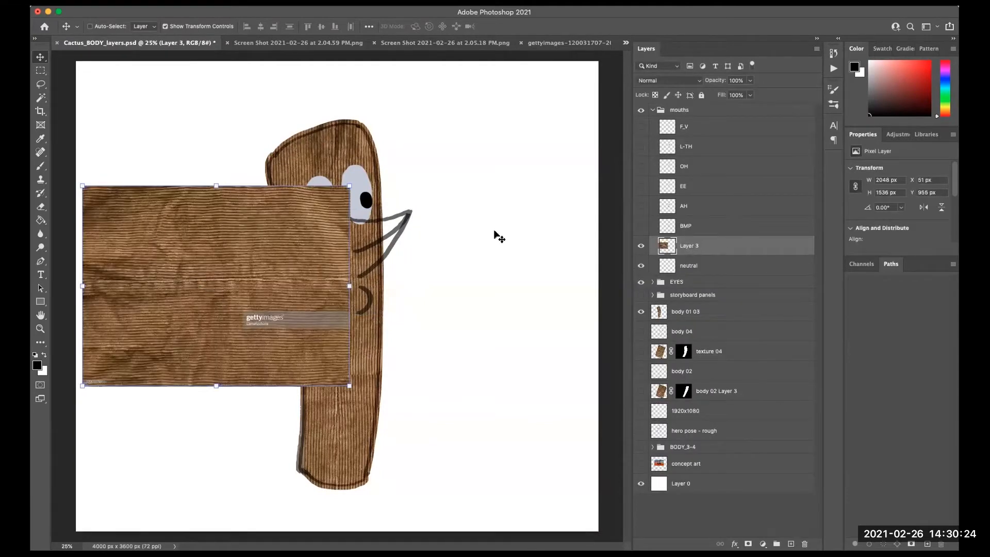
- Rotate the texture layer a quarter turn and reposition it on the canvas
left_click_drag(355, 387, 289, 180)
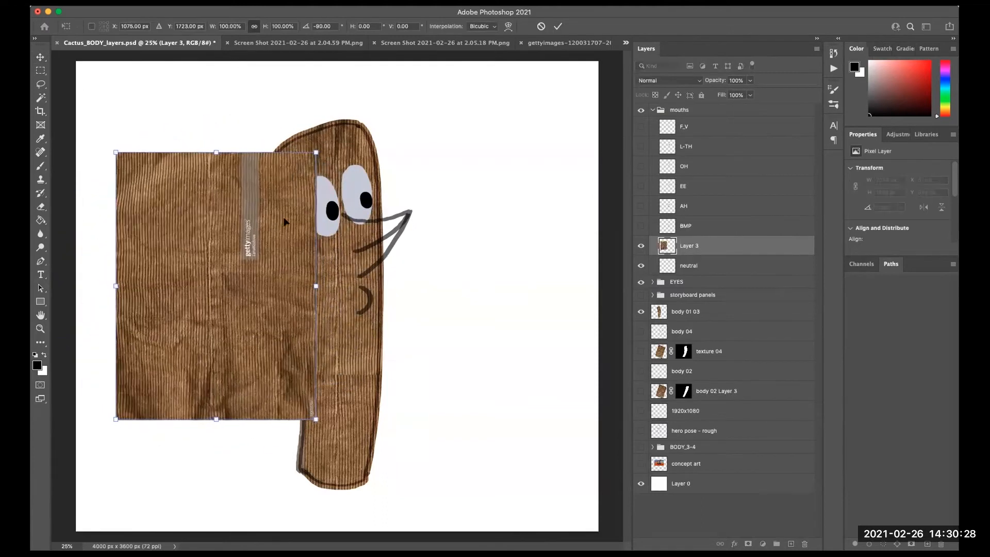
left_click_drag(272, 302, 247, 381)
- Duplicate the texture layer and hide the original
left_click_drag(778, 246, 790, 543)
left_click(641, 266)
- Move the texture copy over the mouth area and place it below the neutral layer
left_click_drag(256, 374, 397, 297)
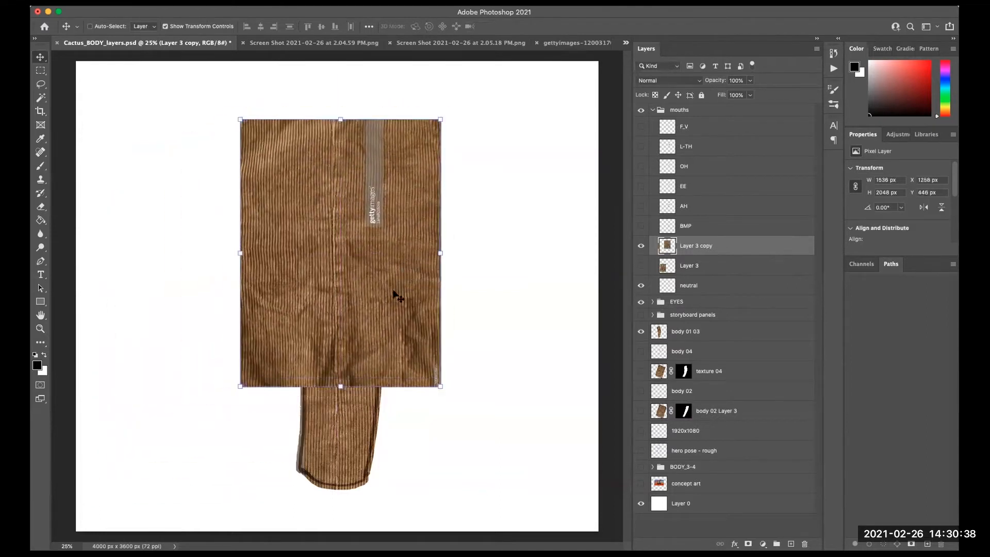
left_click_drag(696, 248, 700, 293)
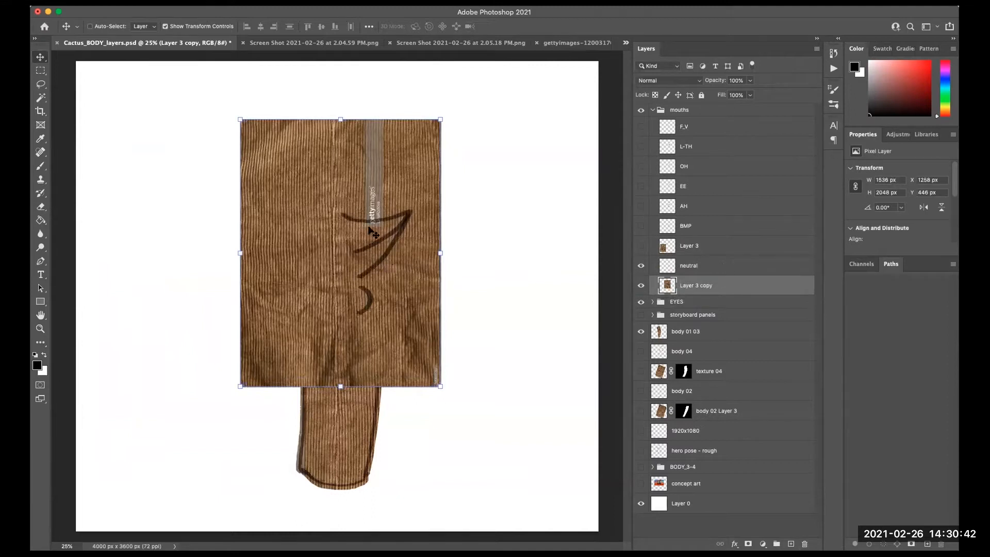
- Lasso a selection around the neutral mouth's shape on the texture copy
left_click(41, 83)
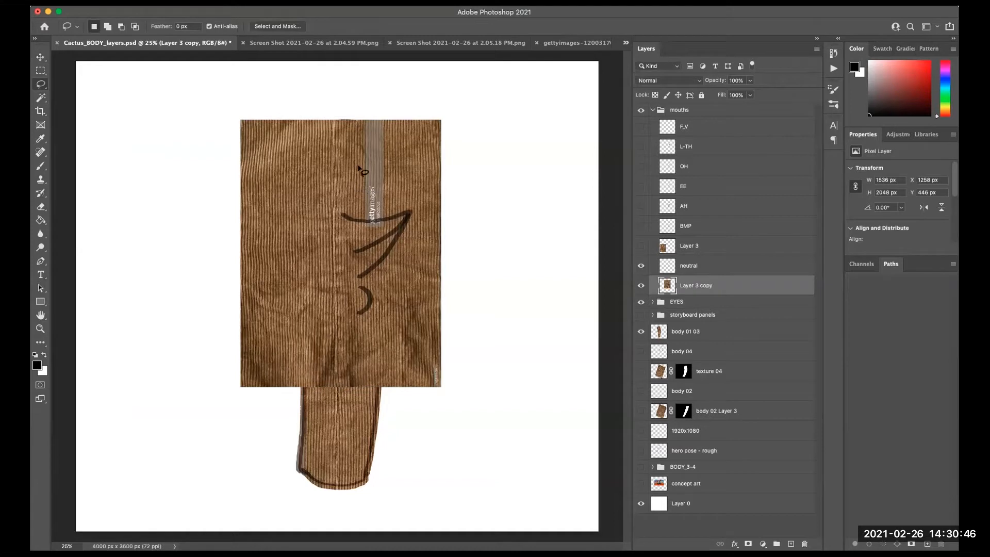
mouse_move(343, 216)
left_mouse_down()
mouse_move(411, 212)
mouse_move(366, 275)
mouse_move(348, 280)
mouse_move(334, 272)
mouse_move(343, 217)
left_mouse_up()
left_click(395, 242)
left_click_drag(340, 221, 342, 216)
key("shift")
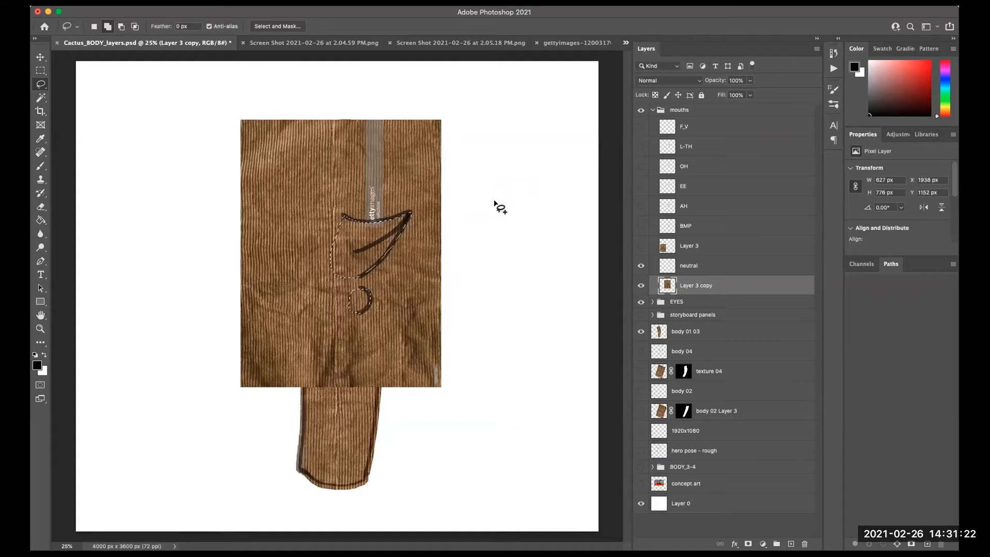
mouse_move(444, 256)
left_mouse_down()
mouse_move(428, 273)
mouse_move(454, 270)
mouse_move(458, 248)
left_mouse_up()
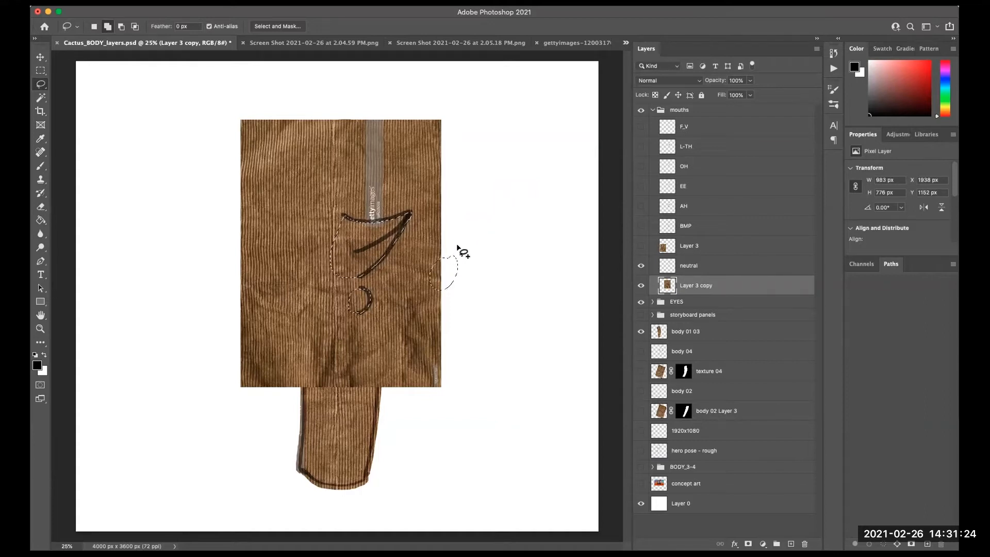
left_click_drag(441, 151, 445, 147)
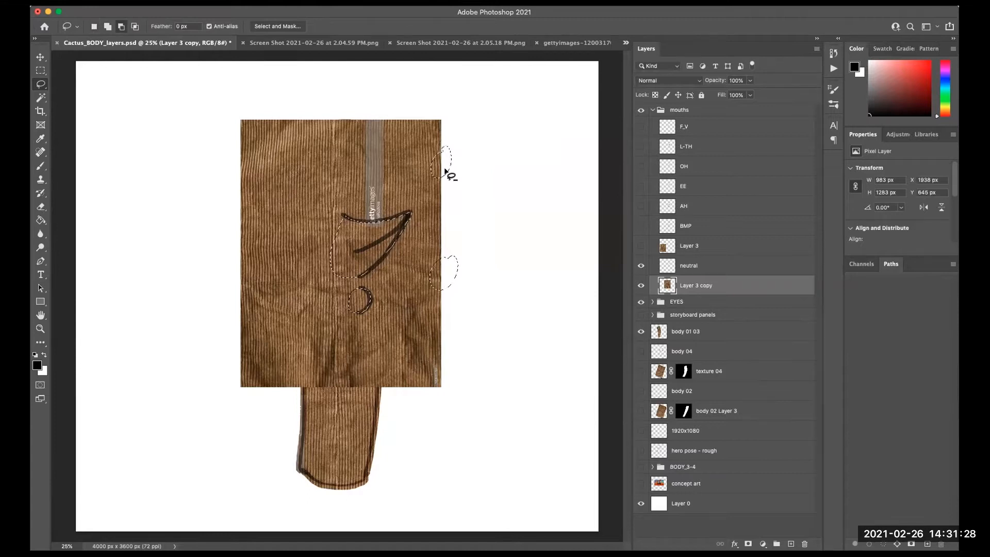
mouse_move(450, 194)
left_mouse_down()
mouse_move(431, 141)
mouse_move(424, 180)
mouse_move(451, 192)
left_mouse_up()
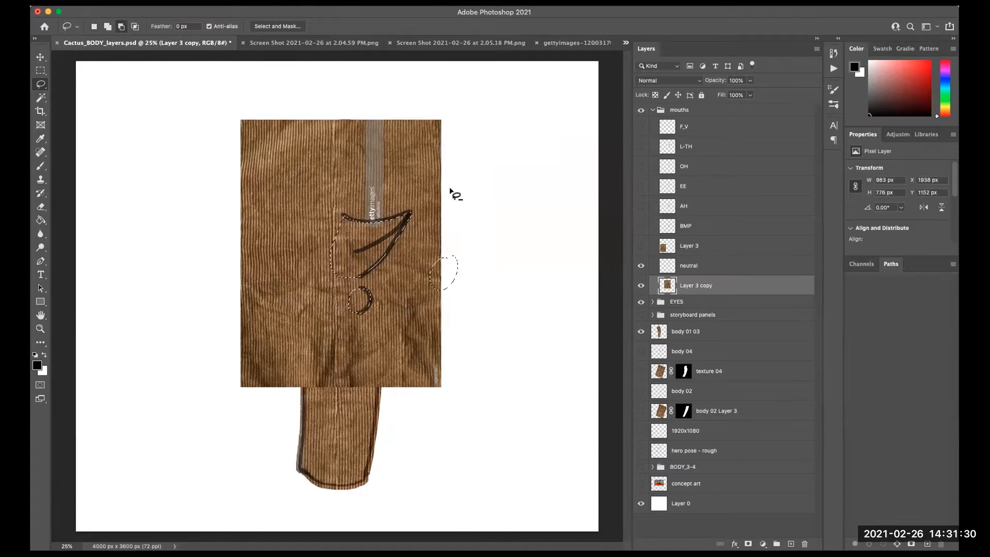
mouse_move(453, 248)
left_mouse_down()
mouse_move(471, 255)
mouse_move(463, 231)
left_mouse_up()
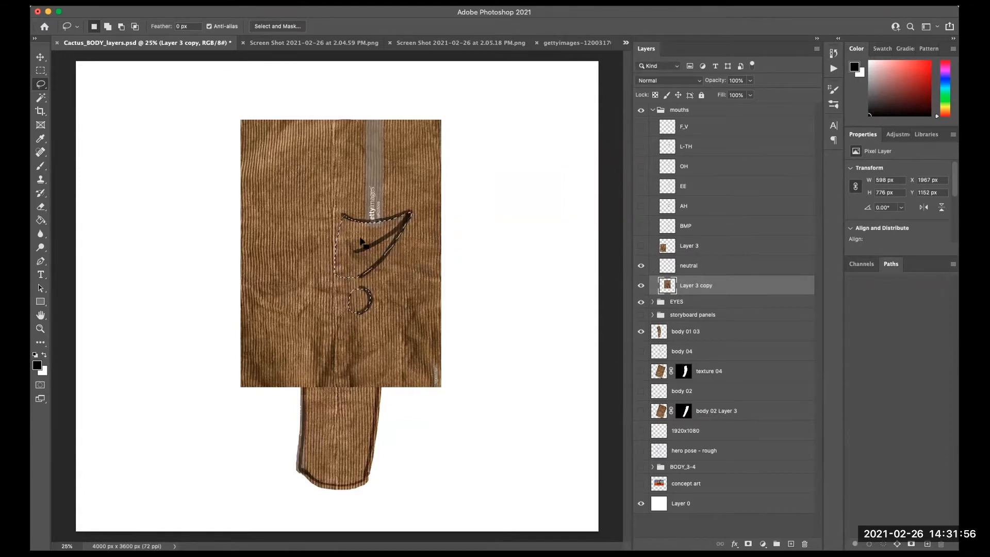
- Add a layer mask to the texture copy from the mouth selection
left_click(696, 269)
left_click(698, 286)
left_click(748, 542)
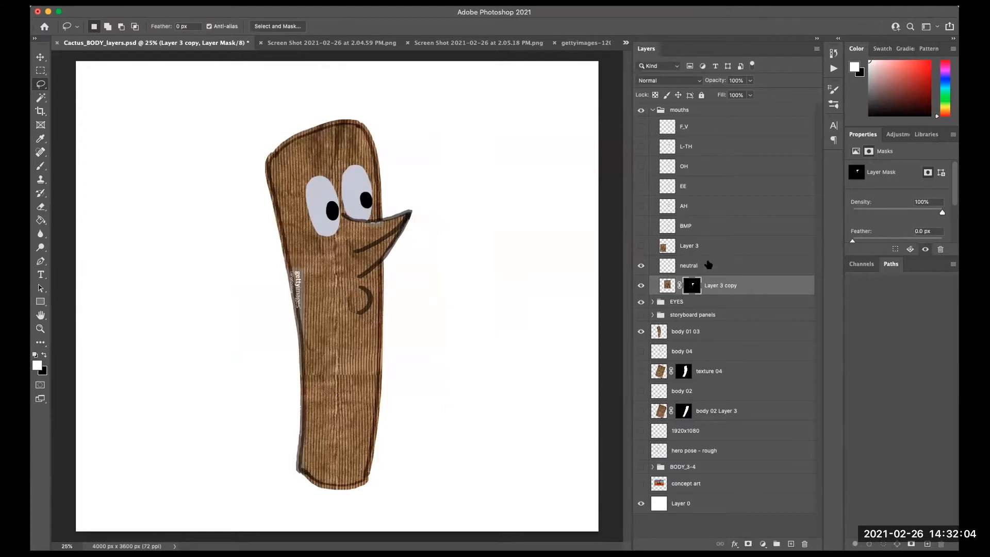
- Hide the neutral mouth and its masked texture, and show the BMP mouth and the original texture layer
left_click(703, 246)
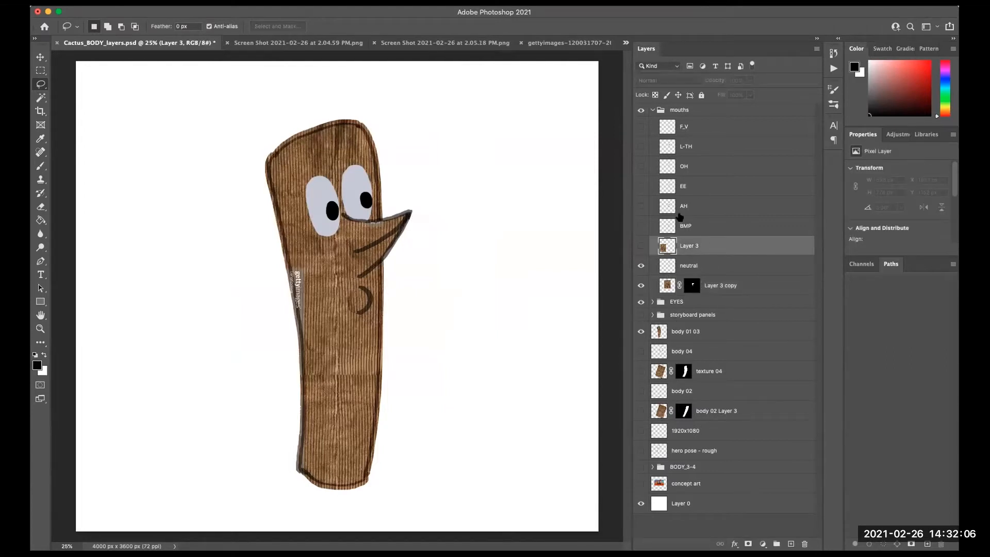
left_click_drag(640, 266, 640, 286)
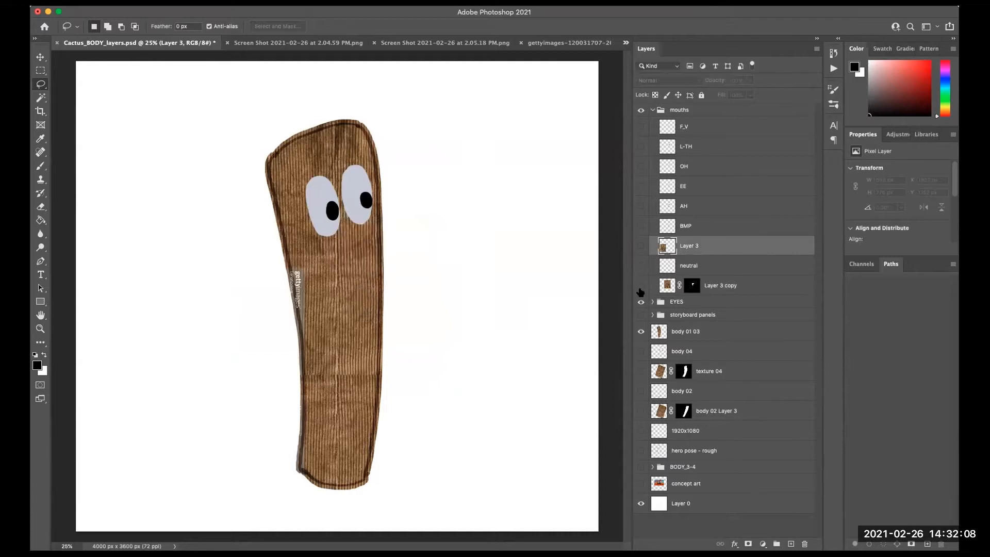
left_click(643, 228)
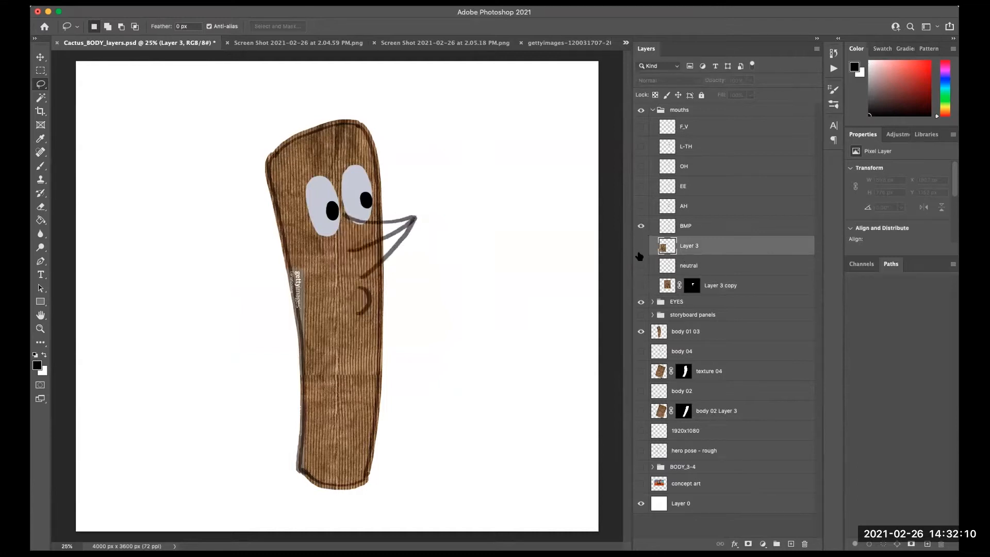
left_click(641, 246)
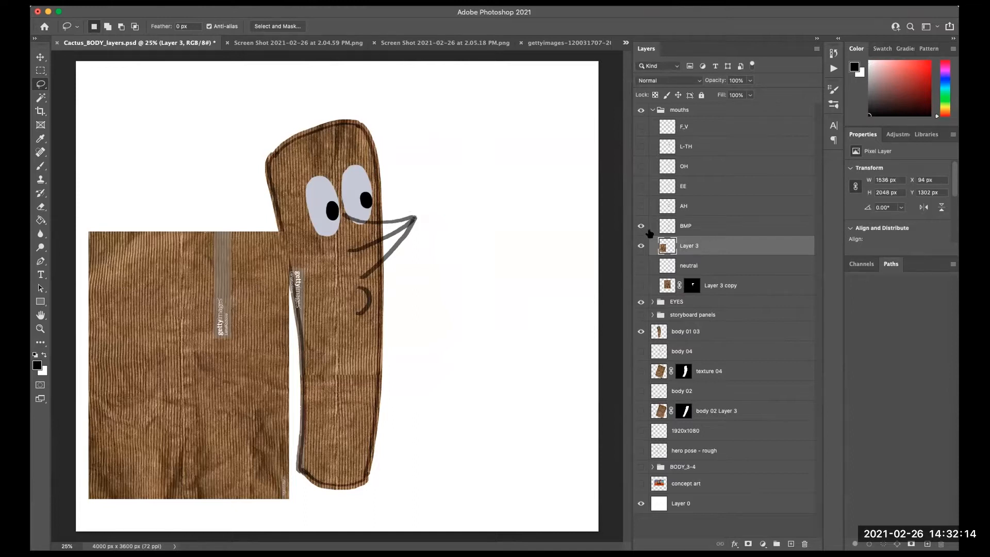
- Duplicate the original texture layer again, hide it, and move it below the masked texture copy
left_click_drag(752, 249, 791, 543)
left_click(641, 265)
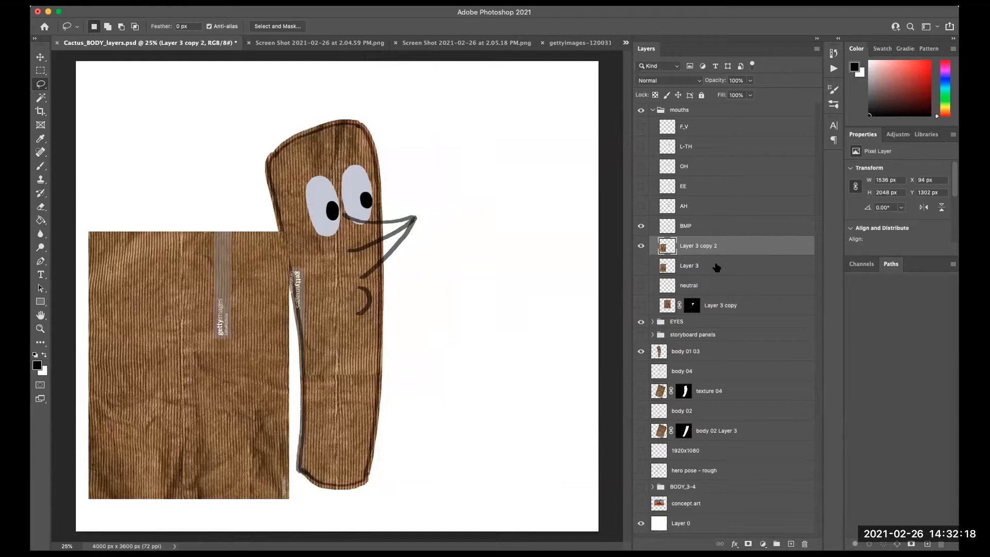
left_click_drag(708, 264, 708, 311)
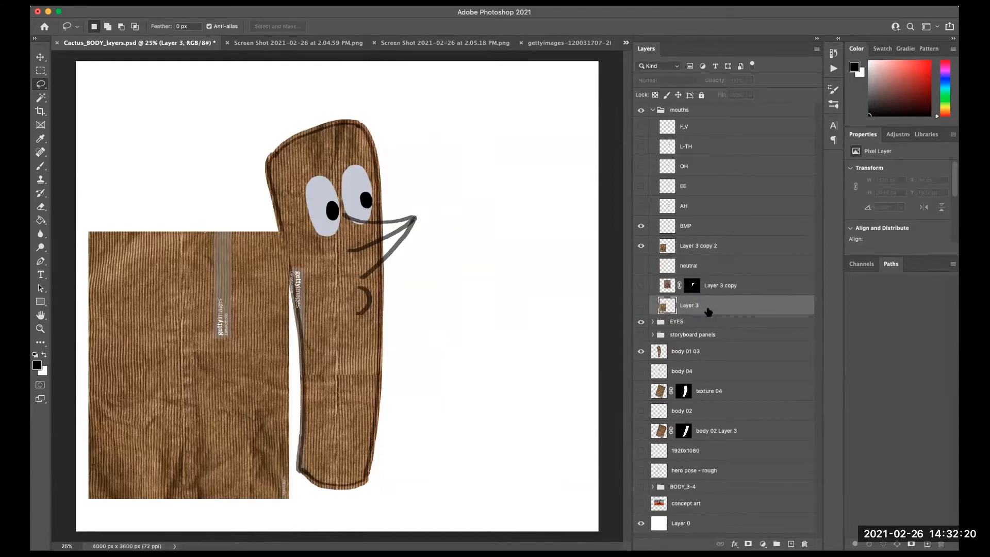
- Move the new texture copy over the BMP mouth
left_click_drag(256, 399, 375, 308)
left_click(361, 365)
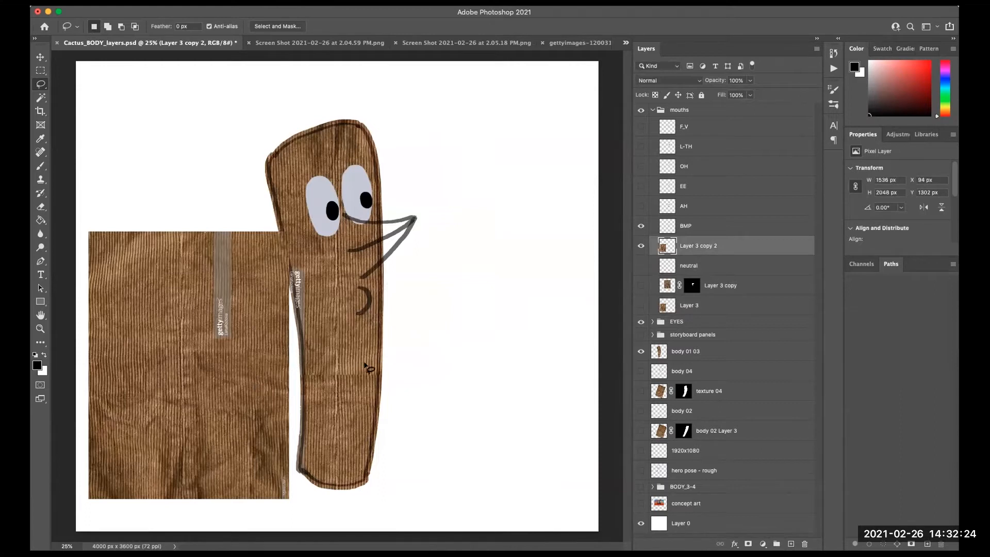
left_click(41, 58)
left_click_drag(228, 419, 379, 288)
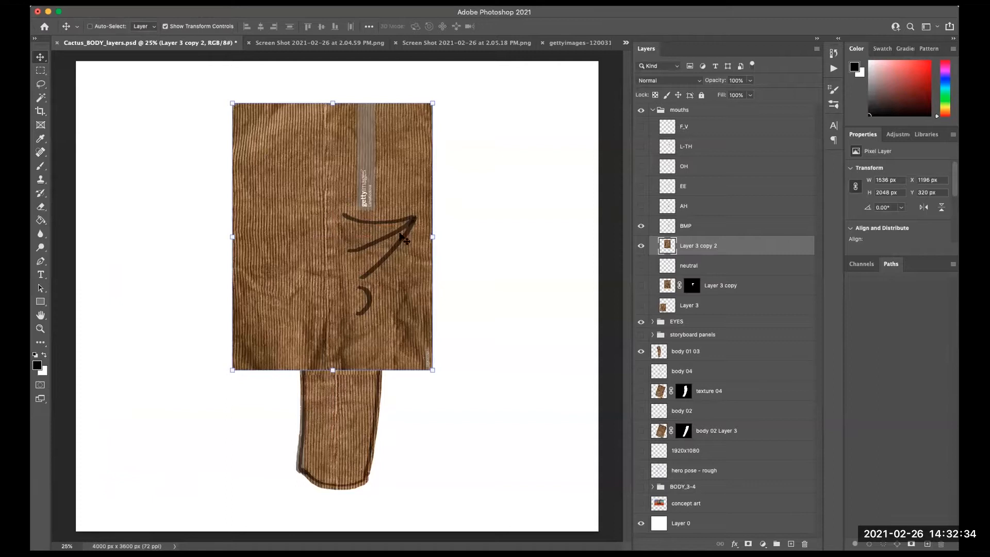
- Draw a closed Pen path around the BMP mouth's outline
left_click(40, 84)
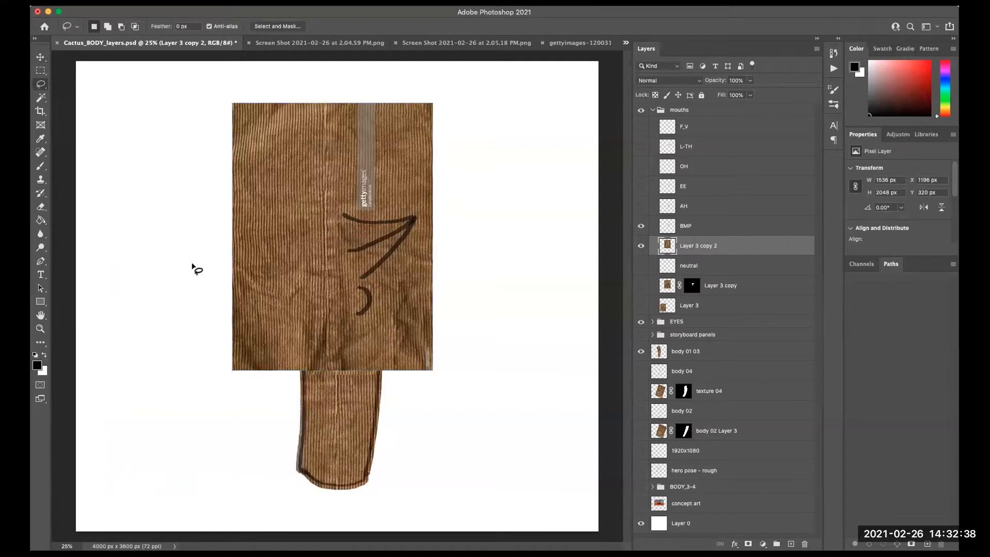
key("p")
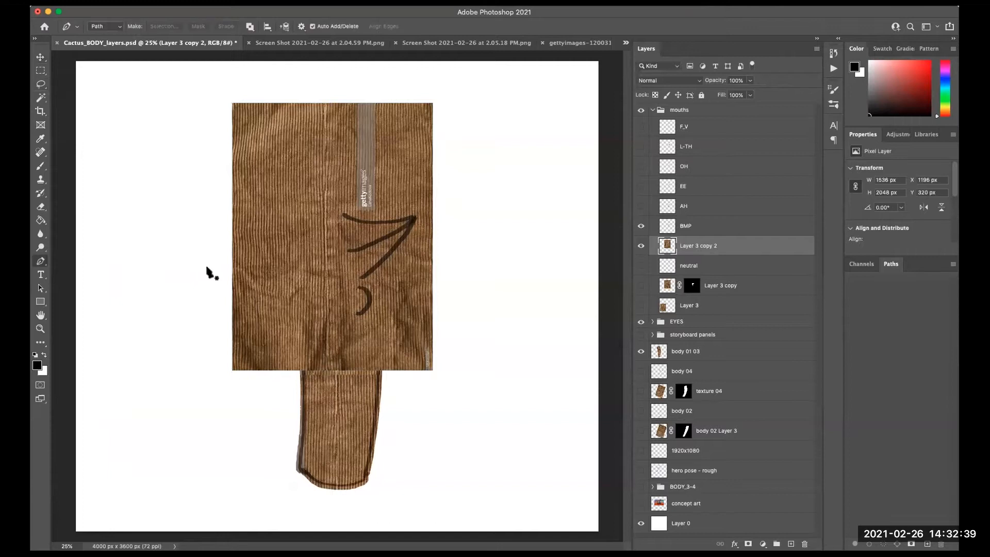
left_click(43, 262)
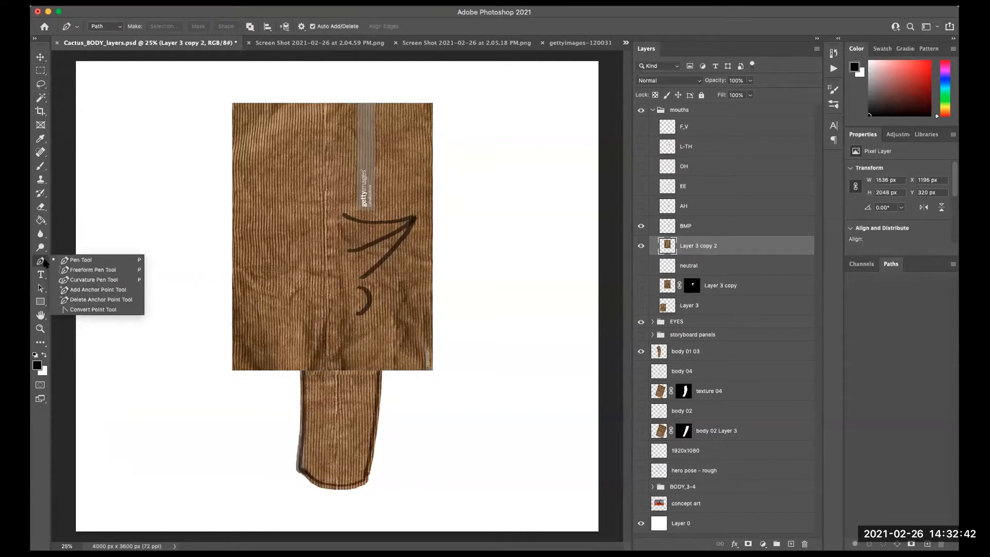
left_click(43, 261)
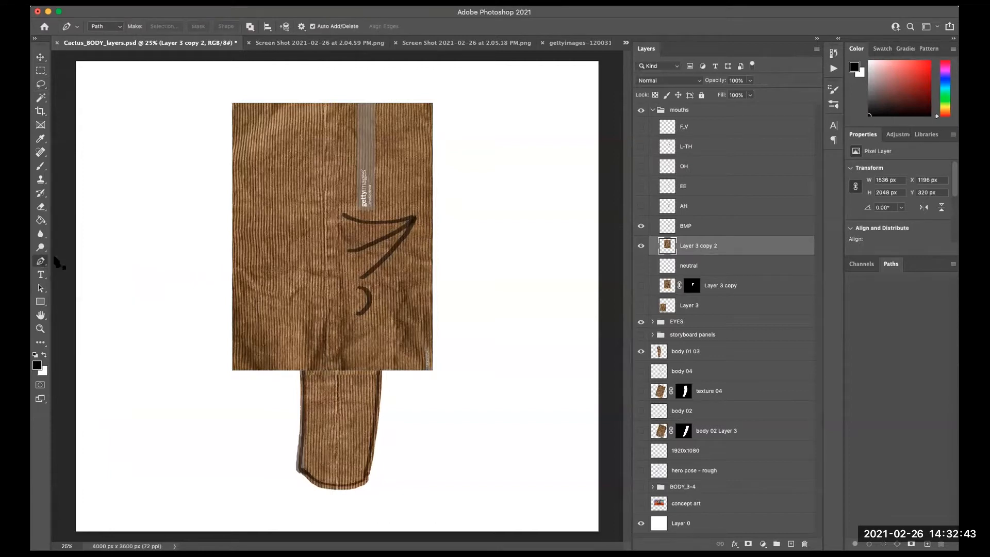
left_click(356, 221)
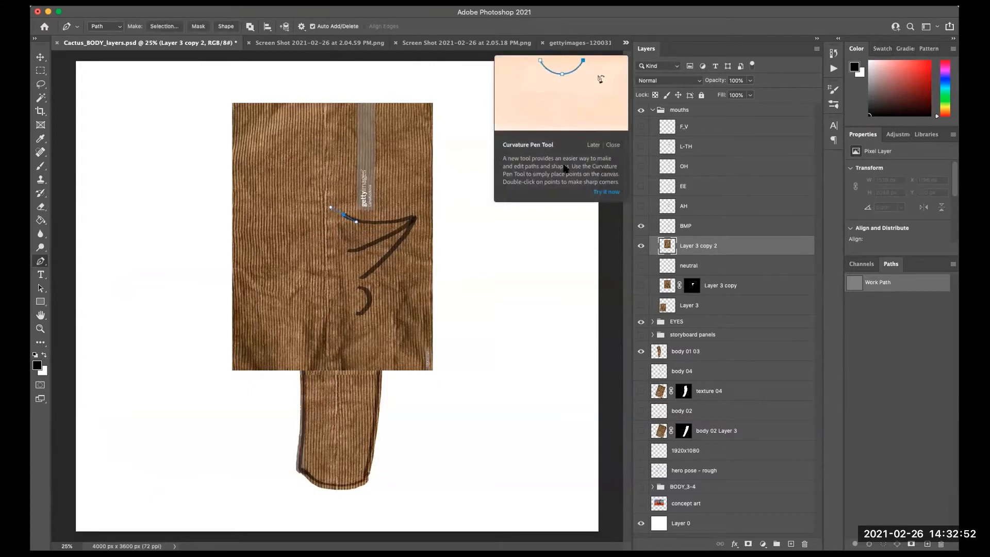
left_click(613, 145)
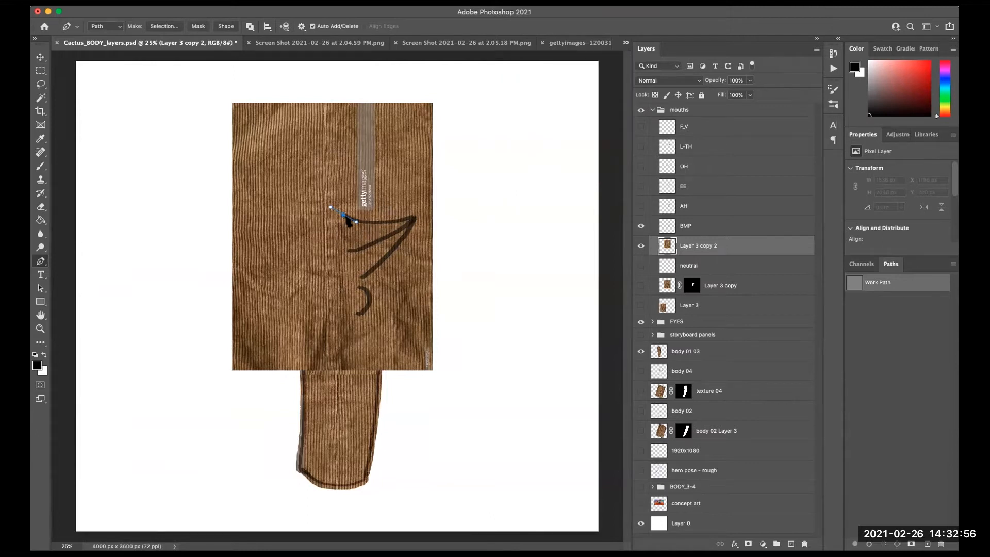
left_click(412, 221)
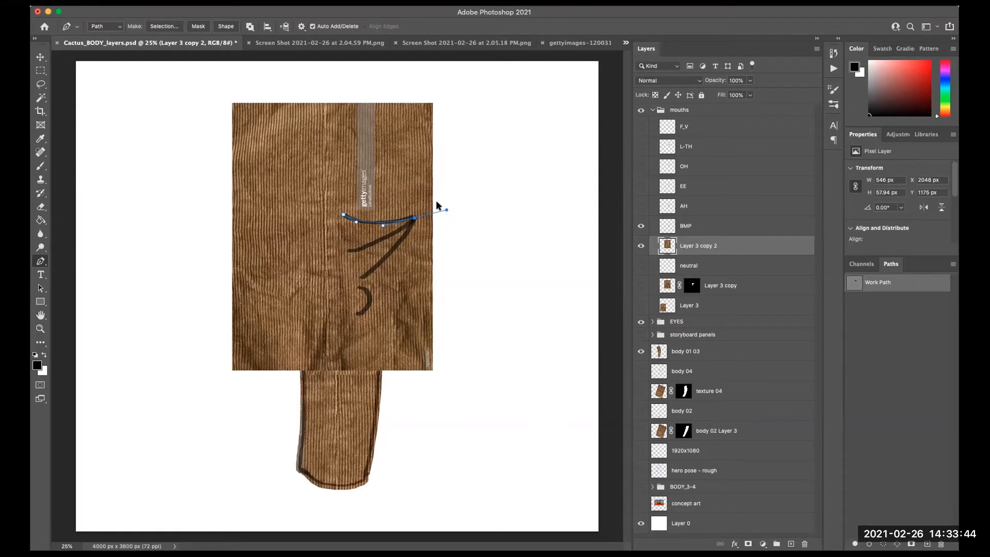
mouse_move(447, 211)
left_mouse_down()
mouse_move(437, 237)
mouse_move(433, 192)
mouse_move(448, 210)
left_mouse_up()
left_click_drag(362, 279, 324, 242)
left_click(324, 240)
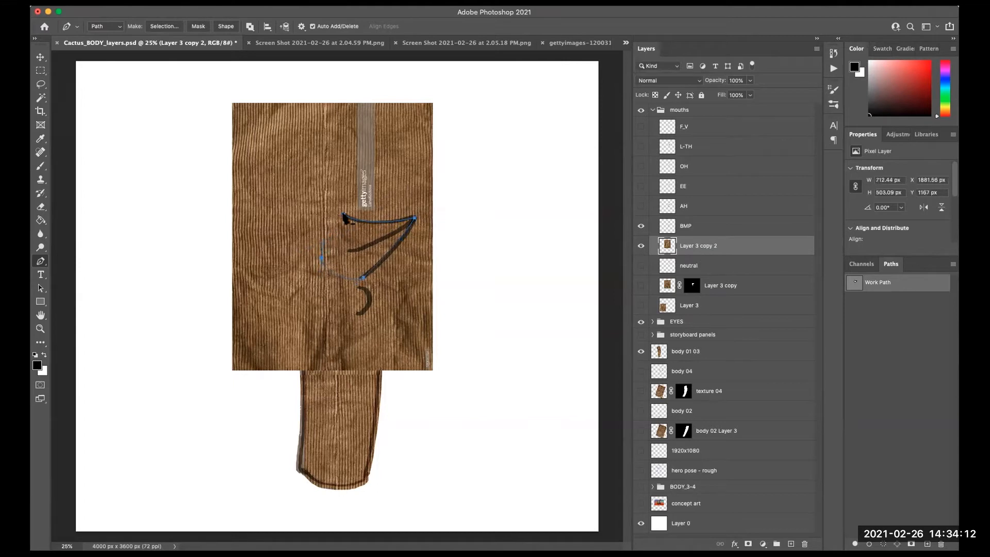
left_click(373, 221)
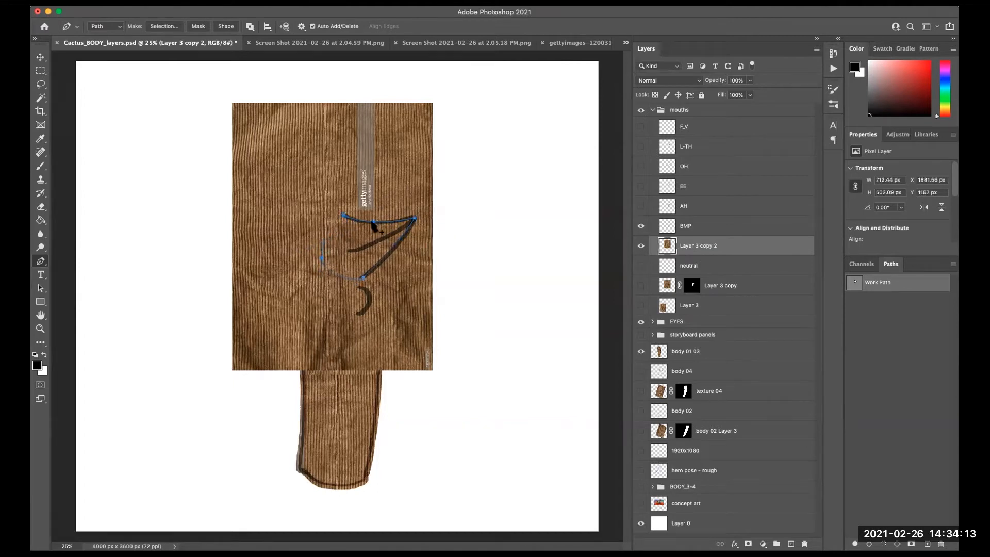
- Convert the path into a selection with a feather radius of 0 pixels
right_click(388, 249)
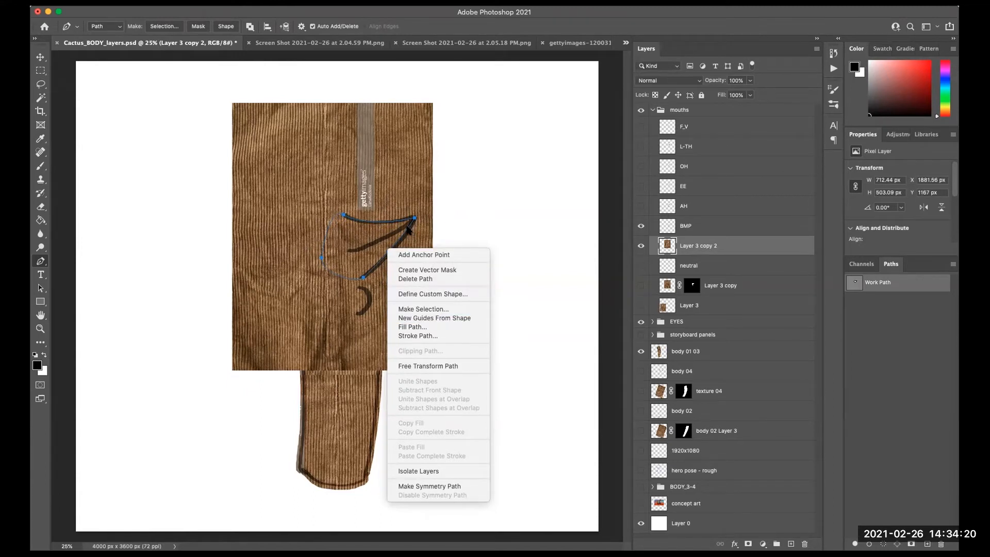
left_click(432, 309)
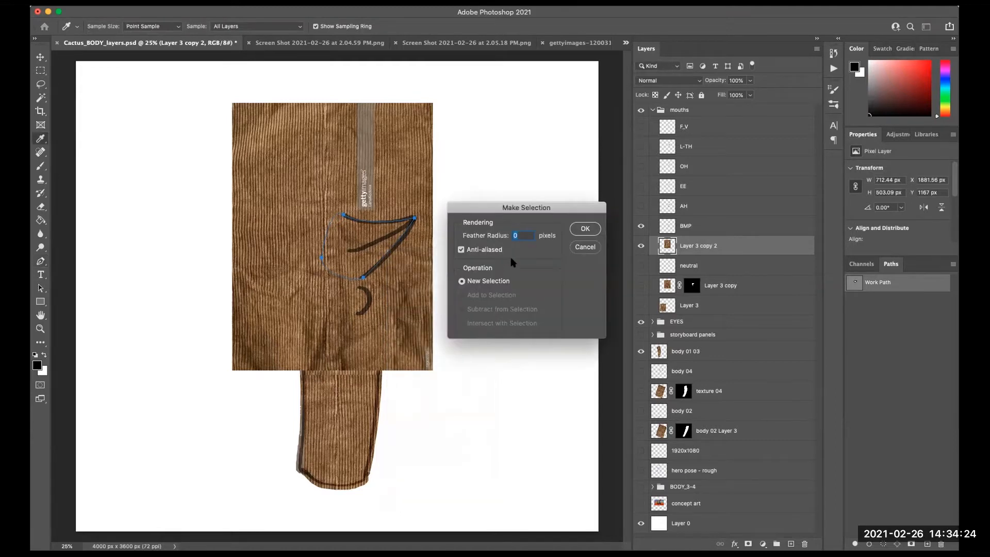
left_click_drag(542, 209, 537, 213)
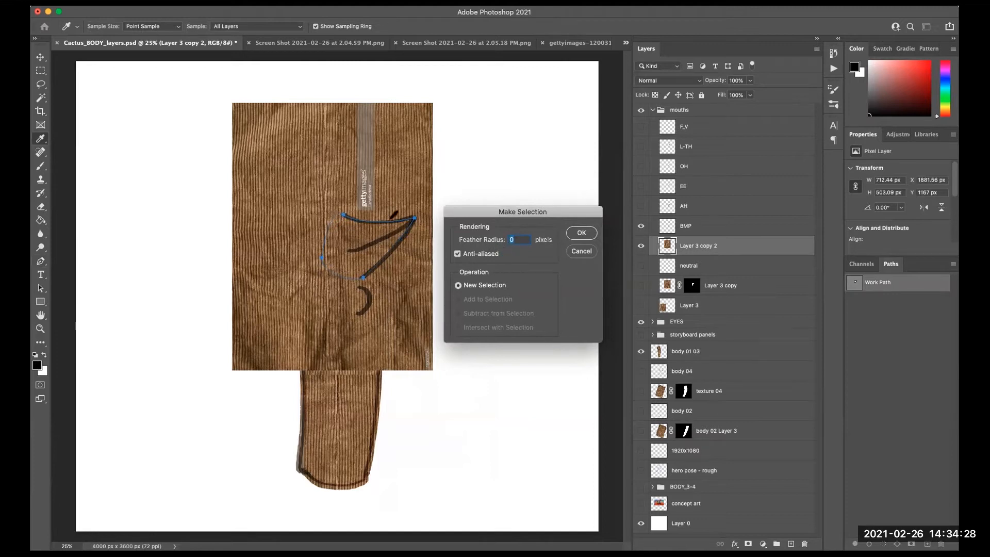
left_click(581, 234)
key("p")
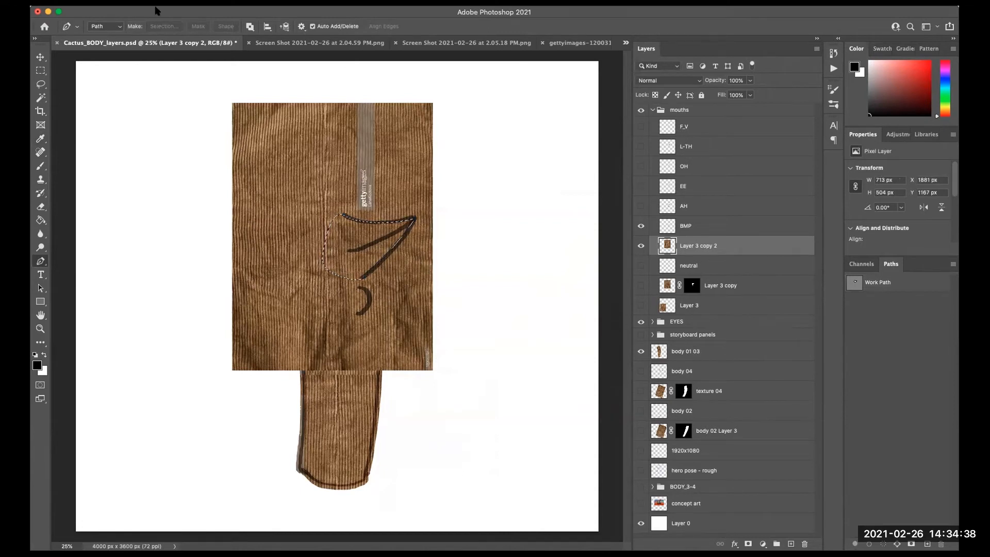
- Expand the current selection by 15 pixels
left_click(239, 2)
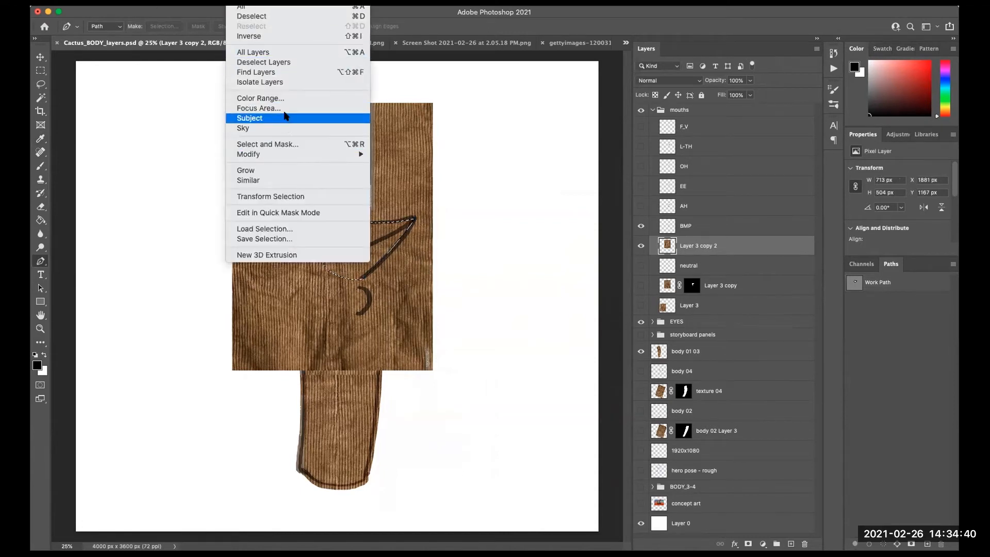
mouse_move(294, 155)
left_click(422, 175)
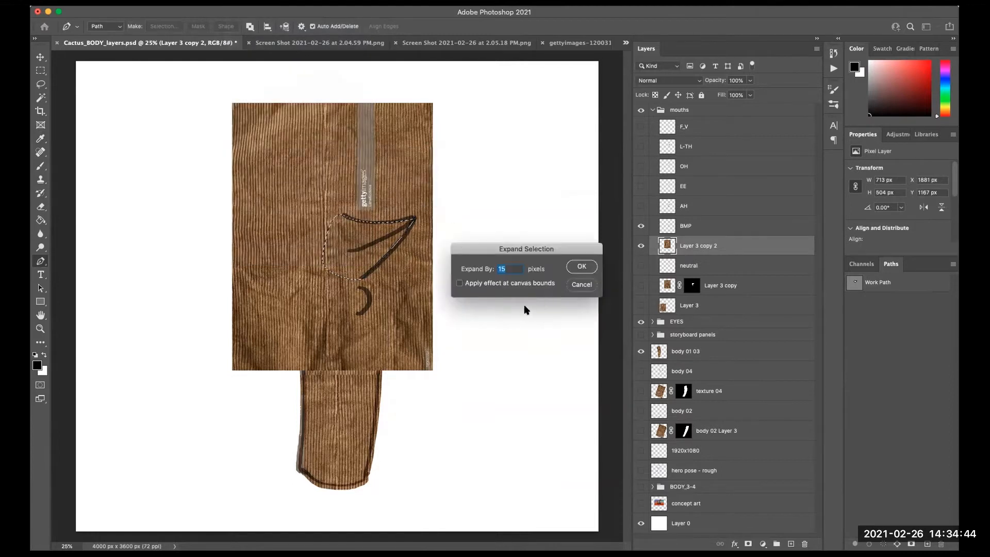
left_click(581, 266)
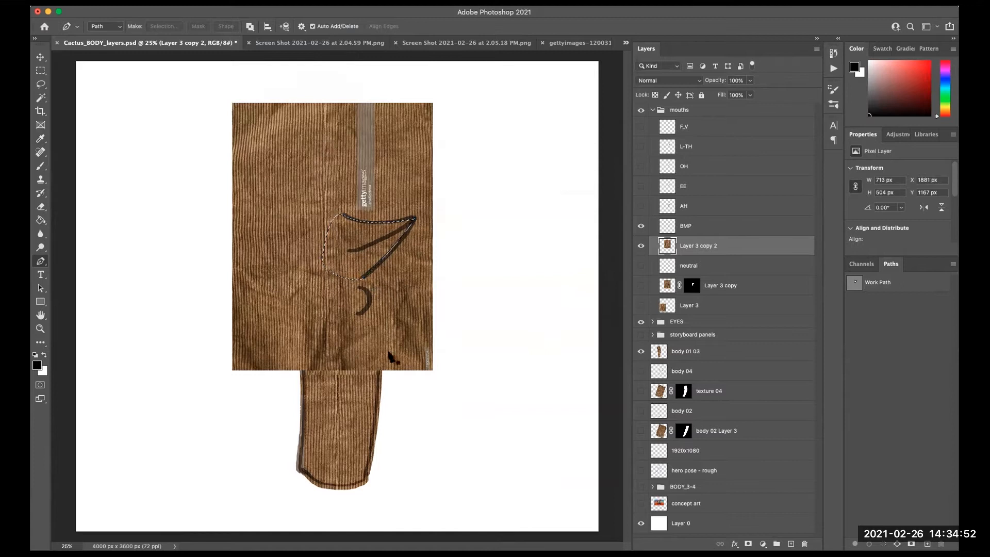
- Try drawing a path around the mouth's curl and converting it into a selection, then undo these changes
mouse_move(360, 289)
left_mouse_down()
mouse_move(344, 290)
mouse_move(346, 312)
mouse_move(366, 314)
mouse_move(370, 293)
left_mouse_up()
left_click(359, 289)
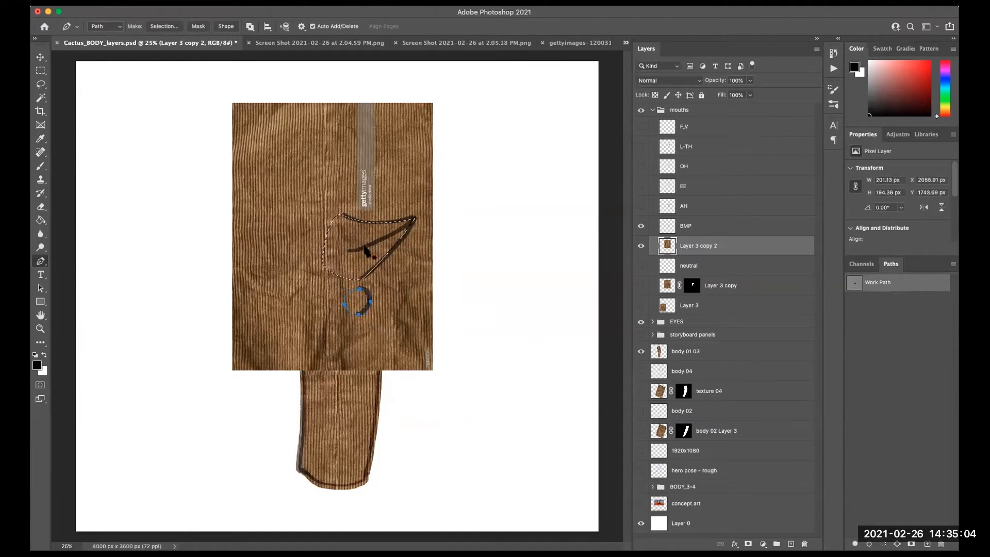
right_click(370, 299)
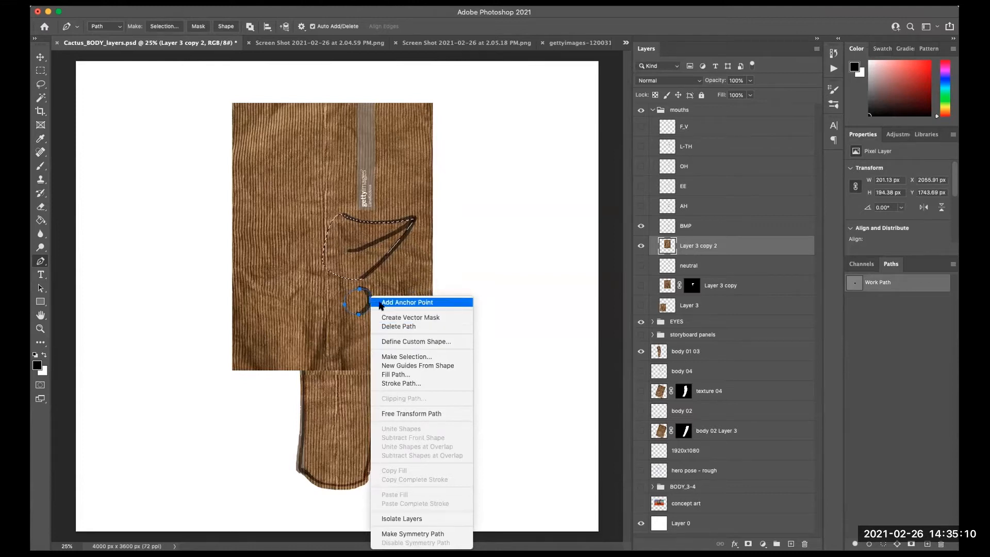
left_click(419, 357)
left_click(580, 233)
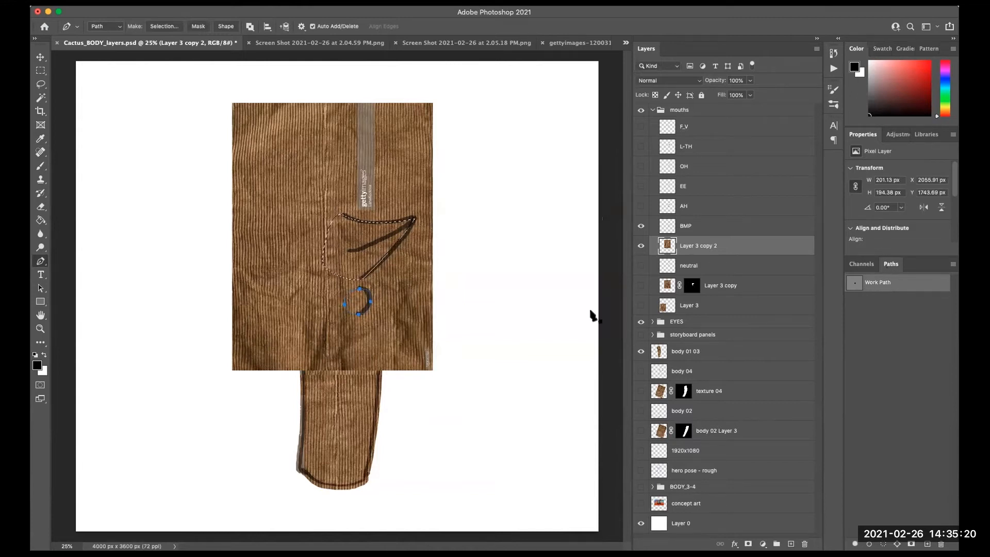
key("super+z")
key("super+z")
key("super+z")
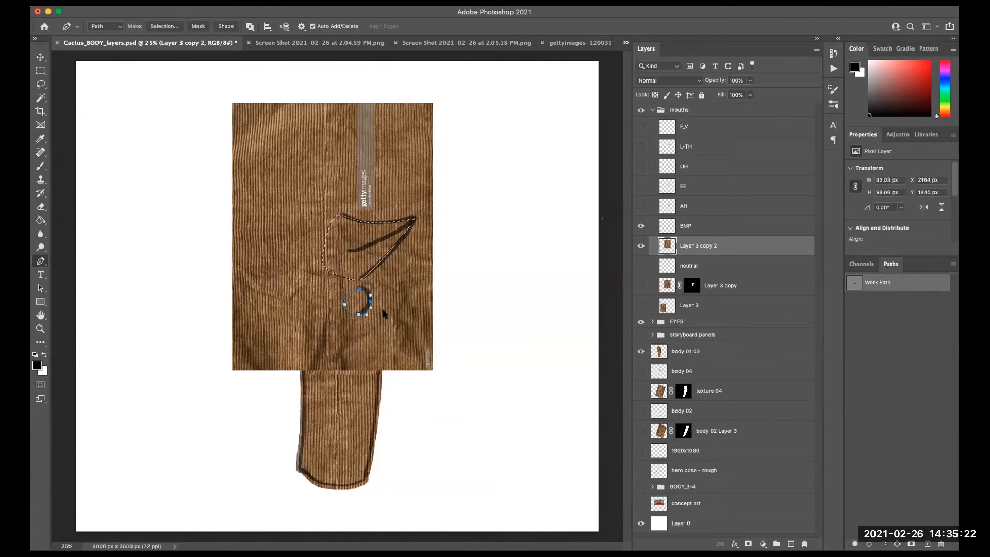
key("super+z")
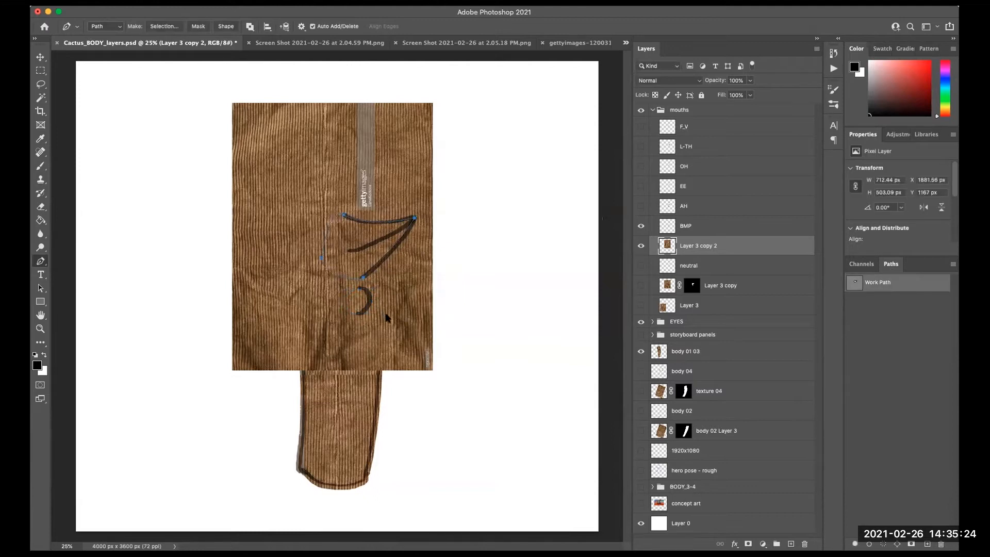
- Reshape the Pen path so it extends down around the small curl below the BMP mouth
left_click(388, 252)
left_click_drag(359, 287, 346, 289)
left_click(342, 310)
left_click_drag(358, 315, 371, 296)
left_click(359, 288)
left_click(872, 304)
left_click(871, 264)
left_click(888, 265)
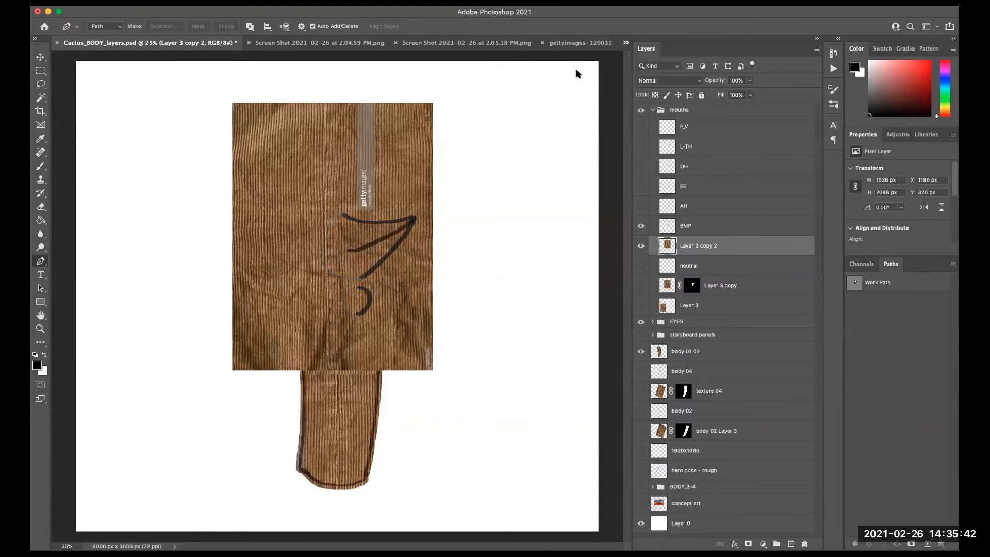
left_click(379, 2)
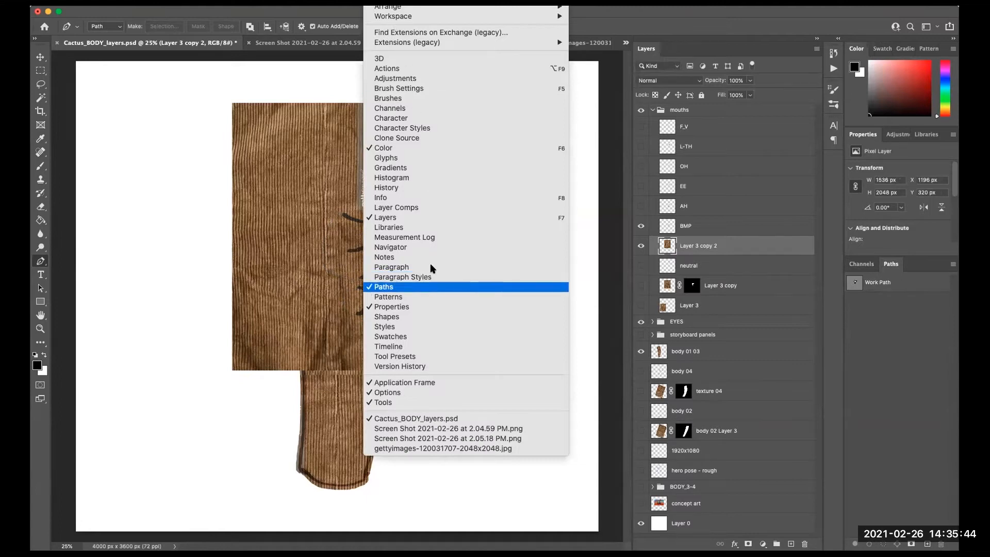
left_click(375, 5)
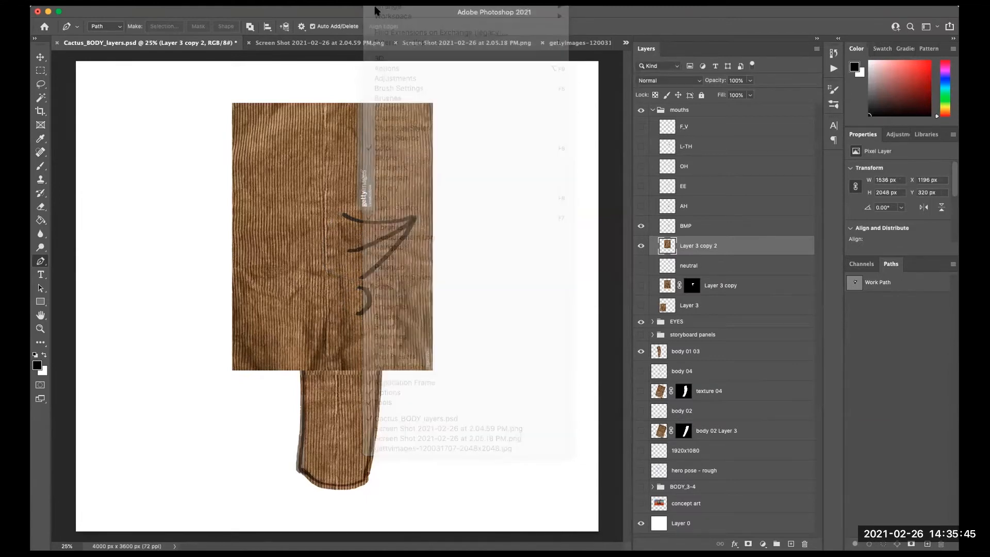
- Select the work path and convert it into a selection, skipping saving it as a named path
left_click(881, 283)
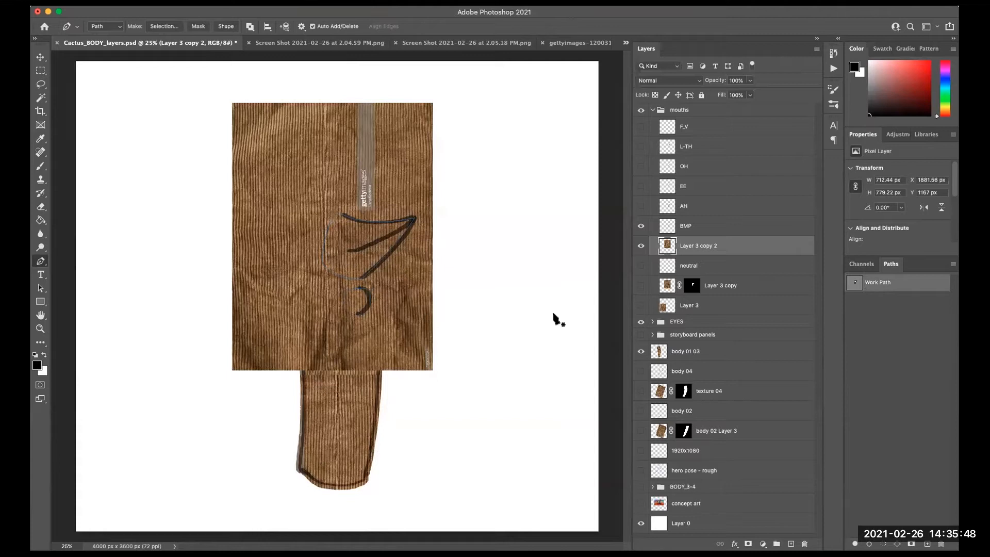
double_click(857, 283)
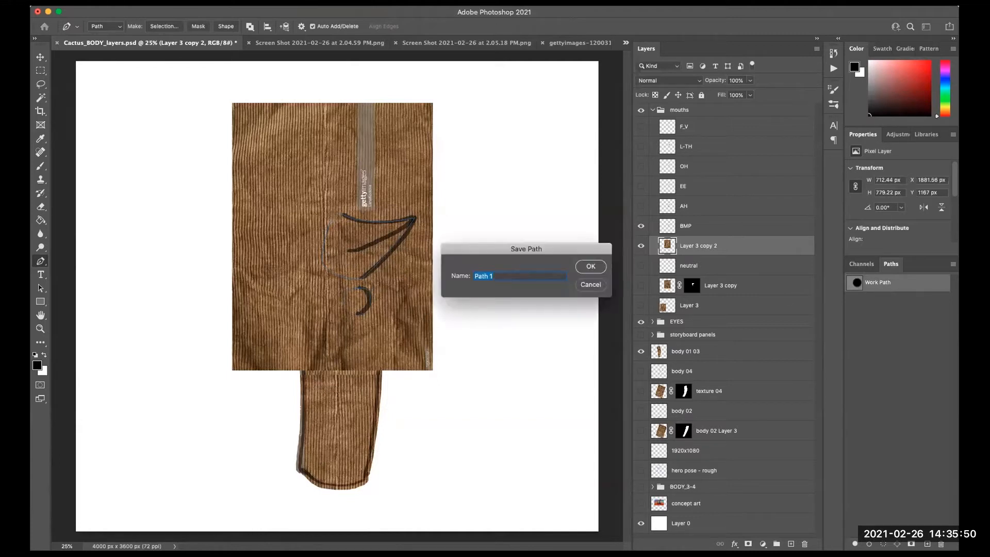
left_click(591, 285)
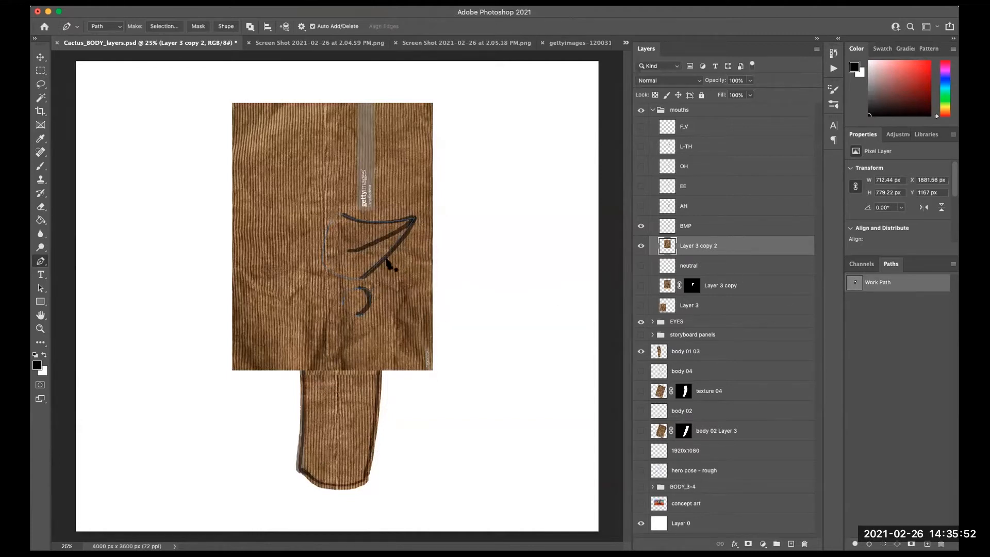
right_click(387, 255)
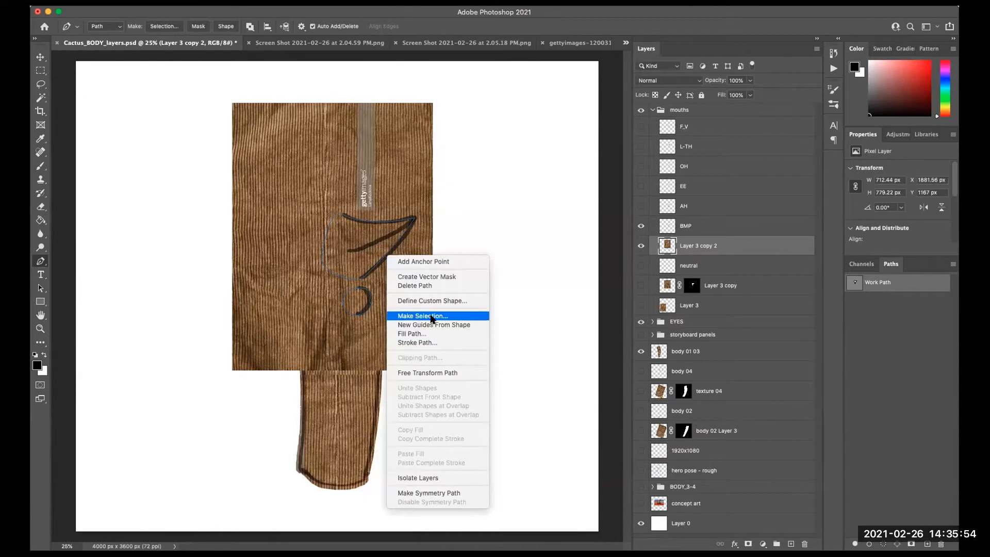
left_click(428, 315)
left_click(578, 233)
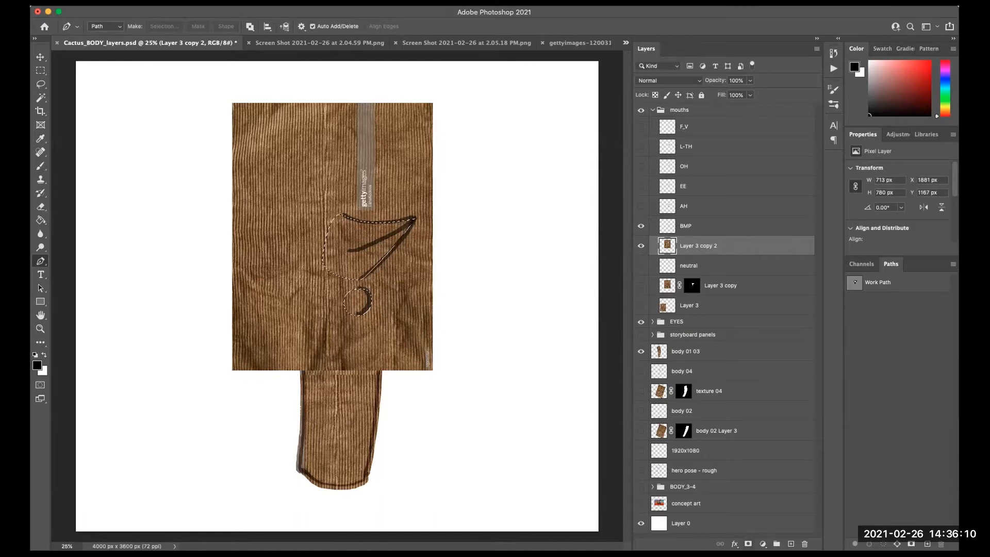
- Add a layer mask from the selection to the texture copy over the BMP mouth
left_click(748, 544)
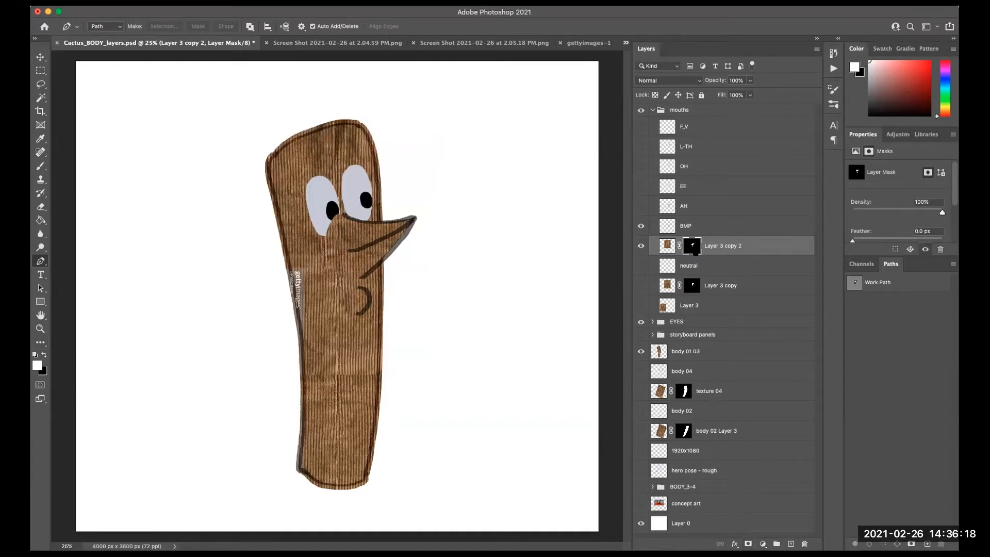
left_click(667, 252)
left_click(691, 251)
left_click(666, 247)
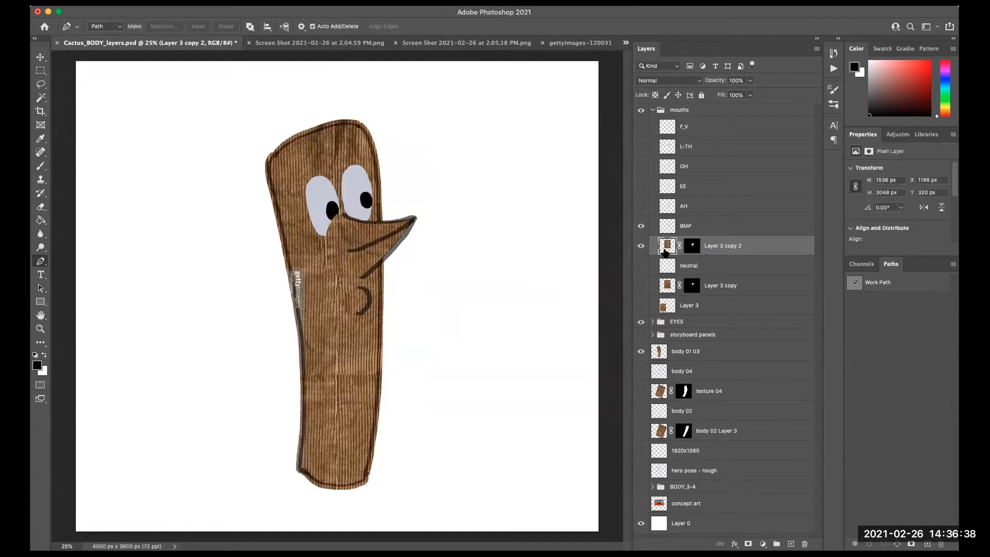
- Set the foreground colour to red and switch to the Brush tool
left_click(37, 365)
left_click(465, 286)
left_click(602, 256)
key("b")
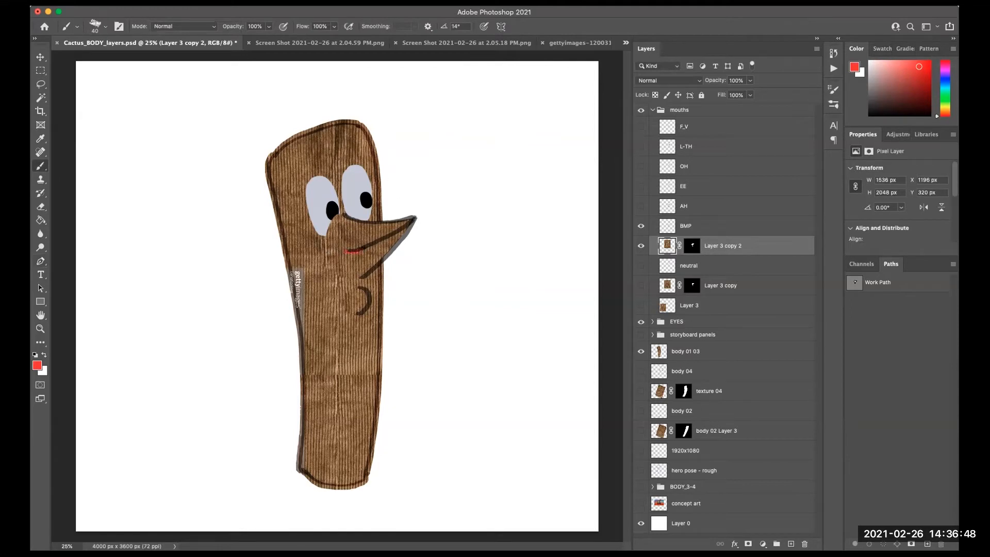
left_click(691, 246)
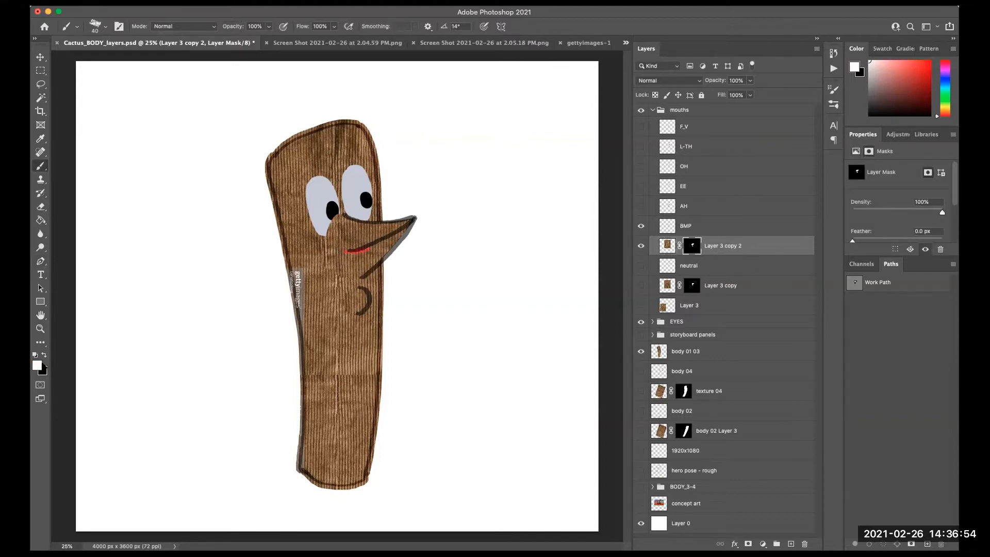
left_click(667, 247)
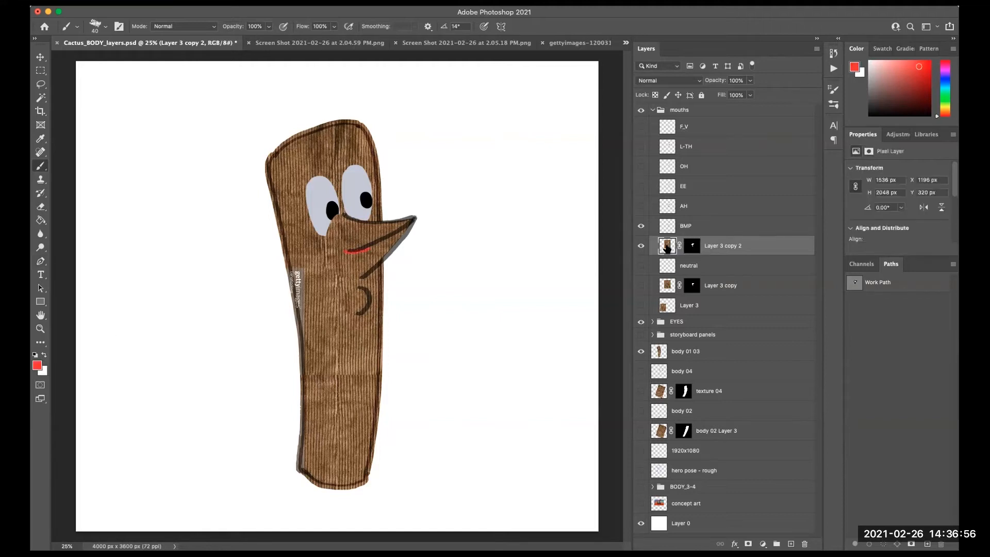
left_click(692, 246)
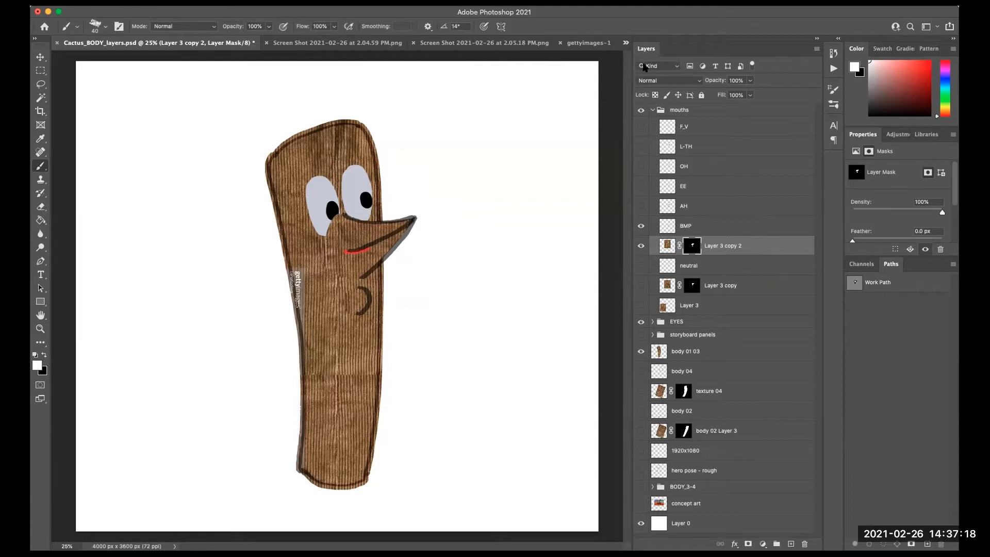
- Choose the 123 px hard round brush and turn off Wet Edges in the brush settings
left_click(836, 91)
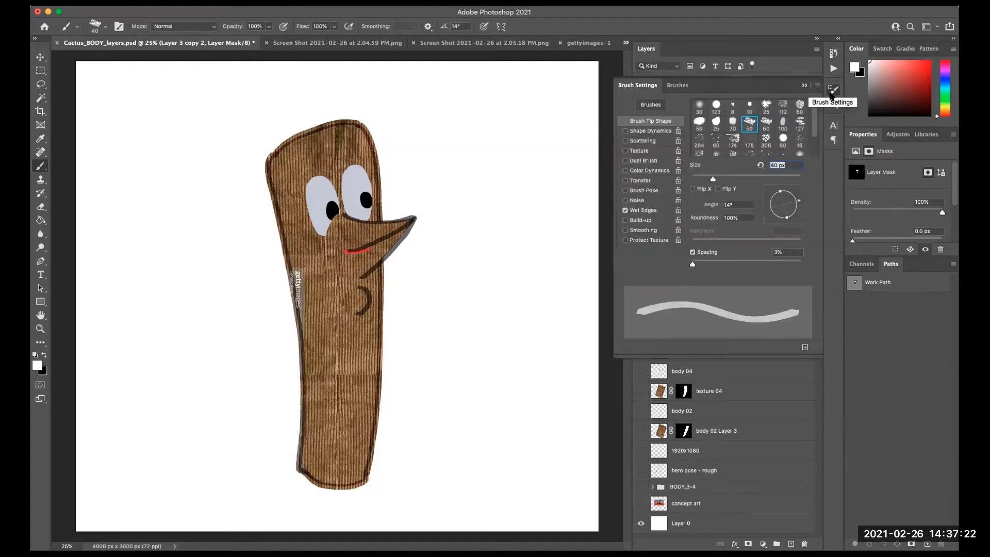
left_click(716, 105)
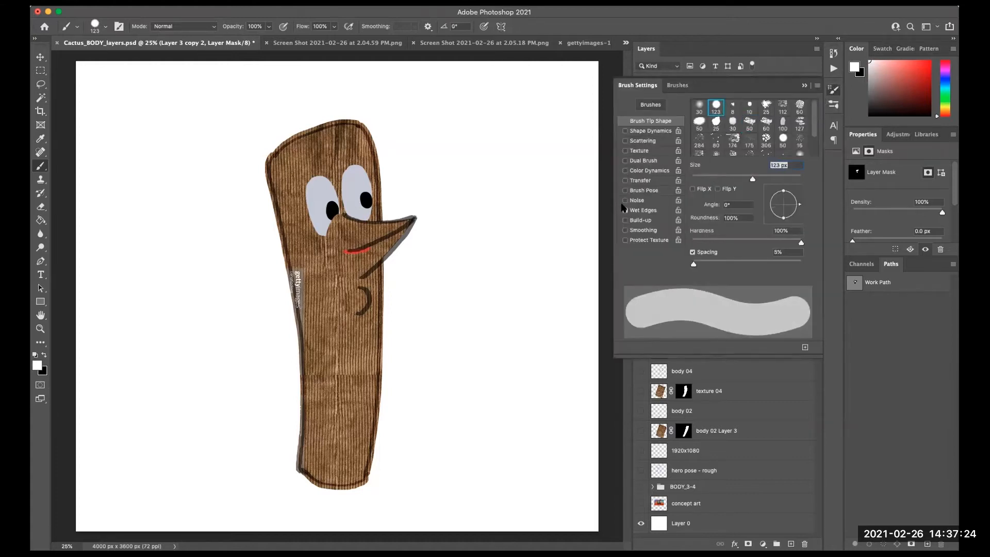
left_click(625, 210)
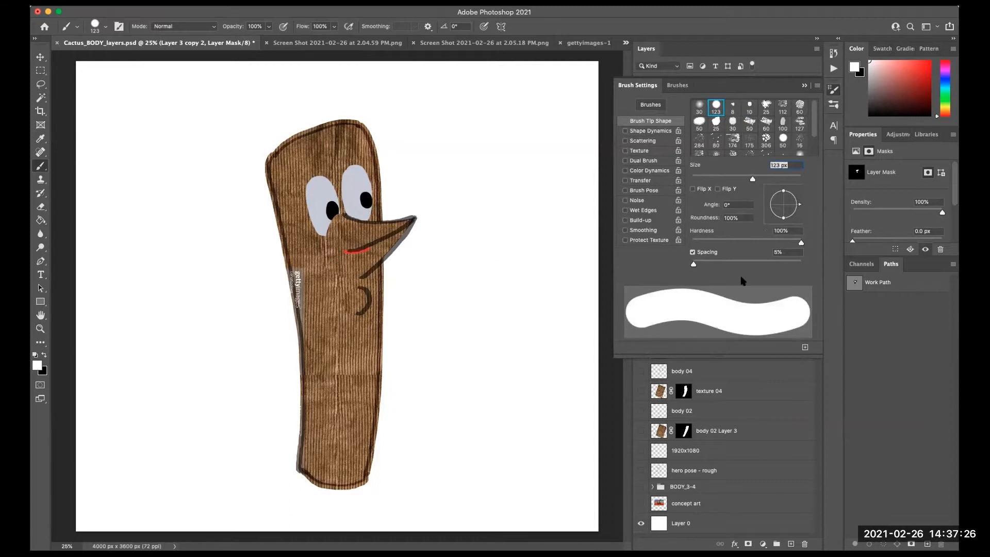
left_click(834, 90)
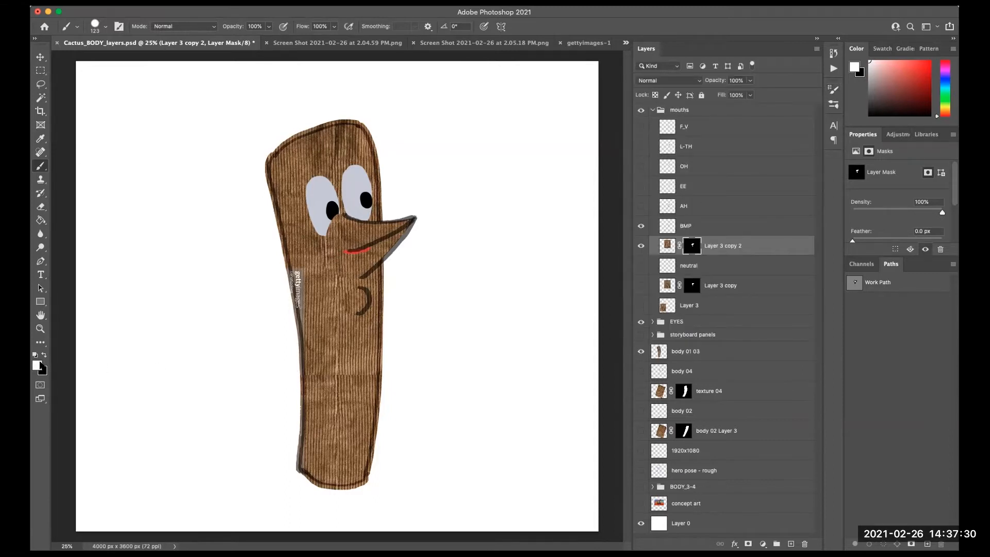
- Try painting on the texture copy's mask, then undo the strokes
mouse_move(332, 221)
left_mouse_down()
mouse_move(325, 200)
mouse_move(326, 222)
mouse_move(339, 190)
mouse_move(319, 209)
mouse_move(317, 184)
mouse_move(331, 216)
mouse_move(328, 201)
mouse_move(312, 240)
left_mouse_up()
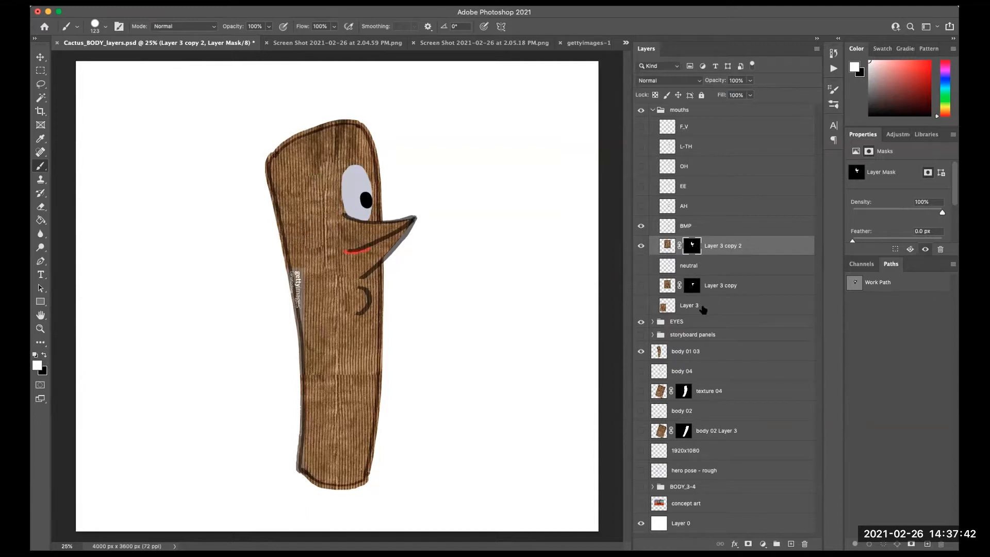
key("super+z")
key("super+z")
key("super+z")
left_click(44, 356)
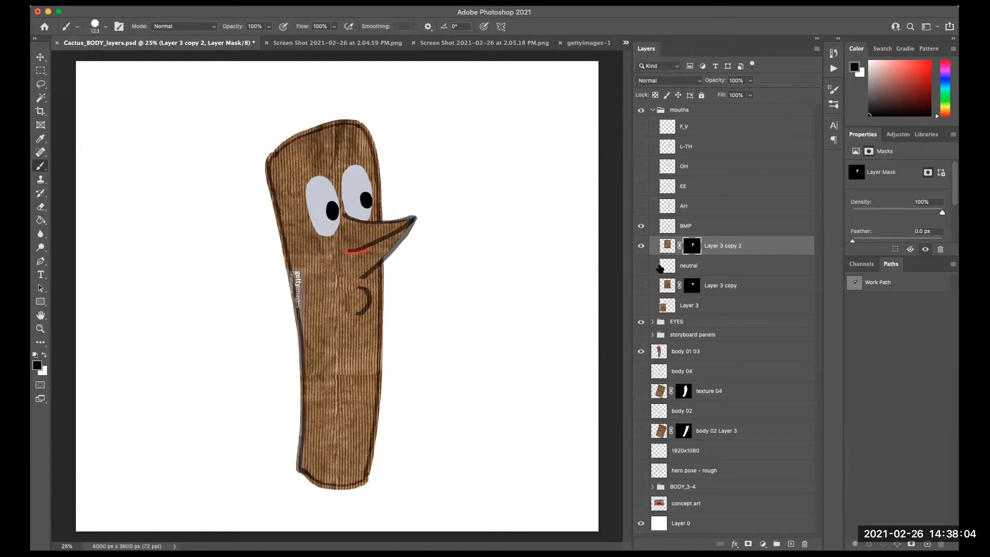
- Hide the BMP mouth and its texture copy, and show the AH mouth layer
left_click(723, 226)
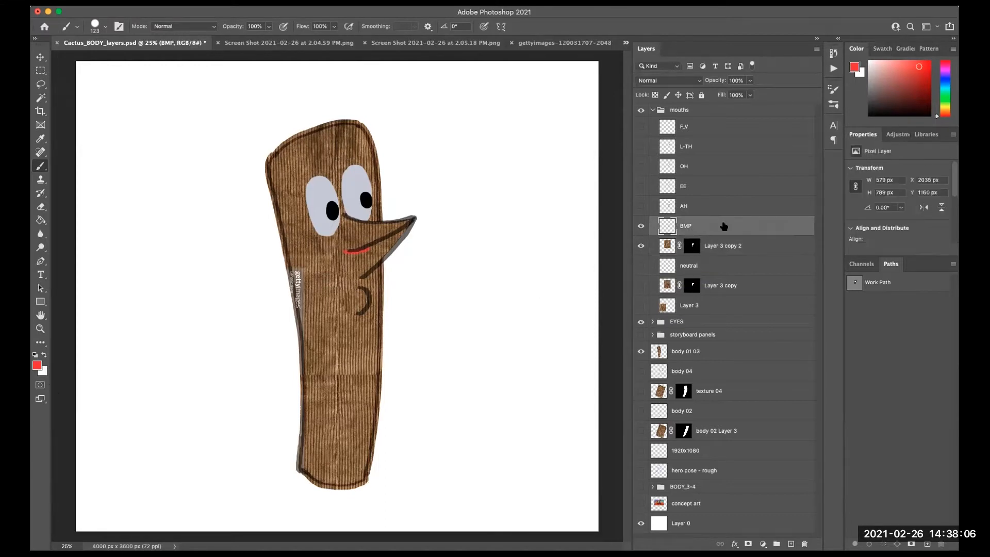
left_click(640, 248)
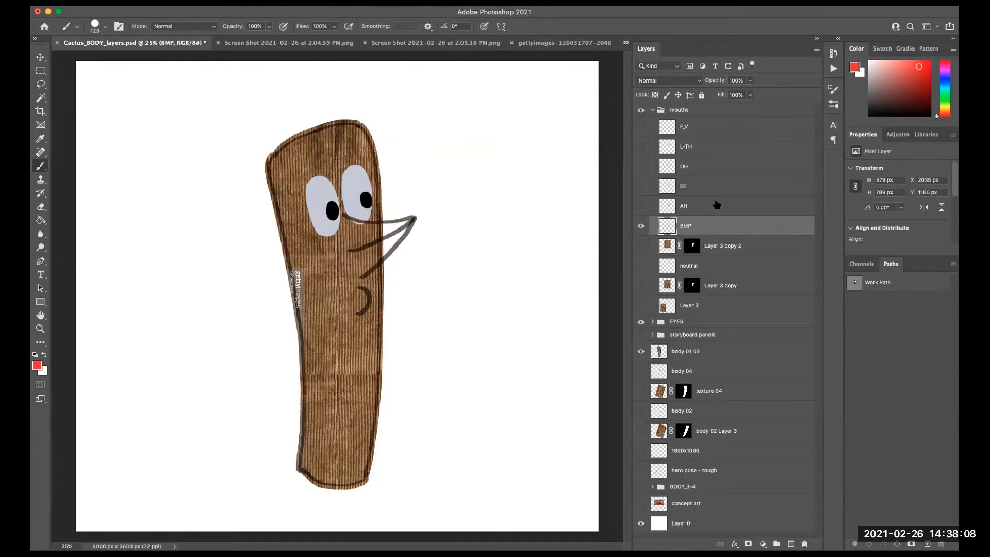
left_click(697, 208)
left_click(644, 224)
left_click(644, 207)
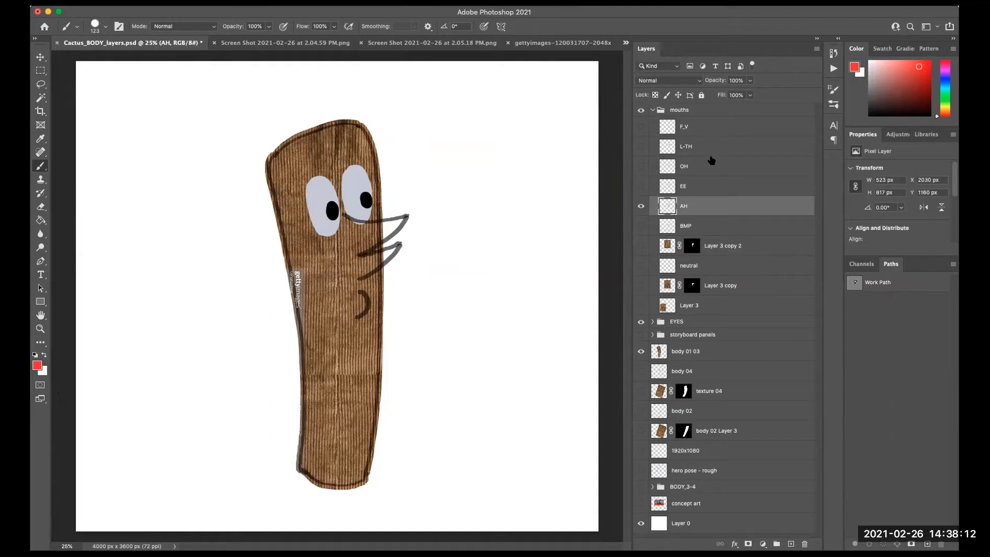
- Duplicate the original texture layer, move the copy directly below the AH mouth, and make it visible
left_click(708, 307)
key("super+j")
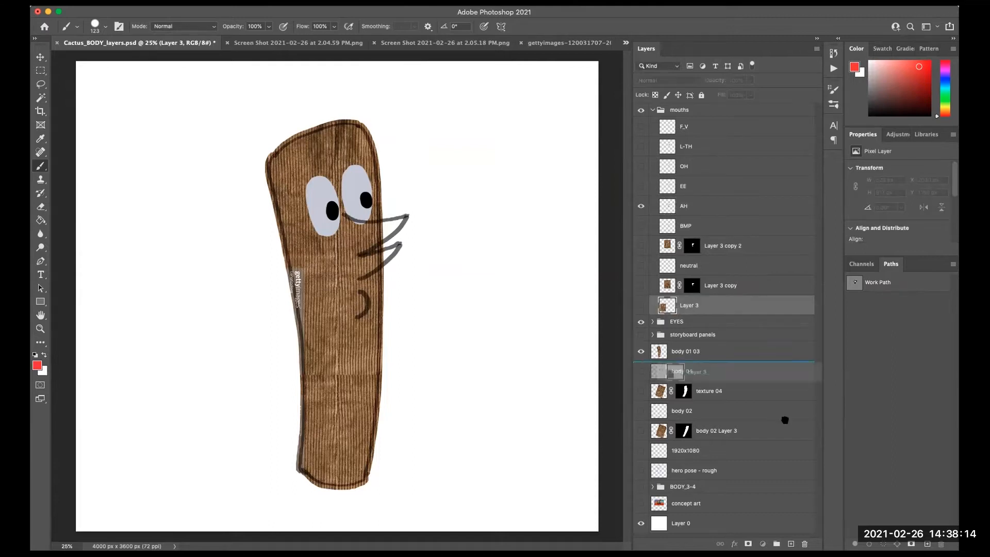
left_click_drag(669, 306, 710, 220)
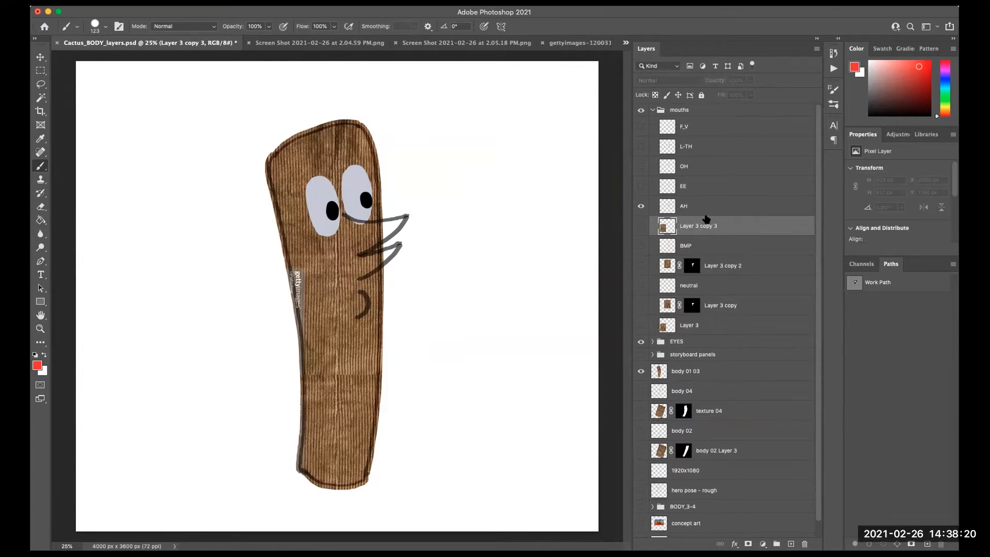
left_click(639, 226)
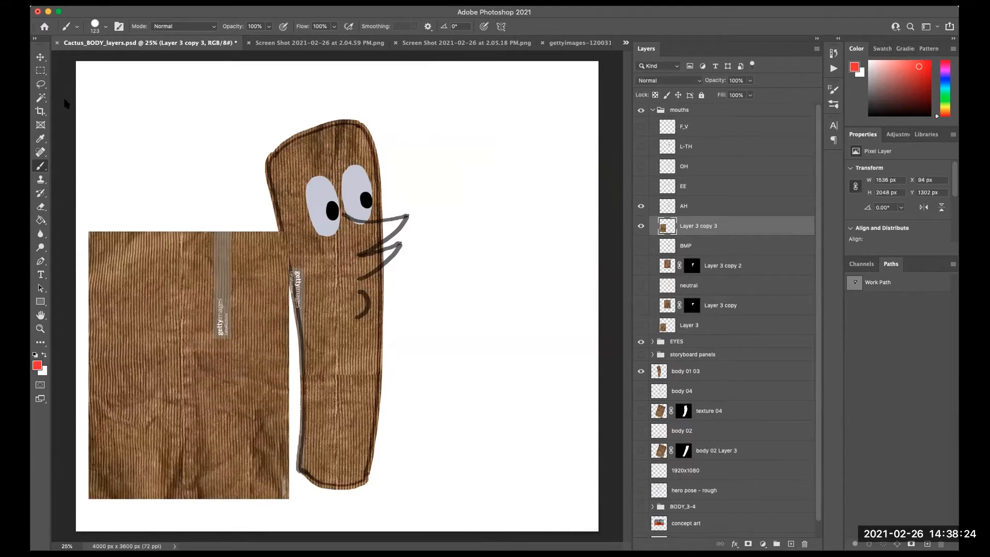
- Move and rotate the AH texture copy so it covers the AH mouth drawing
left_click(40, 57)
left_click_drag(238, 416, 405, 298)
left_click_drag(459, 115, 268, 393)
left_click_drag(407, 289, 404, 321)
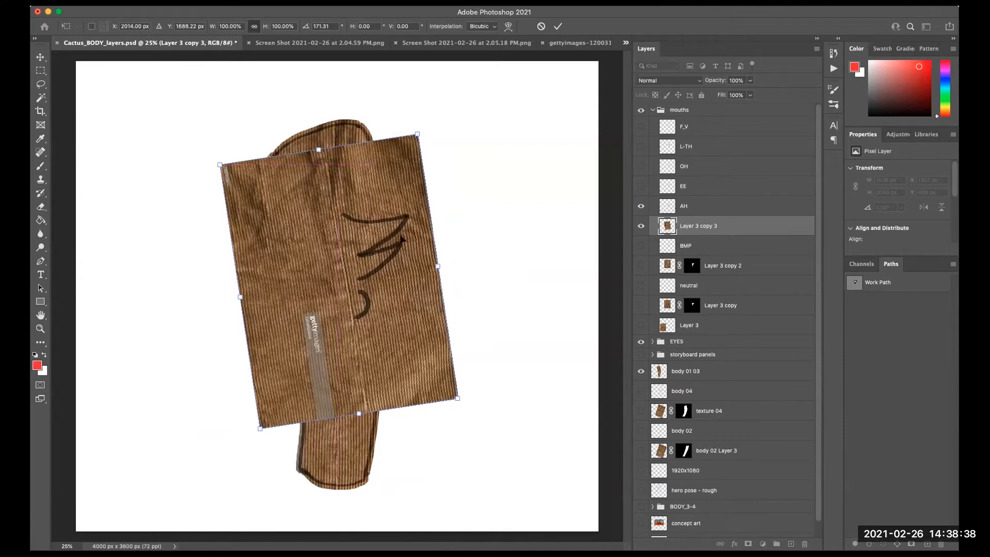
- Trace a closed Pen tool path around the AH mouth outline over the texture
left_click(42, 261)
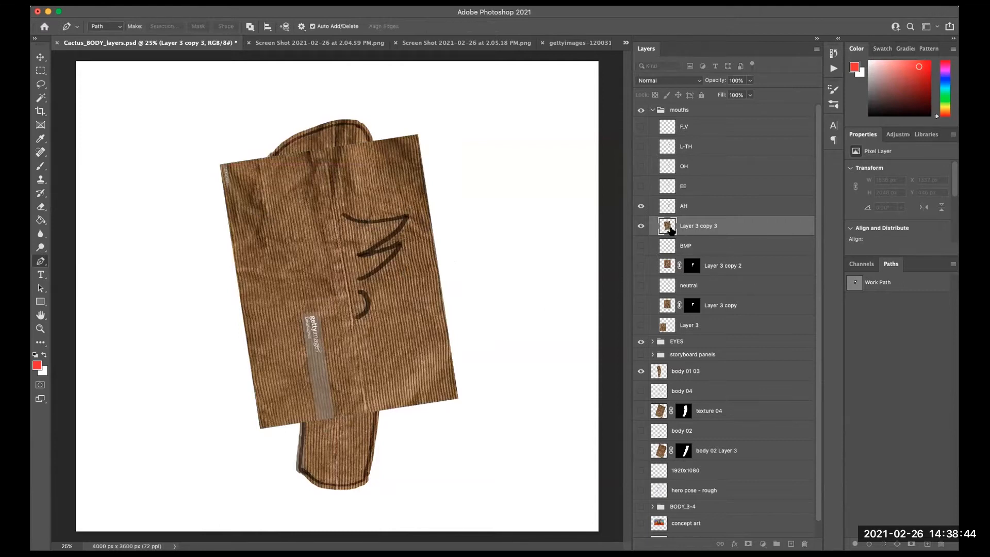
left_click_drag(342, 213, 439, 210)
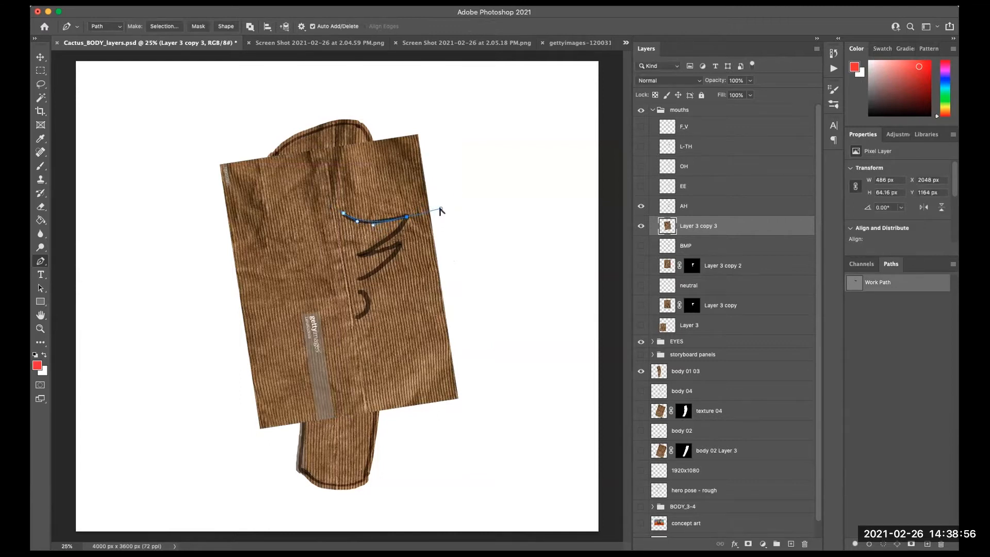
left_click_drag(440, 208, 399, 238)
left_click_drag(360, 255, 348, 261)
left_click(347, 261)
left_click_drag(401, 245, 410, 238)
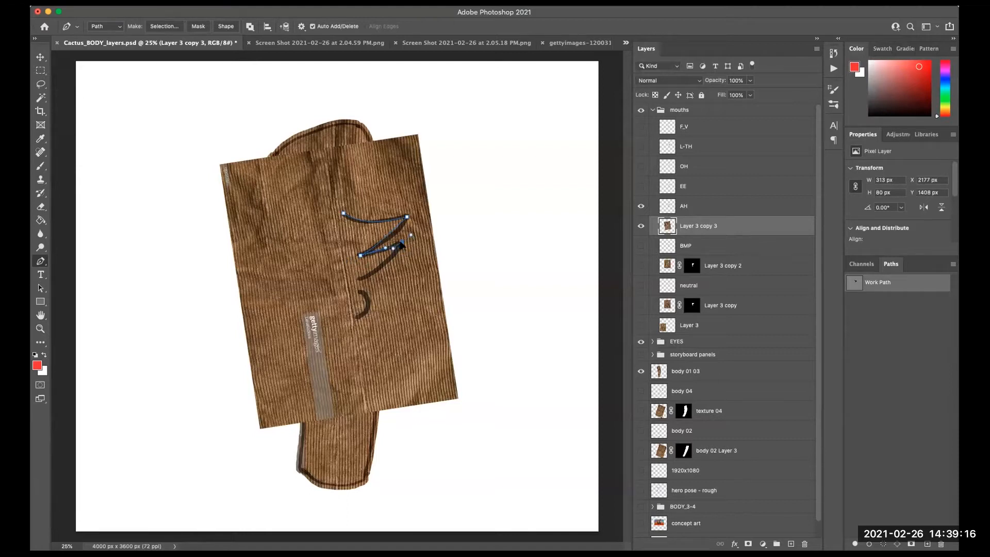
left_click_drag(400, 241, 401, 242)
left_click(358, 280)
left_click_drag(357, 282, 327, 242)
left_click(343, 213)
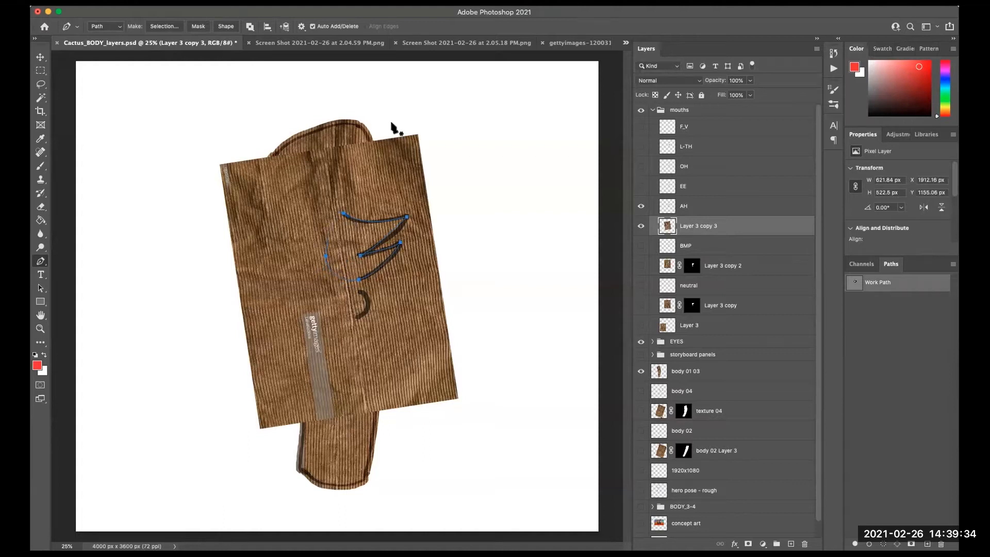
left_click(343, 213)
- Hide the texture copy and refine the path's anchor points to fit the mouth and lower lip shapes
left_click(641, 226)
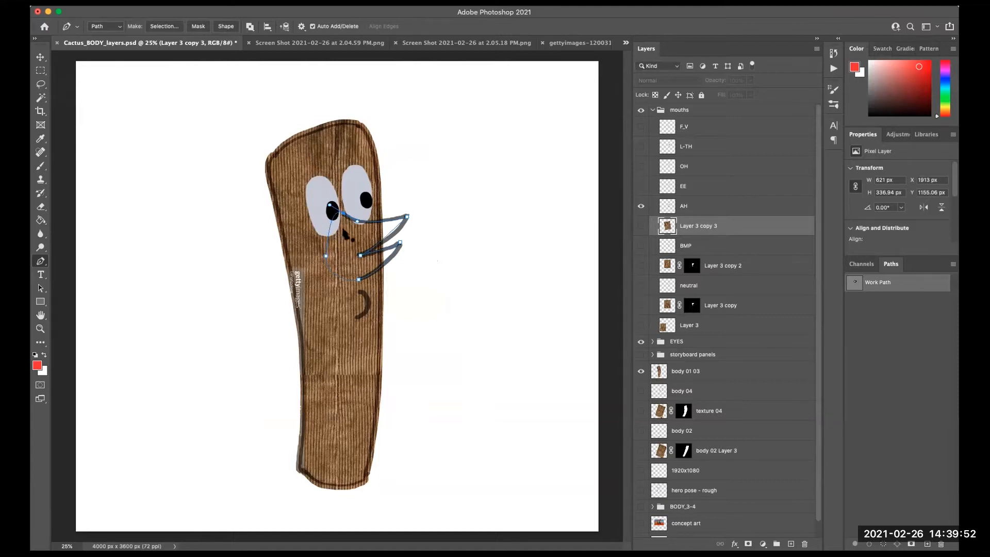
mouse_move(331, 206)
left_mouse_down()
mouse_move(344, 242)
mouse_move(323, 202)
left_mouse_up()
left_click_drag(338, 240, 340, 243)
mouse_move(365, 293)
left_mouse_down()
mouse_move(367, 311)
mouse_move(348, 318)
mouse_move(346, 302)
left_mouse_up()
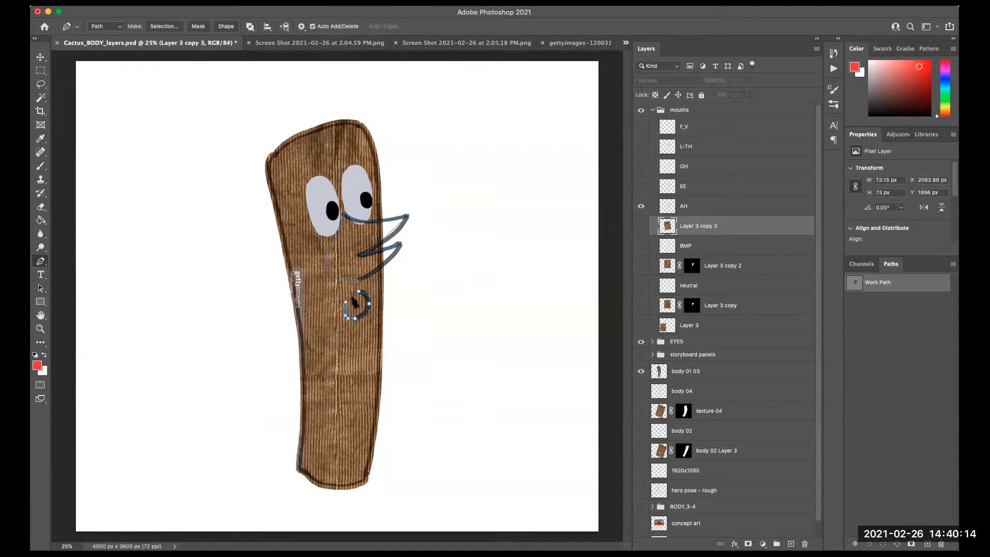
left_click(366, 291)
left_click_drag(407, 238, 395, 236)
left_click(400, 243, "super")
left_click_drag(400, 243, 401, 244)
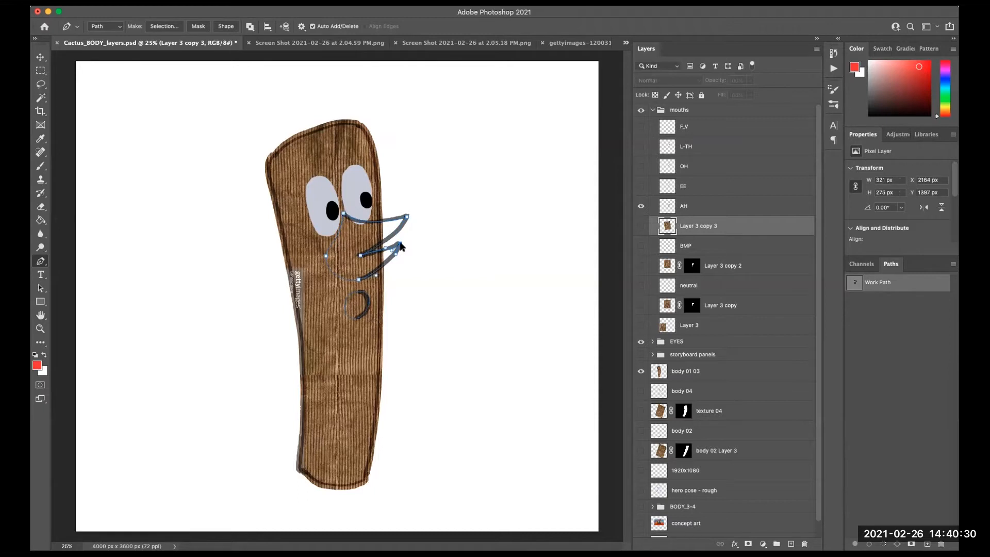
- Convert the work path into a selection with 0 px feather, show the texture copy, and mask it with the selection
right_click(387, 260)
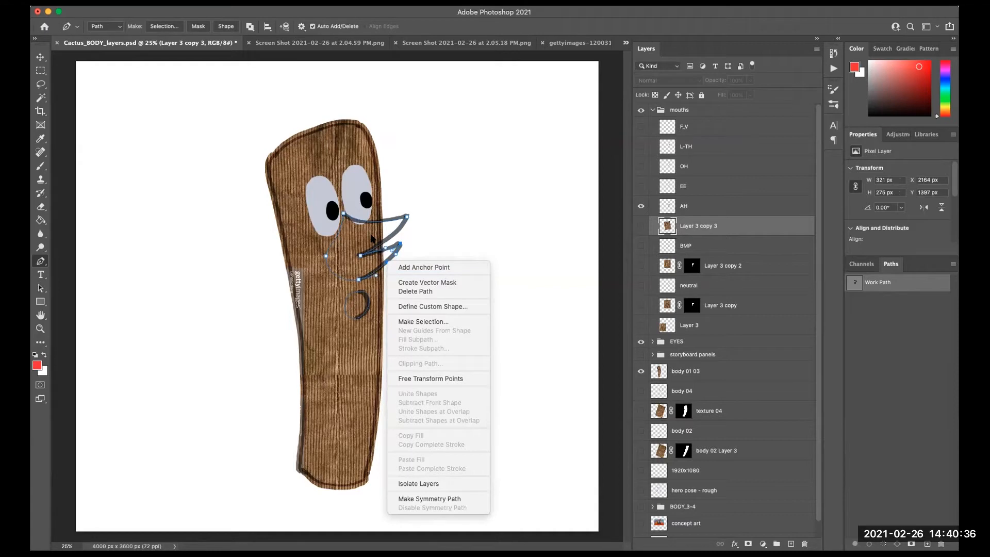
left_click(439, 322)
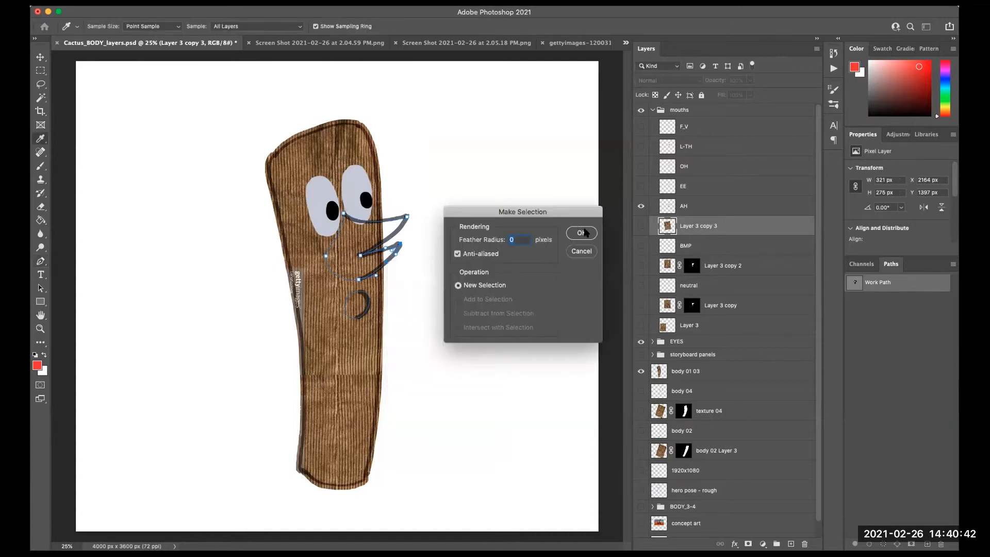
left_click(586, 233)
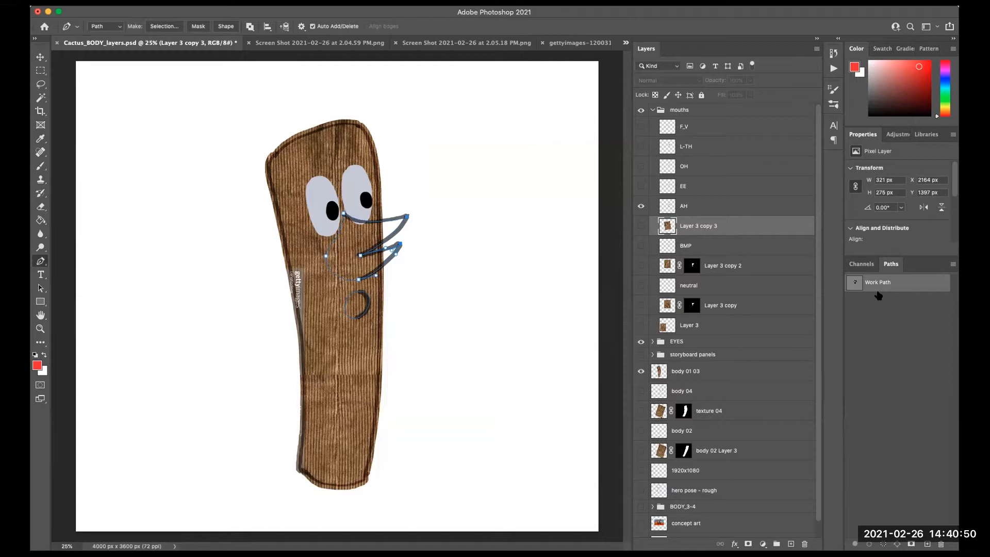
left_click(865, 309)
left_click(874, 285)
left_click(871, 306)
left_click(876, 284)
right_click(386, 261)
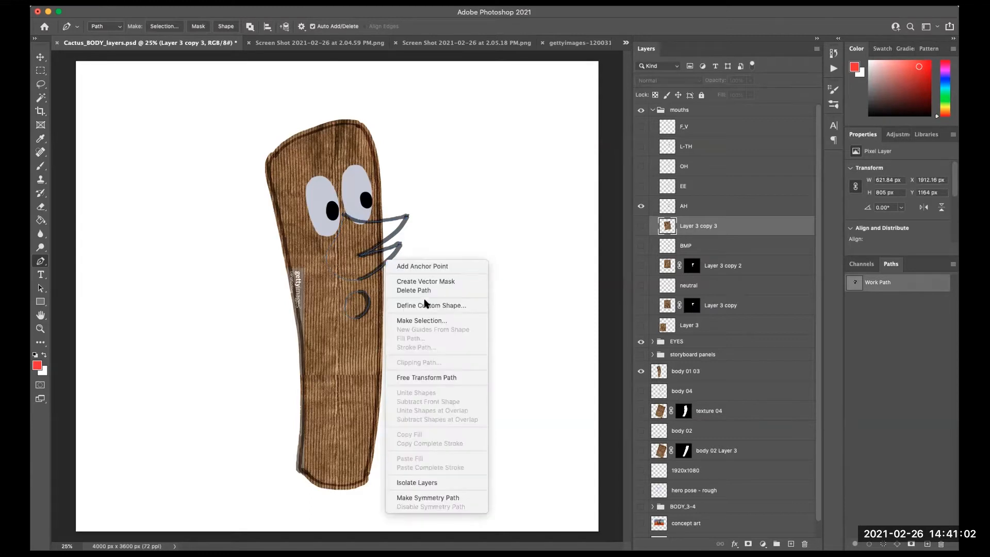
left_click(430, 321)
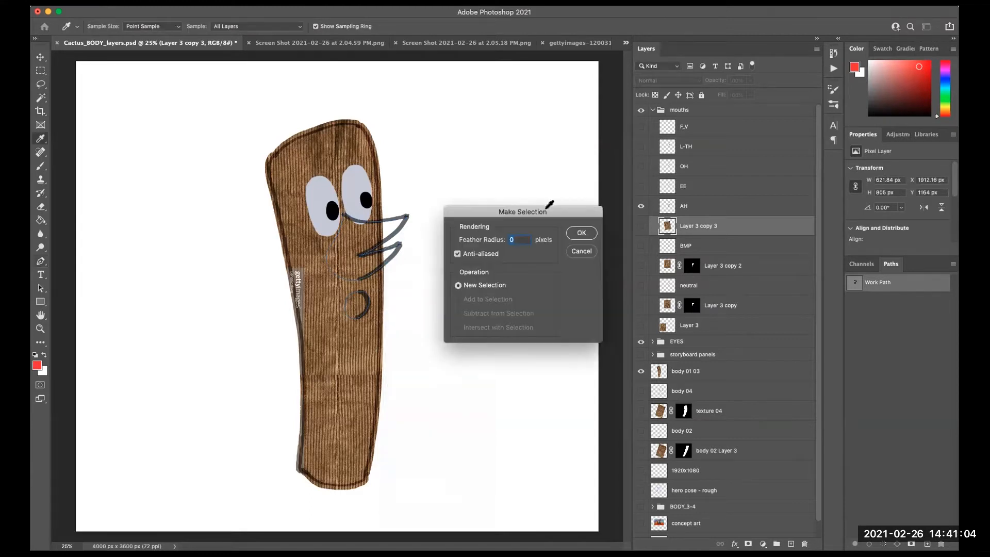
left_click(580, 233)
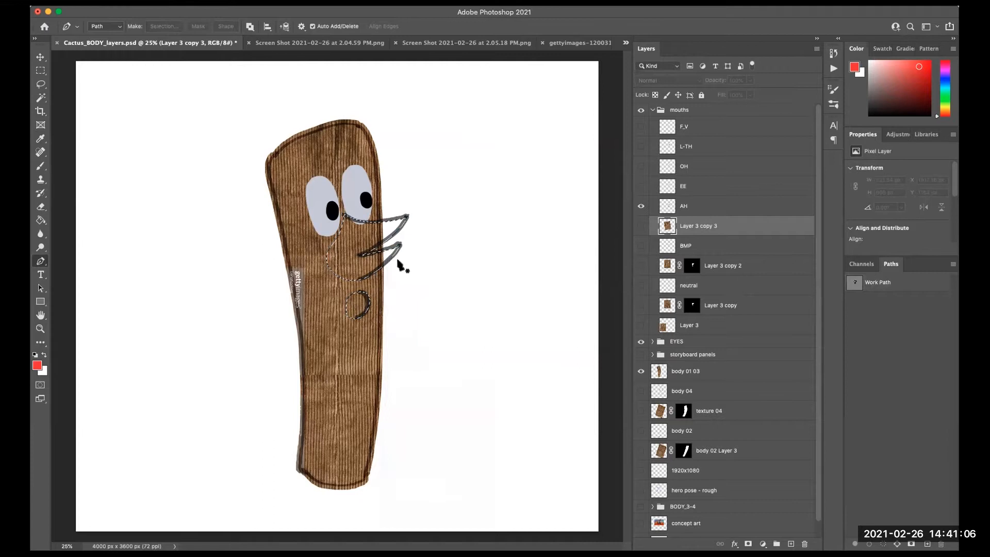
left_click(640, 226)
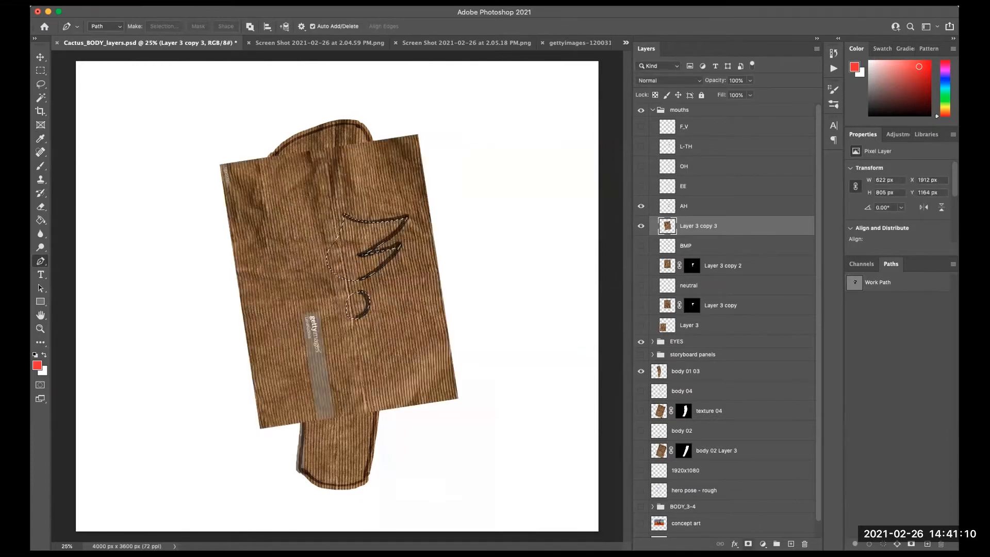
left_click(748, 543)
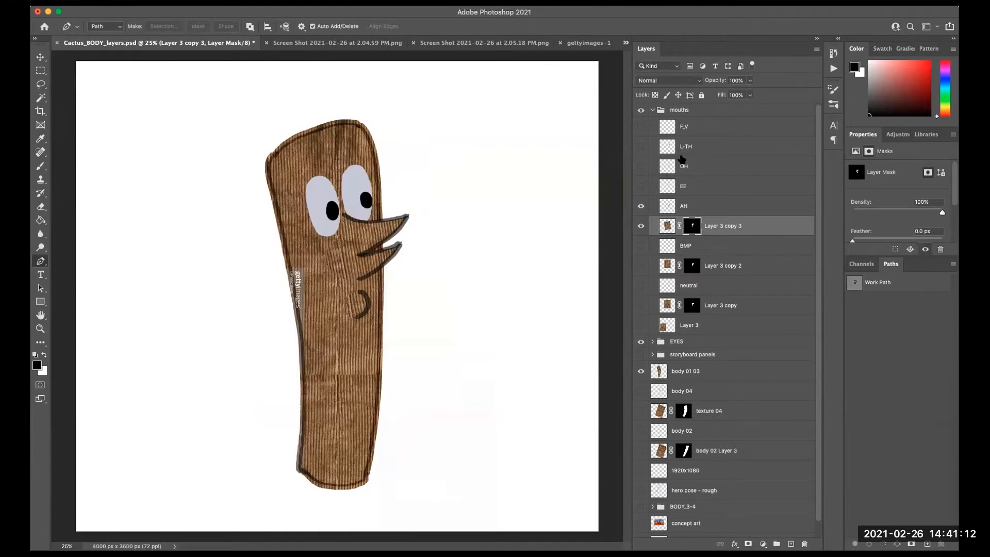
- Duplicate the original texture layer into a copy placed directly below the EE mouth
left_click(699, 192)
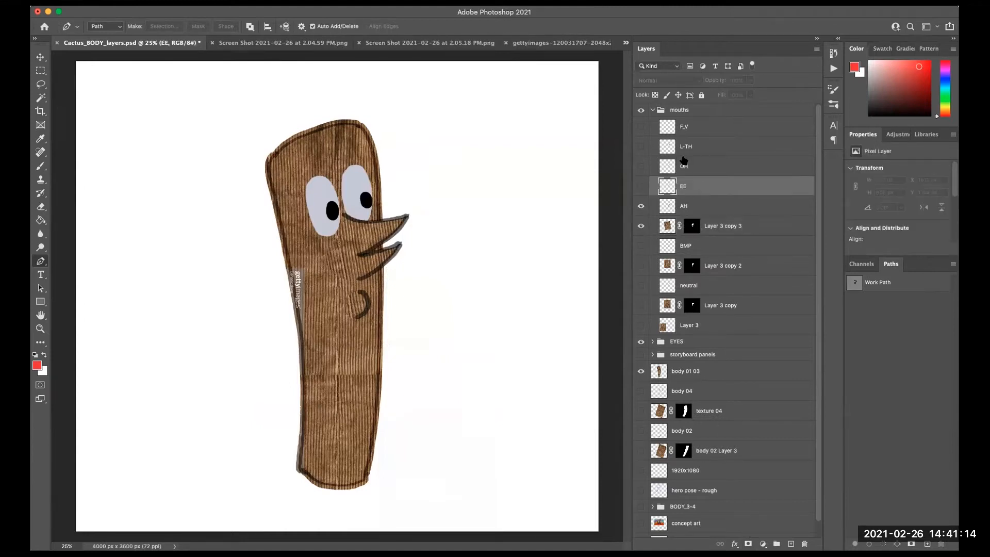
left_click(749, 321)
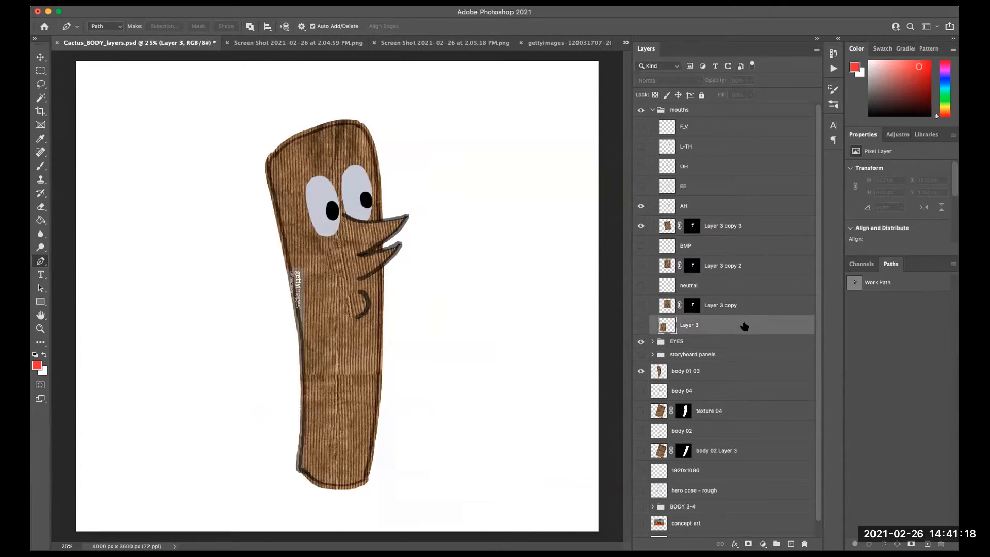
left_click_drag(743, 326, 747, 190)
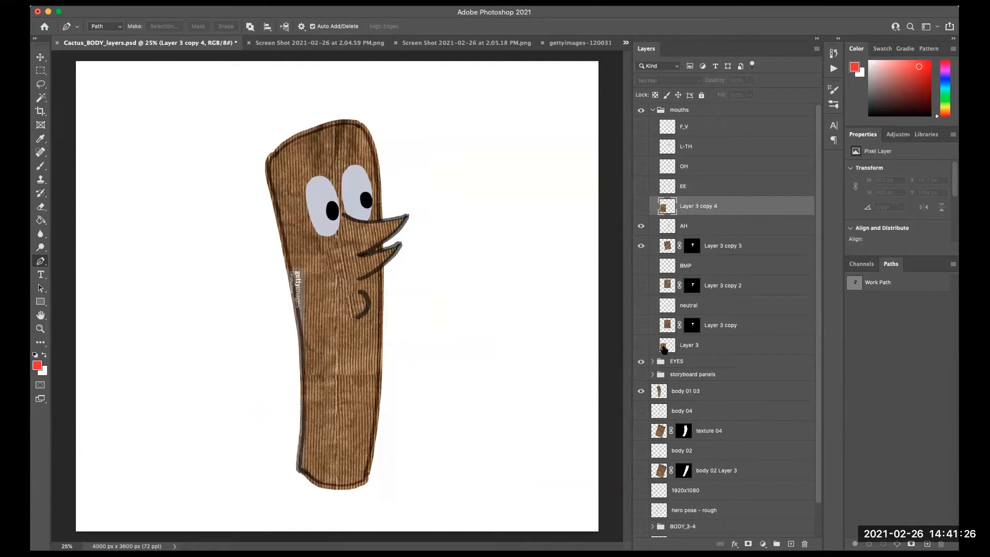
- Hide the AH mouth and its texture copy, and show the EE mouth and the new texture copy
left_click_drag(641, 226, 641, 246)
left_click(641, 186)
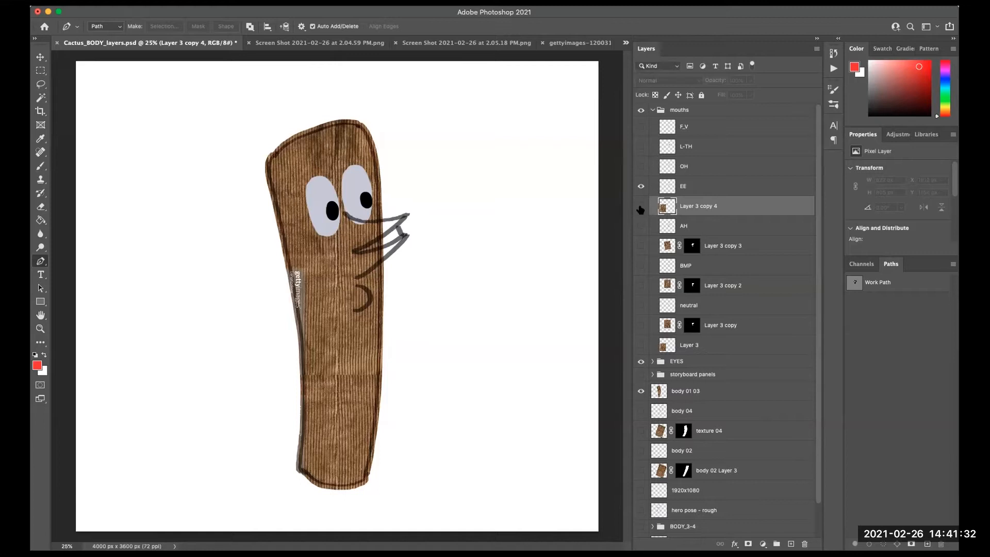
left_click(641, 206)
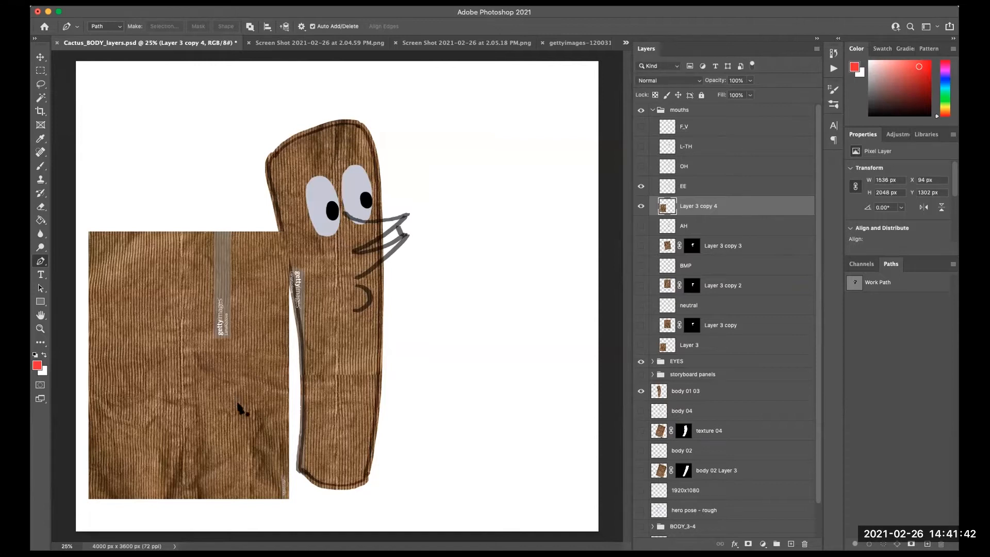
- Move the new texture copy over the mouth and trace a Pen tool path around the EE mouth outline
key("v")
left_click_drag(248, 413, 396, 281)
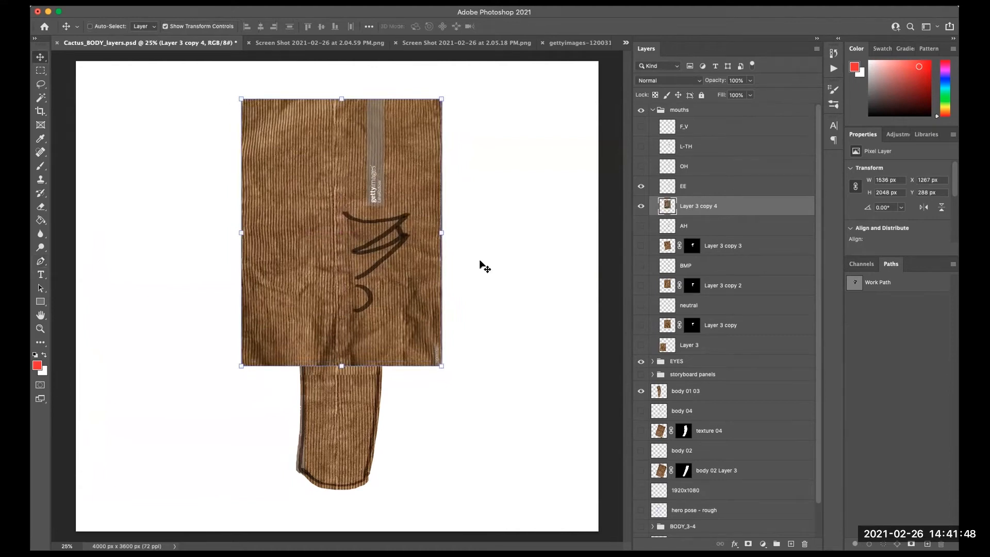
key("p")
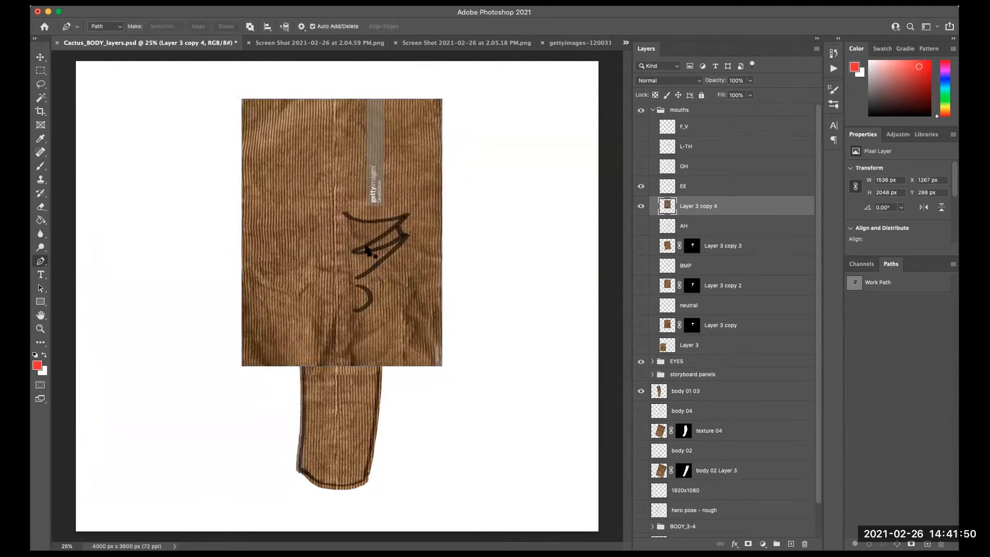
left_click_drag(343, 212, 438, 207)
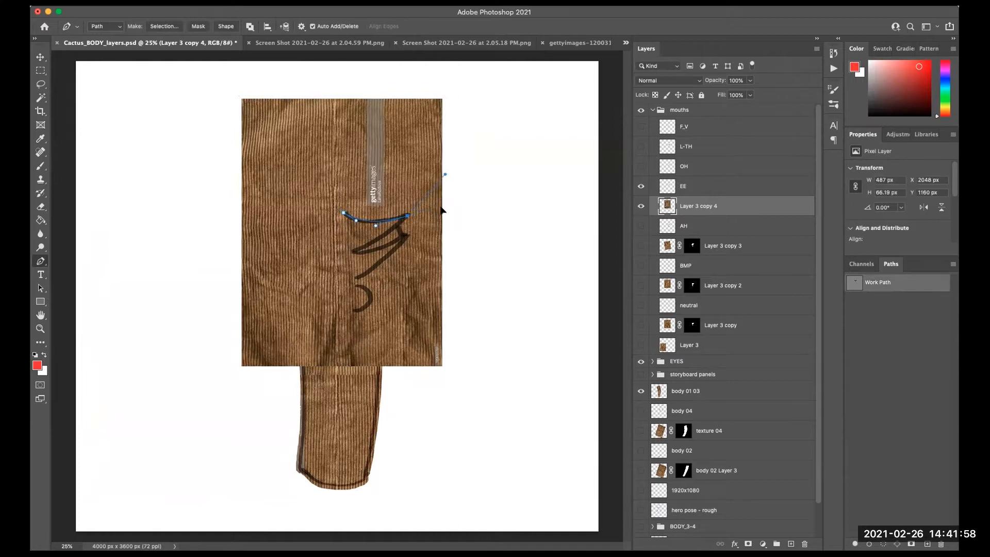
left_click(396, 225)
left_click_drag(354, 253, 340, 258)
left_click(406, 235)
left_click(421, 224)
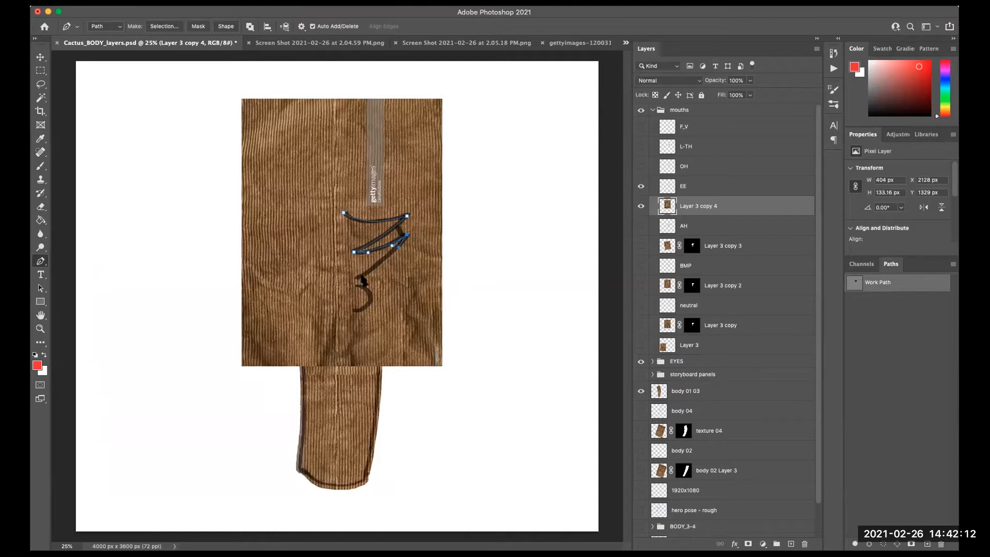
left_click_drag(329, 271, 324, 244)
left_click(344, 214)
- Hide the EE texture copy and adjust the path's points around the lower lip, then select the work path
left_click(641, 208)
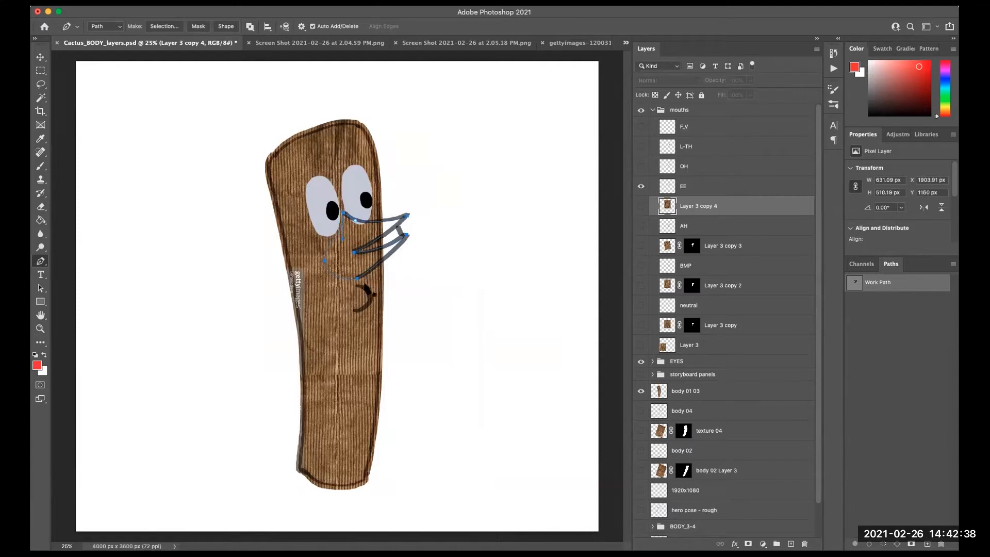
left_click_drag(354, 285, 349, 311)
left_click_drag(344, 302, 345, 295)
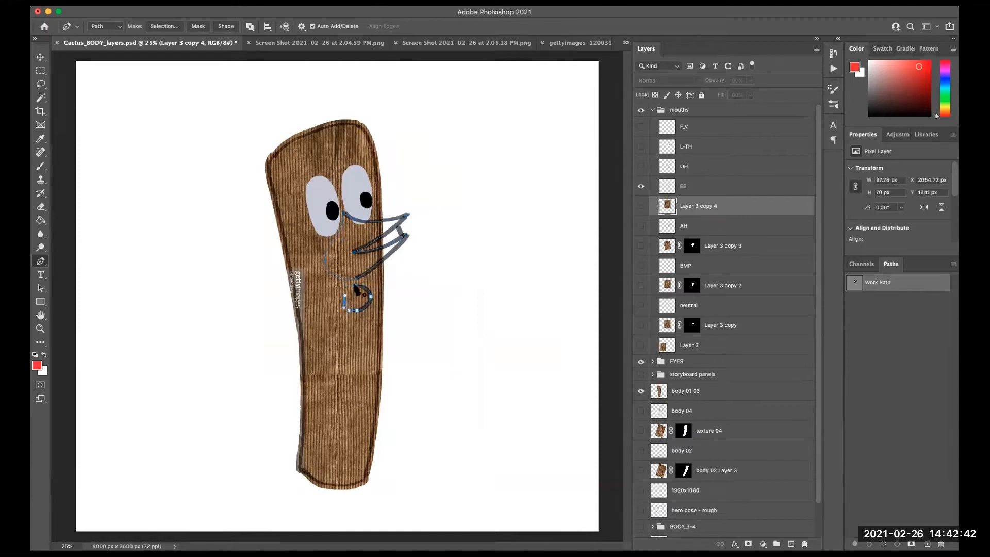
left_click(356, 285)
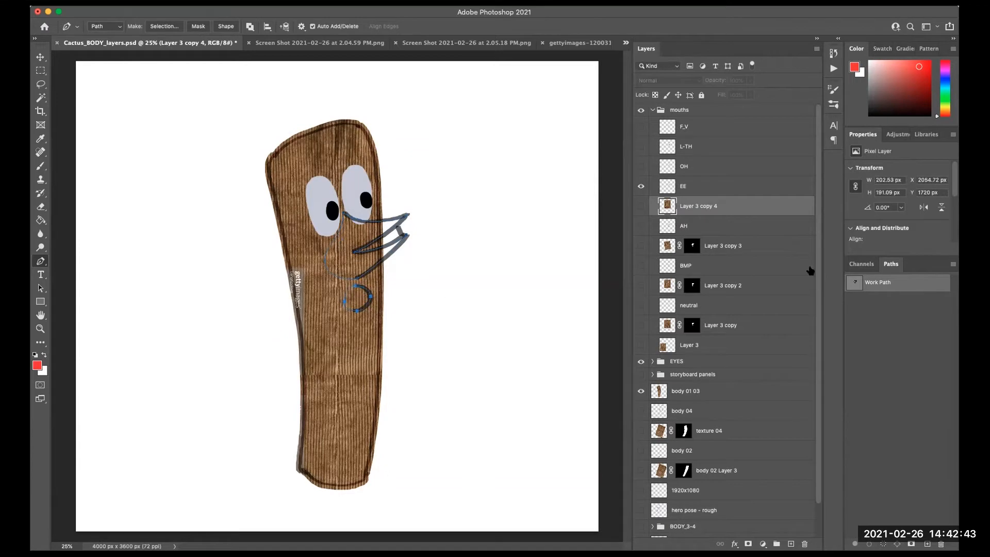
left_click(906, 359)
left_click(879, 287)
- Make a 0 px feathered selection from the path, show the EE texture copy, and add a layer mask from it
right_click(390, 255)
left_click(428, 312)
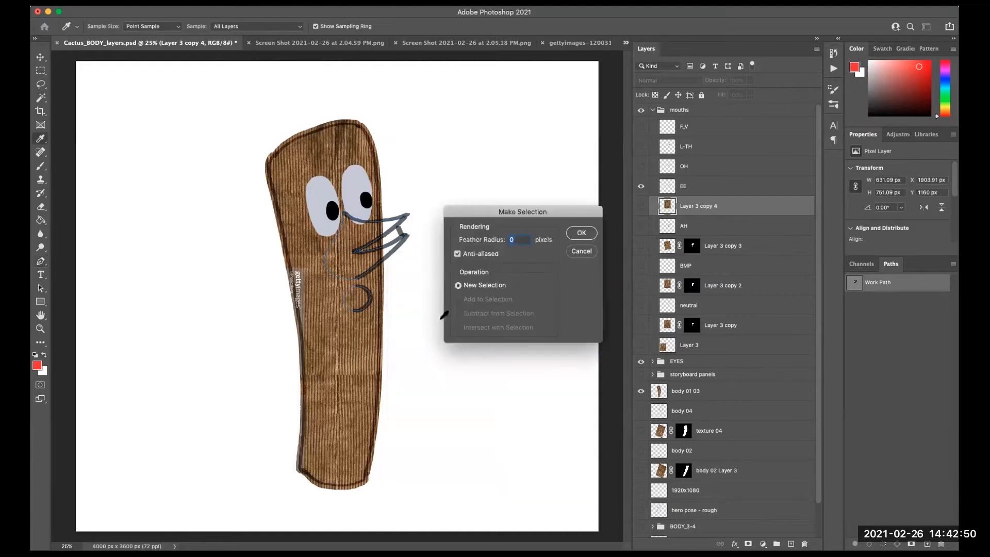
left_click(584, 233)
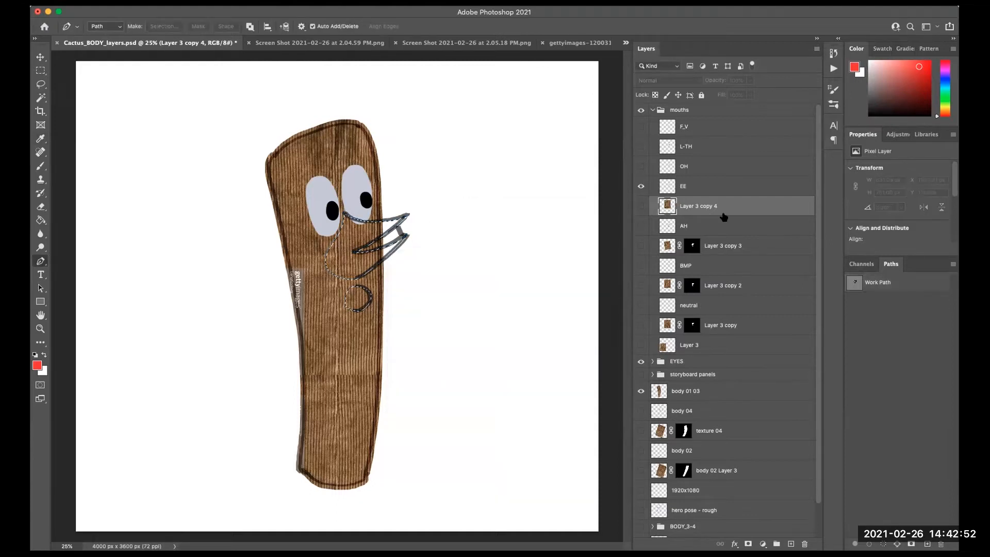
left_click(641, 206)
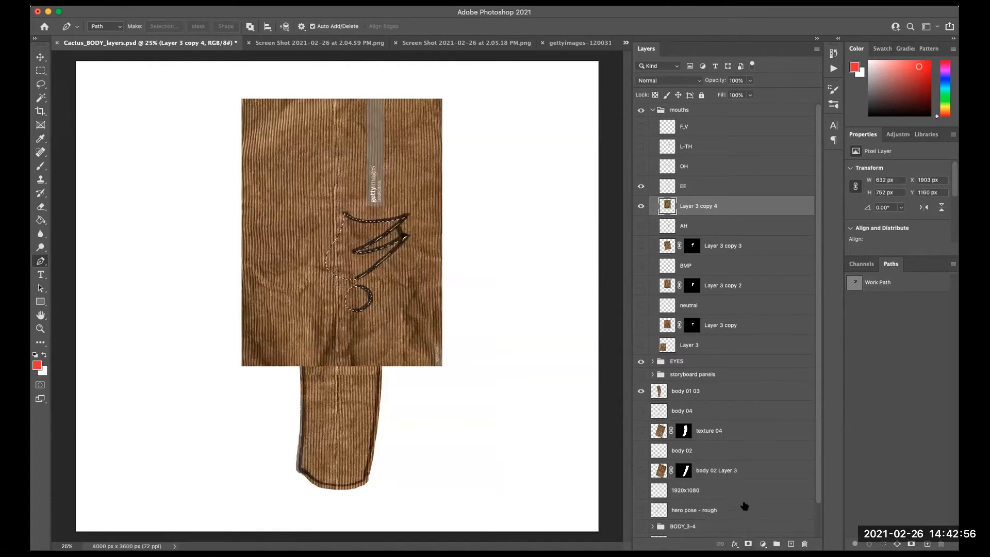
left_click(748, 544)
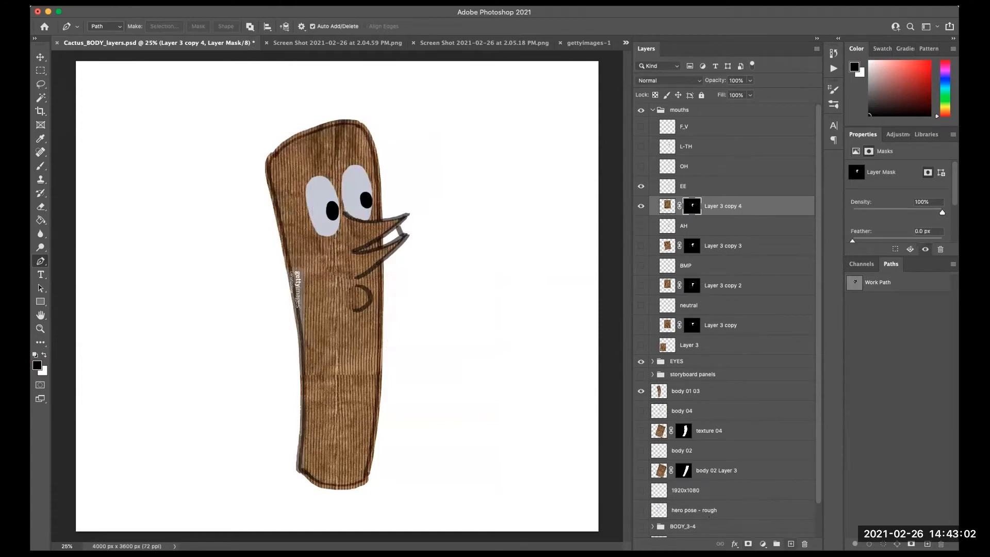
- Add a new empty layer directly below the EE texture copy and set the foreground colour to e7cbcb
left_click(790, 544)
left_click_drag(692, 209, 704, 233)
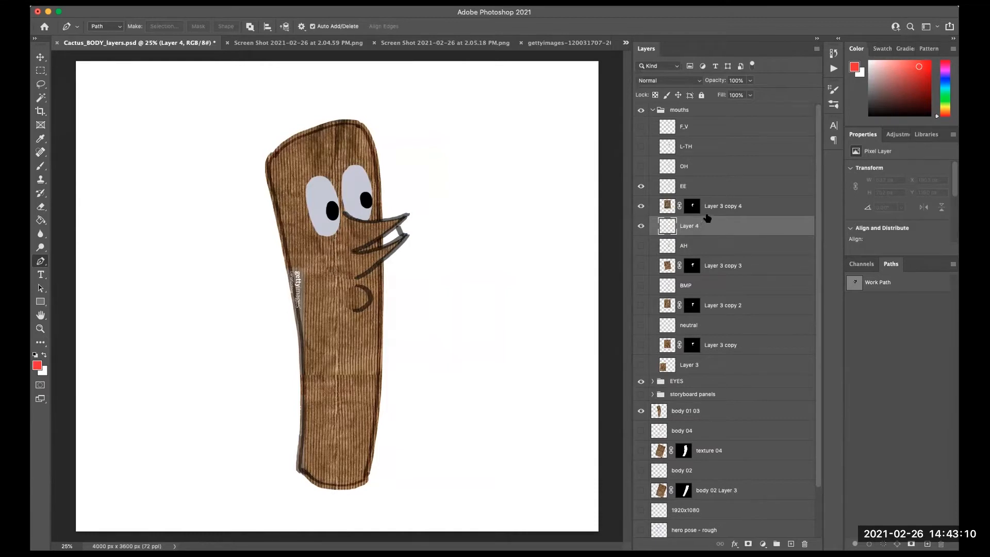
left_click(38, 365)
left_click_drag(402, 285, 381, 274)
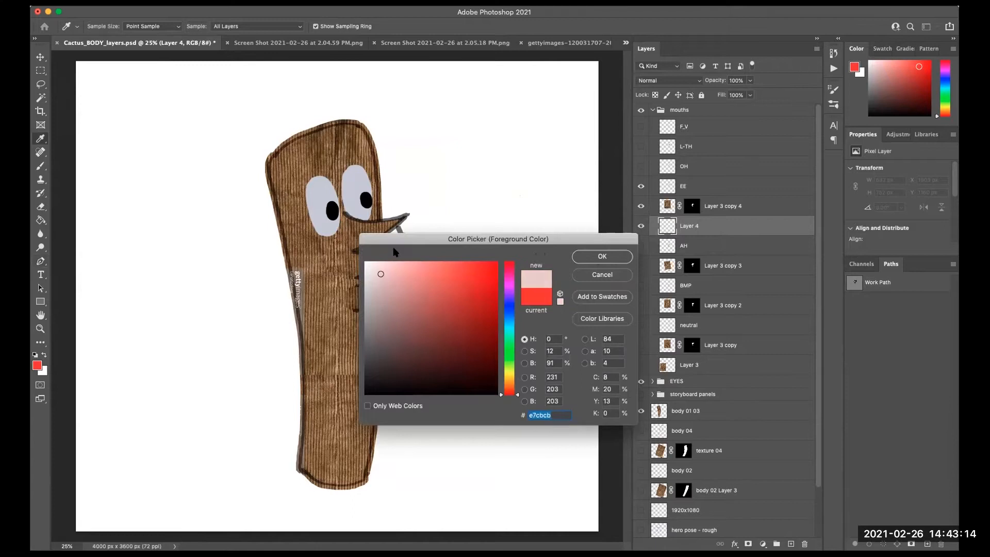
left_click(600, 257)
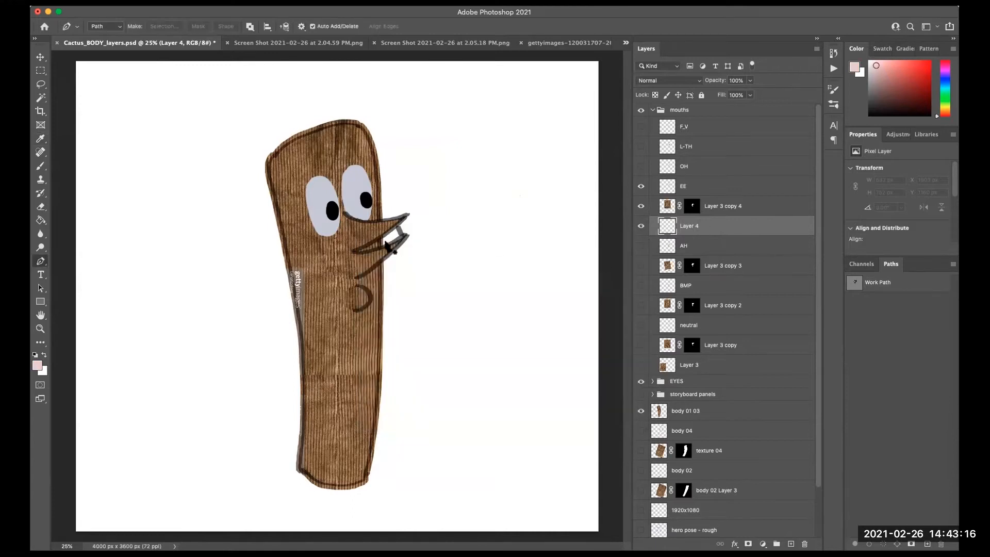
- Paint pink teeth inside the EE mouth on the new layer and rename that layer teeth
key("b")
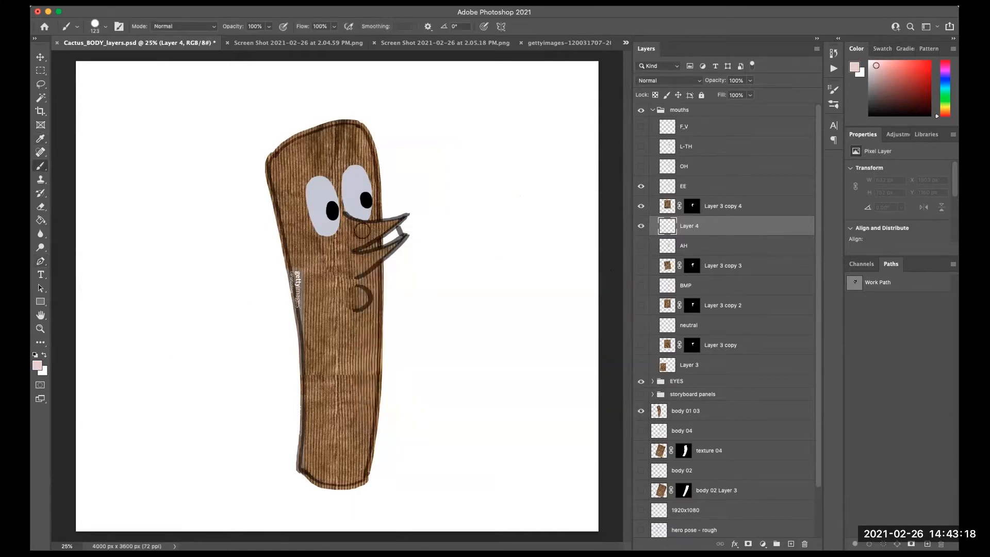
mouse_move(373, 242)
left_mouse_down()
mouse_move(362, 243)
mouse_move(391, 235)
left_mouse_up()
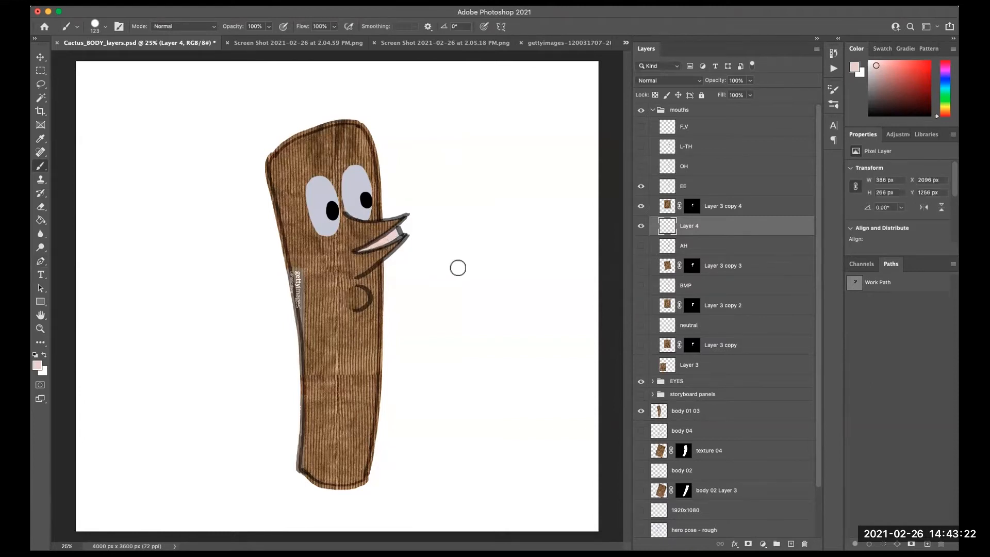
left_click(641, 226)
left_click(641, 226)
type("teeth")
key("Return")
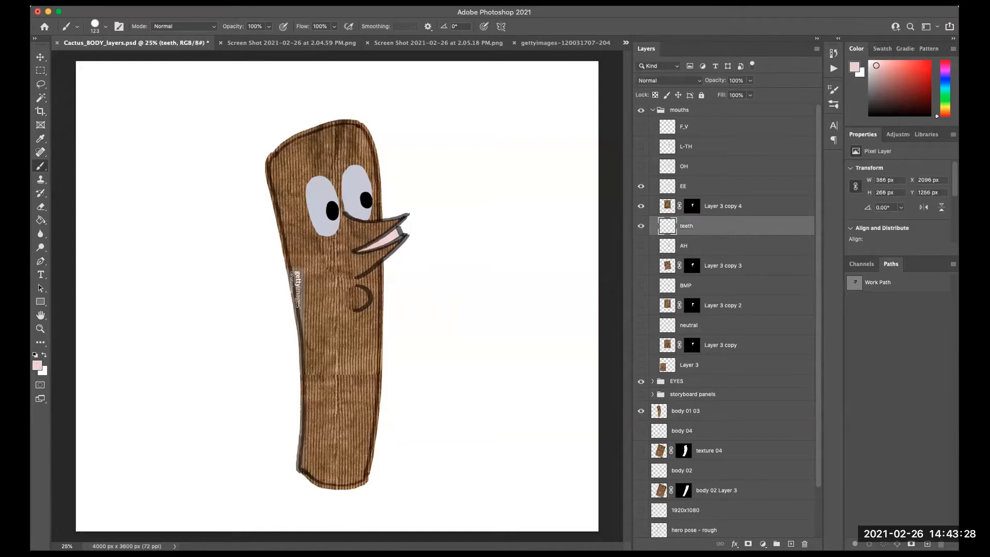
- Hide the EE mouth layers, then show and select the OH mouth layer
left_click_drag(640, 187, 639, 226)
left_click(641, 166)
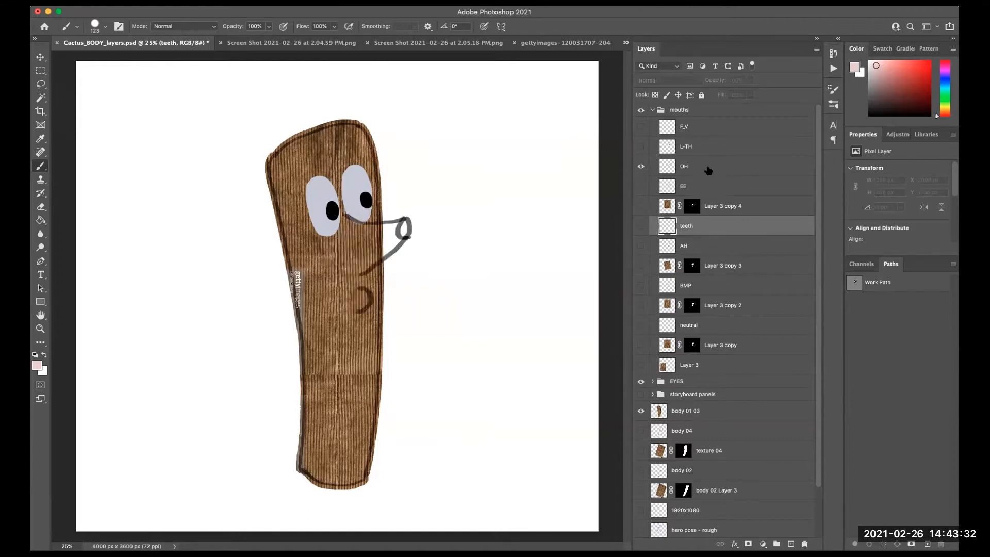
left_click(708, 171)
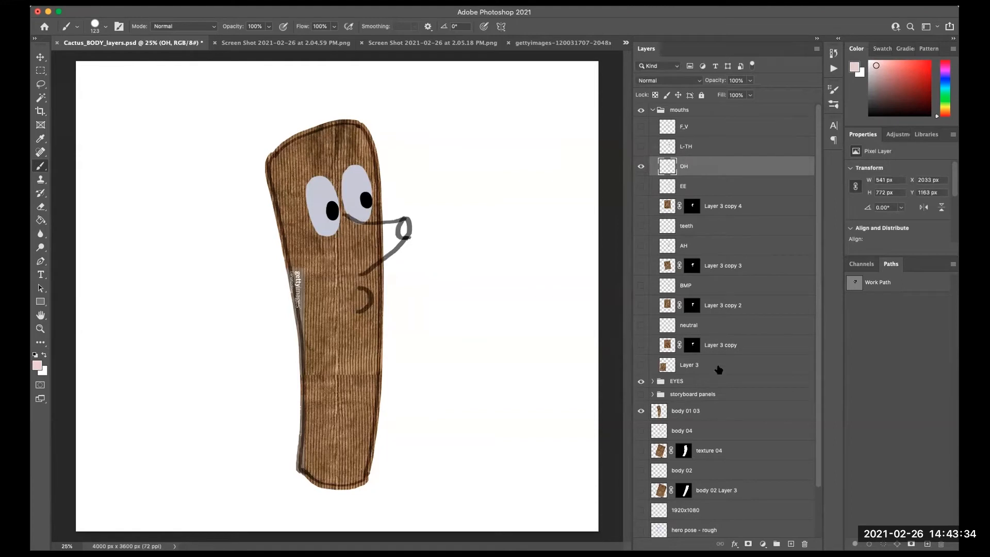
- Duplicate the base texture Layer 3 above the EE layers, show the copy, and move it over the mouth
left_click(736, 372)
left_click_drag(717, 367, 729, 170)
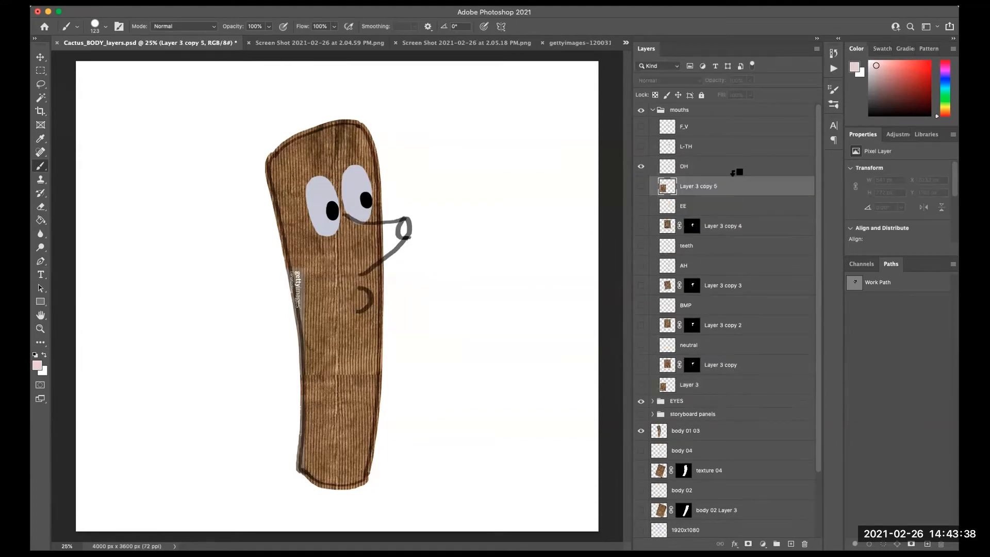
left_click(641, 186)
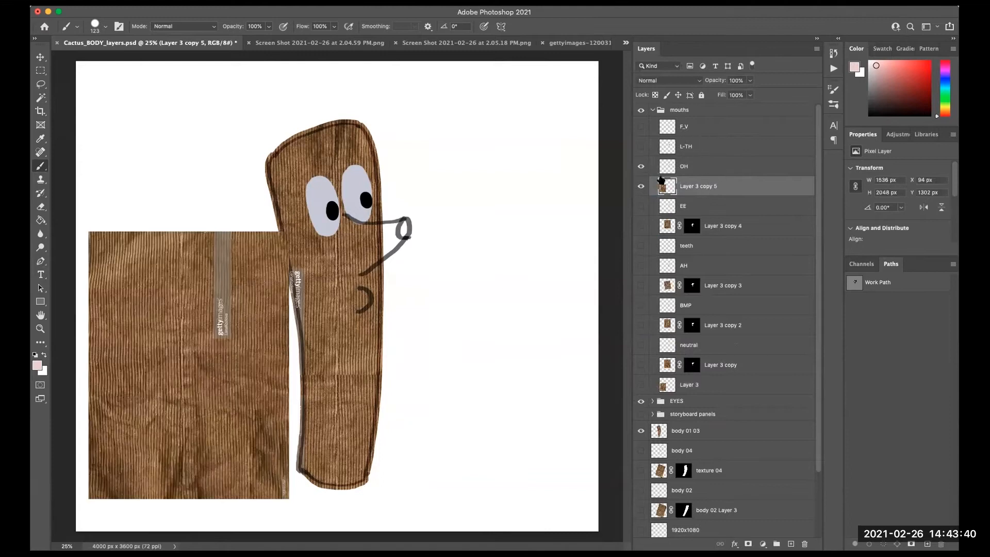
key("super+t")
key("v")
left_click_drag(251, 416, 391, 288)
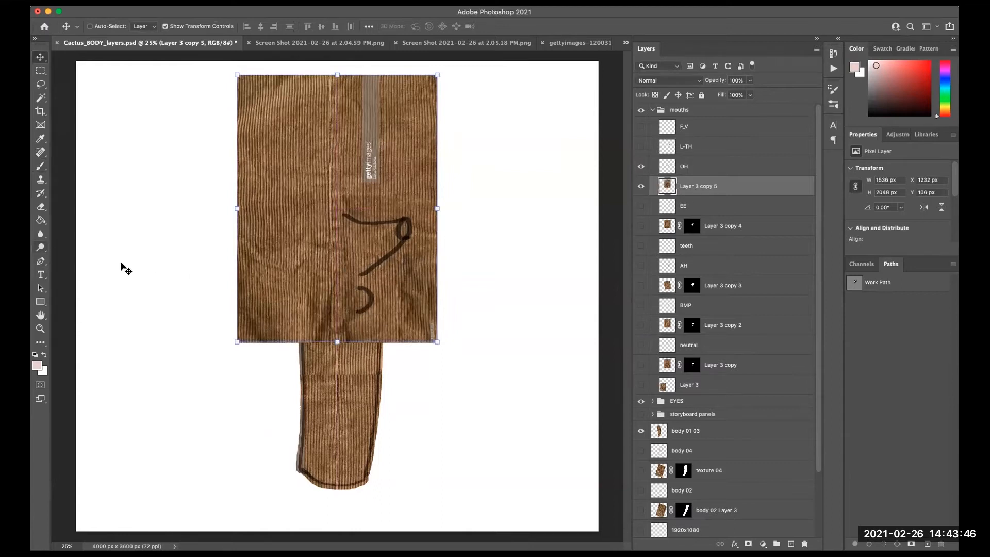
- Trace a Pen tool path around the OH mouth outline on the texture copy
key("p")
left_click_drag(353, 223, 417, 215)
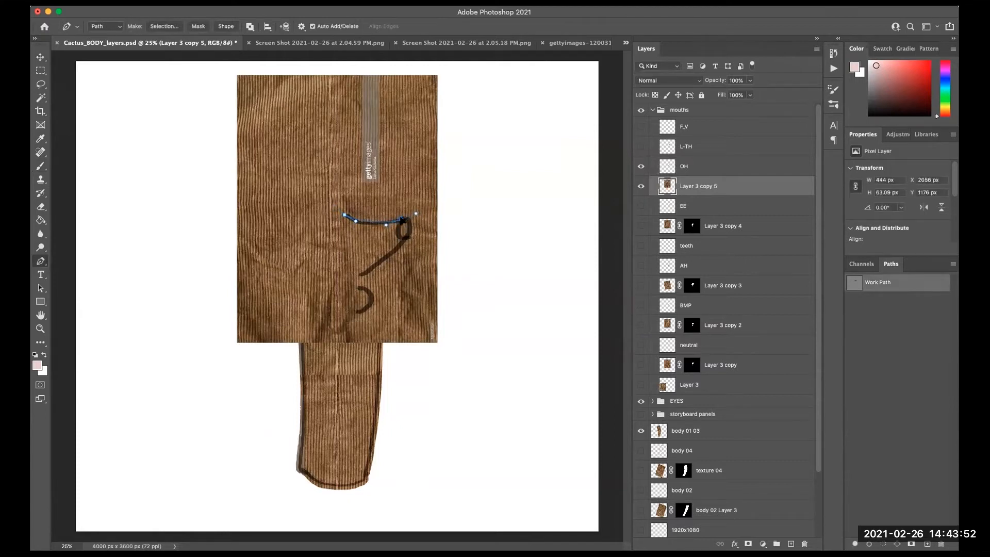
left_click(387, 226)
mouse_move(409, 236)
left_mouse_down()
mouse_move(401, 246)
mouse_move(411, 237)
left_mouse_up()
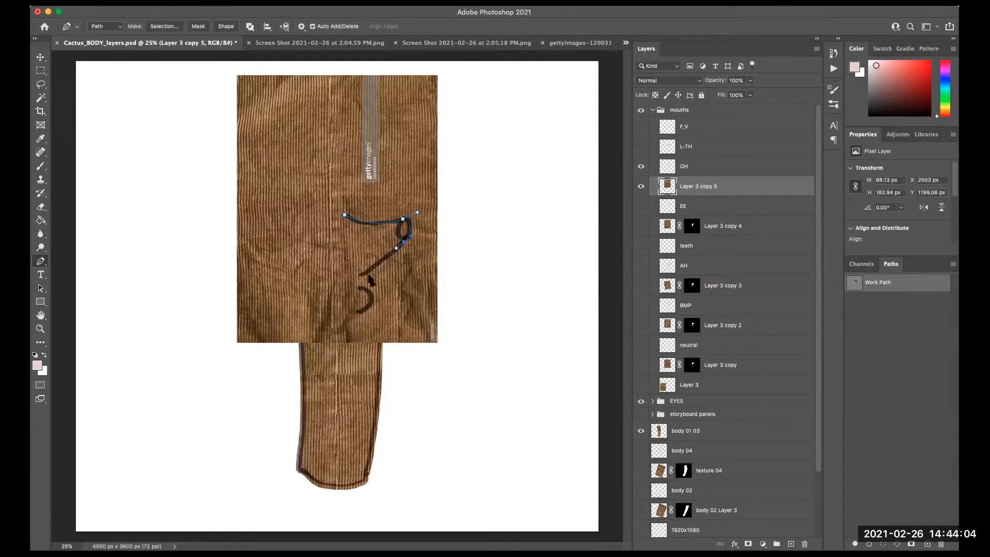
left_click_drag(361, 275, 328, 243)
left_click(344, 214)
left_click(344, 215, "alt")
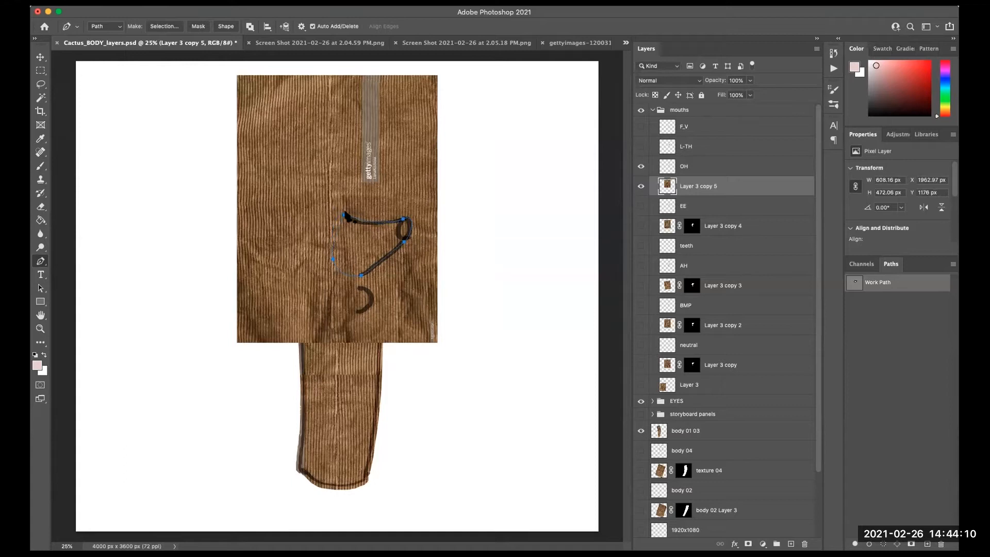
mouse_move(344, 214)
left_mouse_down()
mouse_move(330, 205)
mouse_move(340, 226)
left_mouse_up()
- Toggle the OH texture copy's visibility, add a path around the lower lip, and select the work path
left_click(640, 190)
left_click(640, 190)
mouse_move(367, 286)
left_mouse_down()
mouse_move(371, 305)
mouse_move(351, 312)
mouse_move(343, 298)
left_mouse_up()
left_click(358, 290)
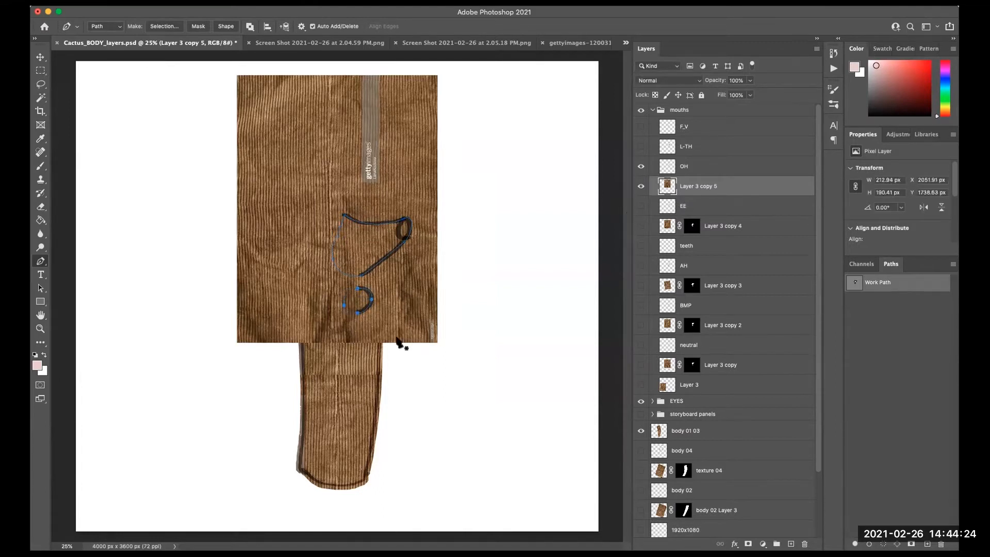
left_click(879, 325)
left_click(884, 289)
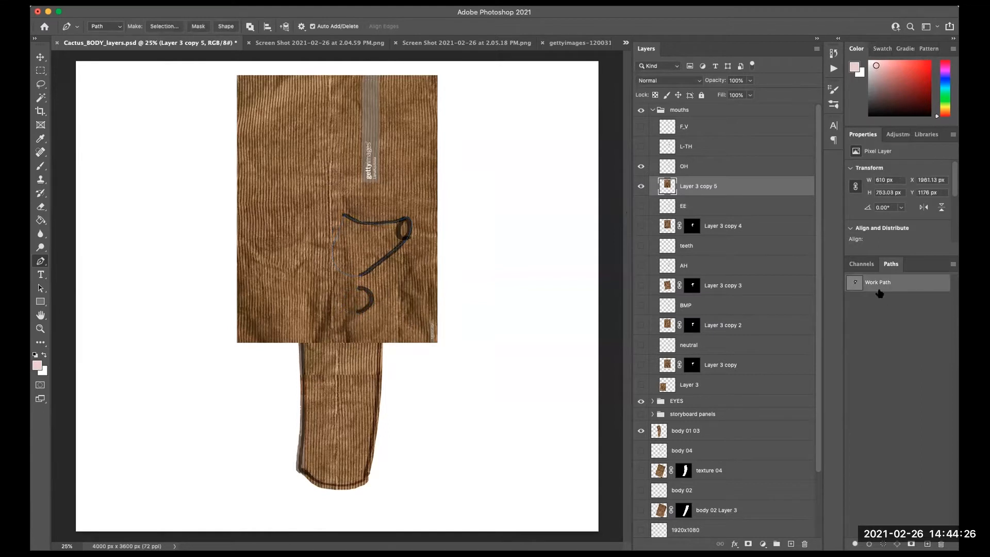
- Make a 0 px feathered selection from the path and add a layer mask to the OH texture copy
right_click(392, 250)
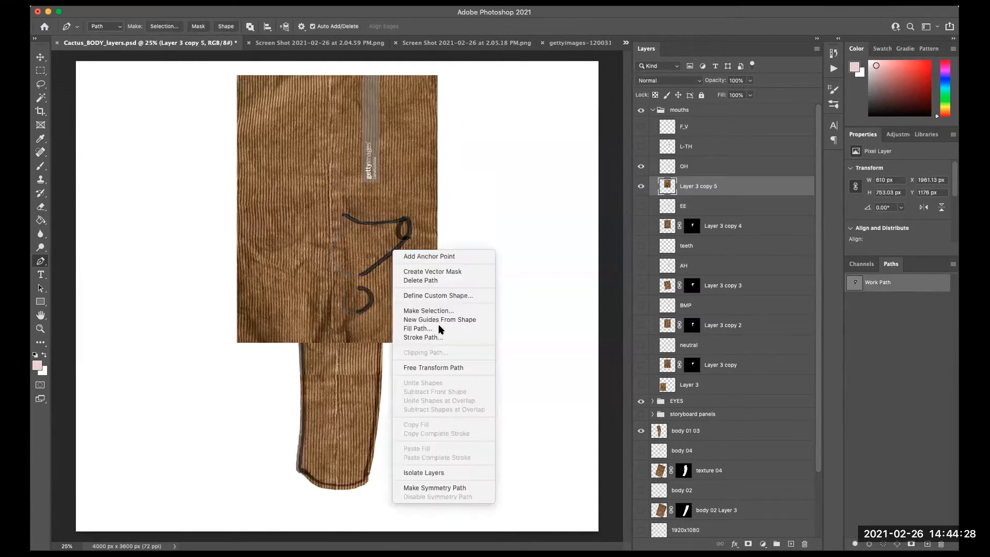
left_click(447, 311)
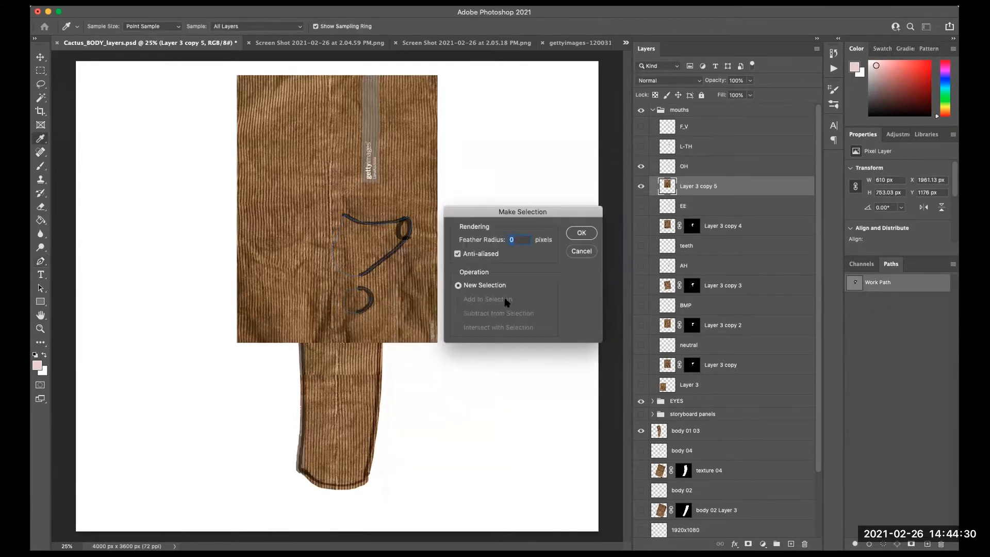
left_click(581, 233)
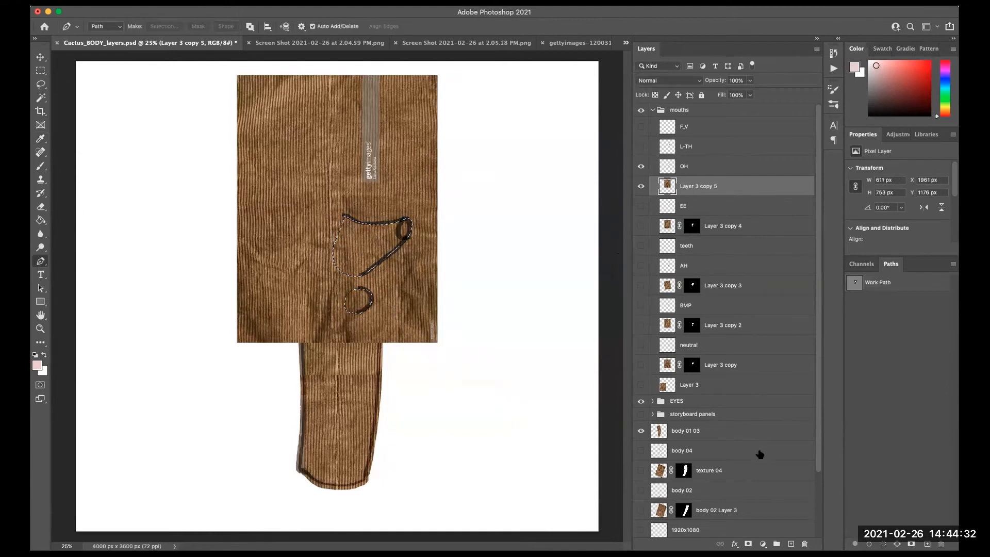
left_click(748, 543)
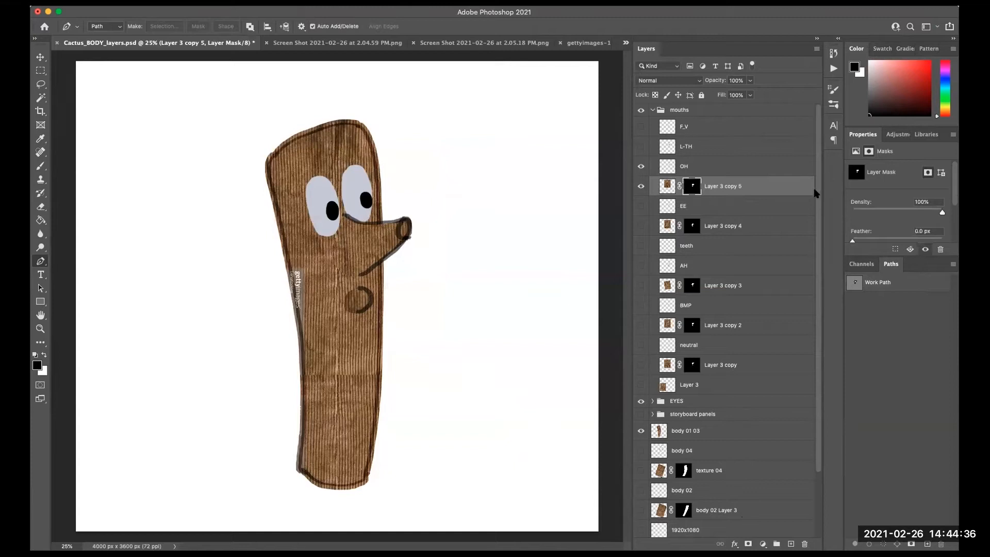
- Hide the OH mouth layers and show the L-TH mouth layer
left_click_drag(641, 166, 641, 187)
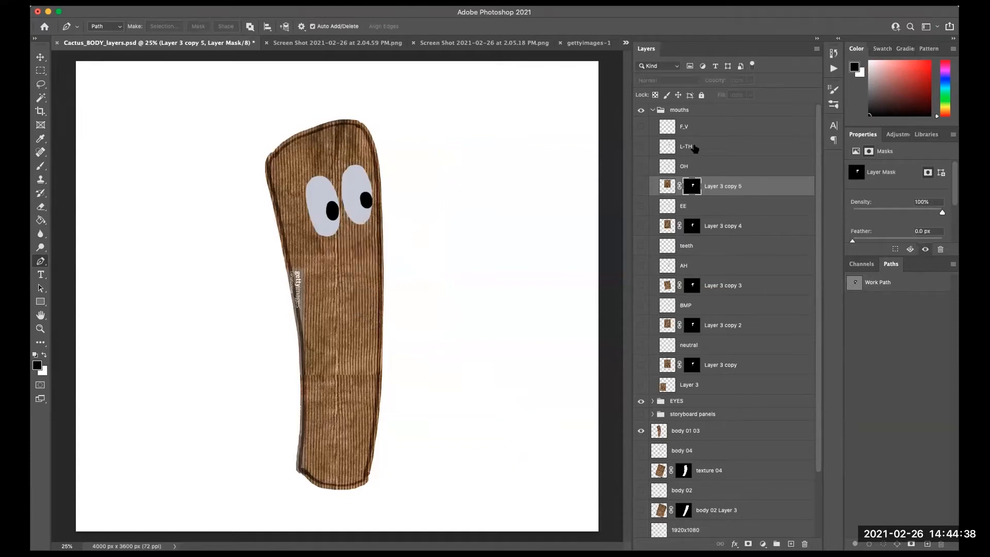
left_click(657, 148)
left_click(641, 146)
- Duplicate Layer 3 above the OH layers, show the copy, and move it over the mouth
left_click(701, 386)
left_click_drag(714, 388, 724, 153)
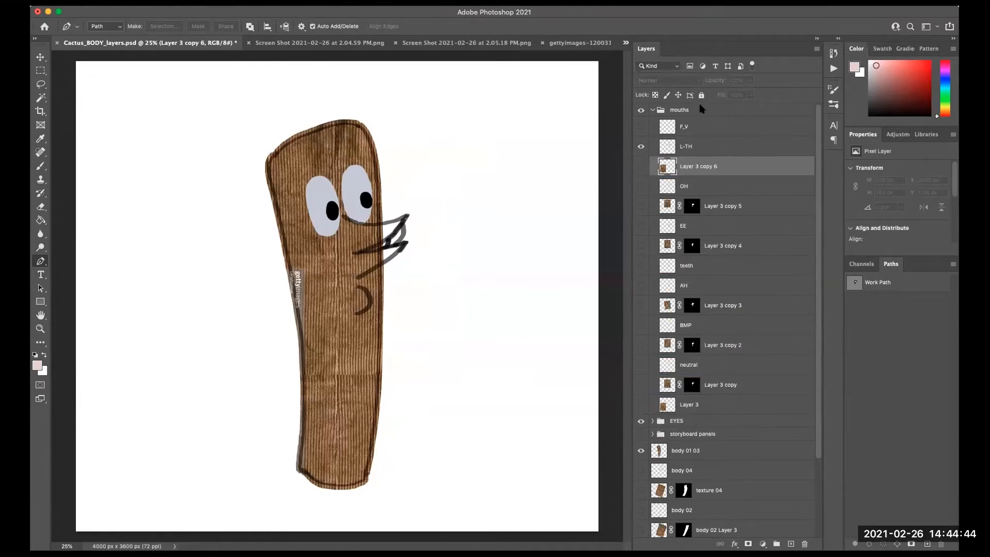
left_click(641, 166)
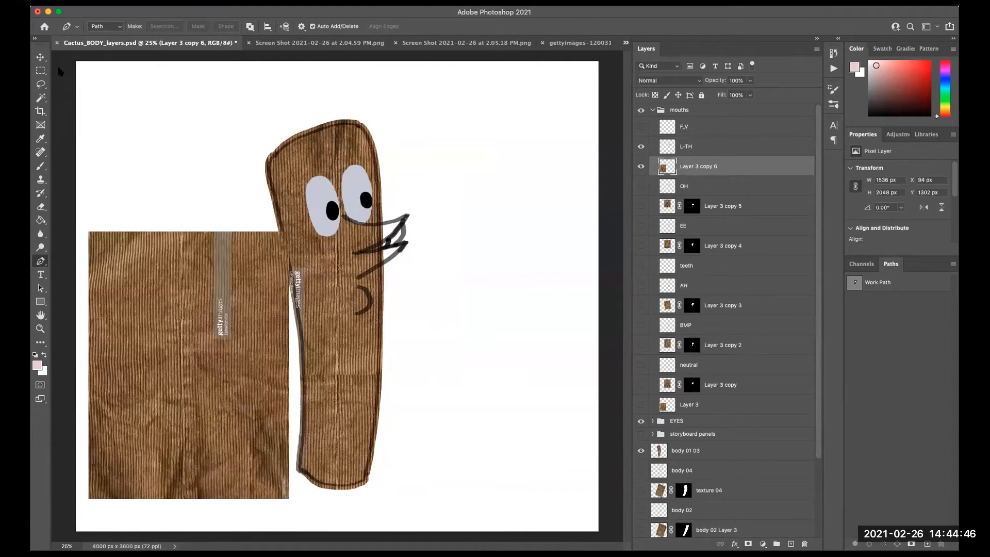
left_click(42, 57)
left_click_drag(234, 439, 383, 283)
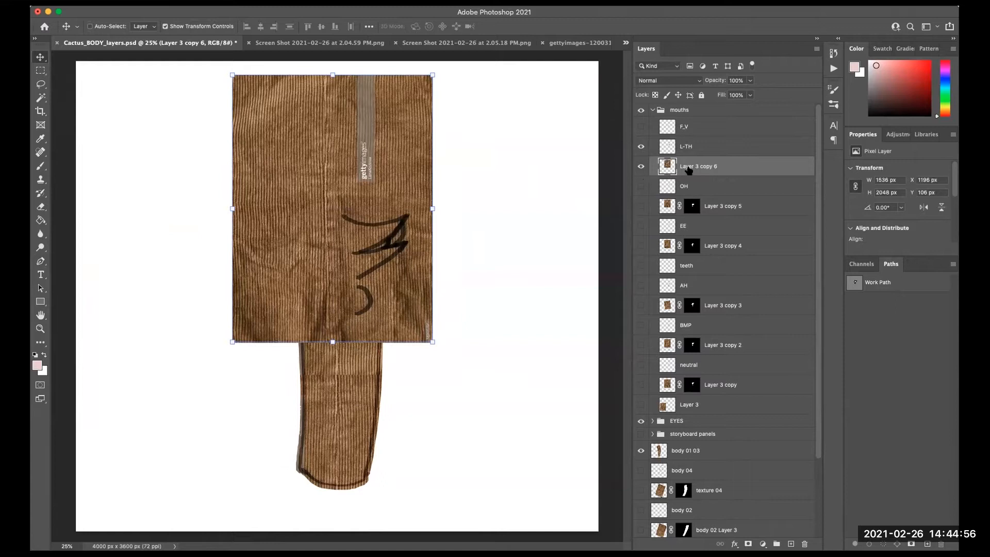
- Start a Pen tool path along the L-TH mouth's upper lip and undo the last point
key("p")
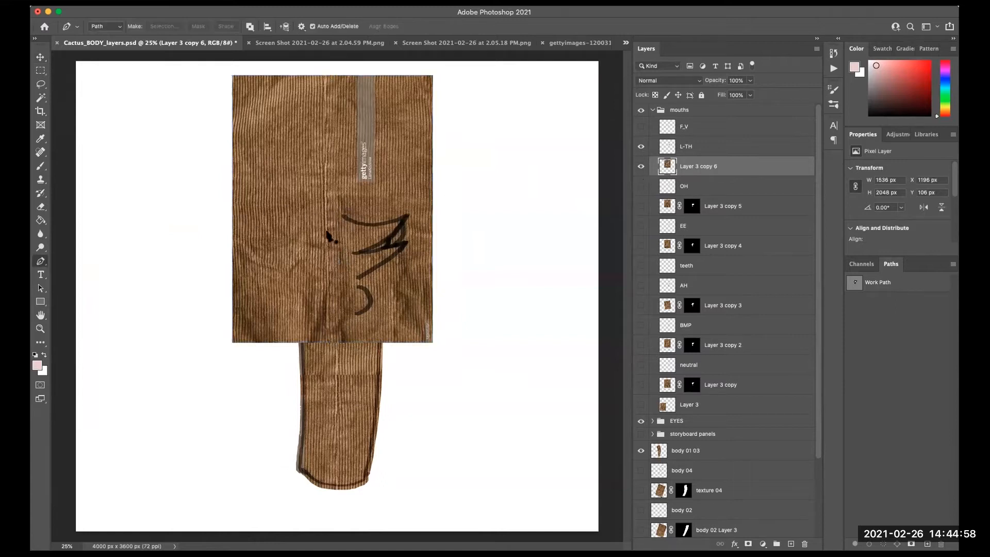
left_click(331, 207)
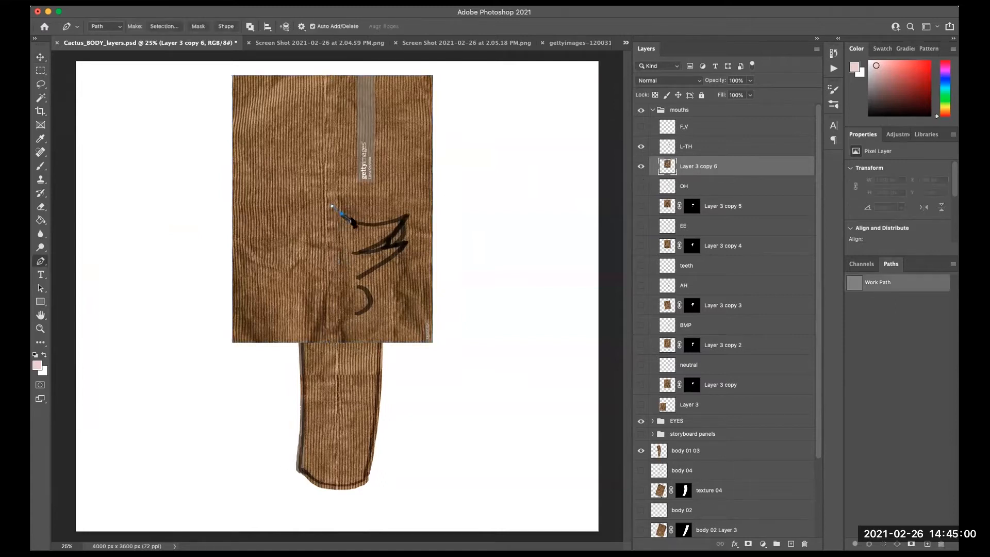
left_click_drag(407, 219, 415, 213)
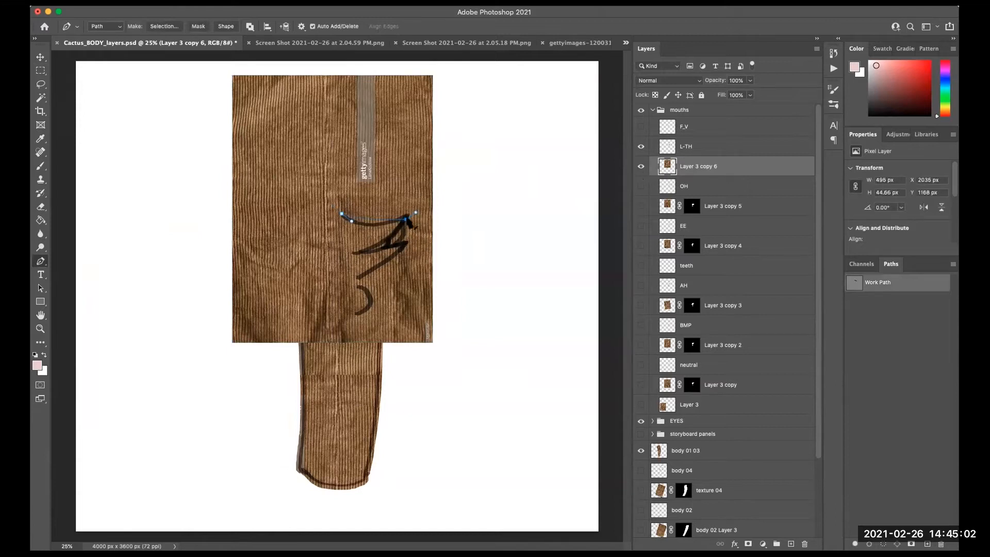
left_click_drag(406, 210, 395, 225)
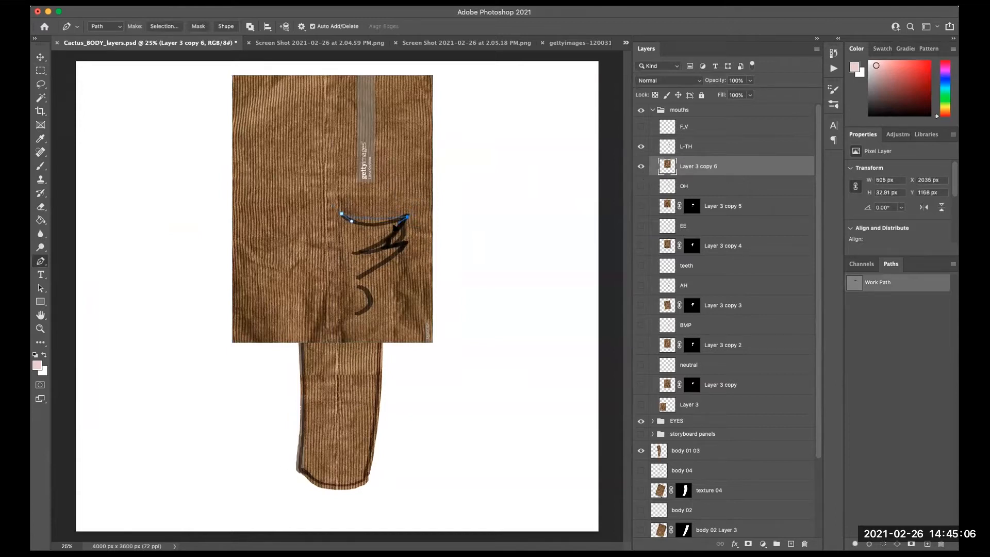
left_click(407, 217, "alt")
key("super+z")
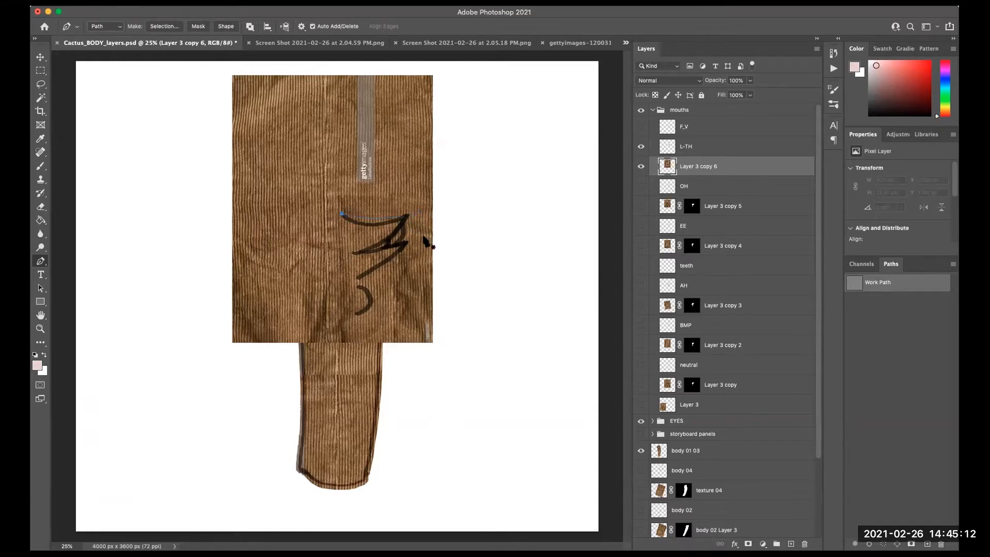
- Continue the Pen path around the L-TH mouth outline, adjusting its curves, and close it
left_click_drag(342, 212, 351, 222)
left_click_drag(443, 208, 444, 200)
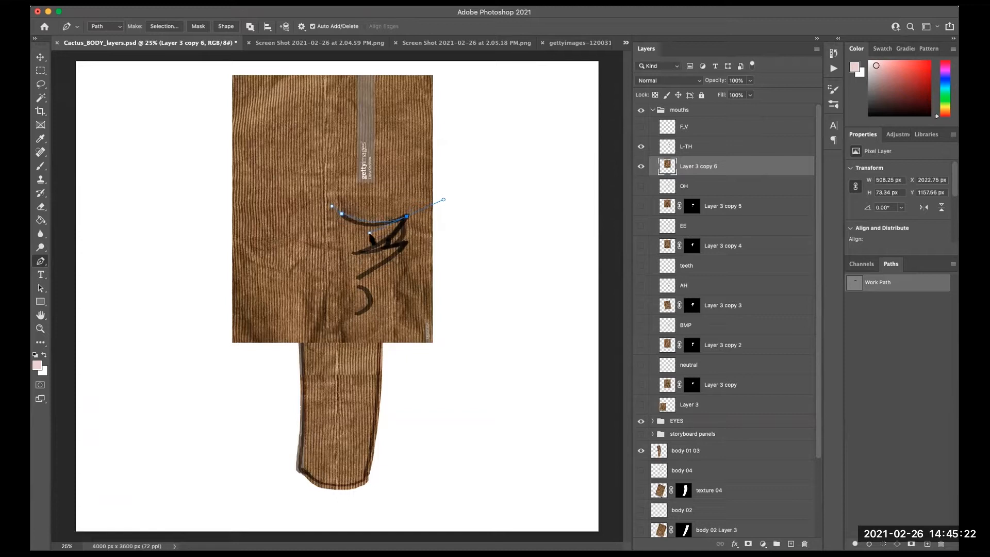
mouse_move(396, 230)
left_mouse_down()
mouse_move(444, 200)
mouse_move(405, 215)
left_mouse_up()
mouse_move(341, 213)
left_mouse_down()
mouse_move(354, 226)
mouse_move(327, 183)
mouse_move(332, 201)
left_mouse_up()
left_click(408, 217)
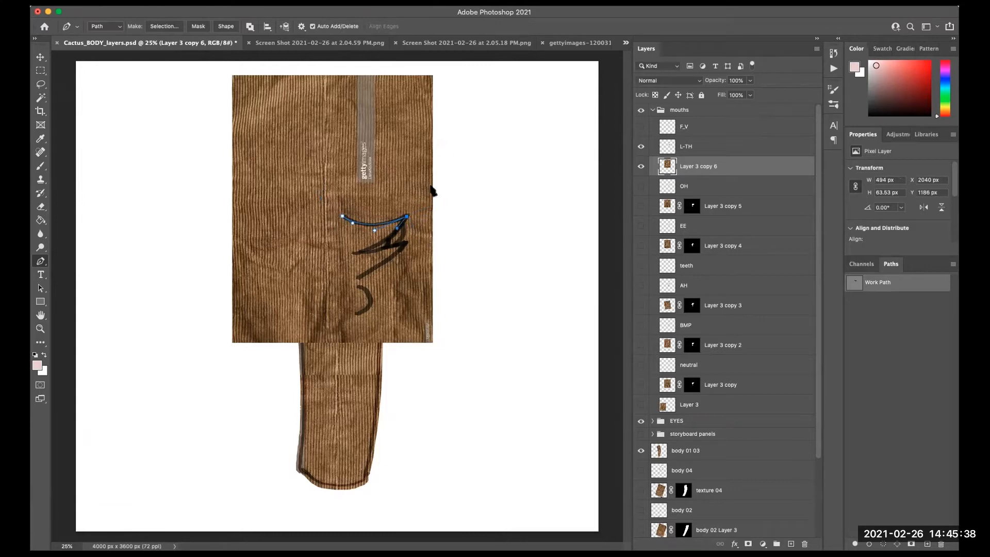
left_click_drag(354, 254, 419, 237)
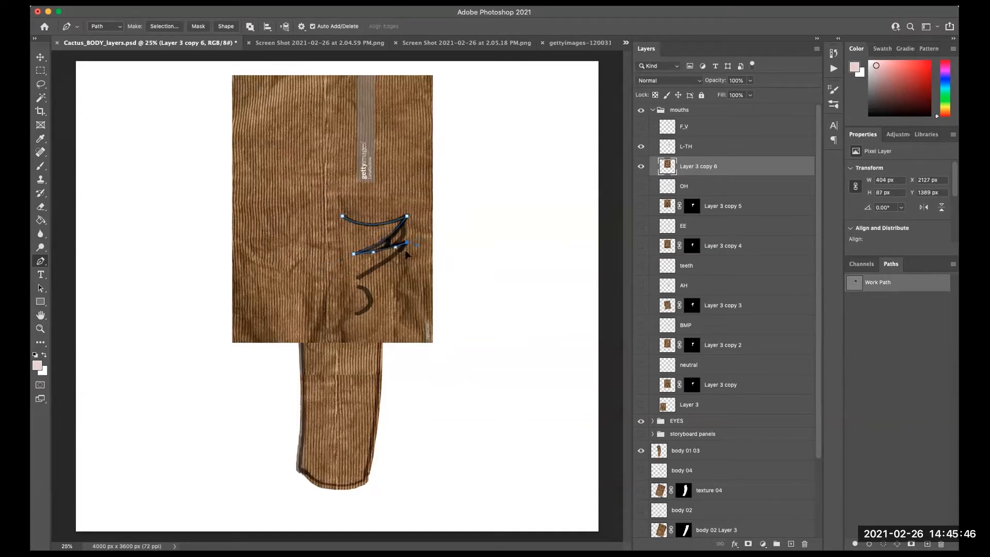
left_click_drag(357, 278, 324, 249)
left_click(342, 217)
- Hide the texture copy to adjust path points, add a path around the lower lip, and select the work path
left_click(641, 165)
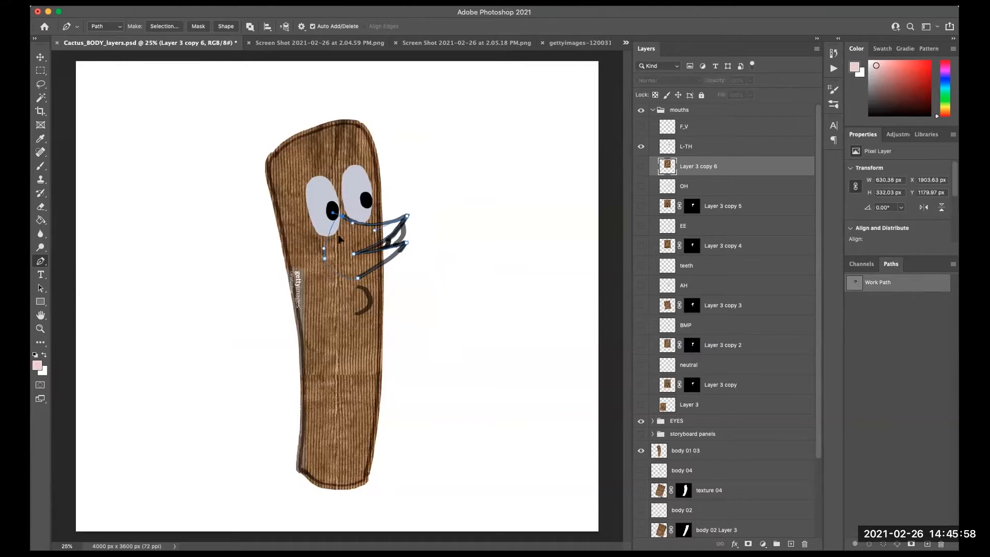
left_click_drag(339, 236, 343, 237)
left_click(642, 167)
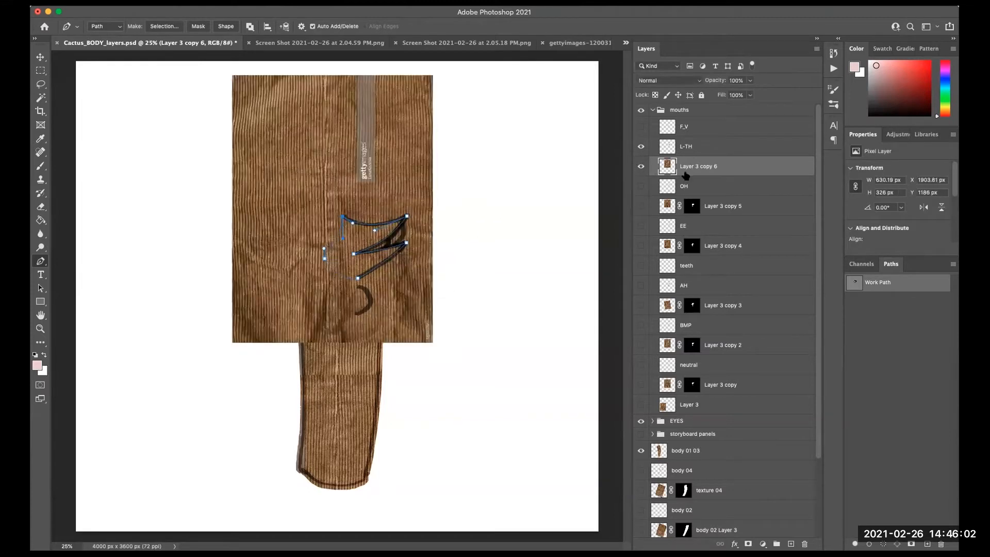
left_click(359, 287)
left_click_drag(371, 300, 344, 298)
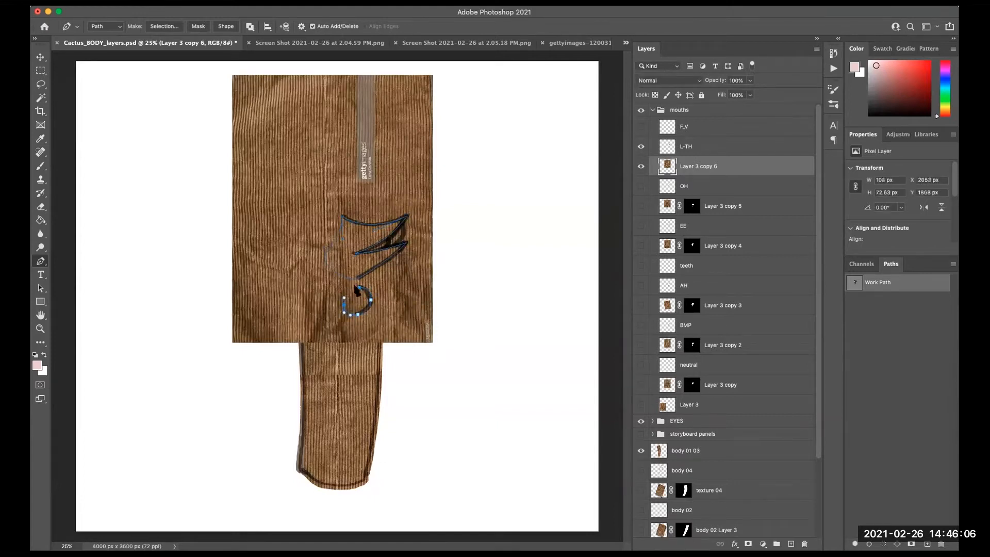
left_click(887, 321)
left_click(887, 285)
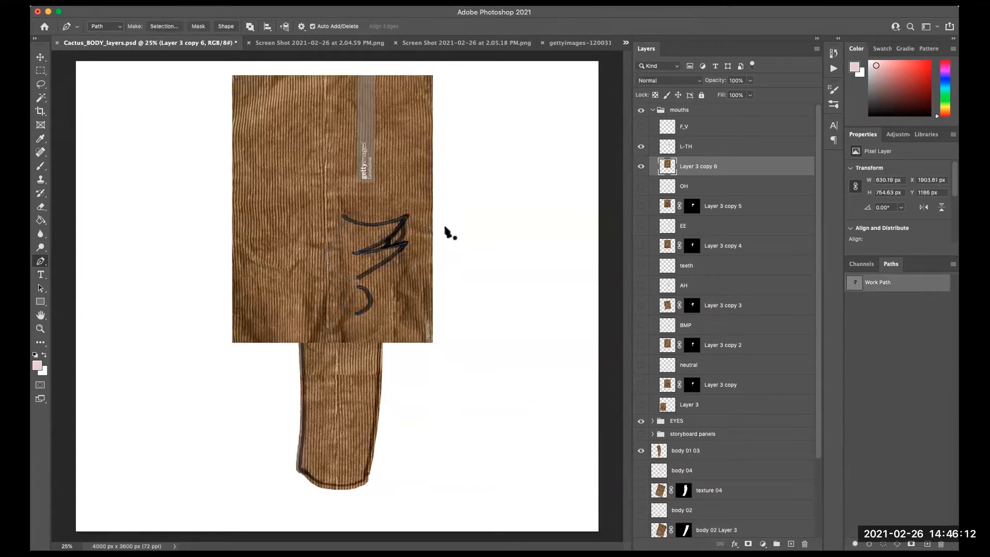
- Make a 0 px feathered selection from the path and add a layer mask to the L-TH texture copy
right_click(402, 248)
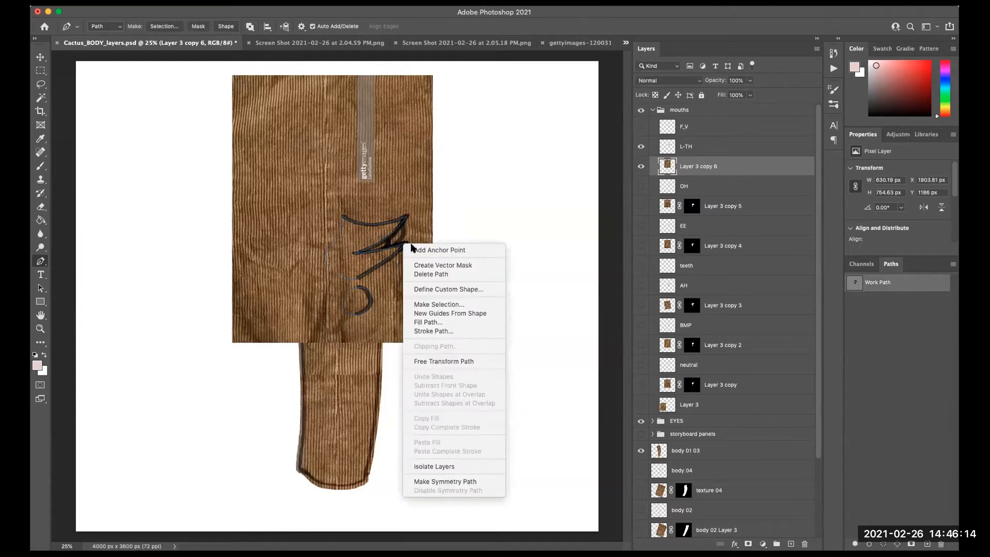
left_click(454, 304)
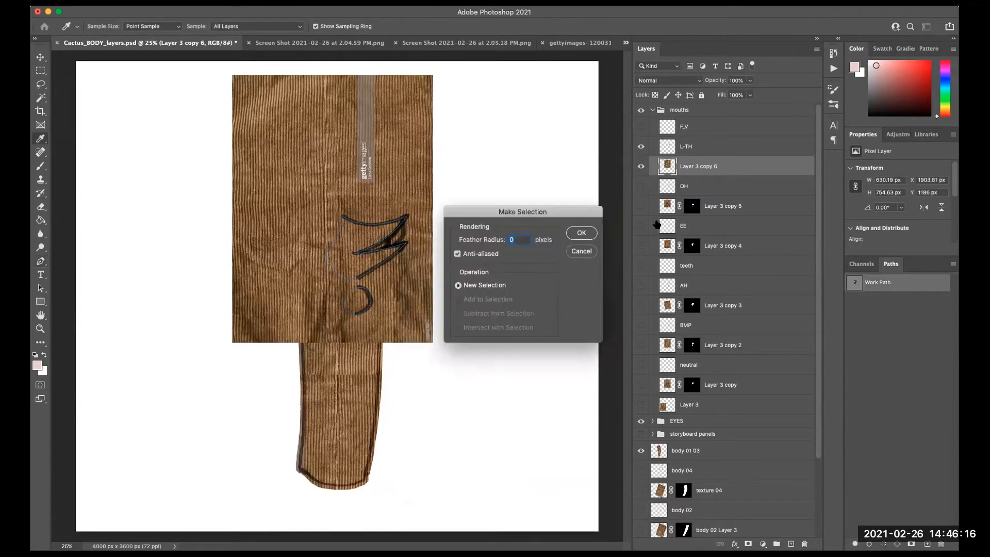
left_click(580, 230)
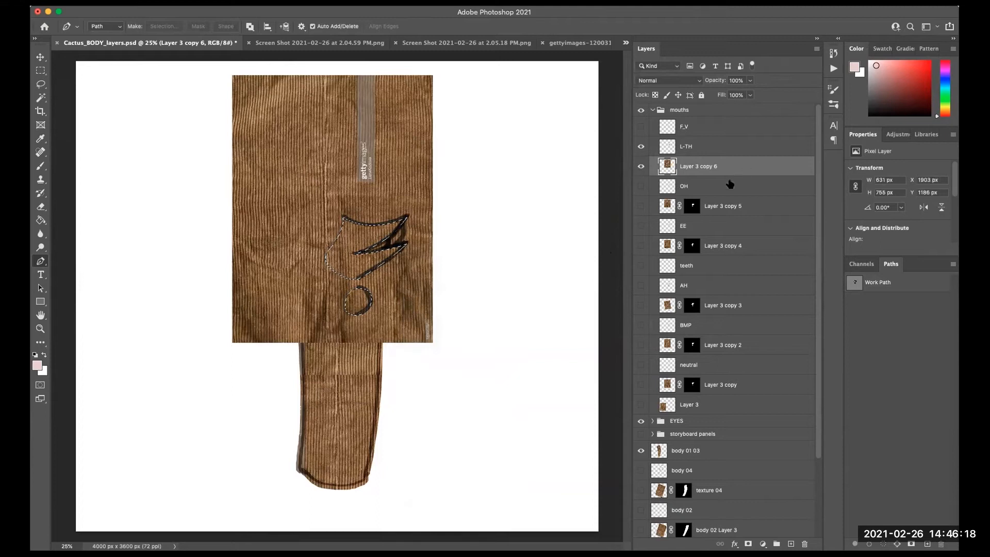
left_click(748, 544)
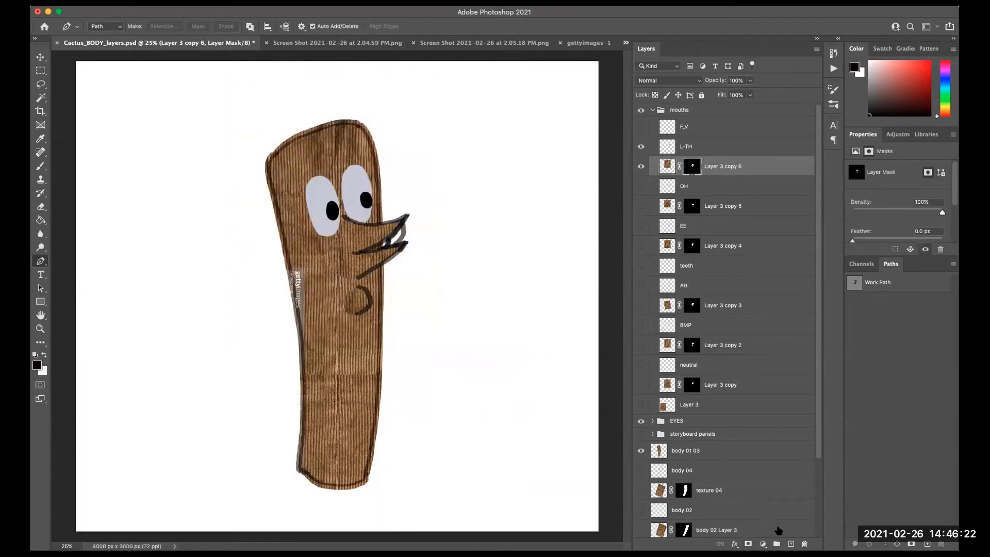
- Add a new layer named tongue beneath the L-TH texture copy
key("super+alt+shift+n")
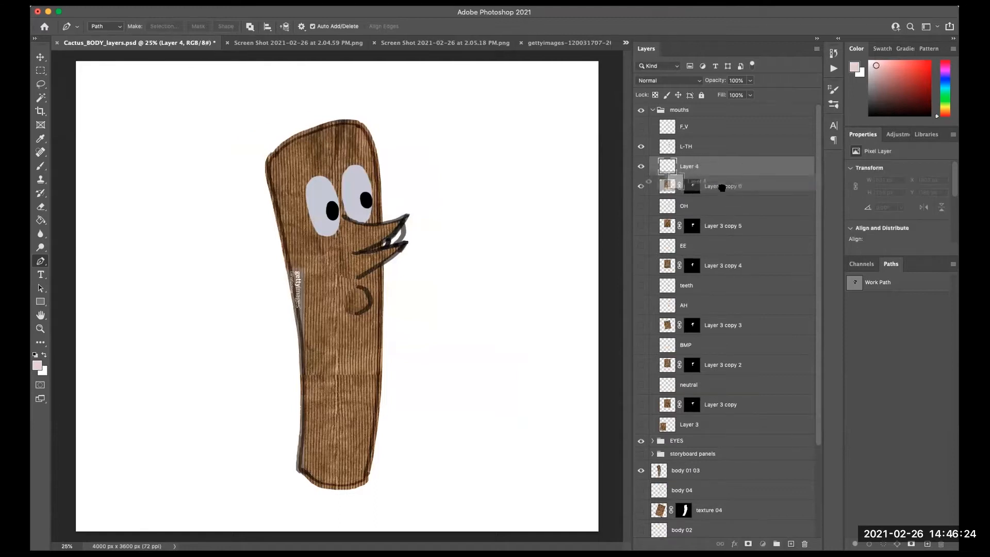
double_click(689, 186)
type("tongue")
key("Return")
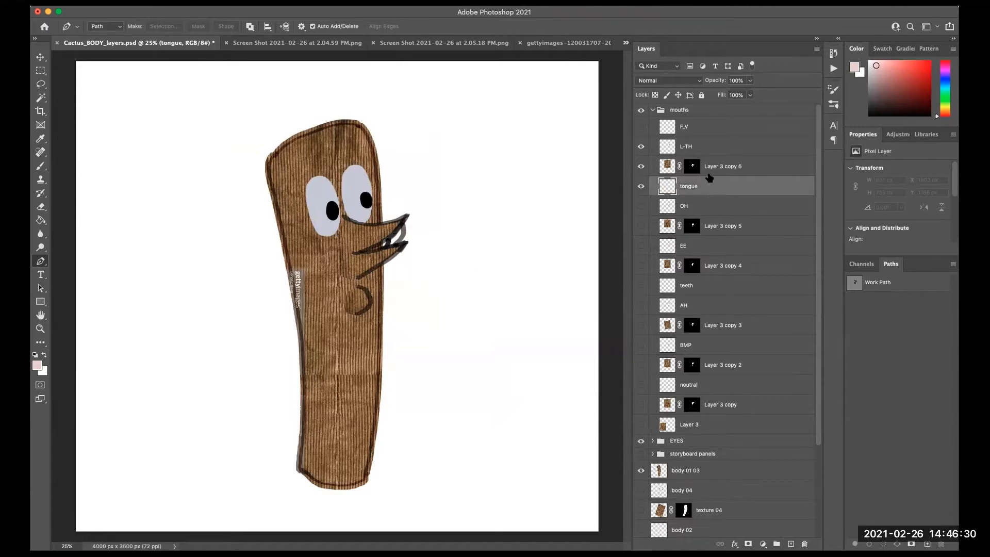
- Set the foreground colour to d56c6c and paint the tongue inside the L-TH mouth
left_click(36, 365)
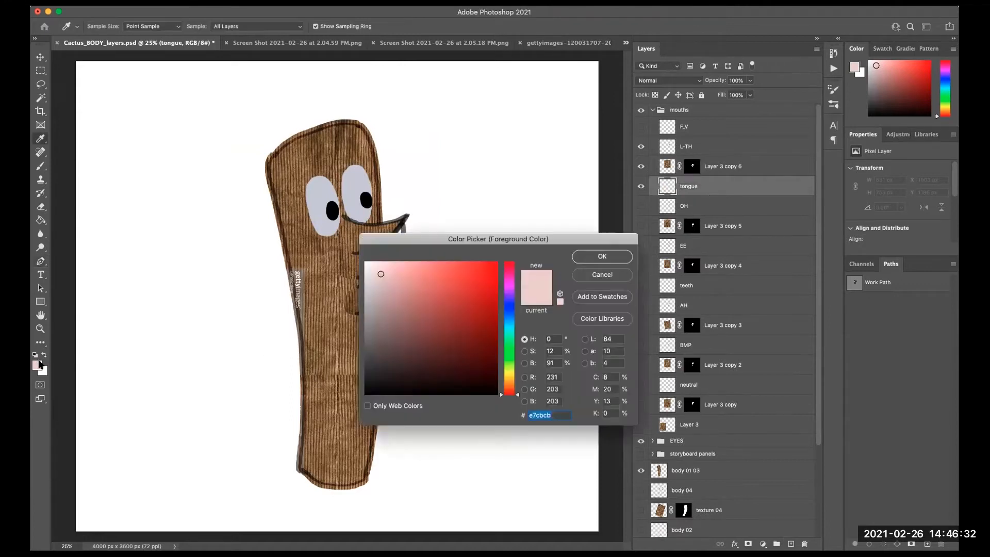
left_click_drag(462, 278, 431, 281)
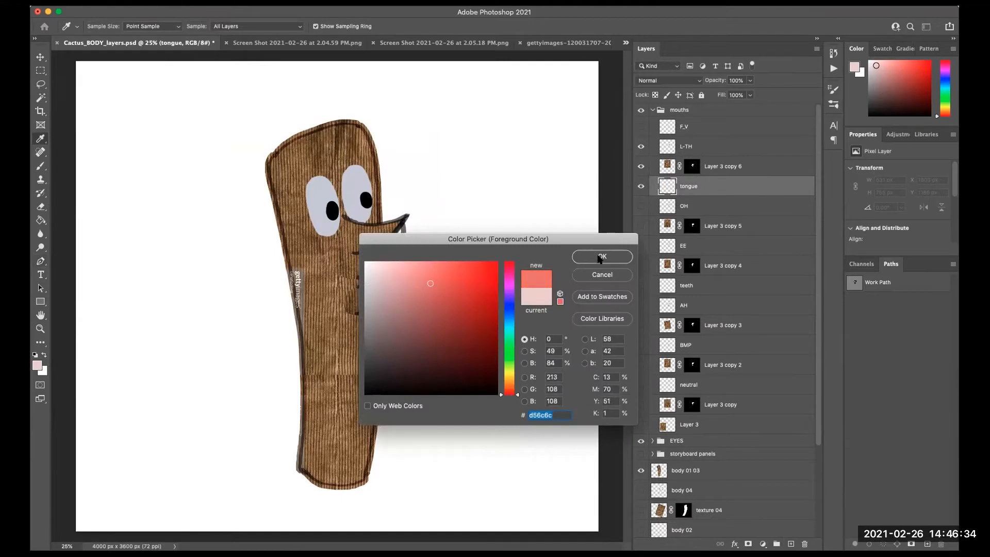
left_click(599, 257)
key("b")
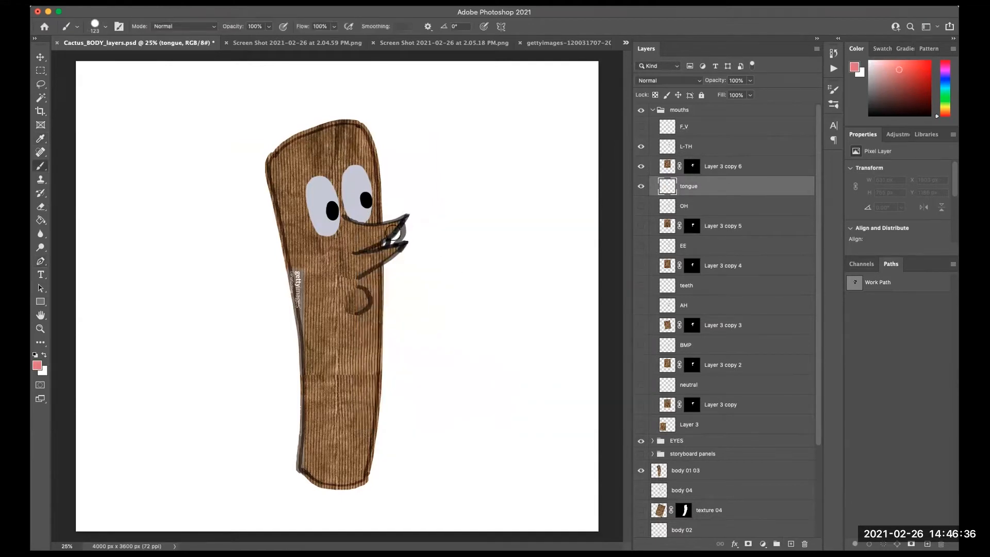
left_click_drag(395, 235, 395, 225)
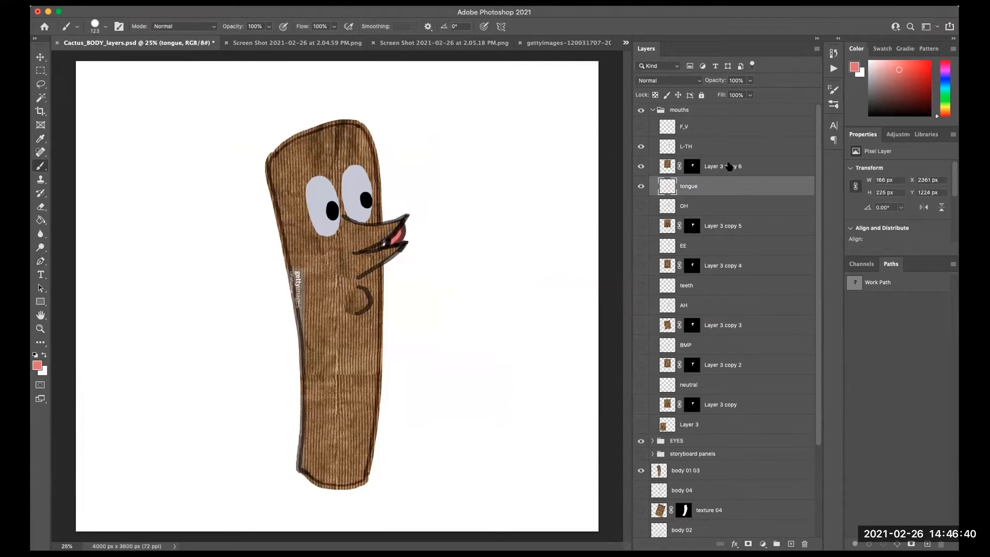
- Hide the L-TH layers and show the F_V mouth layer
left_click(706, 126)
left_click_drag(640, 149, 642, 184)
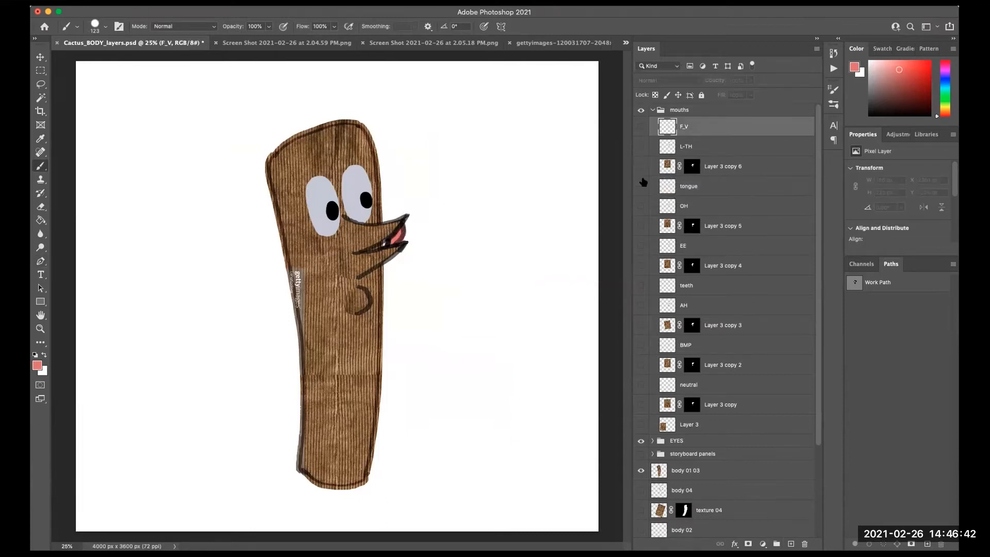
left_click(641, 128)
- Duplicate the wood texture layer above the F_V layer and make the copy visible
left_click(699, 425)
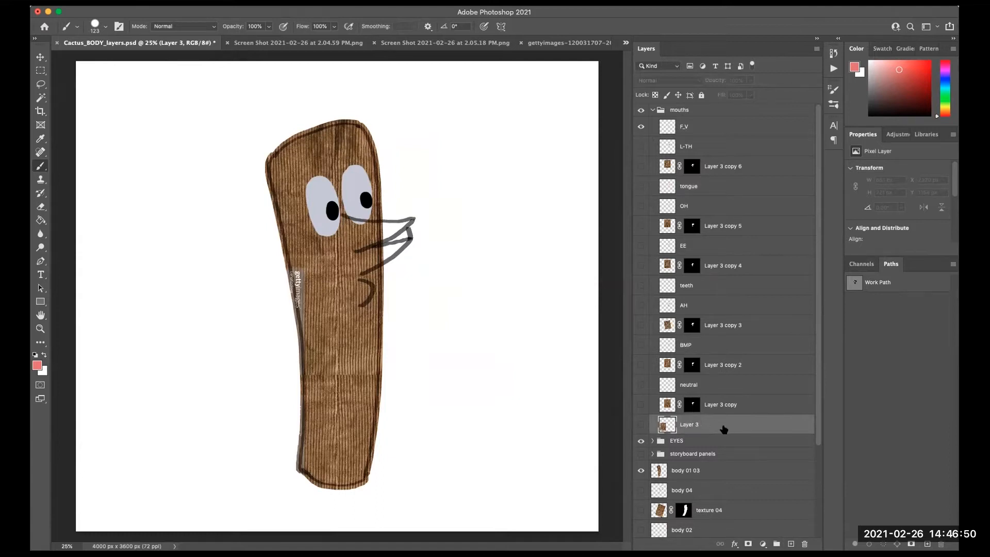
left_click_drag(720, 426, 759, 132)
left_click(641, 147)
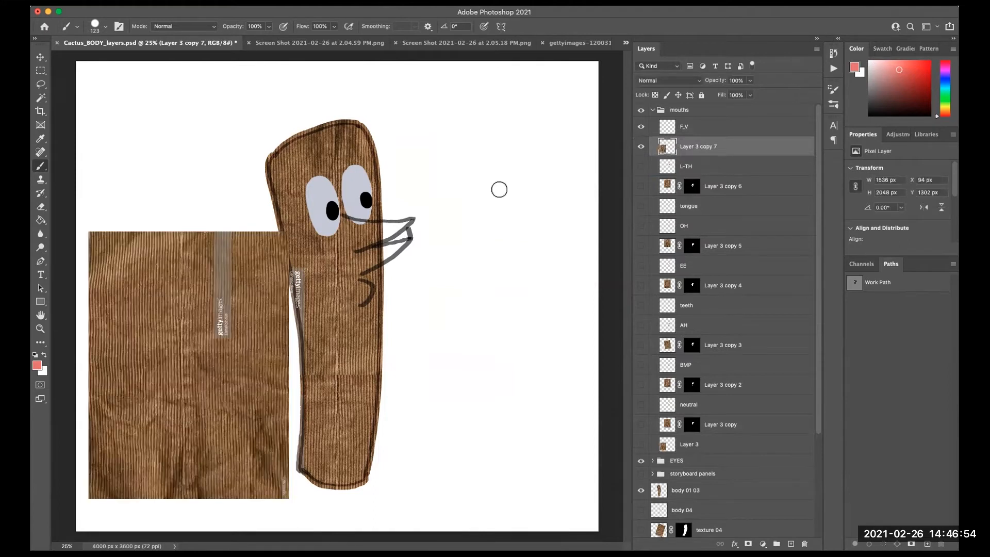
- Move the texture copy up so it covers the character's head and mouth
key("v")
left_click_drag(247, 470, 383, 294)
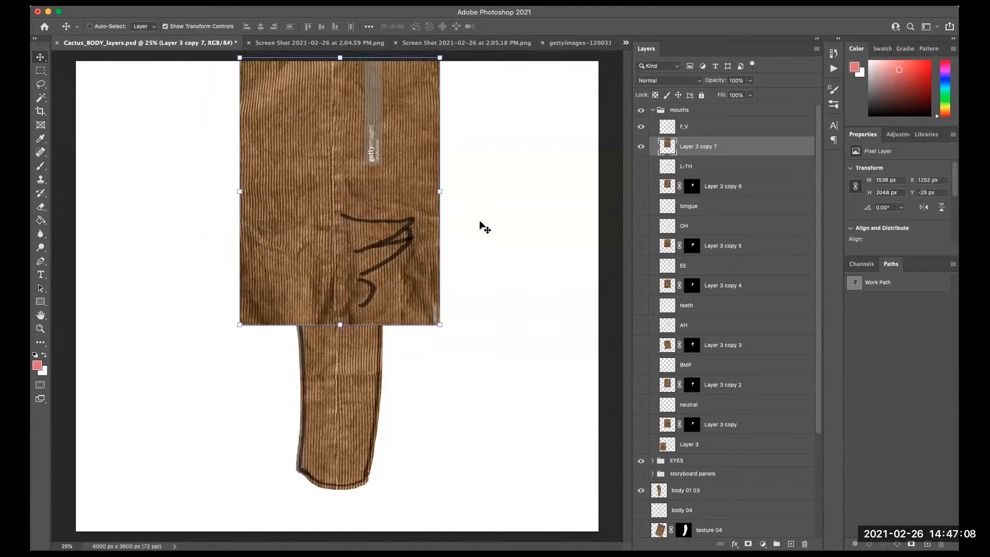
- Start a Pen path along the F_V mouth's upper lip, adjusting its curves
key("p")
left_click_drag(340, 214, 431, 216)
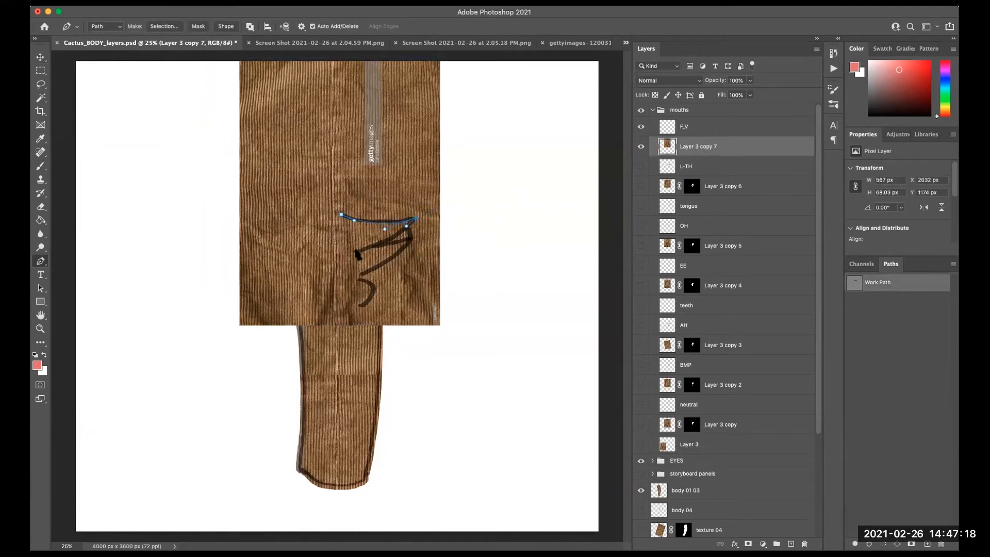
left_click_drag(356, 252, 336, 258)
left_click_drag(411, 240, 429, 237)
left_click_drag(362, 274, 324, 264)
left_click(340, 214)
- Hide the texture copy and continue the Pen path around the F_V mouth's lower lip and outline
left_click(641, 149)
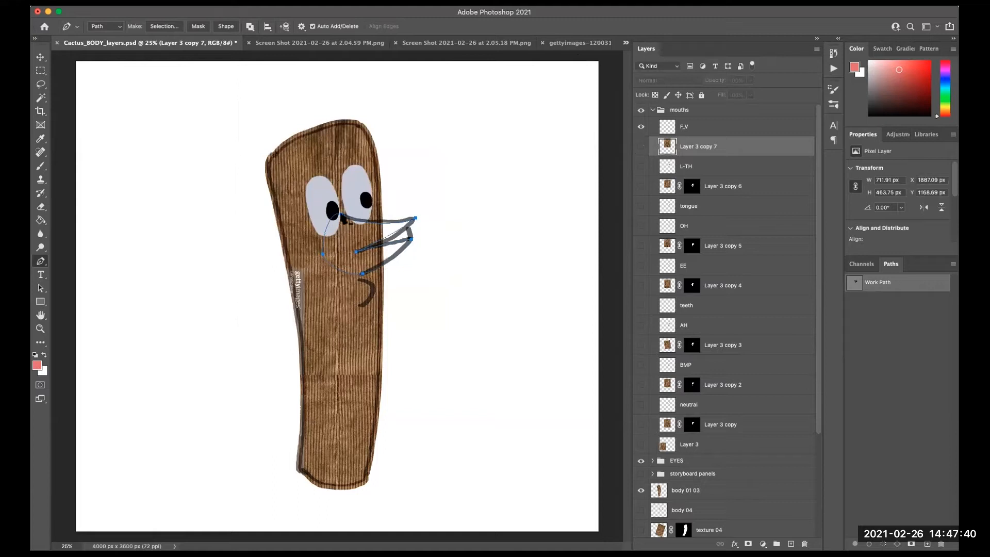
left_click(341, 214)
left_click_drag(341, 214, 343, 242)
left_click(355, 253)
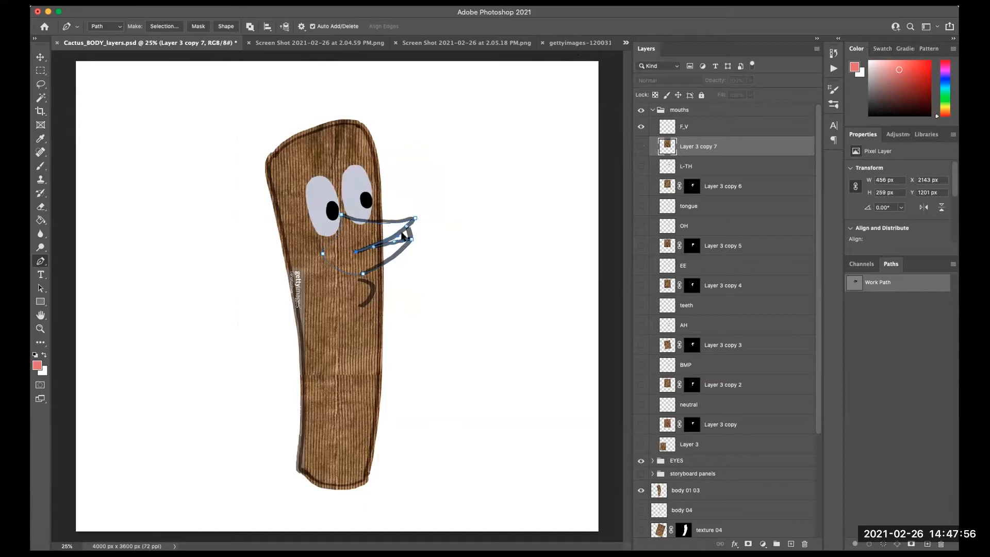
mouse_move(357, 281)
left_mouse_down()
mouse_move(370, 280)
mouse_move(373, 296)
left_mouse_up()
left_click_drag(360, 307, 346, 293)
left_click(359, 285)
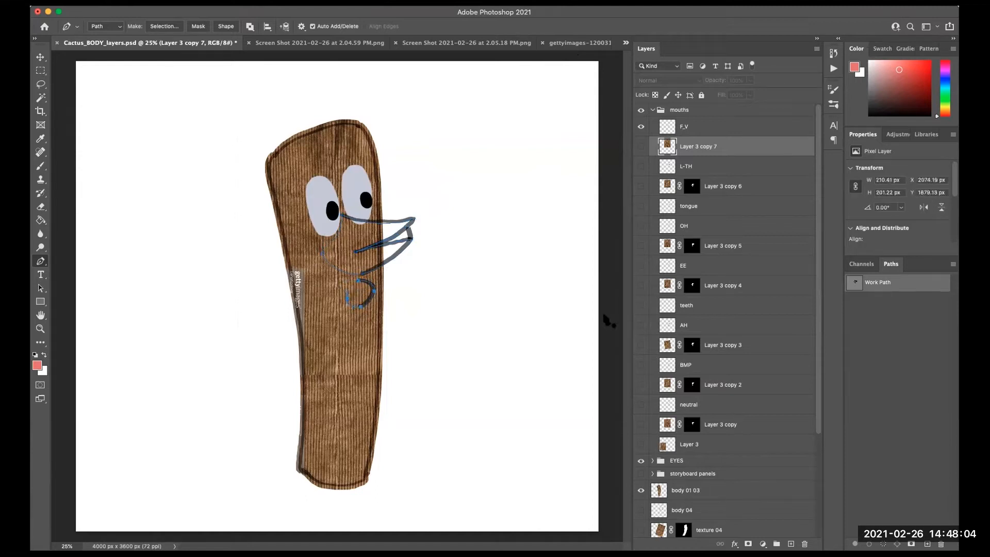
- Make a 0 px feathered selection from the work path and add a layer mask to the F_V texture copy
left_click(893, 345)
left_click(877, 284)
left_click(641, 146)
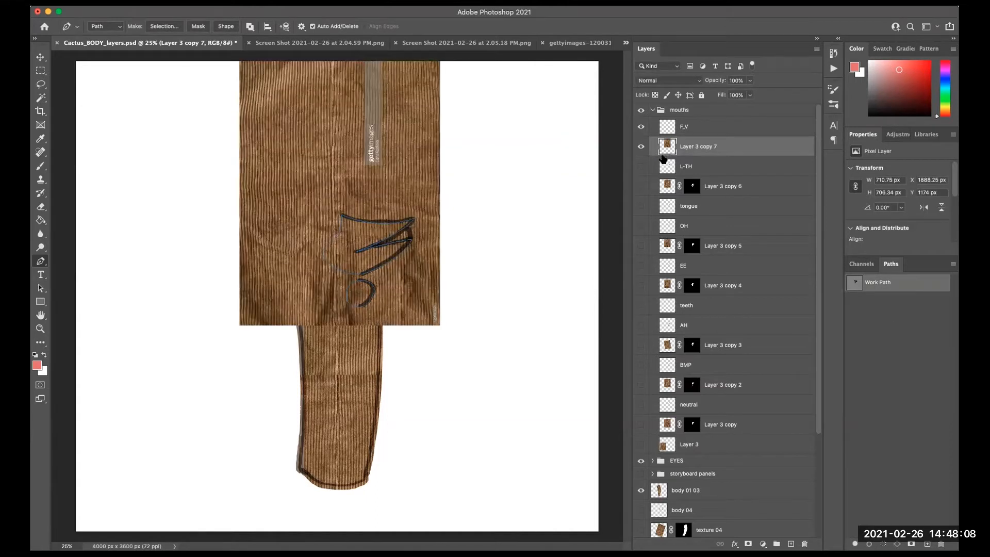
right_click(397, 254)
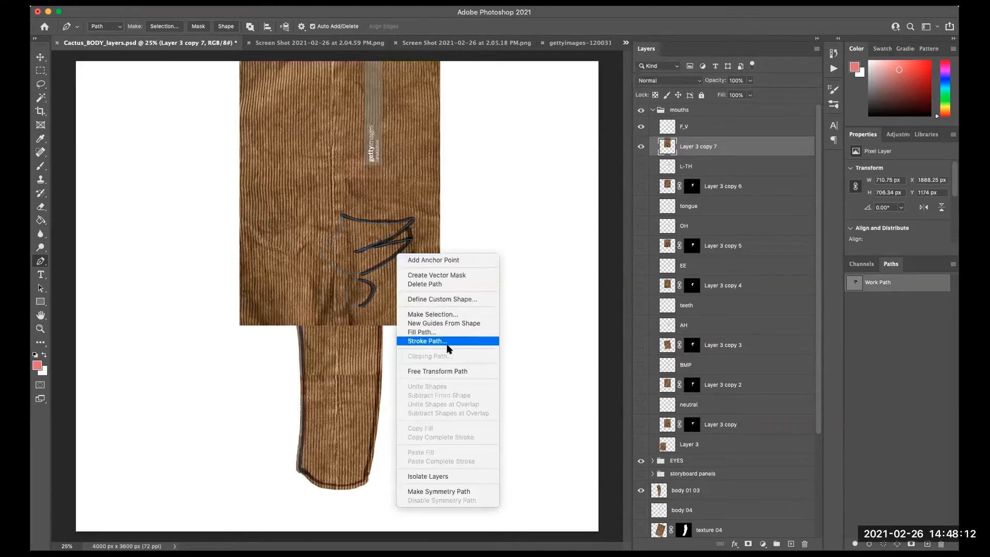
left_click(448, 314)
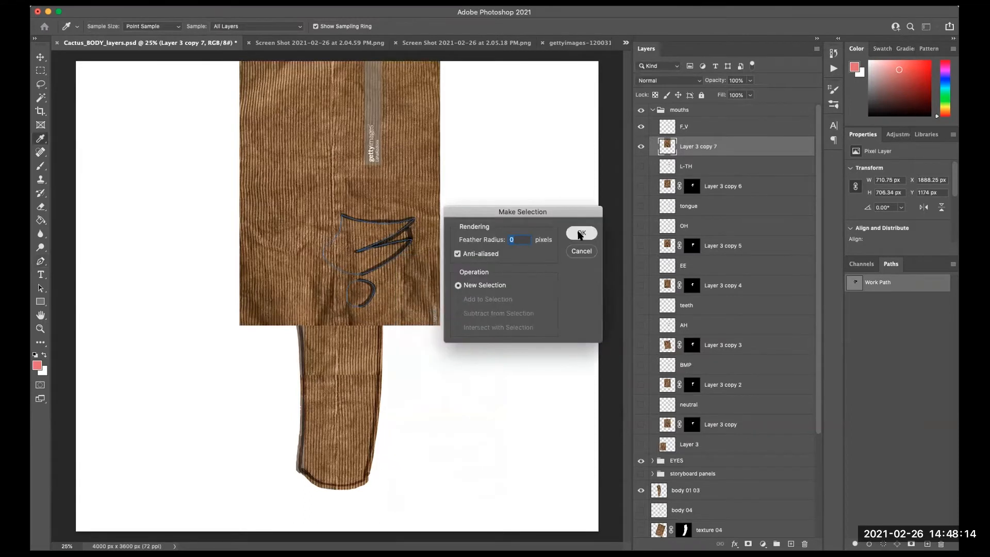
left_click(580, 234)
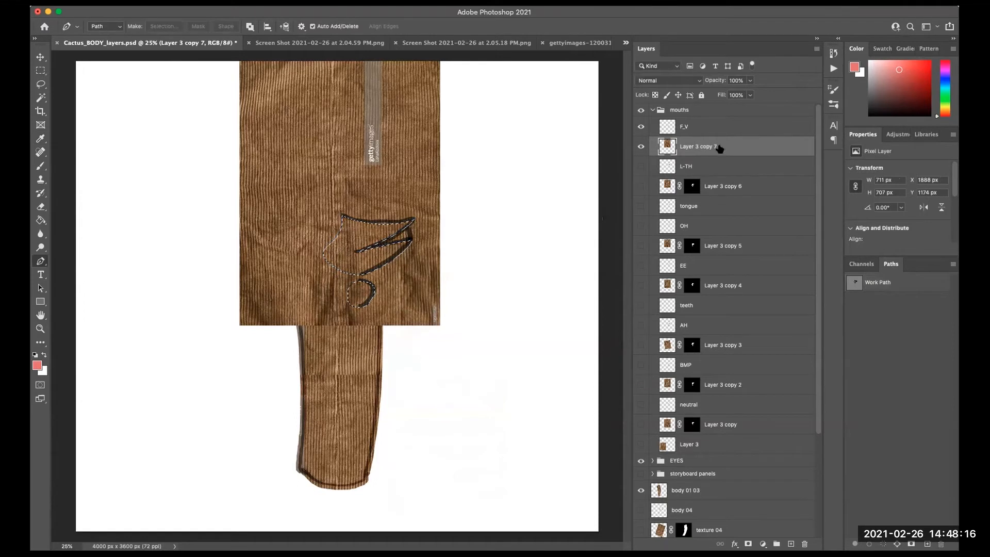
left_click(748, 543)
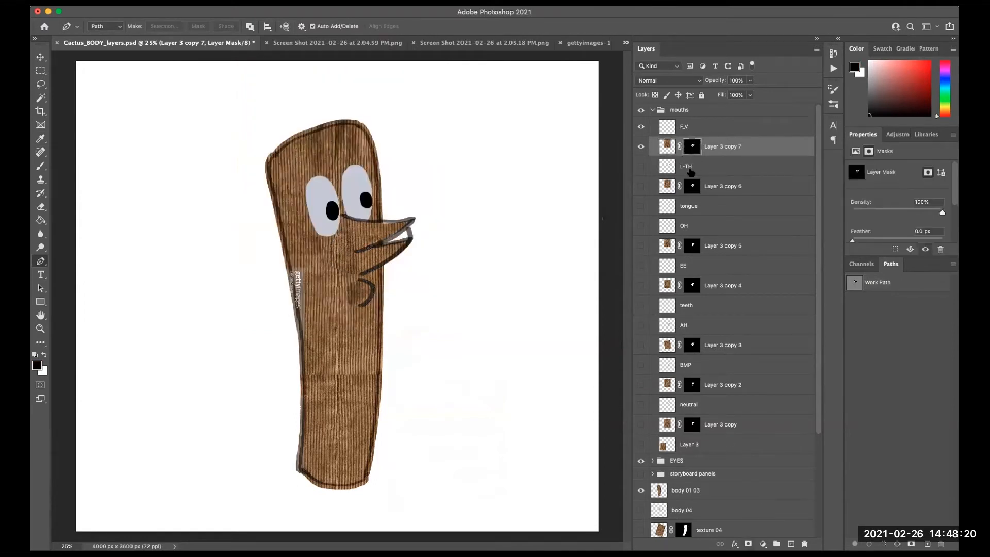
- Add a new layer named teeth beneath the F_V texture copy
left_click(791, 544)
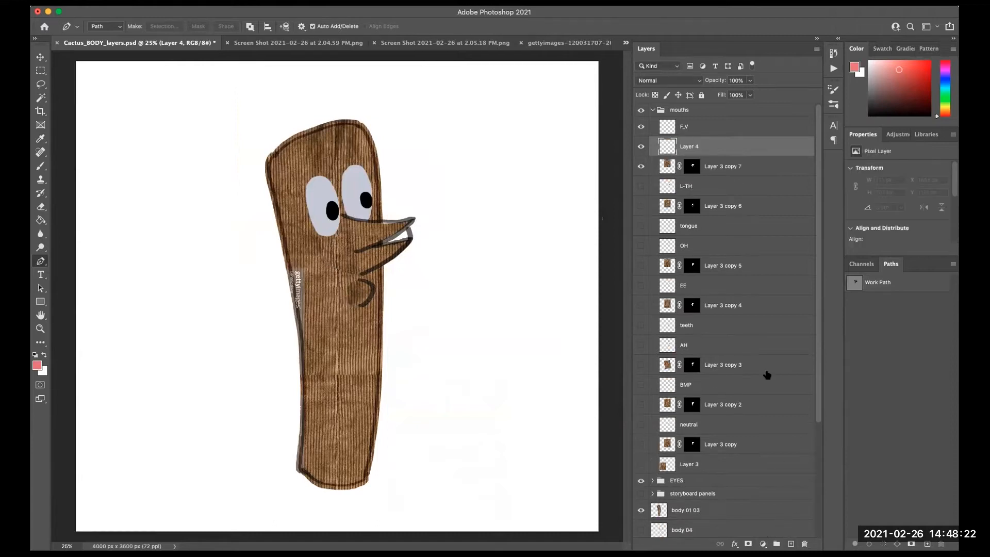
left_click_drag(686, 150, 695, 168)
double_click(695, 167)
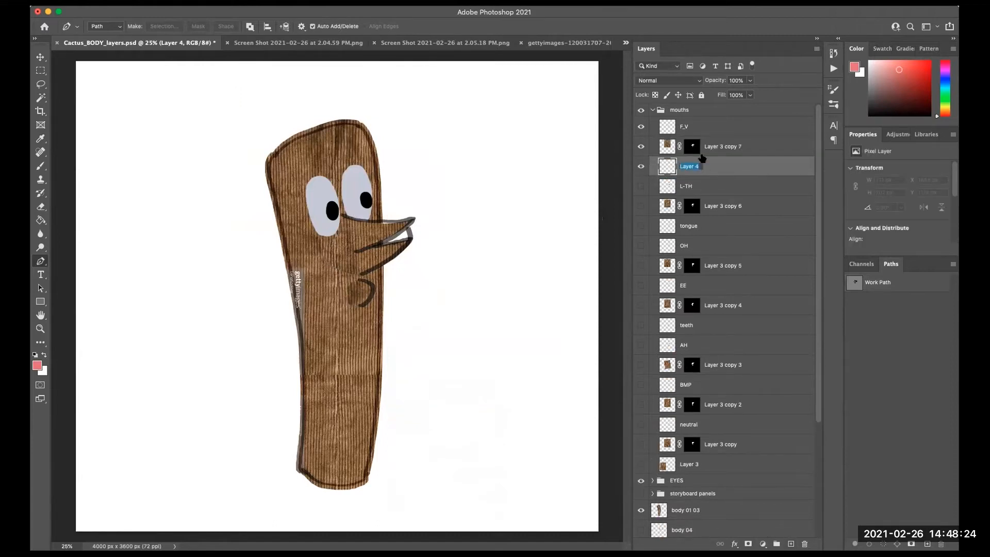
type("teeth")
key("Return")
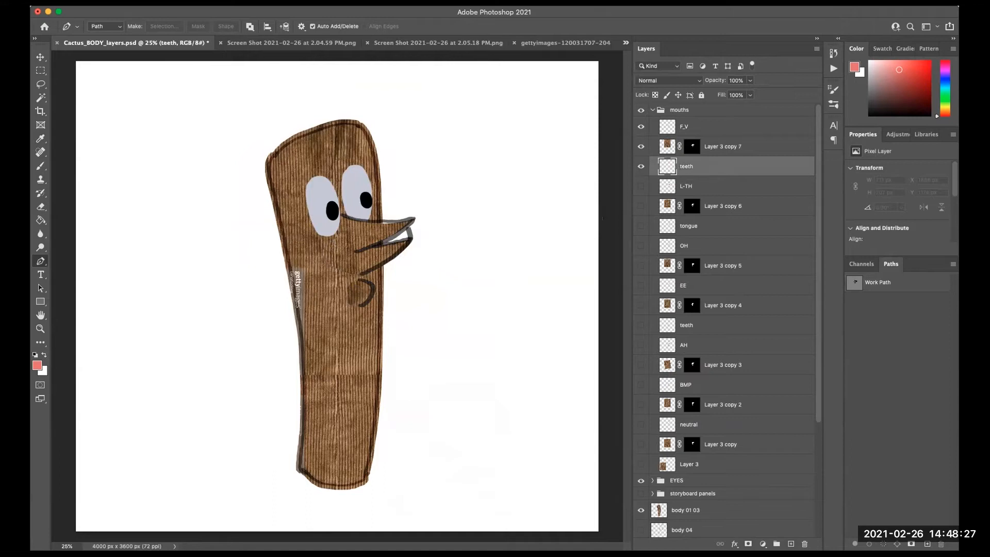
- Set the foreground colour to e4cdcd and paint the teeth under the F_V mouth's upper lip
left_click(45, 354)
left_click(37, 365)
left_click(386, 280)
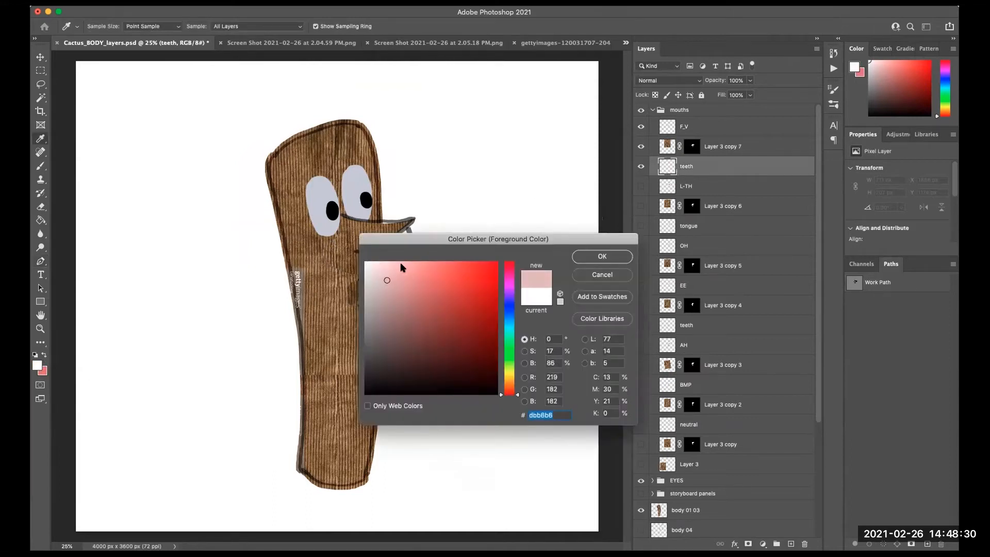
left_click(381, 265)
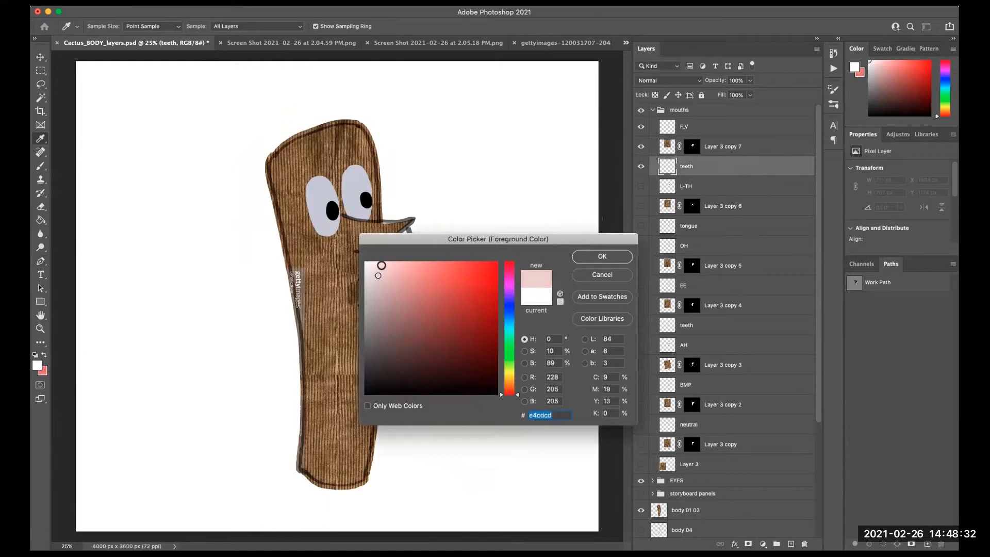
left_click(601, 257)
key("b")
mouse_move(391, 238)
left_mouse_down()
mouse_move(404, 235)
mouse_move(393, 240)
left_mouse_up()
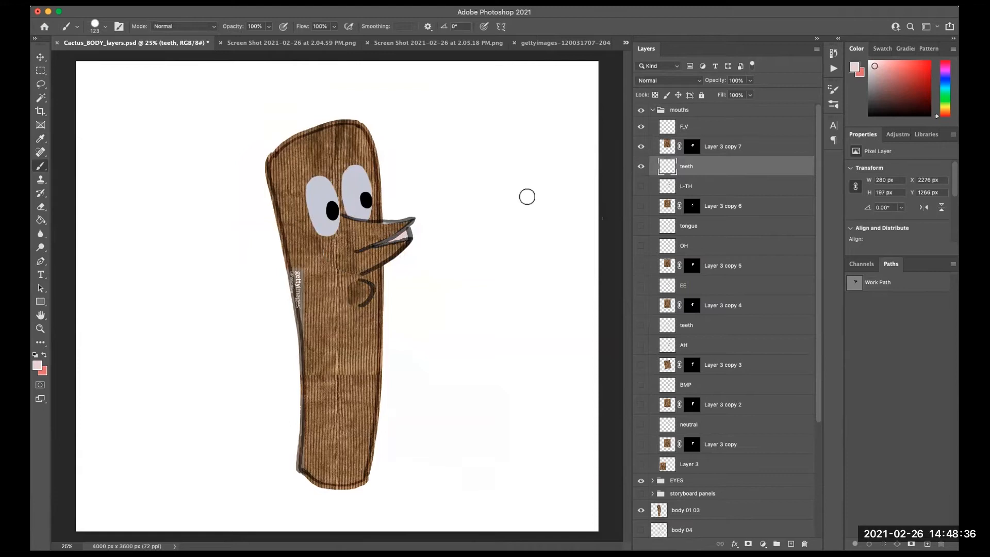
- Pick a dark foreground colour, select the F_V layer and reduce the brush size
left_click(37, 365)
left_click_drag(381, 307, 369, 364)
left_click(603, 257)
left_click(690, 126)
key("bracketleft")
key("bracketleft")
key("bracketleft")
key("bracketleft")
key("bracketleft")
key("bracketleft")
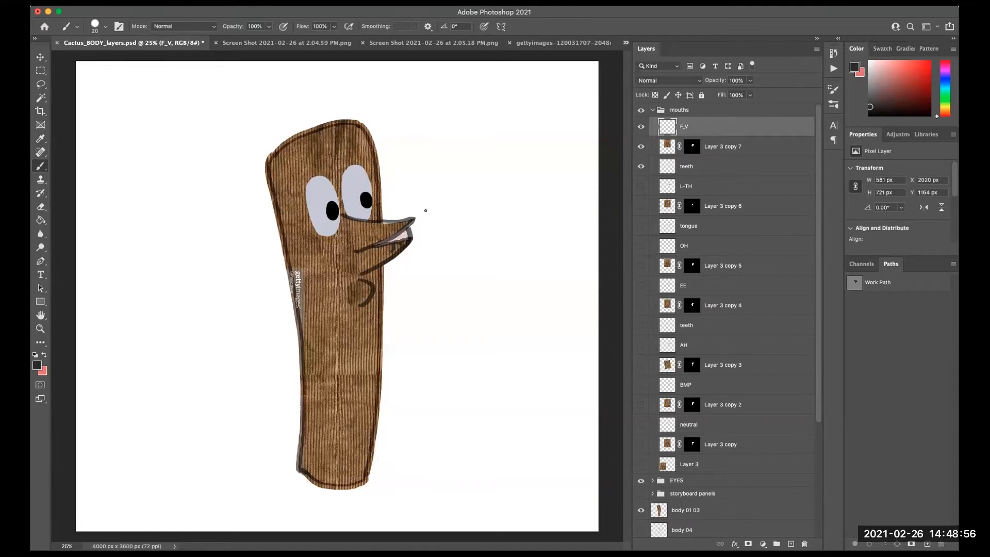
- Save the layered cactus document and collapse the mouths group
key("super+s")
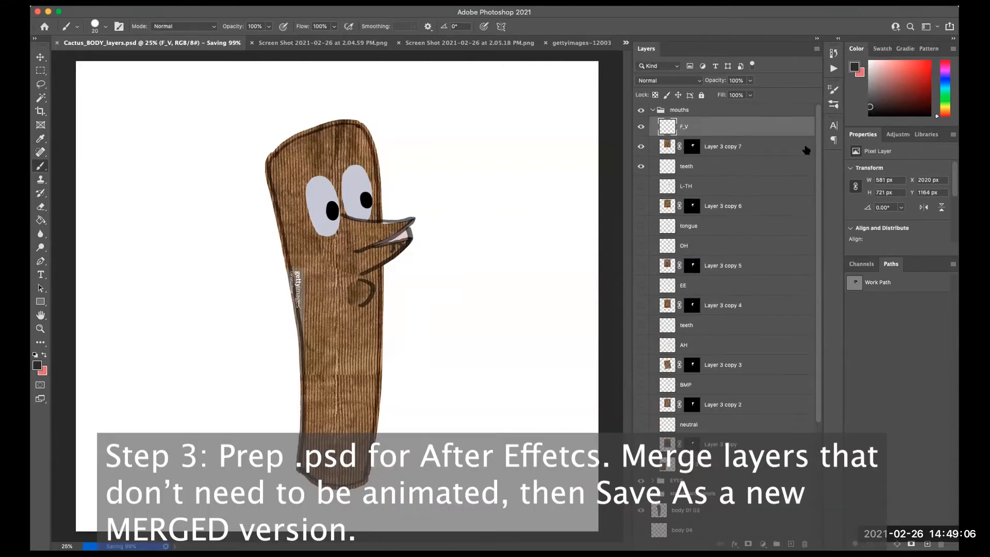
left_click(652, 110)
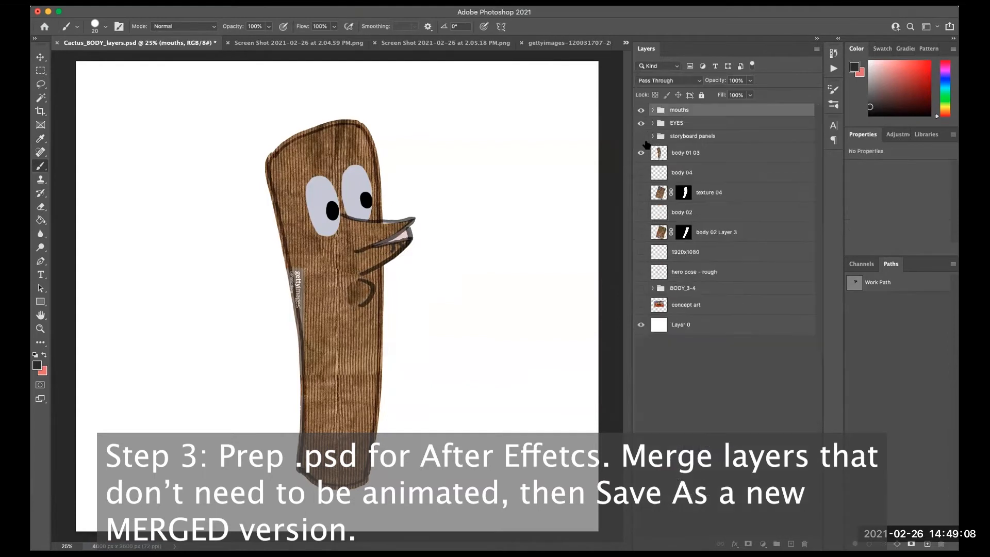
left_click(716, 408)
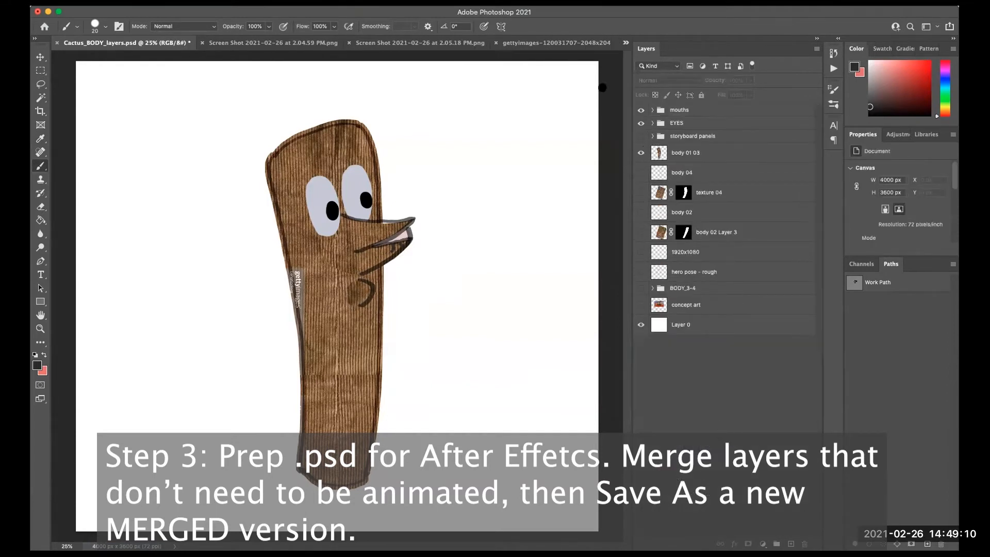
left_click(124, 8)
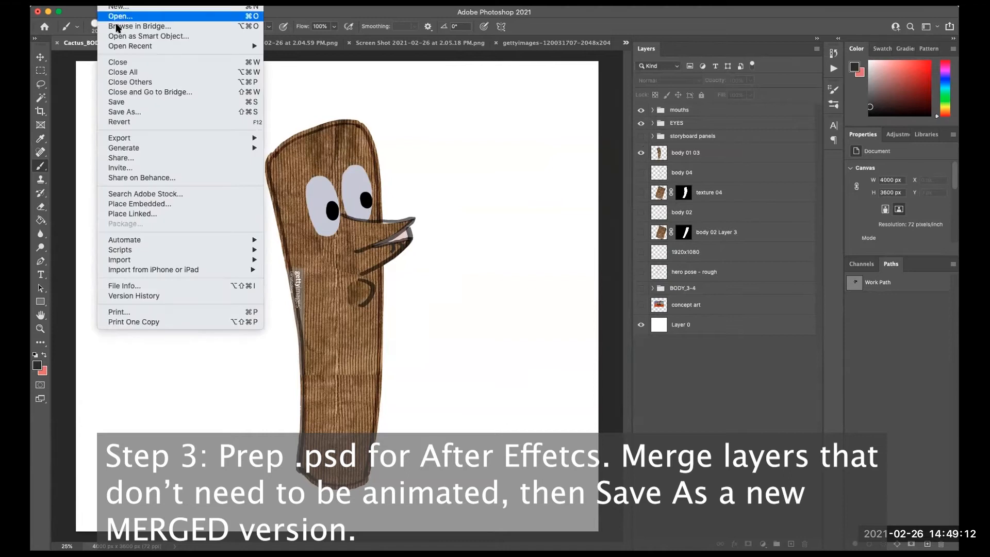
left_click(143, 102)
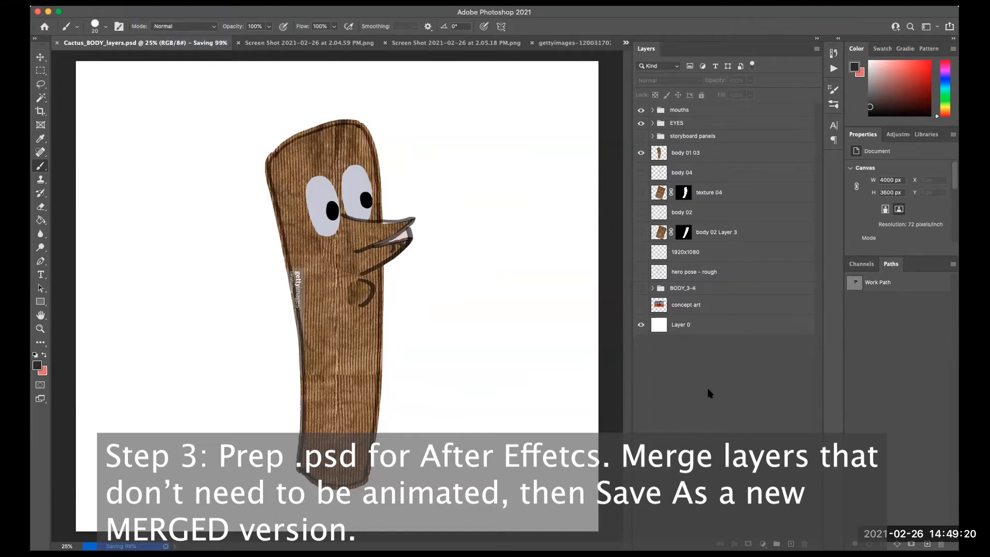
- Close the open reference screenshot and image documents
left_click(198, 42)
left_click(198, 43)
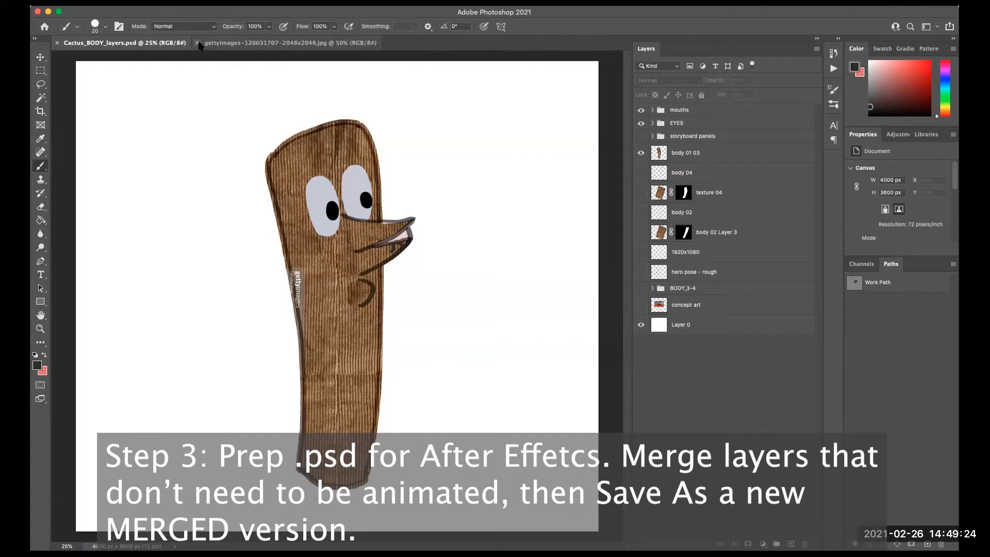
left_click(198, 43)
- Save the document as Cactus_BODY_merged.psd, replacing the existing file with maximized compatibility
left_click(117, 7)
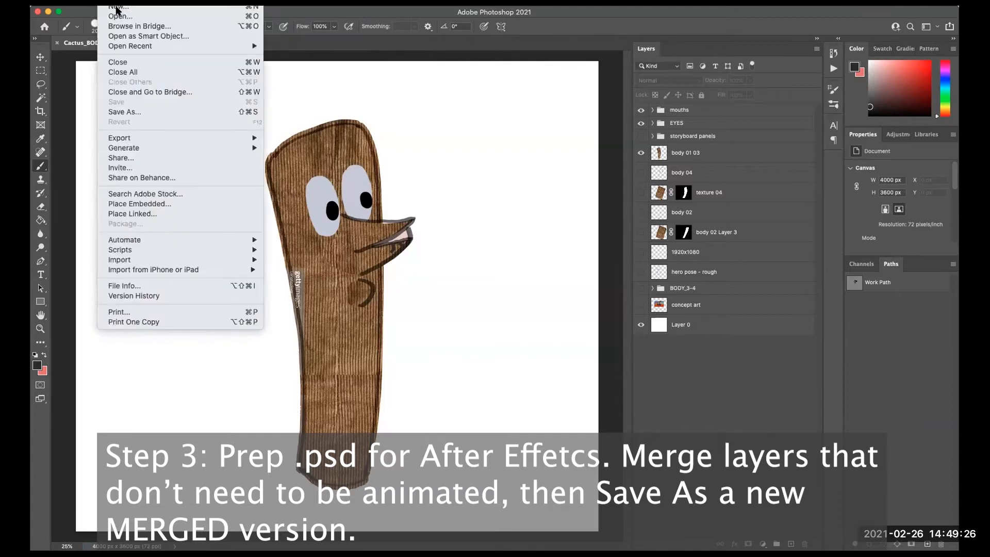
left_click(128, 112)
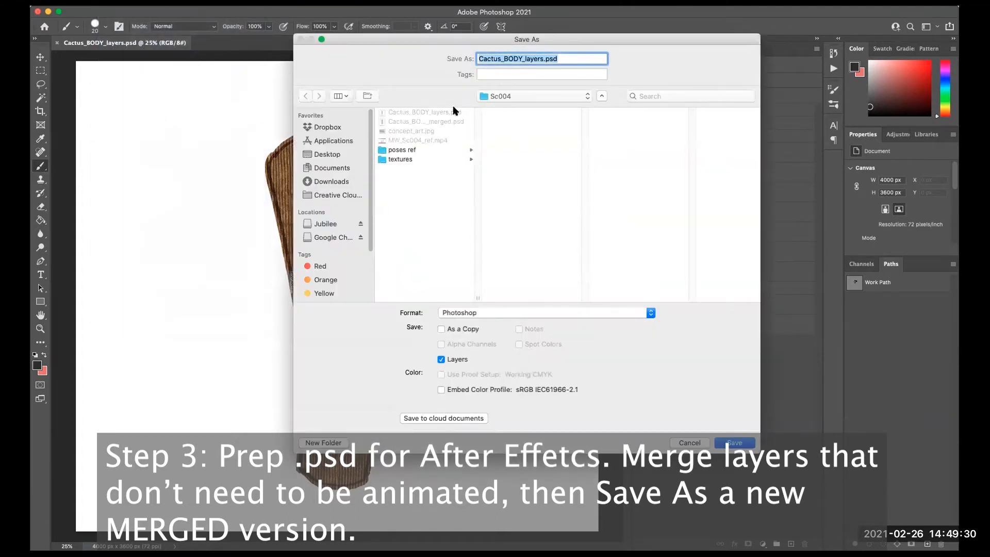
left_click(445, 123)
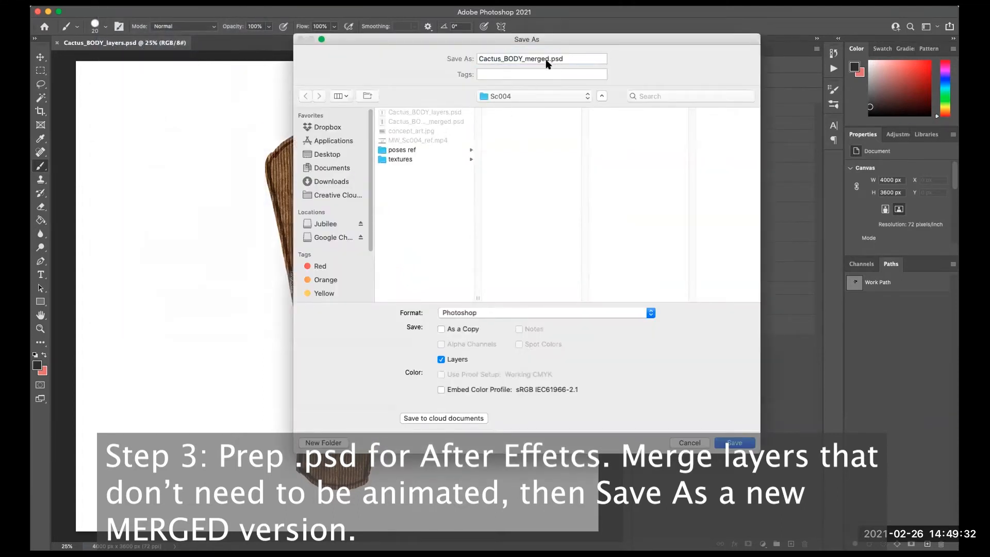
left_click(524, 59)
double_click(526, 61)
triple_click(525, 63)
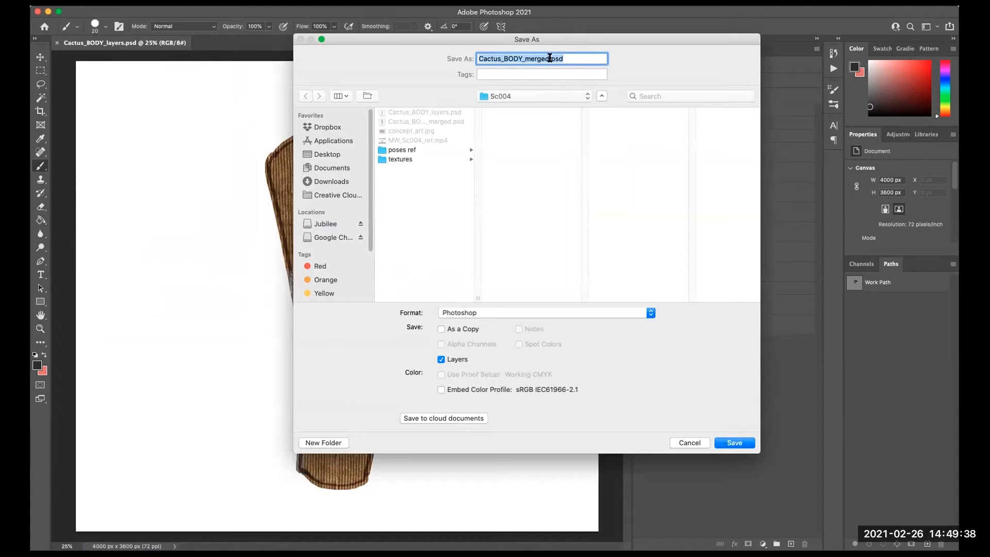
left_click(549, 58)
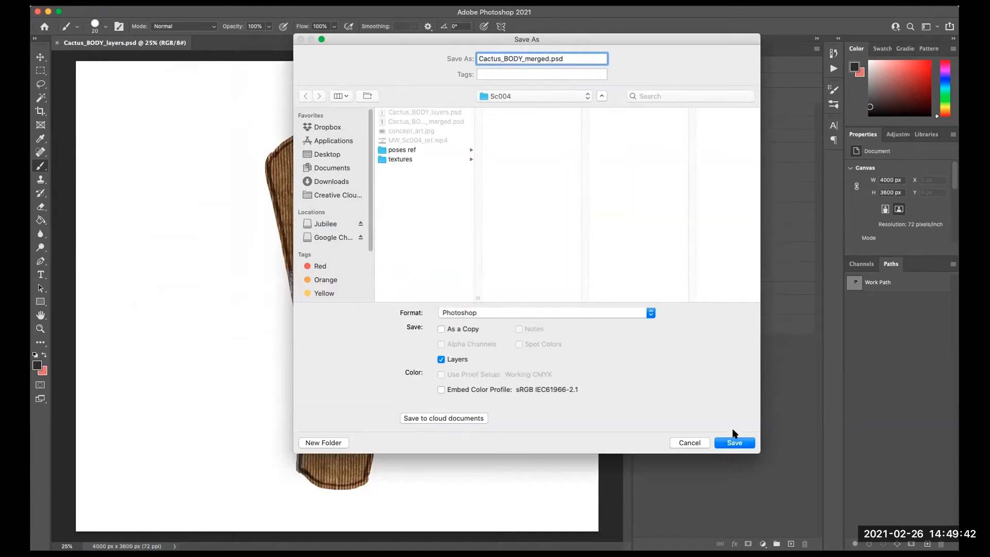
left_click(733, 443)
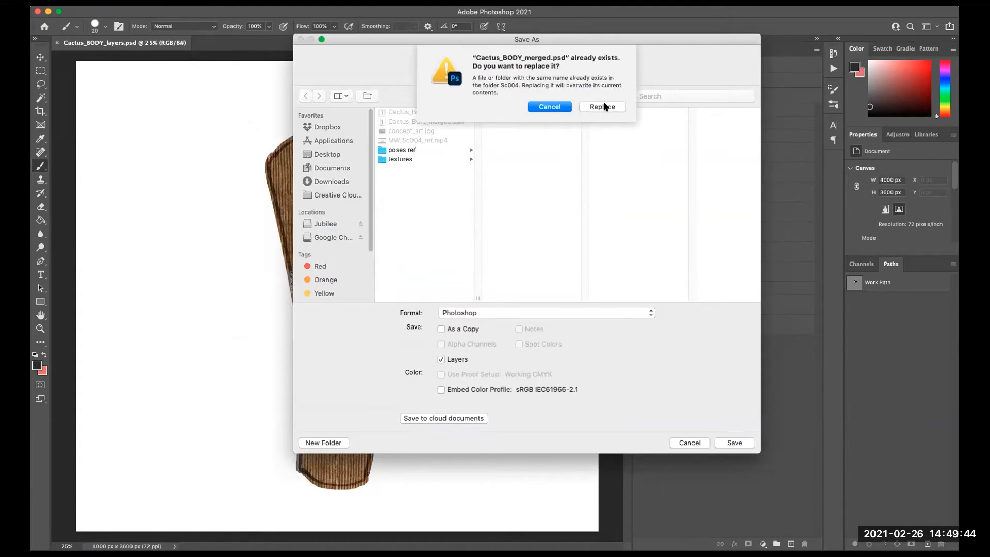
left_click(603, 106)
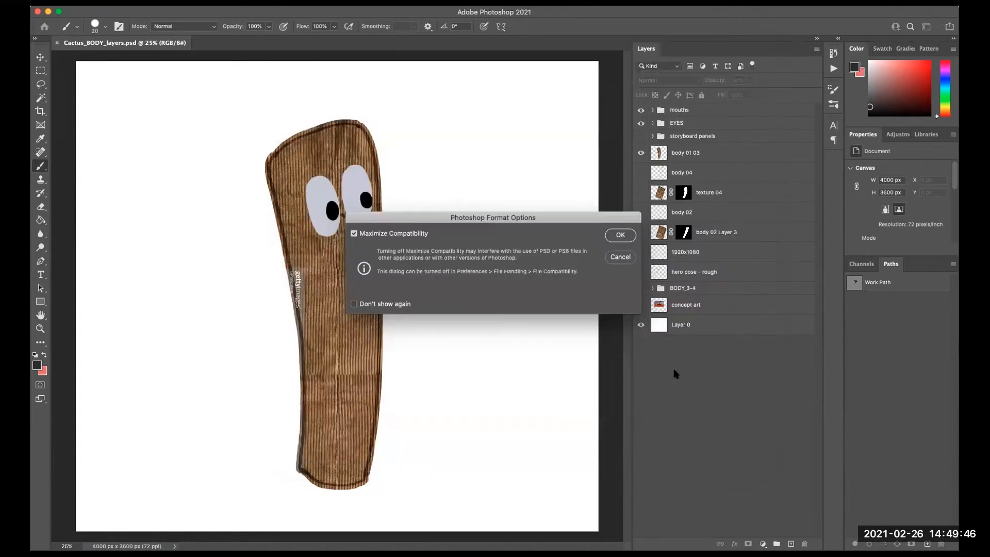
left_click(620, 237)
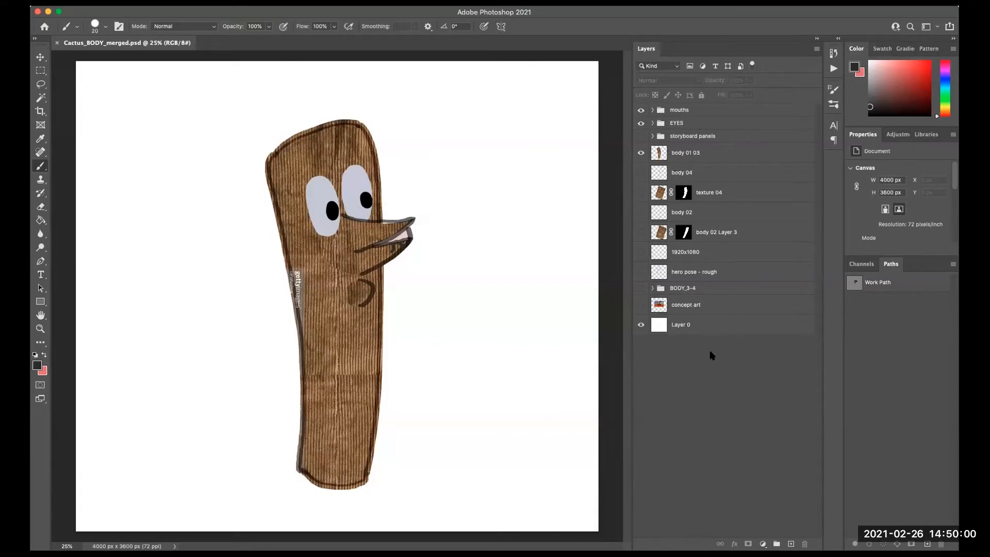
- Delete the BODY_3-4 group together with its contents
left_click(640, 307)
left_click(640, 306)
left_click(717, 289)
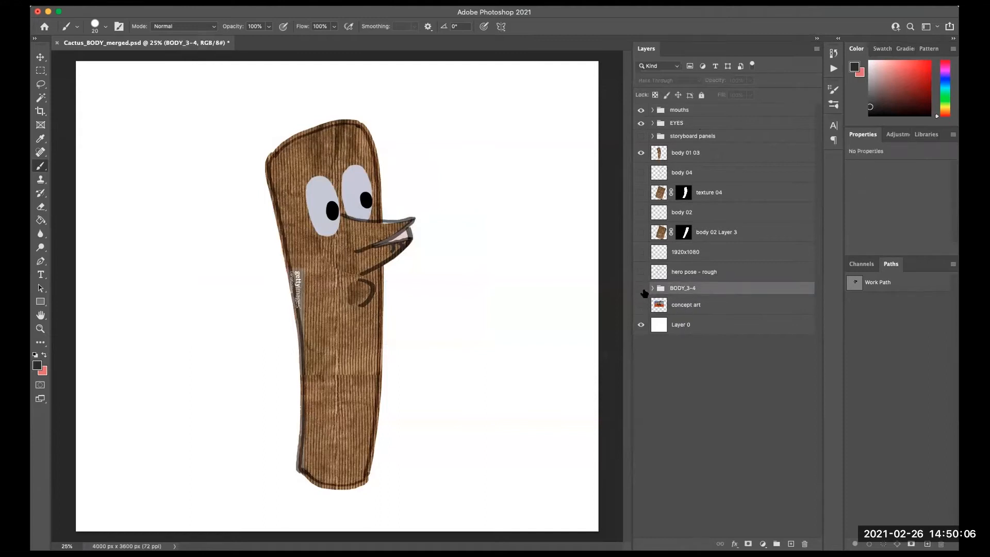
key("Delete")
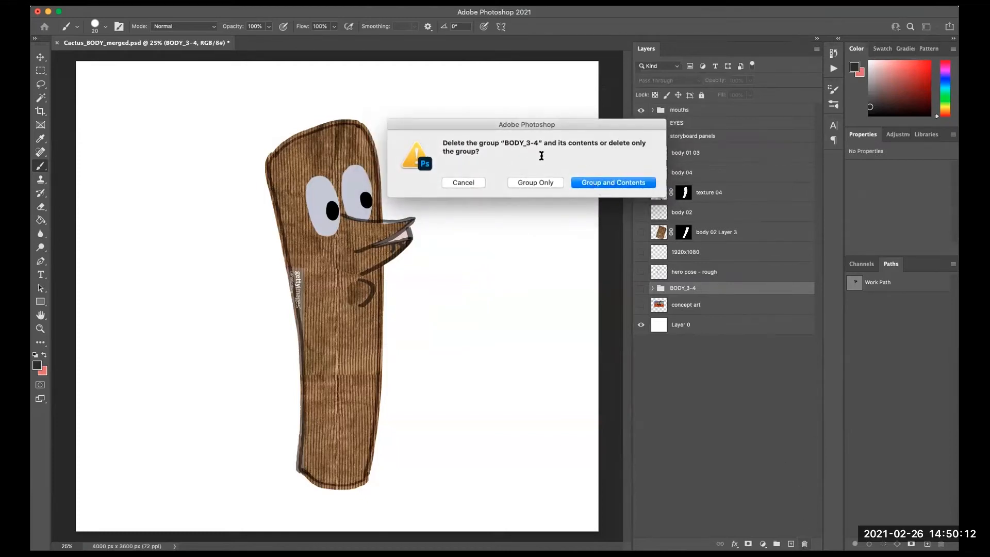
left_click(598, 184)
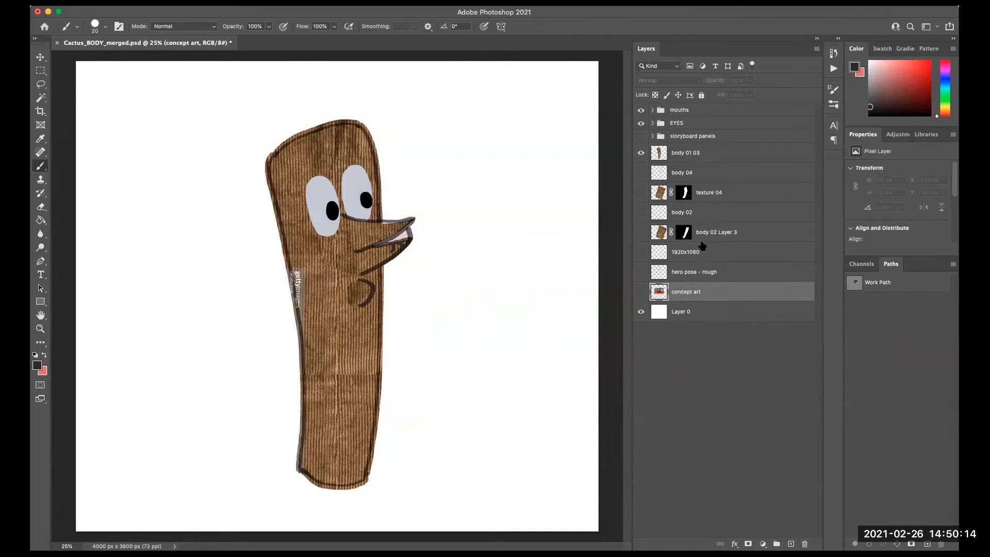
- Check the hero pose - rough layer, then delete it
left_click(640, 275)
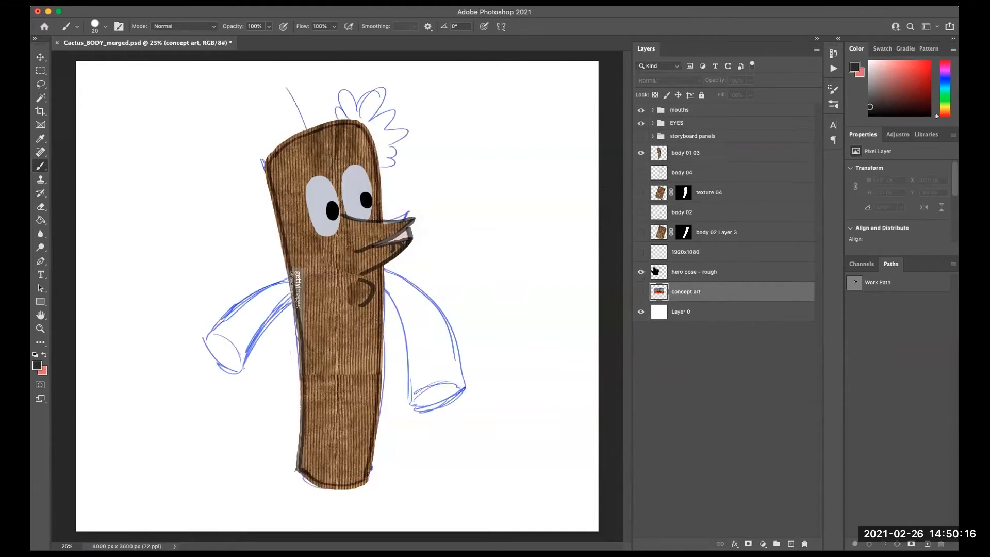
left_click(641, 273)
left_click(748, 272)
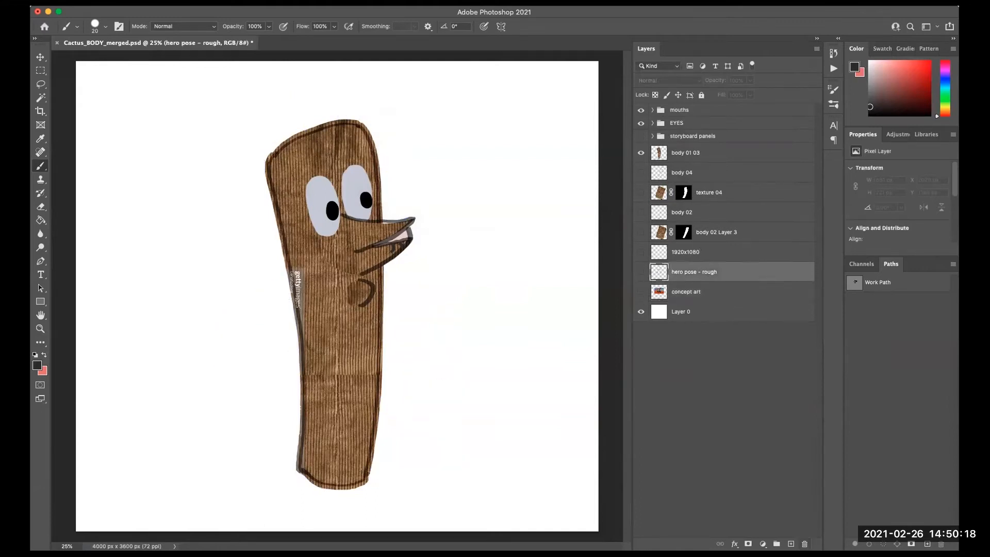
left_click(804, 544)
left_click(602, 182)
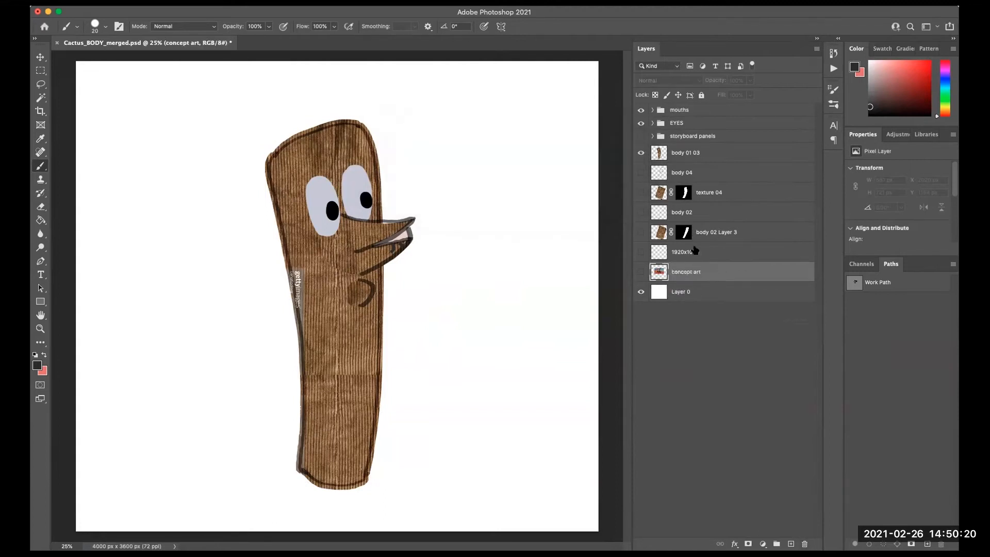
- Toggle the 1920x1080 frame layer's visibility to check it
left_click(694, 250)
left_click(641, 253)
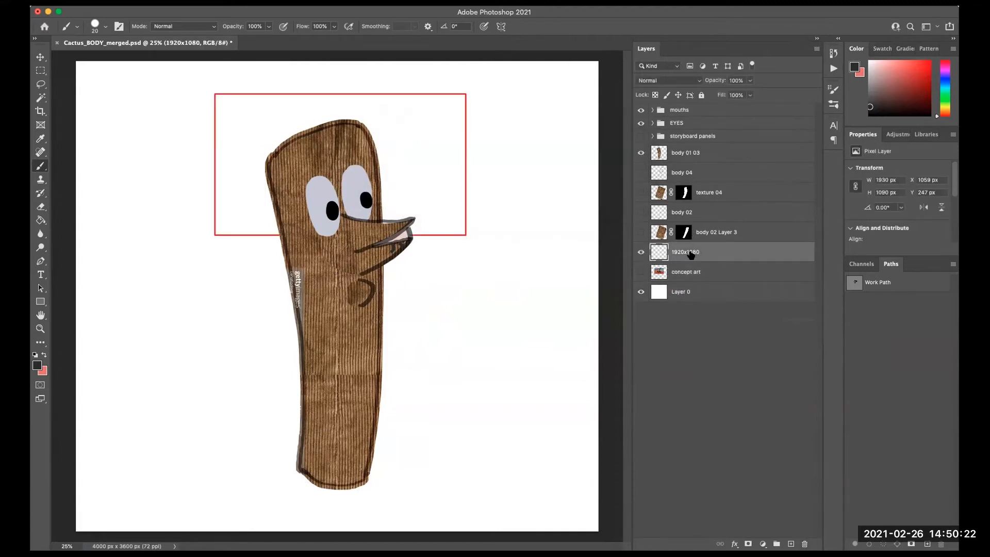
left_click(641, 253)
- Show body 02 and body 02 Layer 3 and merge them into a single layer
left_click(641, 233)
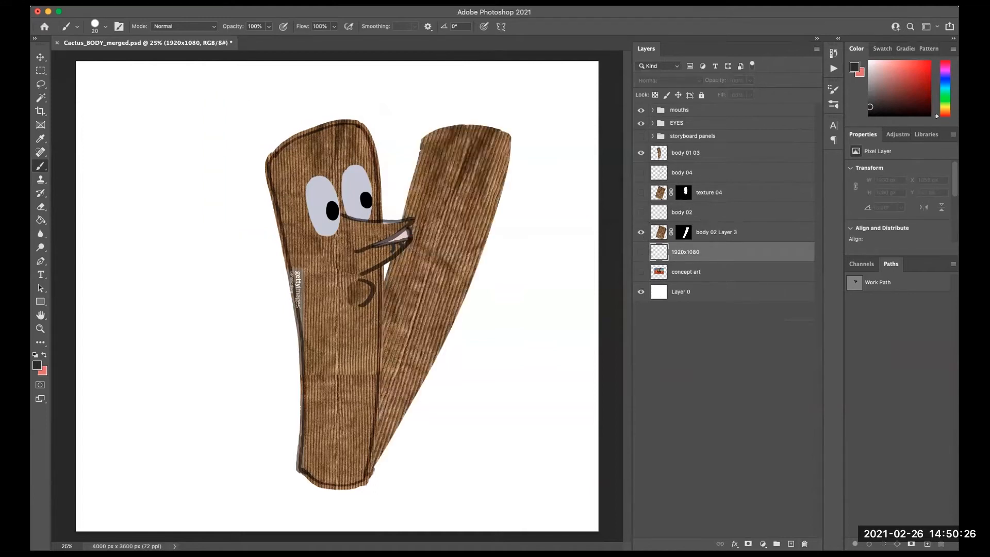
left_click(640, 213)
left_click(724, 216)
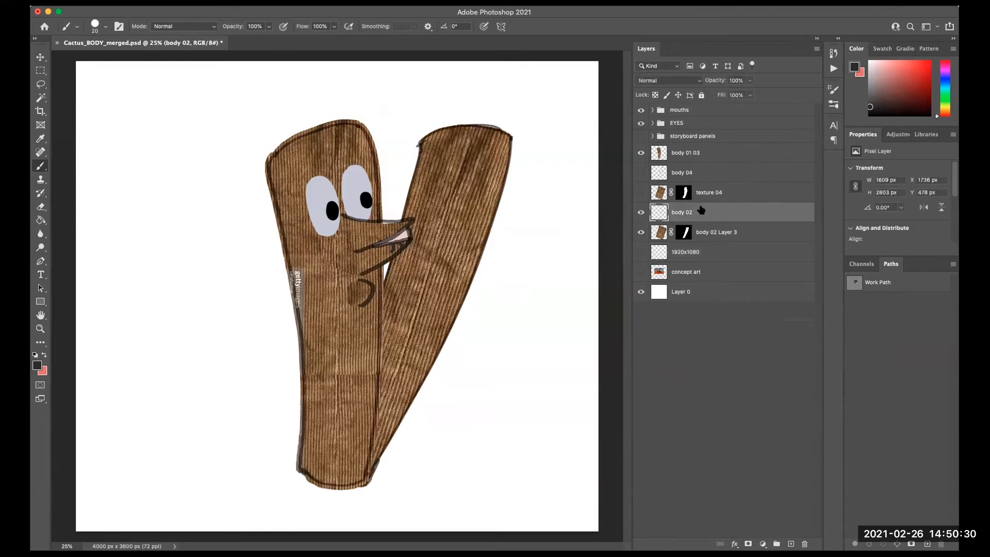
left_click(721, 233, "shift")
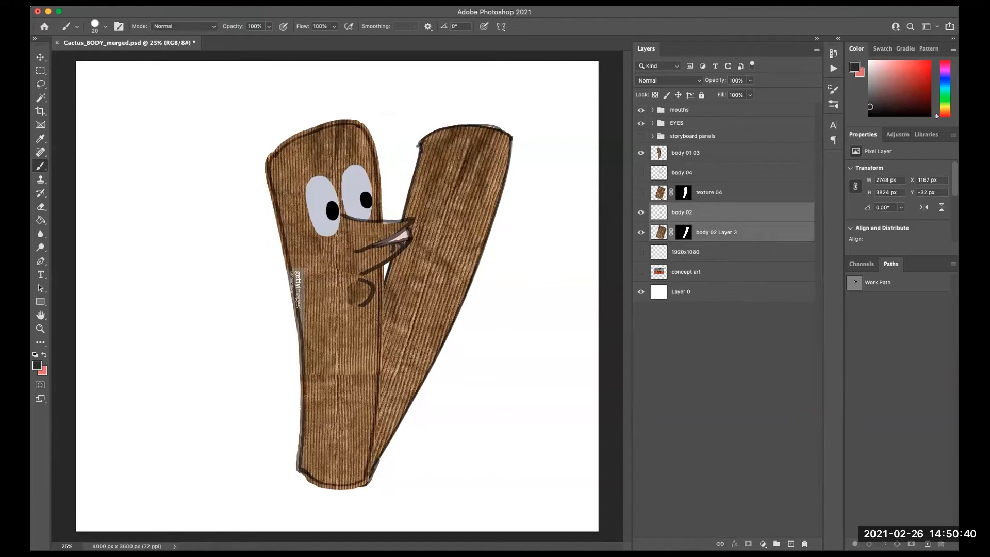
left_click(184, 1)
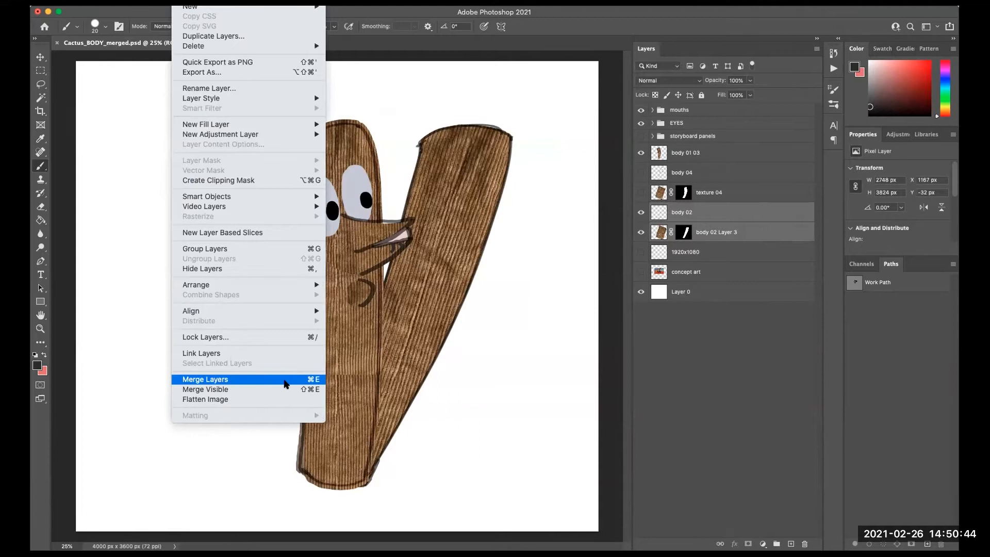
left_click(287, 379)
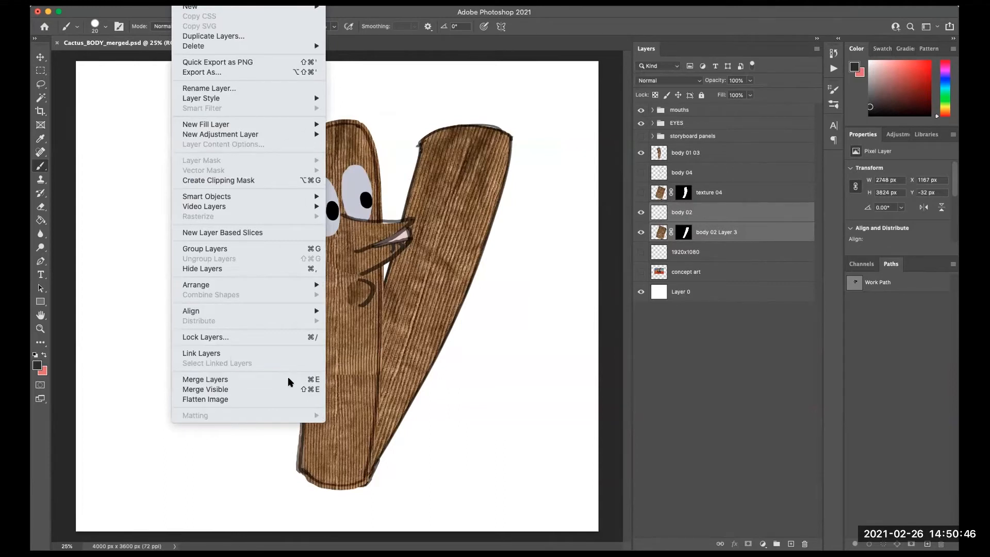
left_click(641, 213)
left_click(641, 212)
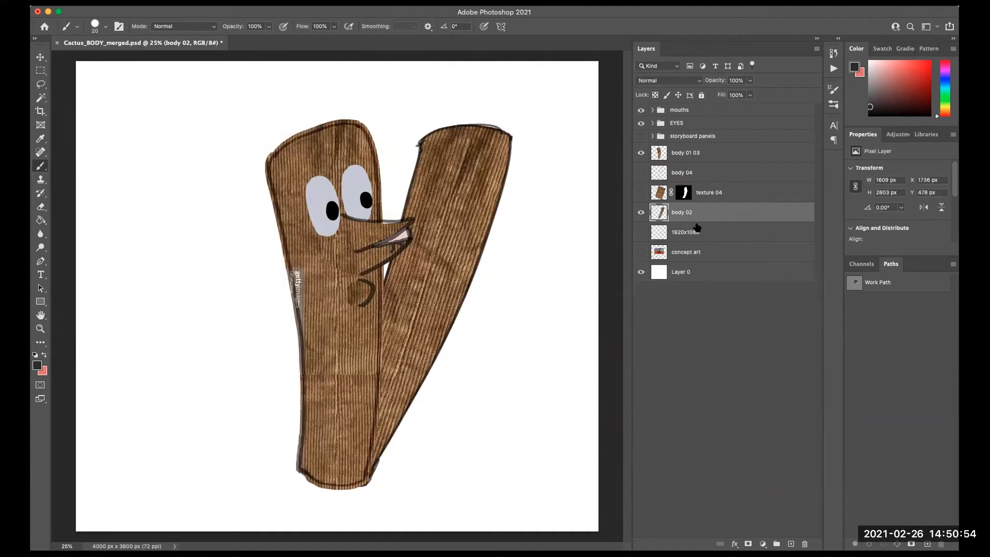
- Isolate body 04 and texture 04 by hiding body 02, body 01 03, the EYES and mouths groups
left_click(712, 172)
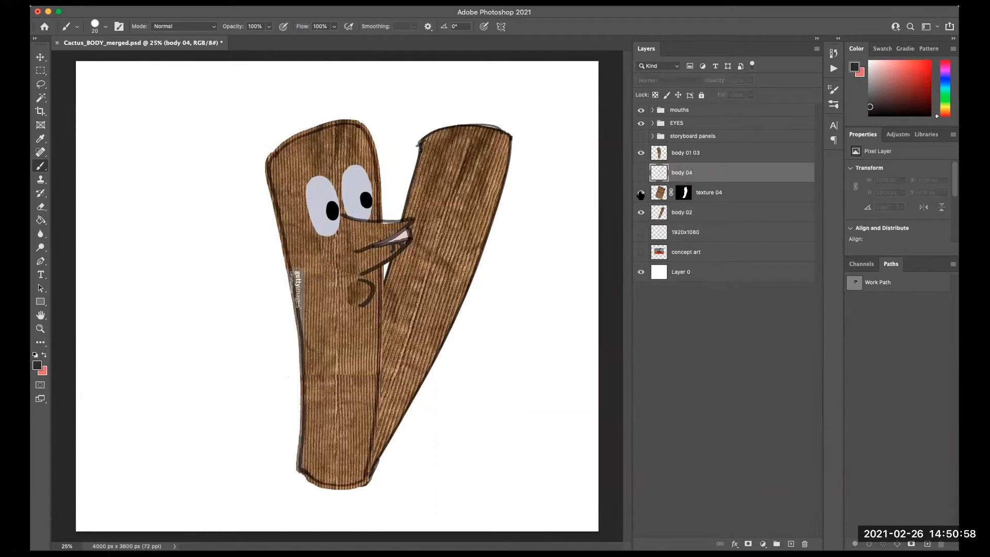
left_click(641, 173)
left_click(640, 211)
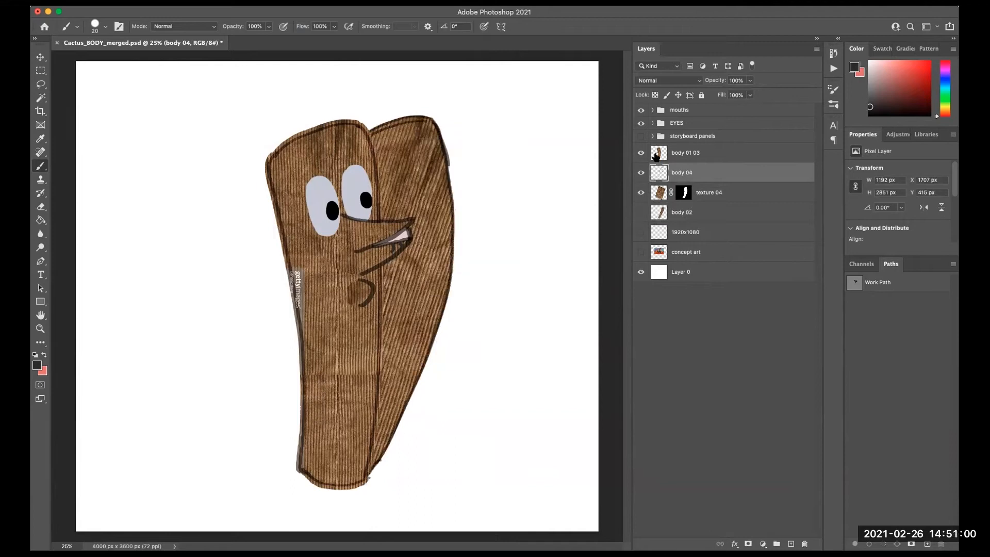
left_click(641, 153)
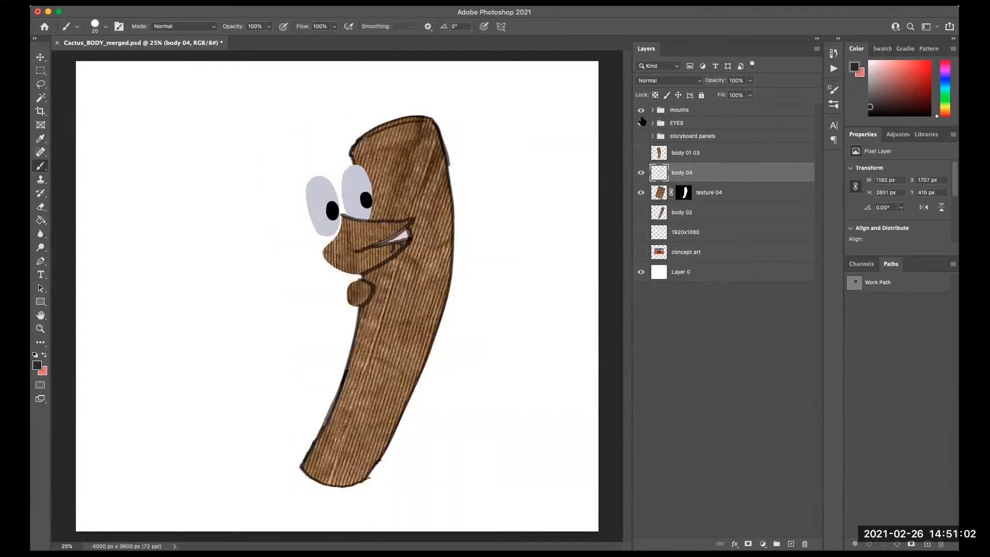
left_click(641, 122)
left_click(640, 110)
left_click(641, 173)
left_click(640, 175)
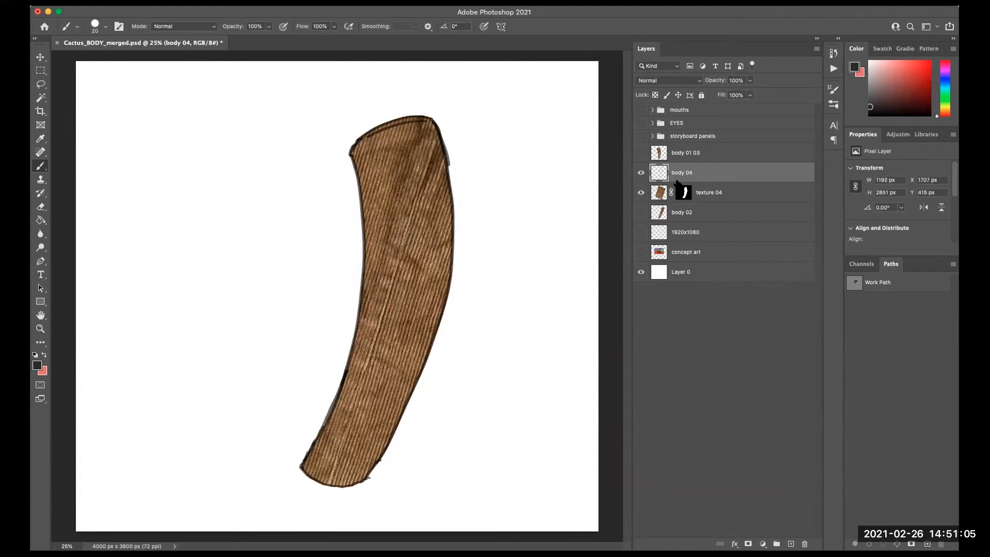
- Merge the body 04 and texture 04 layers into a single layer
left_click(726, 193, "shift")
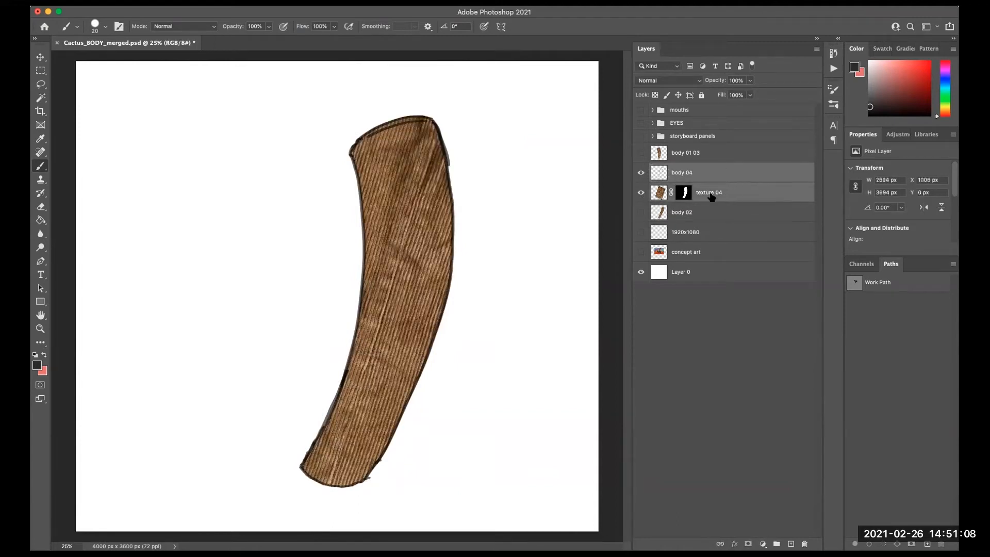
left_click(703, 304)
left_click(715, 176)
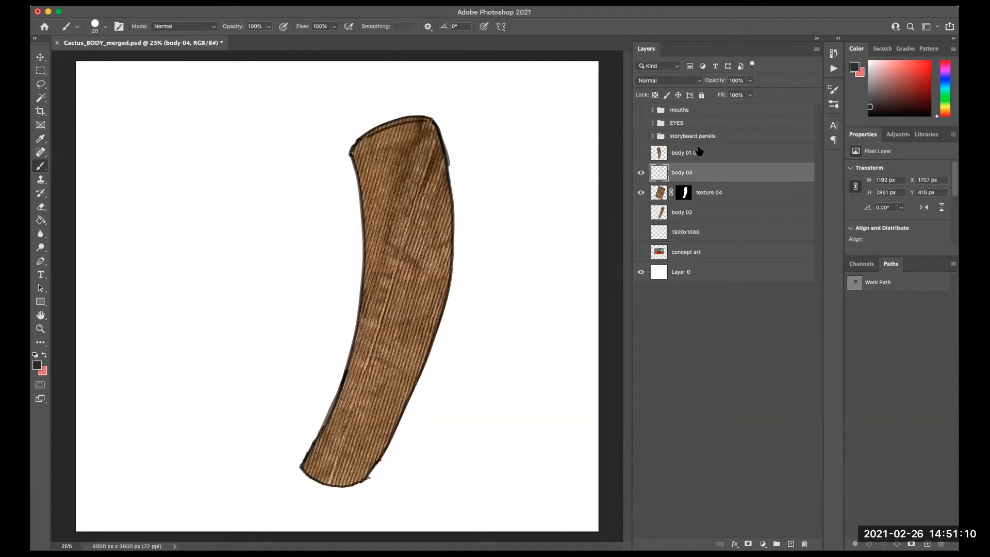
left_click(728, 194, "shift")
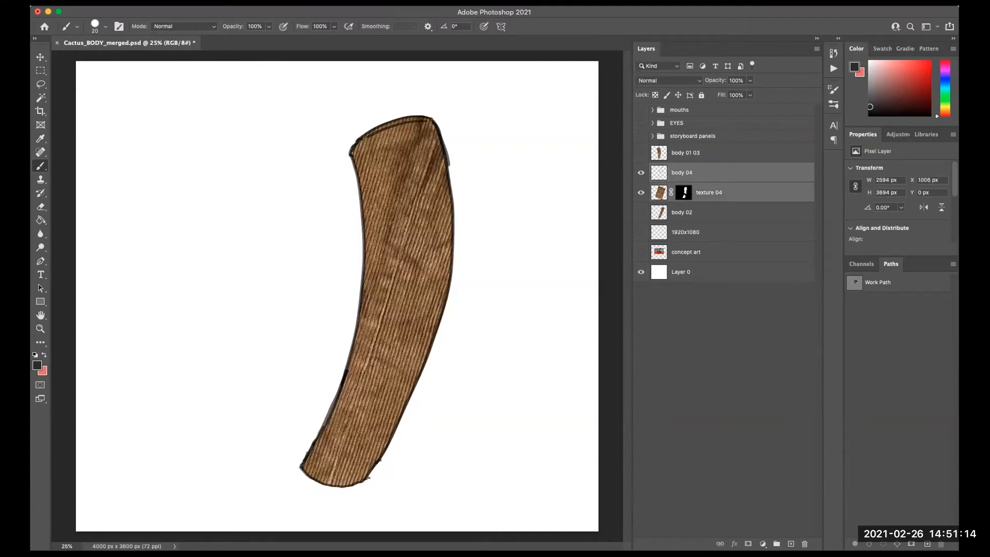
left_click(187, 2)
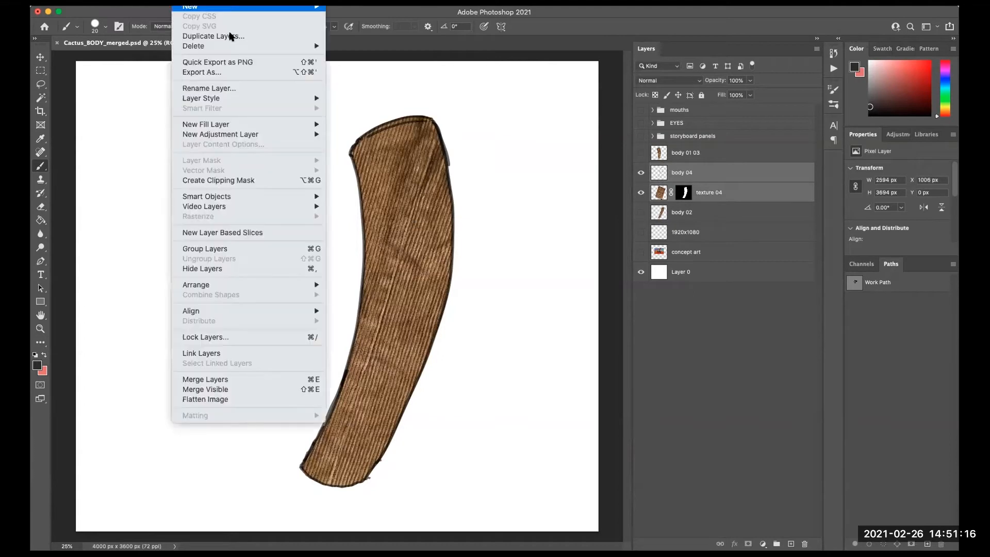
left_click(257, 379)
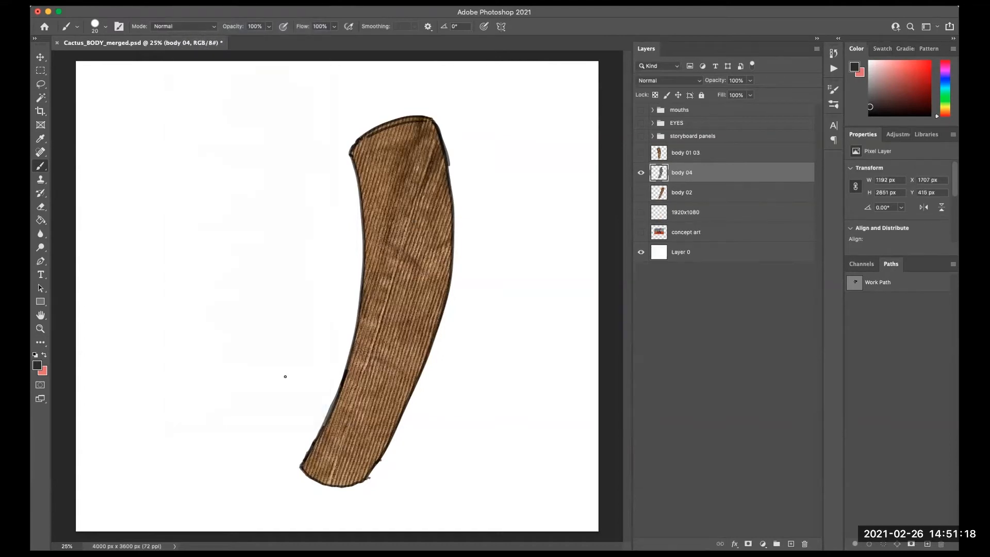
- Toggle the visibility of body 04 and body 01 03 to compare them
left_click(641, 172)
left_click(641, 172)
left_click(641, 172)
left_click(640, 152)
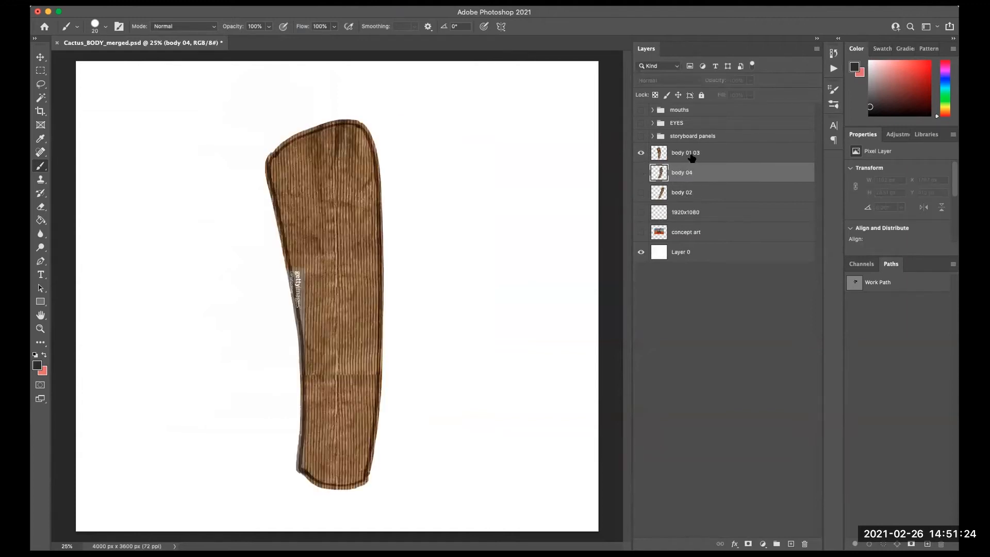
left_click(641, 154)
- Show the storyboard panels group, then delete it
left_click(640, 136)
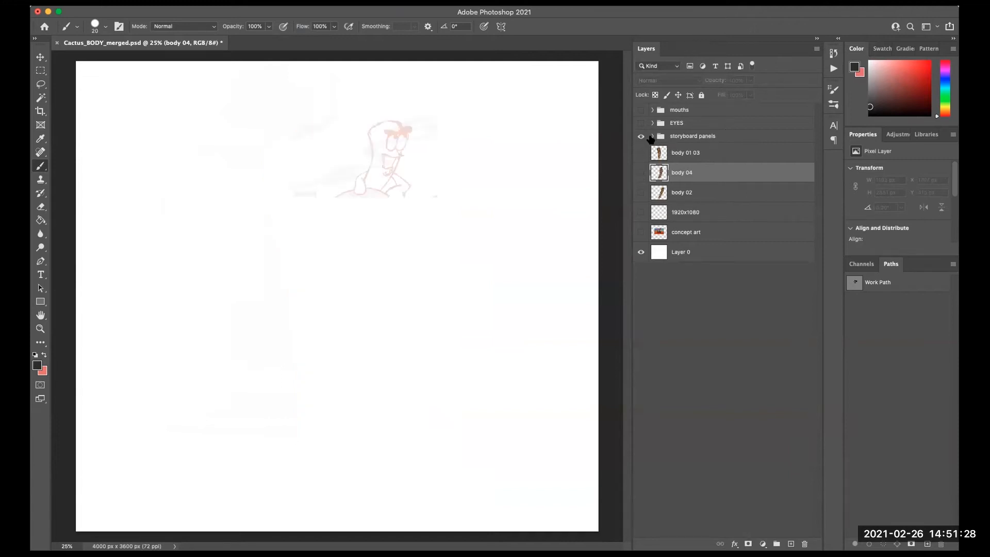
left_click(652, 137)
left_click(652, 137)
left_click(691, 137)
left_click(804, 543)
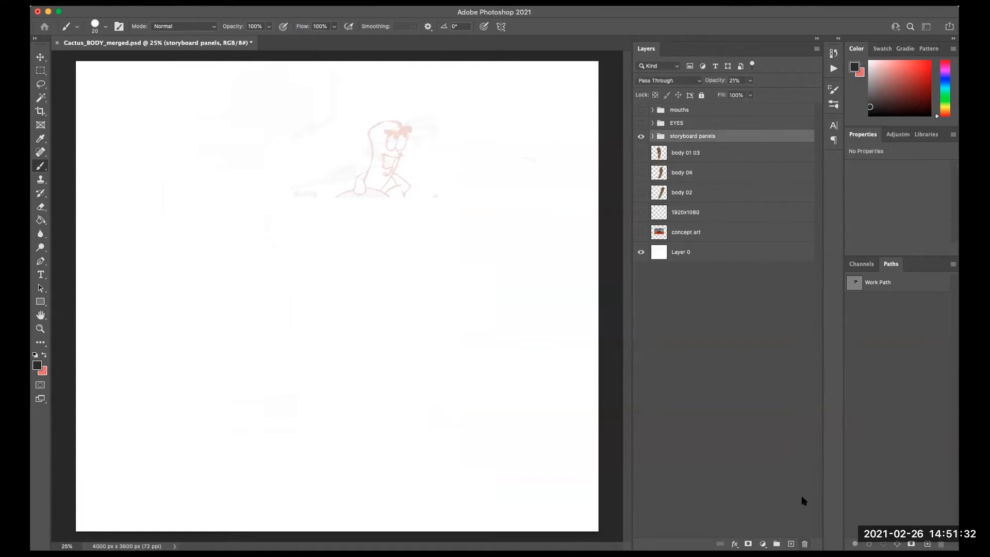
left_click(620, 183)
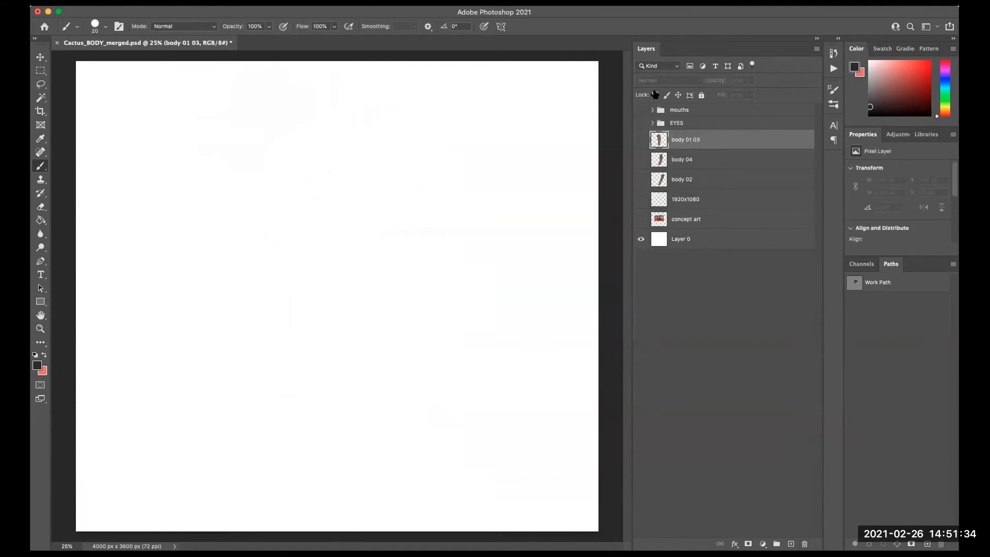
- Expand the EYES group and show only the lids half outline and Layer 1 layers
left_click(641, 124)
left_click(652, 123)
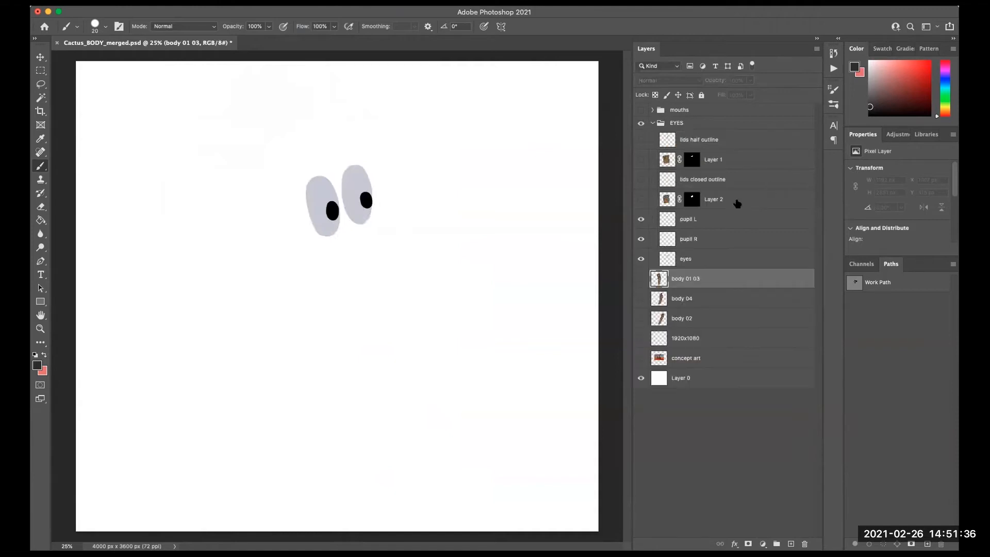
left_click_drag(641, 144, 642, 197)
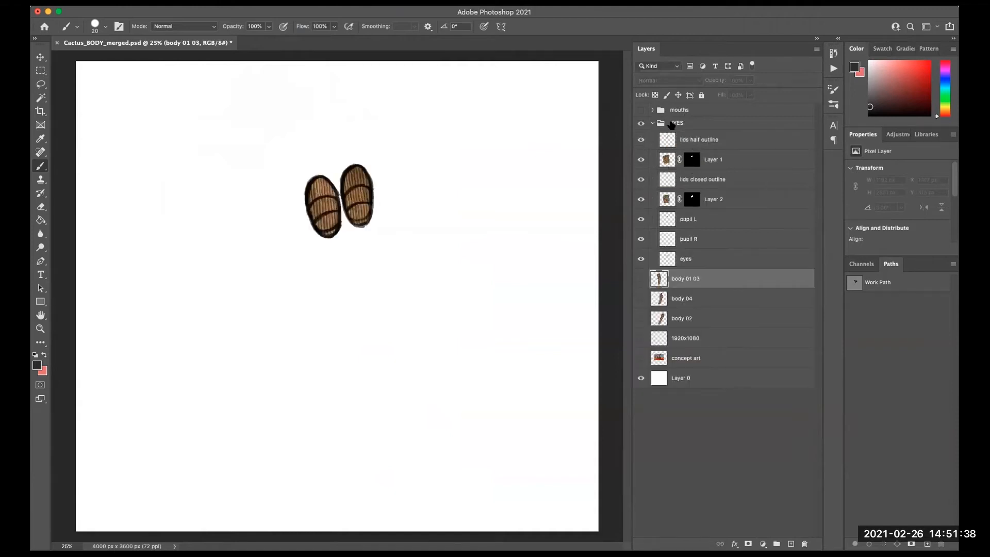
left_click(683, 440)
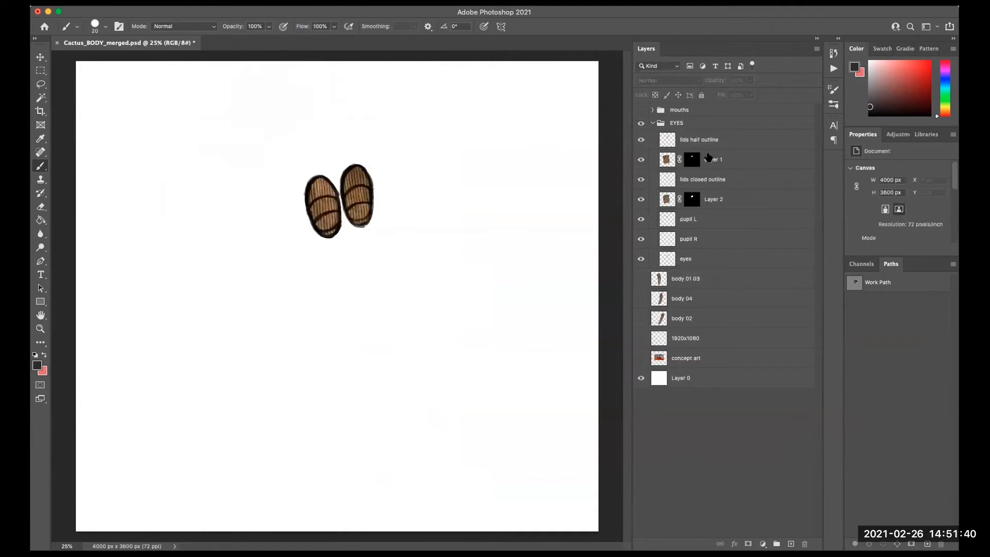
left_click_drag(640, 180, 647, 257)
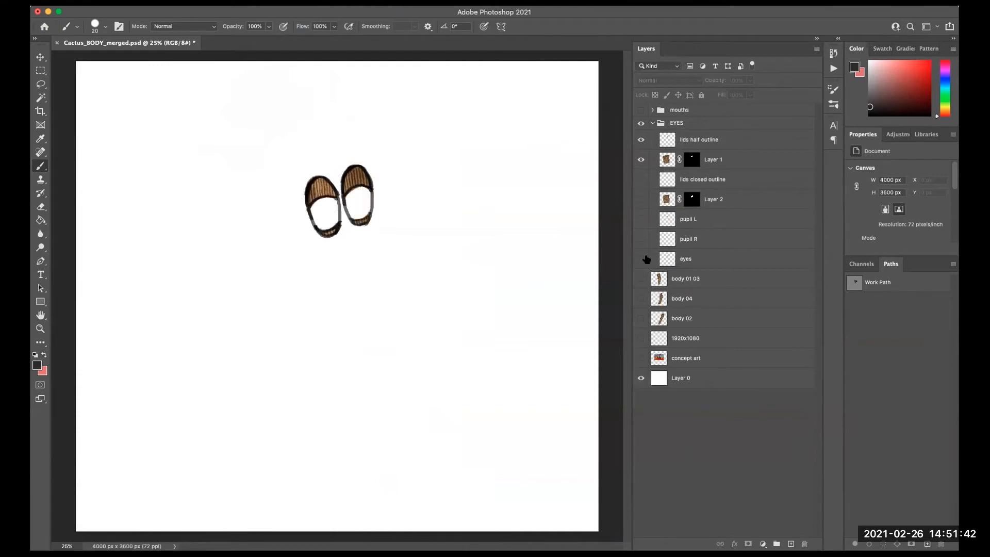
left_click(640, 140)
left_click(641, 140)
left_click(641, 161)
left_click(641, 160)
- Merge Layer 1 and lids half outline into a single layer
left_click(723, 159)
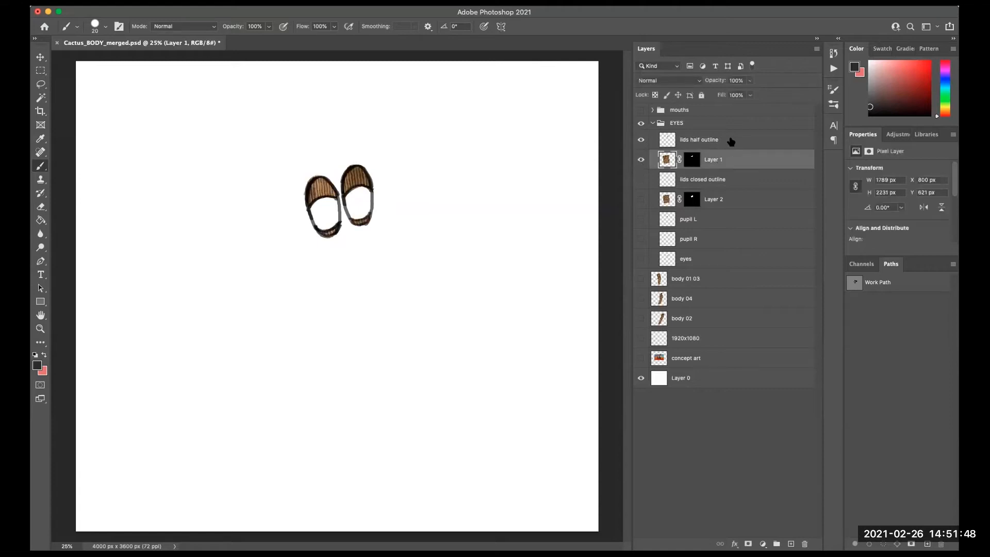
left_click(736, 142, "shift")
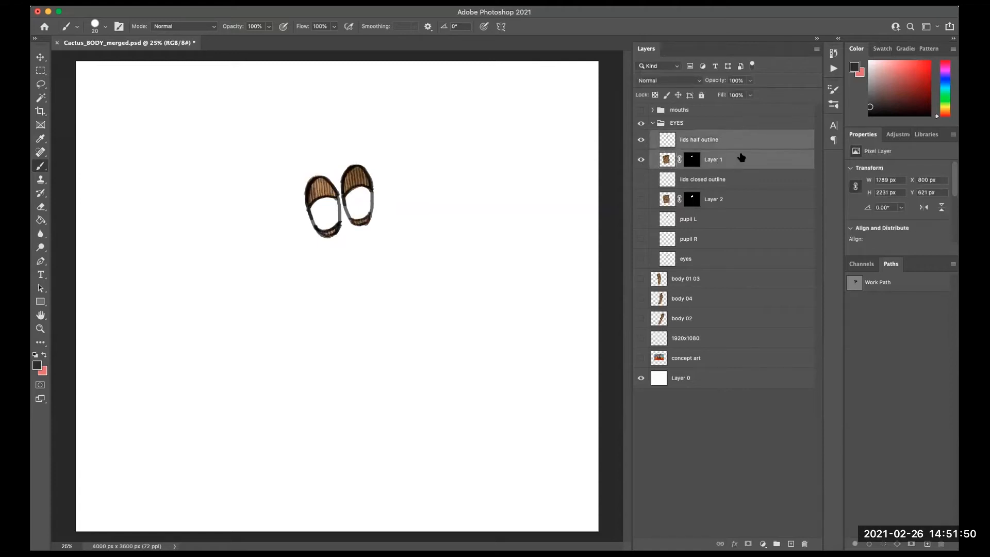
left_click(152, 10)
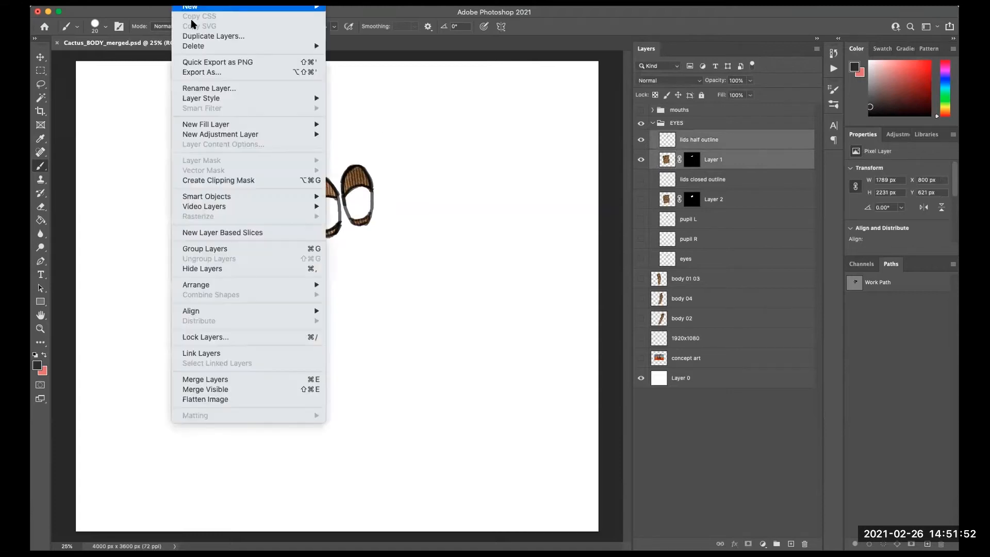
left_click(237, 381)
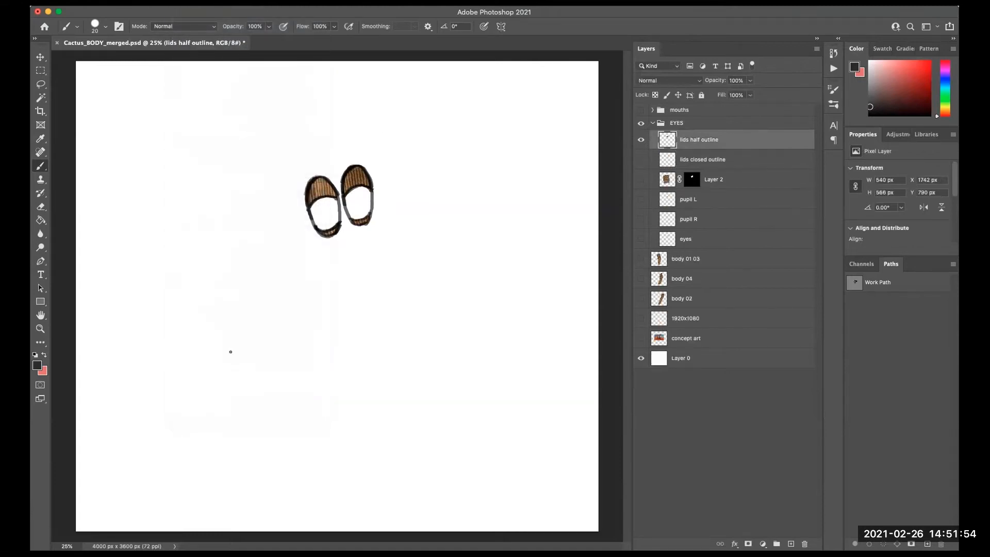
- Hide lids half outline, show lids closed outline and Layer 2, and merge those two layers
left_click(641, 139)
left_click(640, 140)
left_click(640, 140)
left_click(641, 139)
left_click(641, 139)
left_click(640, 159)
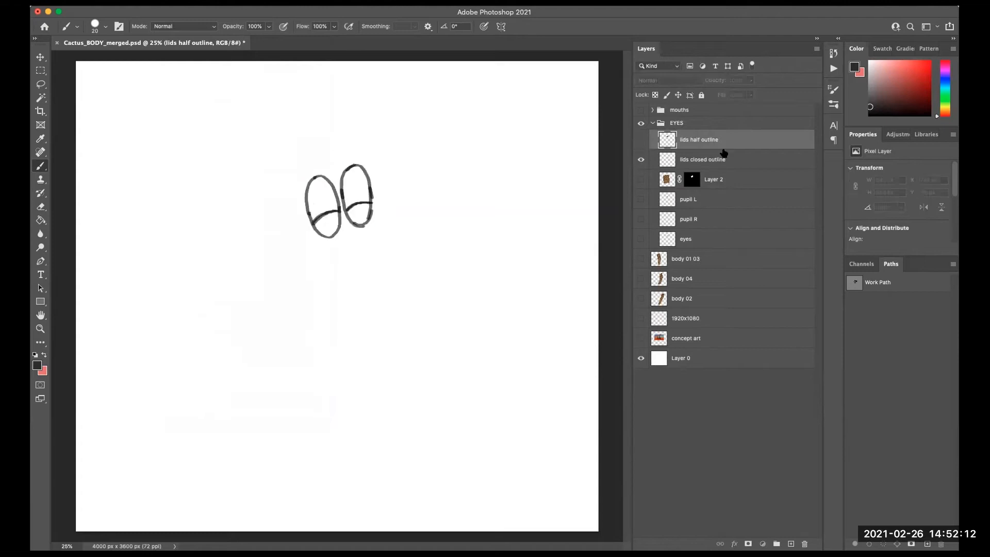
left_click(721, 157)
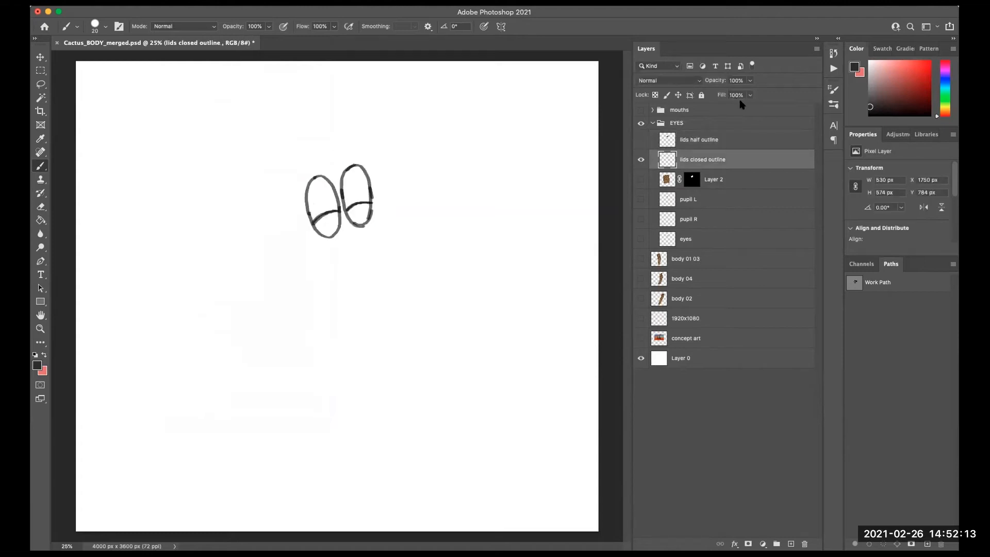
left_click(641, 180)
left_click(726, 180, "shift")
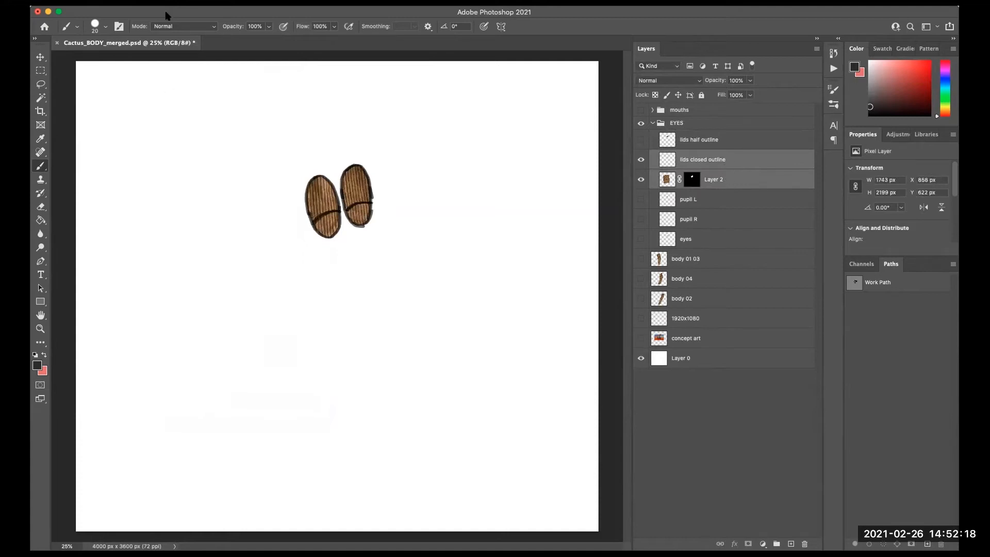
left_click(195, 4)
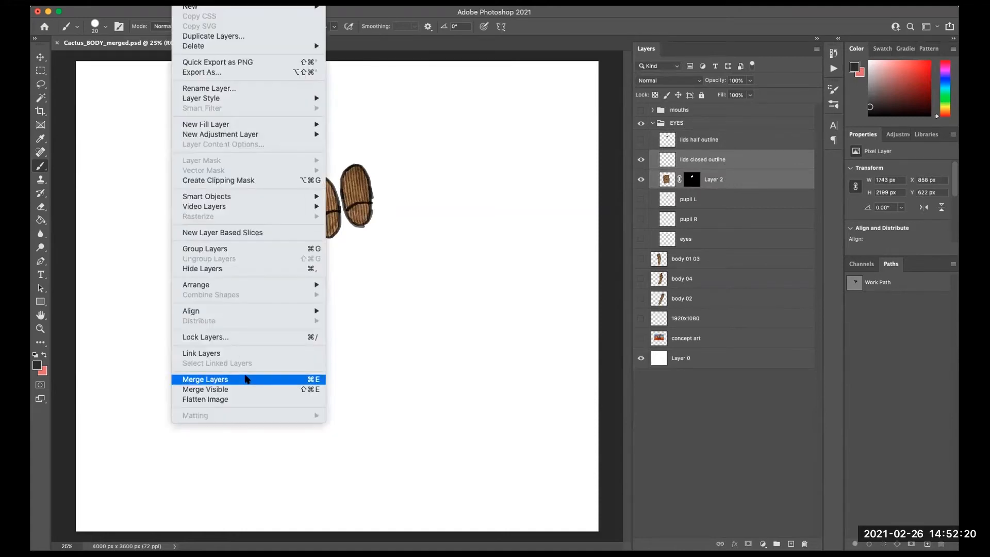
left_click(243, 378)
- Toggle the eye lid, pupil and eyes layers to preview the open, half-closed and closed eye states
left_click(641, 159)
left_click(641, 140)
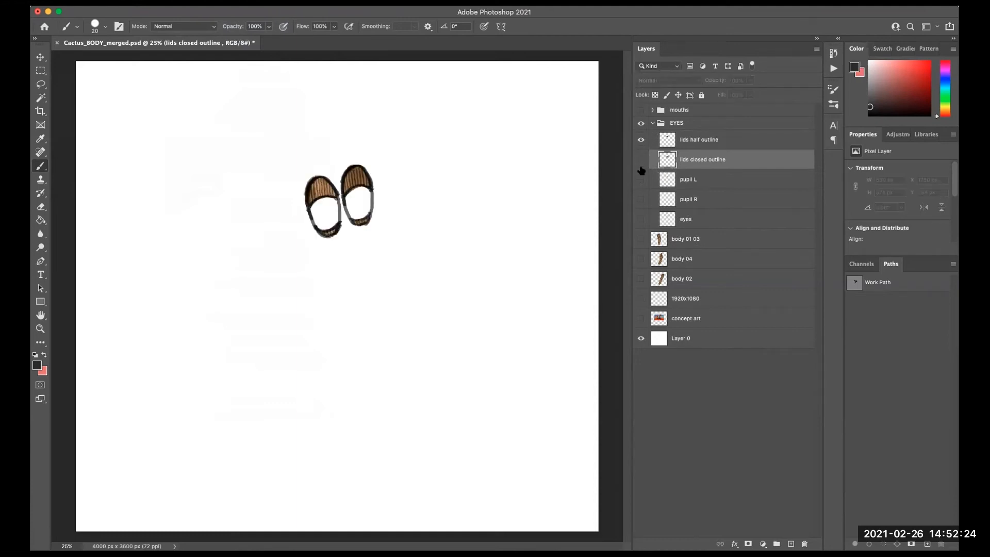
left_click(640, 179)
left_click(641, 199)
left_click(640, 220)
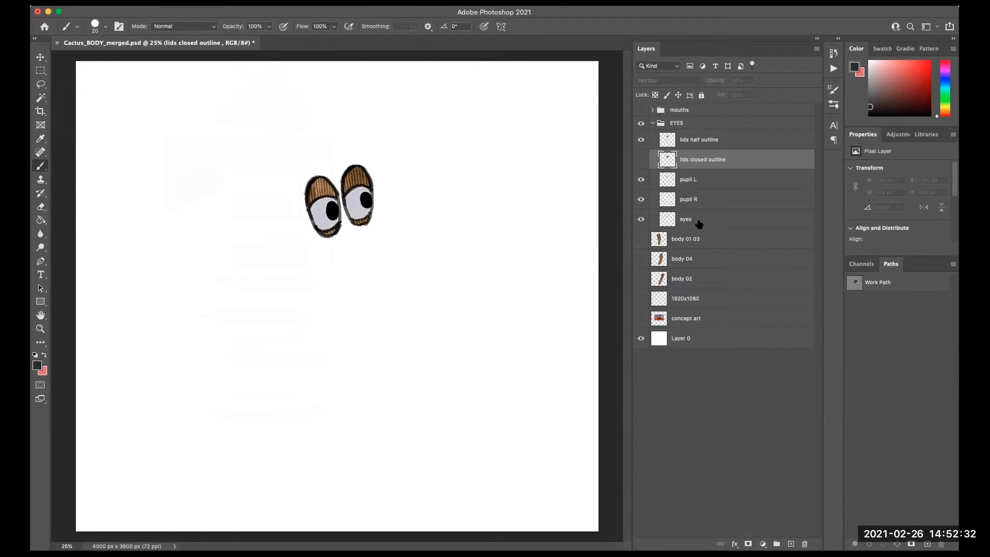
left_click(641, 199)
left_click(640, 180)
left_click(641, 140)
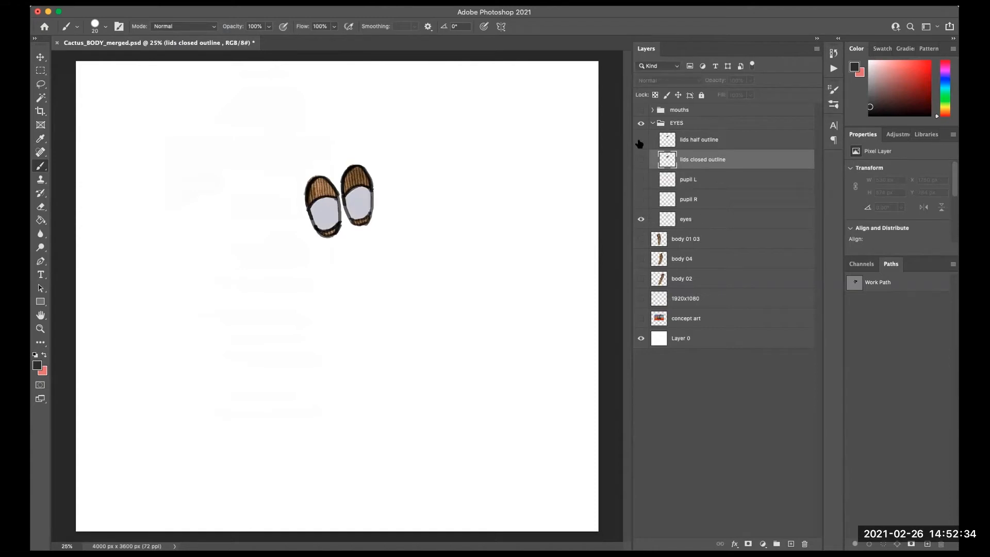
left_click(641, 160)
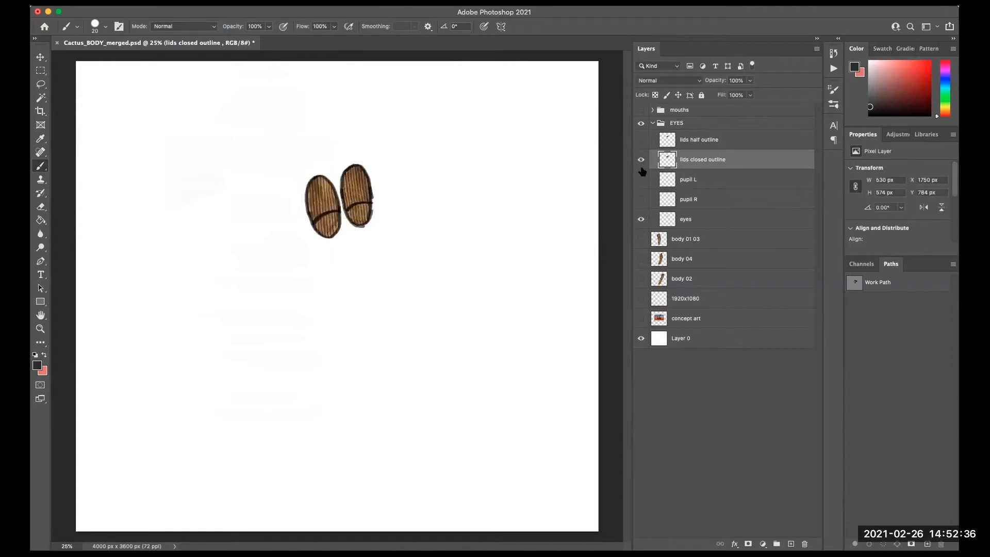
left_click(640, 160)
left_click(640, 180)
left_click(641, 199)
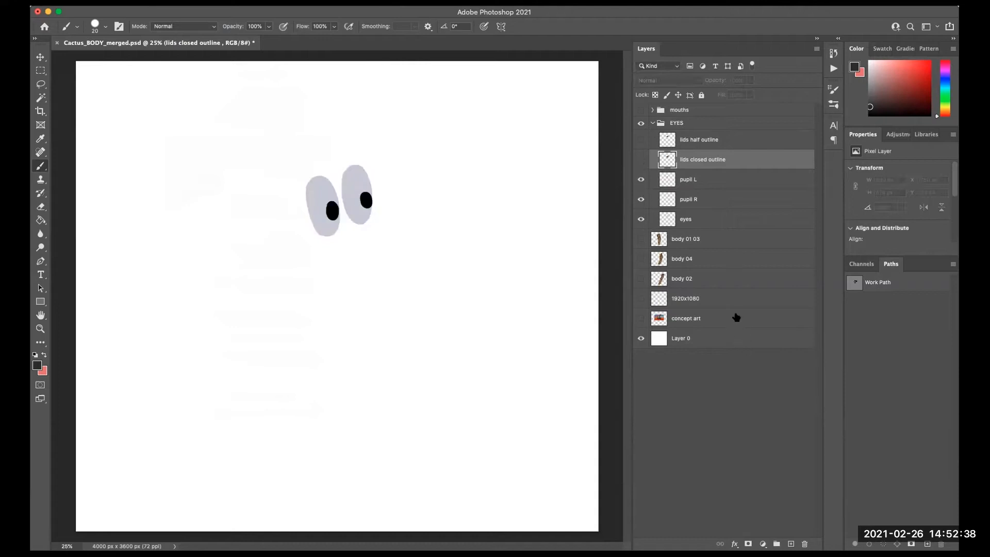
- Collapse the EYES group, show body 01 03 and the mouths group, and expand the mouths group
left_click(652, 124)
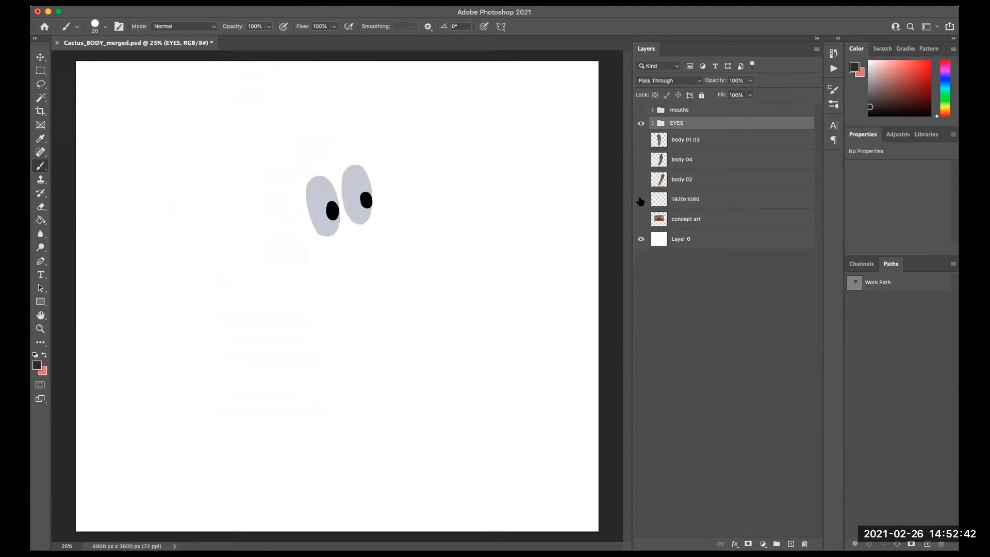
left_click(641, 139)
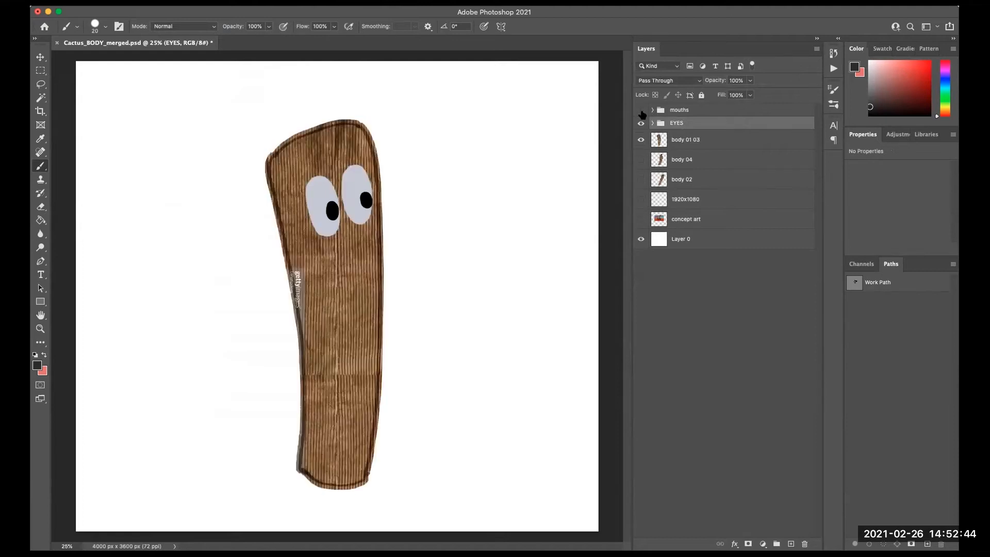
left_click(641, 110)
left_click(652, 110)
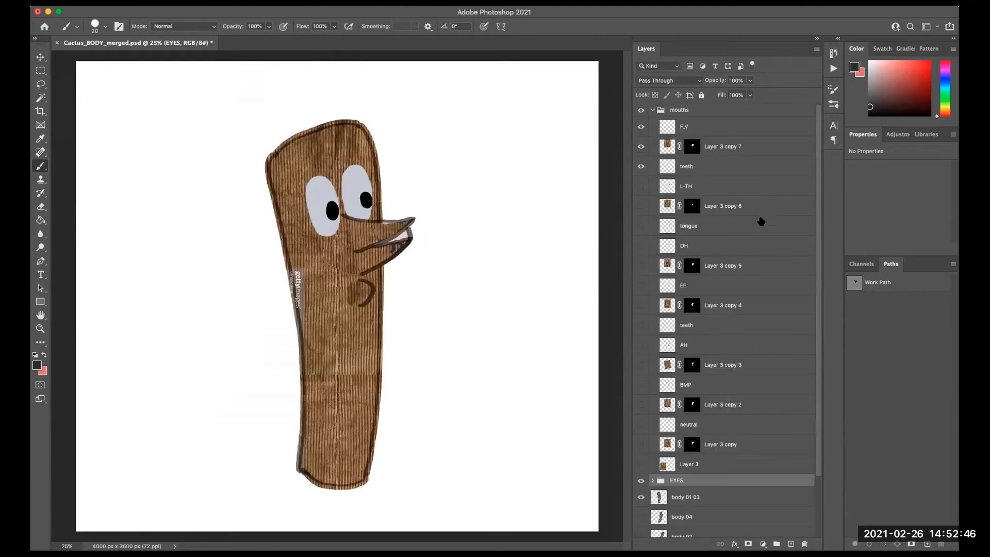
- Merge the F_V, Layer 3 copy 7 and teeth layers in the mouths group into one layer
left_click(716, 133)
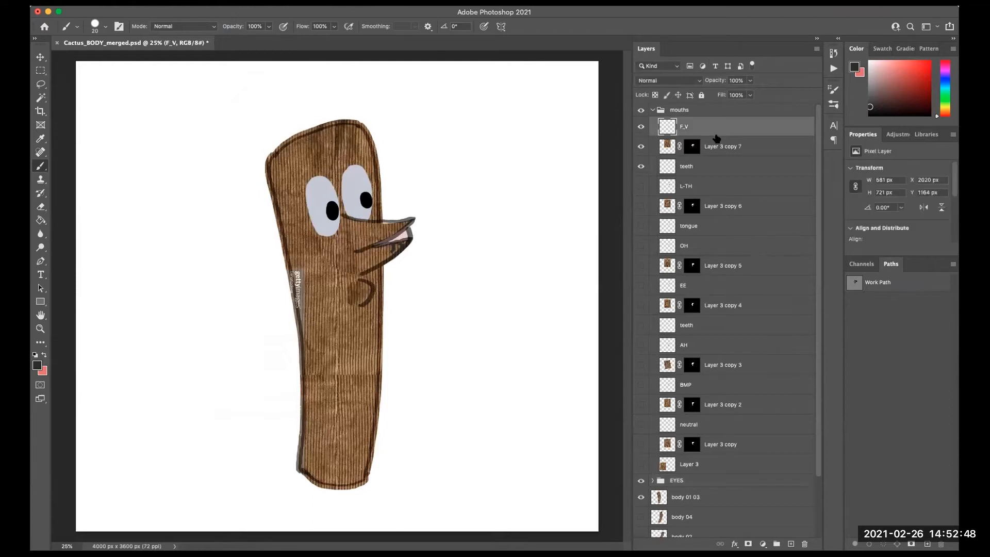
double_click(705, 167)
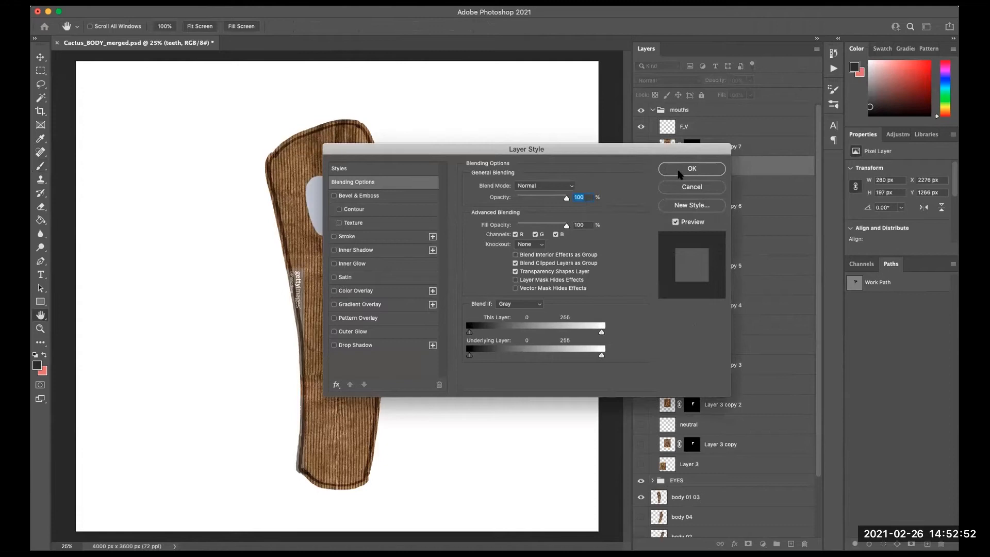
left_click(687, 187)
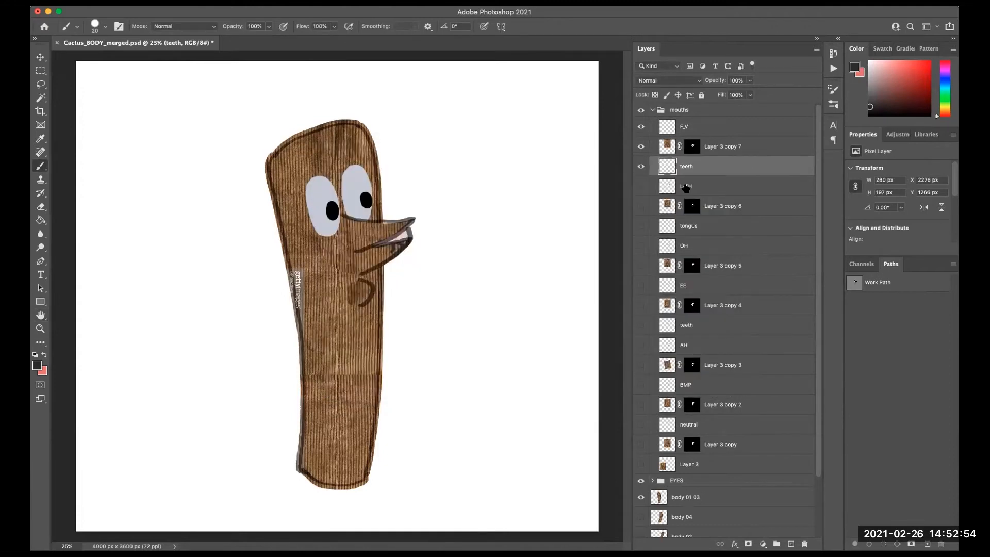
left_click(730, 132)
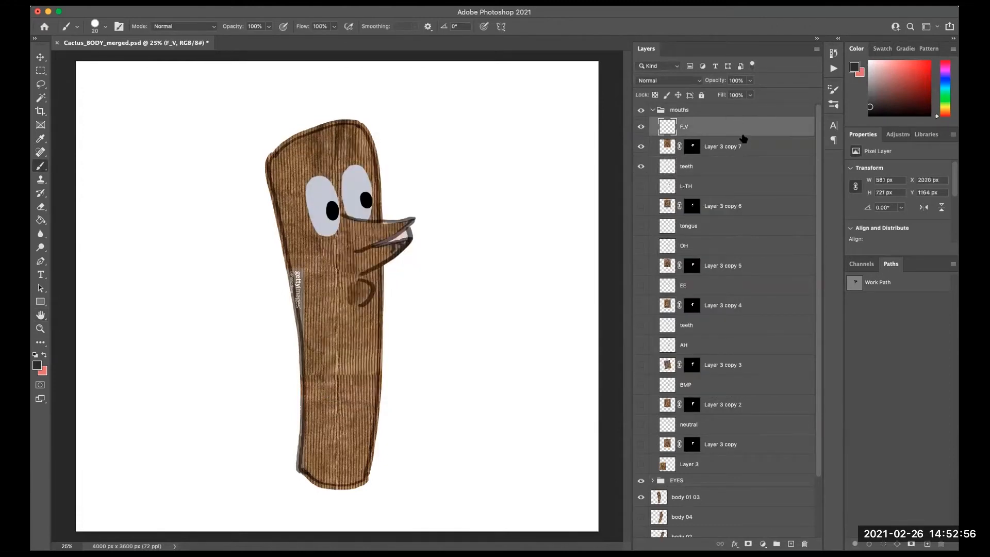
left_click(747, 150, "shift")
left_click(745, 169, "shift")
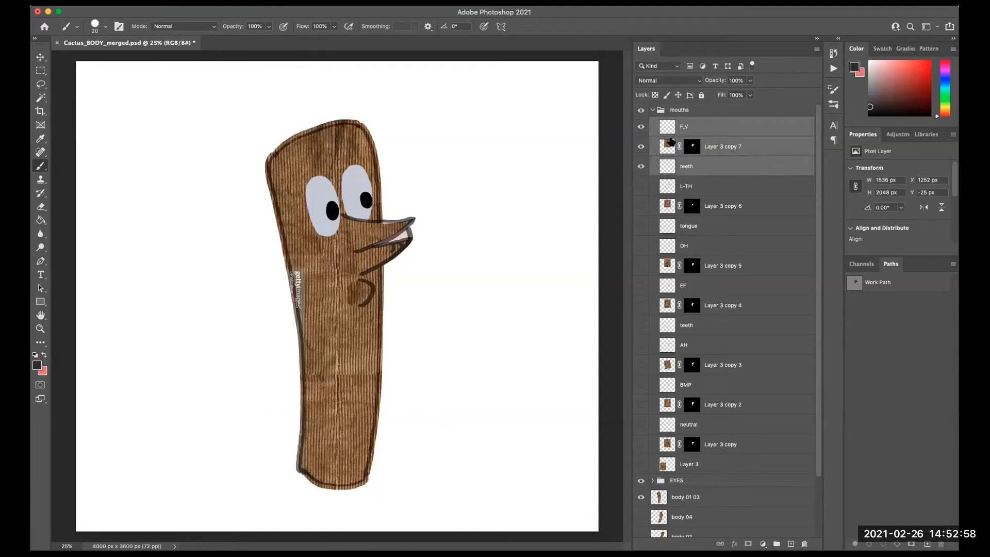
key("super+e")
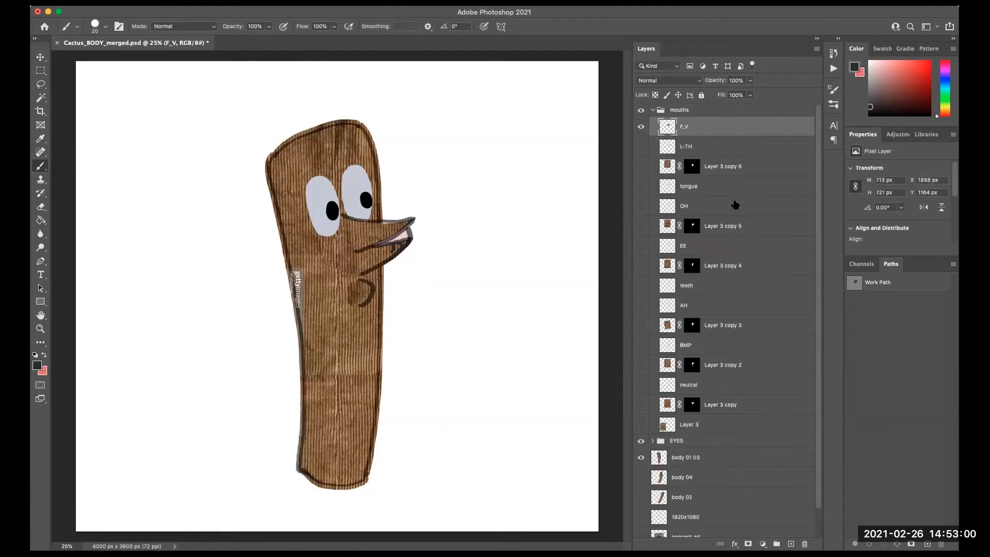
- Hide F_V, show L-TH, Layer 3 copy 6 and tongue, and merge those three layers into one
left_click(641, 127)
left_click(641, 126)
left_click(641, 127)
left_click(728, 153)
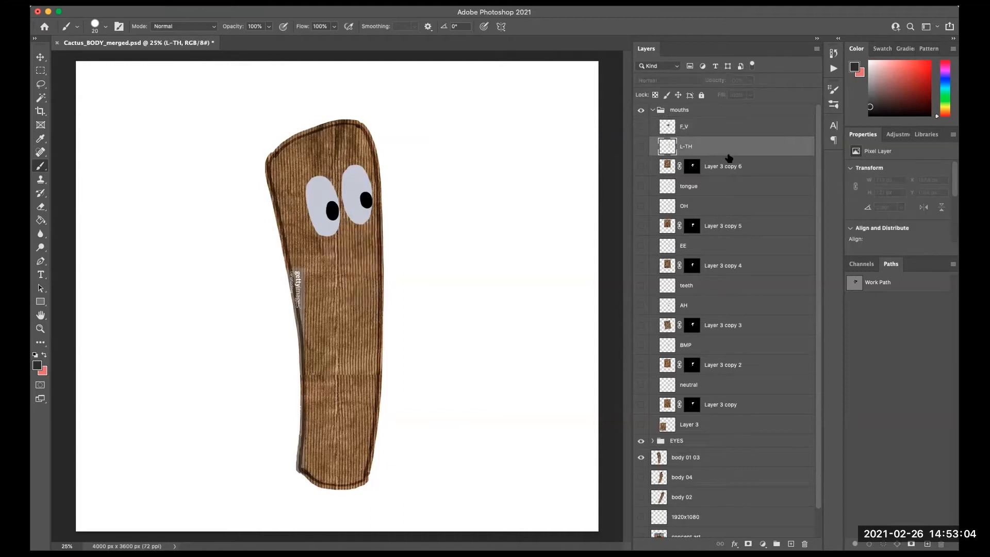
left_click(641, 146)
left_click(641, 166)
left_click(641, 186)
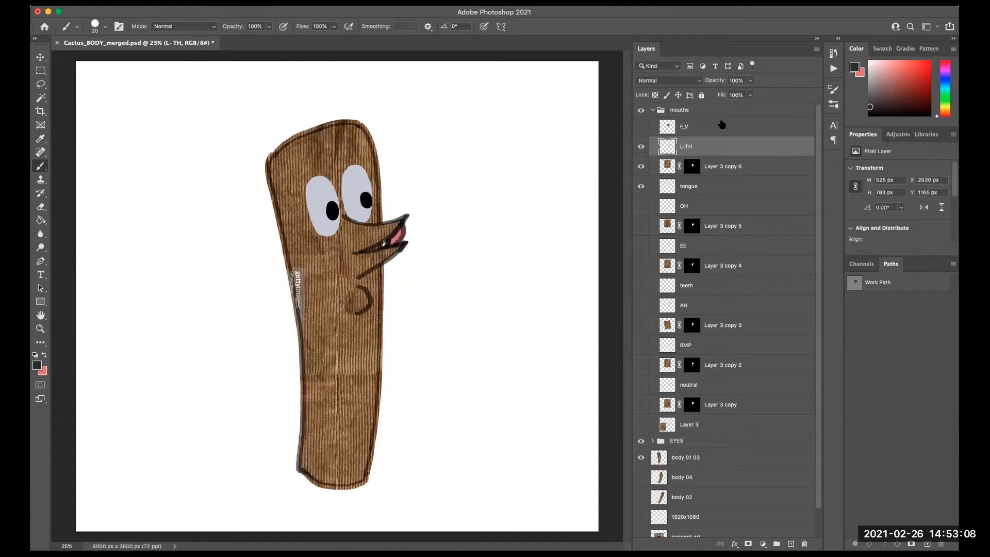
left_click(742, 166, "shift")
left_click(737, 186, "shift")
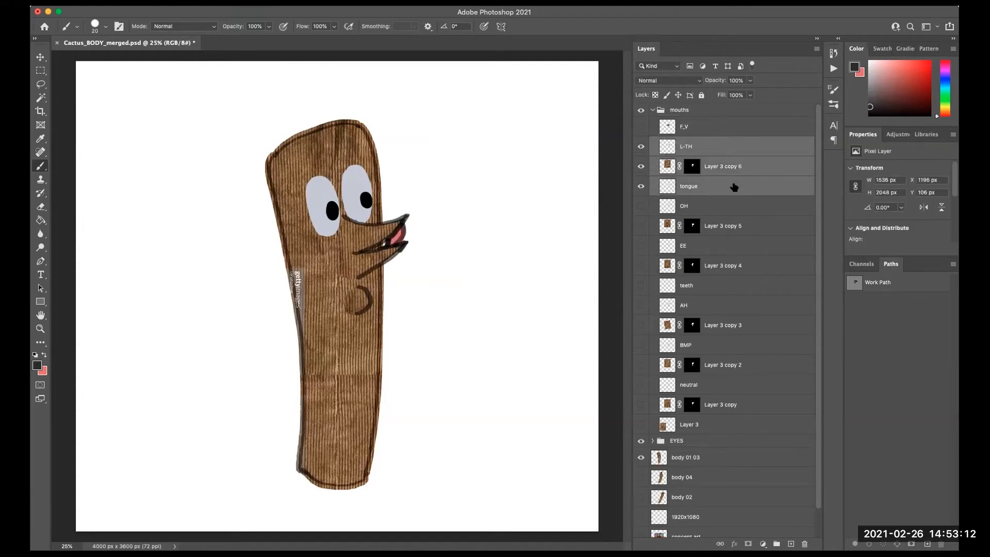
key("super+e")
- Hide L-TH, show OH and Layer 3 copy 5, and merge those two layers
left_click(640, 148)
left_click(641, 147)
left_click(642, 148)
left_click(641, 166)
left_click(703, 166)
left_click(641, 186)
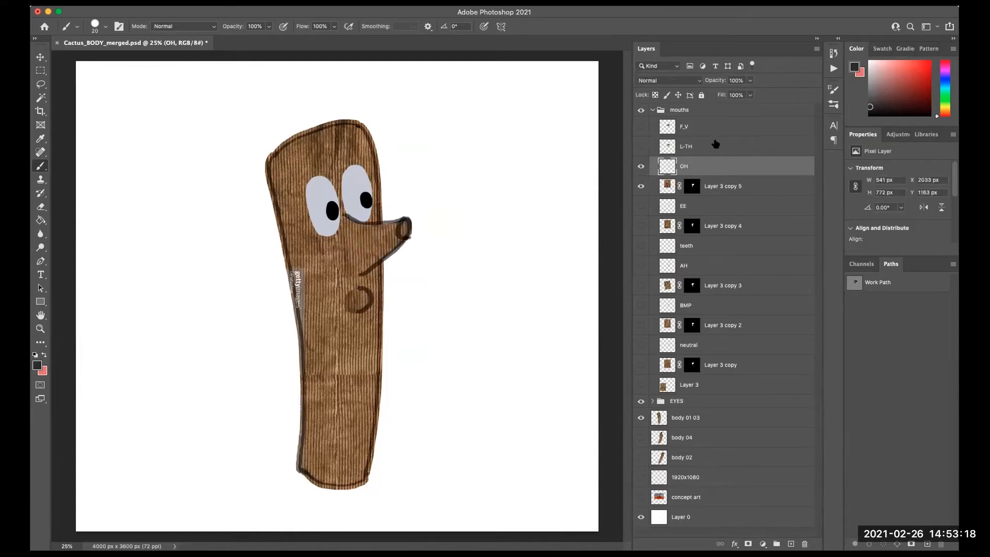
left_click(738, 187, "shift")
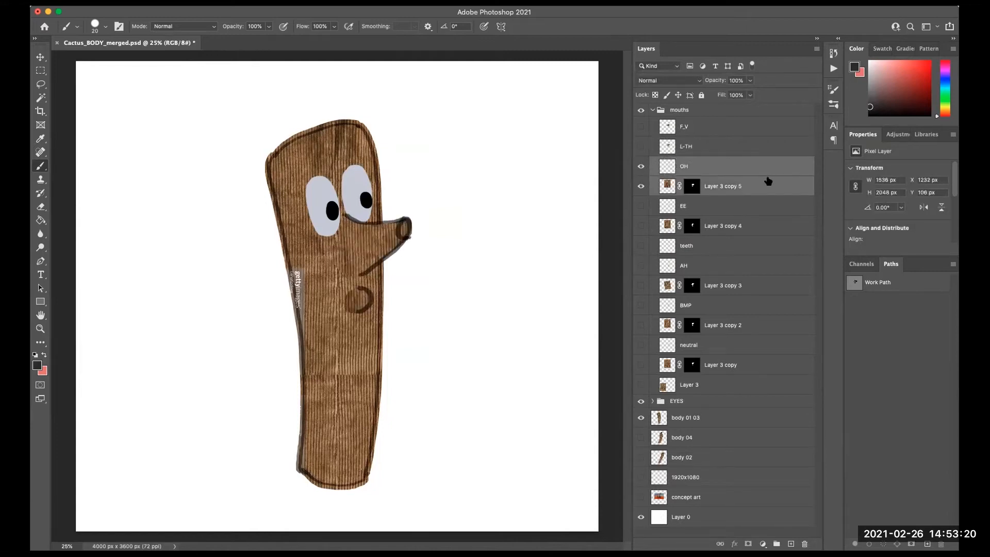
key("ctrl+e")
- Hide OH, show EE, Layer 3 copy 4 and teeth, and merge the three layers
left_click(641, 166)
left_click(641, 166)
left_click(641, 166)
left_click(640, 186)
left_click(713, 188)
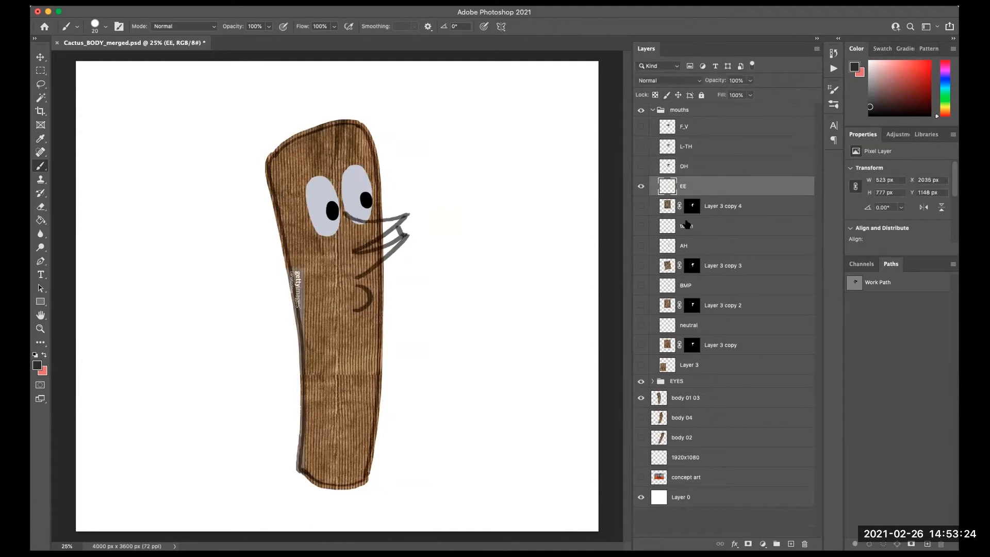
left_click(641, 205)
left_click(641, 226)
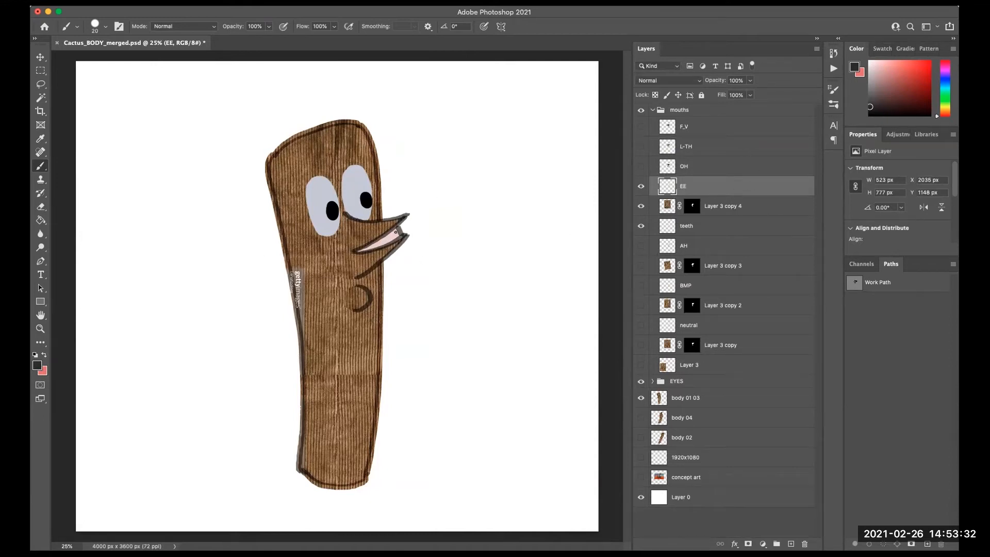
left_click_drag(368, 251, 403, 238)
left_click(715, 208, "shift")
left_click(722, 223, "shift")
left_click(189, 2)
left_click(239, 383)
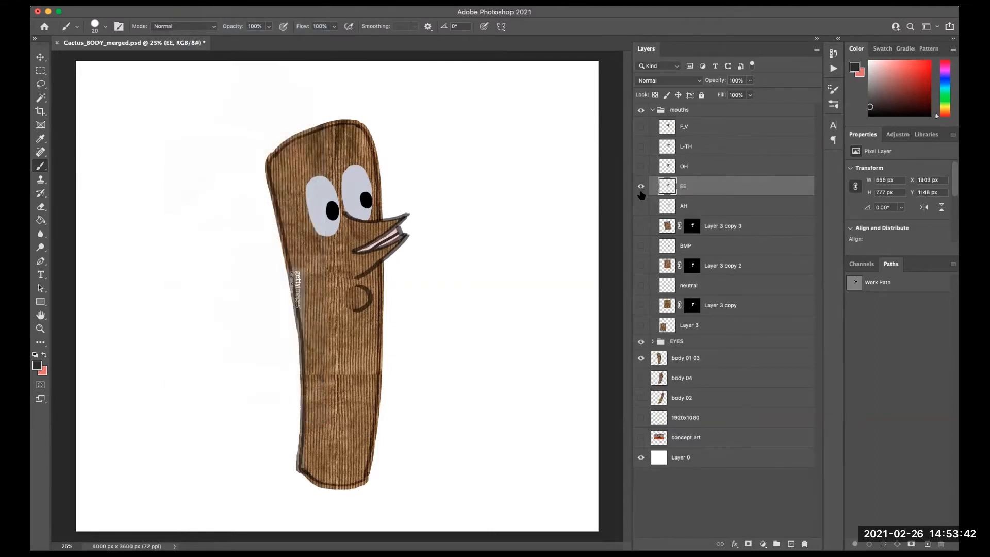
- Hide EE, show AH and Layer 3 copy 3, and merge those two layers
left_click(641, 188)
left_click(641, 206)
left_click(640, 225)
left_click(722, 206)
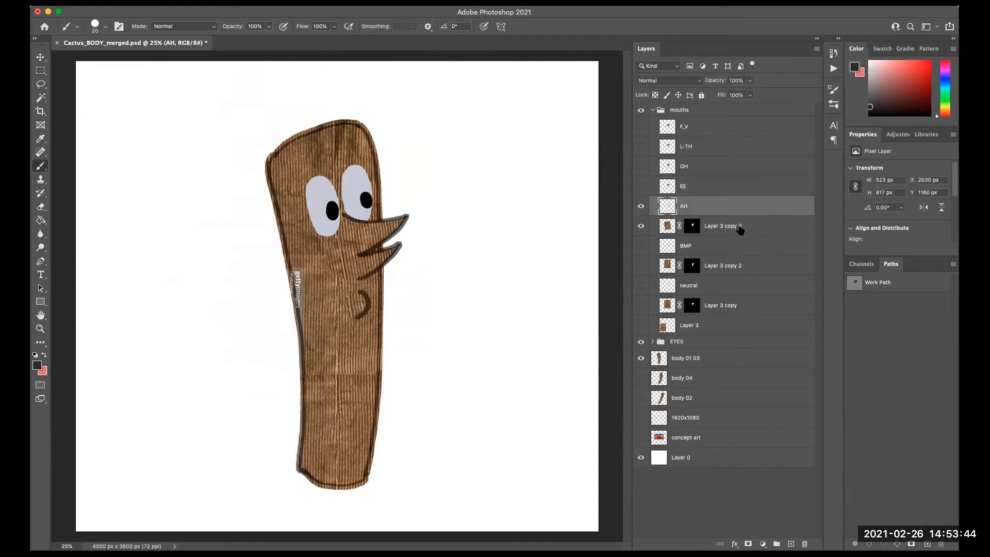
left_click(727, 225, "shift")
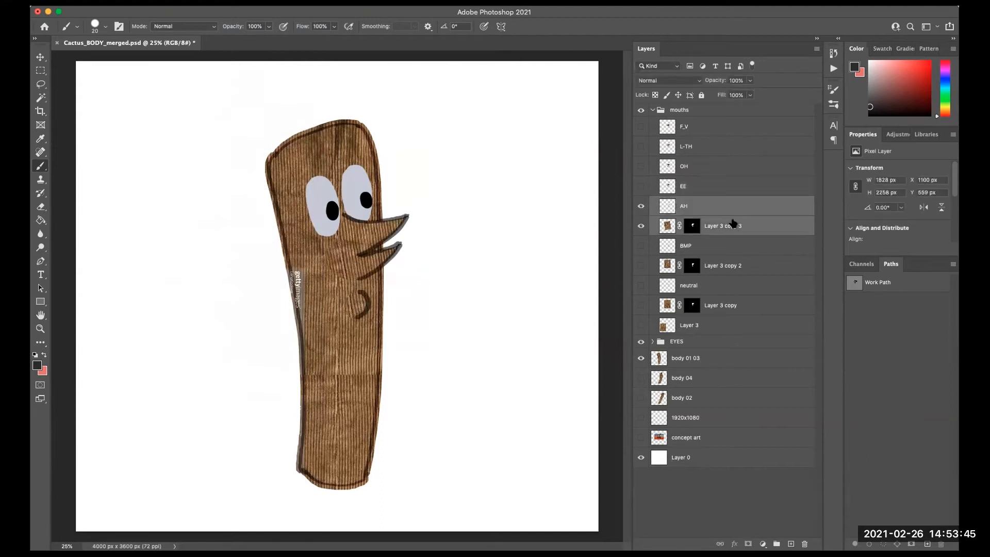
left_click(184, 7)
left_click(256, 381)
- Hide AH, show Layer 3 copy 2 and select it with the BMP layer hidden
left_click(640, 206)
left_click(641, 225)
left_click(641, 245)
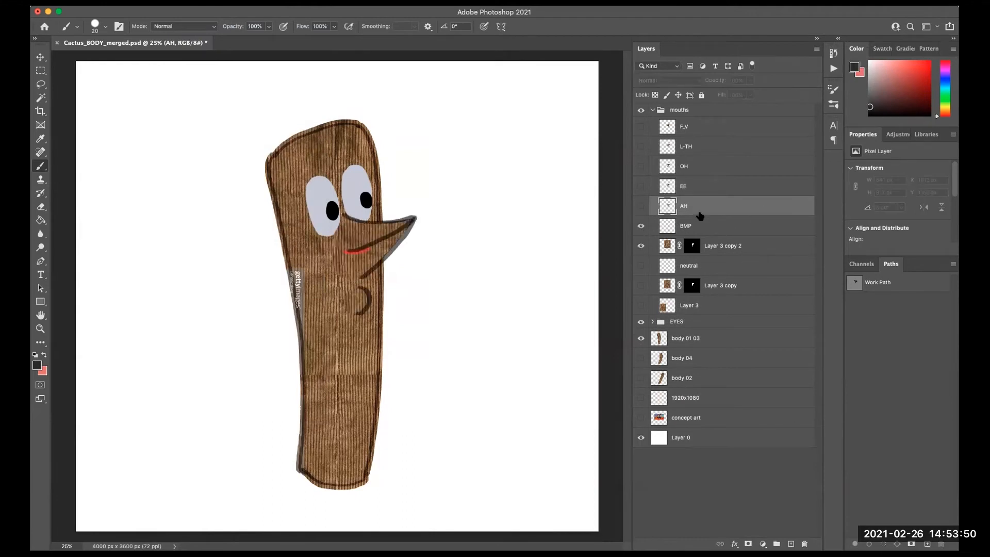
left_click(698, 230)
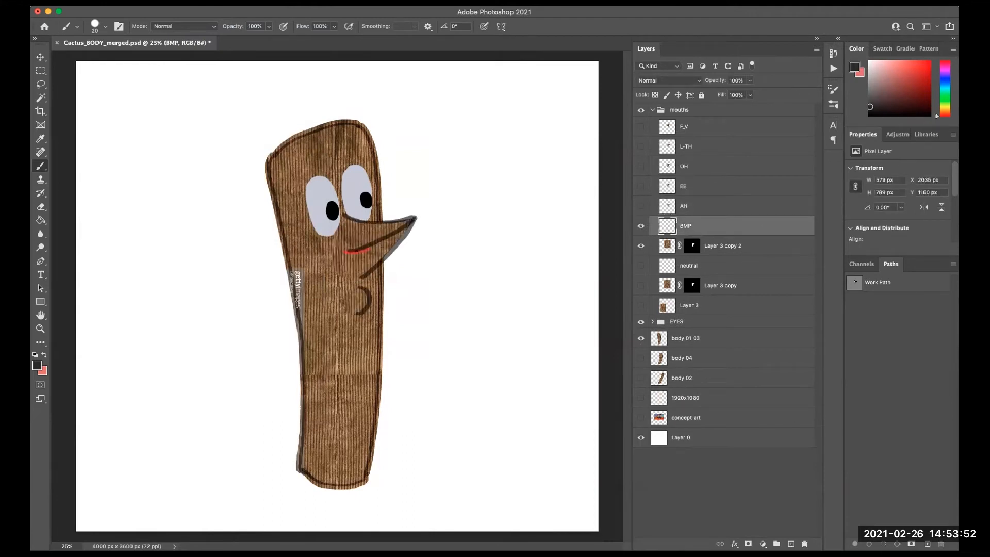
key("e")
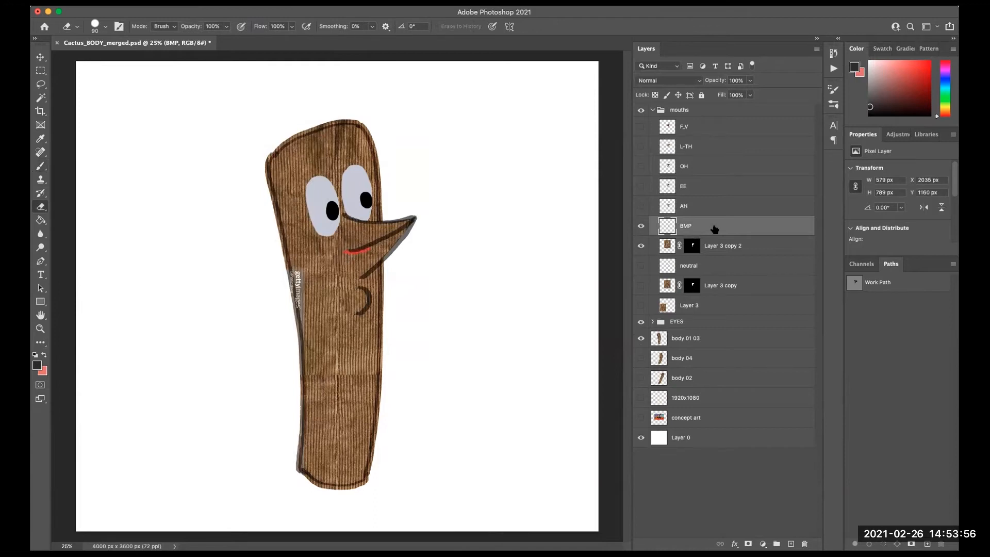
left_click(641, 226)
left_click(640, 227)
left_click(666, 247)
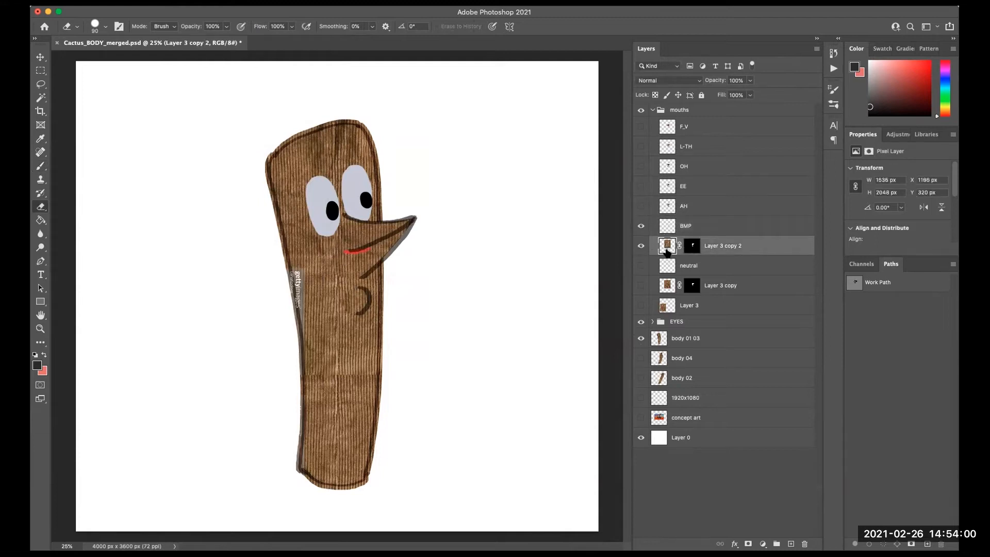
left_click(641, 227)
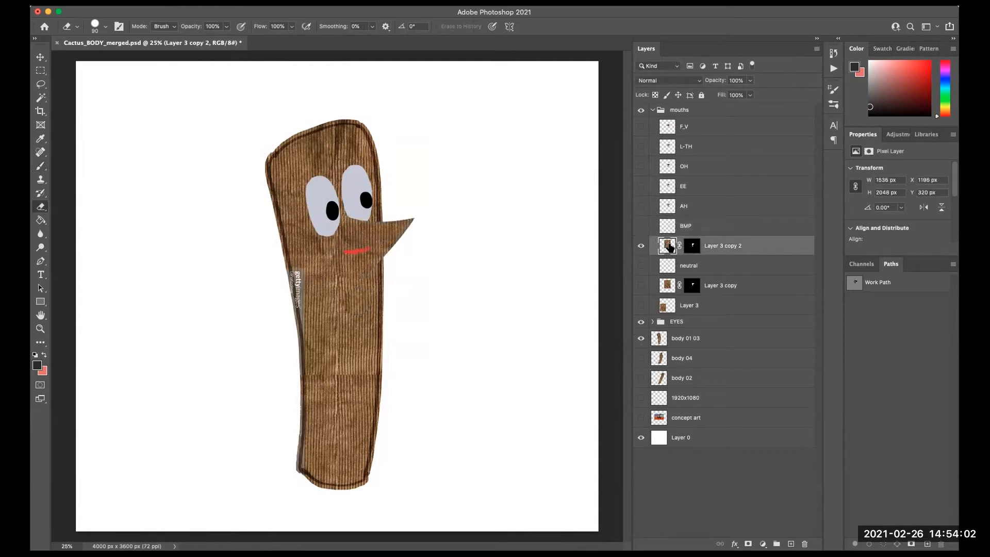
- Clone-stamp over the red lip mark on Layer 3 copy 2 using an enlarged brush
left_click(41, 179)
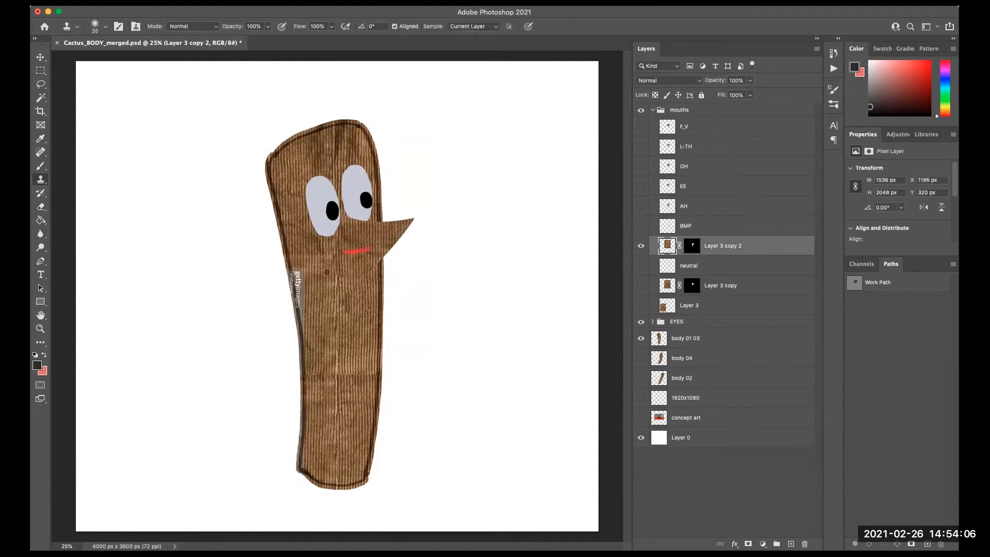
key("bracketright")
key("bracketright")
key("bracketright")
key("bracketright")
key("bracketright")
key("bracketright")
left_click(354, 277, "alt")
left_click_drag(351, 250, 363, 252)
- Show BMP again and merge BMP with Layer 3 copy 2
left_click(641, 266)
left_click(641, 266)
left_click(640, 225)
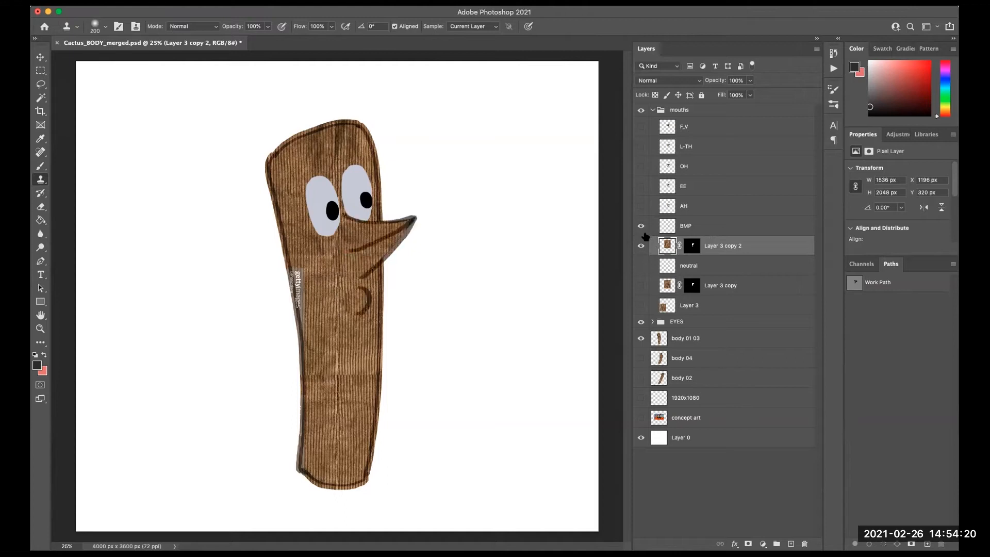
key("v")
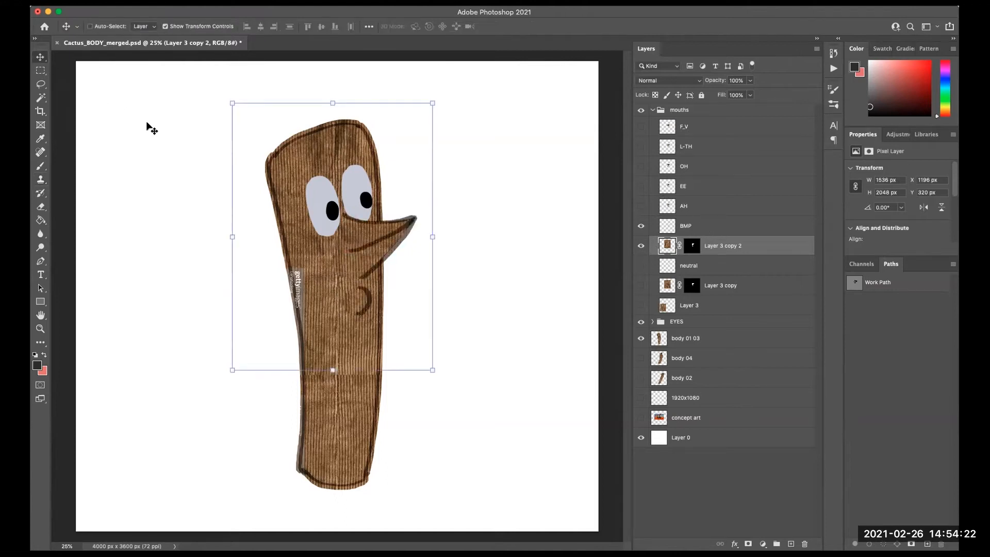
left_click(714, 228)
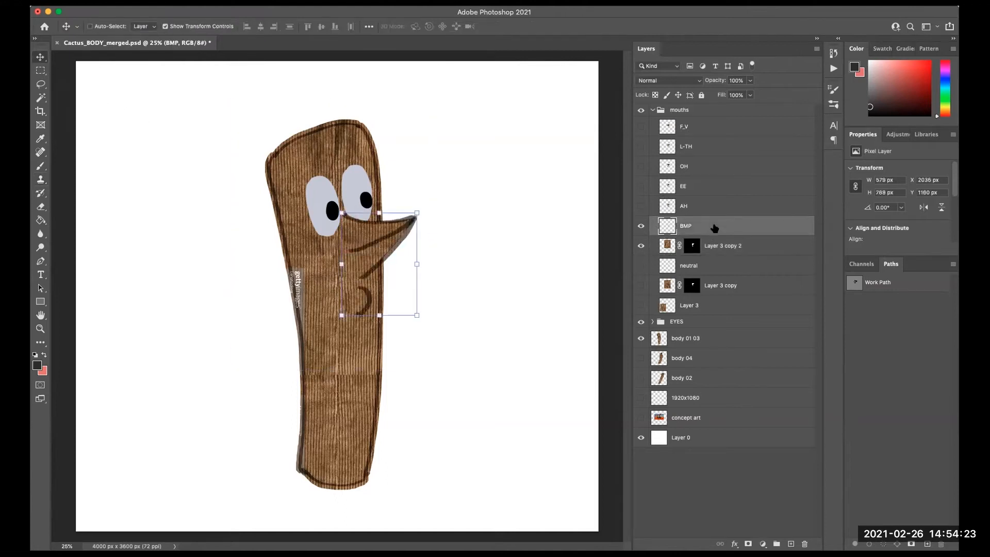
left_click(725, 249, "shift")
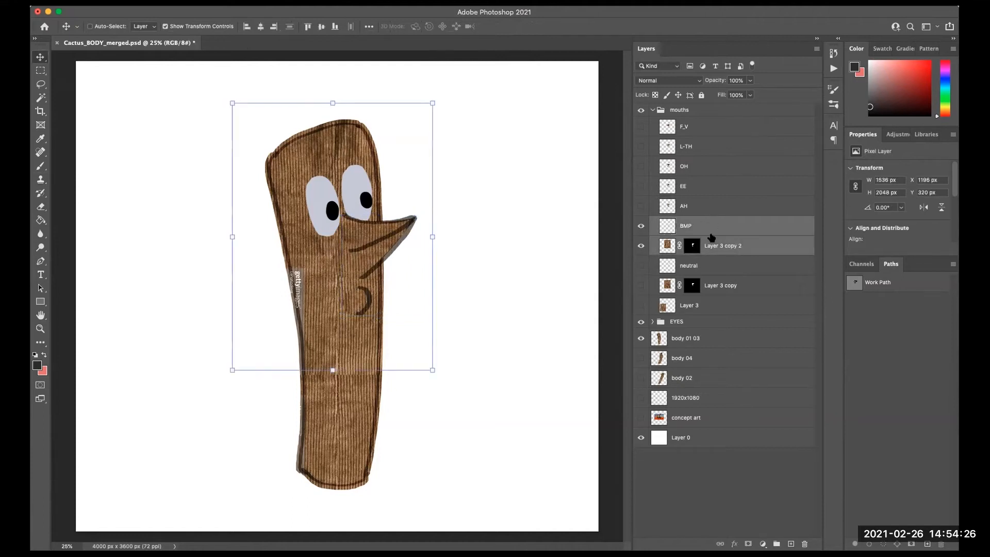
left_click(183, 2)
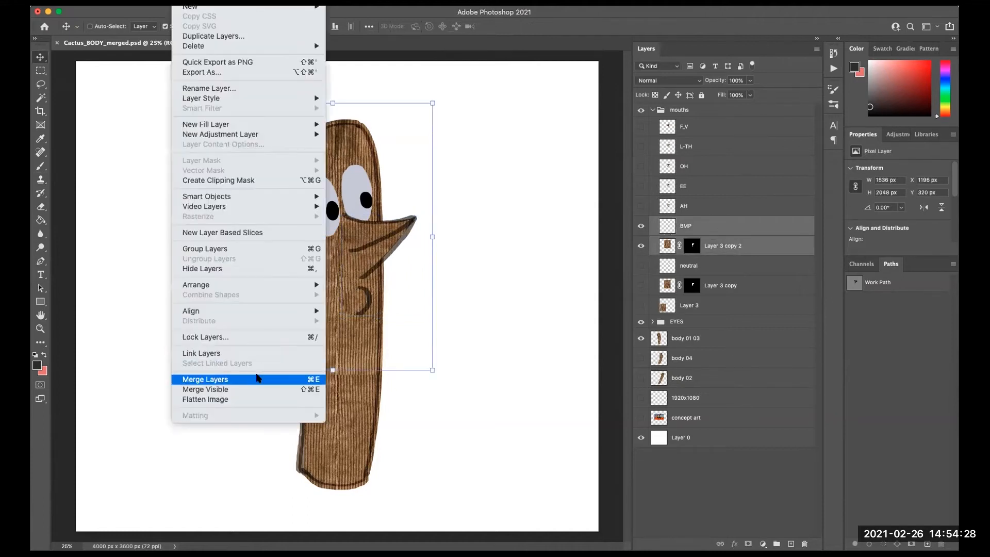
left_click(258, 379)
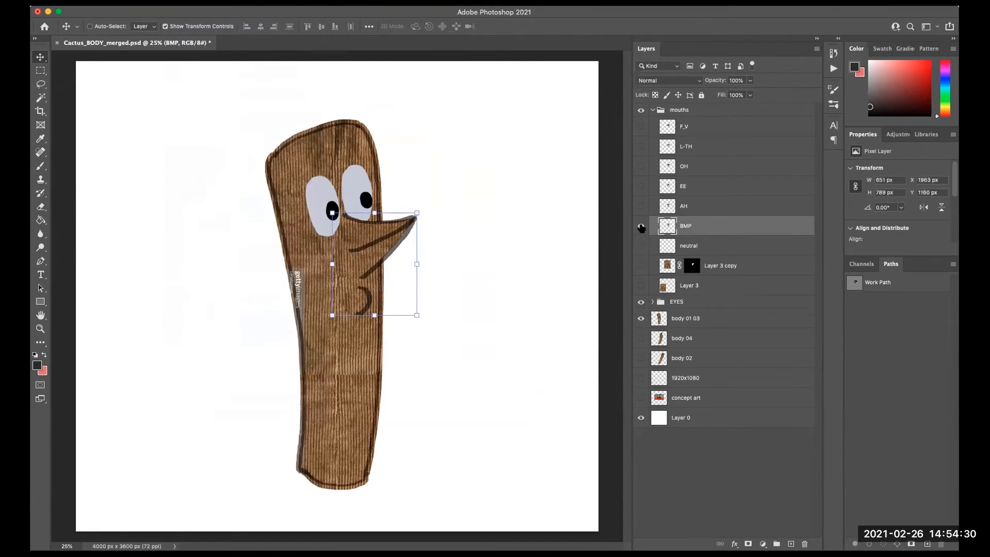
- Hide BMP, show neutral and Layer 3 copy, and merge those two layers
left_click(641, 228)
left_click(641, 246)
left_click(642, 266)
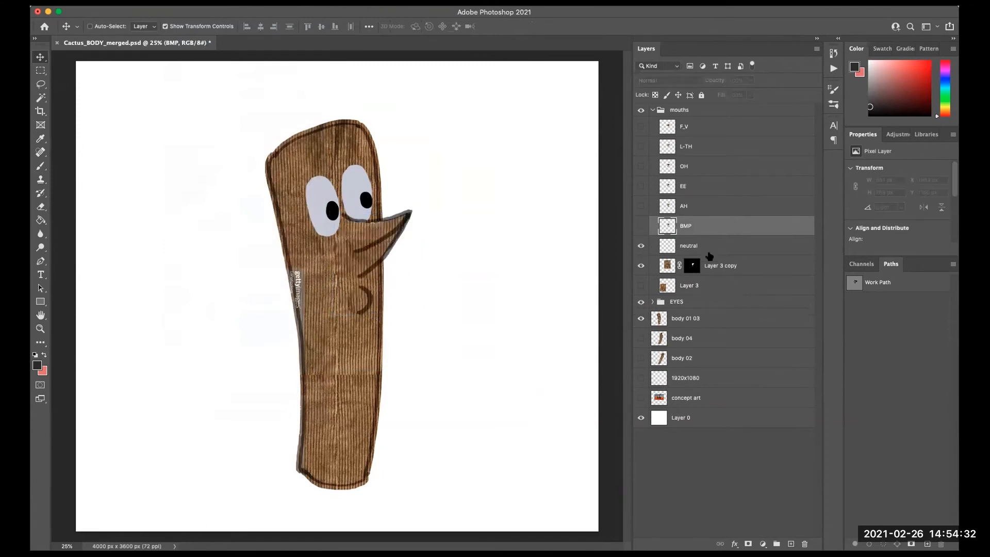
left_click(726, 250)
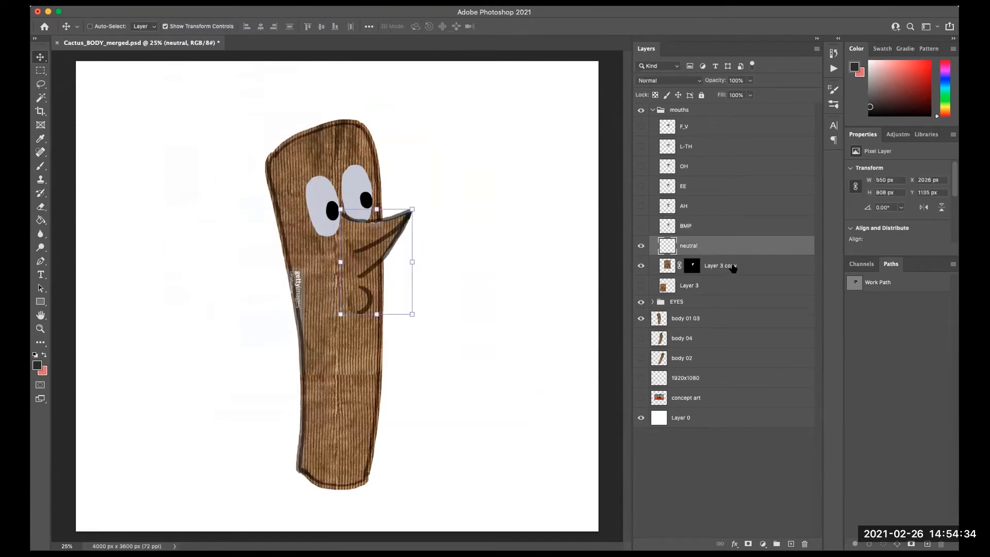
left_click(736, 265, "shift")
left_click(229, 15)
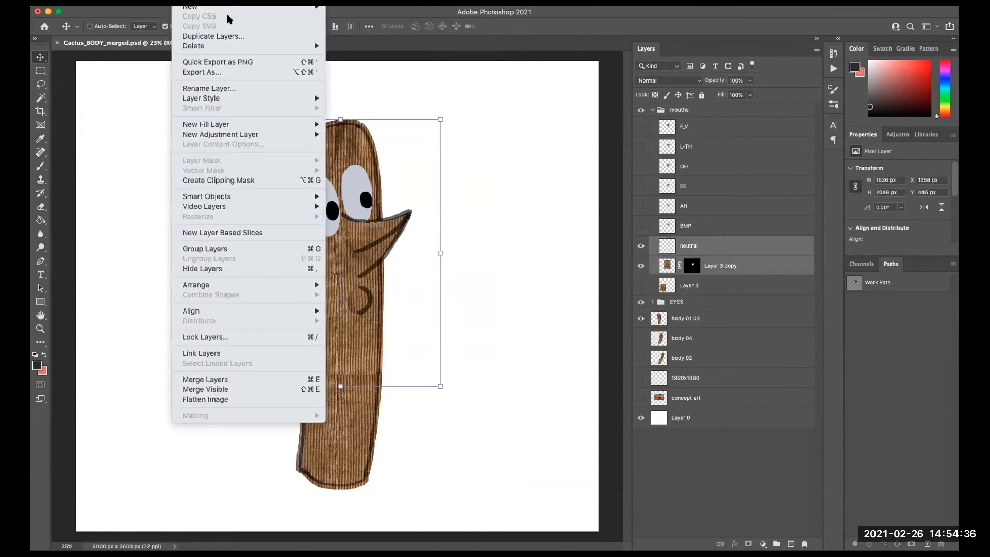
left_click(273, 379)
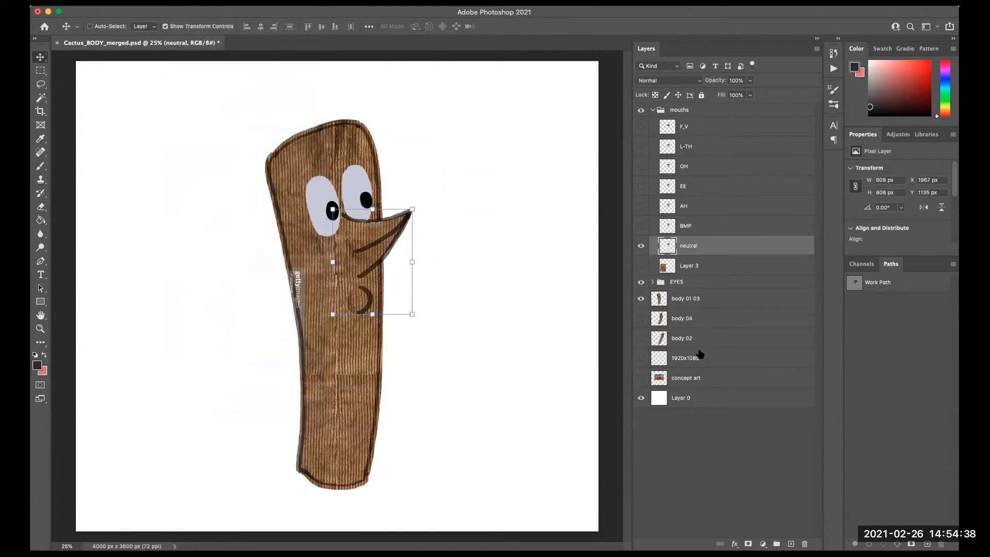
- Delete the leftover Layer 3 from the mouths group
left_click(707, 265)
left_click(641, 265)
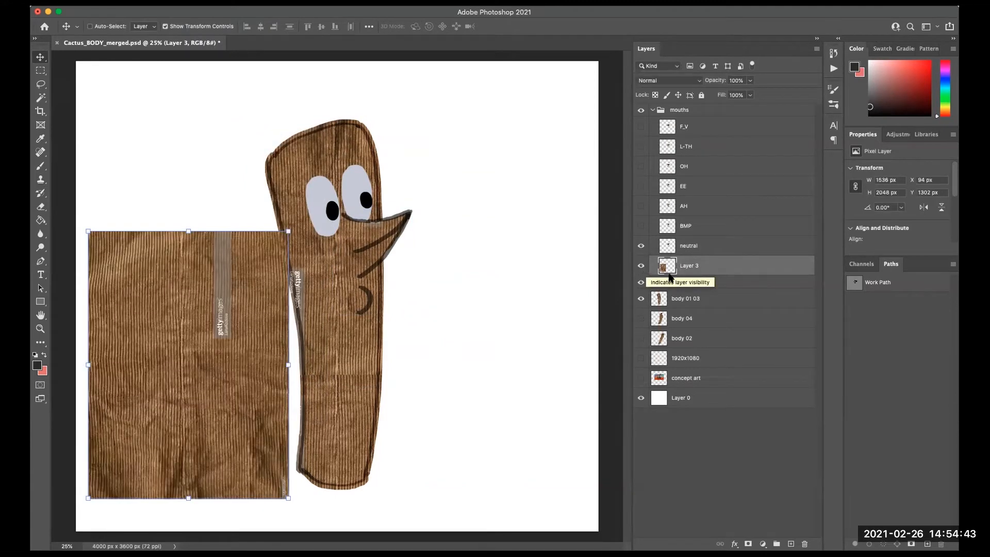
left_click(641, 266)
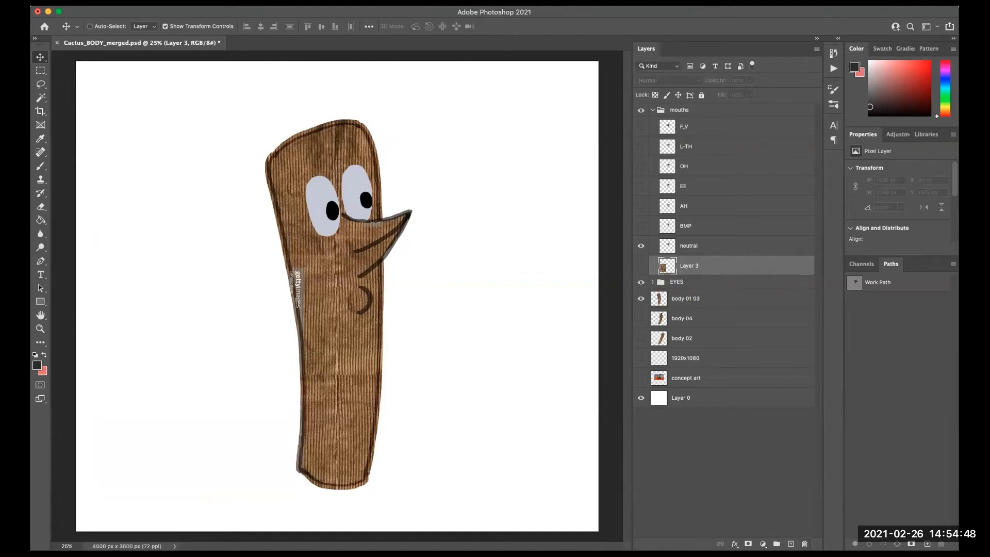
key("Delete")
left_click(603, 181)
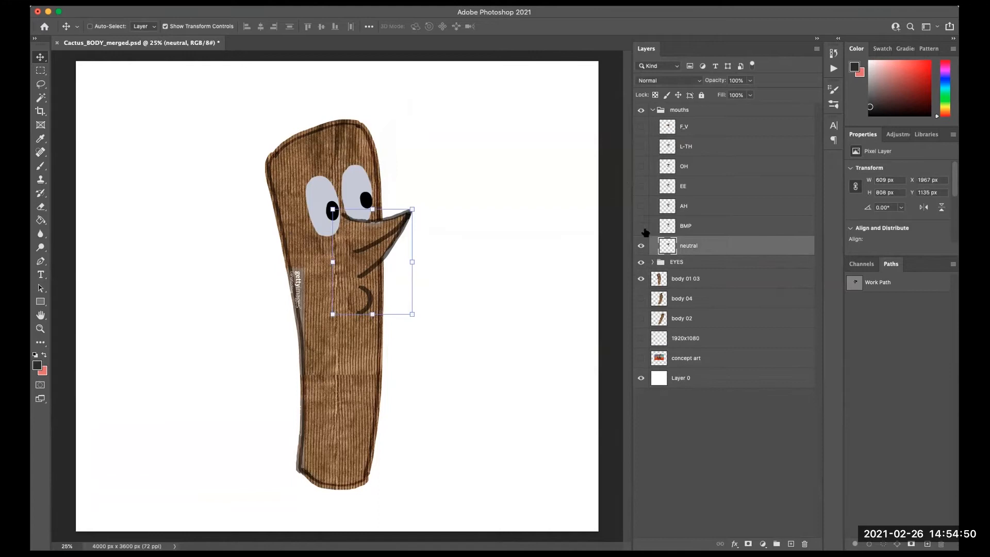
- Collapse the mouths group and save the document
left_click(654, 446)
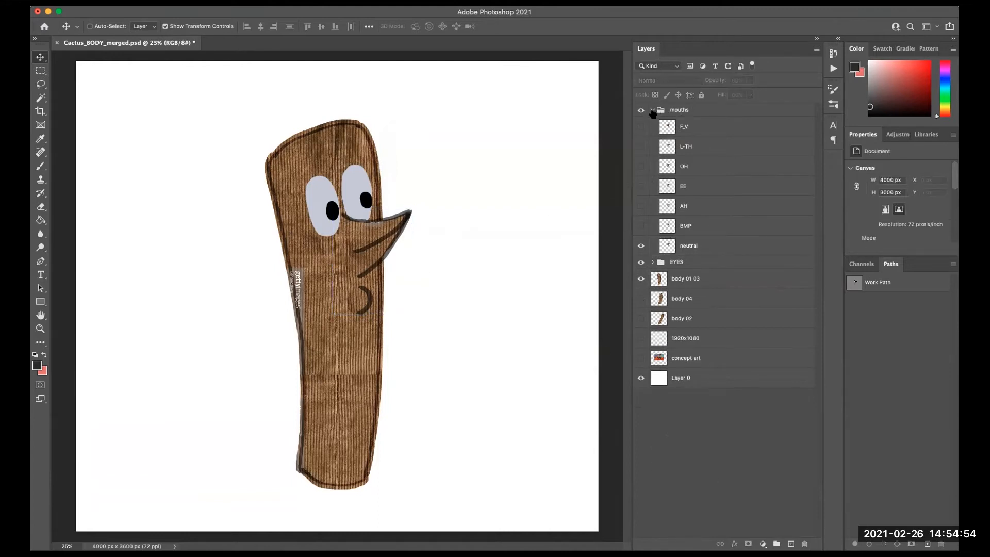
left_click(652, 110)
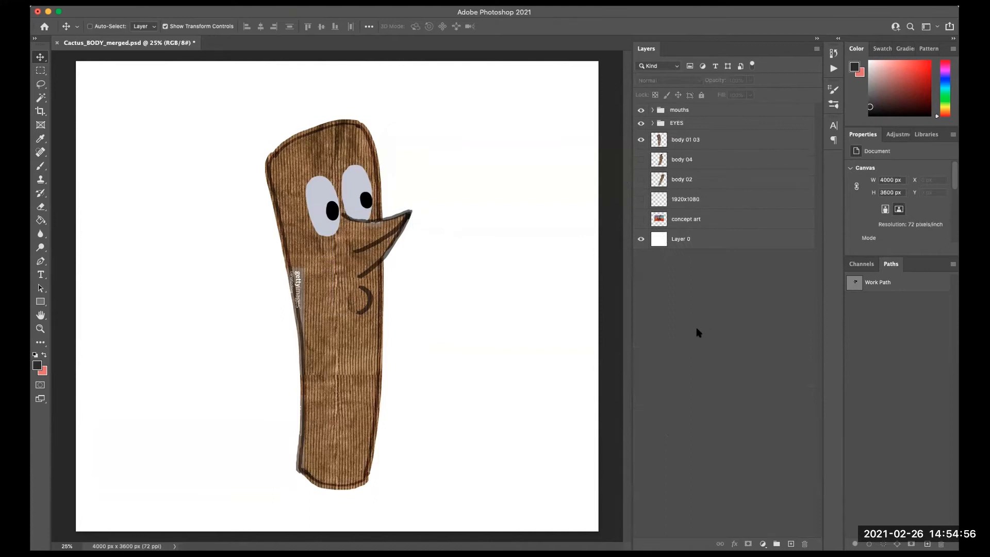
left_click(140, 6)
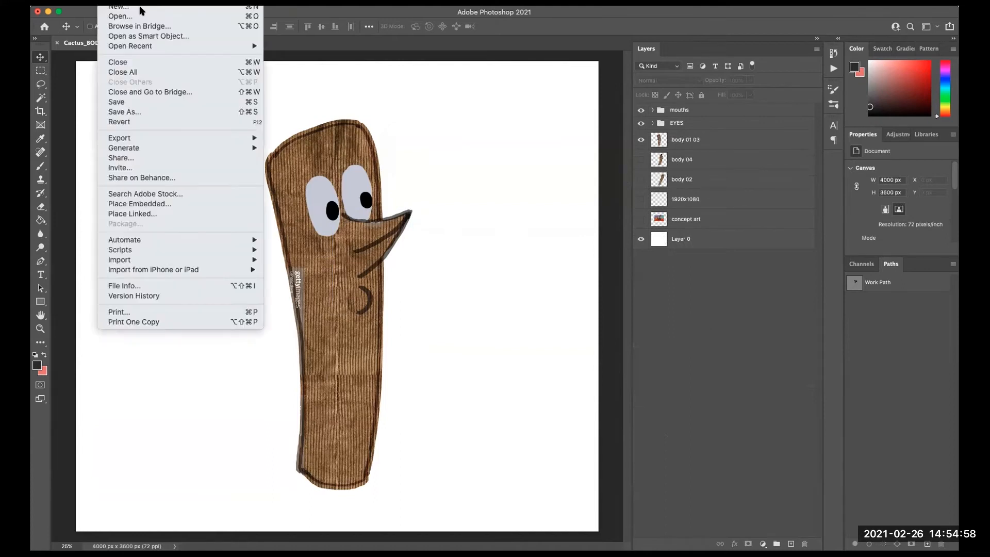
left_click(143, 102)
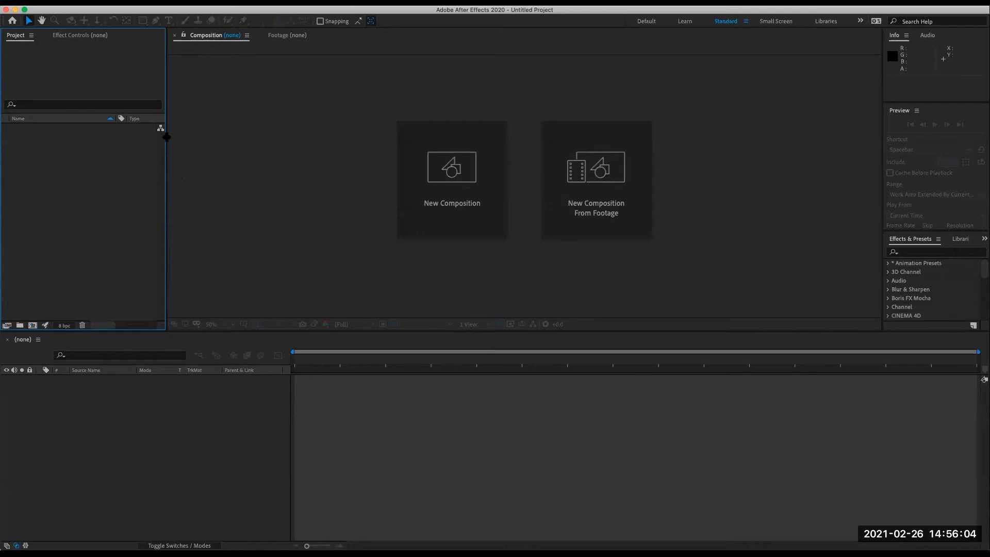
left_click(200, 466)
left_click(194, 257)
left_click(121, 286)
left_click(175, 451)
left_click(213, 240)
left_click(118, 232)
left_click(195, 464)
left_click(240, 272)
left_click(94, 237)
left_click(243, 190)
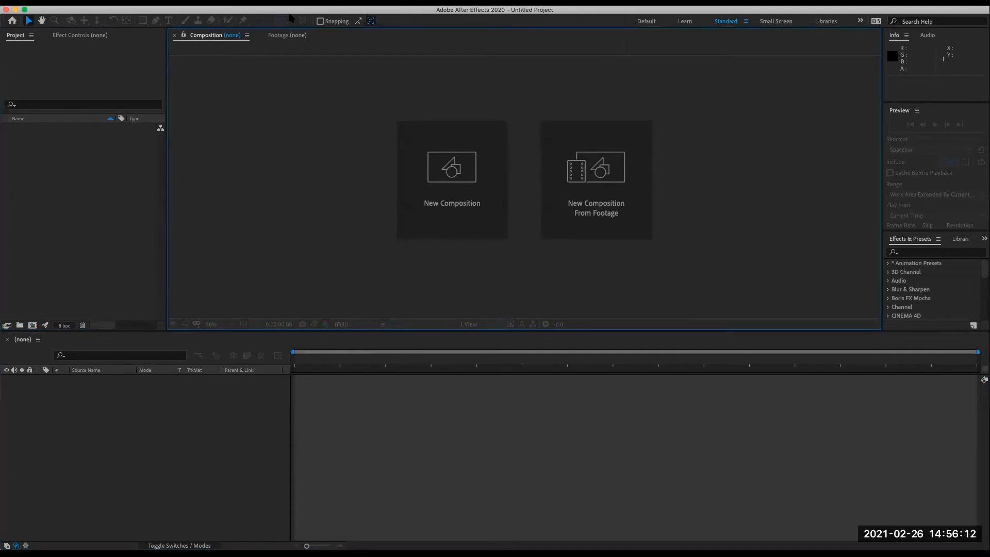
left_click(279, 35)
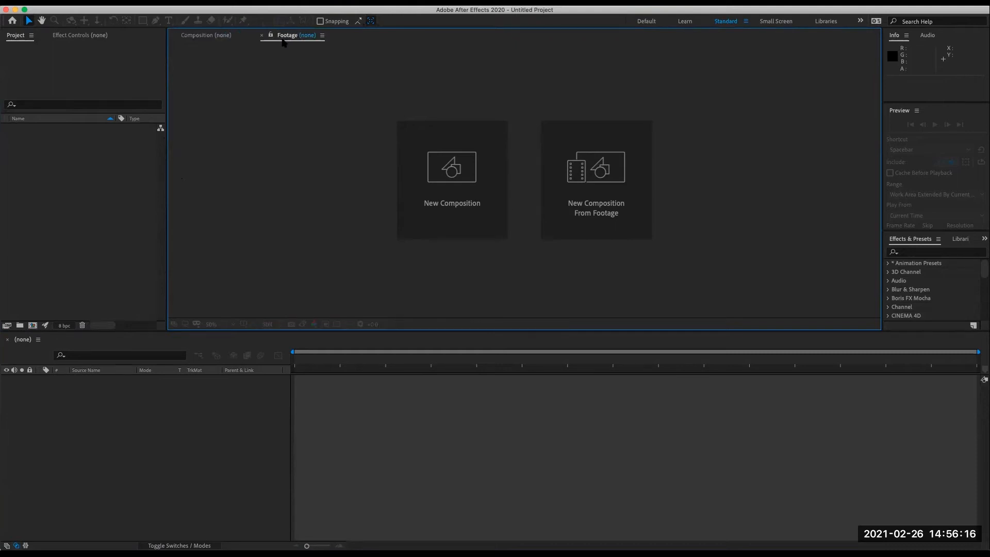
- Create a new composition named Sc004_MAIN using the HDTV 1080 24 preset at 24 frames per second
left_click(211, 35)
left_click(196, 431)
left_click(71, 239)
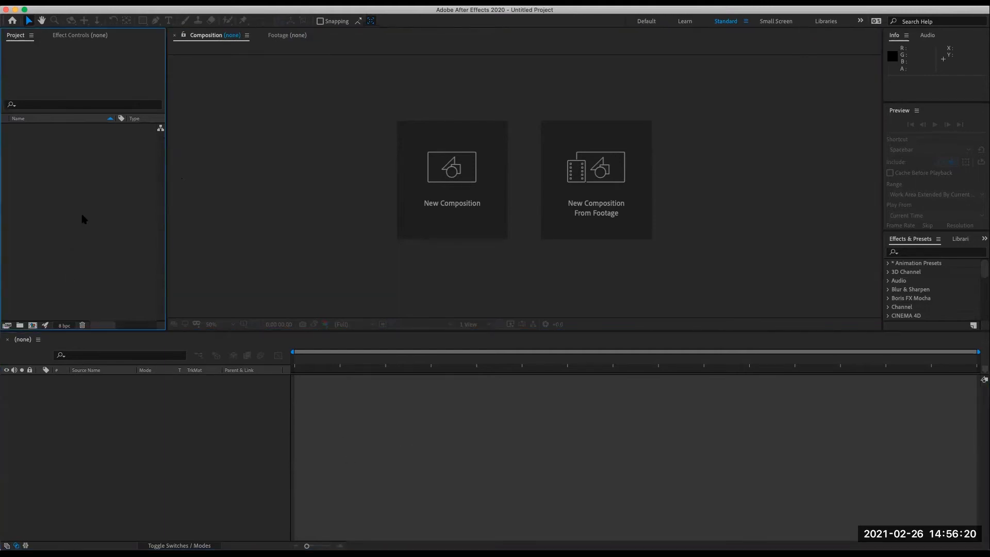
left_click(33, 325)
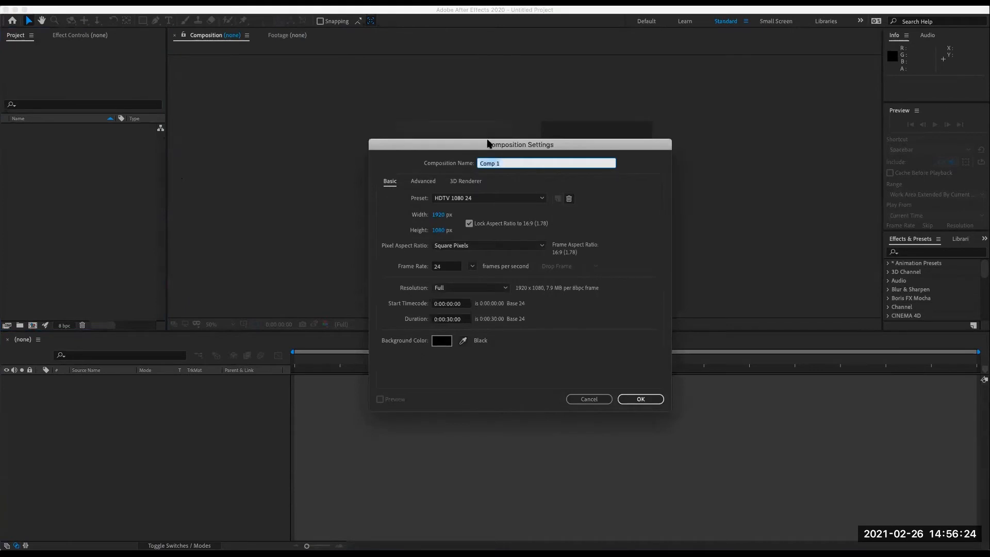
type("Sc004_MAIN")
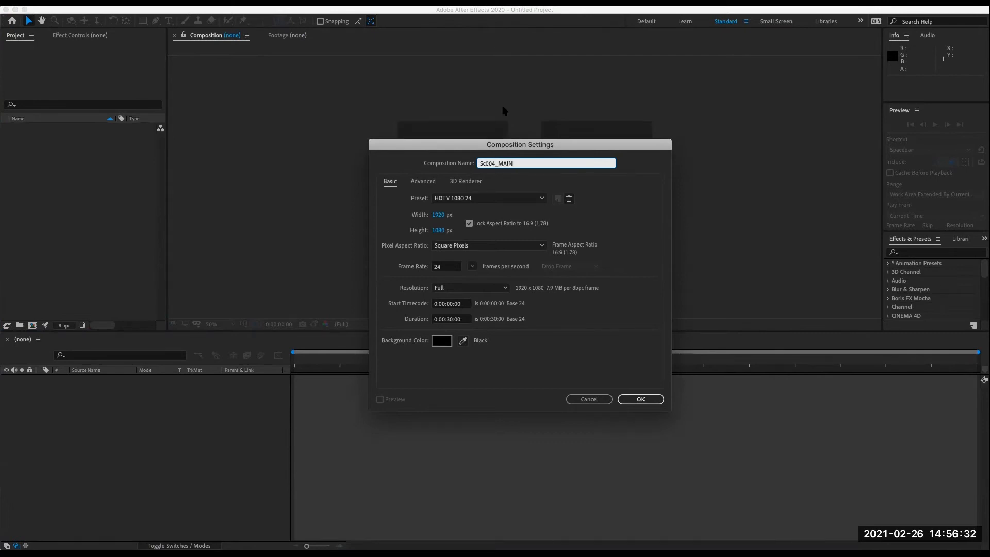
left_click(539, 199)
key("Escape")
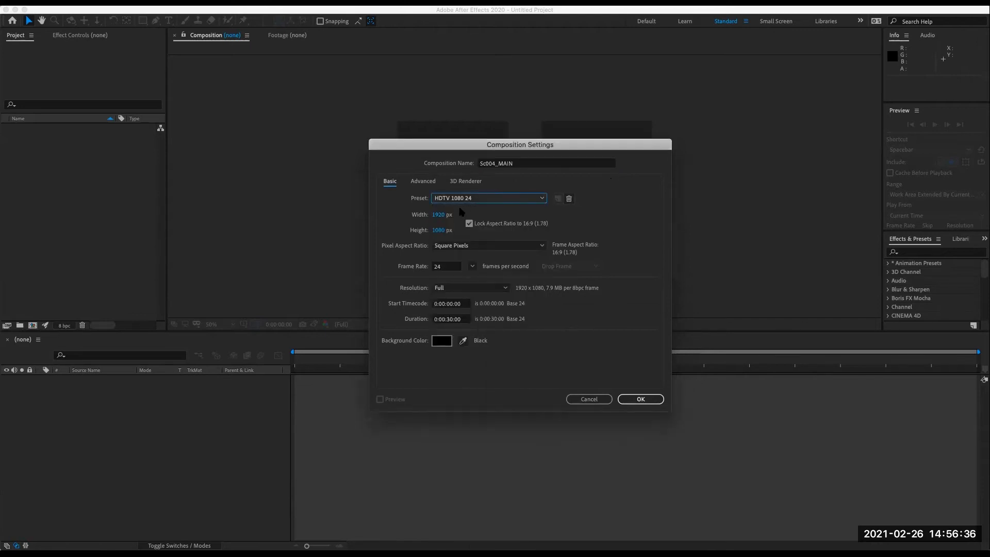
left_click(438, 267)
left_click(613, 271)
left_click(635, 396)
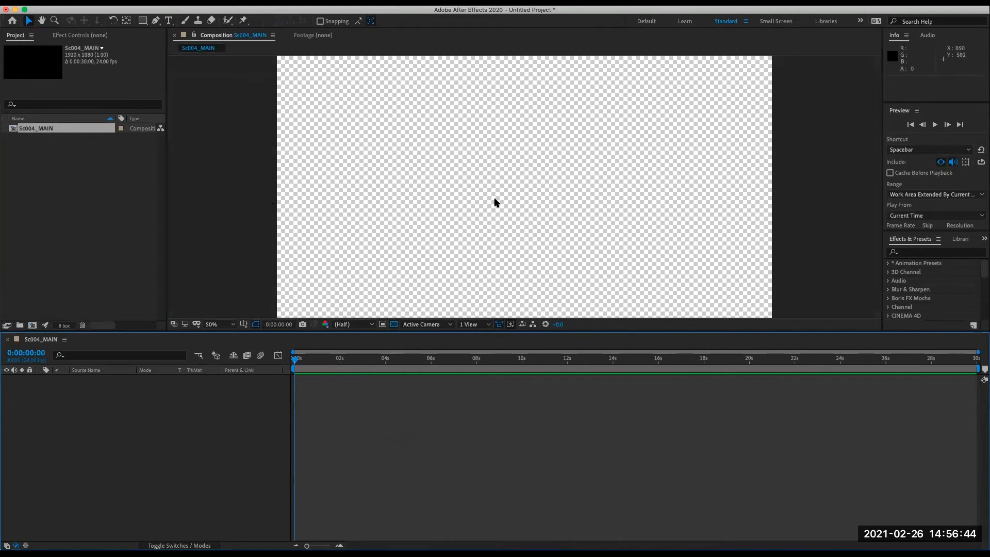
key("comma")
key("period")
key("comma")
key("period")
key("comma")
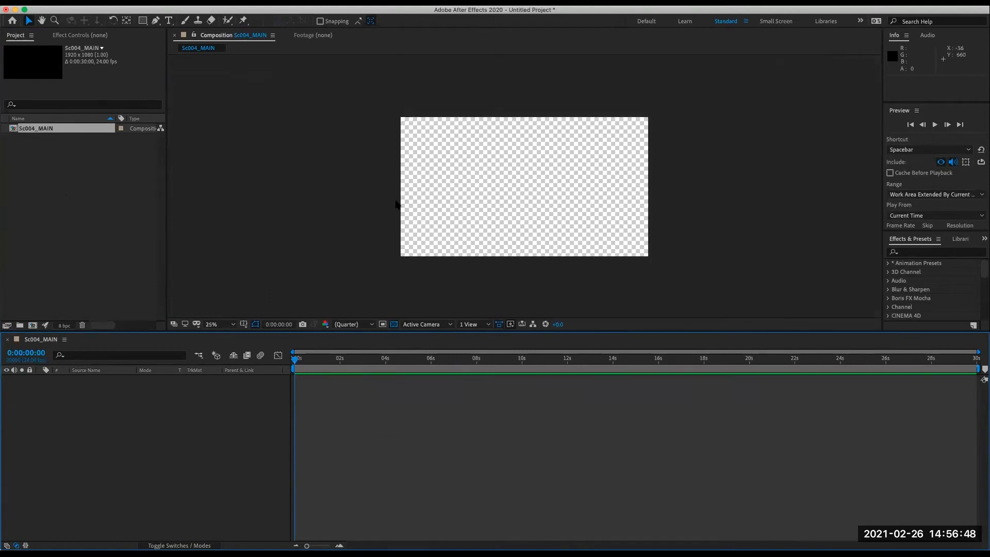
key("period")
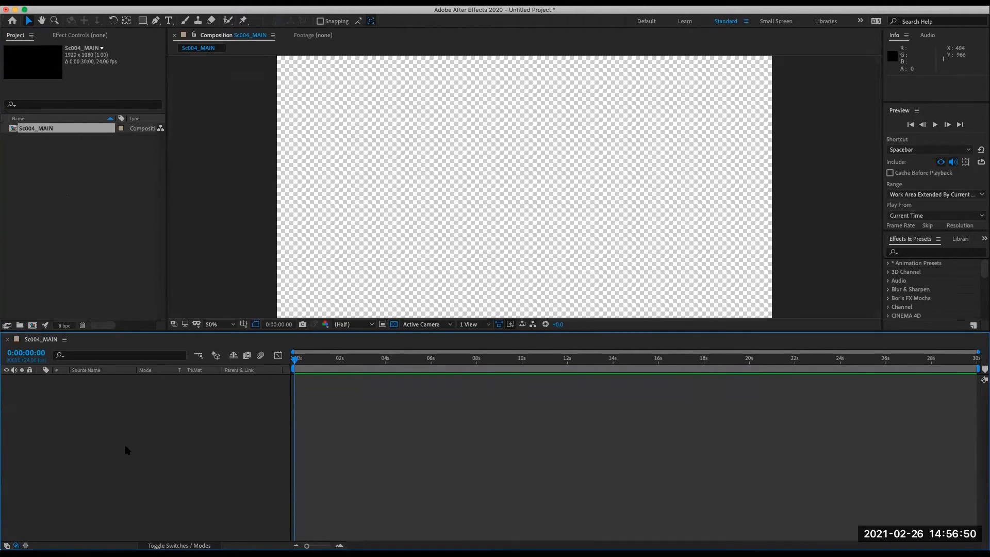
left_click(32, 228)
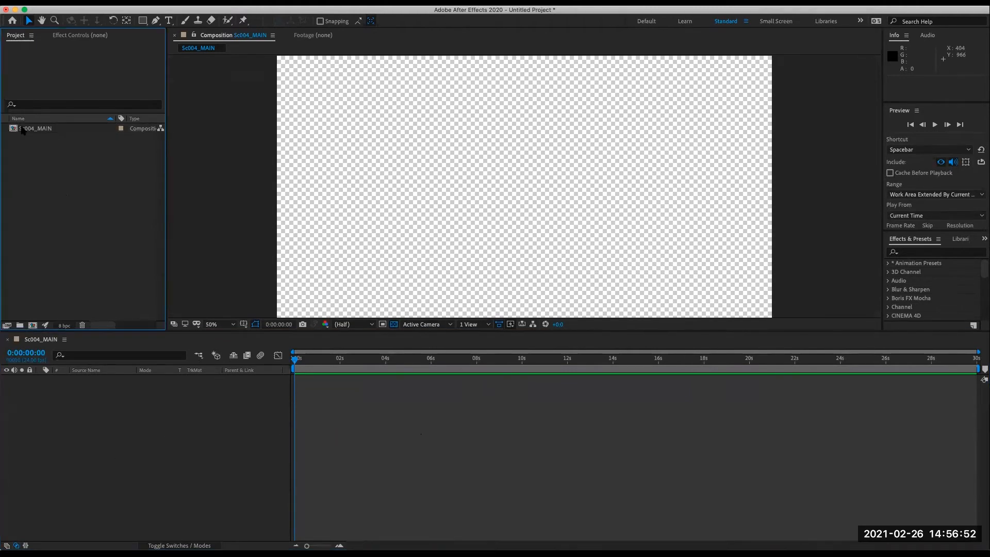
double_click(22, 129)
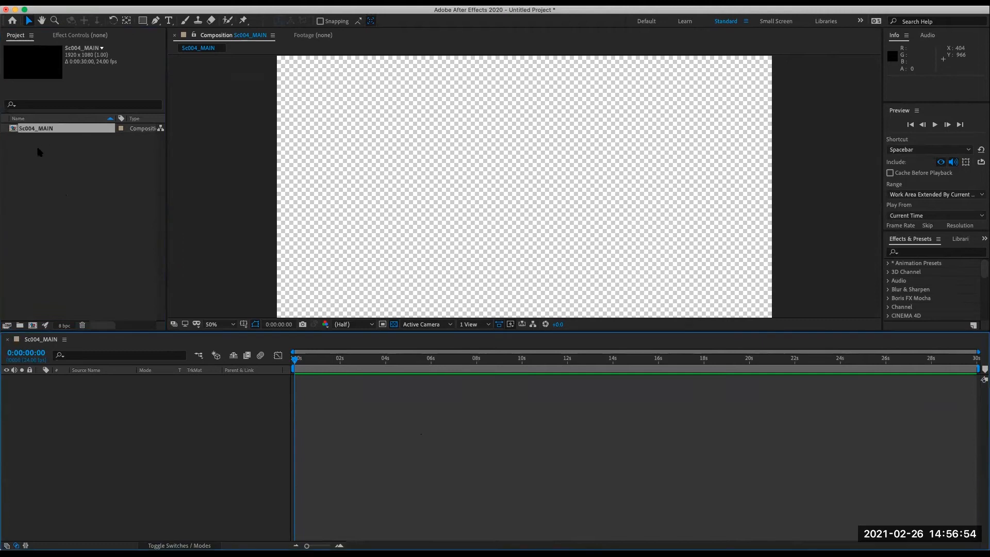
left_click(41, 166)
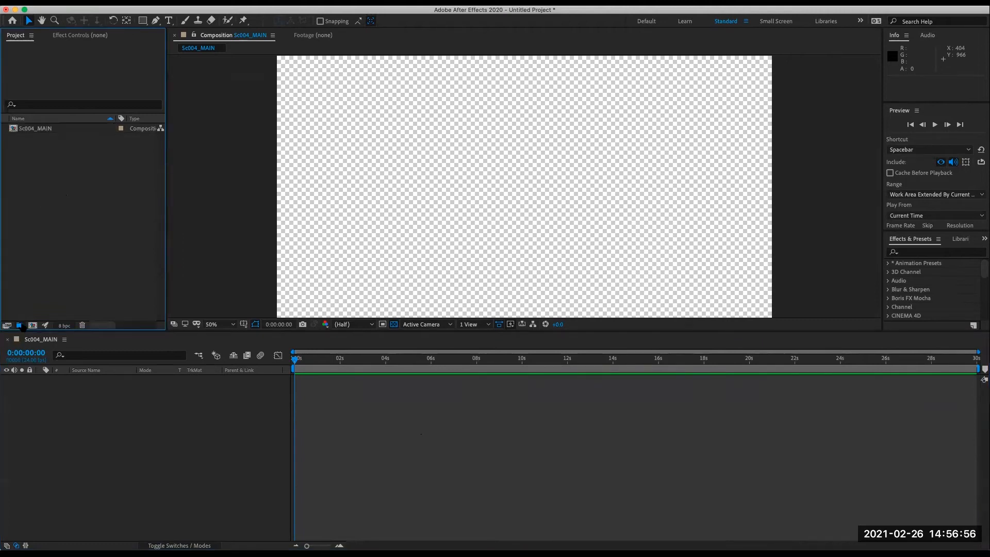
- Create two project folders named elements and comps
left_click(20, 325)
type("ements")
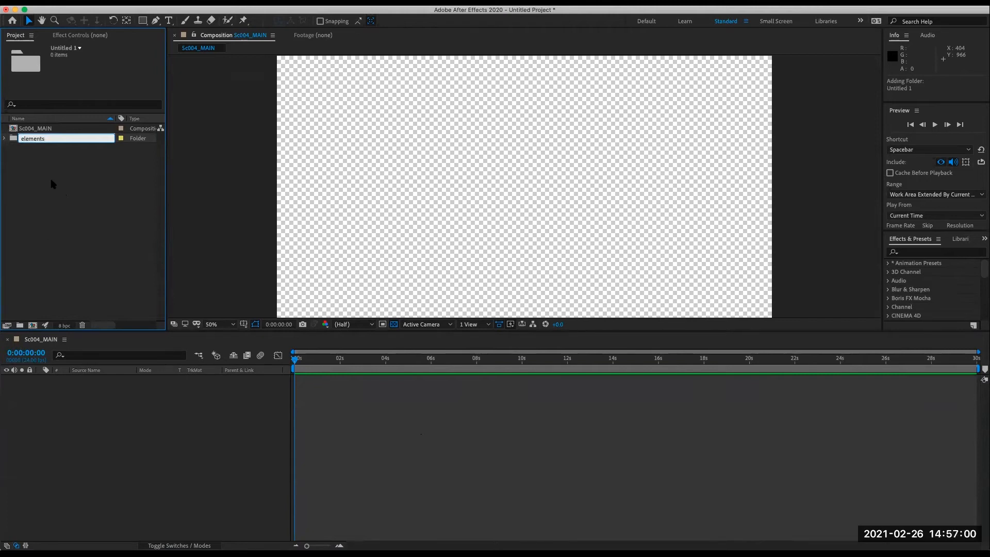
key("Return")
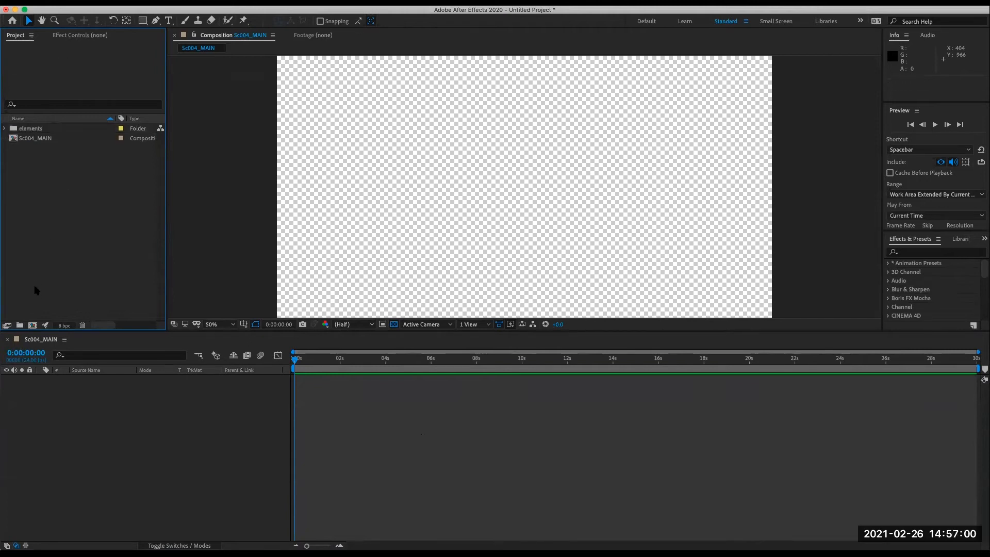
left_click(20, 325)
type("comps")
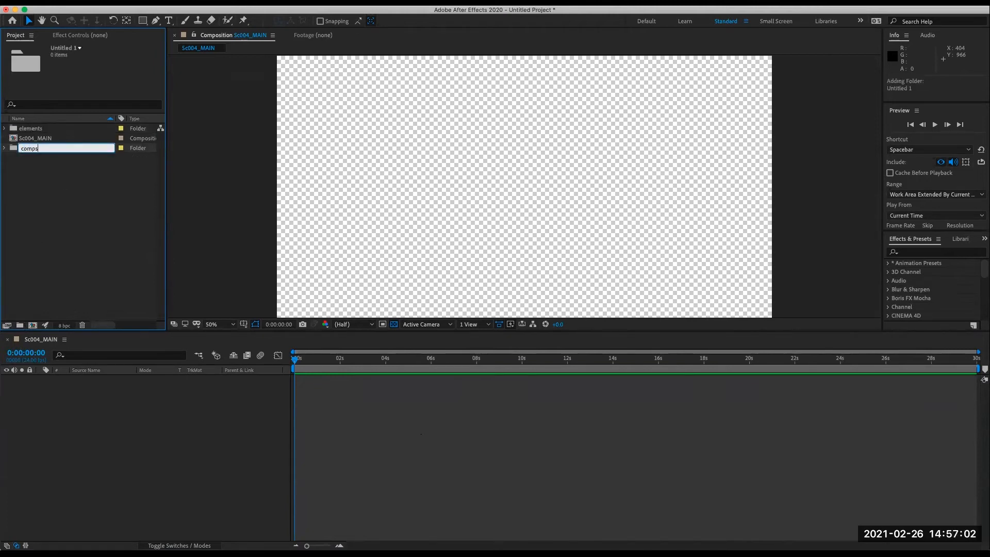
key("Return")
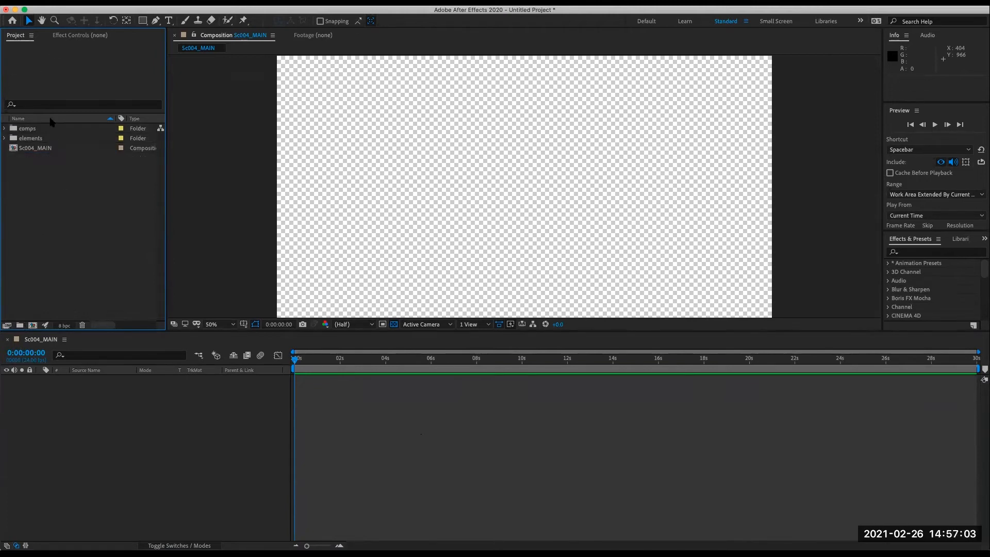
left_click(5, 129)
left_click(26, 129)
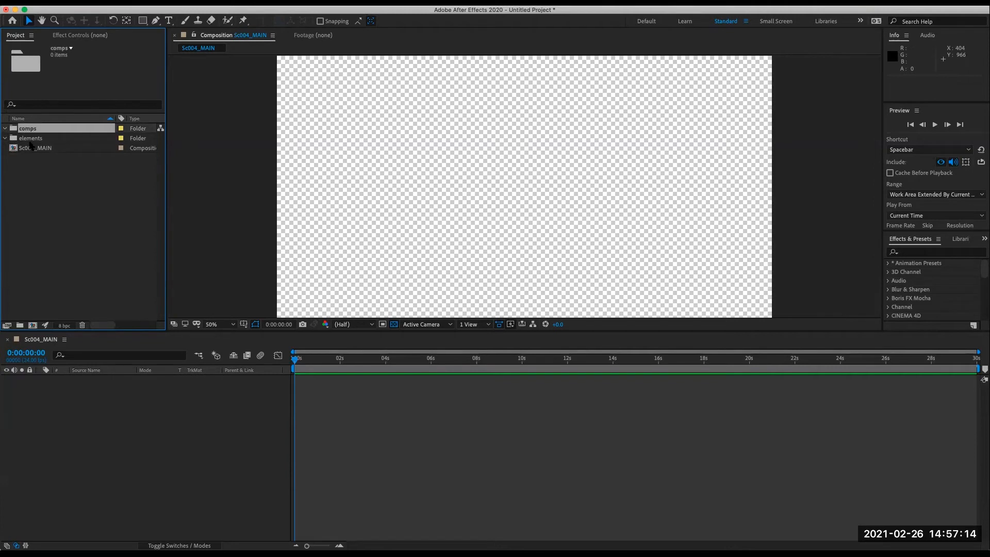
left_click(59, 200)
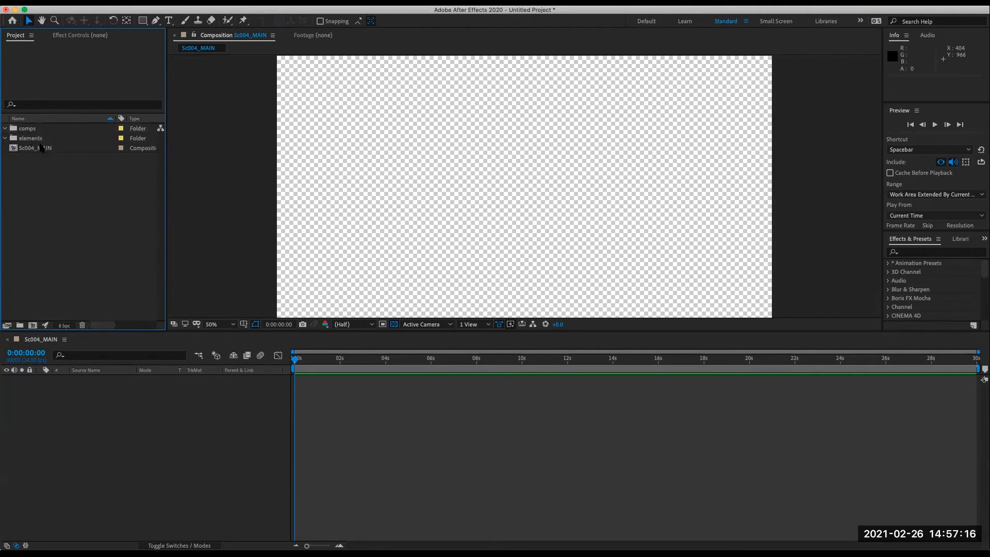
- Start saving the project as a new file and create a new folder named elements inside the Sc004 folder
left_click(87, 3)
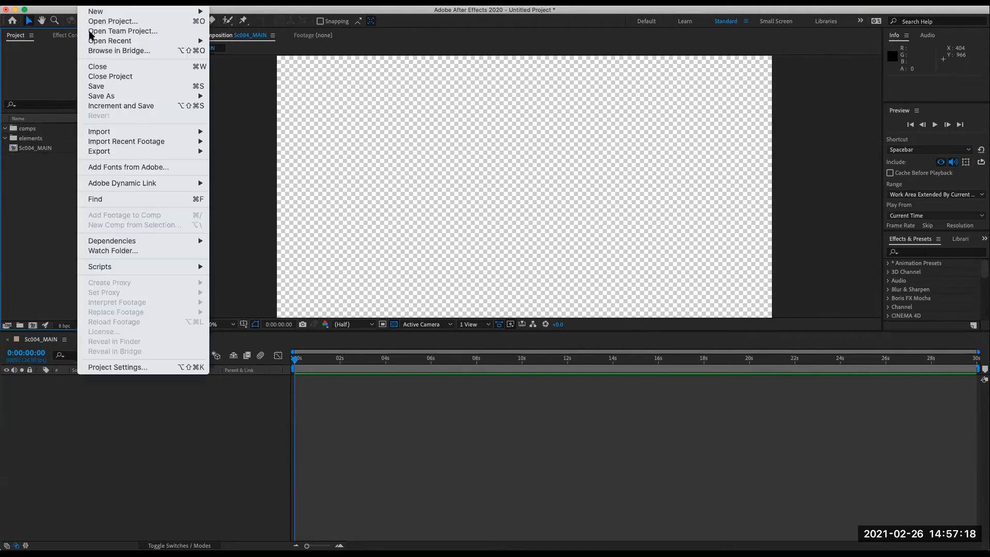
mouse_move(133, 96)
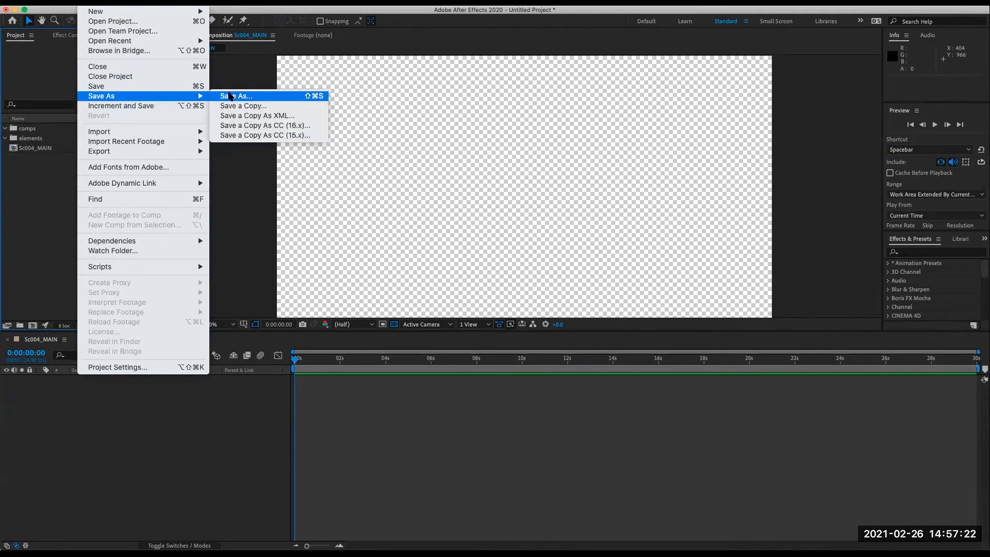
left_click(230, 96)
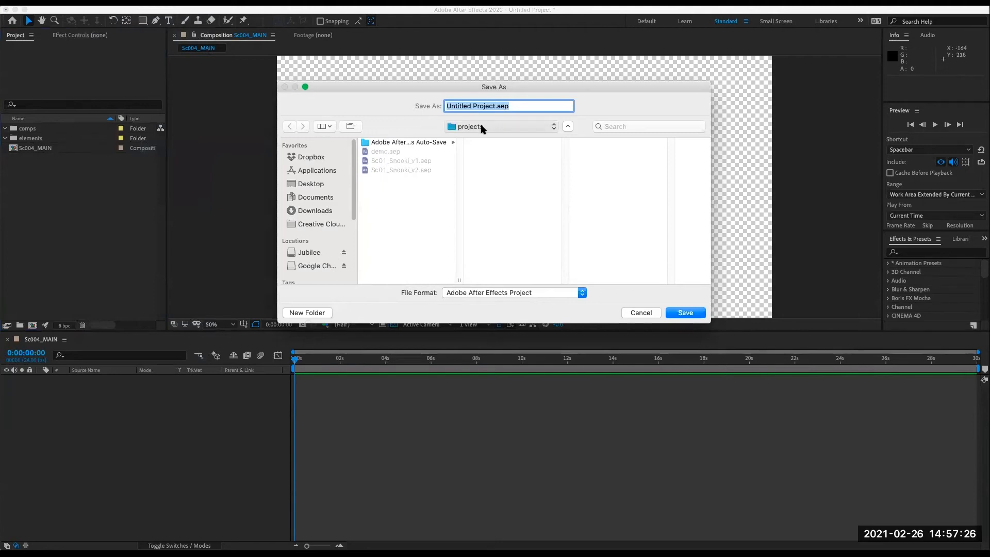
left_click(492, 151)
left_click(598, 151)
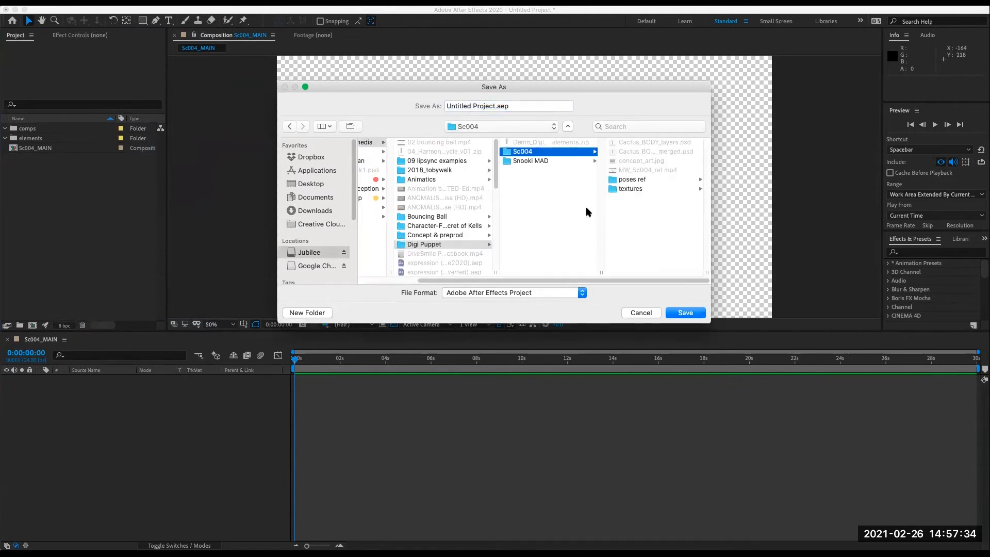
left_click(298, 313)
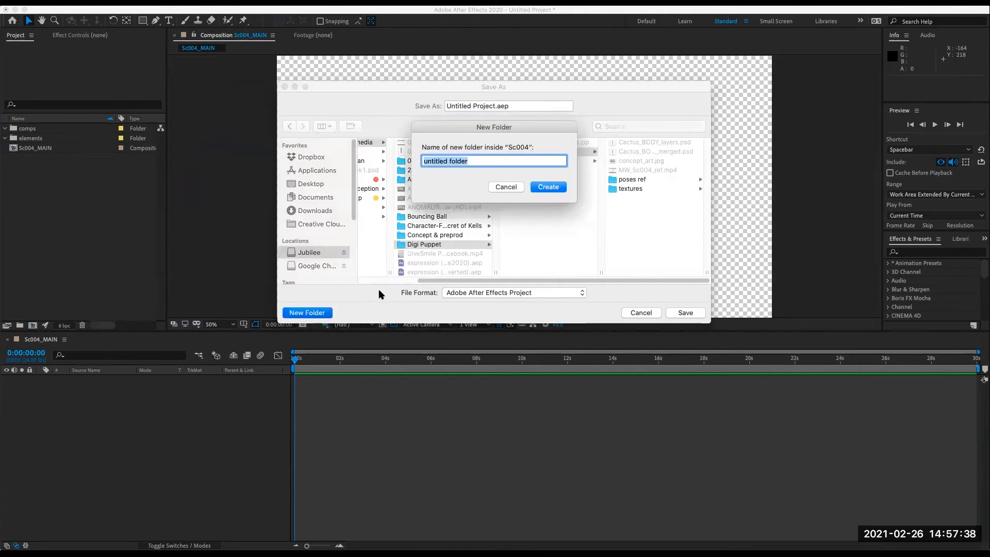
type("elements")
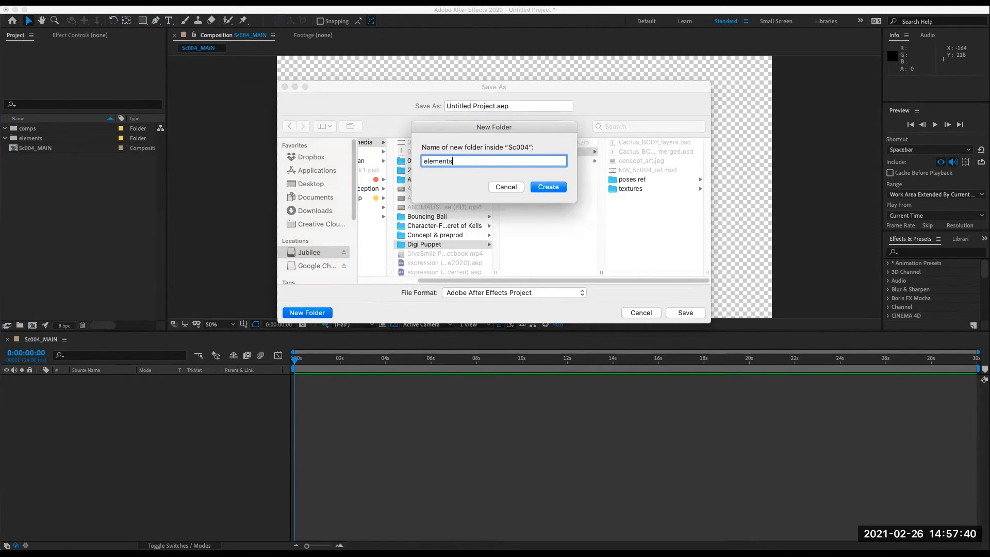
left_click(556, 188)
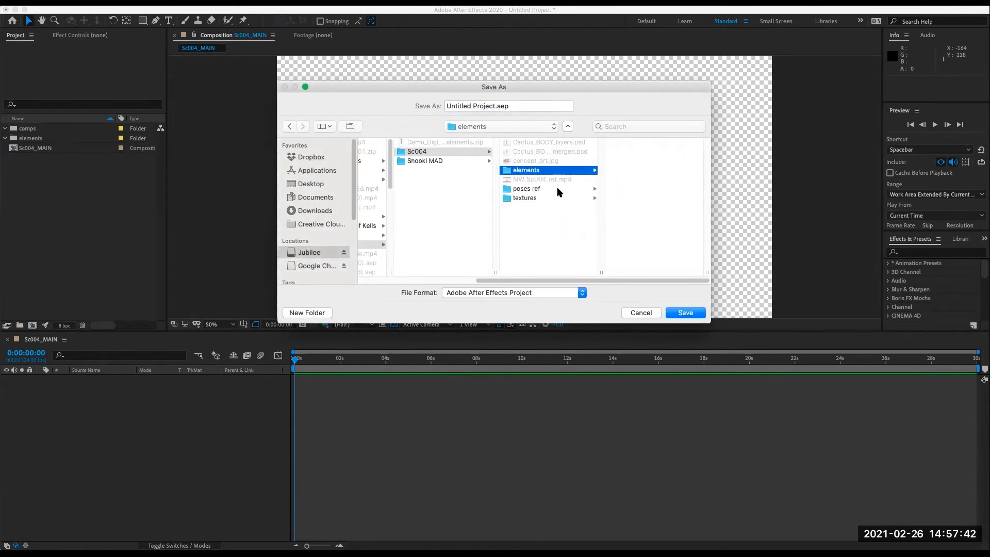
- Create a projects subfolder inside elements and save the project there as Sc004_v1_CS.aep
left_click(319, 313)
type("projects")
key("Return")
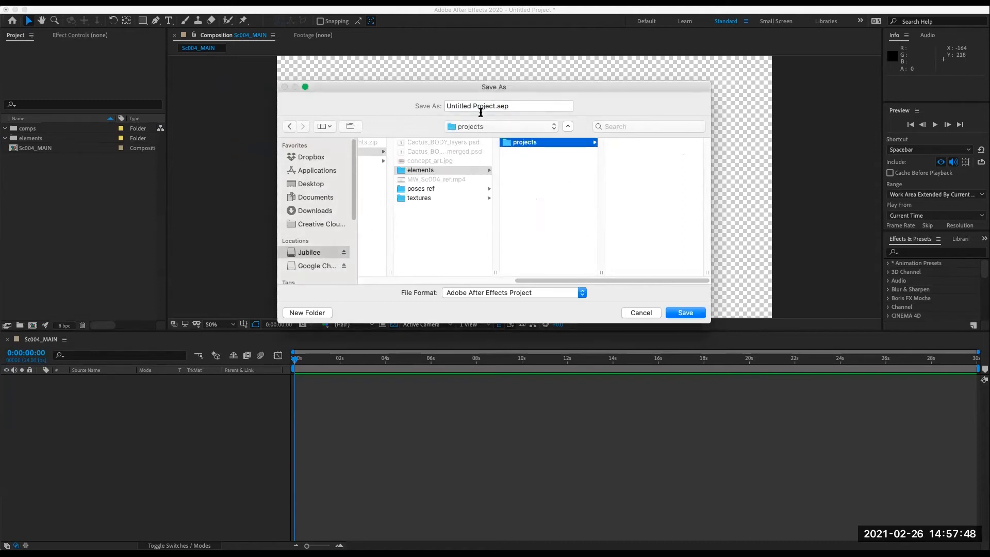
left_click(496, 106)
type("Sc004")
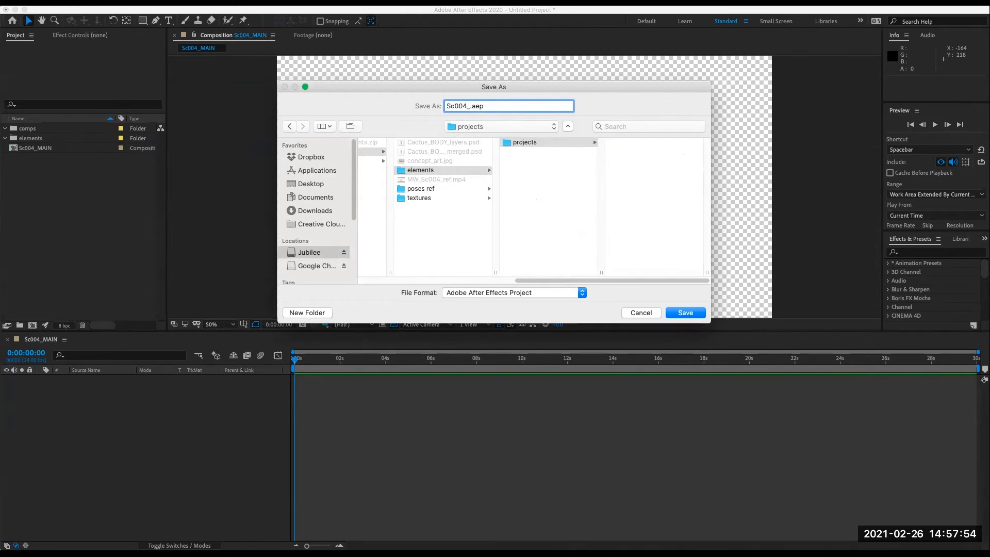
type("_v1_CS")
left_click(652, 195)
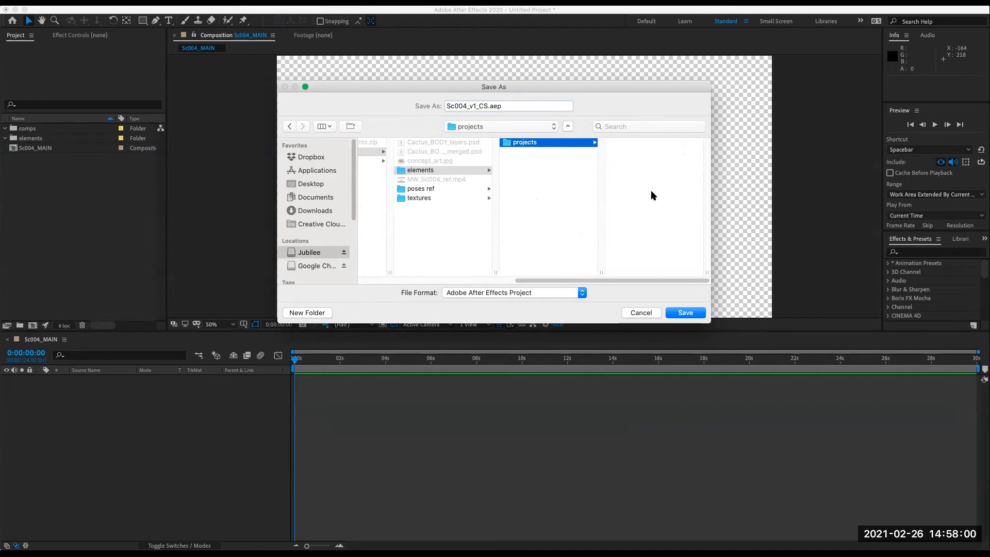
left_click(687, 312)
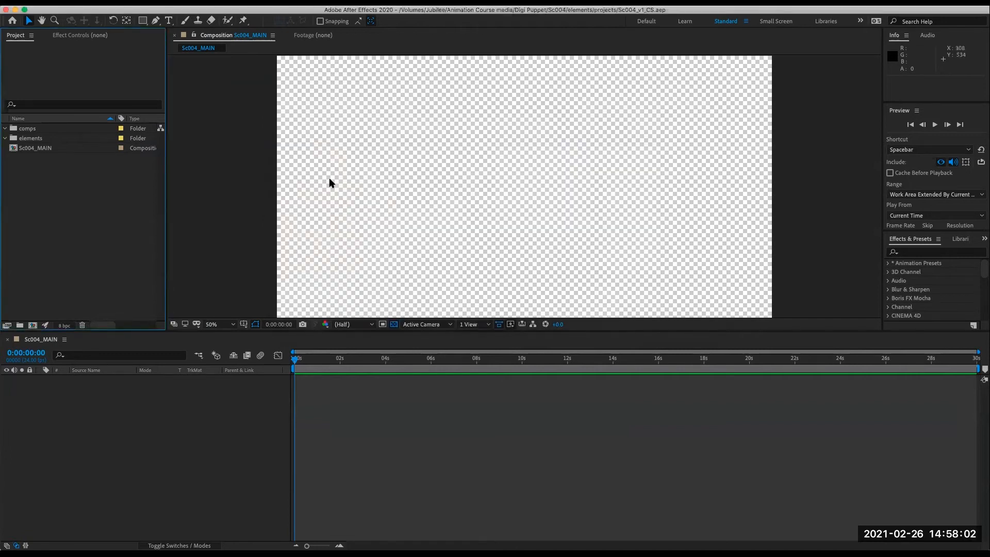
left_click(482, 436)
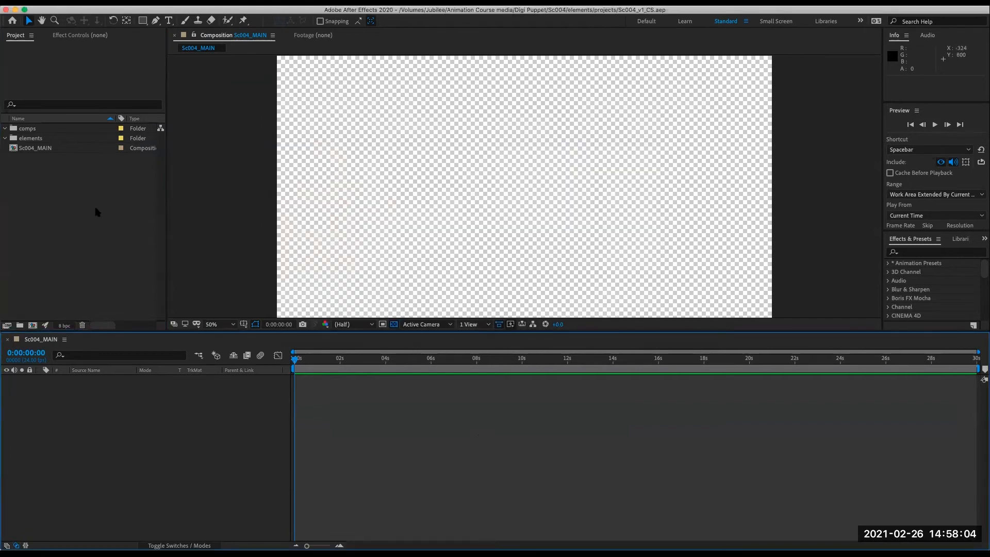
key("super+Tab")
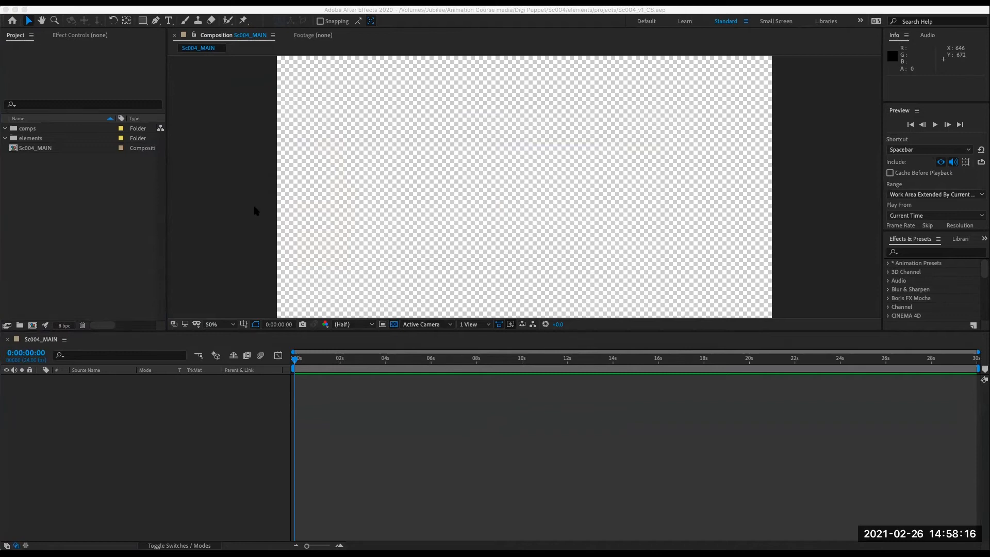
left_click(45, 211)
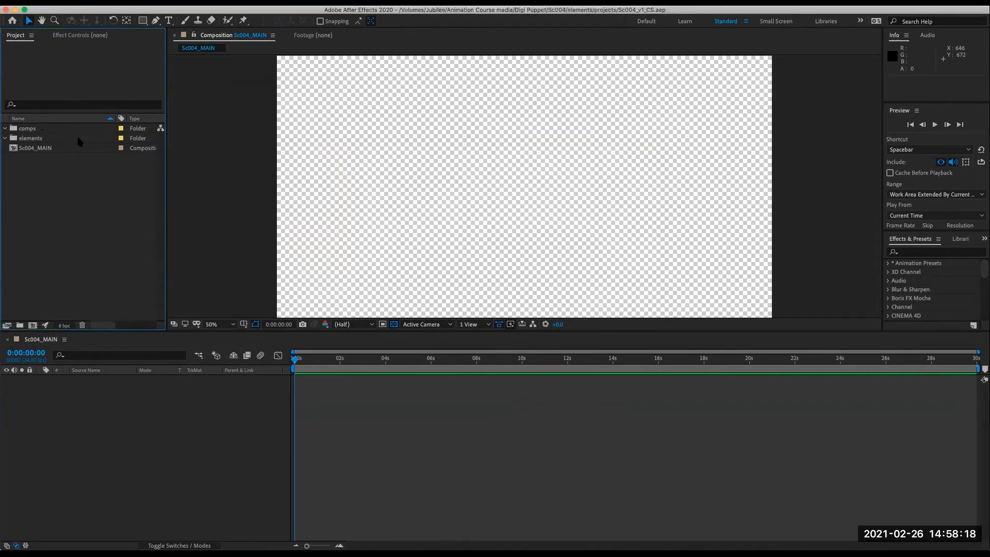
left_click(86, 2)
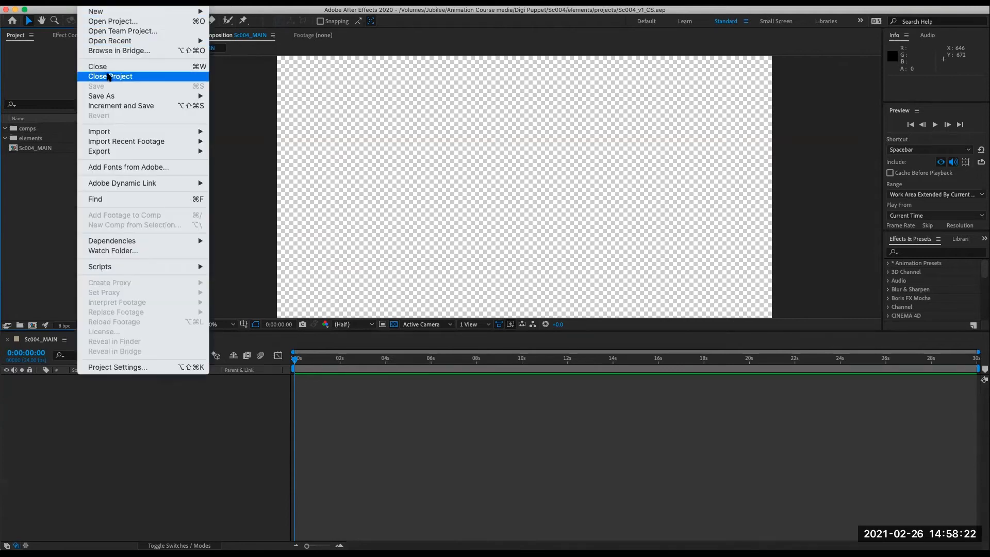
mouse_move(104, 14)
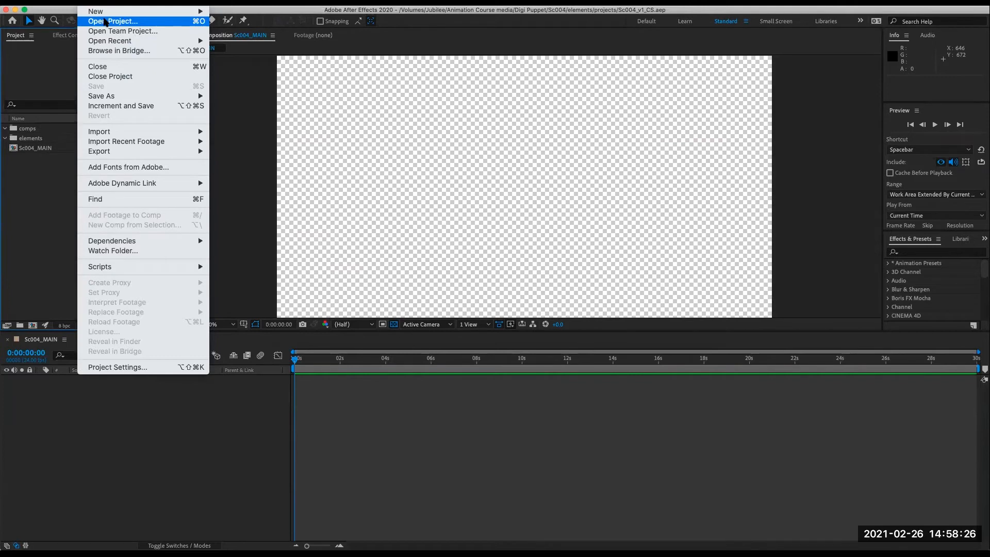
mouse_move(191, 132)
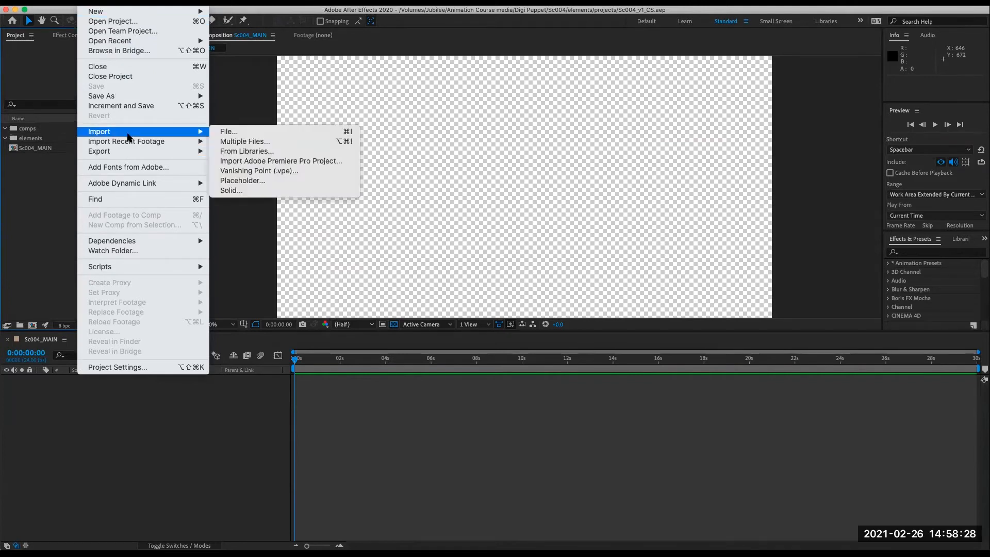
left_click(246, 135)
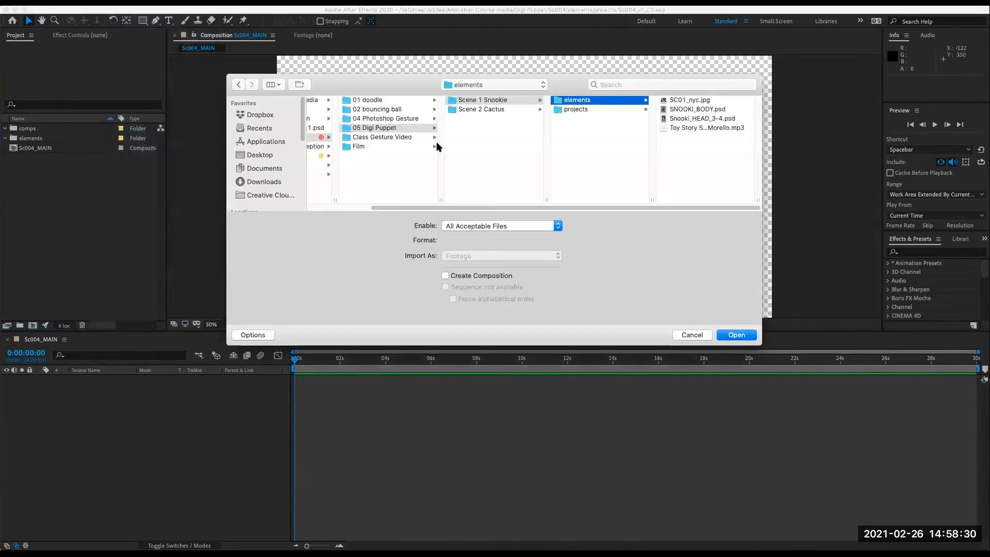
left_click(360, 196)
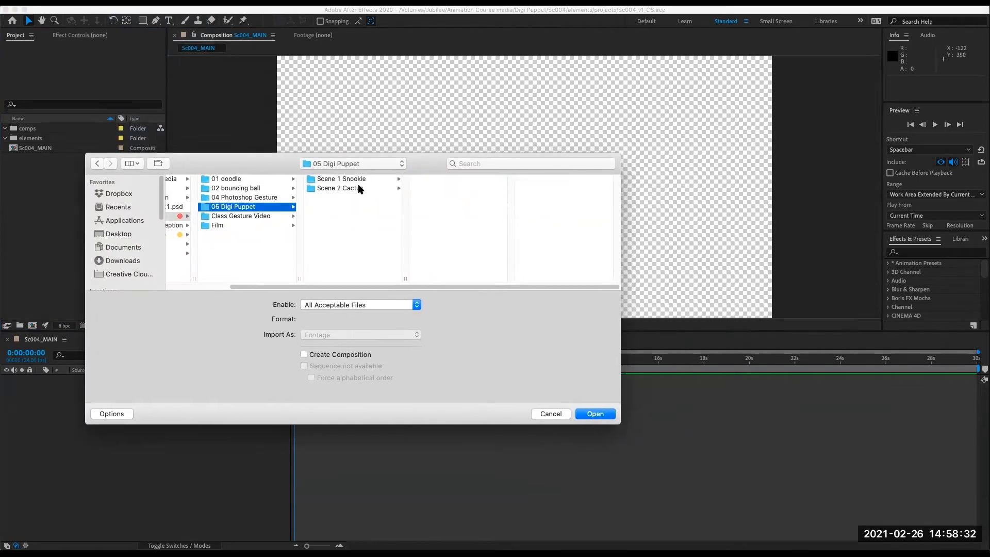
left_click(358, 189)
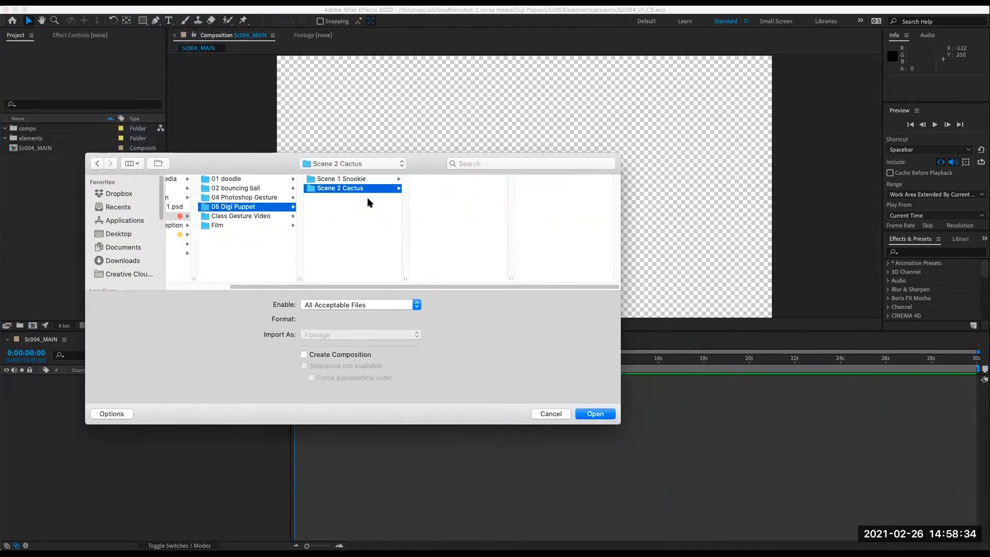
left_click(378, 180)
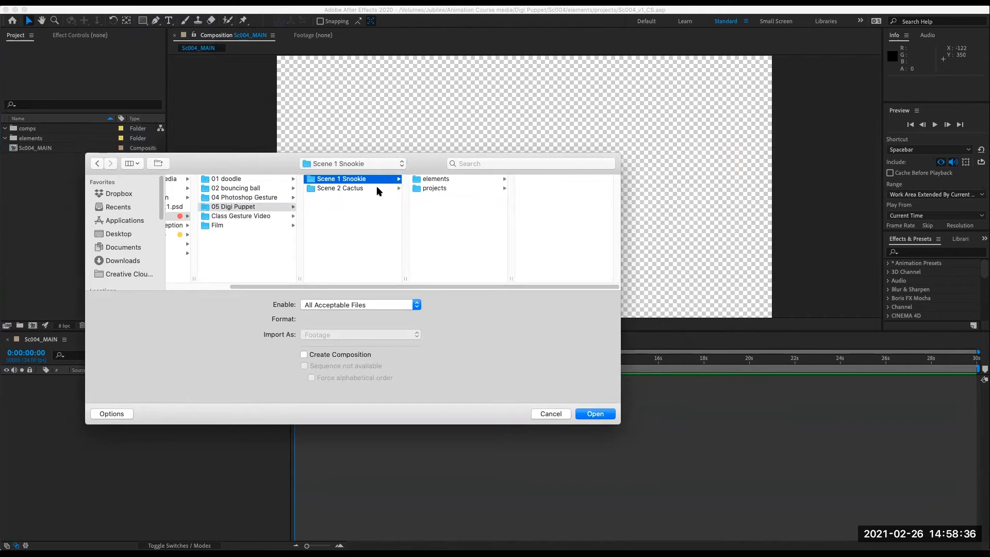
left_click(378, 189)
scroll(337, 283, "left", 5)
left_click(217, 179)
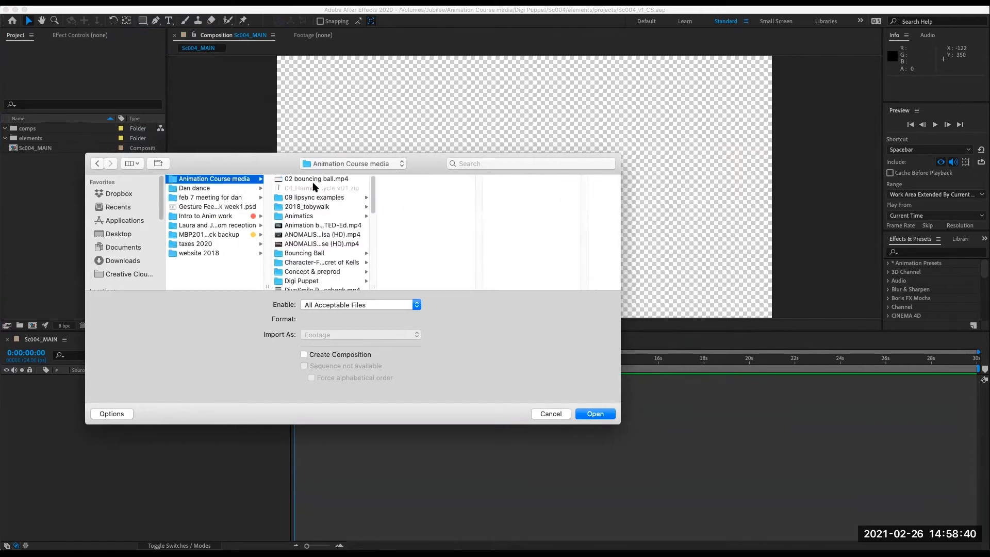
left_click(329, 281)
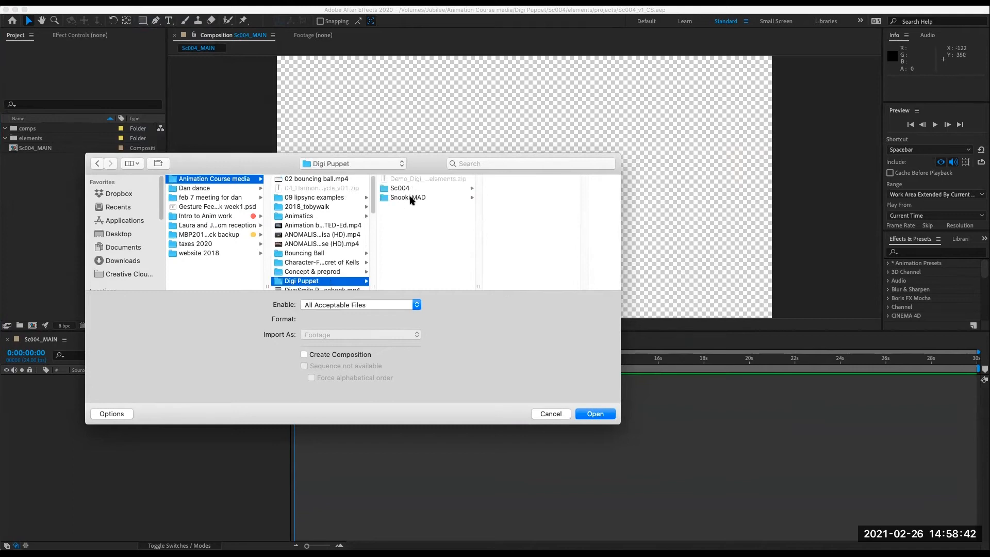
left_click(408, 189)
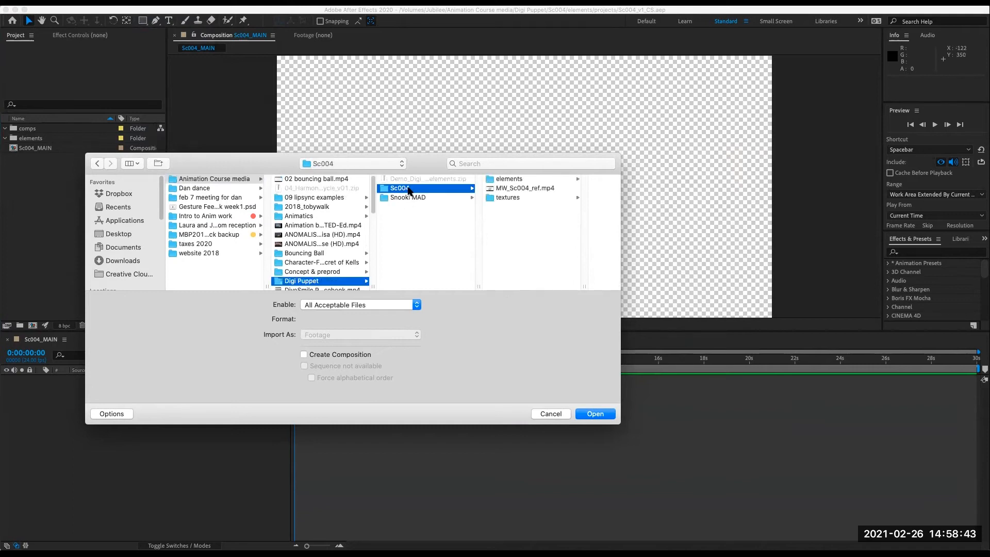
left_click(517, 181)
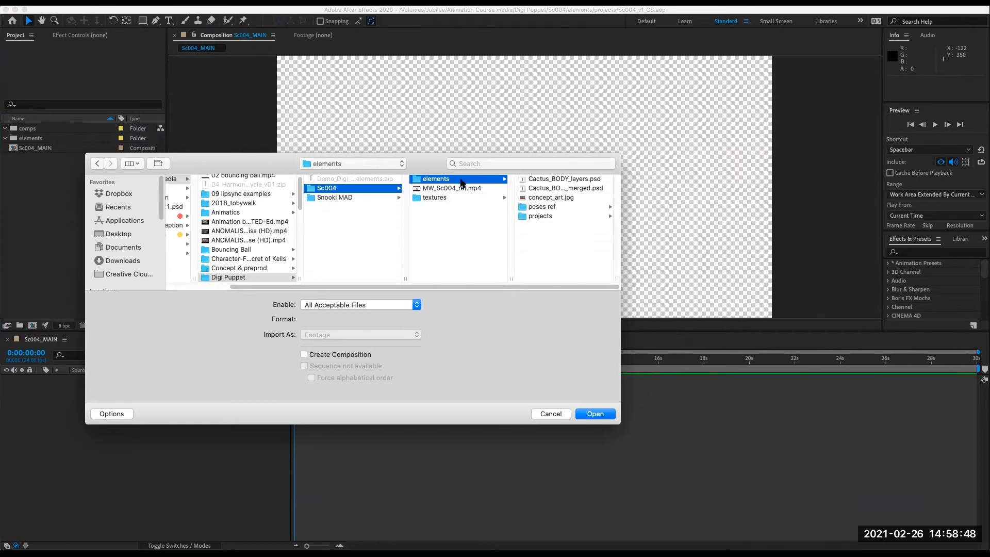
left_click(546, 181)
left_click(435, 190)
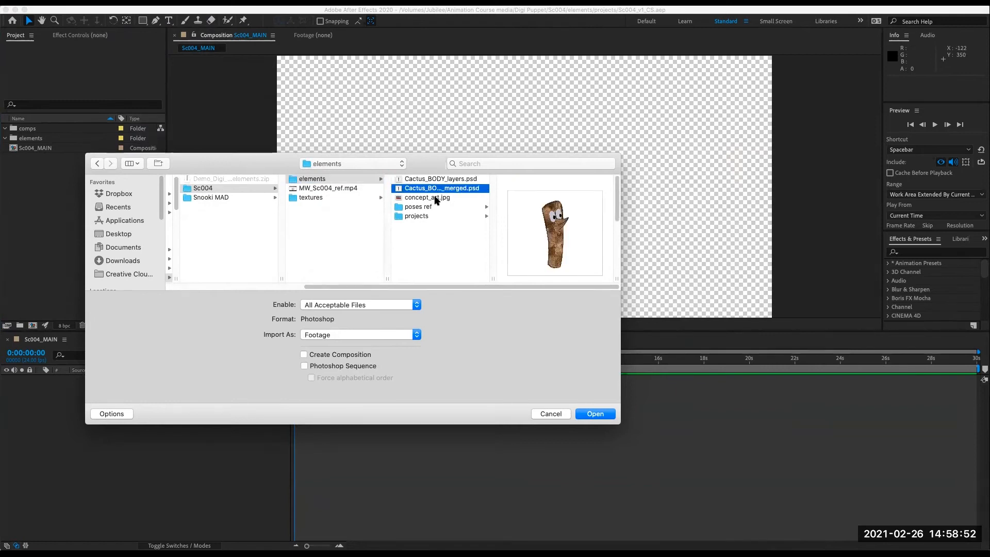
left_click(434, 198)
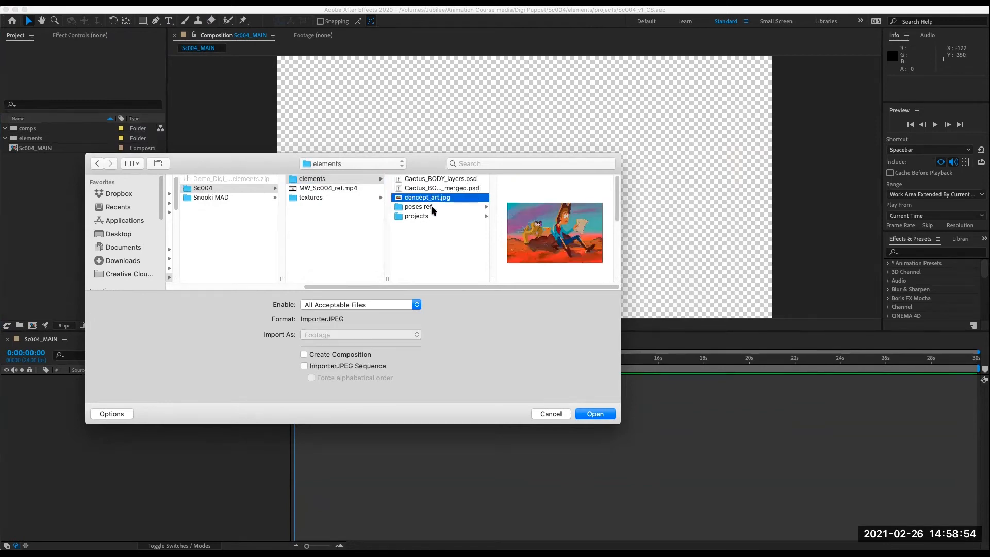
left_click(433, 208)
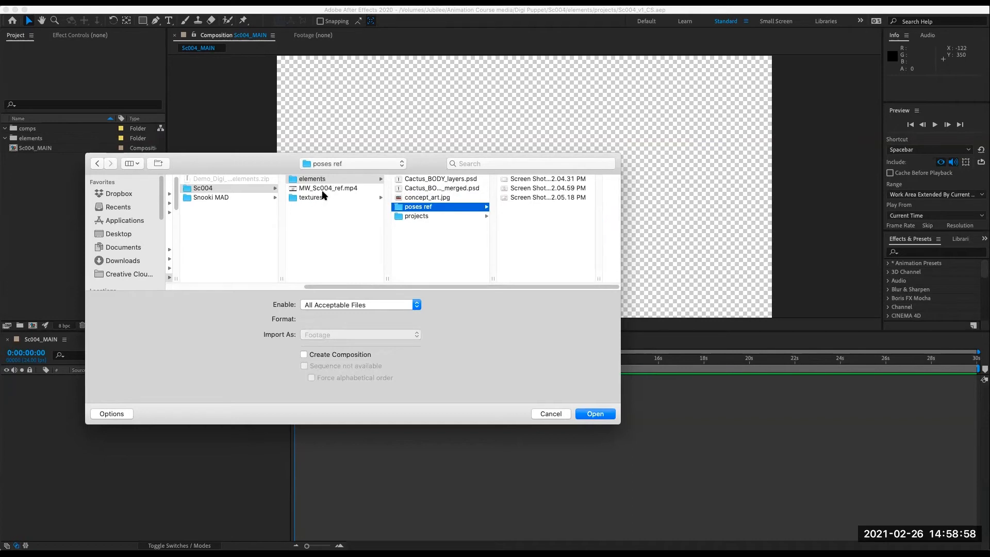
left_click(564, 415)
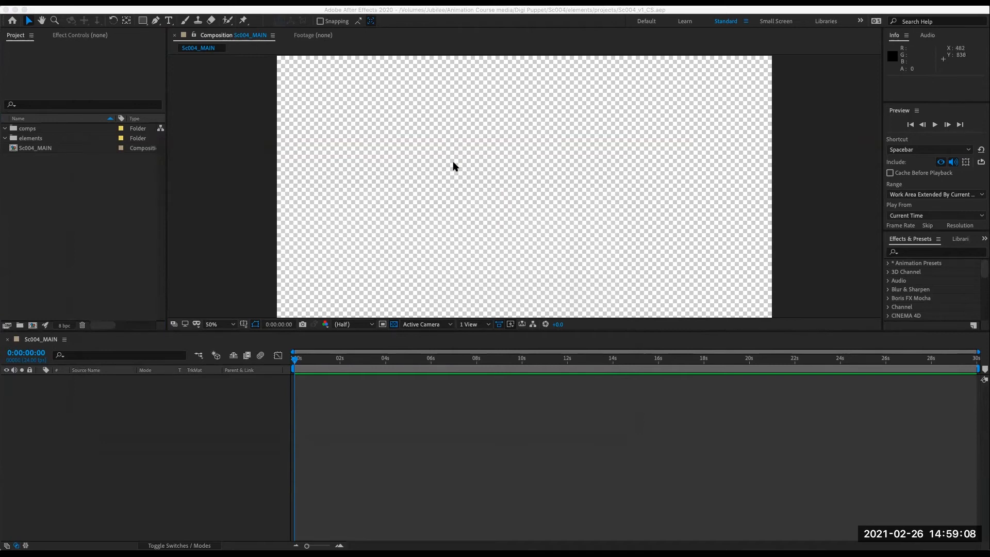
- Open the file import dialog and browse the Sc004 folder's elements, poses ref, textures and projects subfolders
left_click(45, 233)
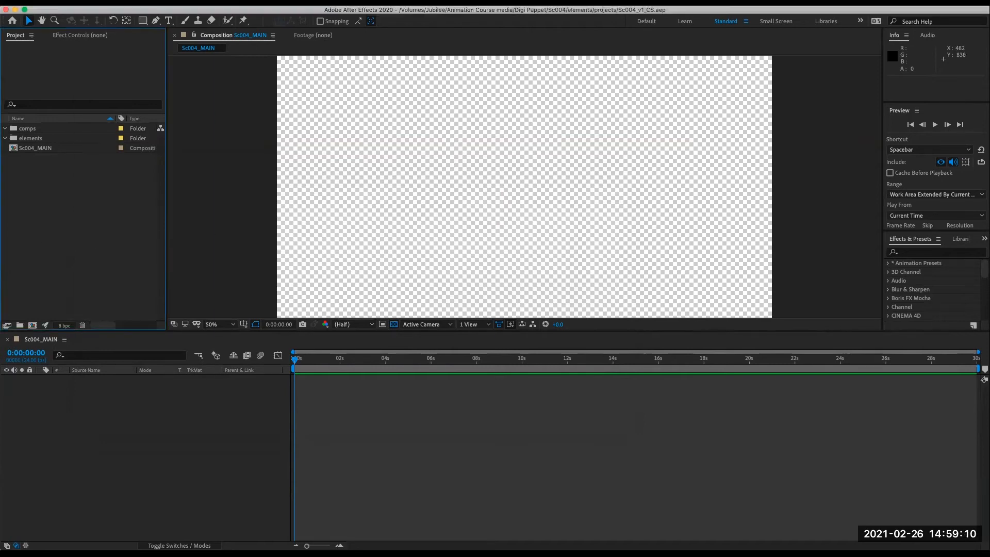
left_click(89, 3)
mouse_move(175, 133)
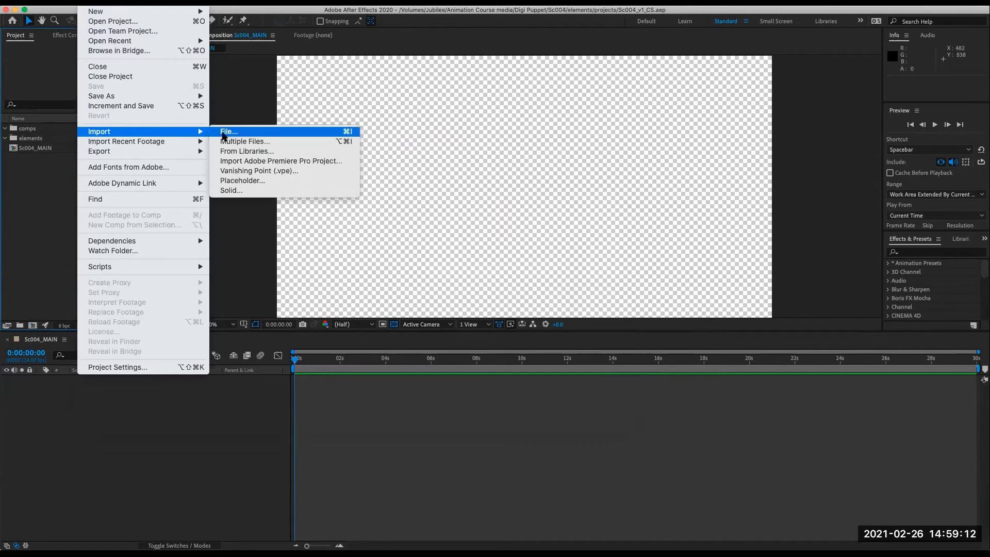
left_click(224, 134)
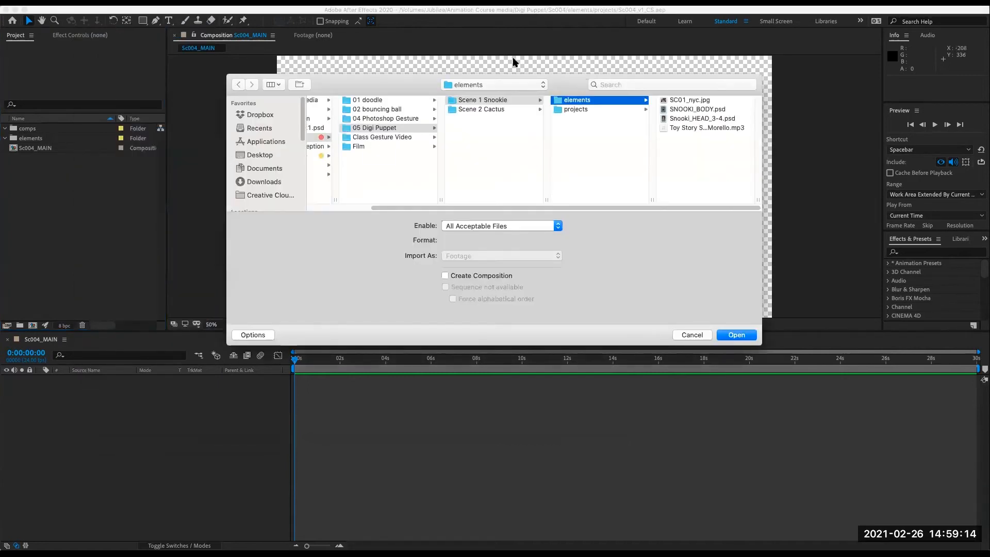
left_click_drag(560, 80, 490, 204)
left_click(414, 251)
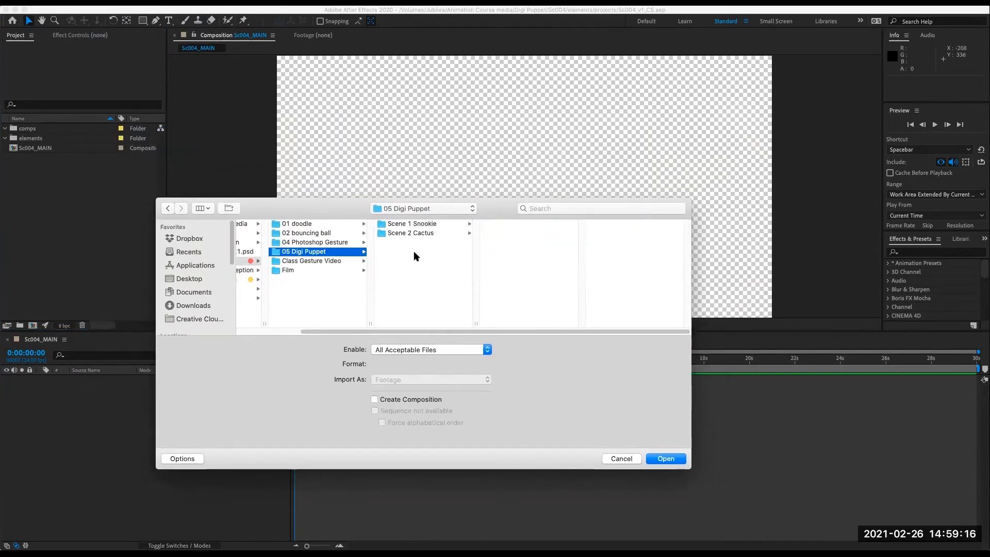
left_click(445, 224)
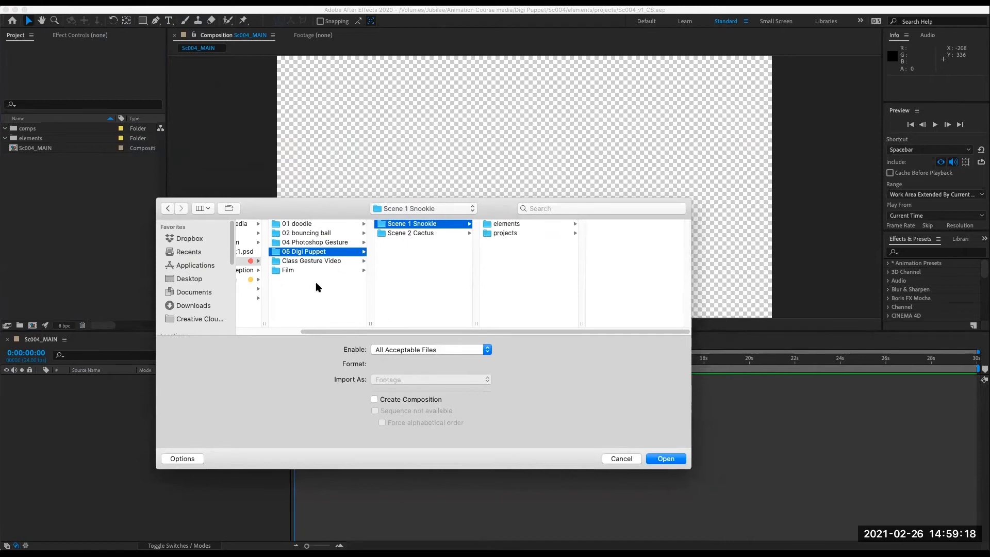
left_click(259, 312)
left_click(282, 222)
left_click(379, 326)
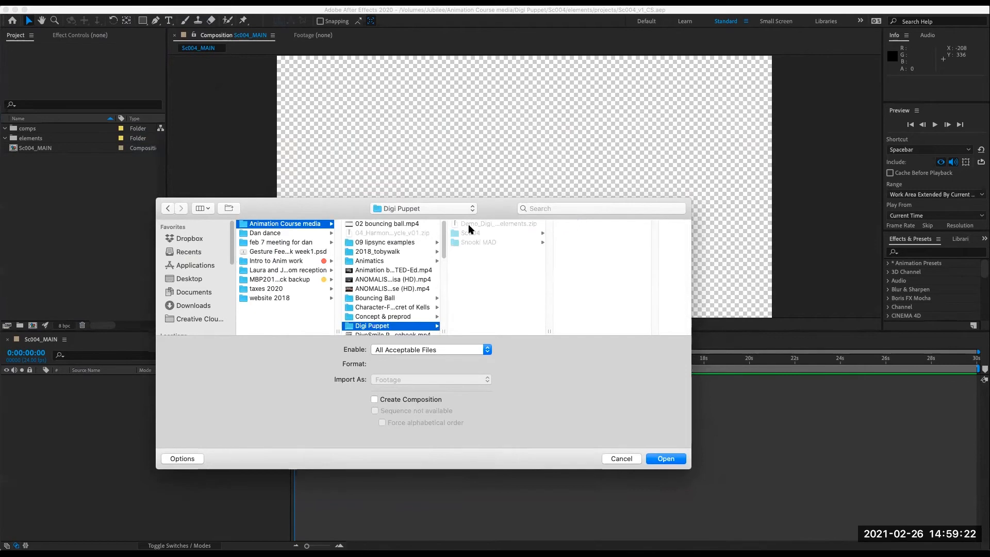
left_click(493, 233)
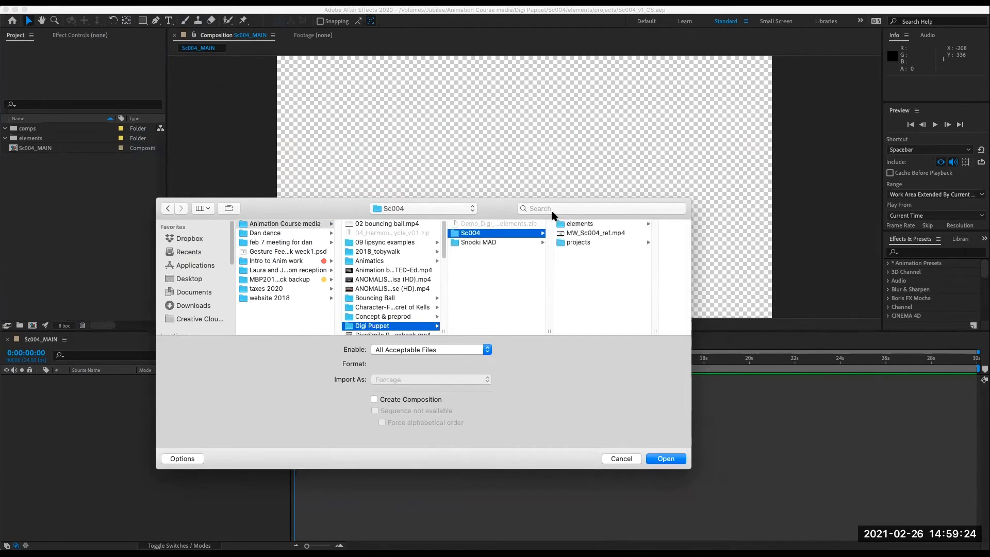
left_click(576, 225)
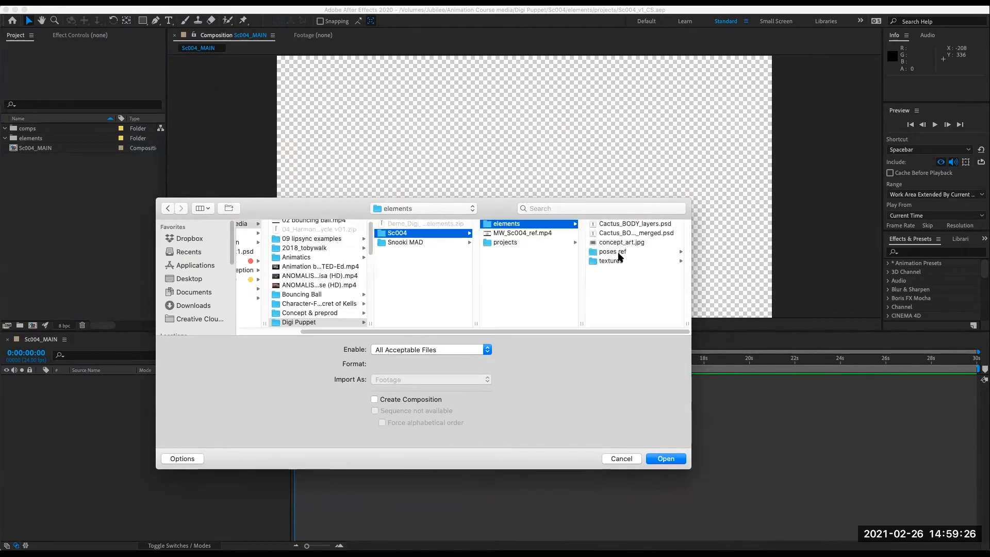
left_click(620, 261)
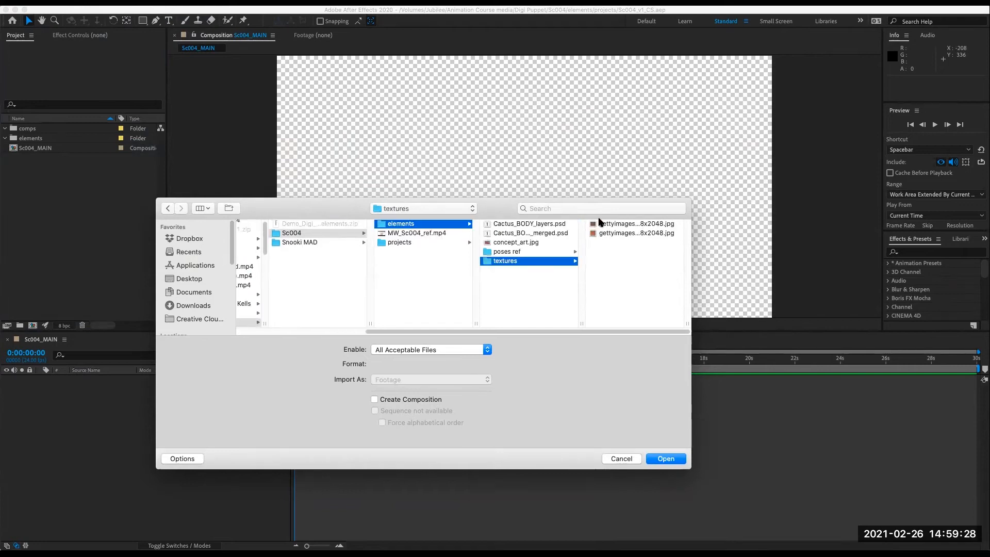
left_click(402, 227)
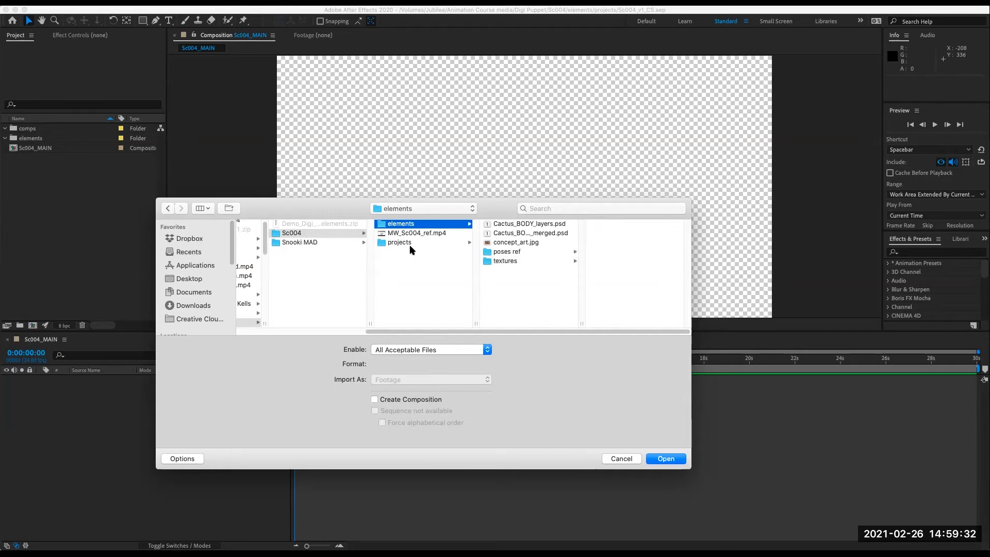
left_click(413, 243)
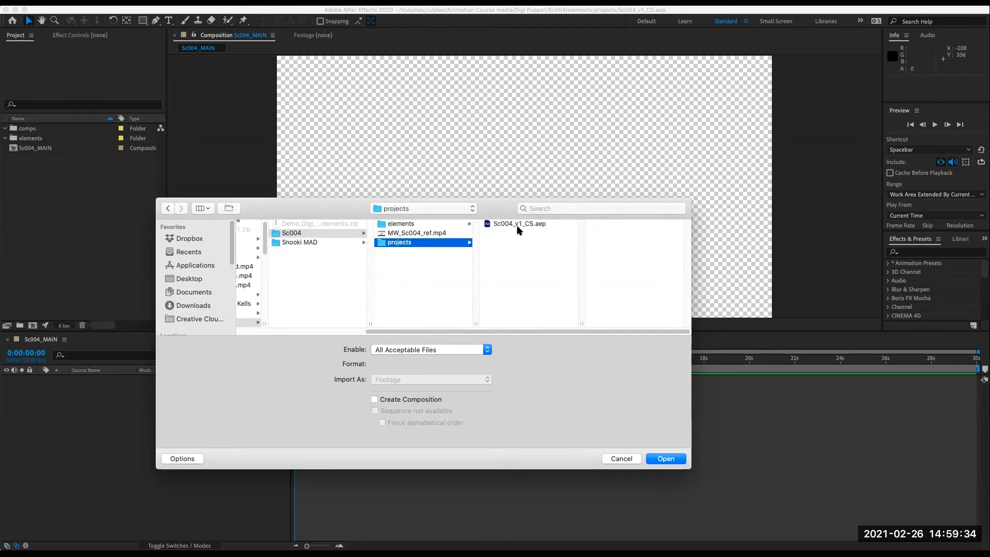
left_click(426, 235)
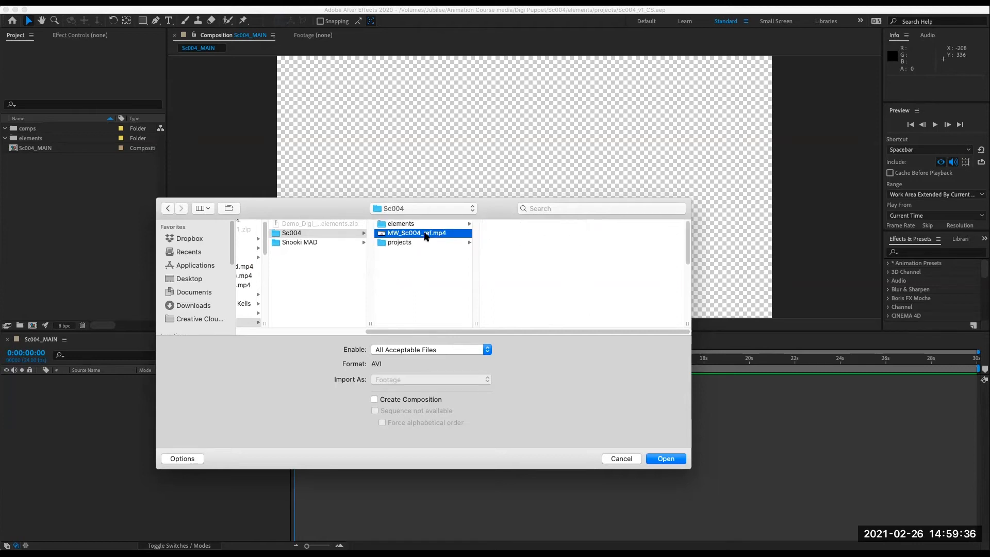
left_click(418, 273)
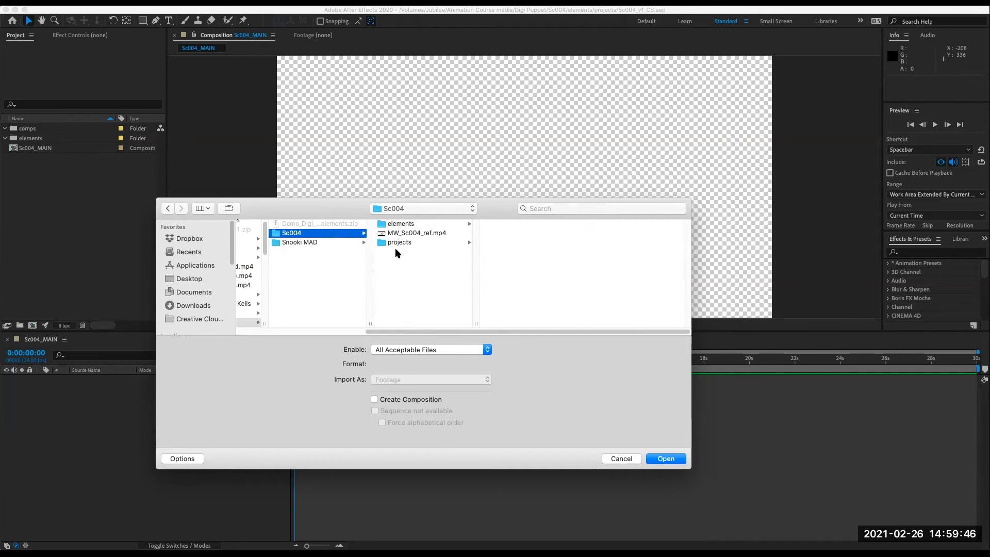
- Import Cactus_BODY_merged.psd from Sc004's elements folder as a Composition with editable layer styles
left_click_drag(502, 209, 501, 219)
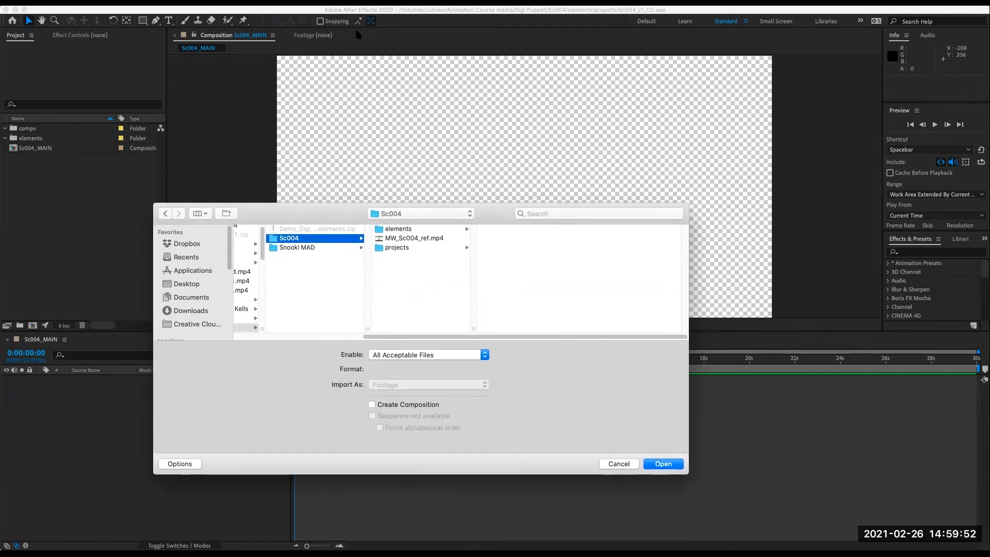
left_click(404, 229)
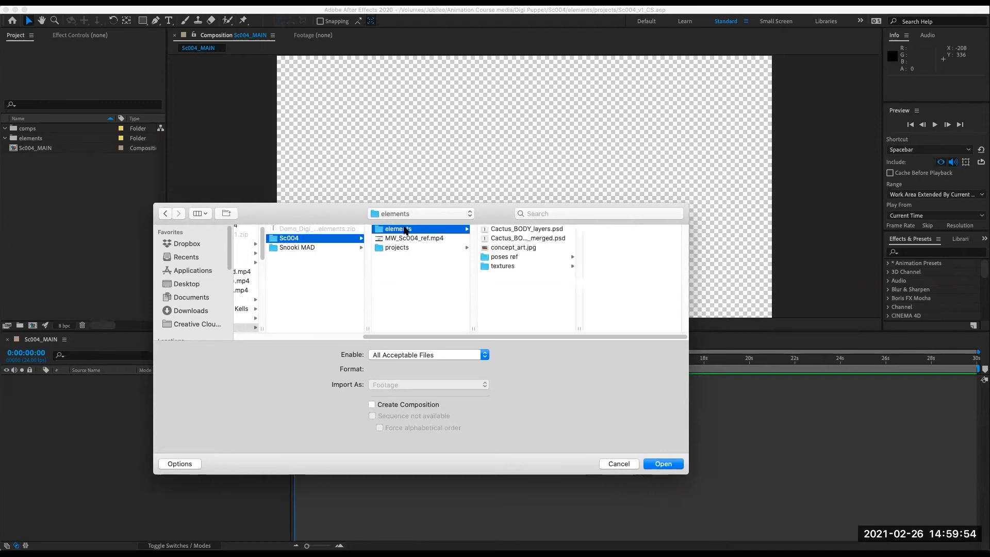
left_click(534, 241)
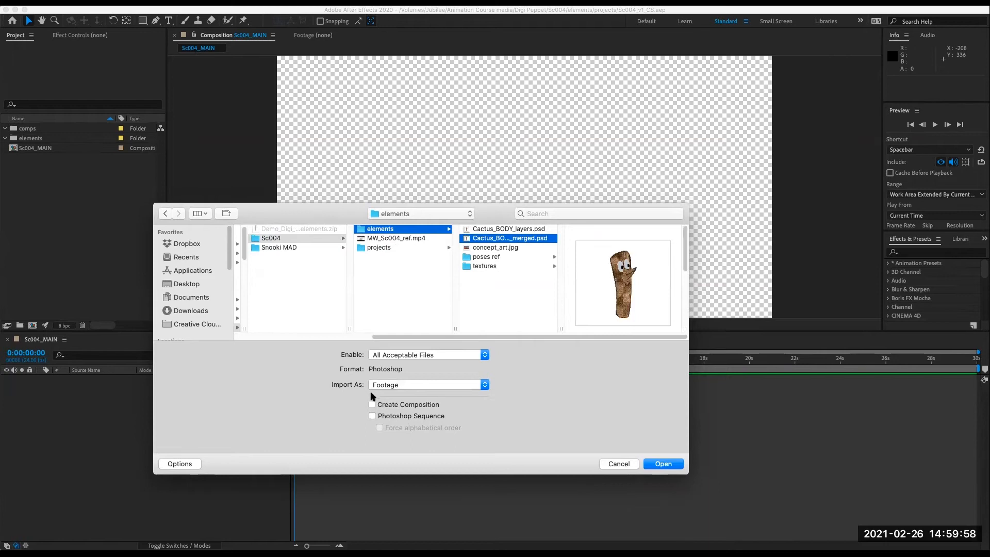
left_click(395, 386)
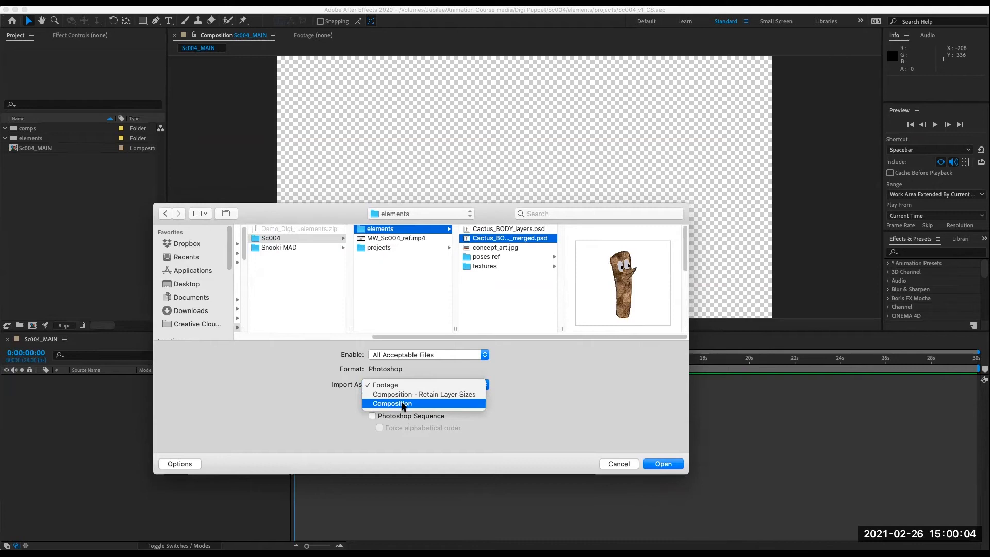
left_click(410, 404)
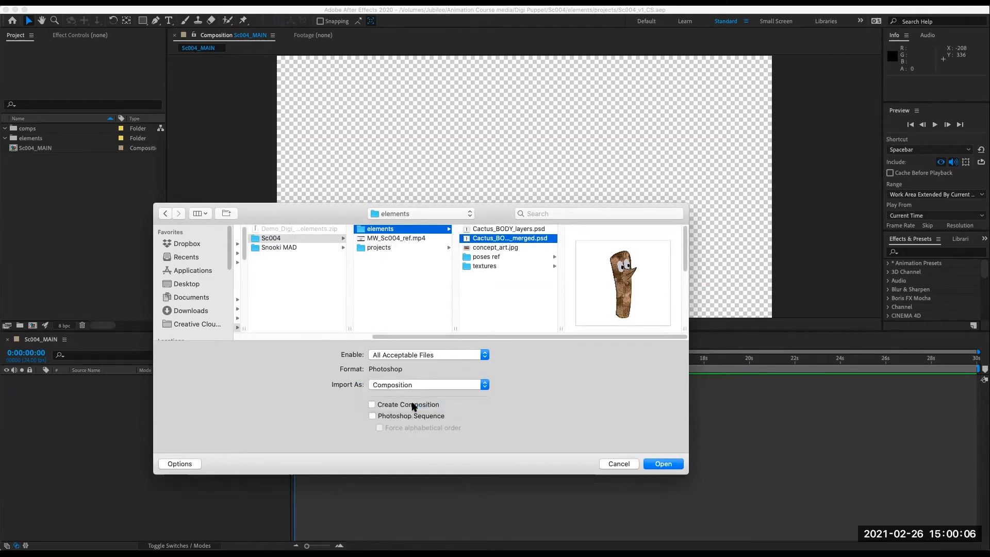
left_click(661, 464)
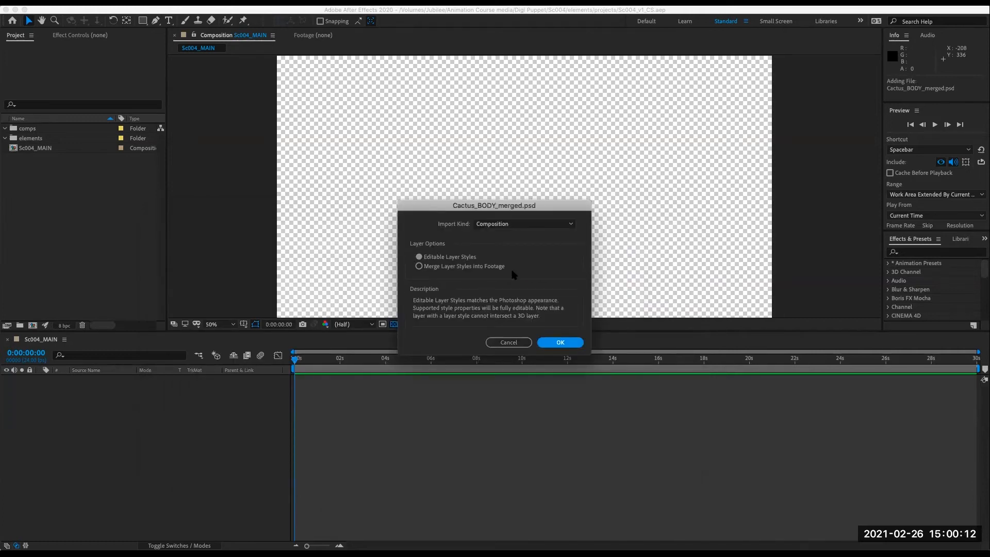
left_click(560, 343)
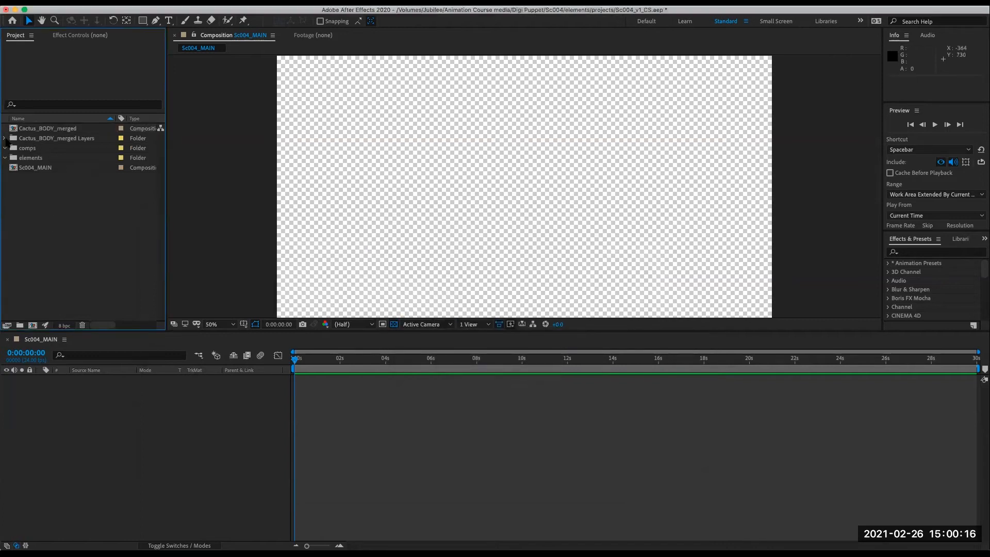
- Move the Cactus_BODY_merged Layers folder into the elements folder
left_click(5, 138)
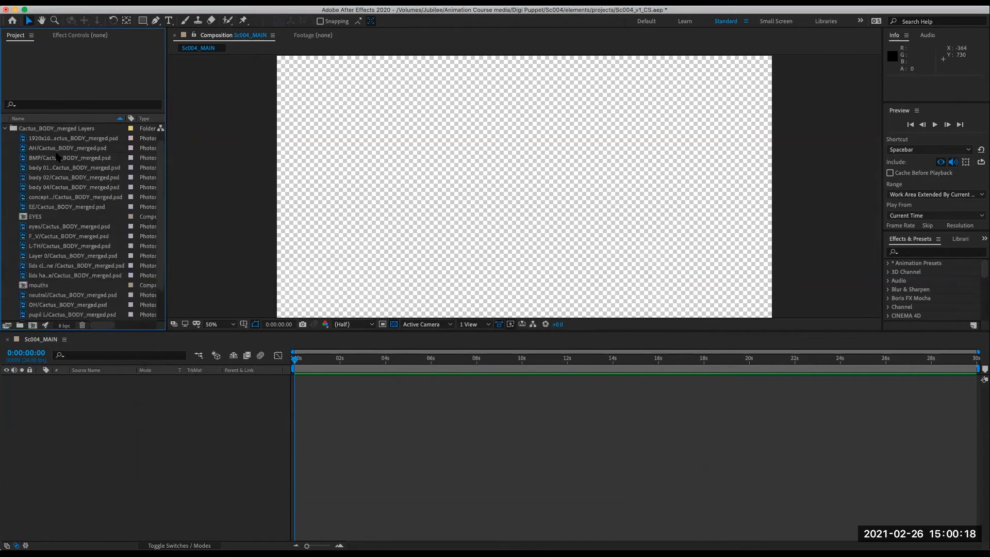
left_click(4, 128)
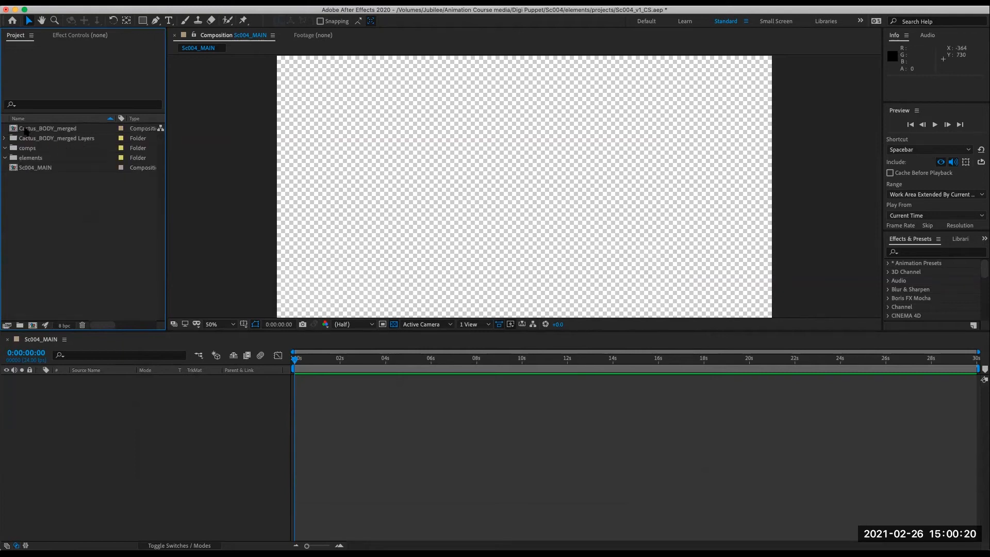
left_click_drag(28, 138, 31, 158)
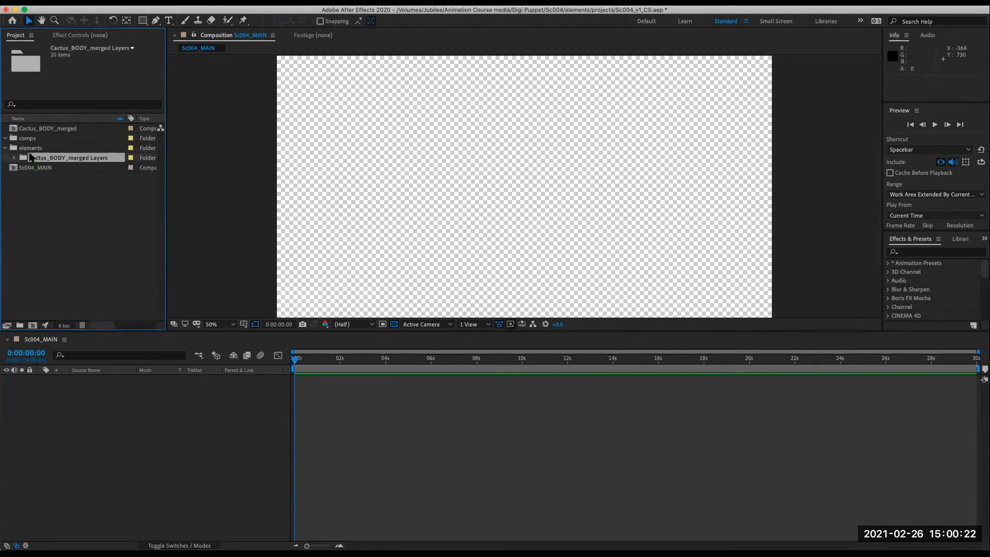
left_click(38, 192)
- Move the Cactus_BODY_merged composition into the comps folder
left_click(31, 128)
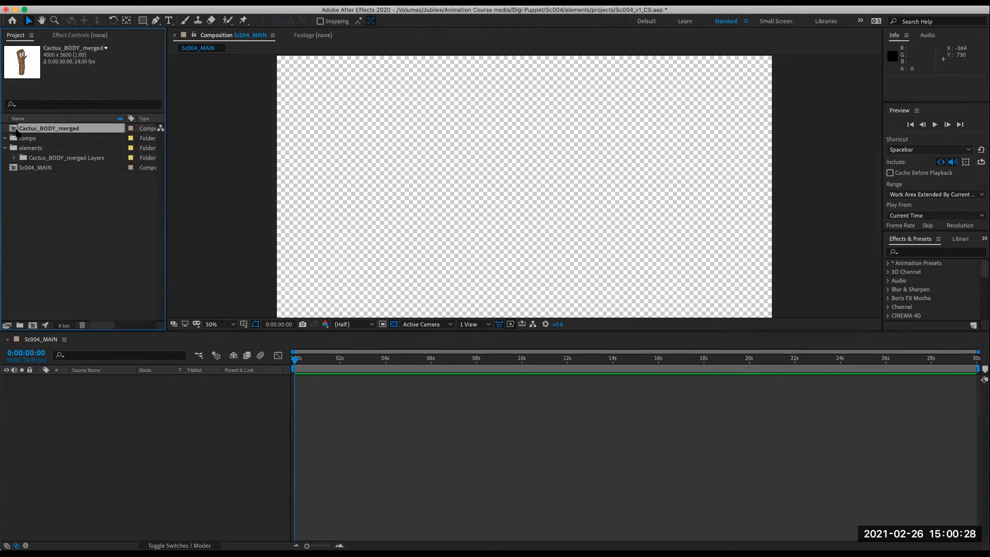
left_click_drag(13, 130, 24, 139)
left_click(5, 149)
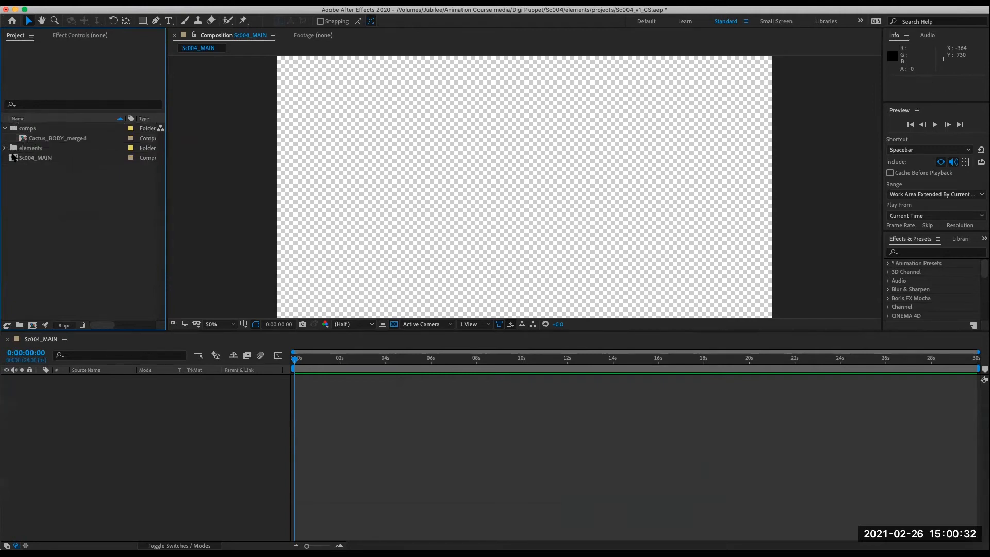
left_click(5, 128)
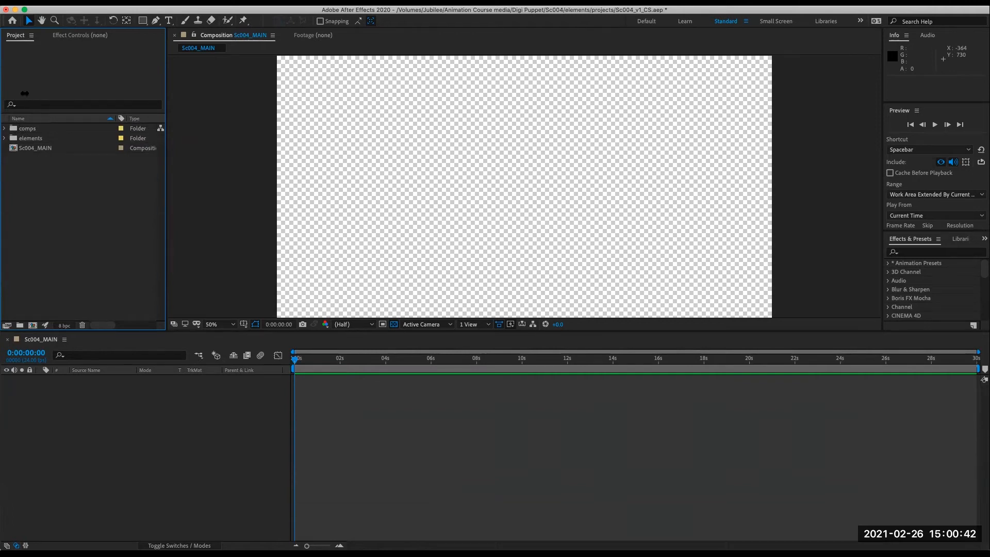
- Check the contents of the elements and comps folders in the project
left_click(4, 139)
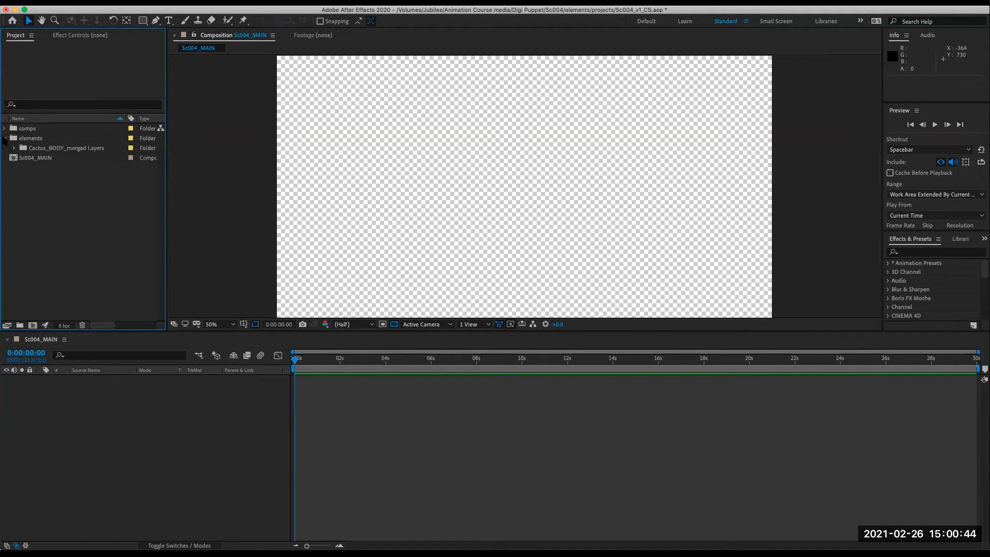
left_click(4, 139)
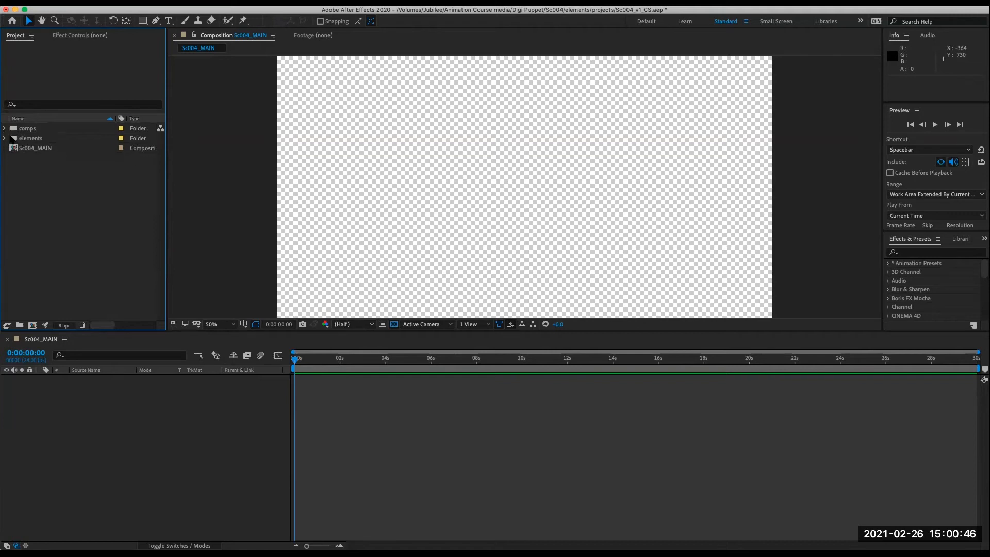
left_click(5, 129)
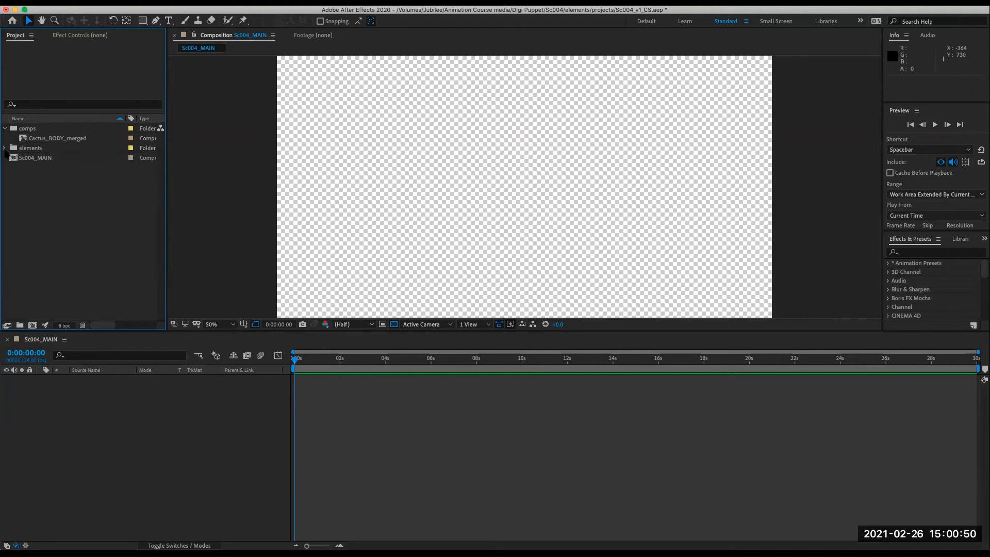
left_click(5, 148)
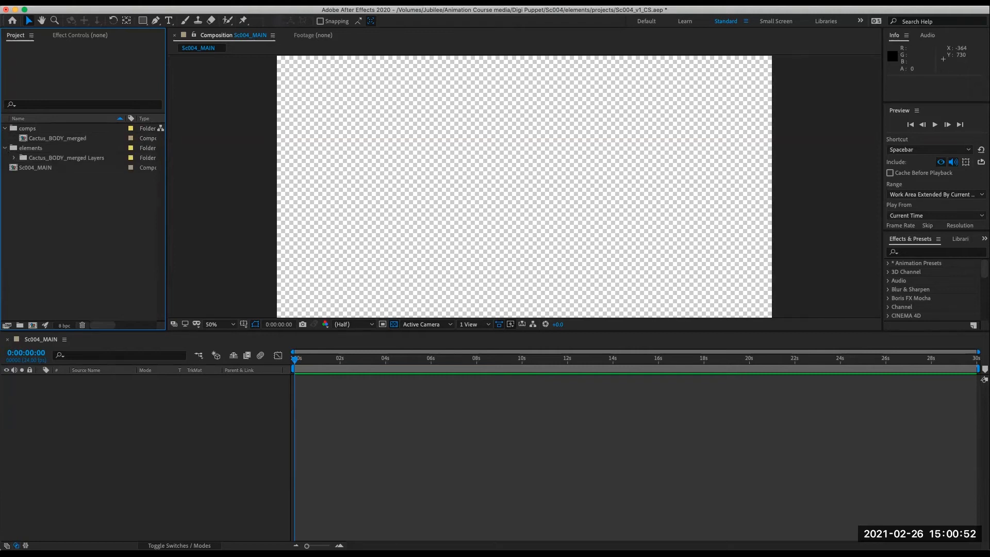
left_click(5, 149)
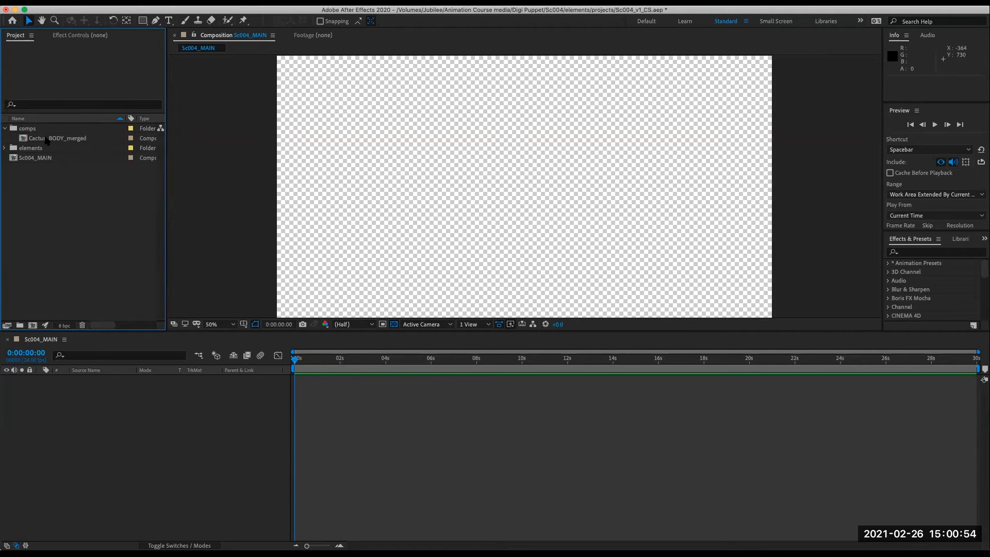
left_click(47, 139)
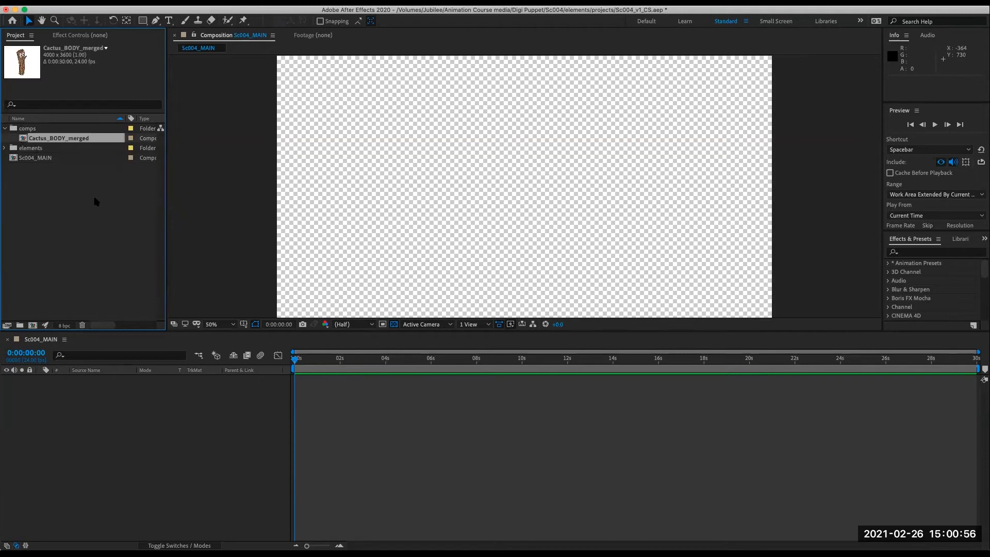
left_click(43, 199)
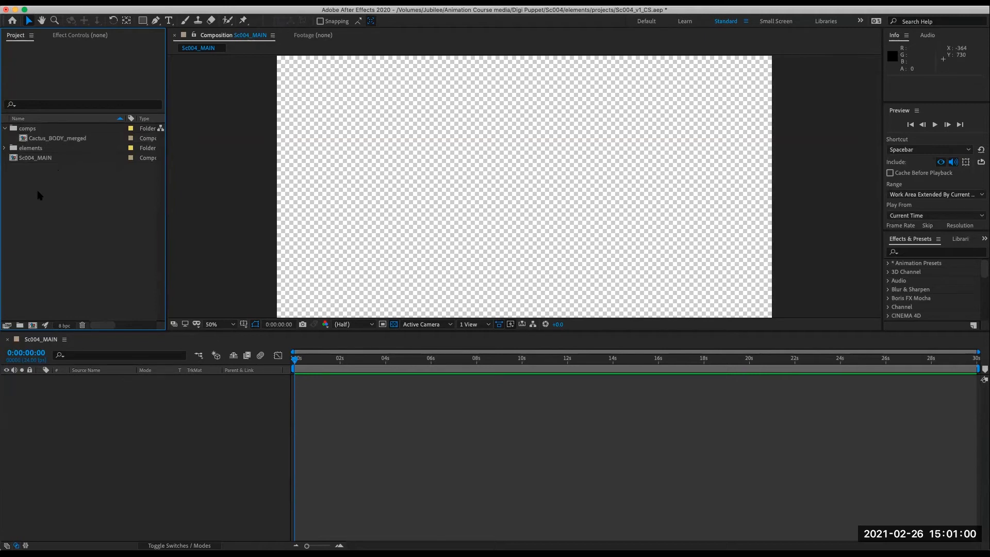
- Try to save the project, then try re-saving it as Sc004_v1_CS.aep in Sc004's projects folder
key("super+s")
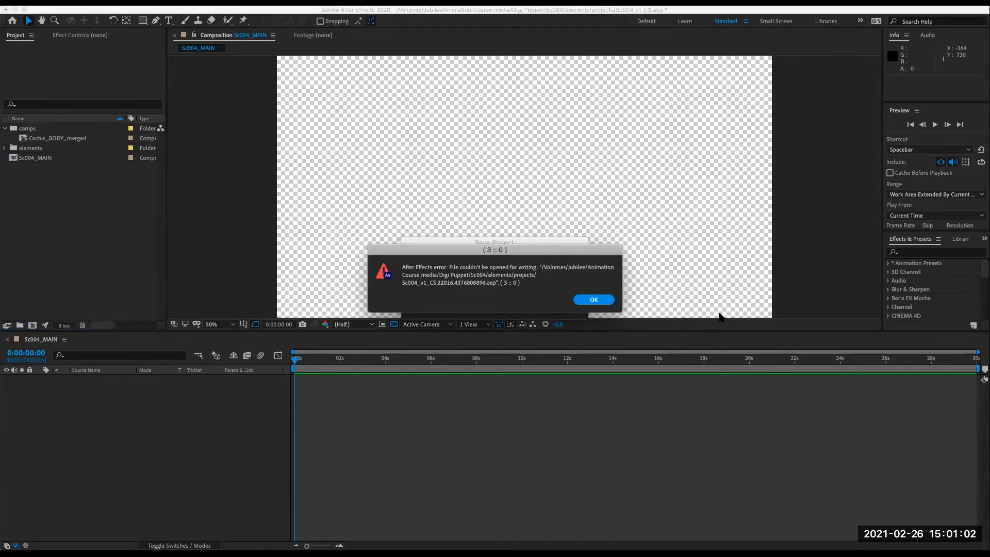
left_click(594, 300)
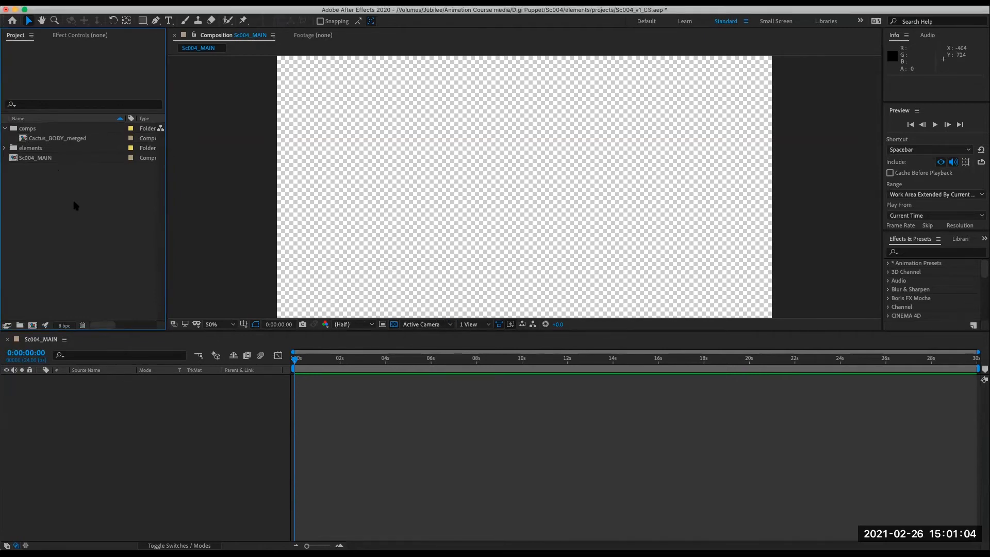
left_click(88, 2)
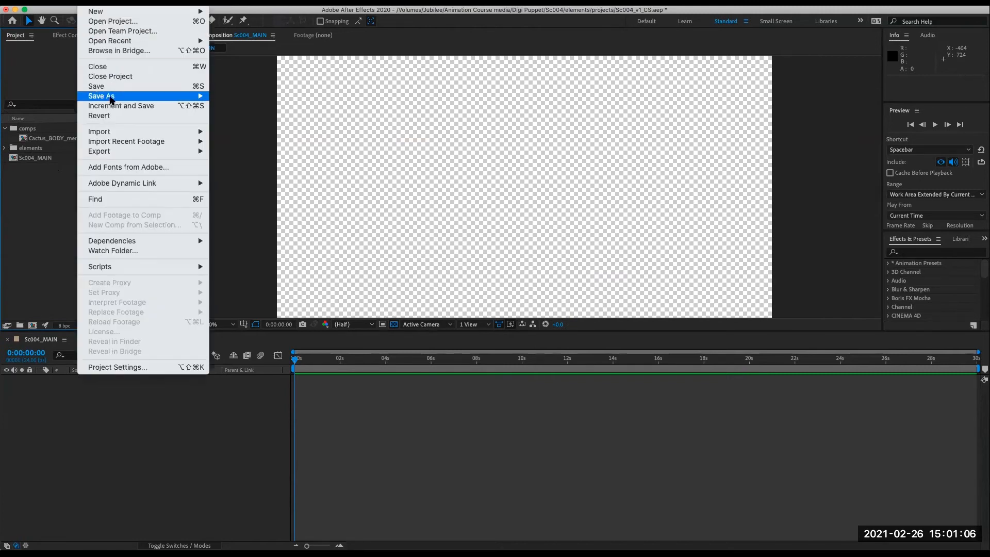
mouse_move(111, 98)
left_click(263, 98)
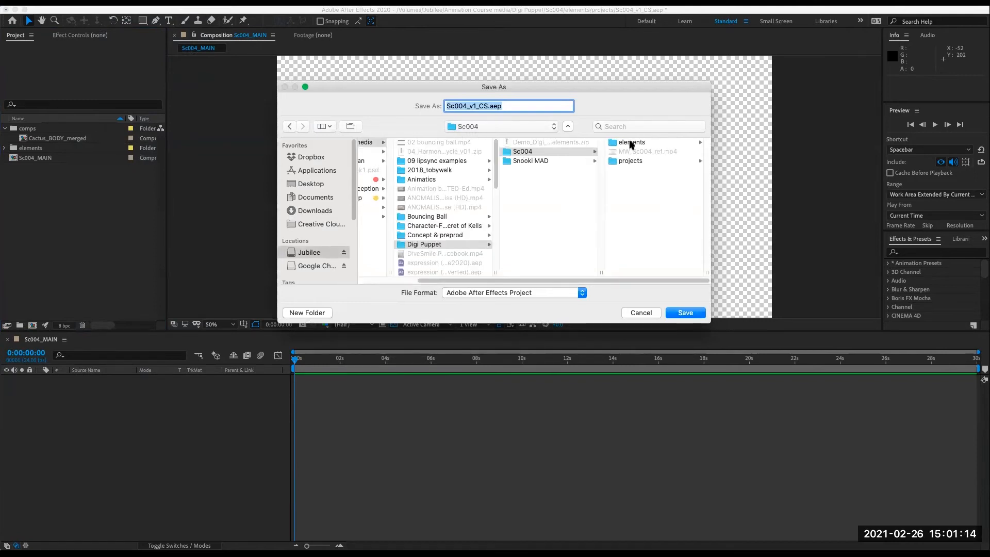
left_click(637, 162)
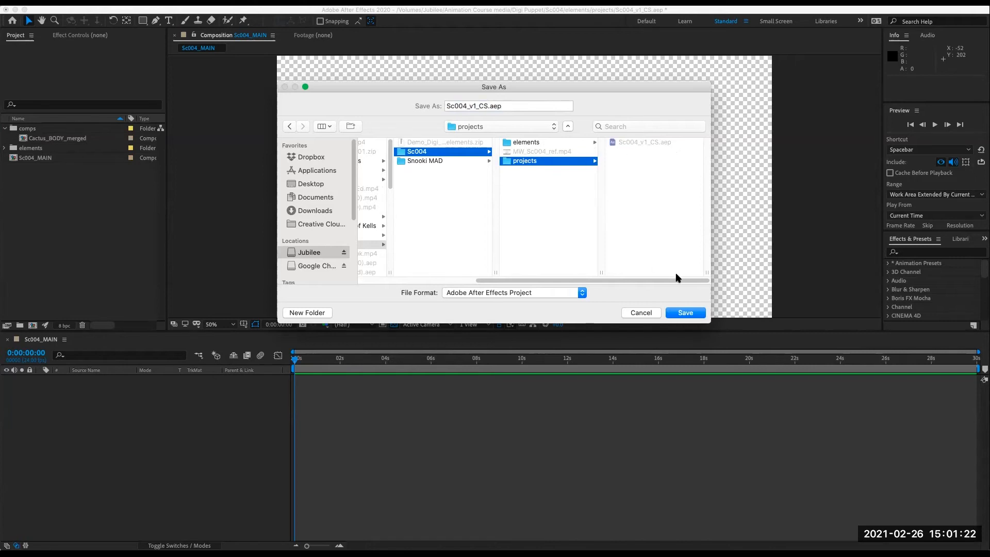
left_click(686, 316)
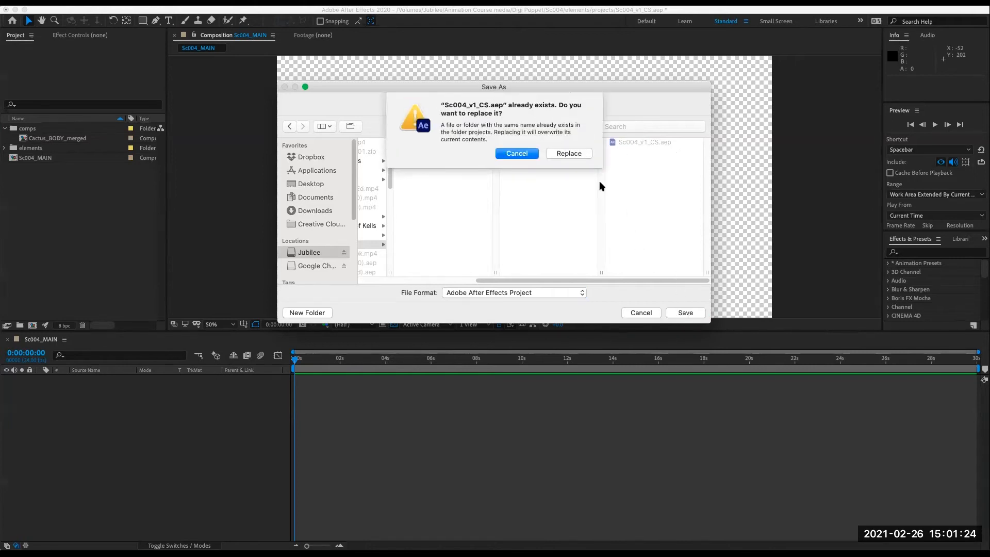
left_click(521, 154)
left_click(637, 313)
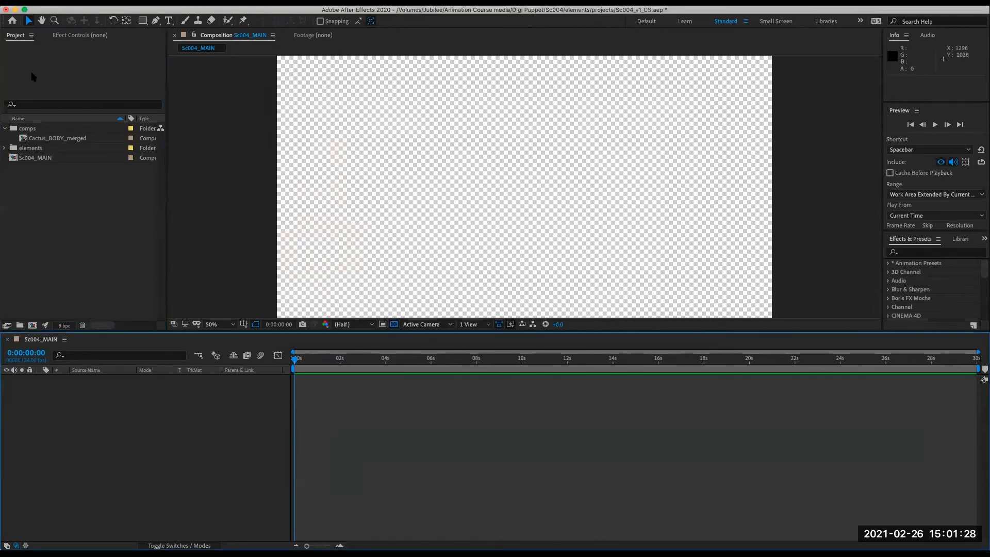
- Add the Cactus_BODY_merged composition as a layer in Sc004_MAIN
left_click(54, 139)
left_click_drag(23, 140, 147, 481)
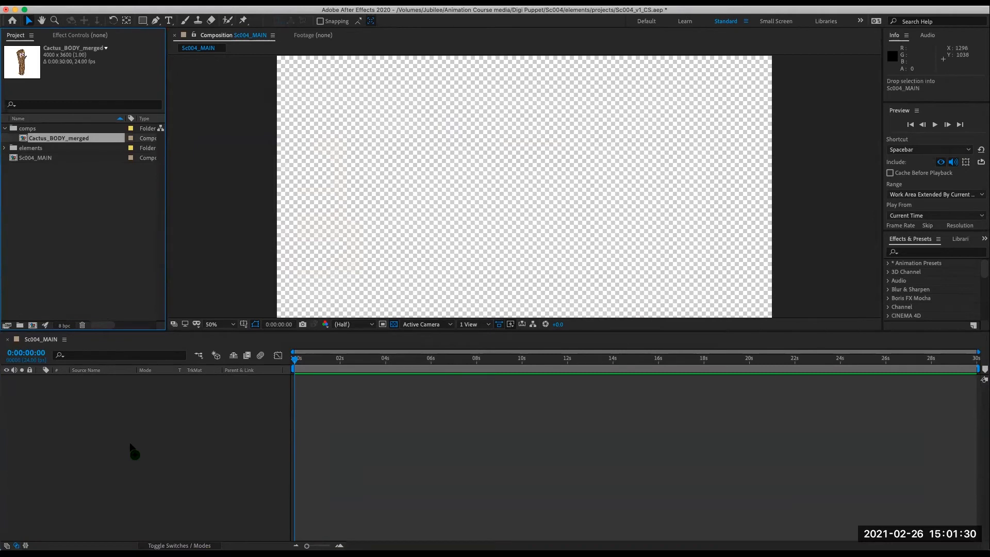
left_click_drag(129, 443, 132, 448)
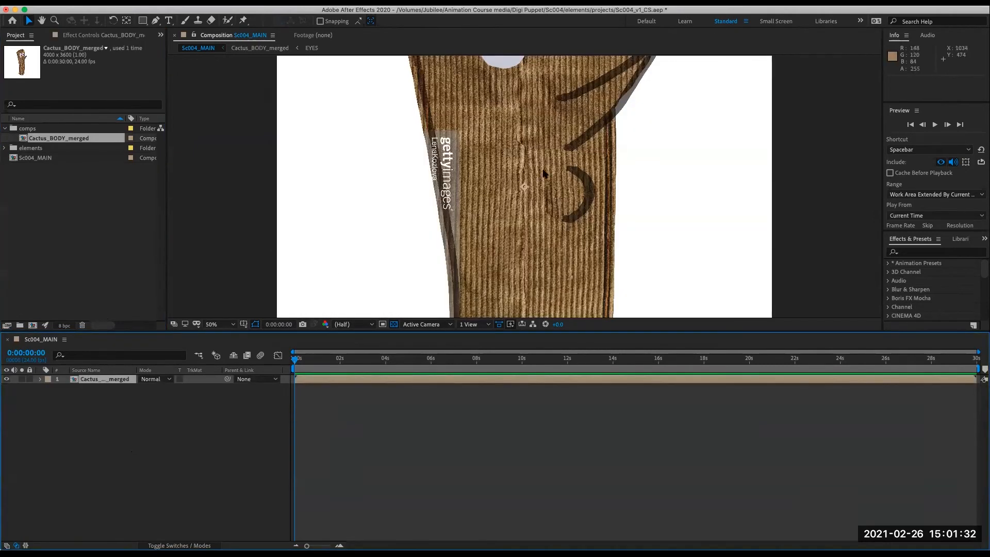
- Move the cactus layer down in the composition to position 960, 844
key("comma")
key("comma")
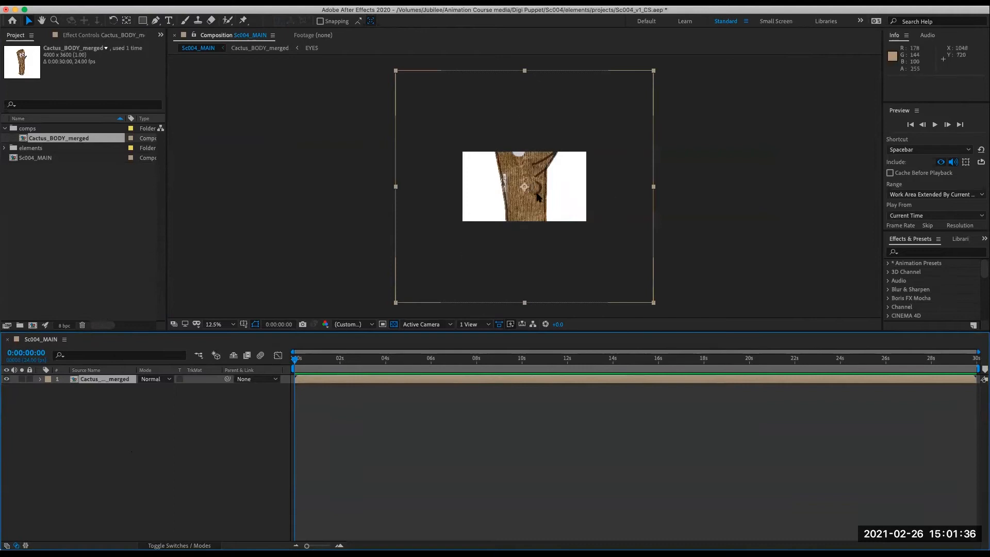
mouse_move(535, 180)
left_mouse_down()
mouse_move(532, 212)
mouse_move(526, 191)
left_mouse_up()
left_click(70, 181)
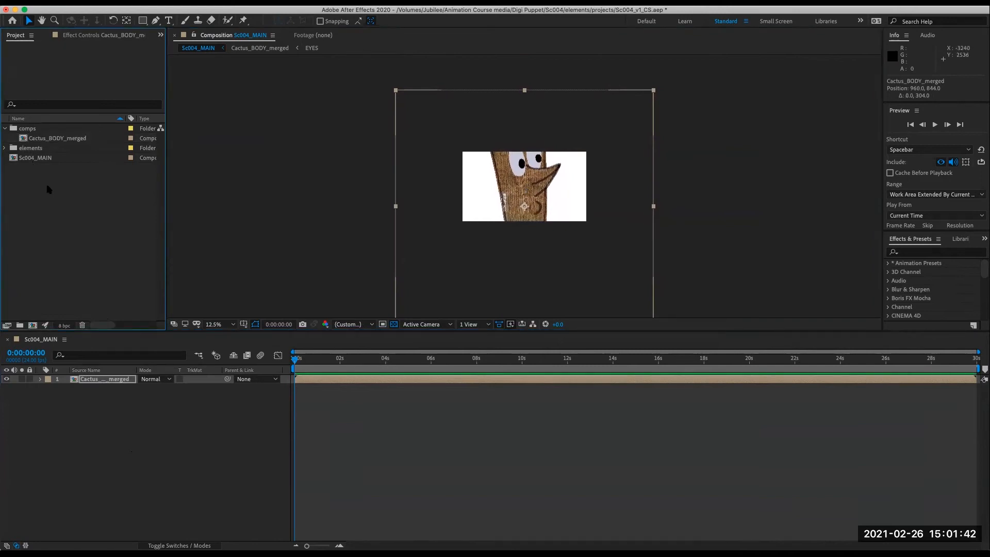
- Import the MW_Sc004_ref.mp4 reference video from the Sc004 folder
left_click(86, 2)
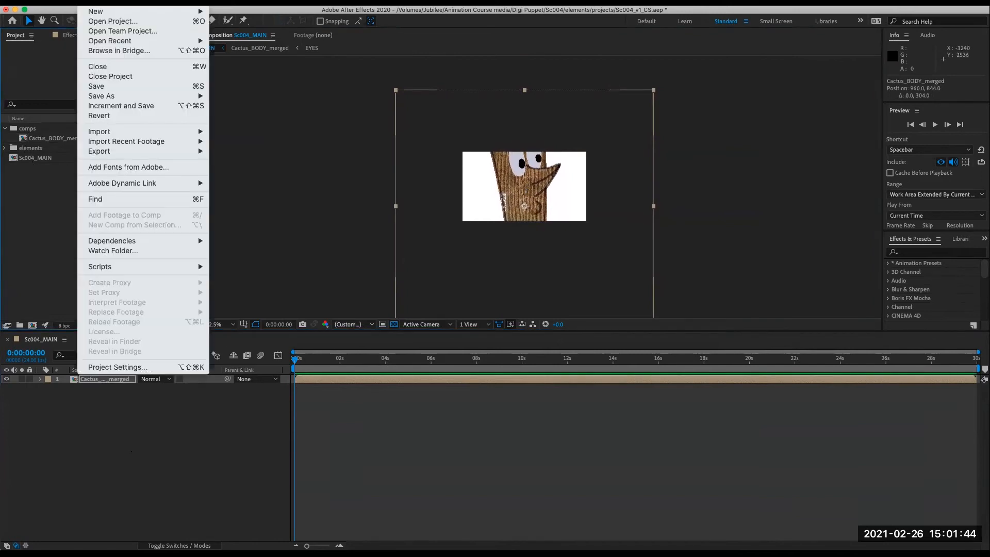
mouse_move(116, 134)
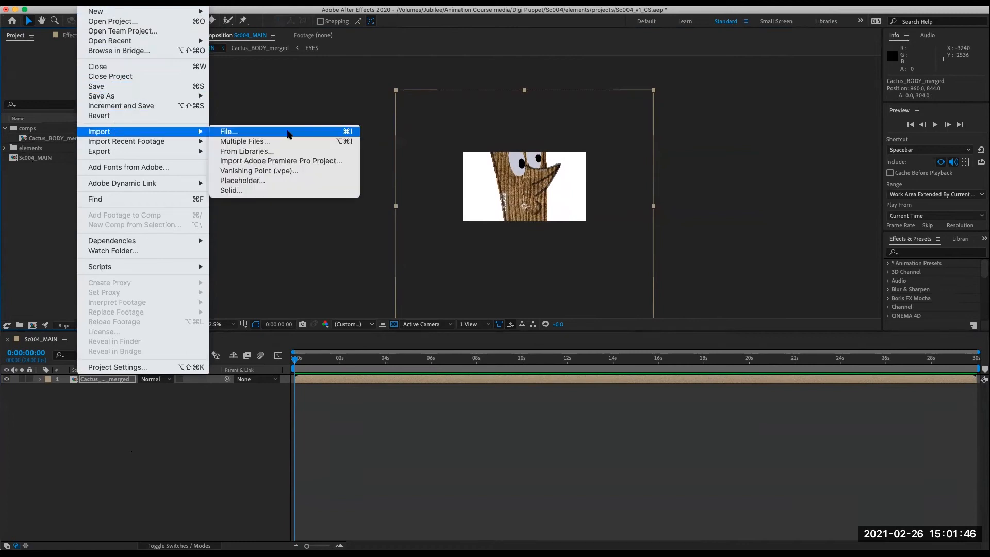
left_click(254, 136)
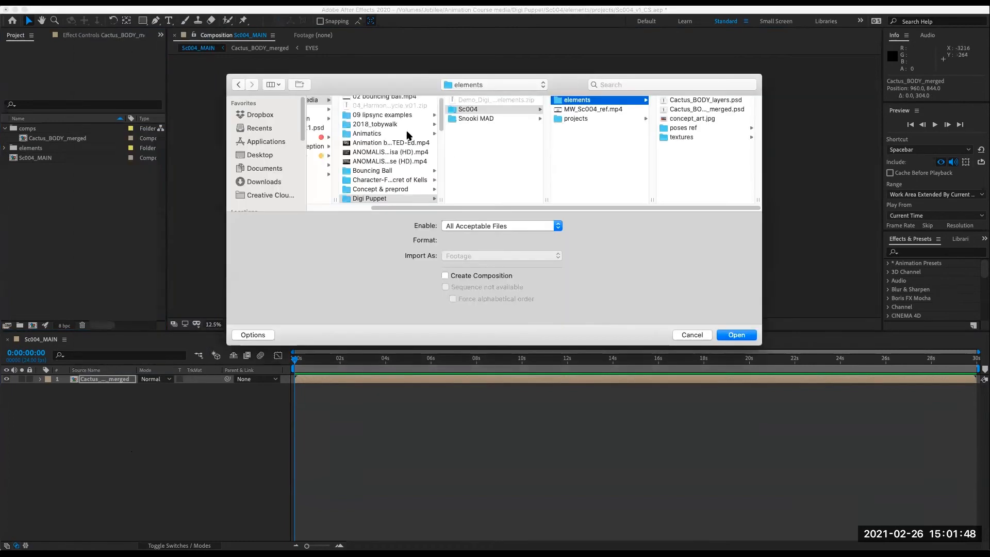
left_click(612, 111)
left_click(738, 334)
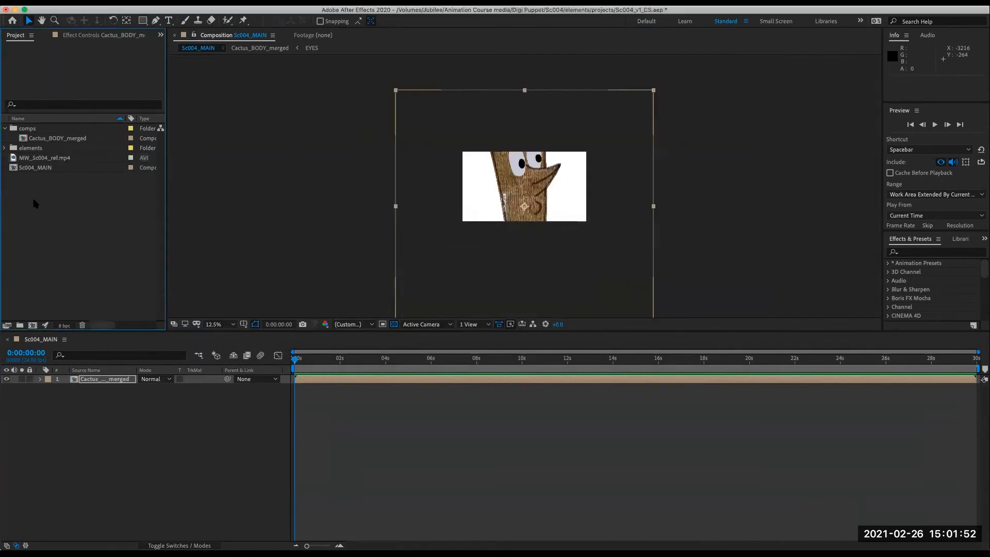
- Add MW_Sc004_ref.mp4 to the Sc004_MAIN timeline beneath the cactus layer
left_click(42, 159)
left_click_drag(14, 159, 75, 416)
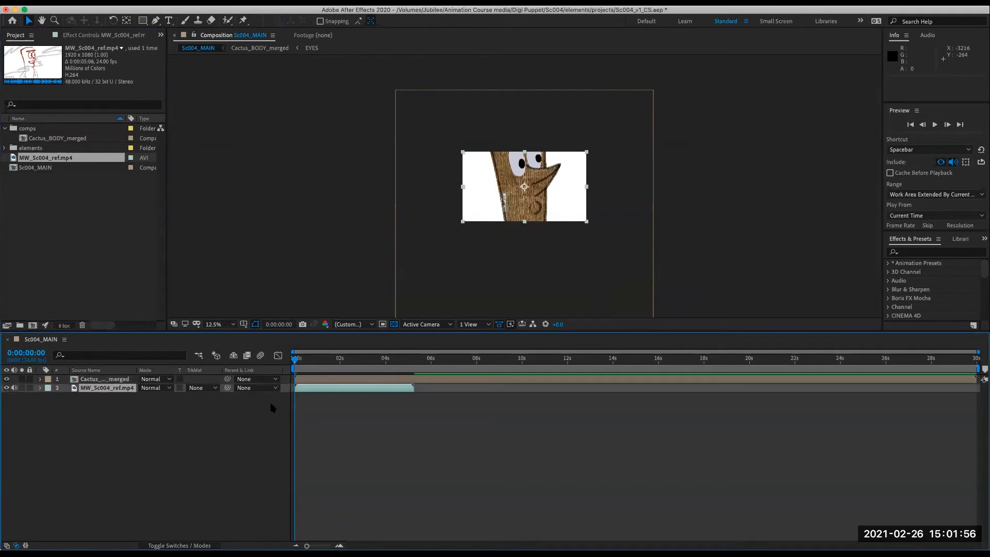
left_click_drag(366, 361, 278, 393)
- Hide the cactus layer to view the reference video on its own
left_click(7, 379)
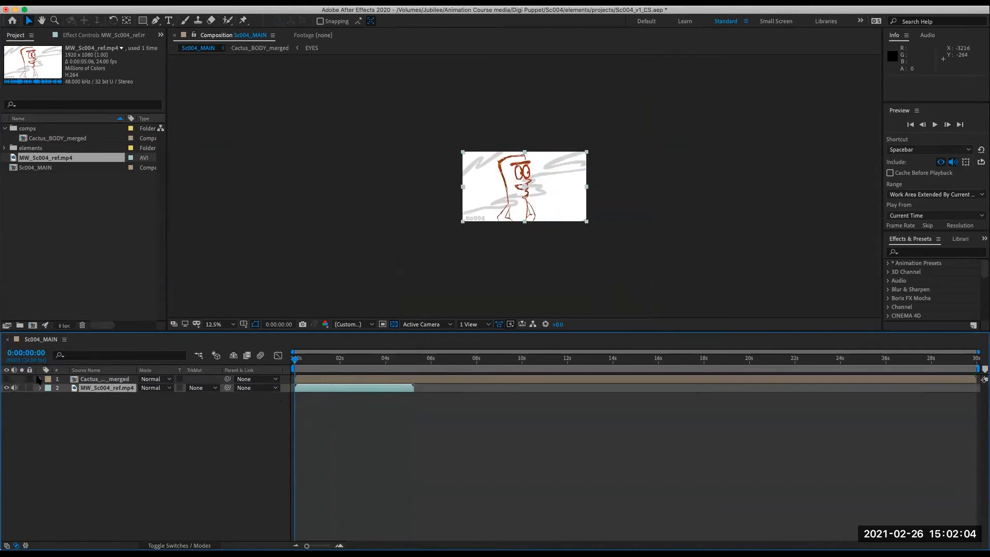
left_click(95, 380)
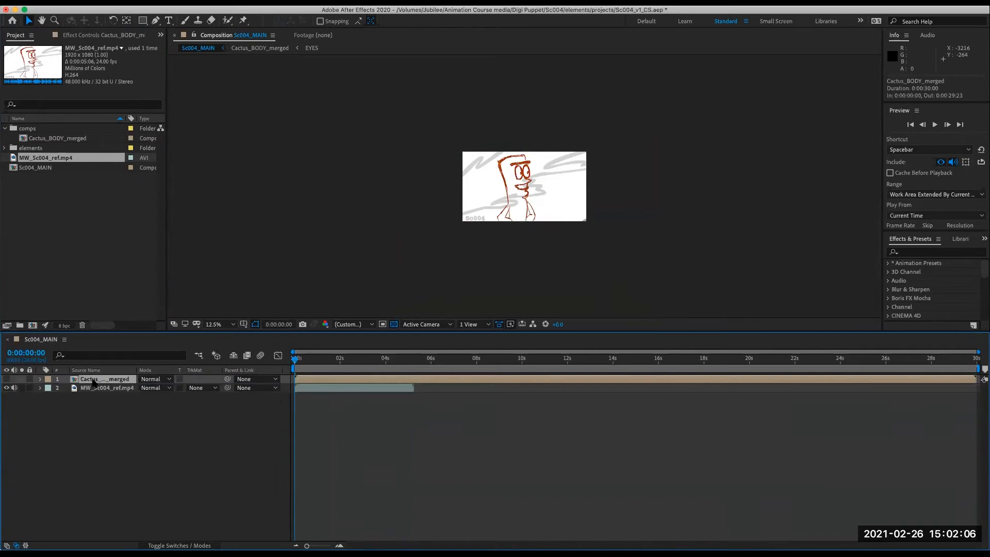
left_click_drag(326, 365, 389, 365)
left_click_drag(355, 396, 250, 397)
left_click(111, 417)
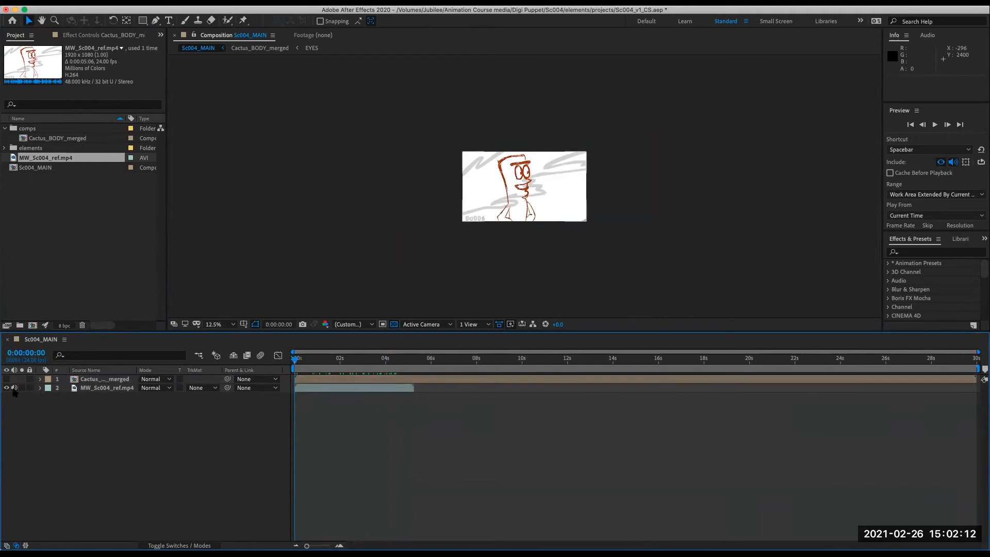
- Scrub through the reference video and jump to its layer's out point
left_click_drag(333, 361, 408, 378)
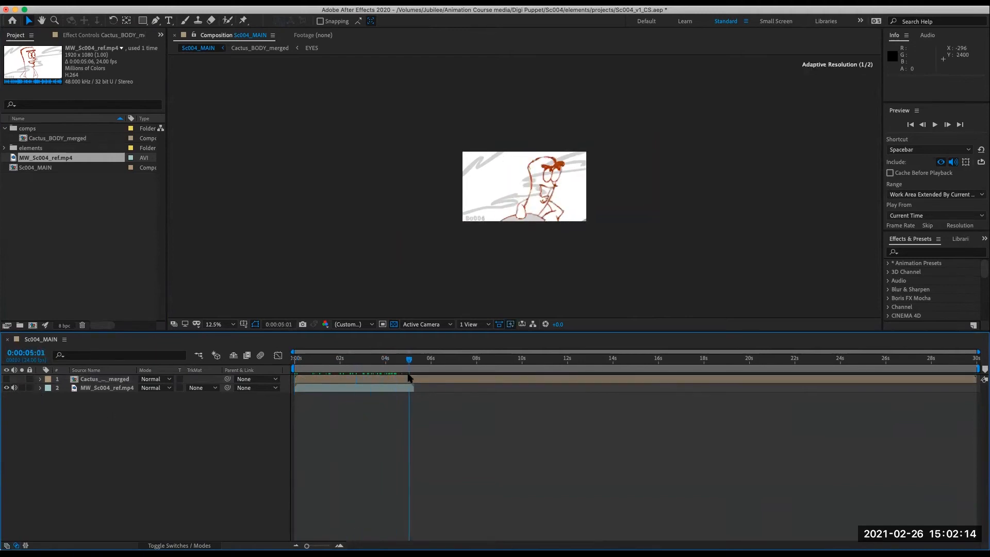
left_click(399, 389)
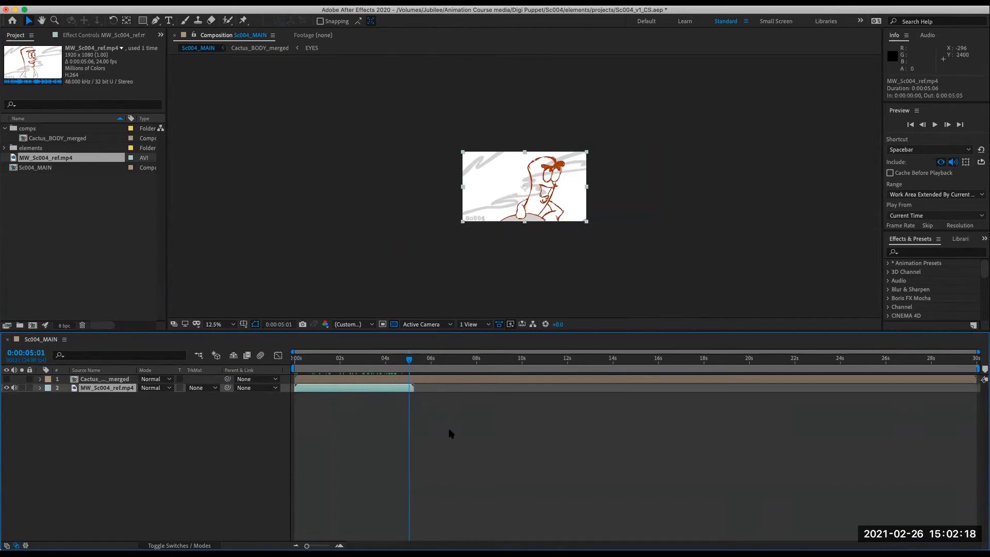
key("o")
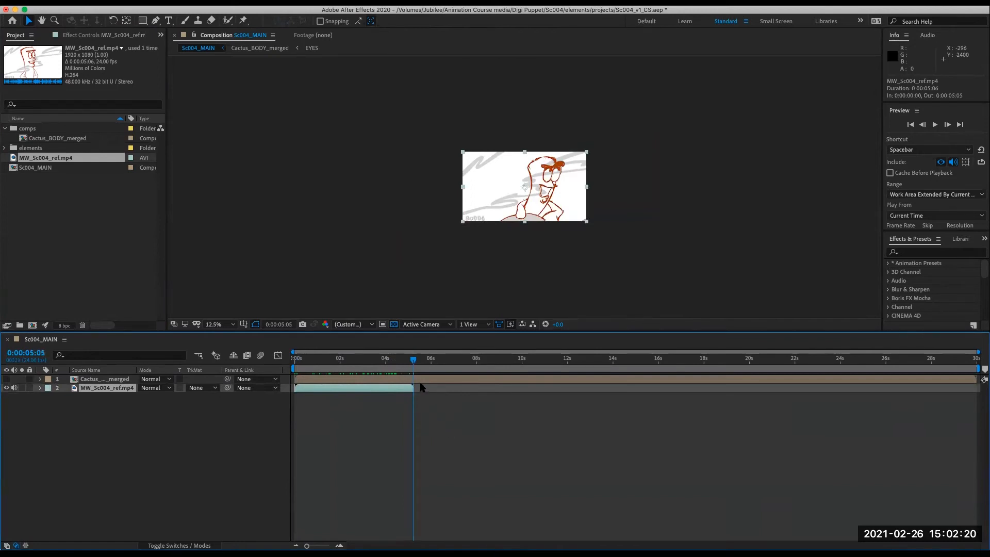
- Set the work area end to the reference video's out point at 0:00:05:05
key("i")
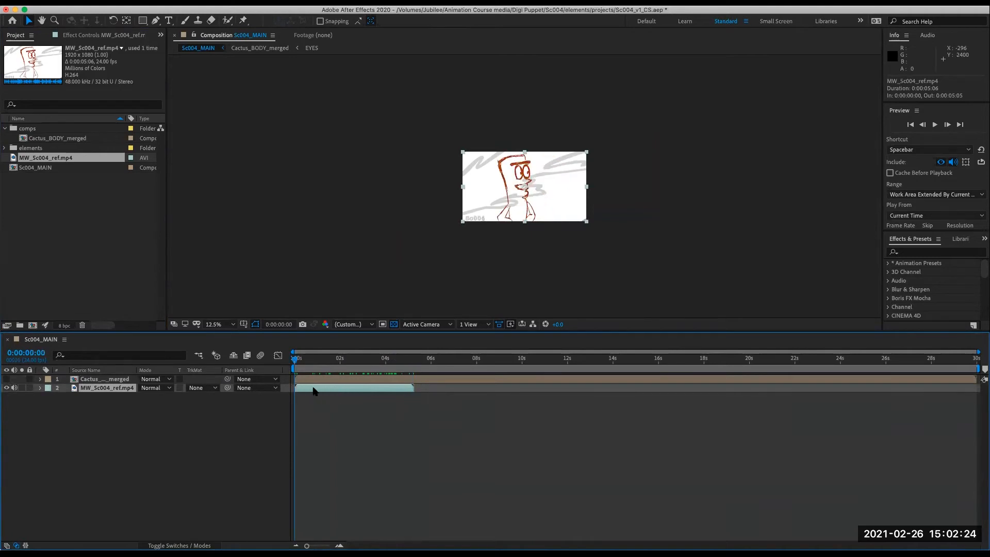
key("o")
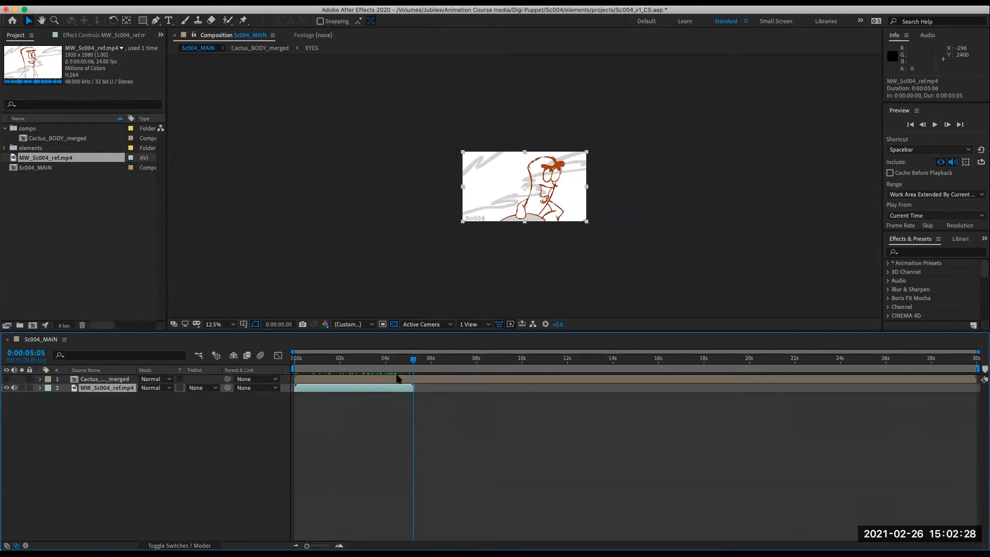
left_click_drag(978, 369, 437, 384)
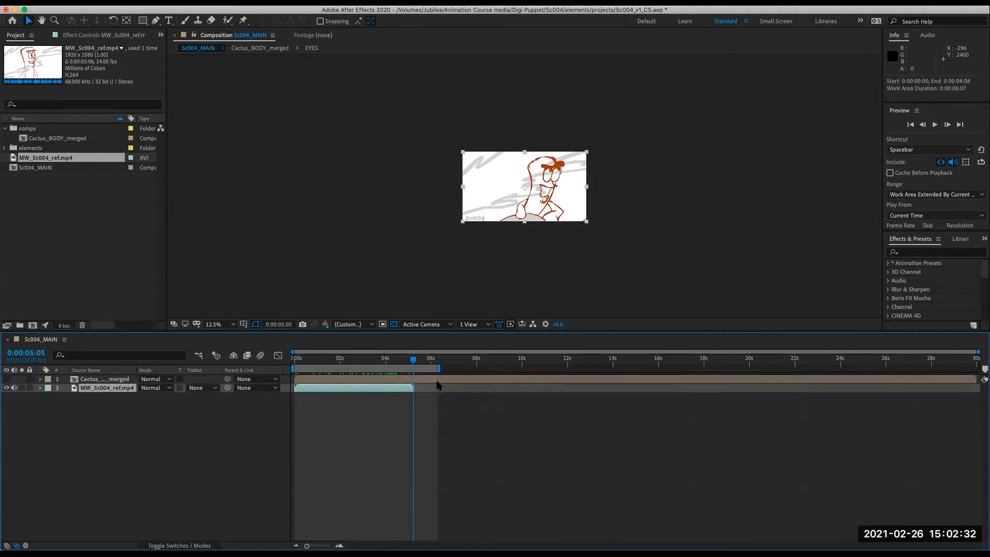
key("n")
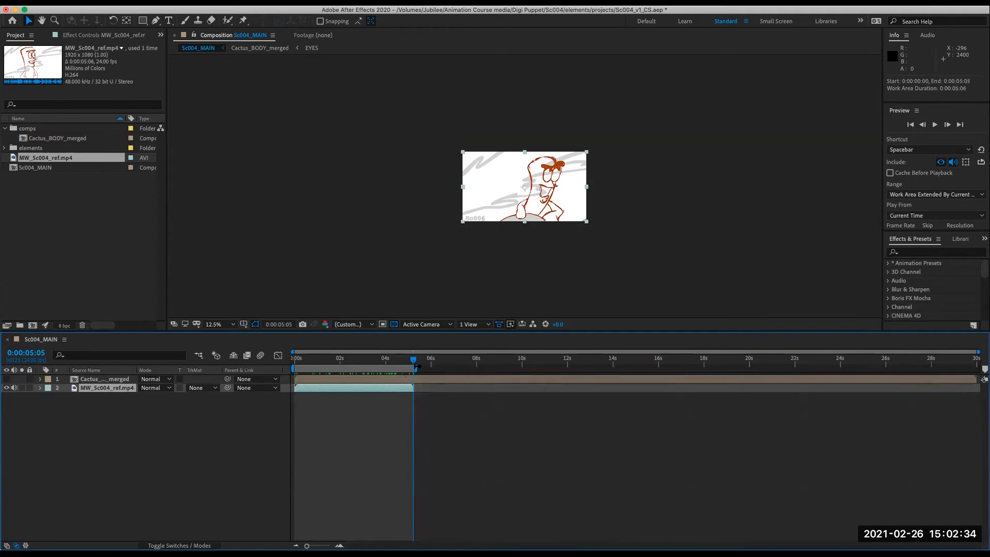
- Reposition the work area start and end with the current time indicator, returning it to 0:00:00:00 through 0:00:05:05
left_click_drag(442, 363, 404, 367)
key("b")
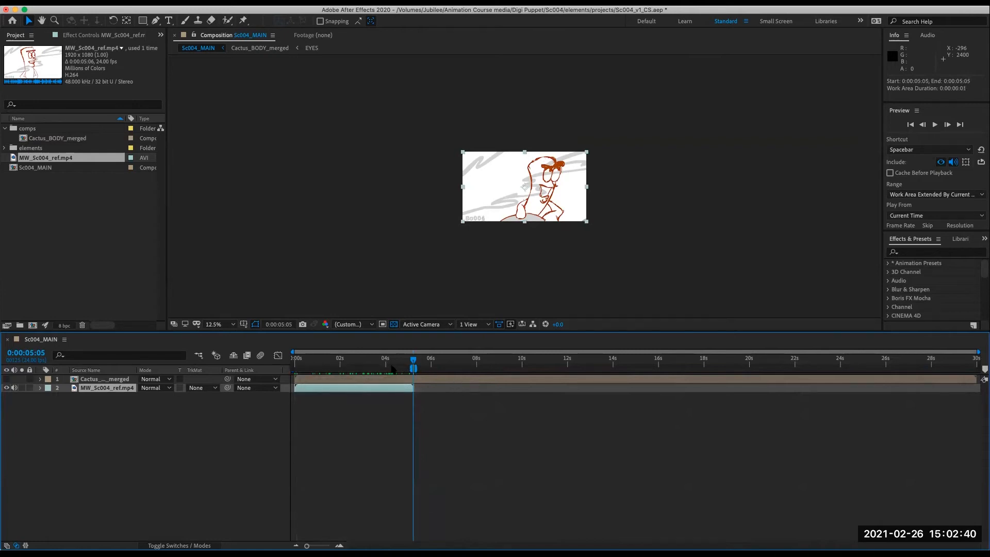
left_click(385, 365)
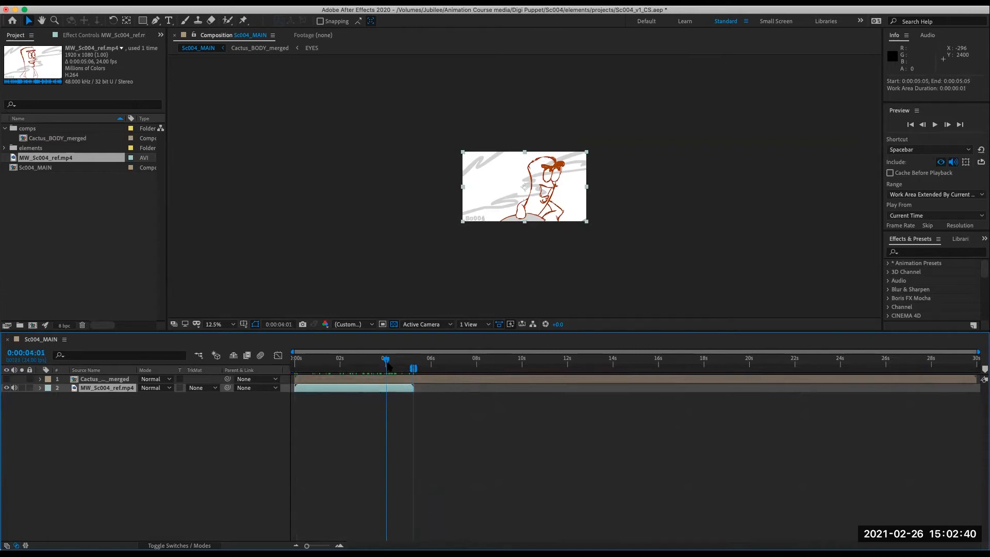
key("b")
left_click_drag(387, 366, 259, 372)
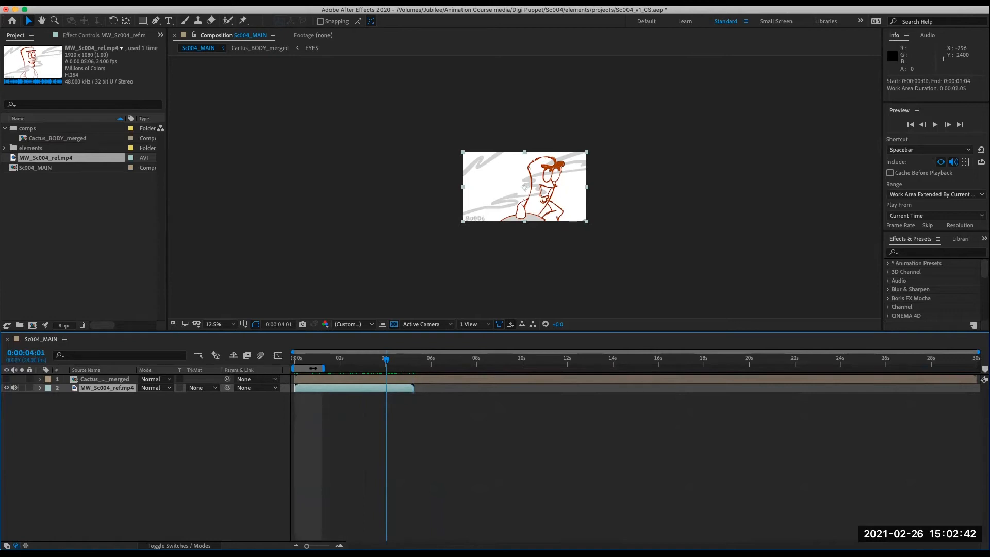
left_click(412, 366)
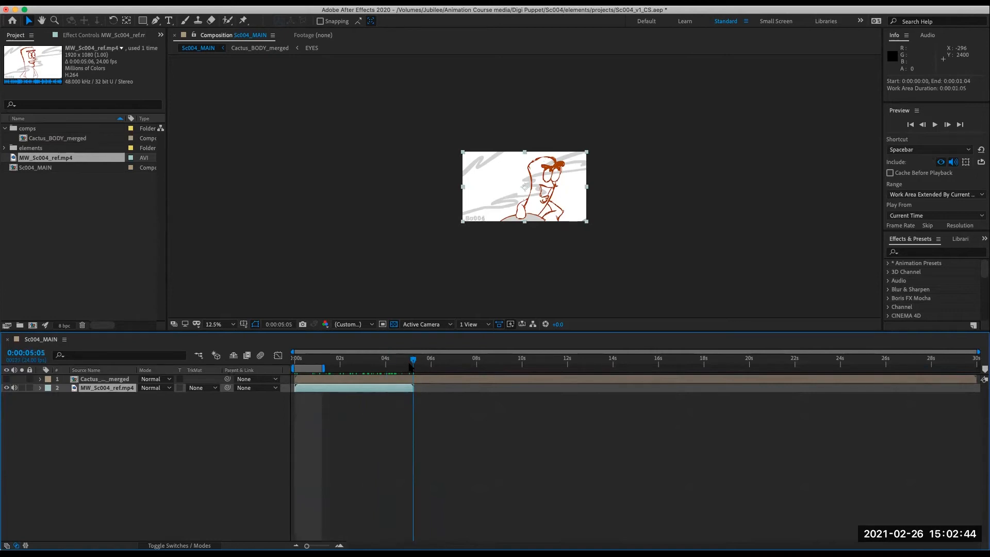
key("n")
left_click_drag(411, 366, 293, 366)
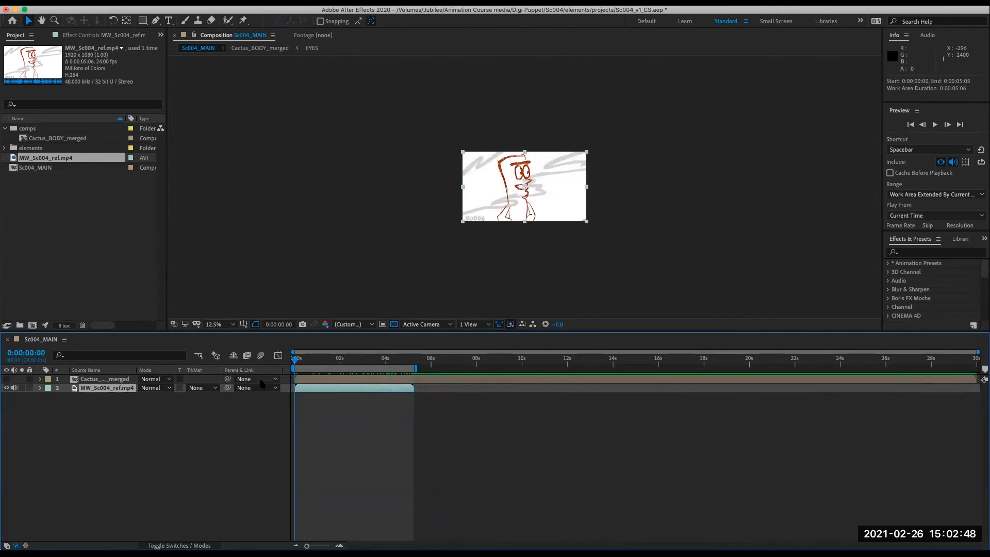
- Make the MW_Sc004_ref.mp4 layer a guide layer
right_click(97, 390)
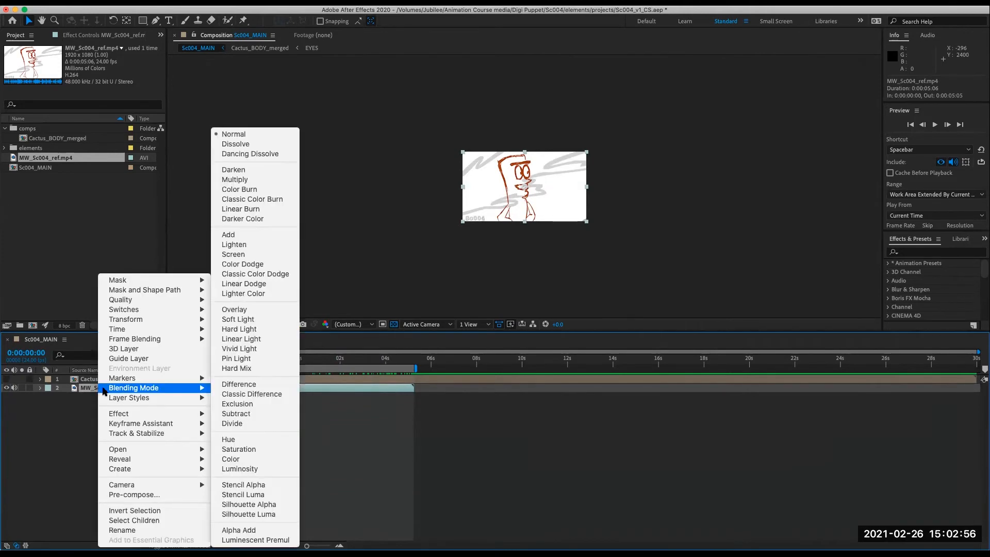
left_click(96, 396)
right_click(98, 391)
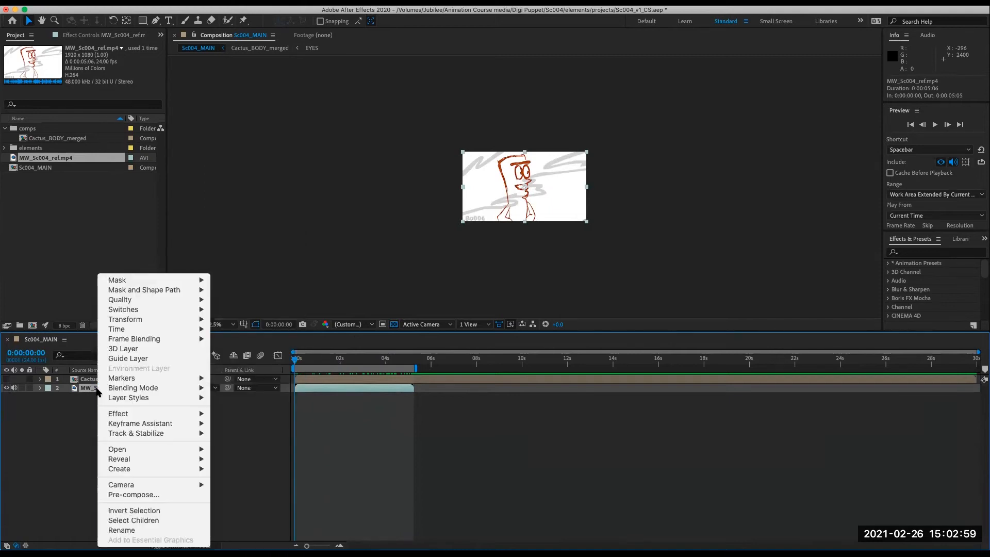
left_click(128, 360)
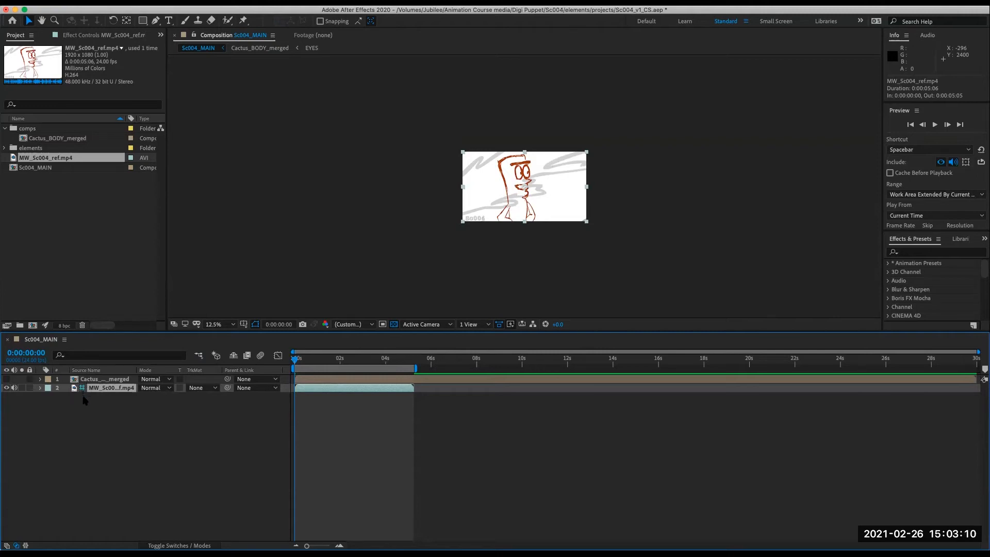
- Zoom the composition viewer in to 50% on the reference frame
left_click(92, 411)
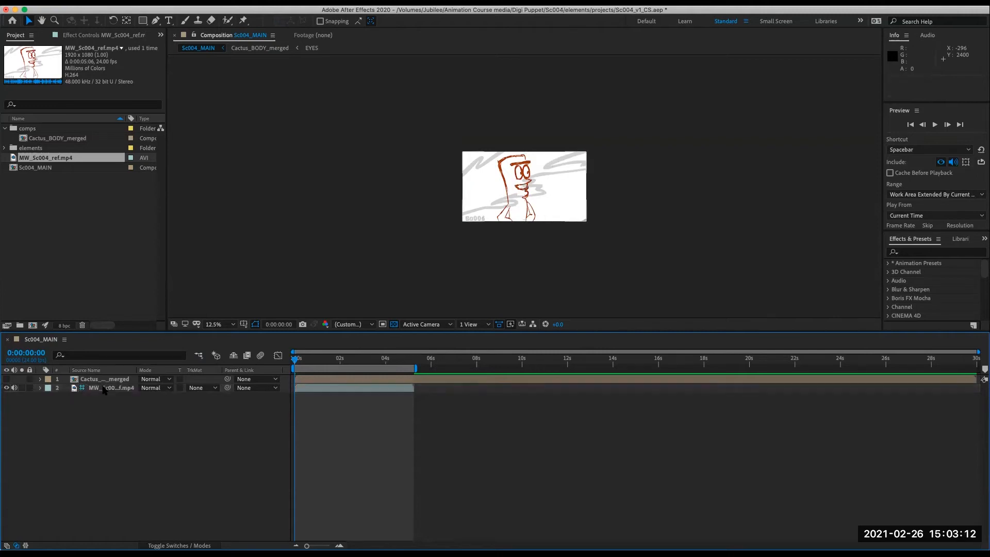
left_click(103, 387)
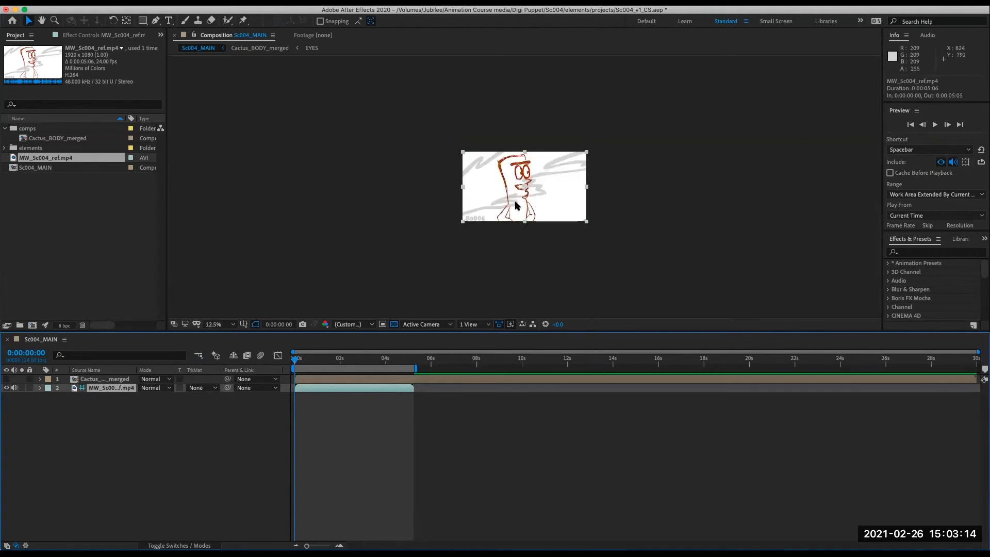
key("period")
key("period")
key("comma")
key("period")
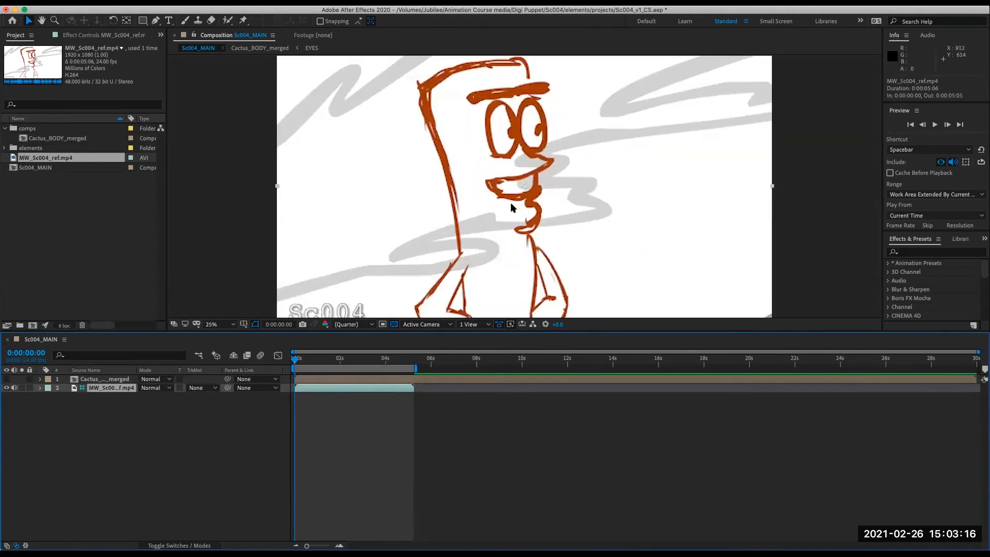
left_click(99, 437)
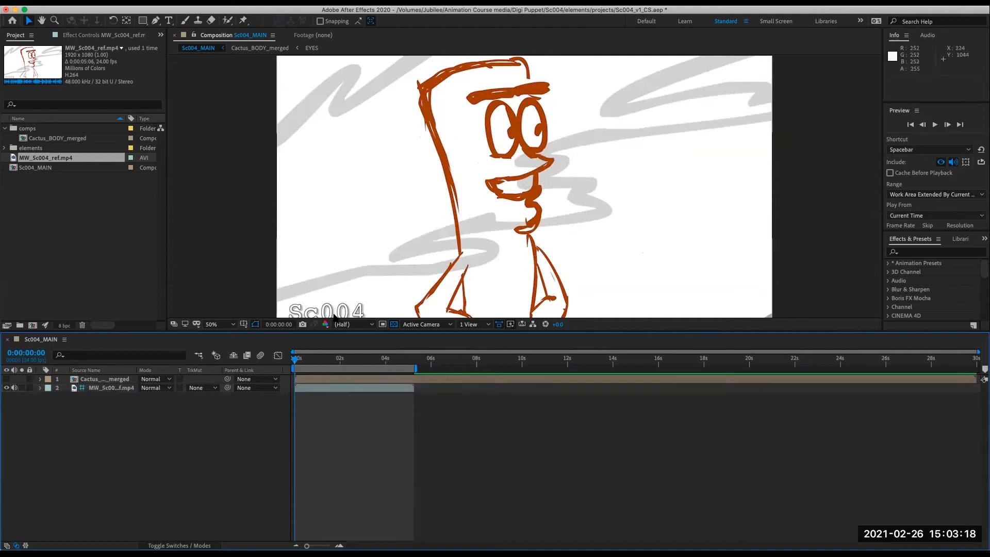
- Preview the reference animation's playback and enlarge the composition viewer panel above the timeline
key("space")
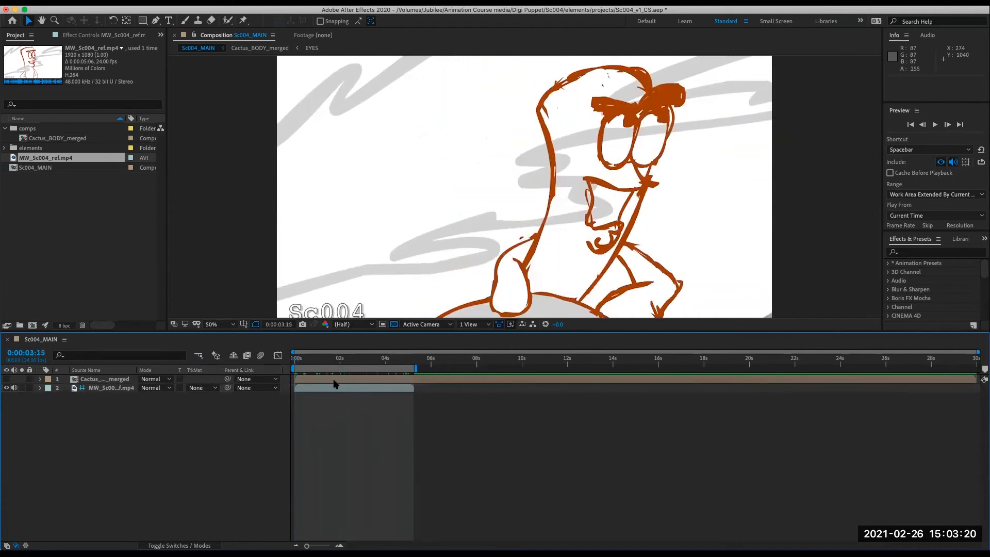
key("space")
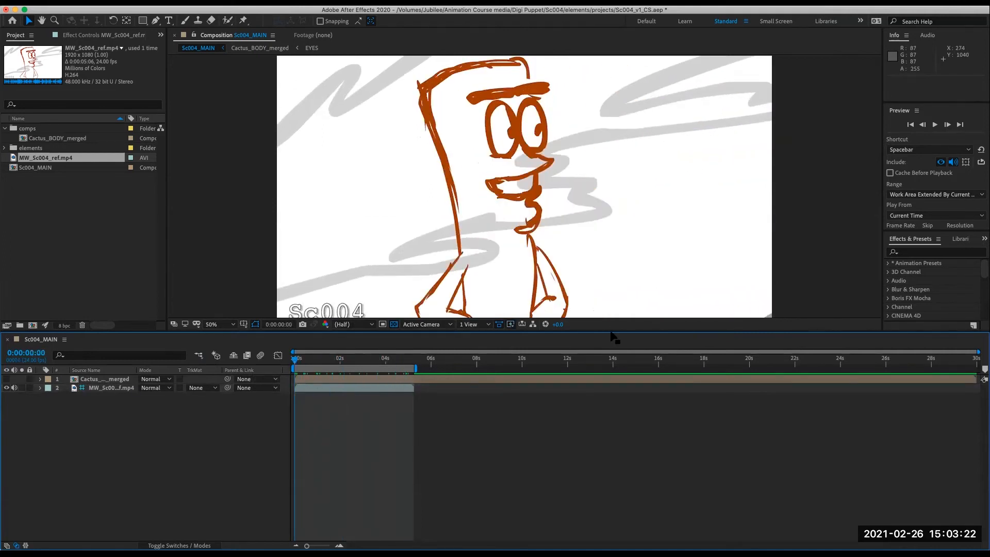
left_click_drag(610, 339, 609, 365)
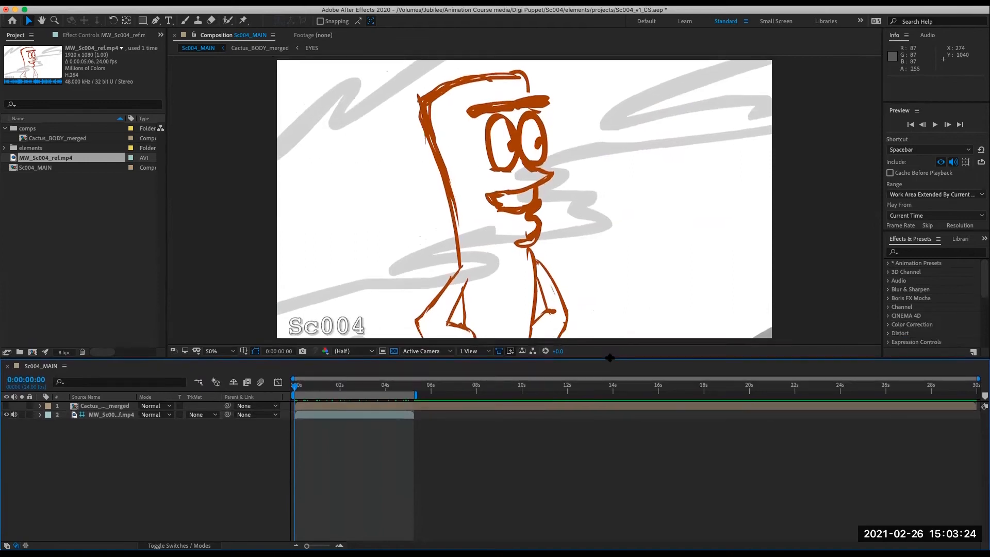
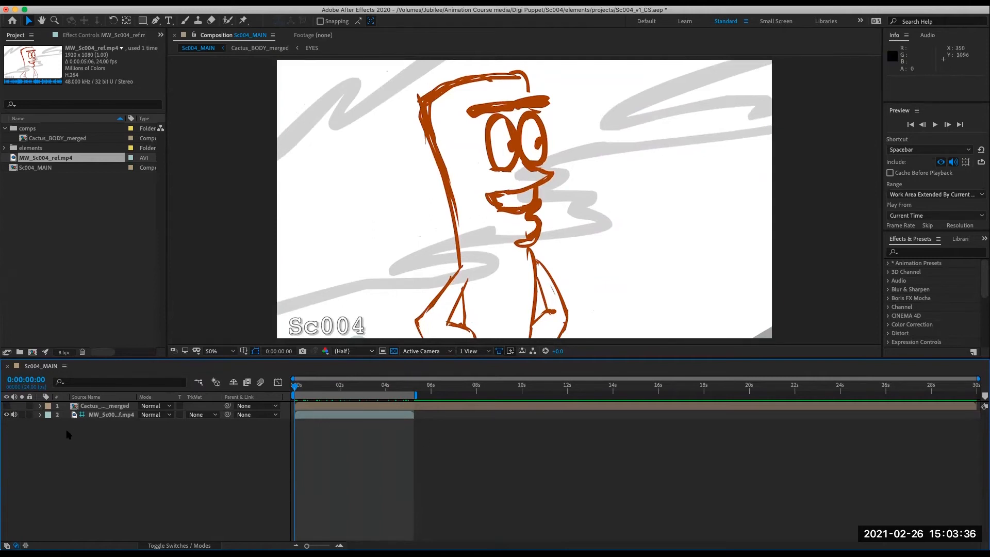
- Open the MW_Sc004_ref.mp4 layer in its own layer viewer, then return to the Sc004_MAIN composition
double_click(110, 415)
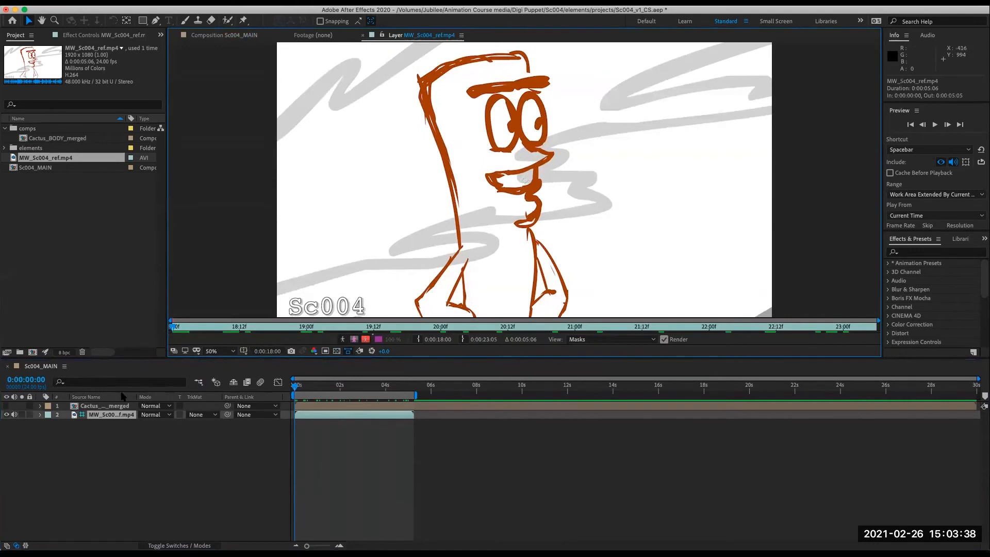
left_click(117, 442)
left_click(233, 36)
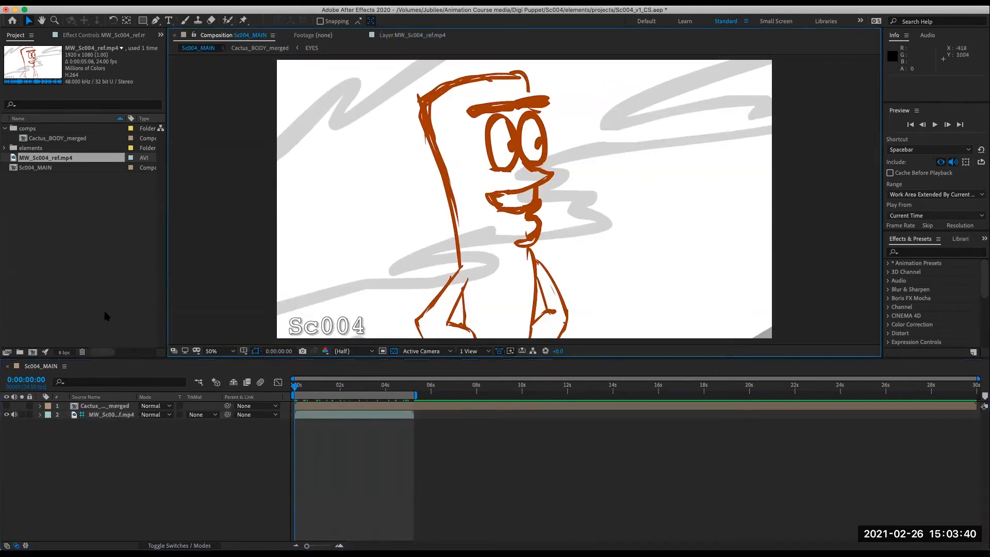
- Turn off the Guide Layer setting on the MW_Sc004_ref.mp4 layer
left_click(114, 415)
right_click(114, 416)
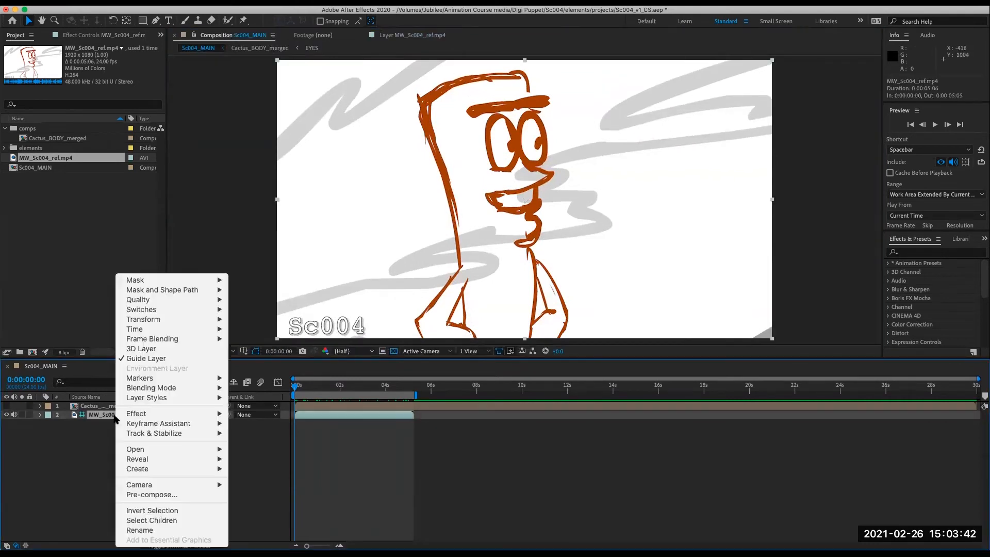
left_click(134, 359)
left_click(74, 456)
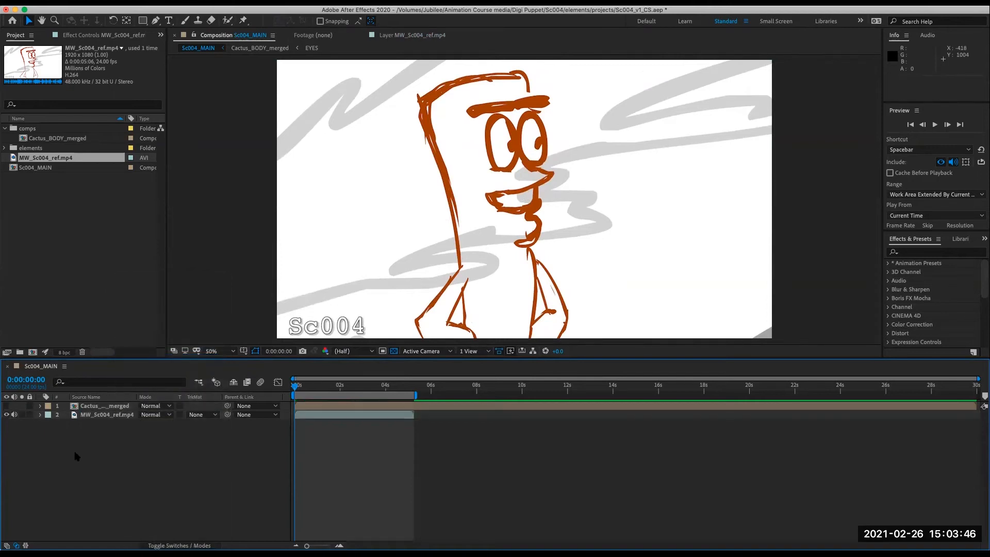
- Hide the reference layer's video and play the composition back to hear its audio
left_click(6, 415)
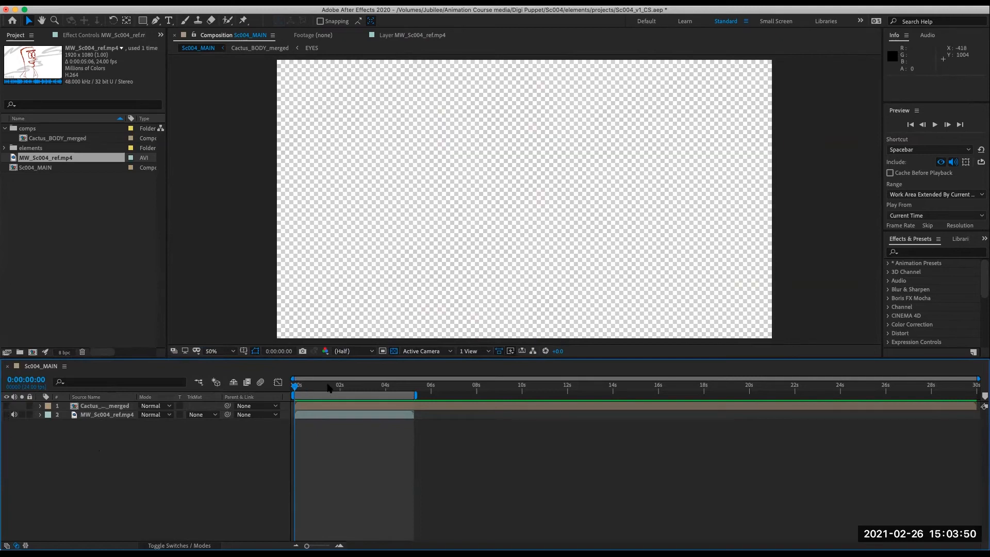
key("space")
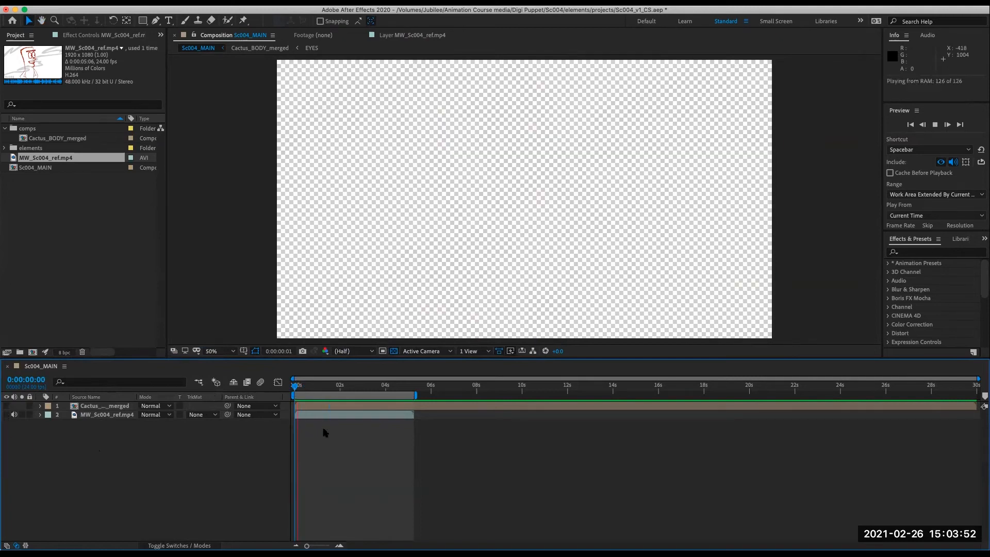
key("space")
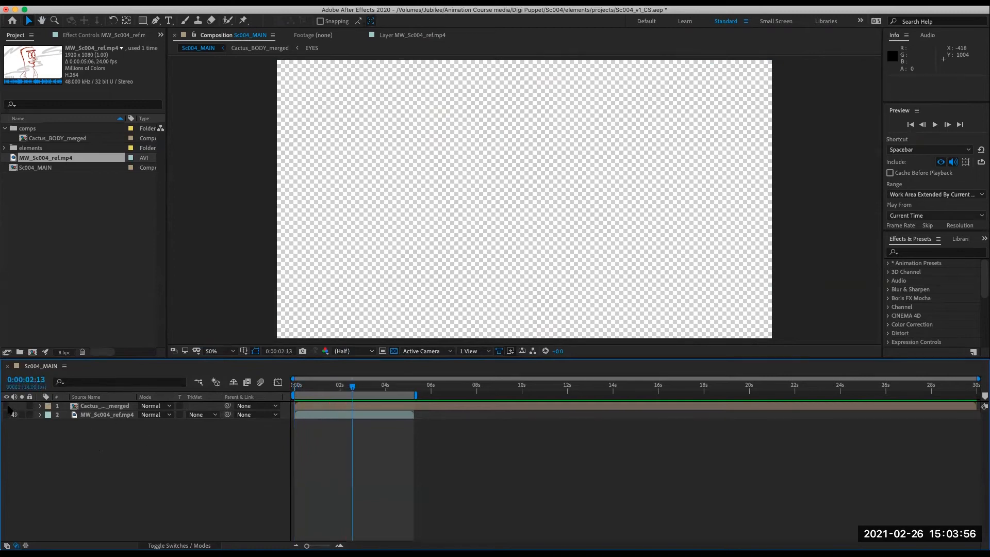
key("space")
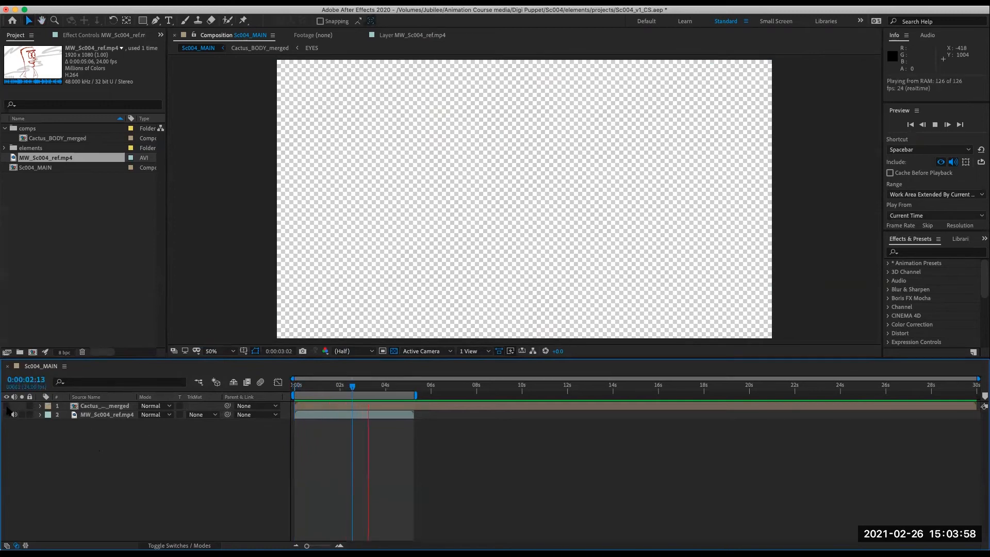
key("space")
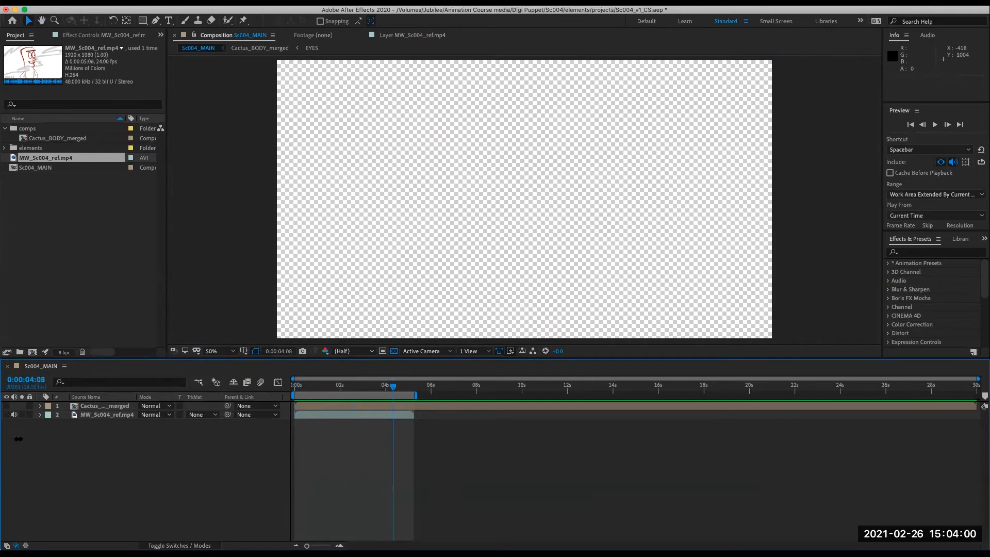
- Show the Cactus_BODY_merged layer and zoom the composition viewer out to 25%
left_click(6, 406)
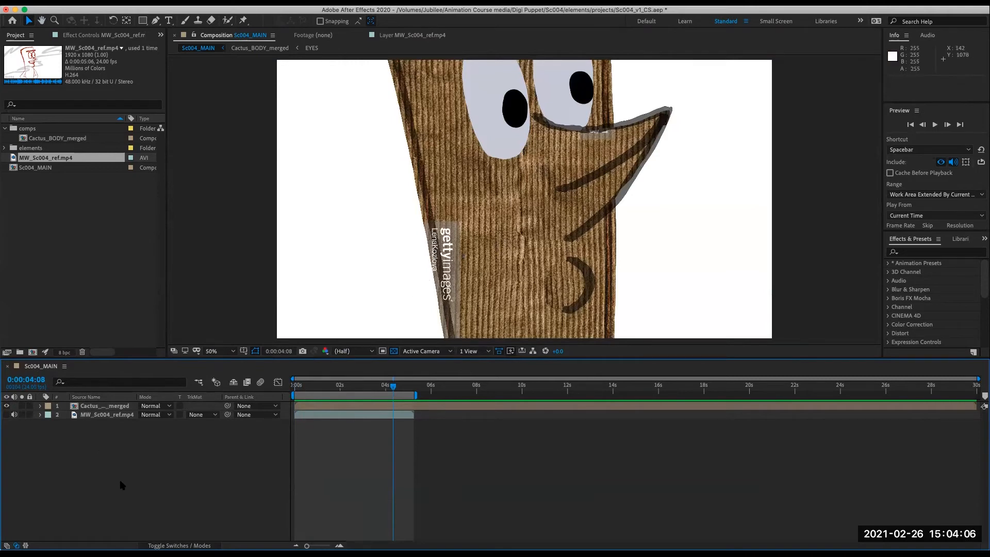
key("comma")
key("comma")
key("period")
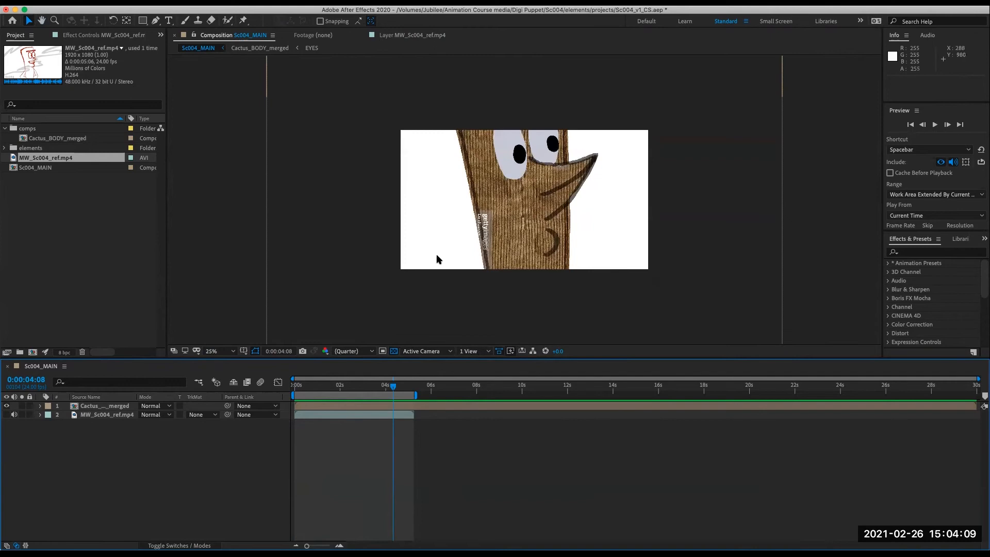
- Scale the Cactus_BODY_merged layer to 47% and move it to about 960, 728 in the frame
left_click(57, 407)
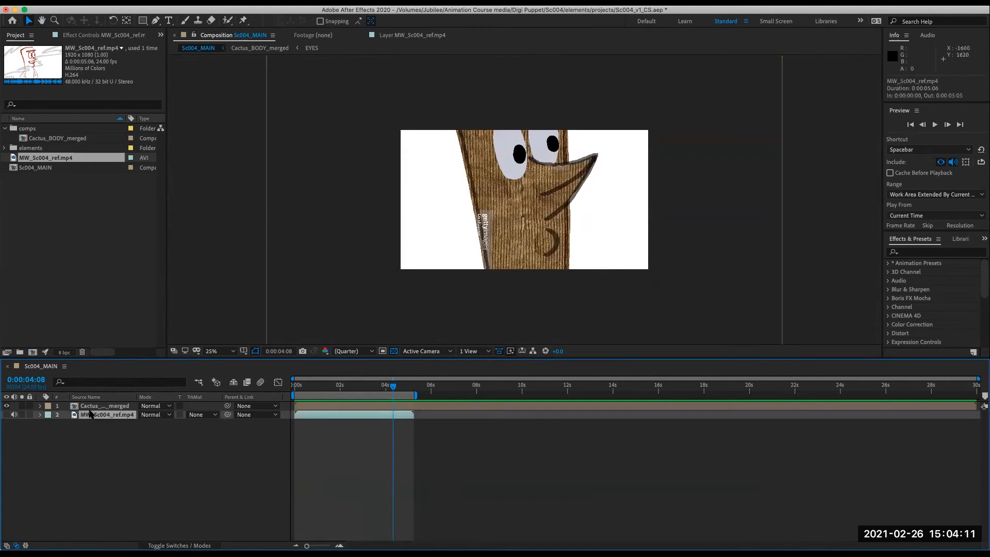
left_click(41, 406)
left_click(50, 416)
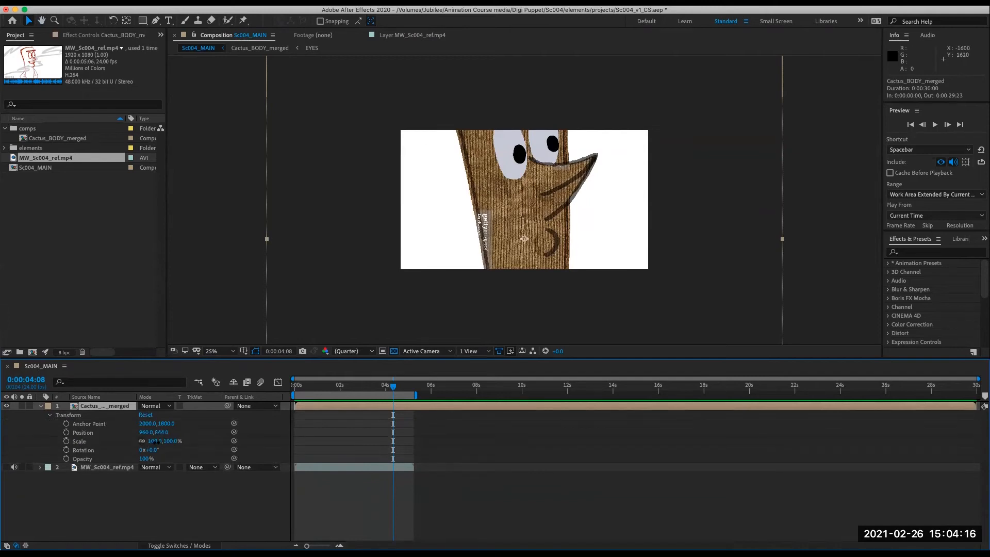
left_click_drag(153, 442, 133, 449)
mouse_move(598, 240)
left_mouse_down()
mouse_move(596, 195)
mouse_move(595, 226)
left_mouse_up()
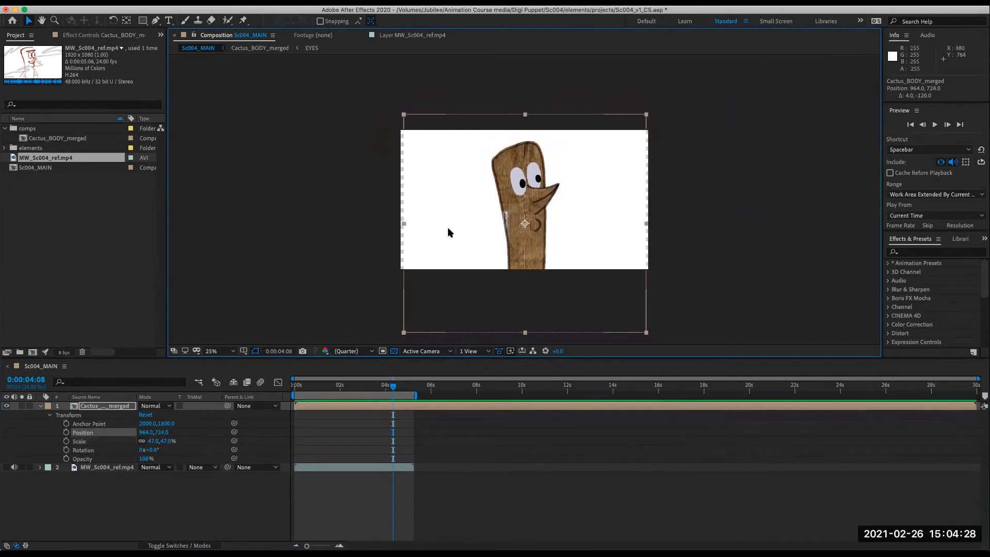
left_click_drag(561, 203, 561, 204)
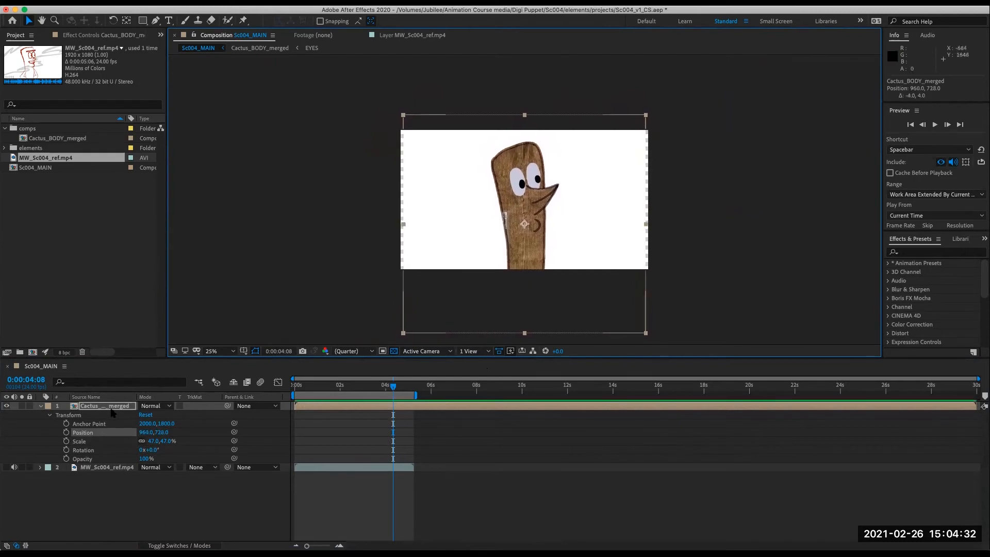
left_click(92, 515)
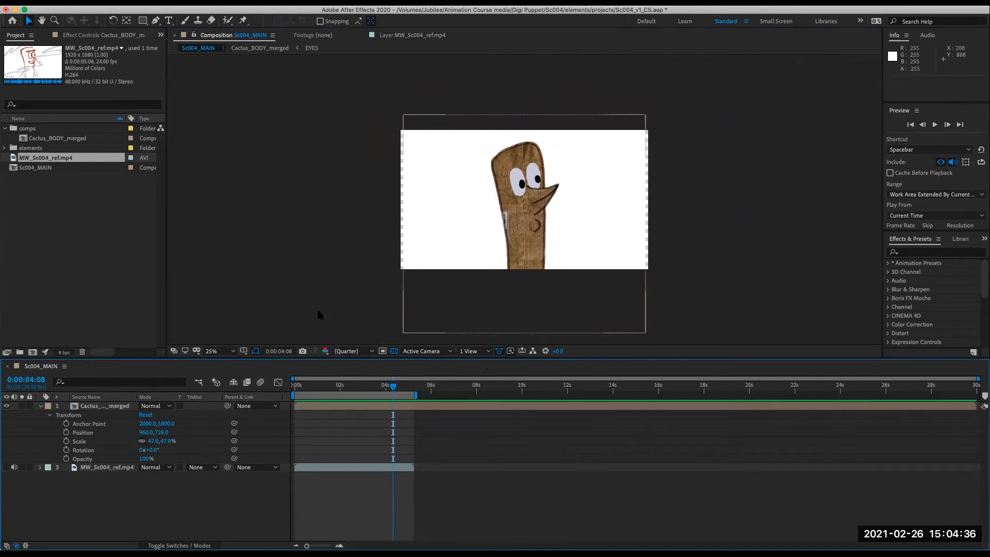
- Open the Cactus_BODY_merged composition and make its bottom Layer 0 merged psd layer a guide layer
double_click(92, 406)
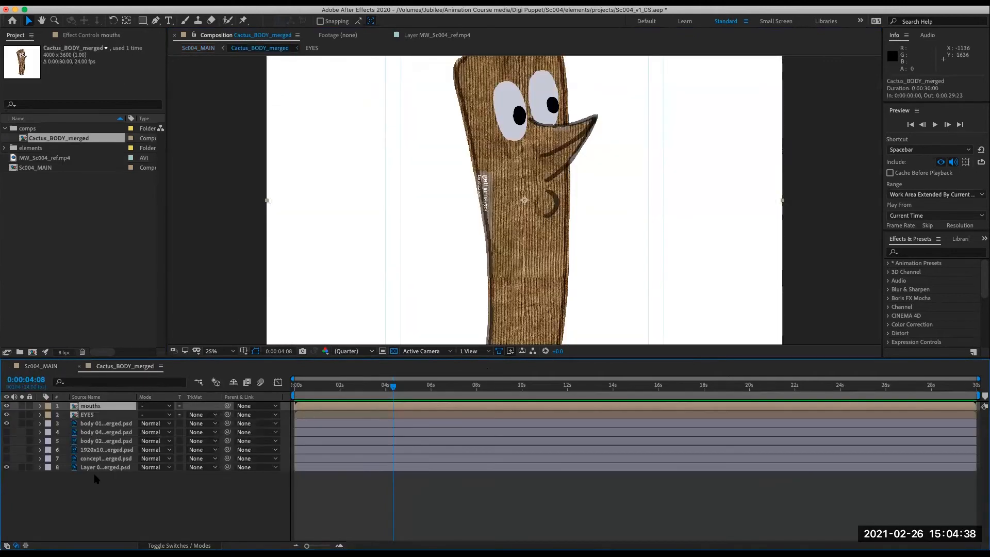
key("comma")
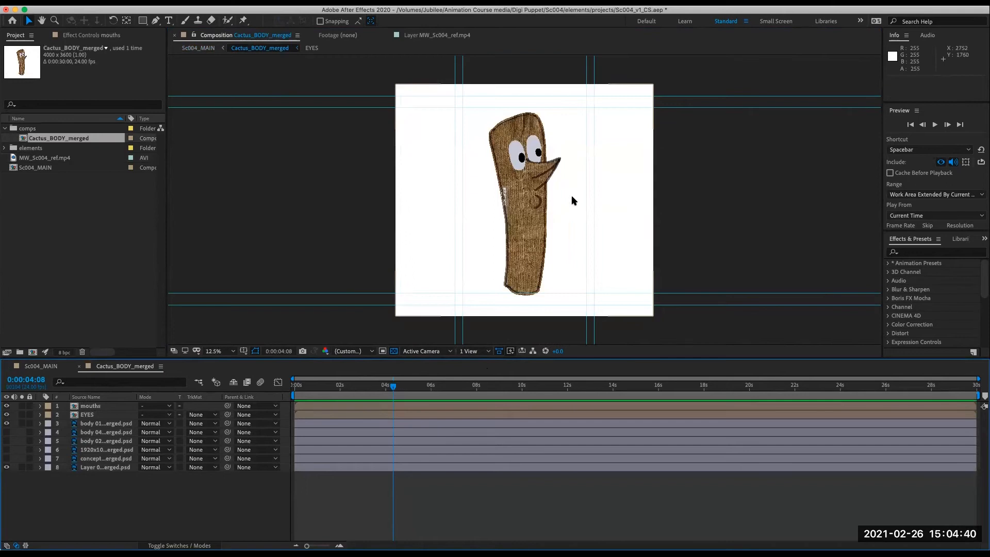
left_click(102, 469)
right_click(103, 468)
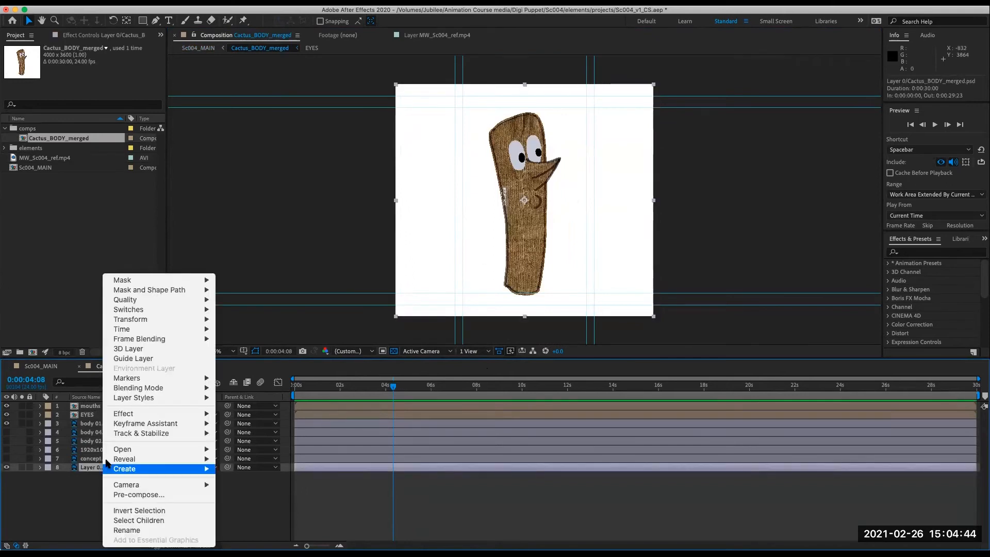
left_click(143, 359)
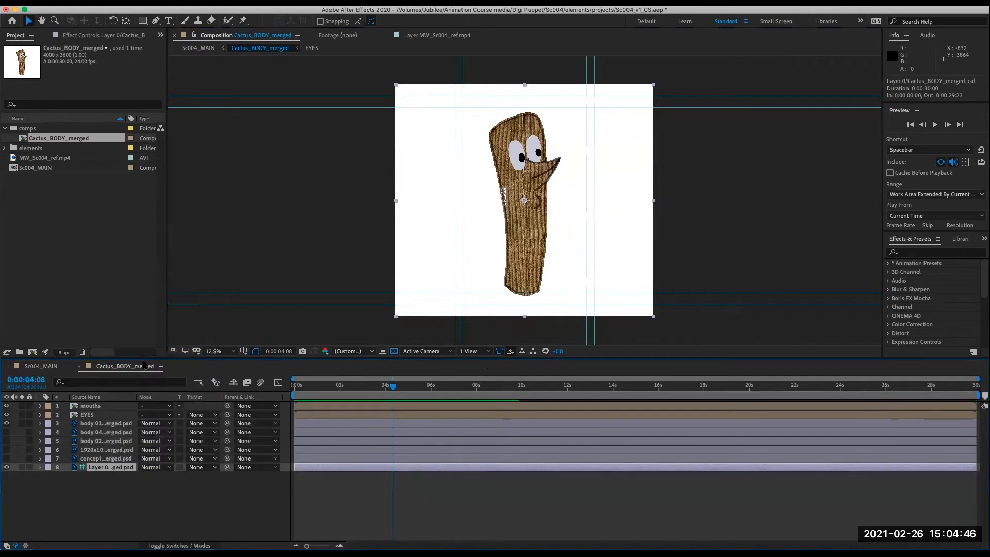
left_click(141, 516)
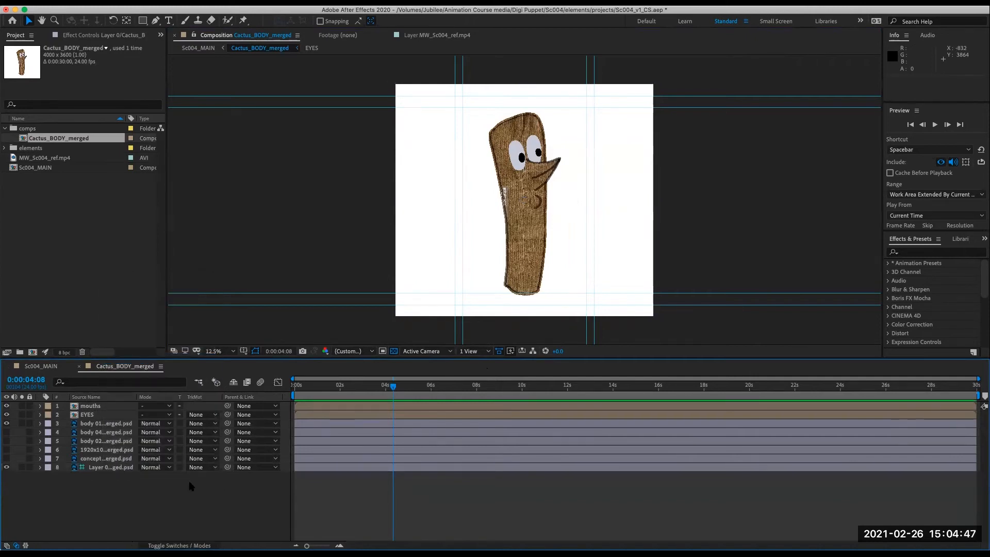
- Return to the Sc004_MAIN composition through the composition mini-flowchart
left_click(199, 384)
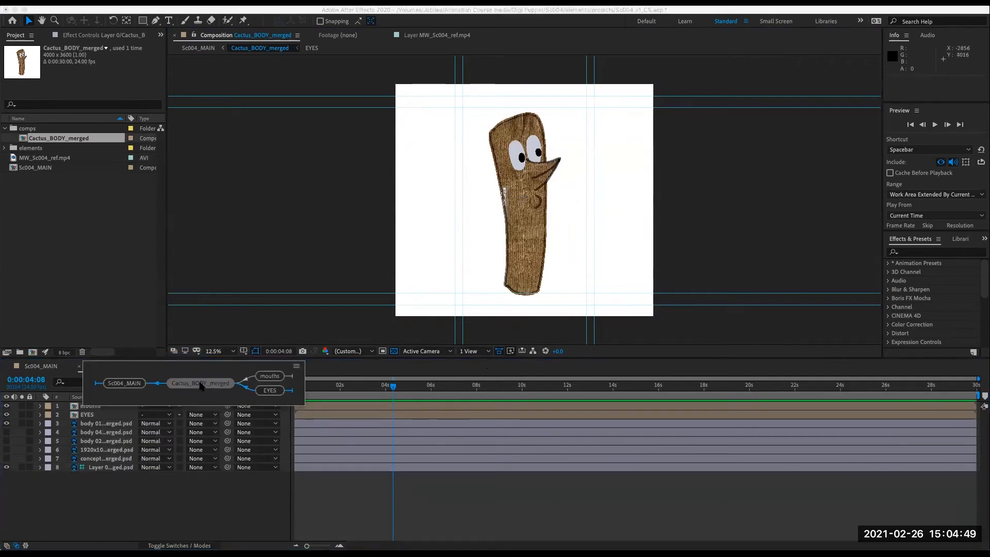
left_click(143, 384)
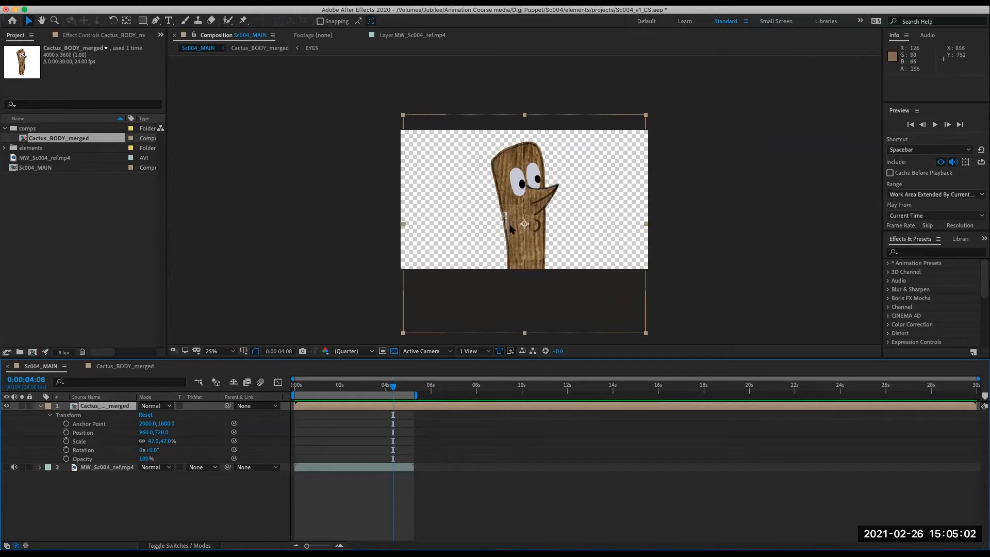
left_click(239, 481)
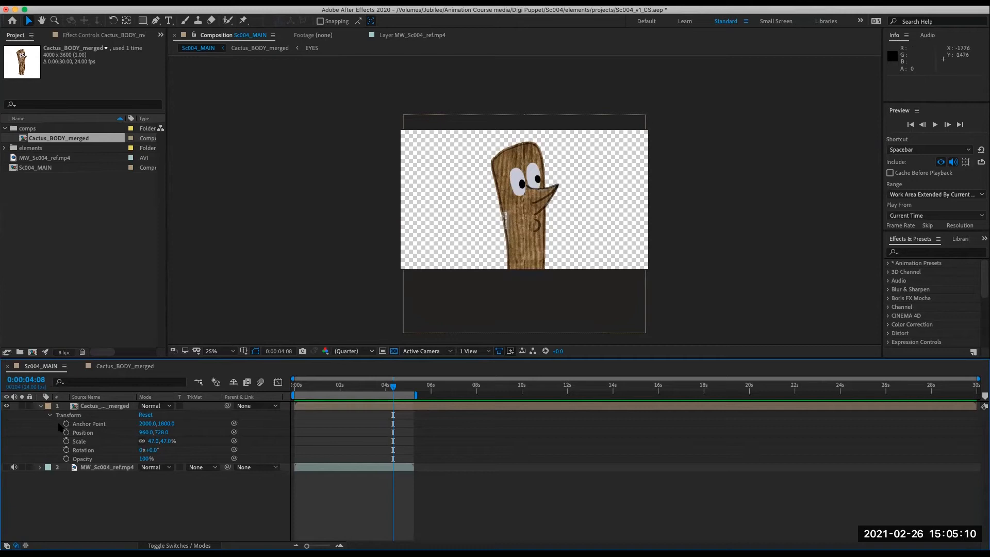
- Reopen Cactus_BODY_merged and add the MW_Sc004_ref.mp4 footage as its top layer
double_click(80, 407)
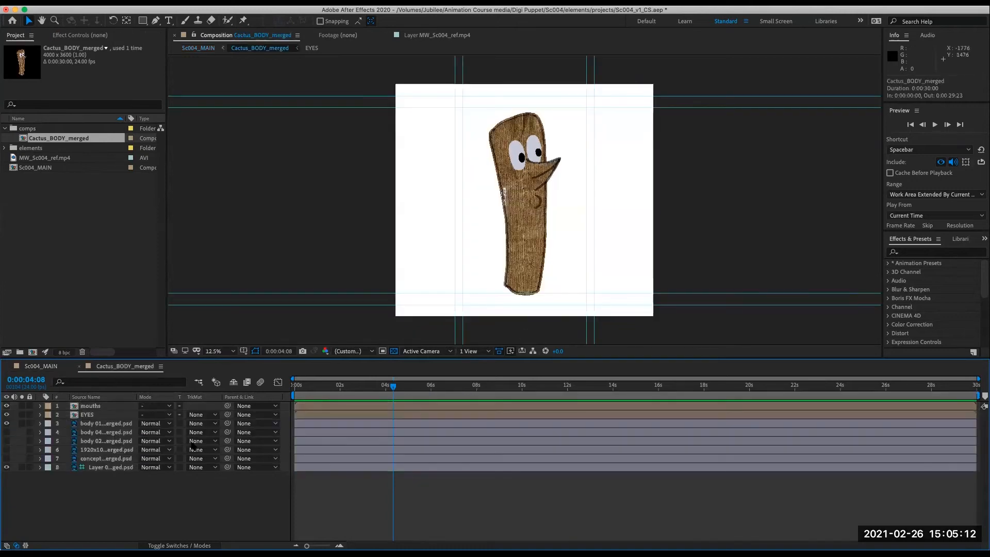
left_click(91, 468)
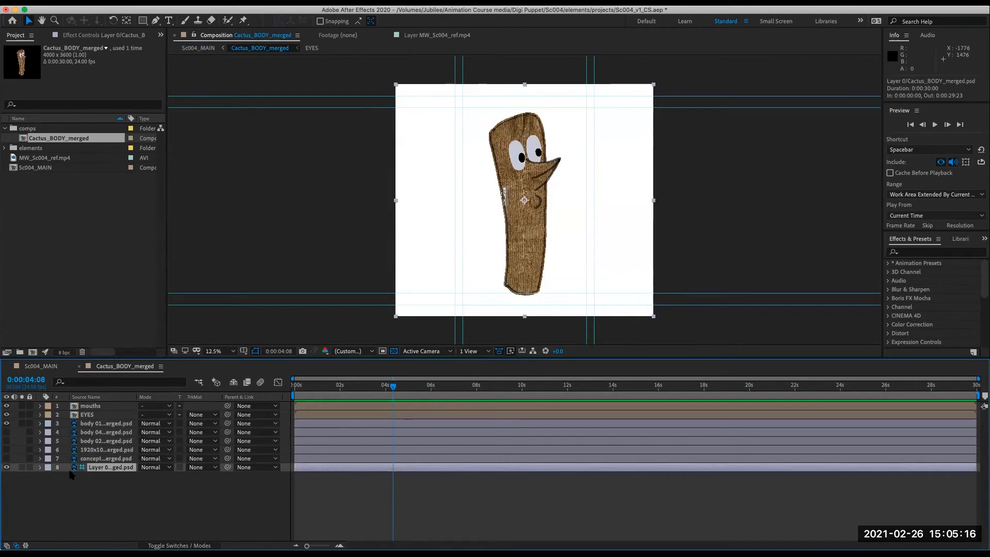
left_click(71, 496)
left_click(40, 222)
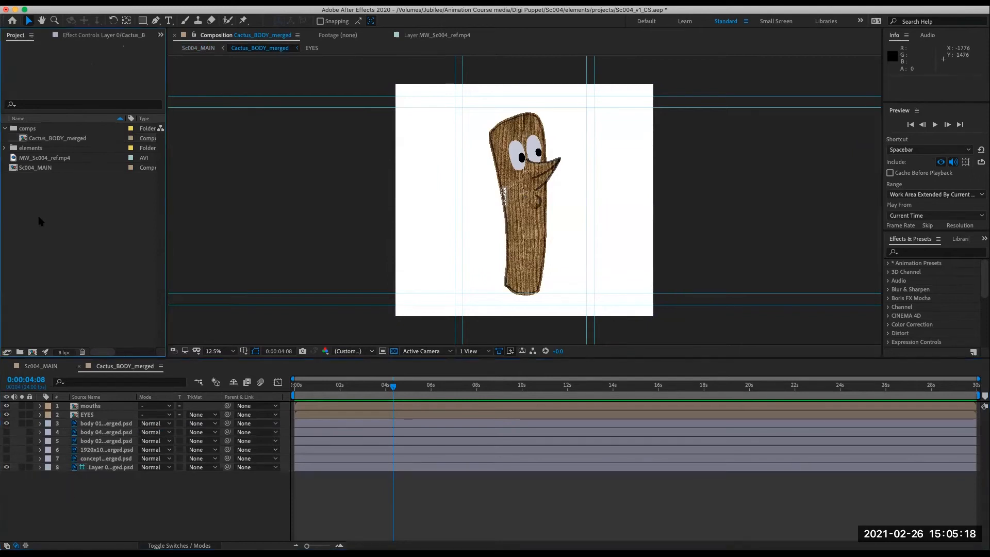
left_click(51, 158)
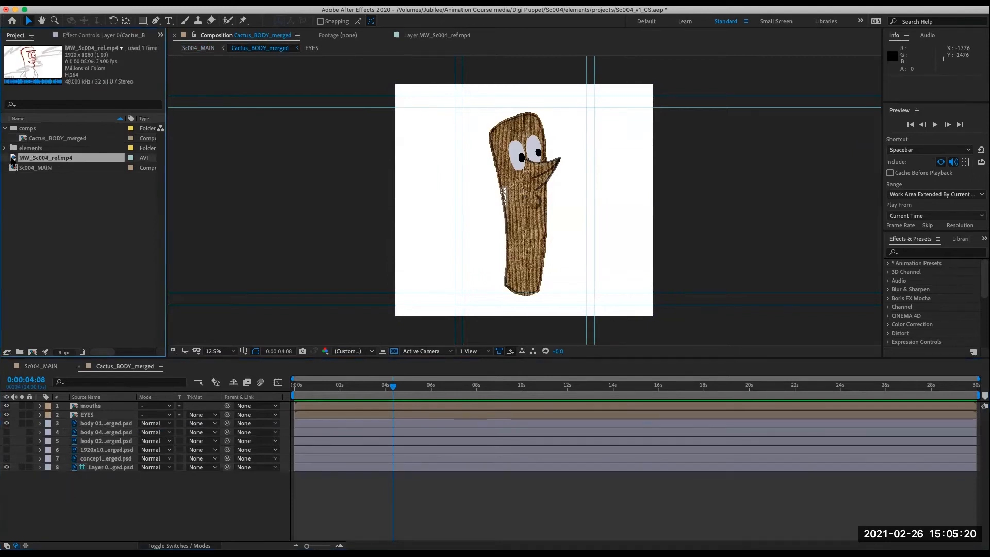
left_click_drag(103, 399, 103, 406)
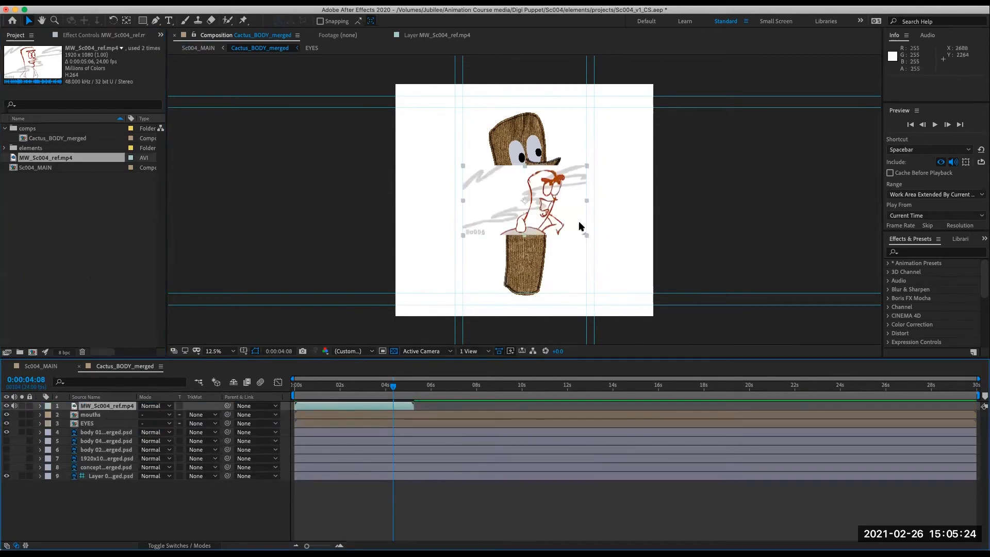
- Scale the reference layer to 63% and place it at about 920, 520 near the composition's upper-left corner
left_click_drag(554, 215, 501, 143)
key("Return")
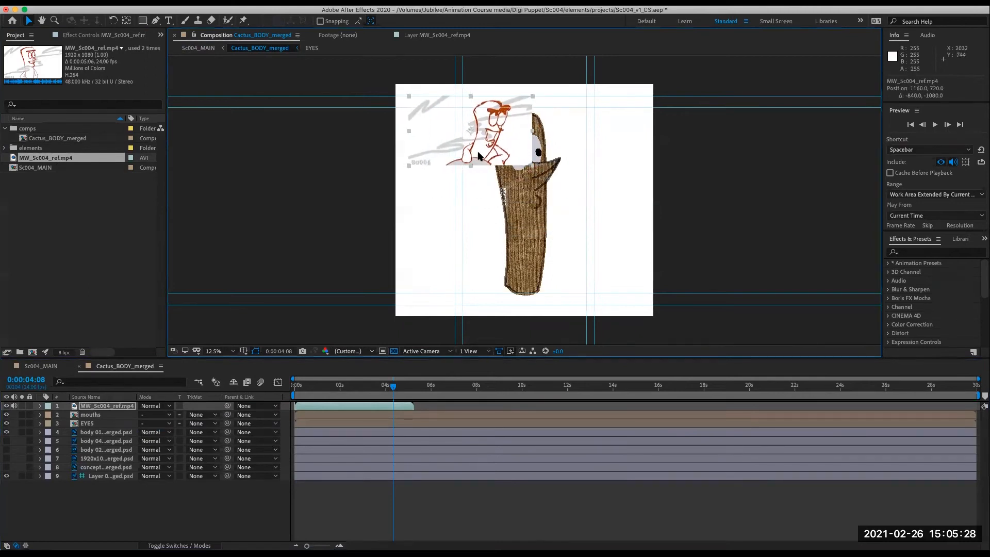
left_click(40, 406)
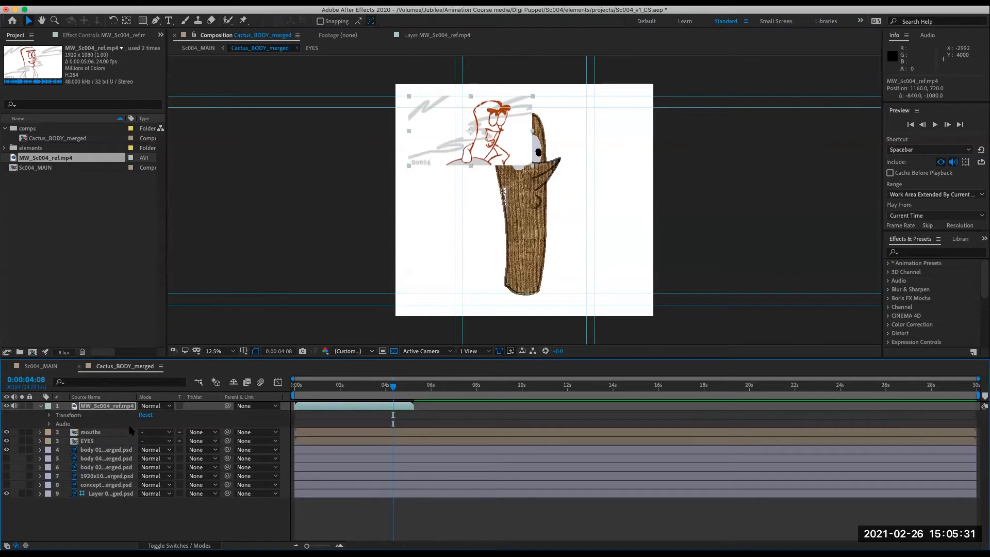
left_click(49, 416)
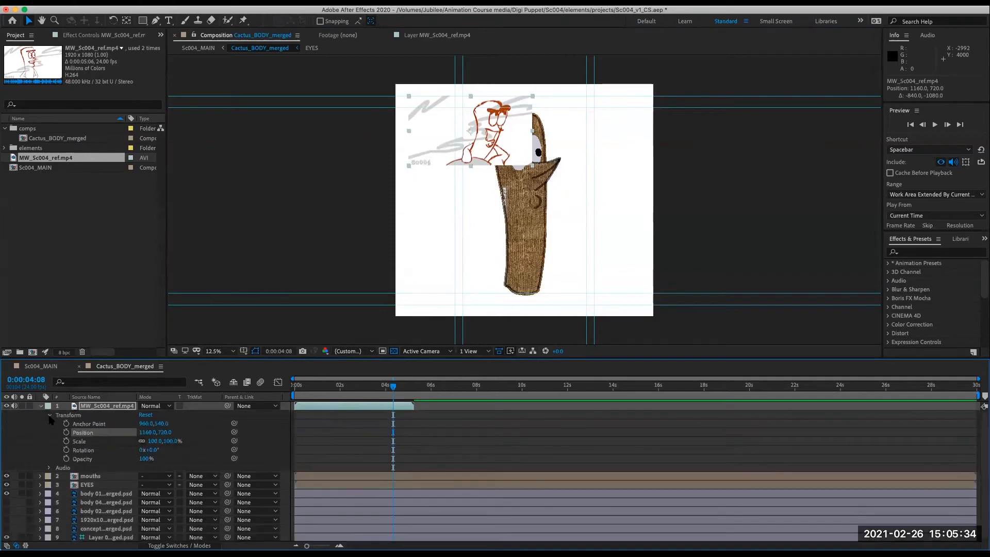
left_click_drag(149, 441, 141, 442)
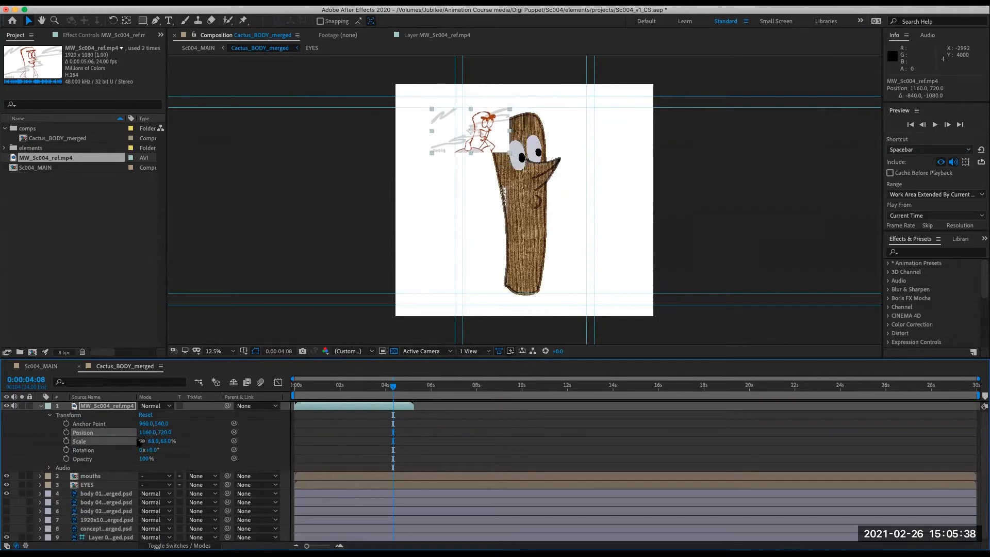
left_click_drag(488, 134, 473, 121)
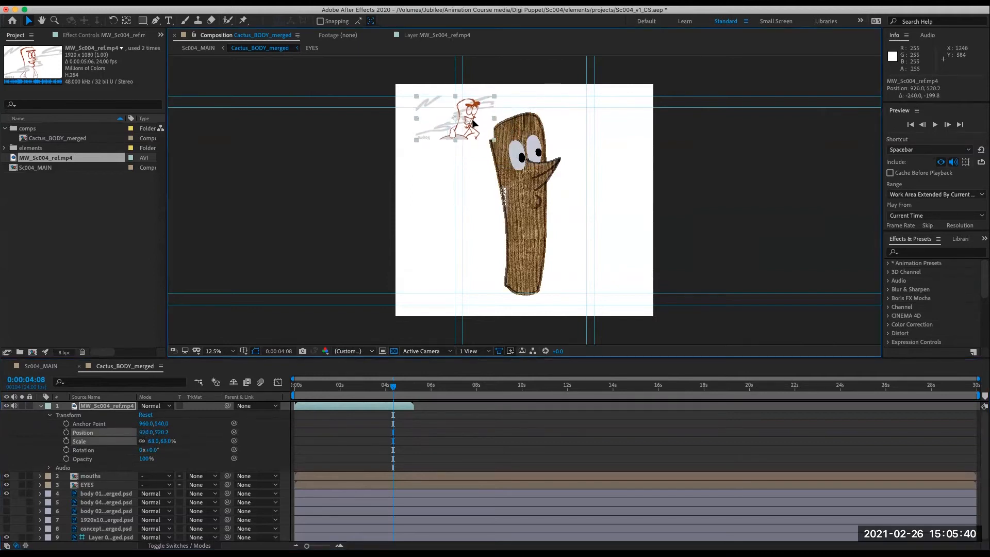
- Try to make the reference layer a guide layer and check the result in Sc004_MAIN through the mini-flowchart
right_click(102, 407)
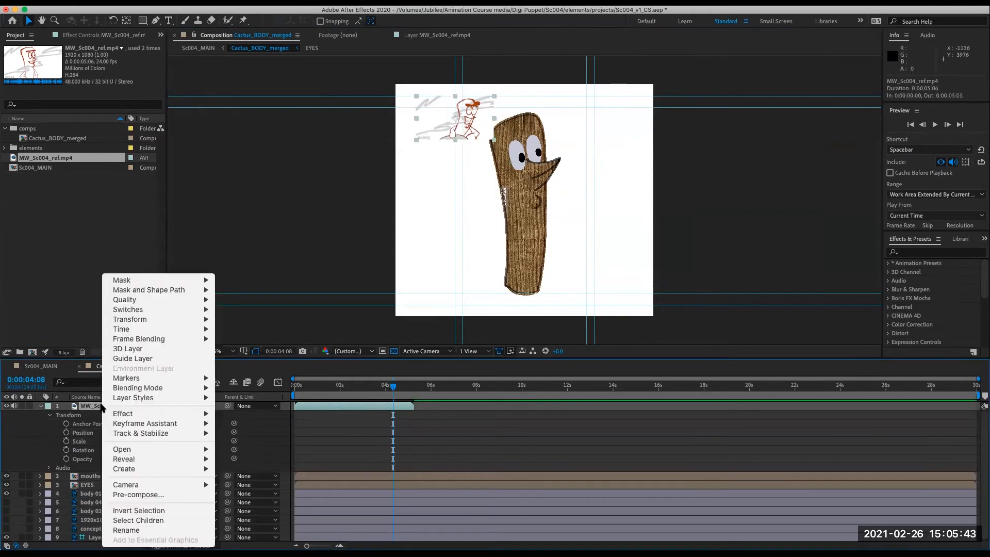
left_click(129, 364)
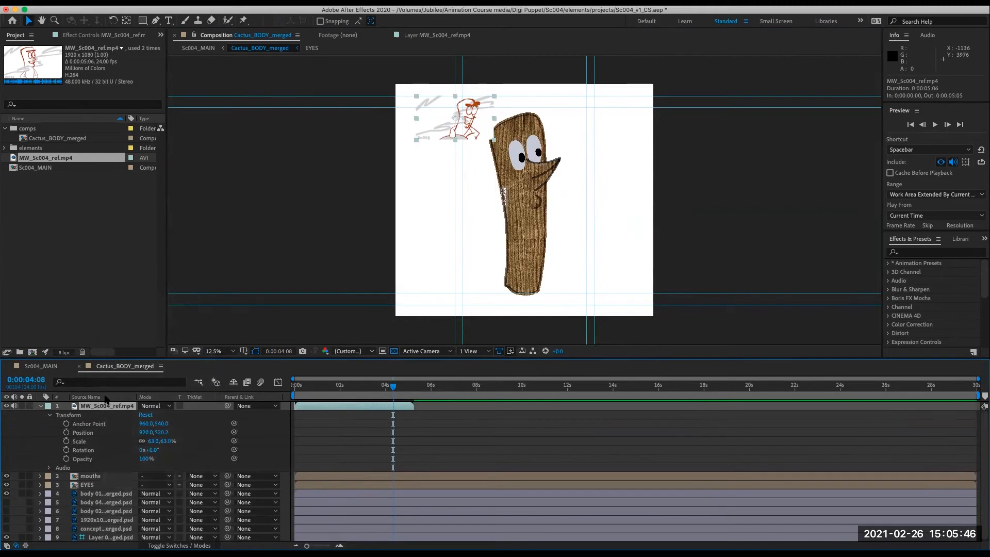
key("Tab")
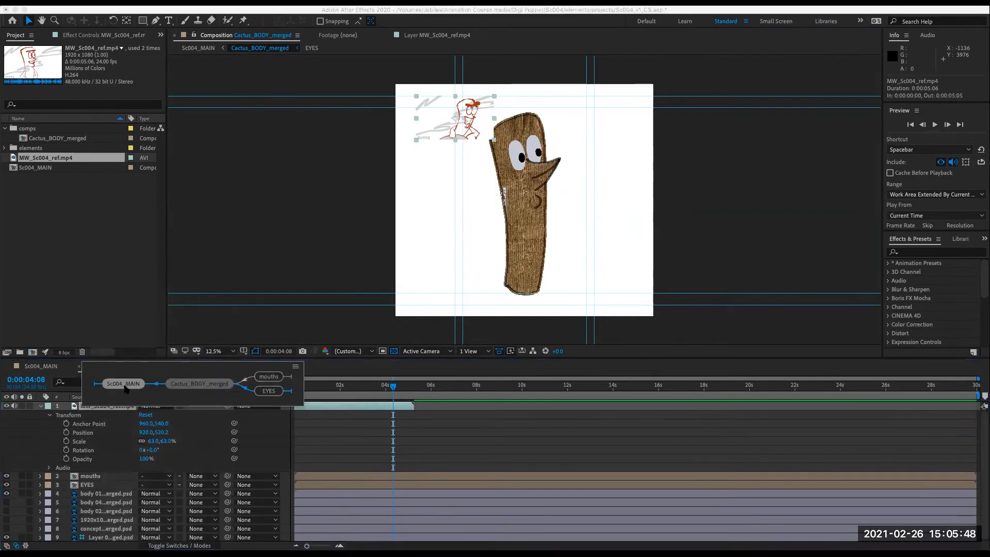
left_click(124, 384)
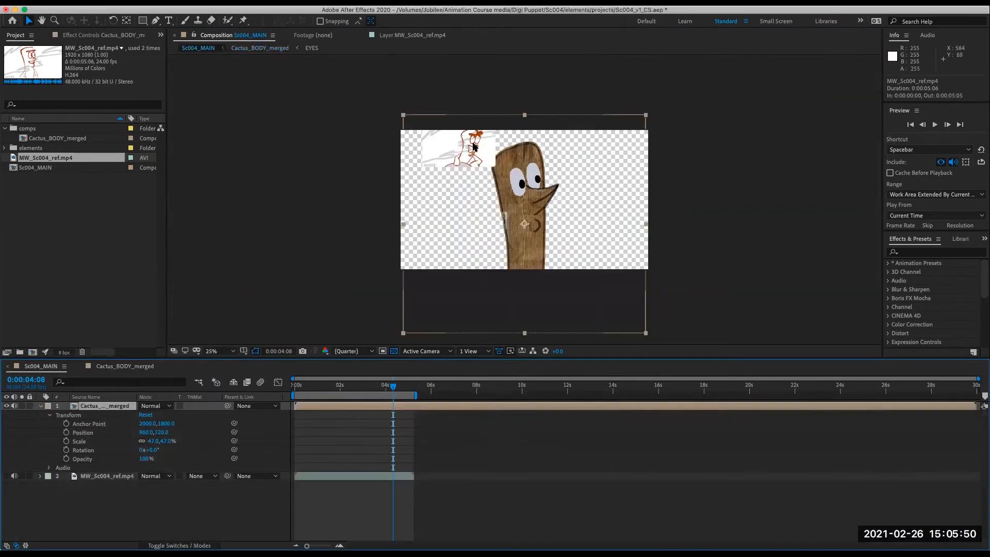
- Back in Cactus_BODY_merged, set the MW_Sc004_ref.mp4 layer as a guide layer and check Sc004_MAIN through the mini-flowchart
left_click(141, 366)
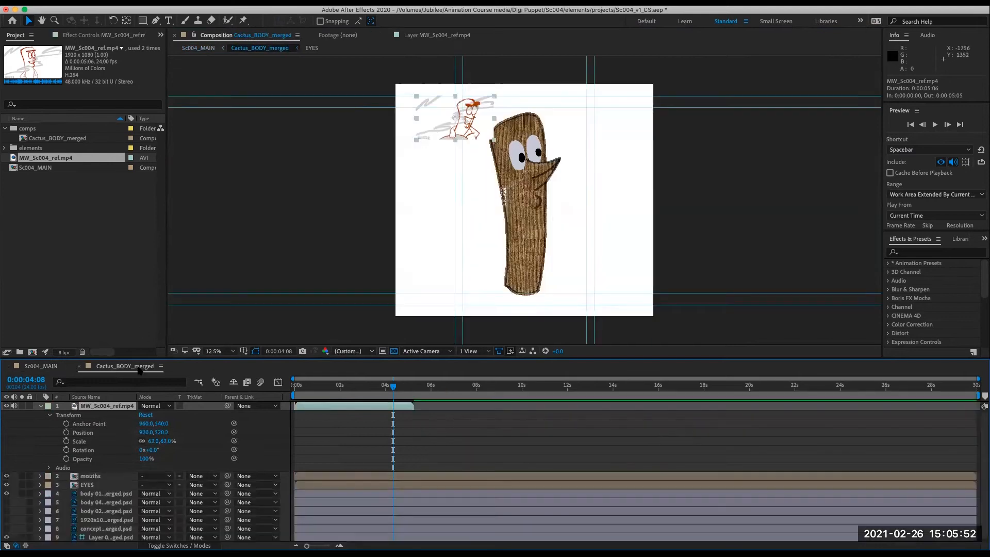
right_click(96, 407)
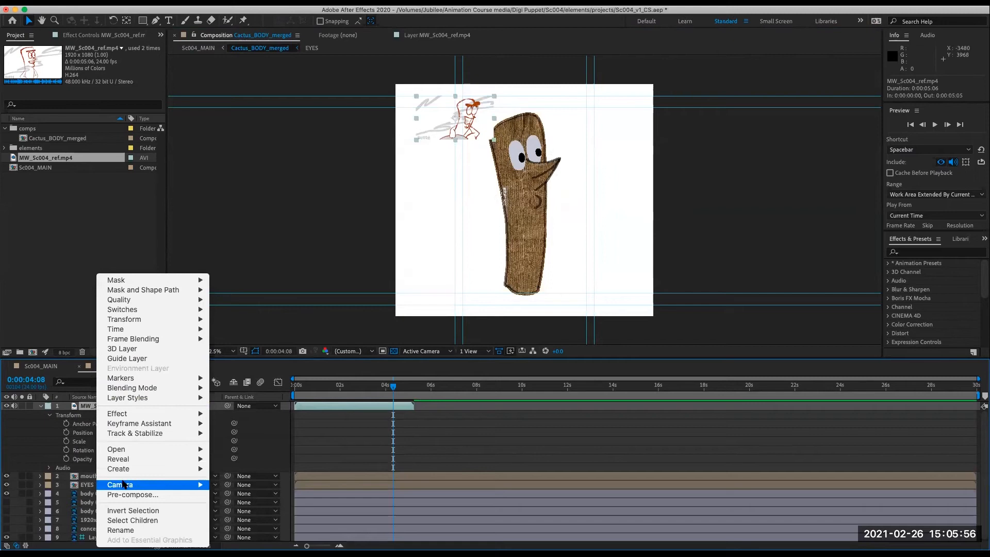
left_click(146, 358)
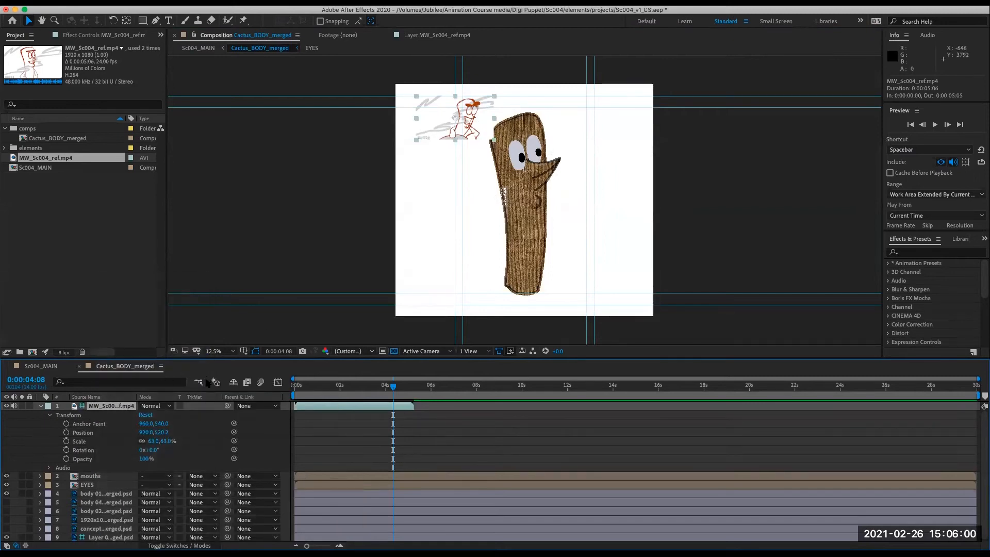
left_click(198, 383)
left_click(129, 386)
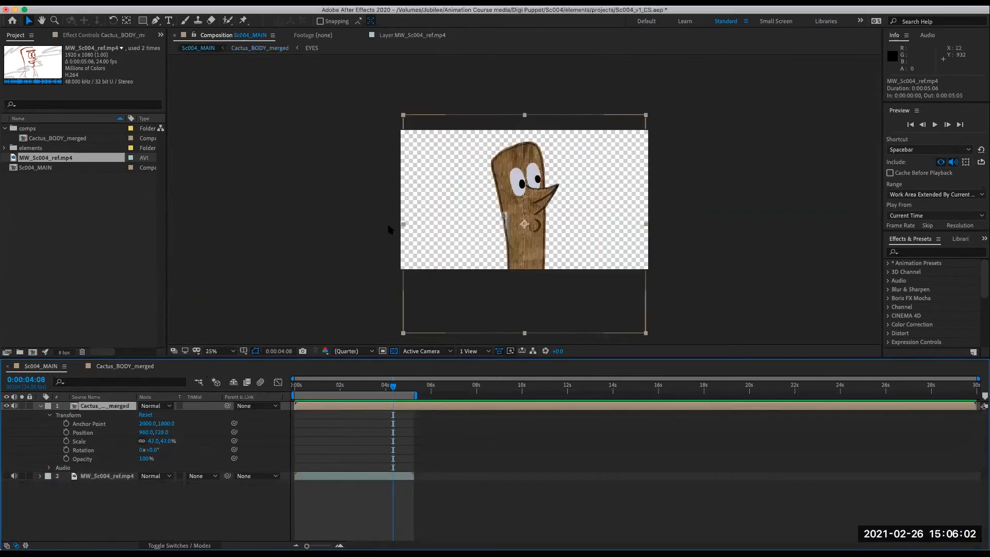
- Return to Cactus_BODY_merged, enlarge the timeline panel and collapse the reference layer's properties
left_click(122, 367)
left_click_drag(361, 388, 266, 428)
left_click_drag(338, 356, 336, 318)
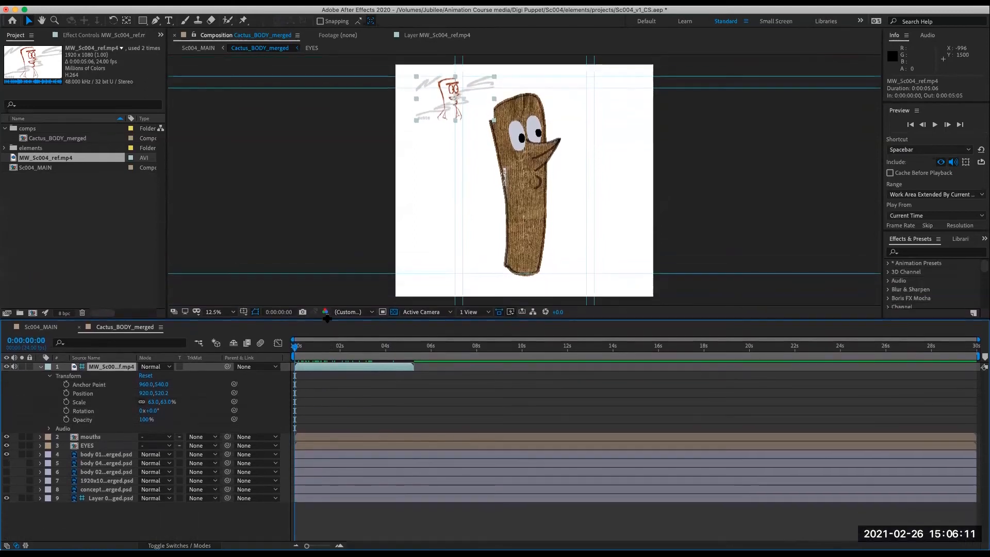
left_click(41, 367)
left_click(76, 508)
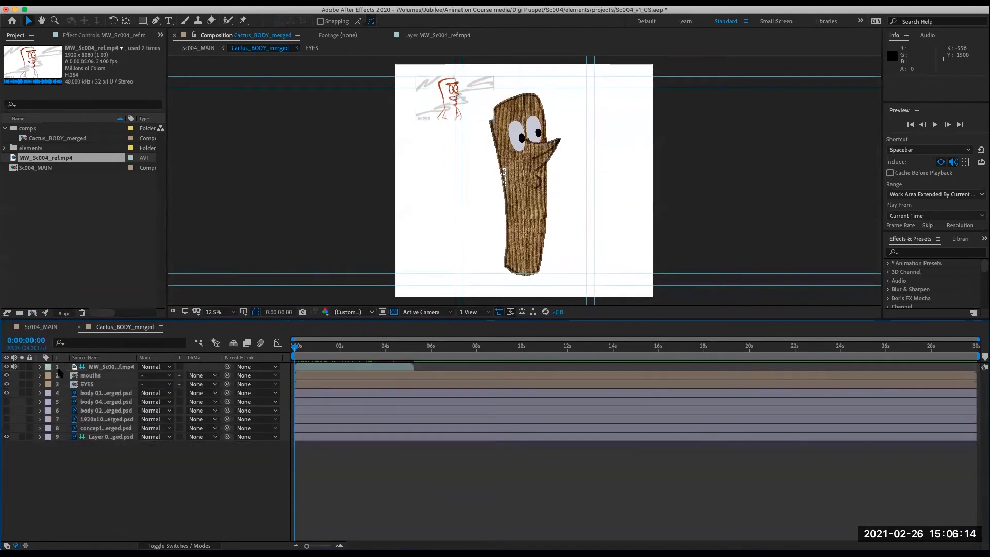
- Show layer names instead of source names and turn on visibility for the body 01 03, body 04 and body 02 layers
left_click(102, 394)
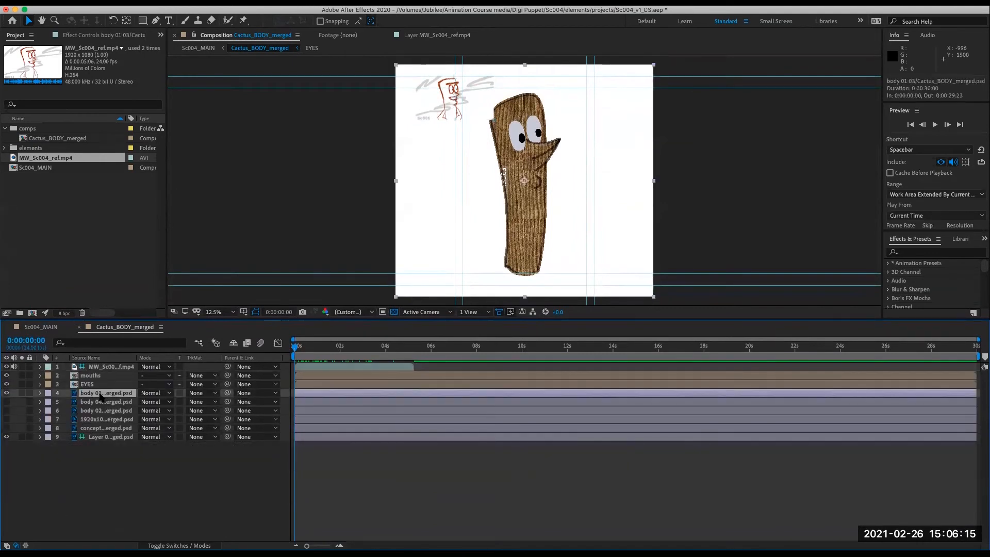
left_click(126, 360)
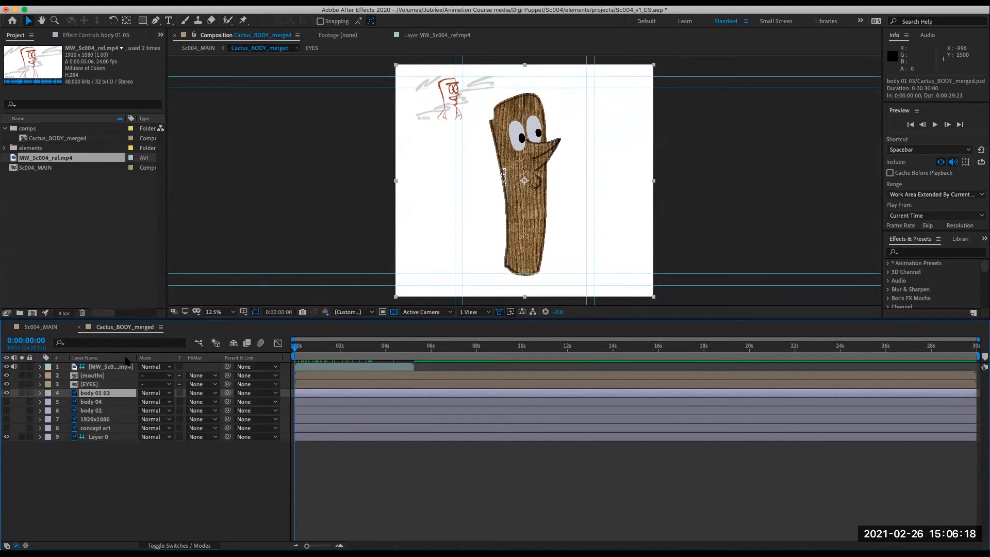
left_click(93, 413, "shift")
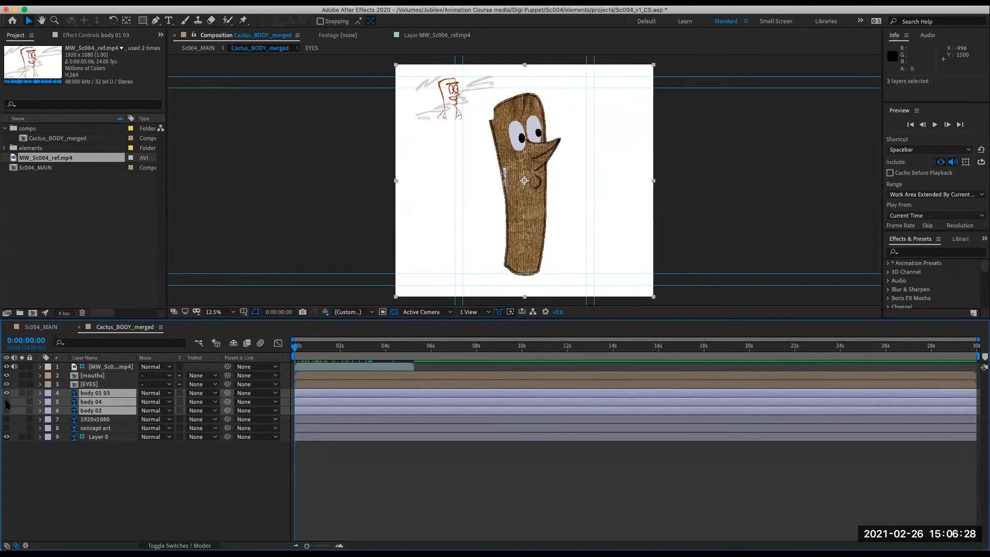
left_click_drag(7, 411, 7, 403)
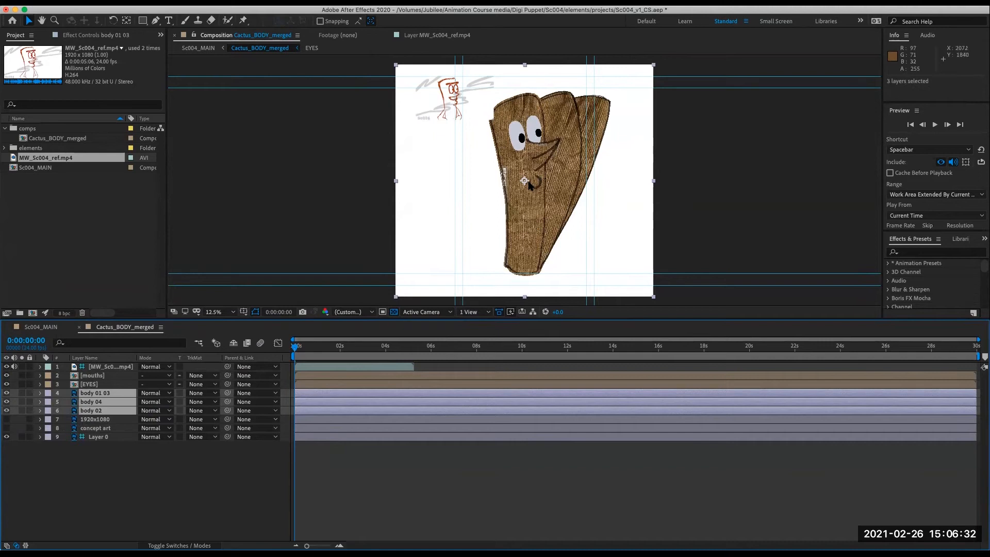
left_click(128, 530)
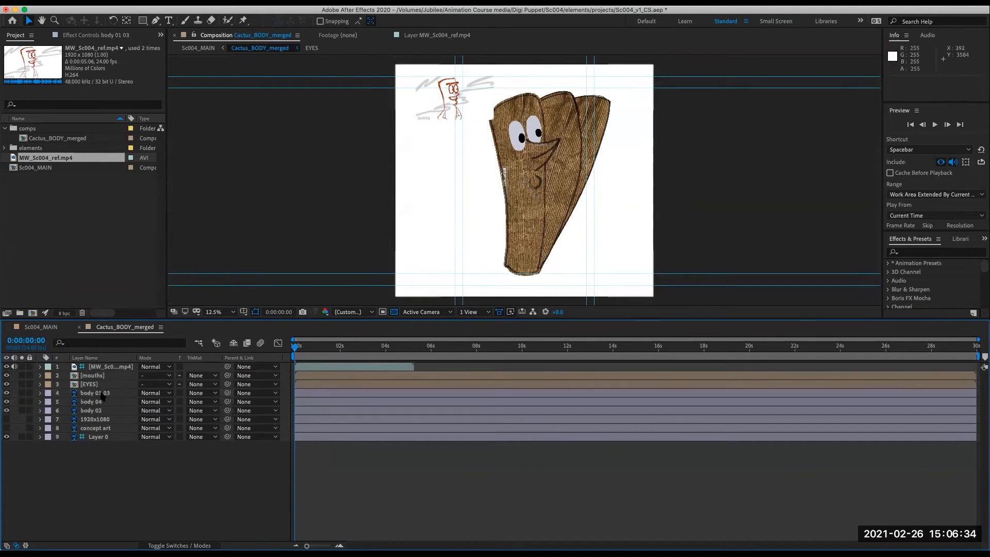
left_click(96, 411)
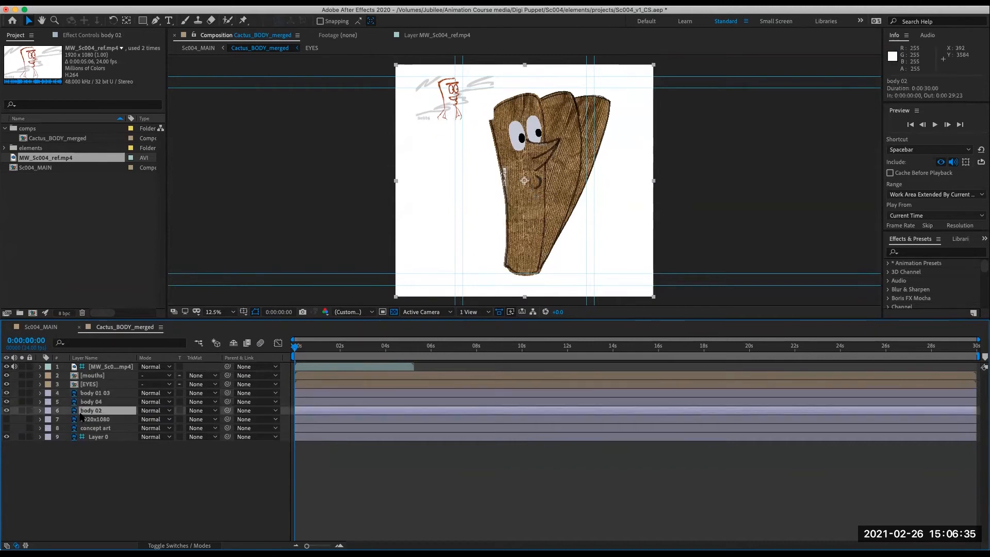
left_click(41, 411)
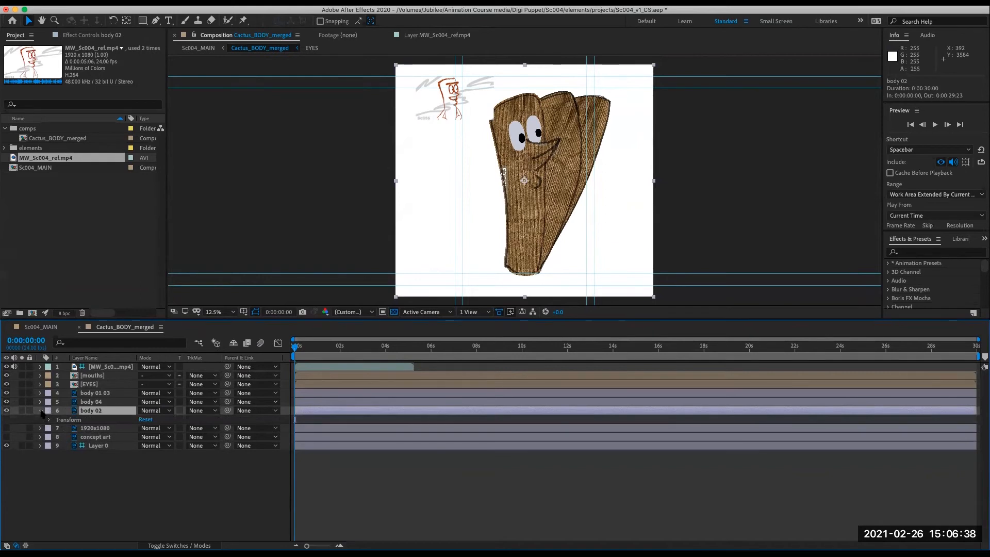
left_click(40, 411)
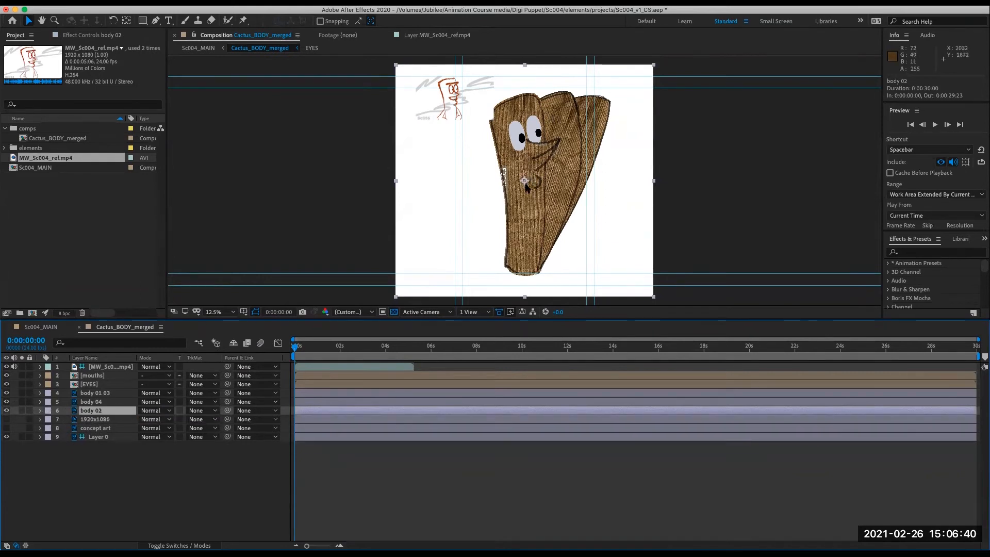
left_click(140, 490)
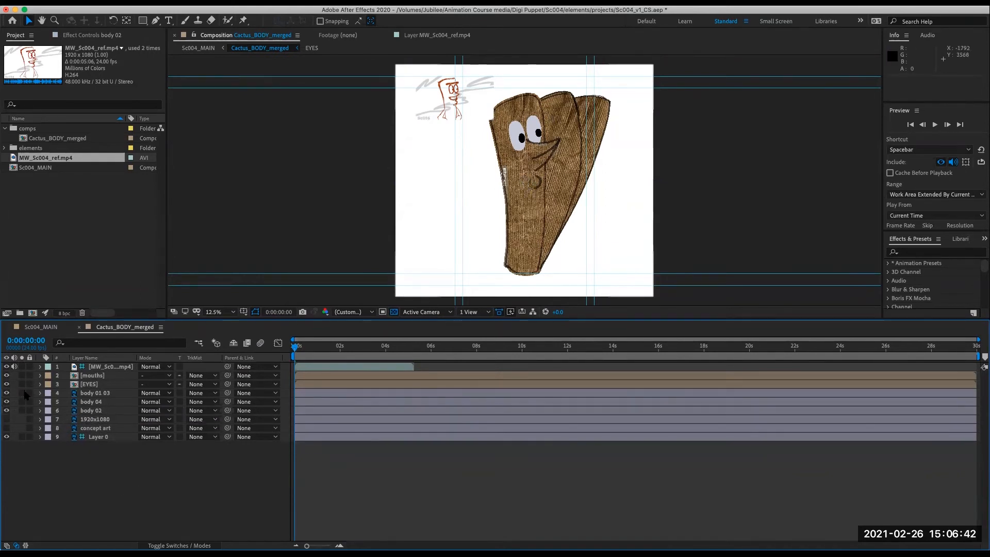
- Solo body 01 03 and move its anchor point down to the bottom of the trunk with the Pan Behind tool
left_click(79, 394)
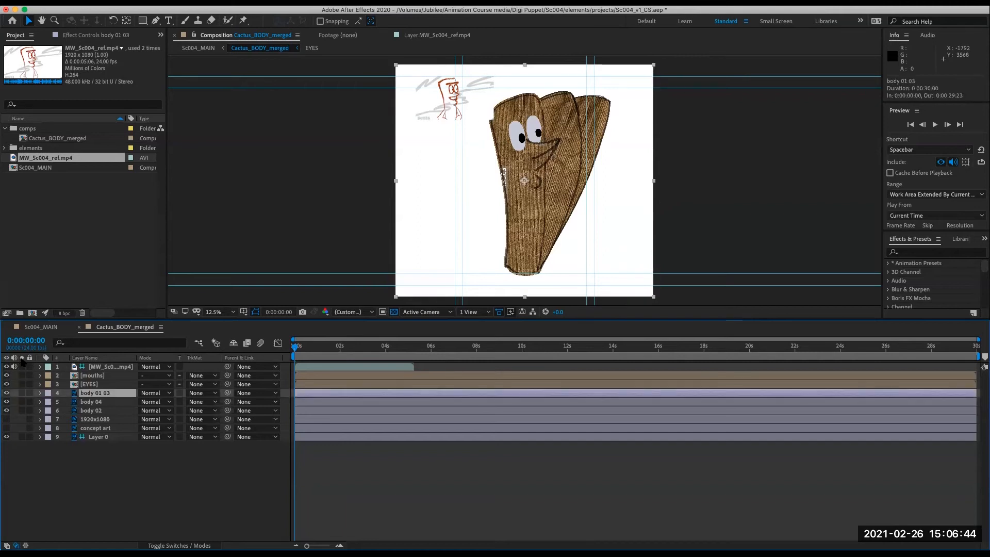
left_click(22, 393)
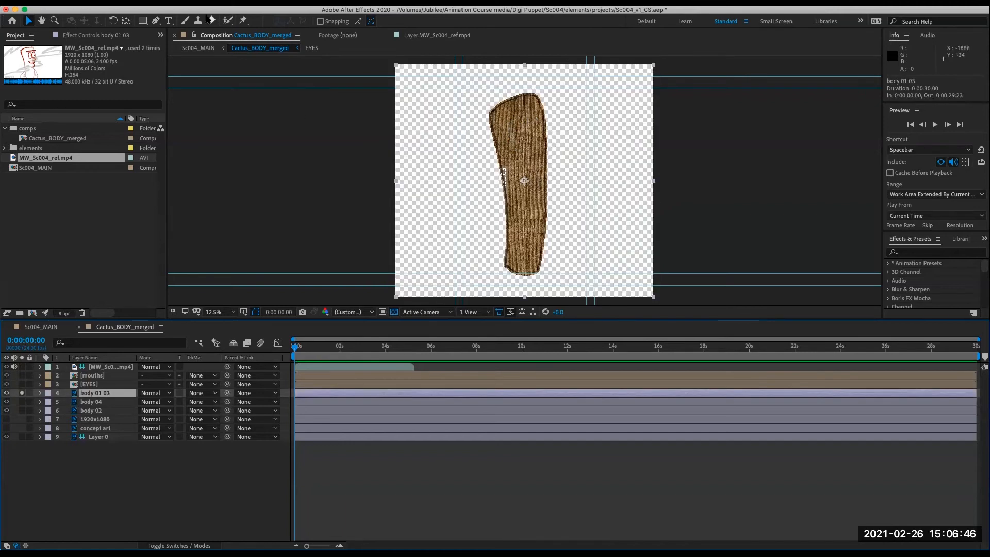
left_click(127, 21)
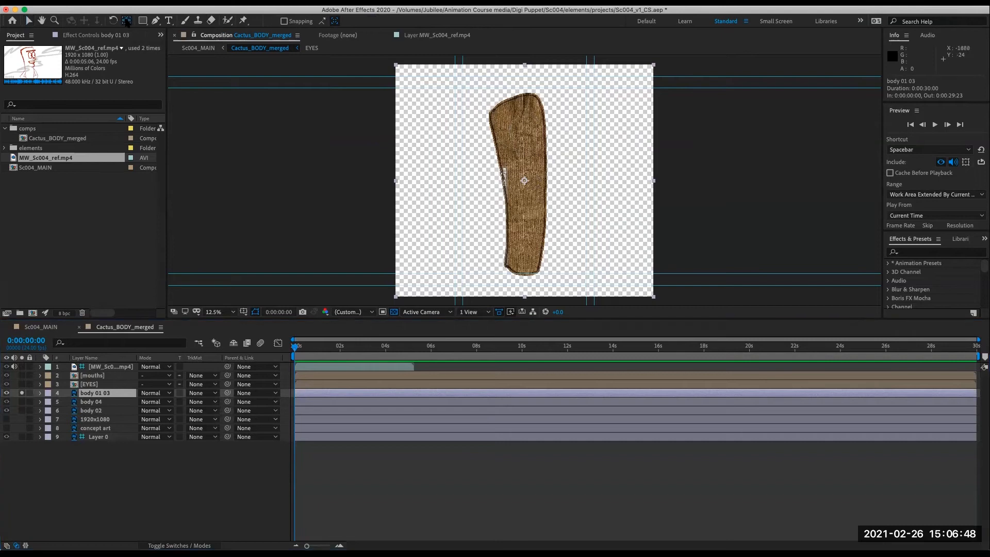
left_click_drag(524, 180, 524, 273)
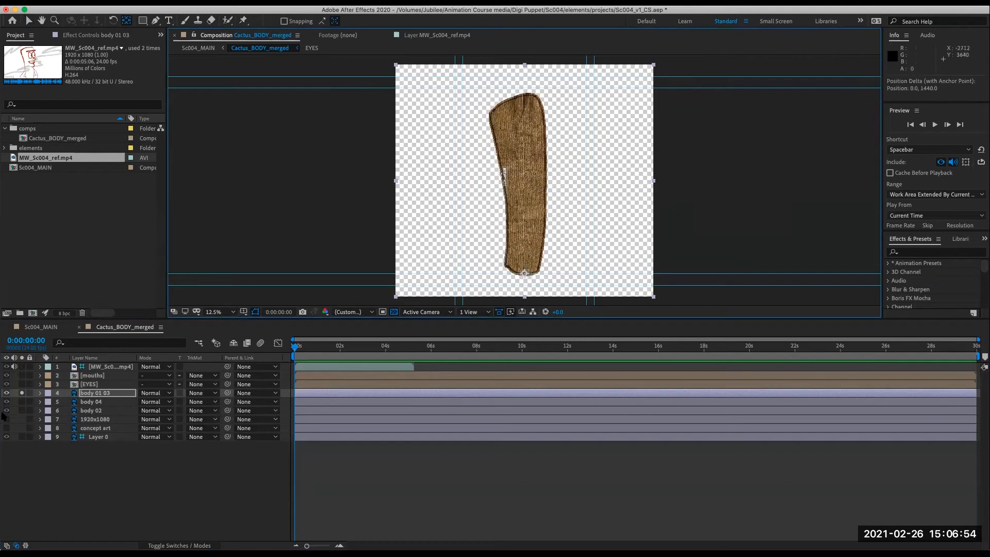
left_click(22, 392)
- Solo body 04 and move its anchor point down to the bottom tip of its shape
left_click(21, 401)
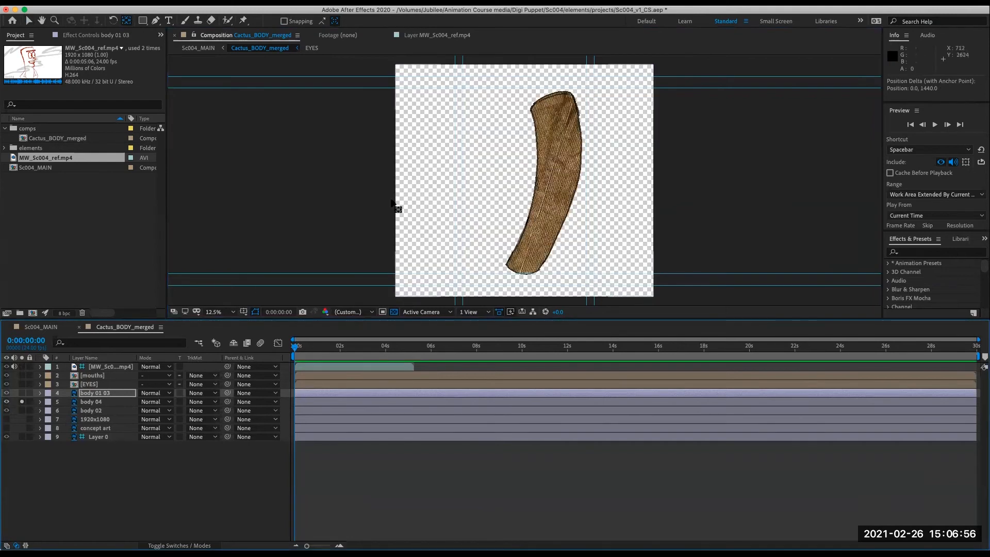
left_click(114, 403)
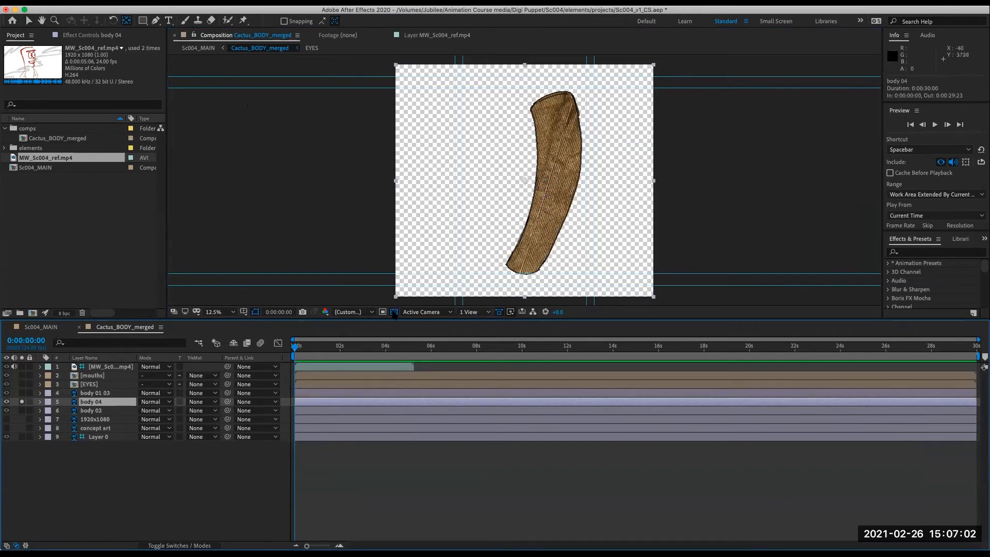
left_click(394, 312)
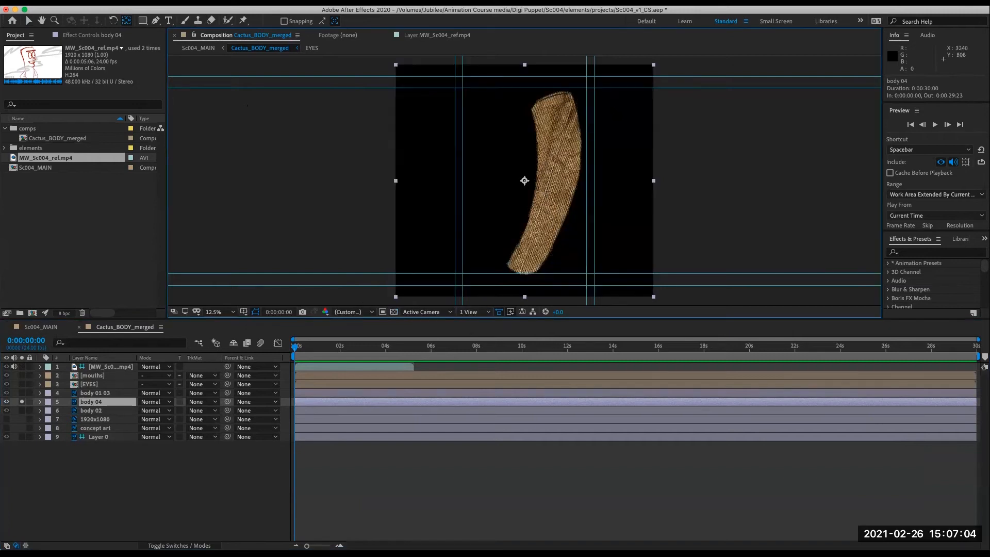
left_click_drag(524, 180, 522, 272)
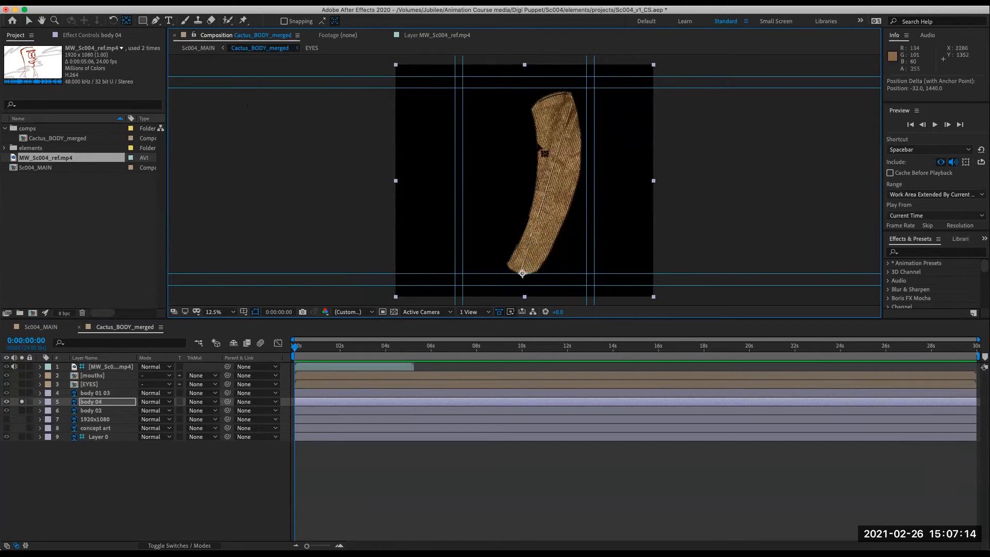
- Hide the composition guides in the viewer and unsolo body 04
left_click(282, 2)
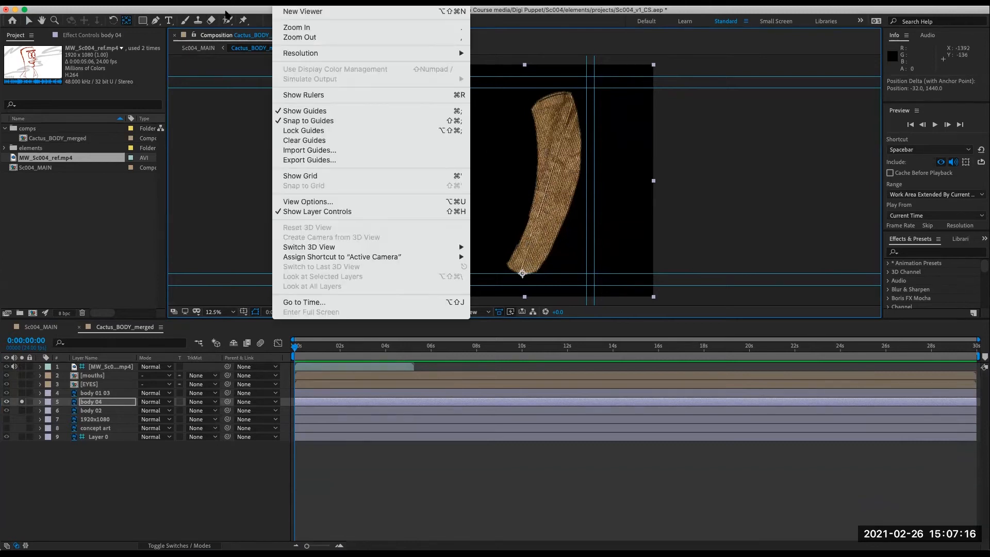
left_click(297, 111)
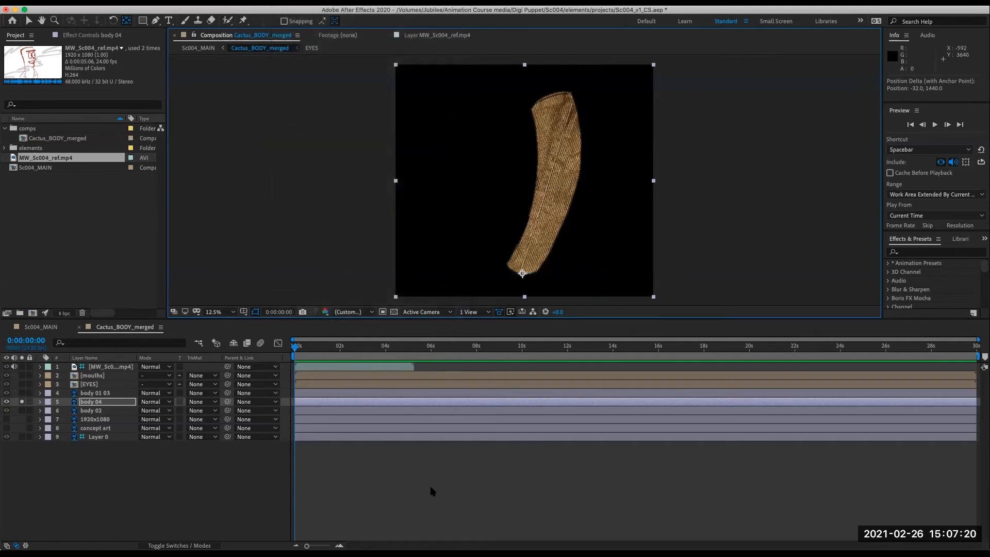
left_click(432, 491)
left_click(21, 402)
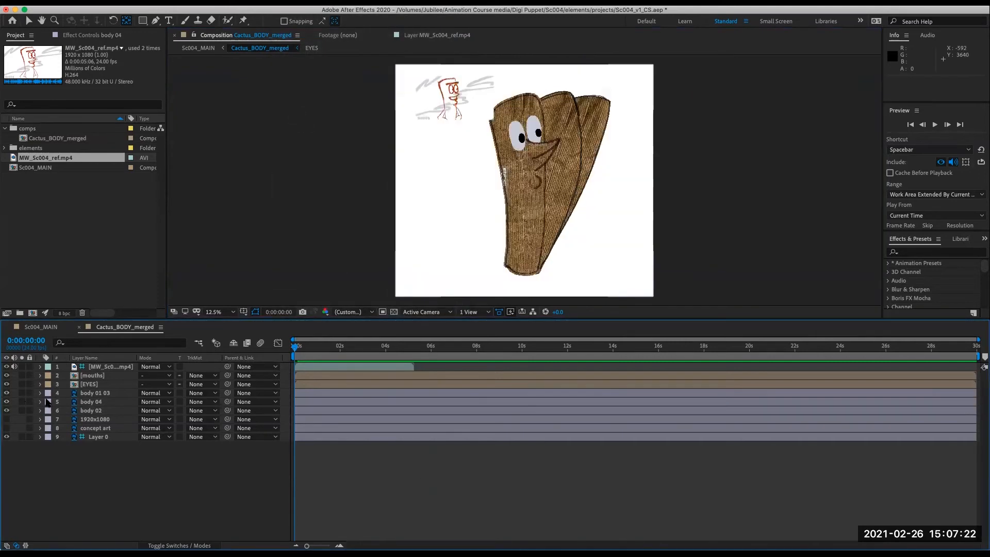
- Solo body 02, move its anchor point down to its bottom tip, and unsolo it
left_click(98, 410)
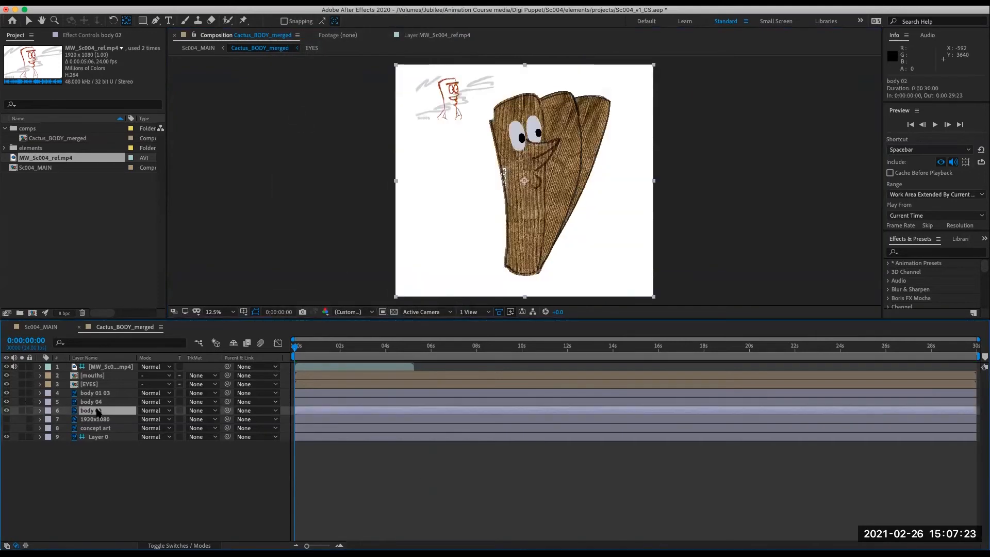
left_click(22, 410)
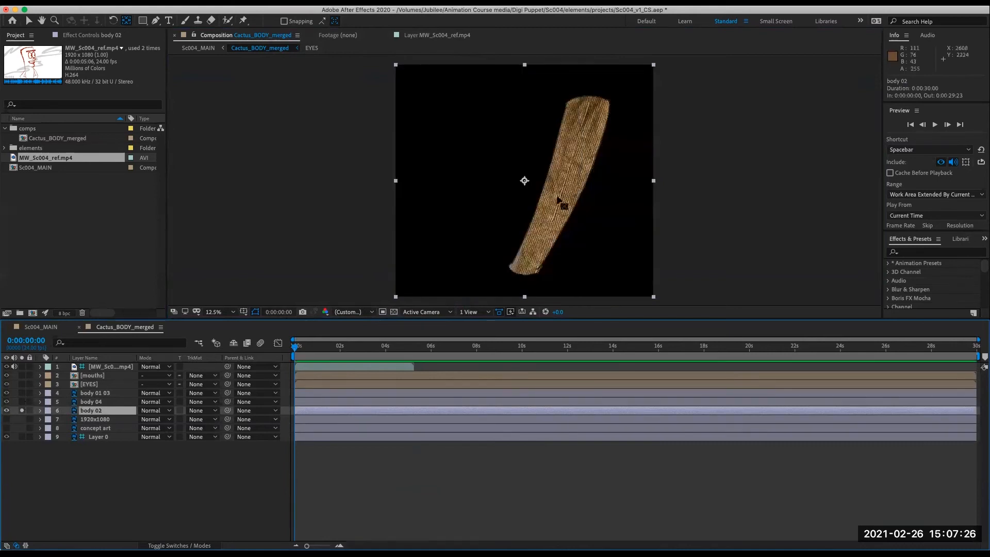
left_click_drag(524, 180, 523, 270)
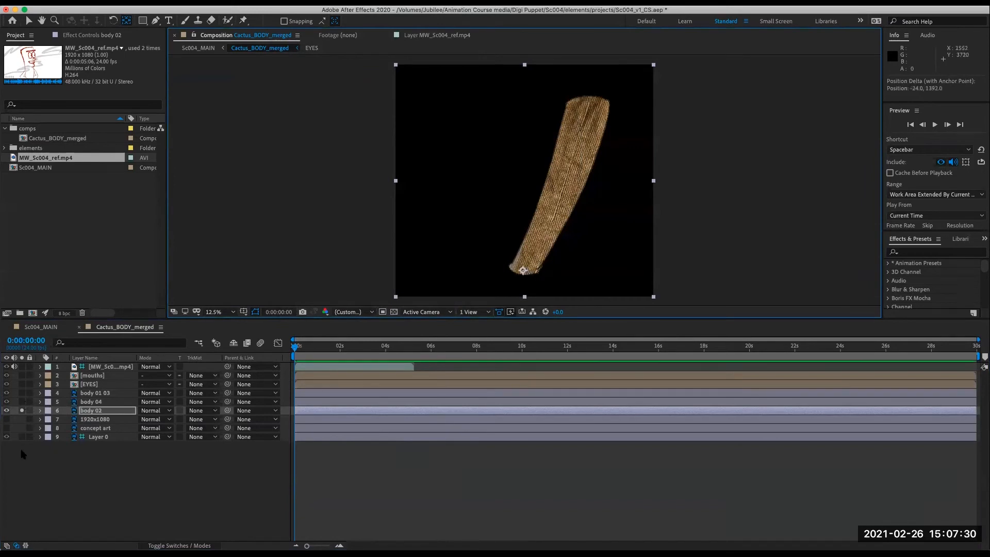
left_click(22, 410)
- Select the body 01 03, body 04 and body 02 layers, add Opacity keyframes at the first frame and make them hold keyframes
left_click_drag(340, 348, 277, 359)
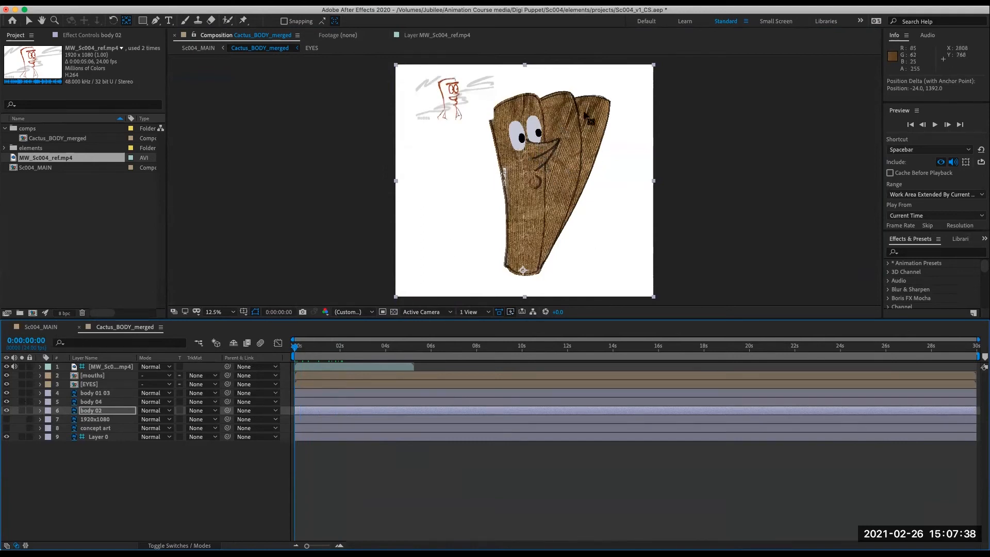
left_click(82, 394, "shift")
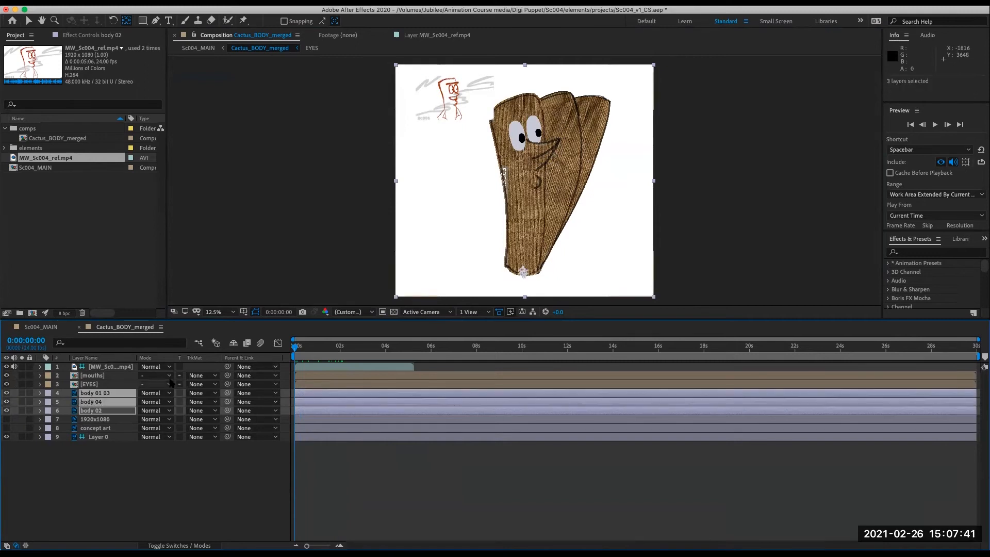
left_click(41, 394)
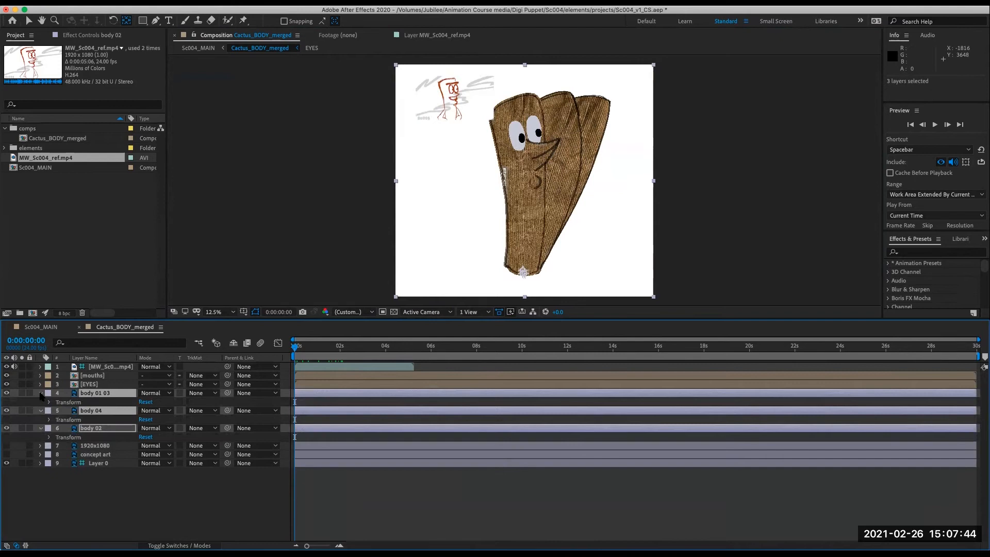
key("t")
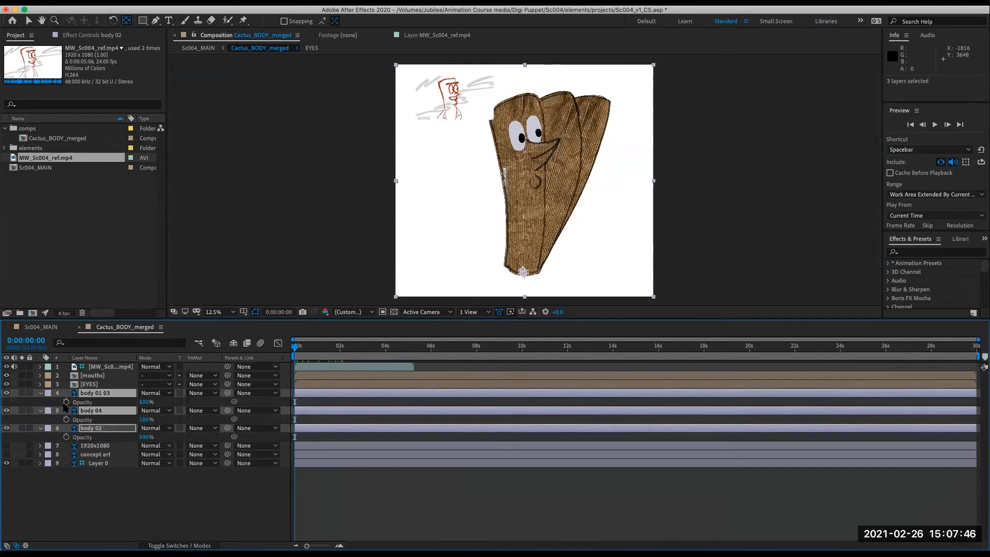
left_click_drag(66, 402, 68, 442)
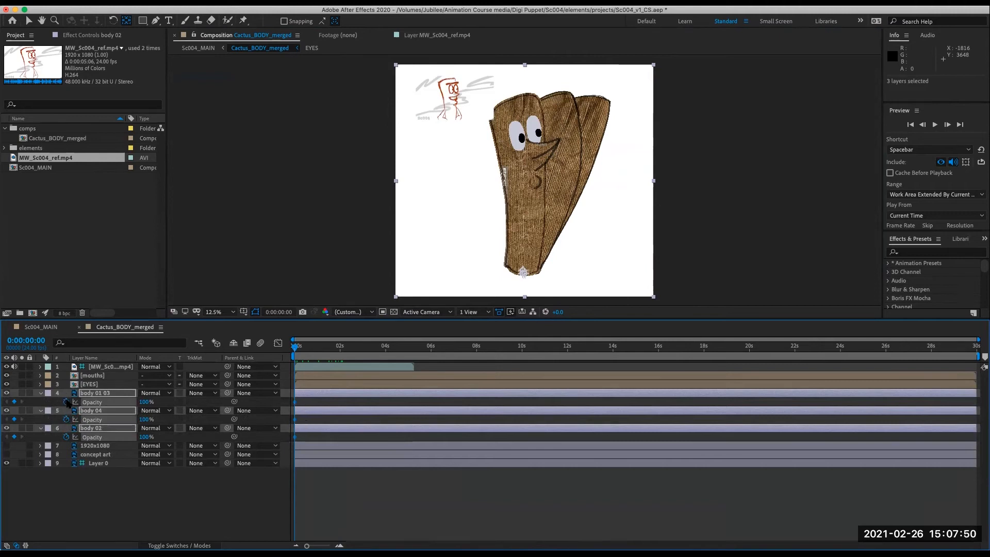
right_click(296, 406)
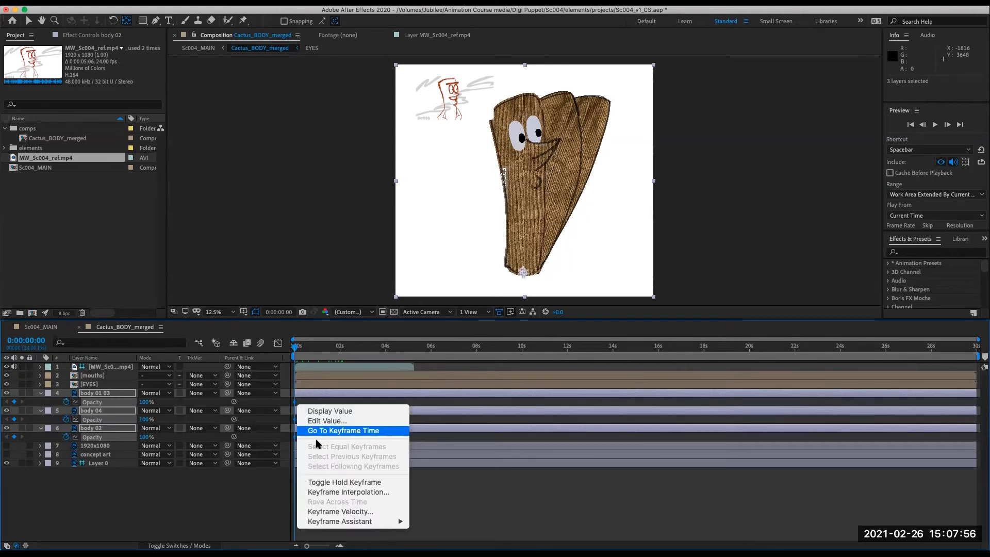
left_click(334, 483)
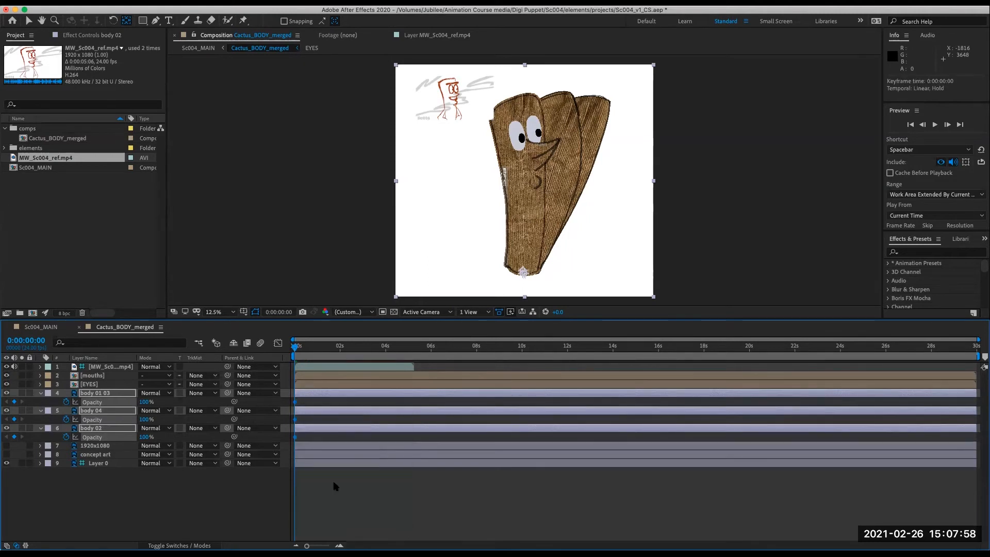
- Add Position keyframes at the first frame for the three body layers and convert them to hold keyframes
left_click(87, 393)
left_click(88, 428, "shift")
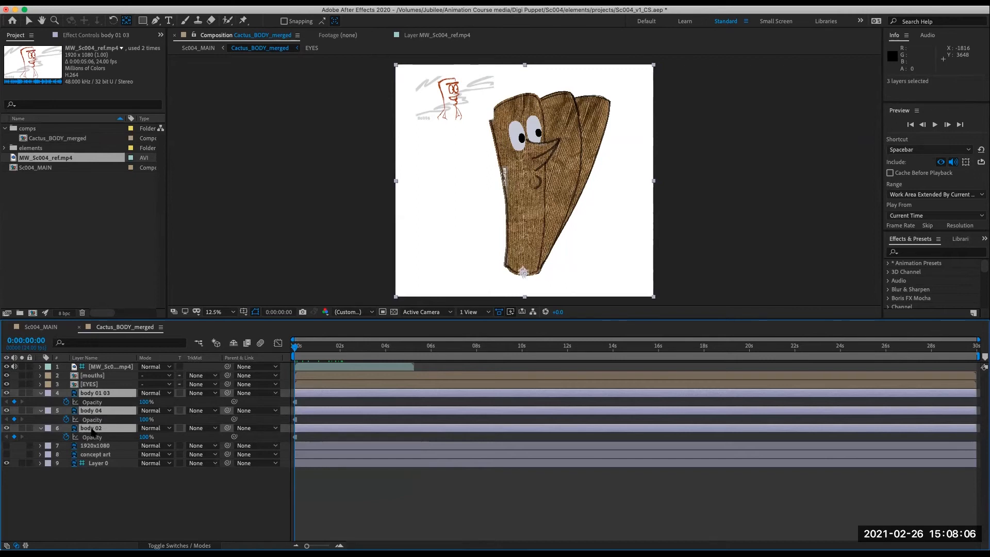
key("p")
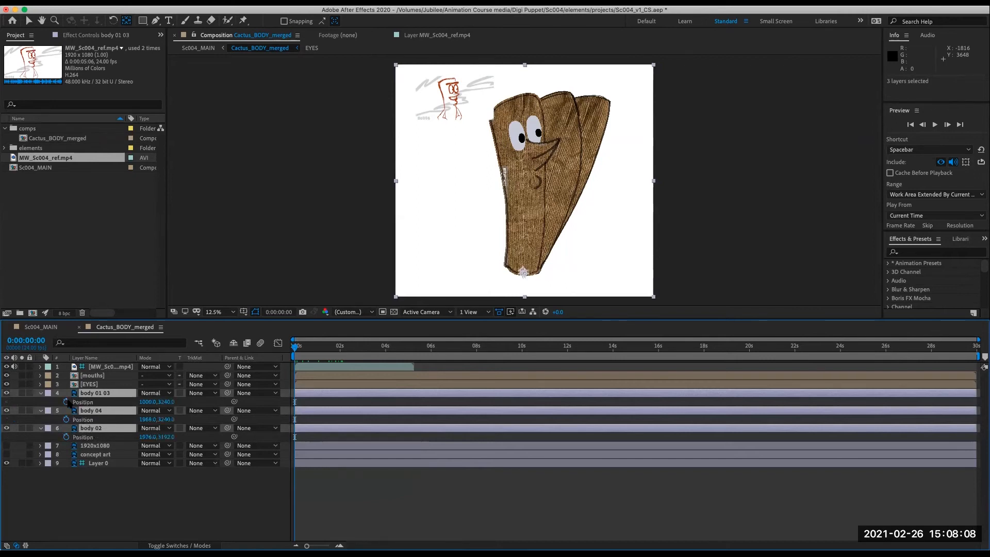
left_click(66, 402)
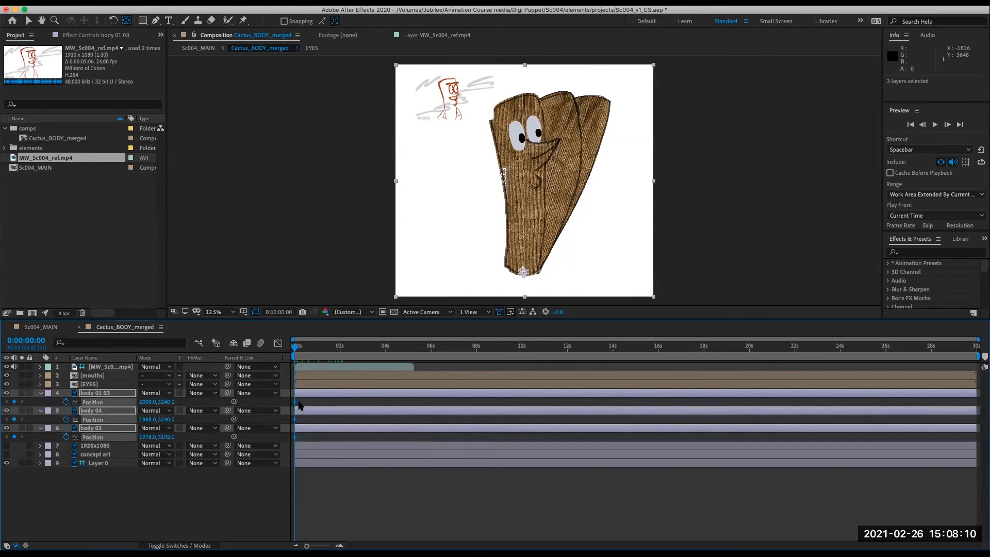
right_click(293, 405)
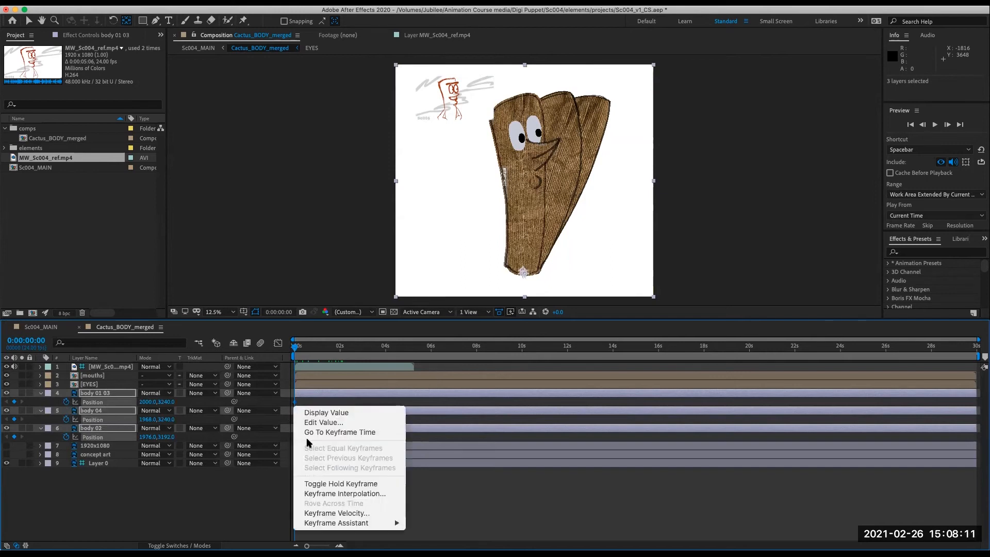
left_click(317, 495)
key("Return")
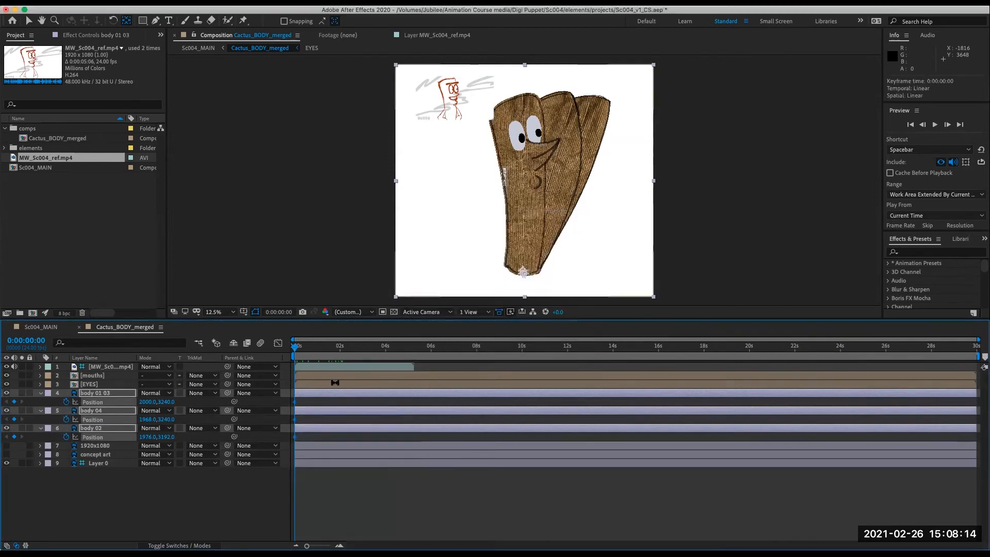
right_click(298, 406)
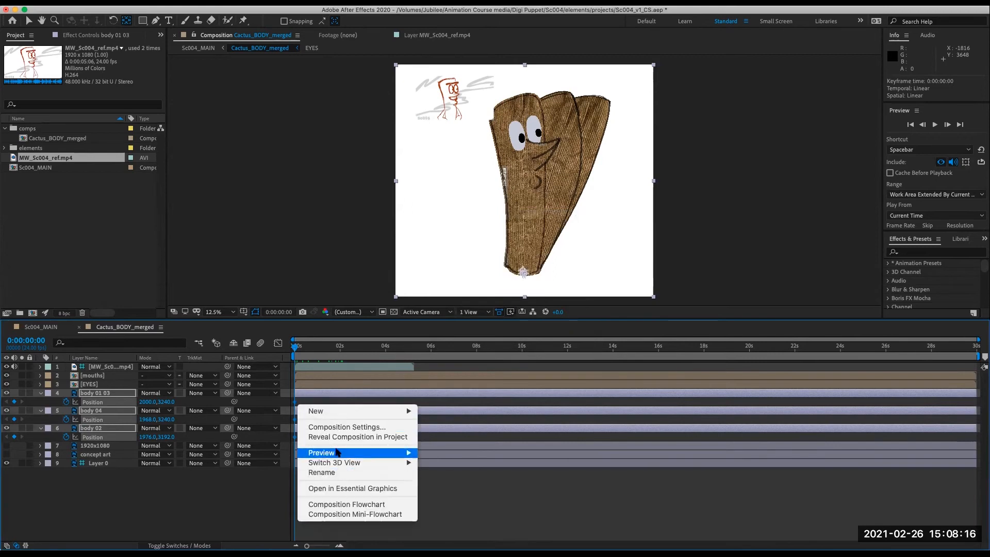
left_click(294, 403)
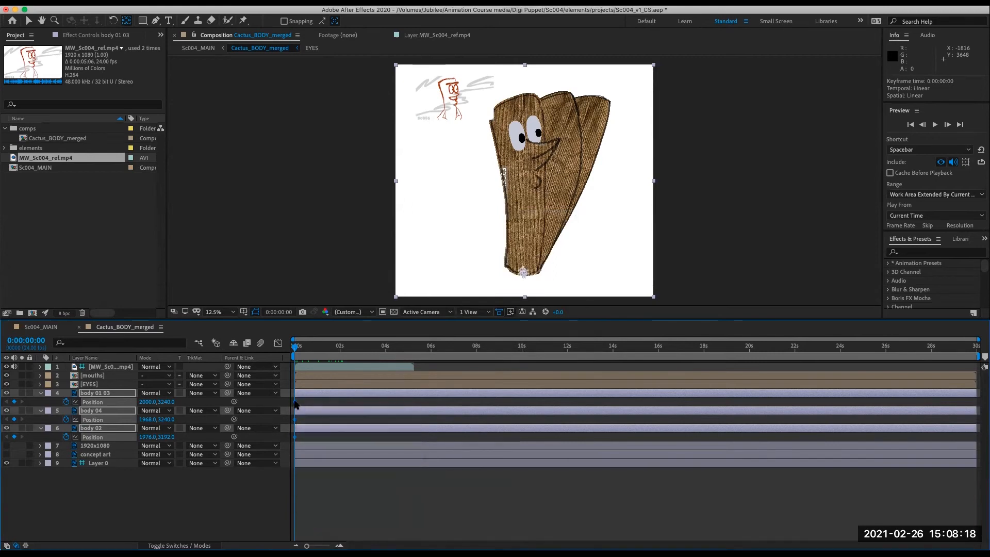
right_click(295, 402)
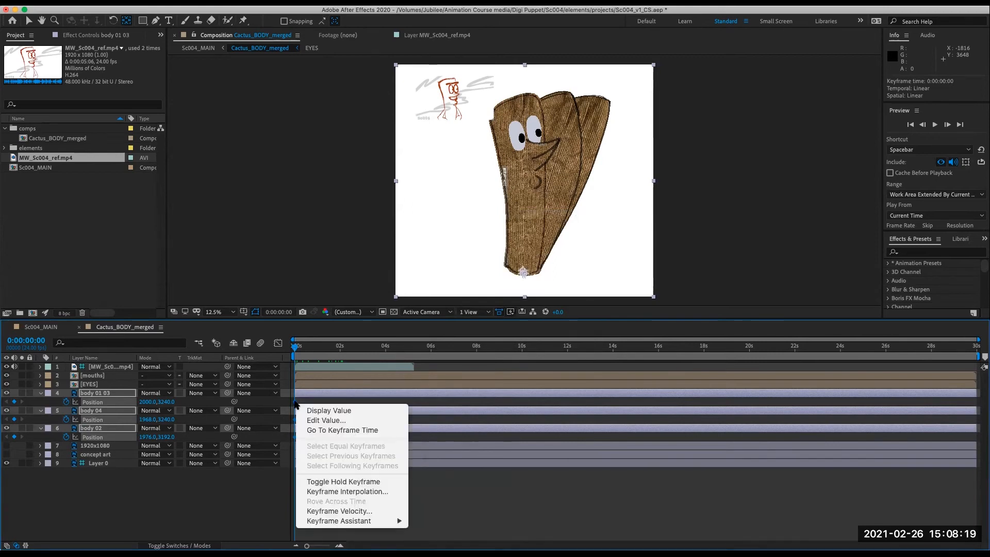
left_click(324, 481)
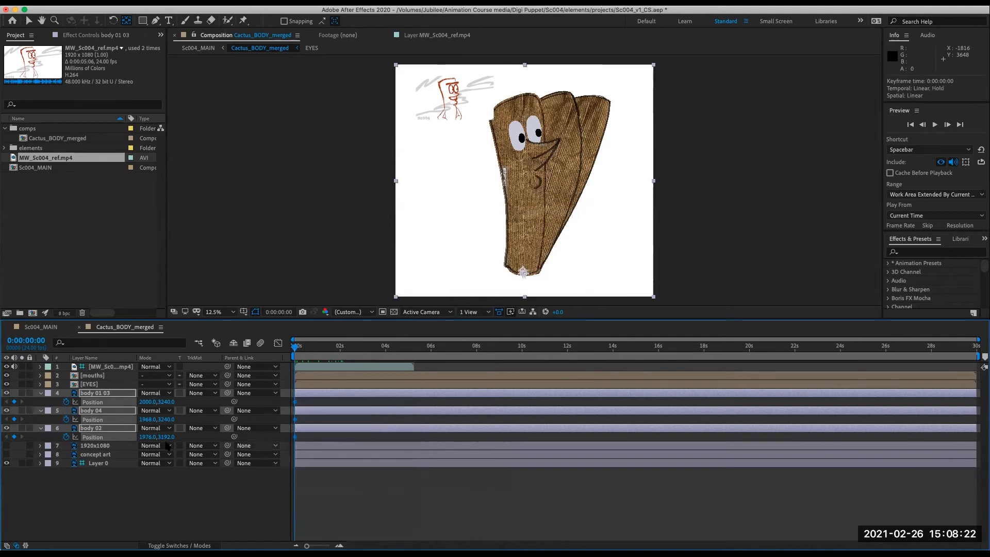
- Add Rotation keyframes at the first frame for the three body layers and make them hold keyframes
key("t")
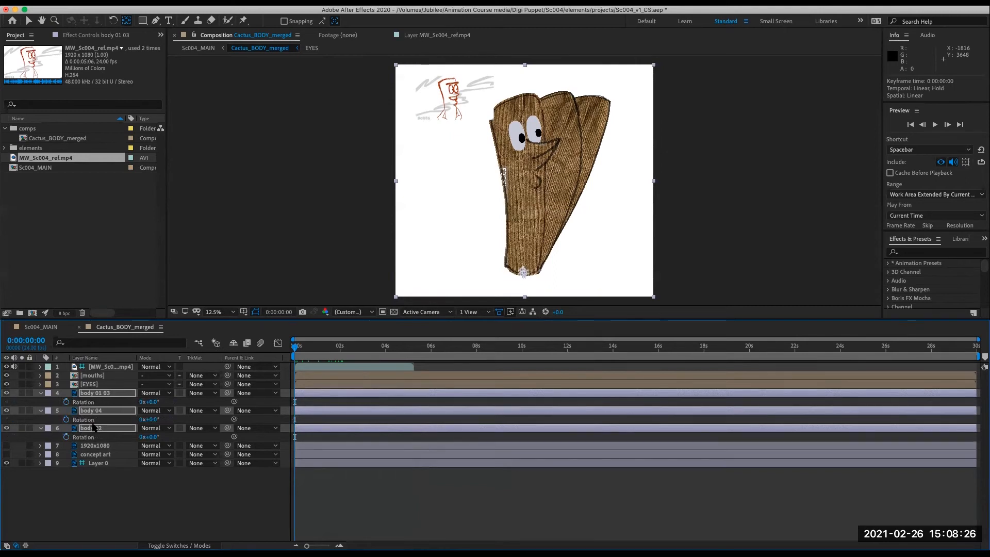
key("r")
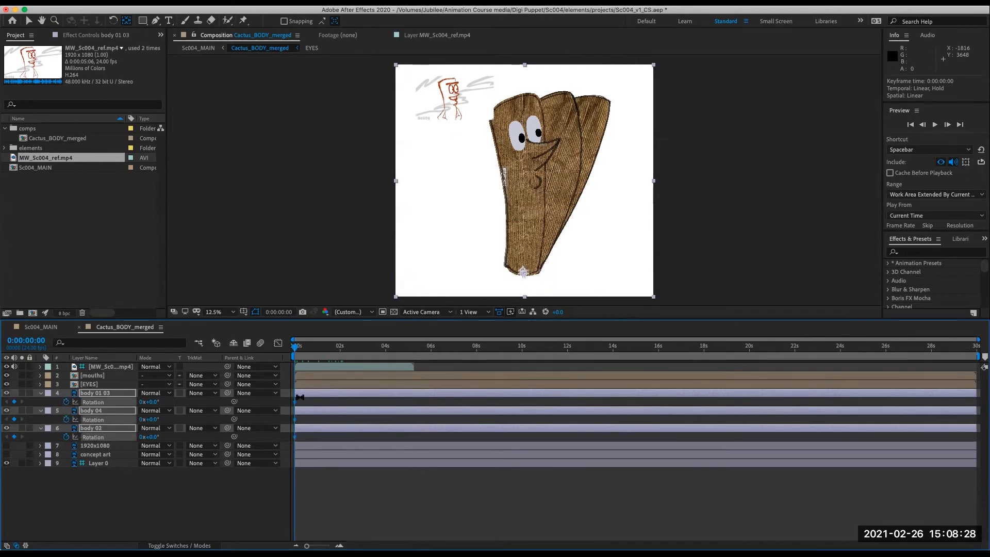
left_click_drag(307, 543, 326, 538)
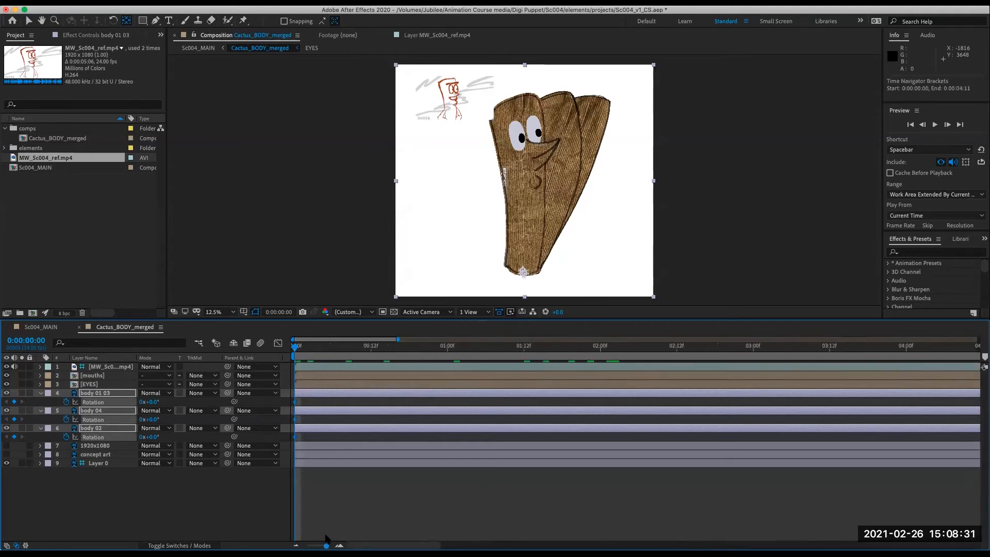
right_click(294, 404)
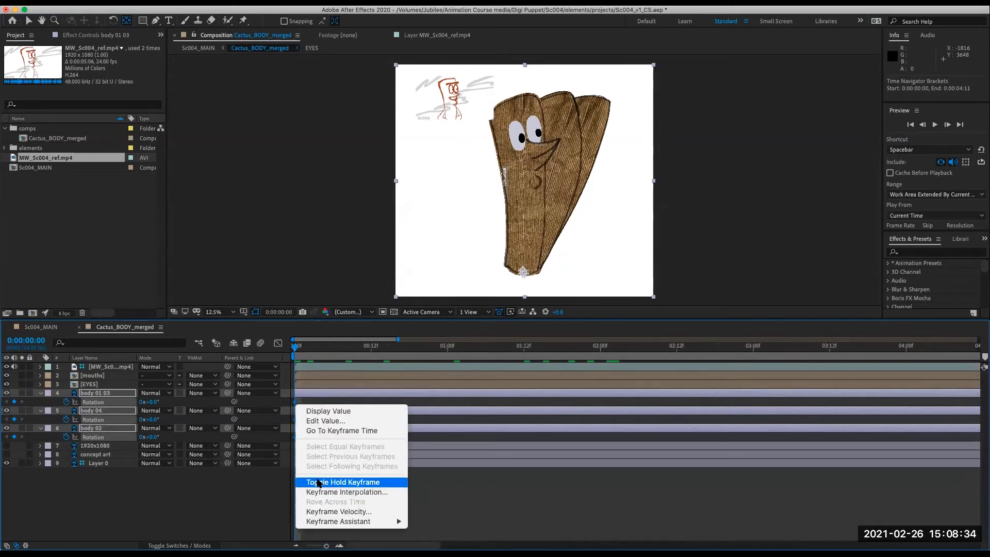
left_click(318, 482)
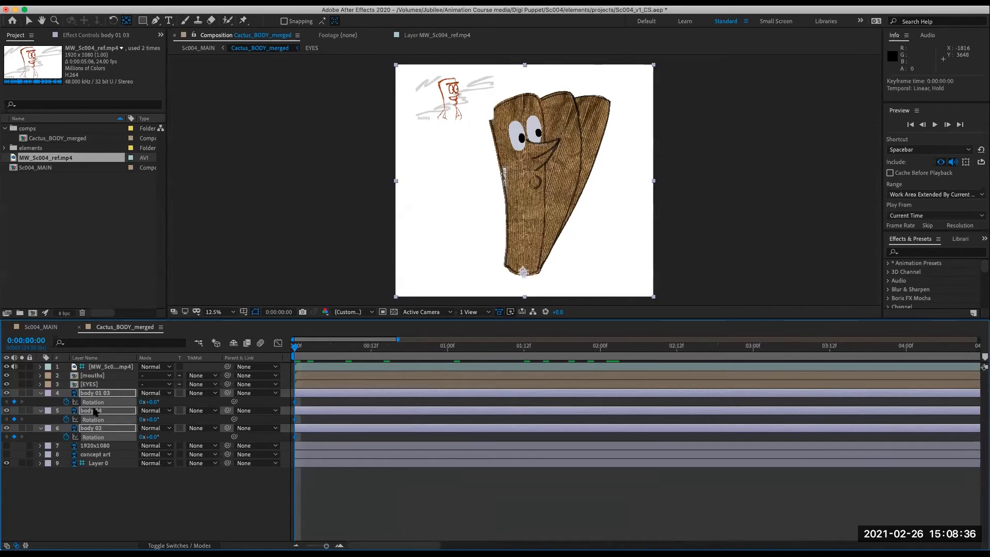
- Add Scale keyframes at the first frame for the three body layers and make them hold keyframes
key("s")
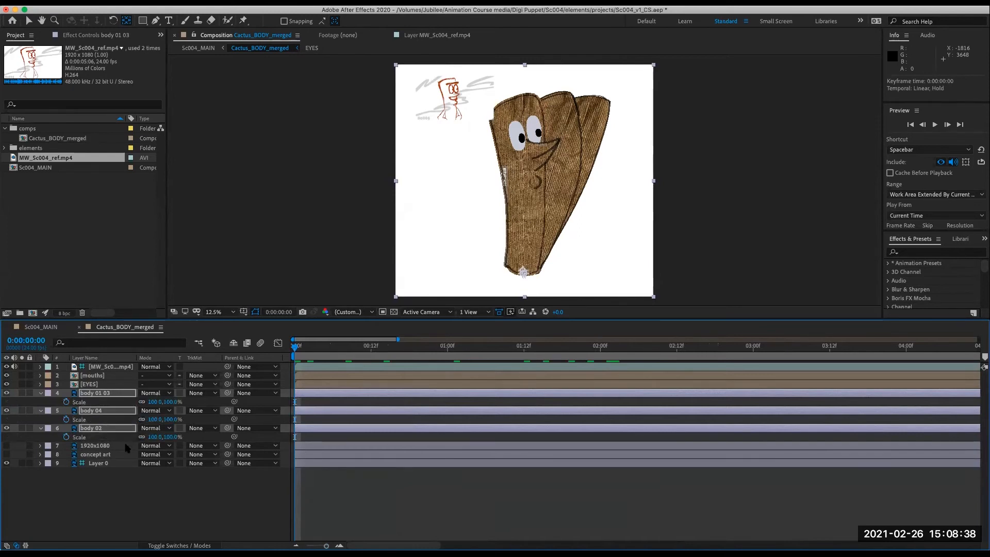
left_click(66, 401)
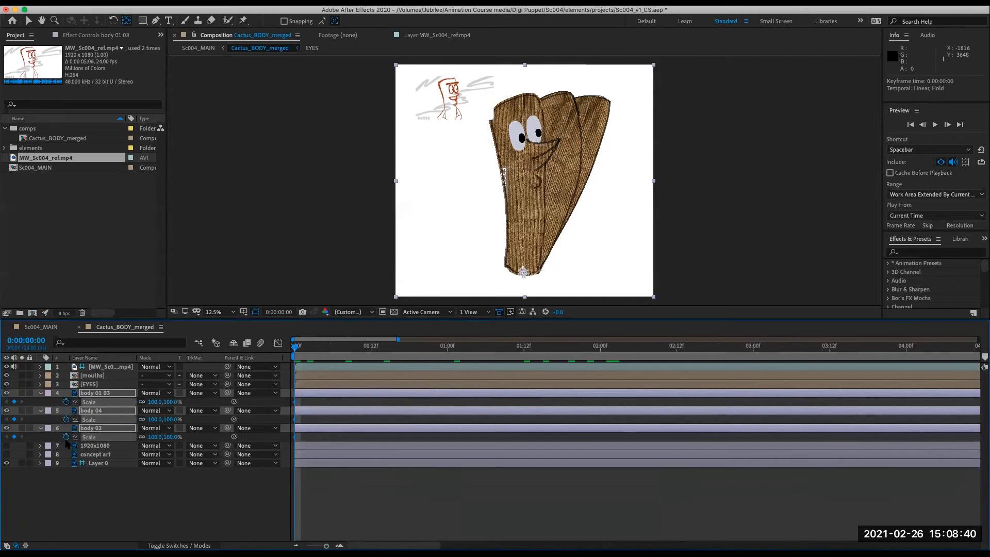
right_click(293, 422)
left_click(313, 499)
- Add Anchor Point keyframes at the first frame for each of the three body layers and make them hold keyframes
key("p")
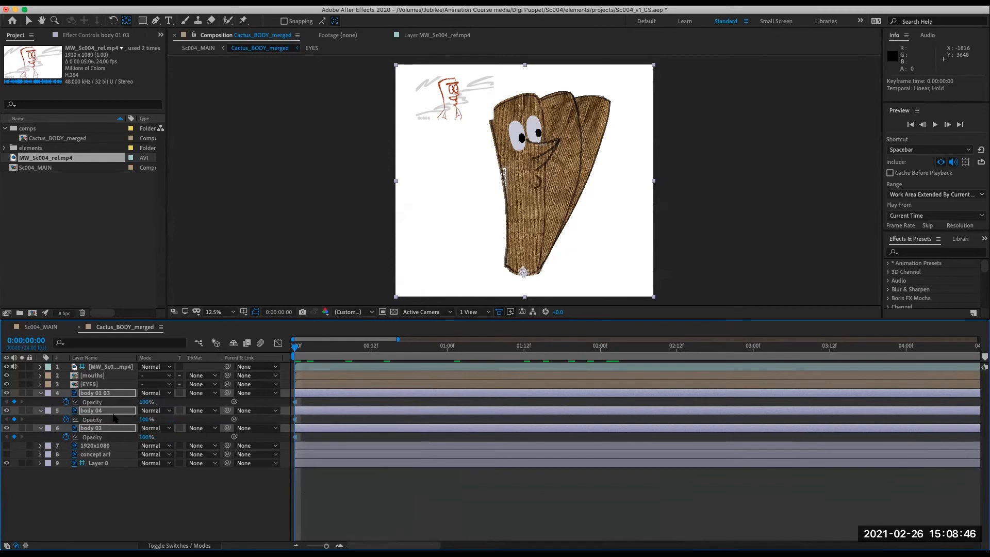
key("a")
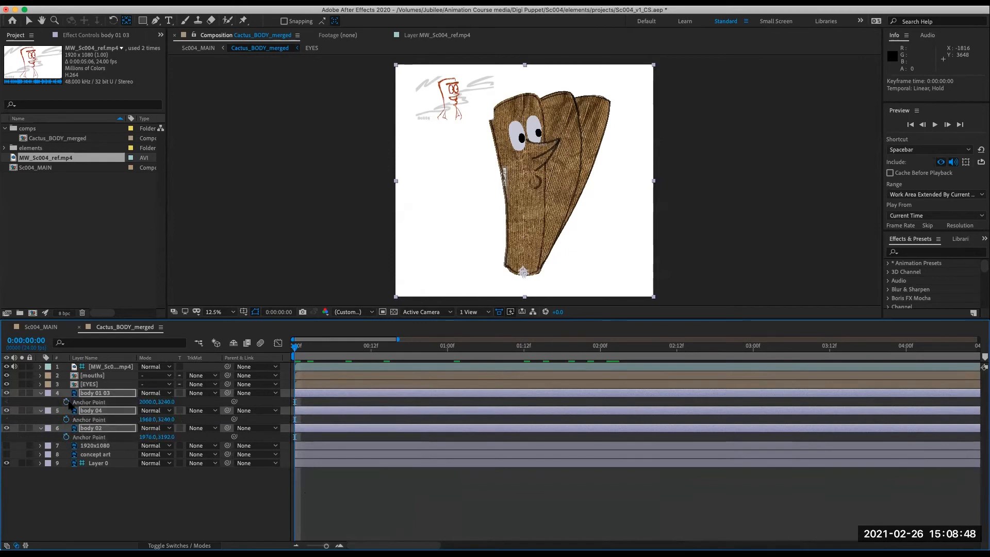
left_click(66, 402)
left_click(66, 419)
left_click(66, 437)
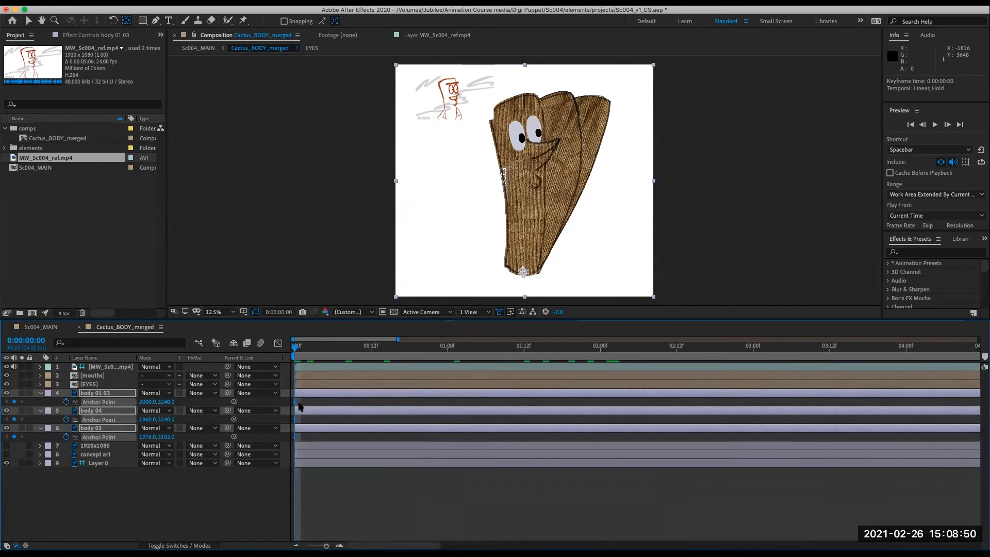
right_click(296, 407)
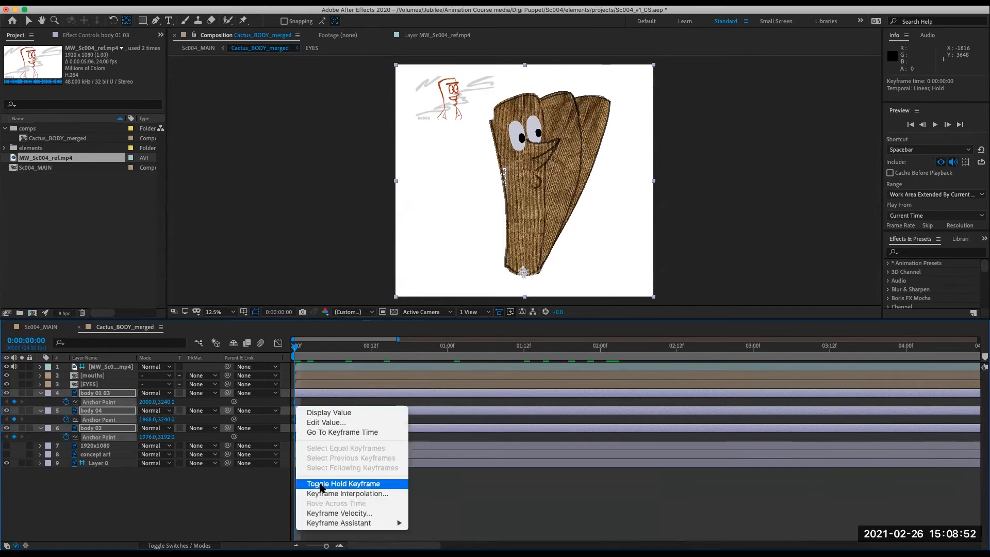
left_click(320, 480)
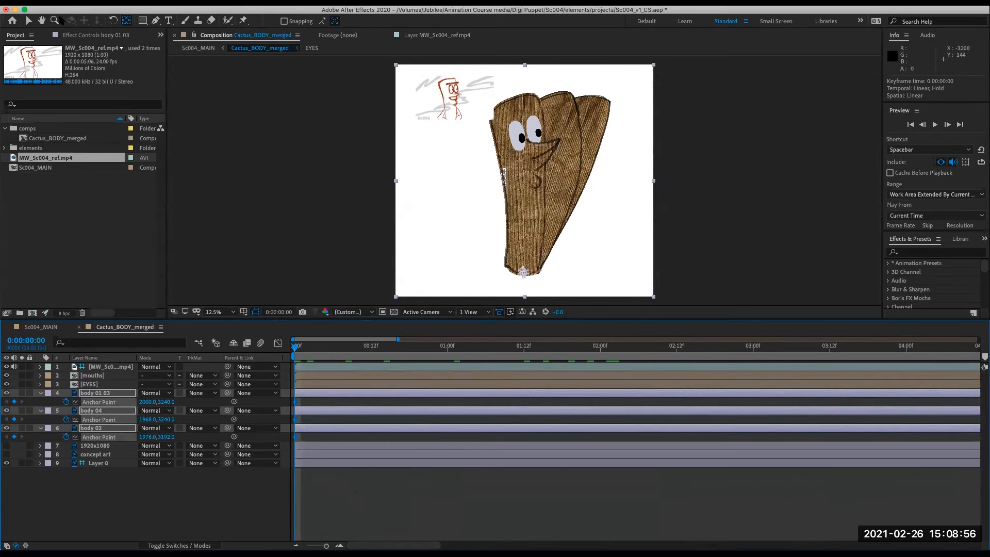
- Set the opacity of body 04 and body 02 to 0% at the first frame, leaving only body 01 03 visible
left_click(29, 21)
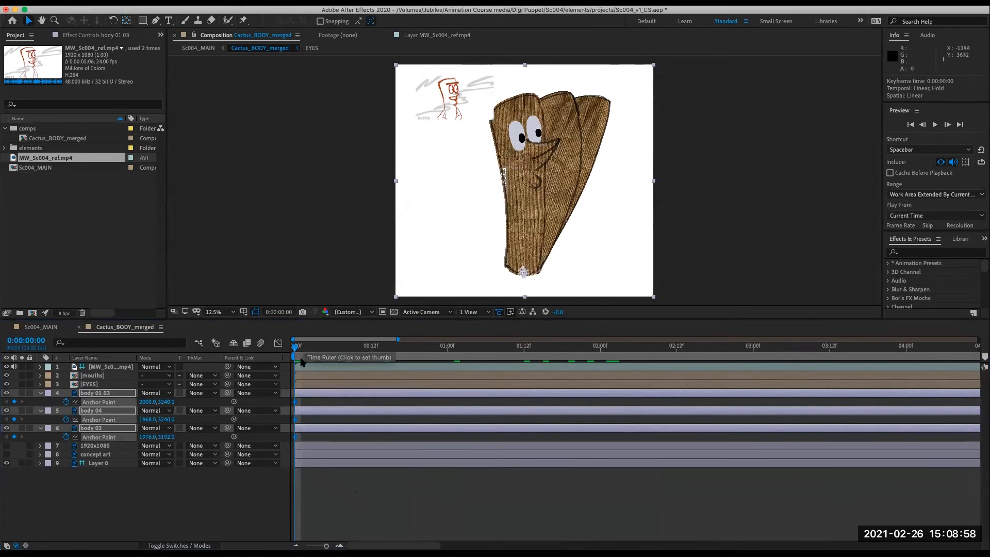
left_click_drag(308, 349, 293, 350)
left_click(161, 512)
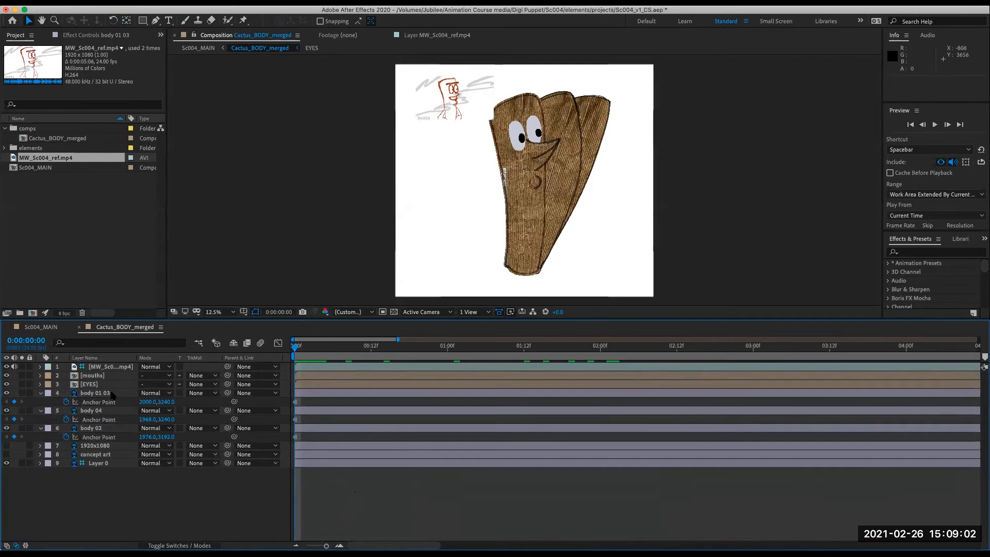
left_click(98, 410)
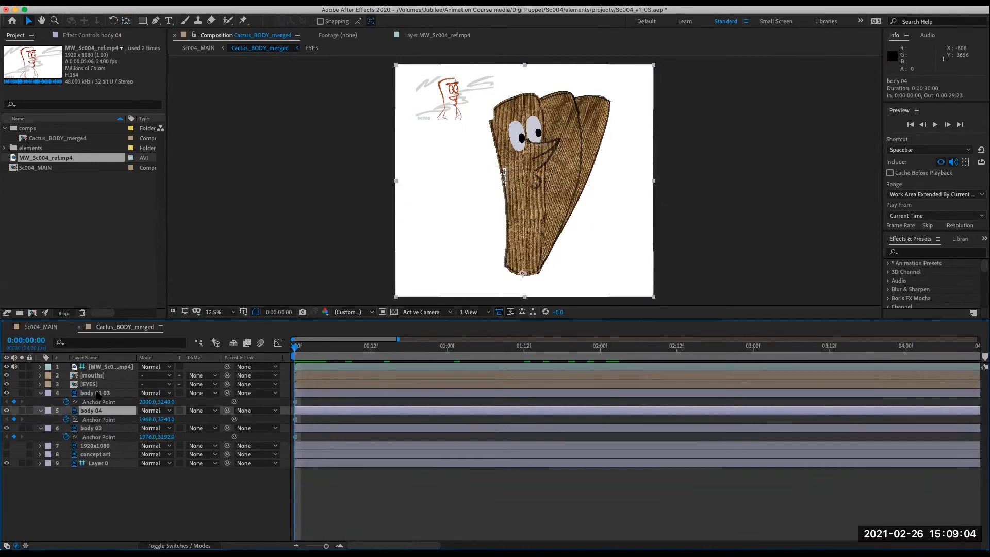
key("super+Up")
left_click(84, 429, "shift")
key("t")
left_click(141, 487)
left_click(144, 419)
type("0")
key("Return")
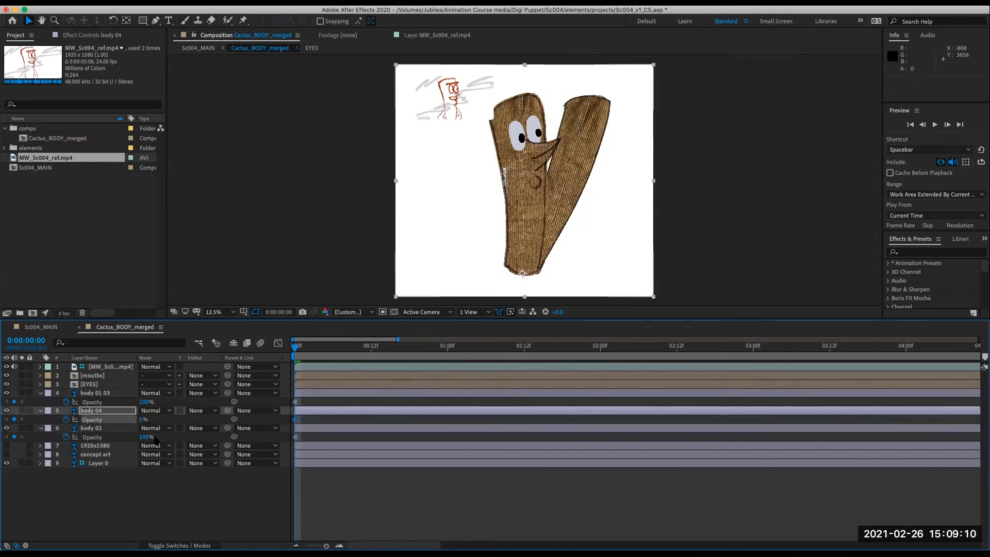
left_click(144, 437)
type("0")
key("Return")
left_click(329, 508)
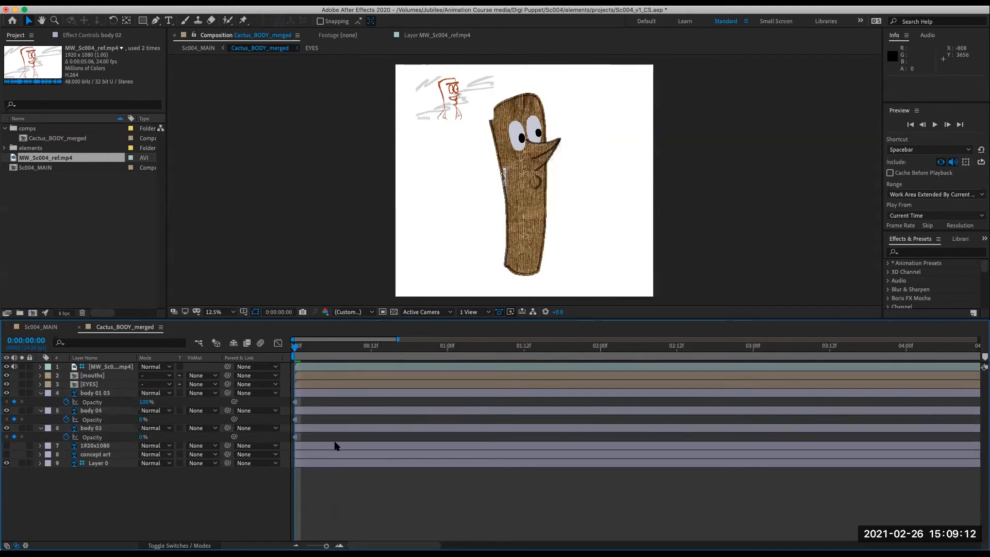
mouse_move(308, 351)
left_mouse_down()
mouse_move(466, 387)
mouse_move(341, 400)
mouse_move(356, 395)
left_mouse_up()
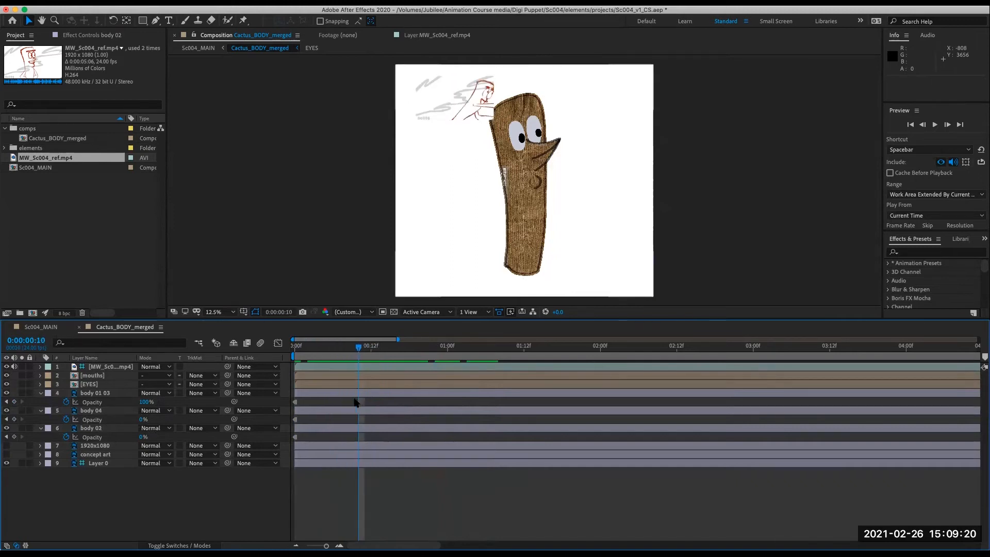
- Set body 01 03's opacity to 0% at frame 0:00:00:10
left_click(145, 402)
type("0")
key("Return")
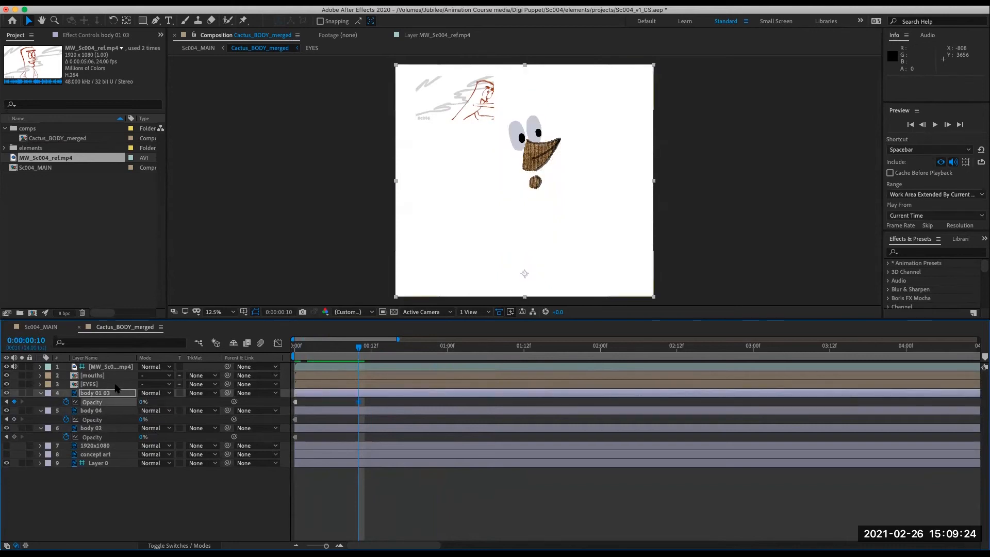
- Set body 02's opacity to 100% at frame 0:00:00:10 and start a preview
left_click(106, 411)
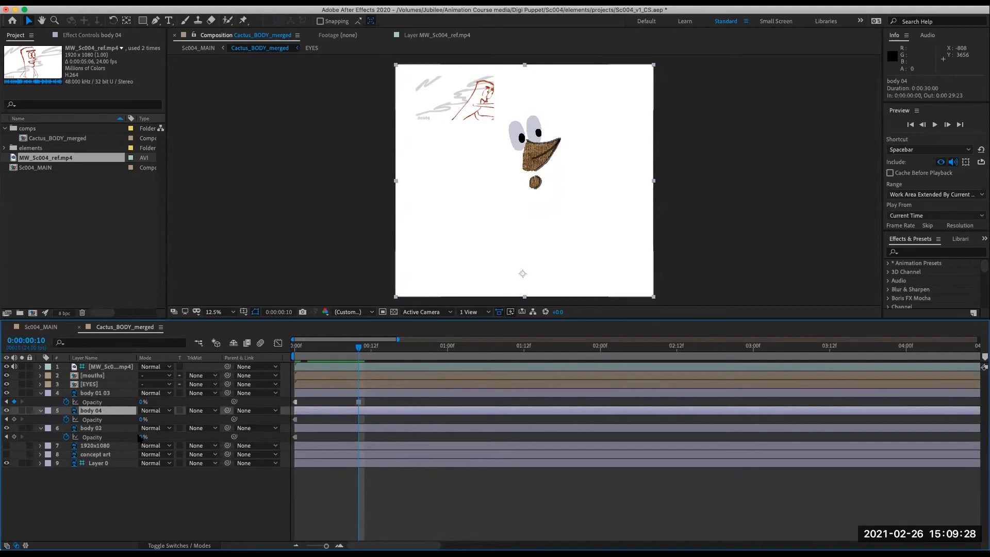
left_click_drag(141, 437, 282, 444)
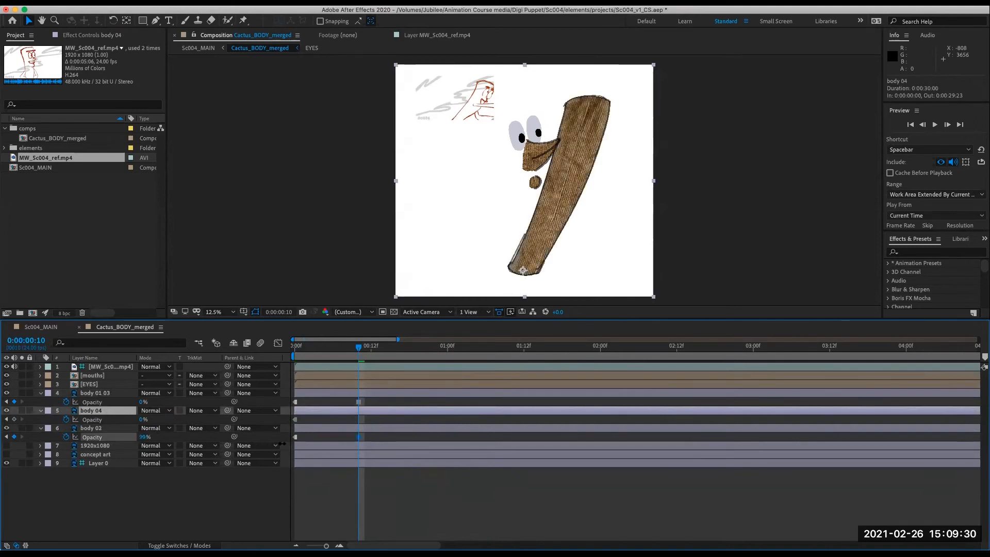
key("space")
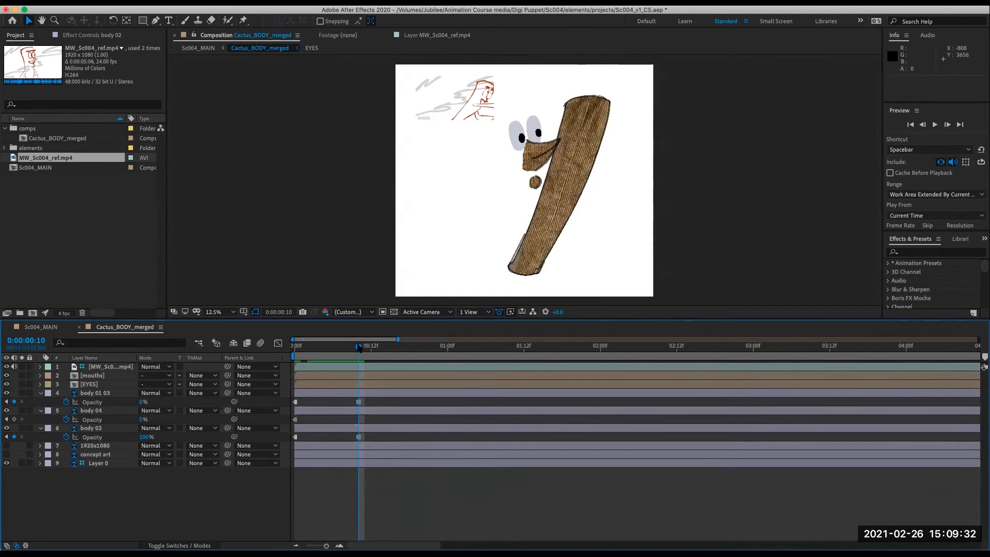
- At 0:00:01:12, set body 02's opacity to 0% and body 01 03's opacity to 100%
mouse_move(515, 365)
left_mouse_down()
mouse_move(575, 371)
mouse_move(493, 390)
mouse_move(526, 385)
left_mouse_up()
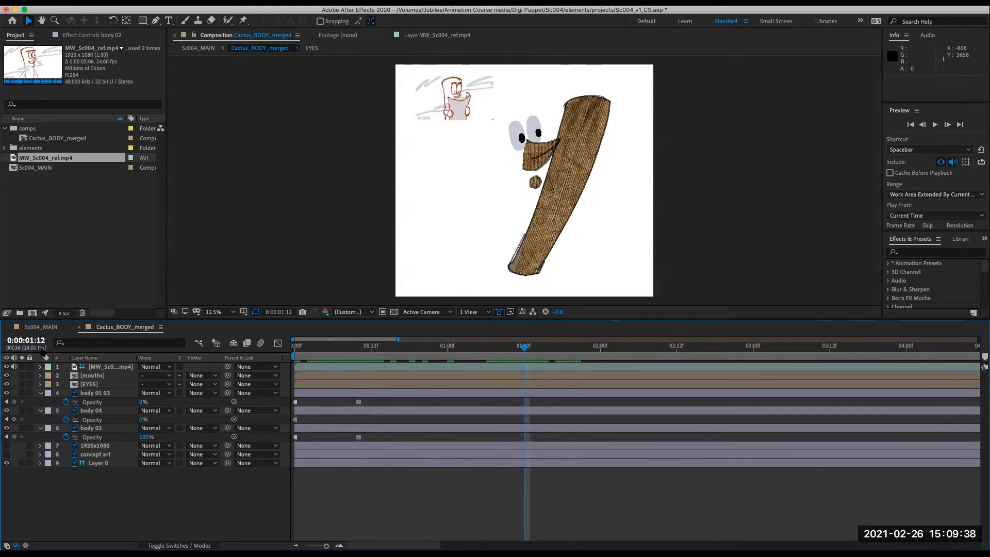
left_click(144, 437)
type("0")
key("Return")
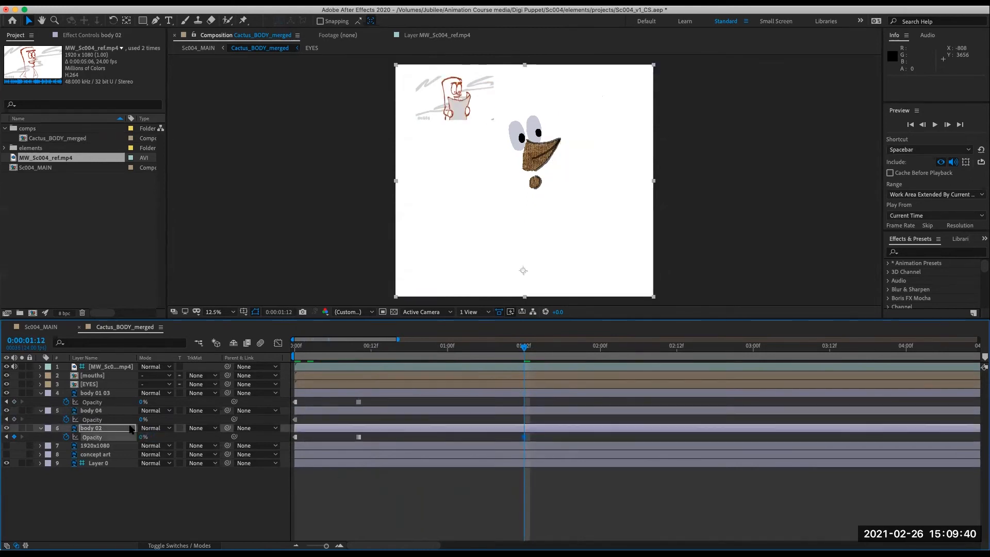
left_click(142, 402)
type("100")
key("Return")
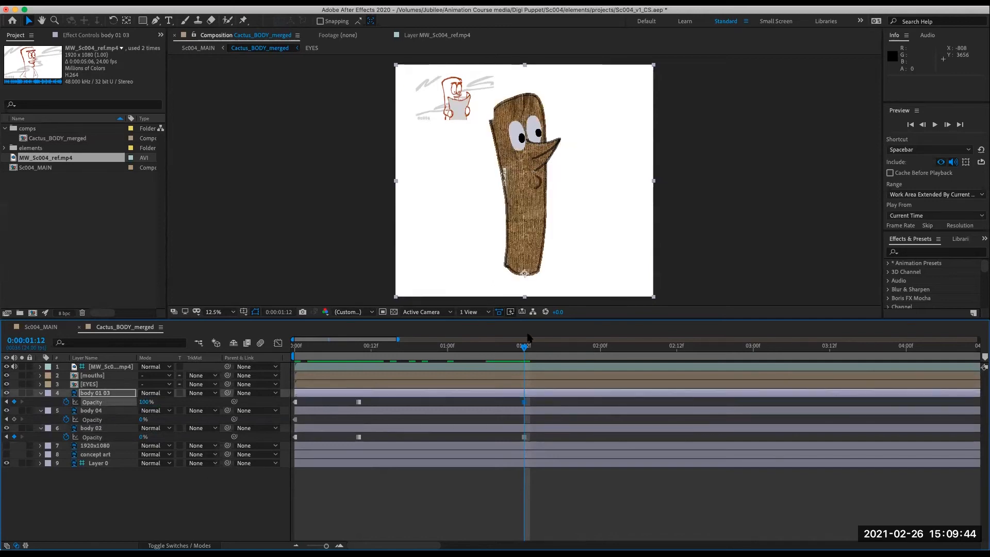
- At 0:00:03:05, set body 01 03's opacity to 0% and body 04's opacity to 100%
mouse_move(541, 352)
left_mouse_down()
mouse_move(808, 382)
mouse_move(769, 393)
mouse_move(782, 390)
left_mouse_up()
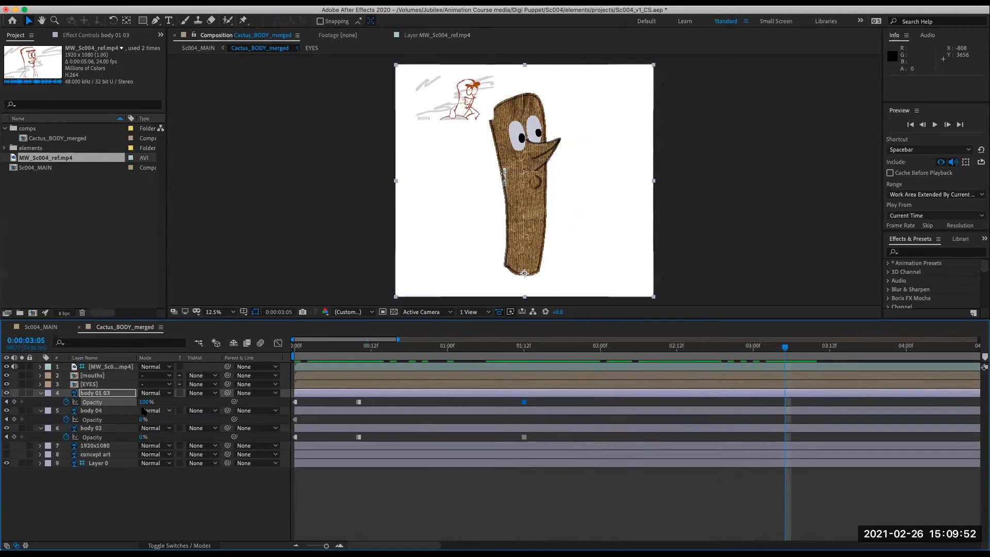
left_click(144, 402)
type("0")
key("Return")
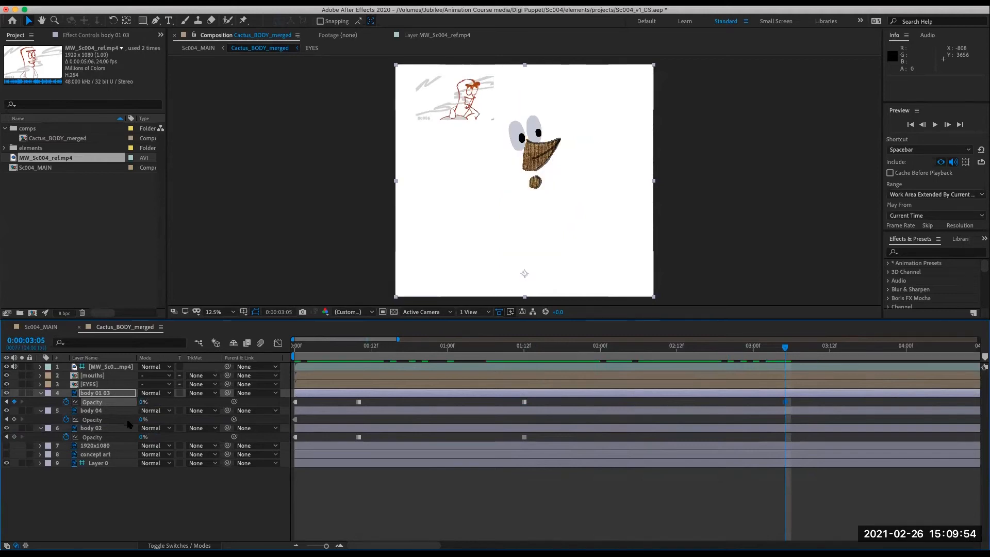
left_click(142, 419)
key("Return")
- Zoom out the timeline and set the work area end to the reference clip's out point
left_click_drag(784, 348, 119, 429)
key("minus")
key("minus")
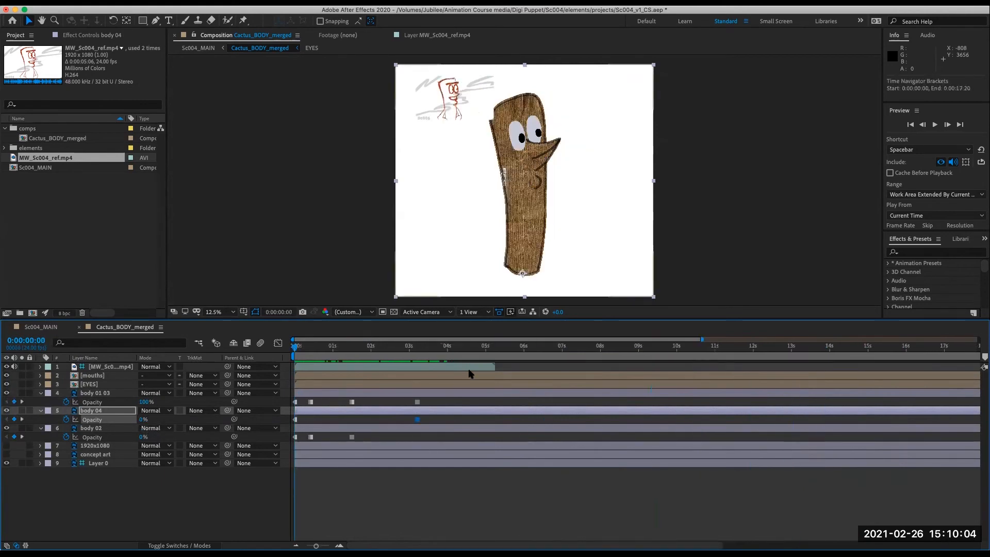
left_click(486, 348)
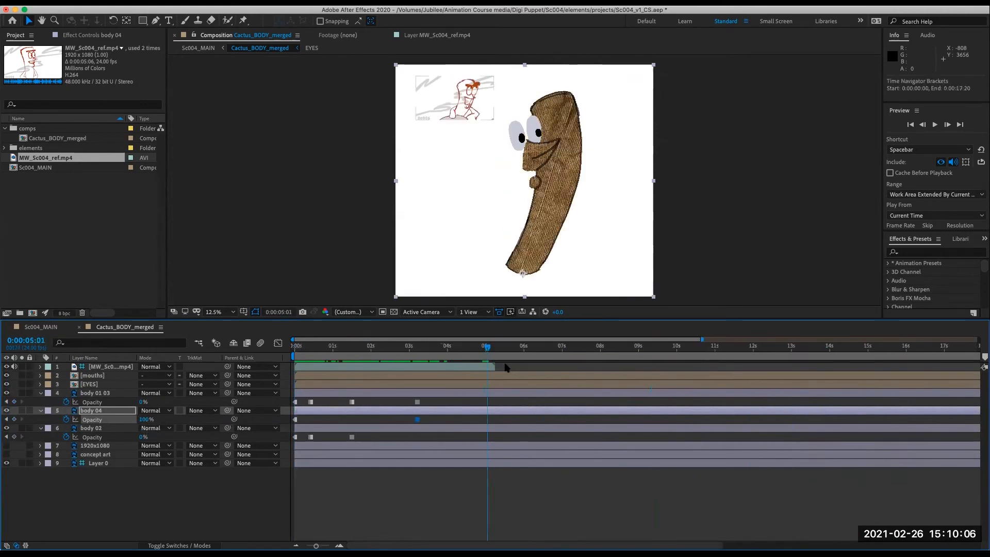
left_click(489, 367)
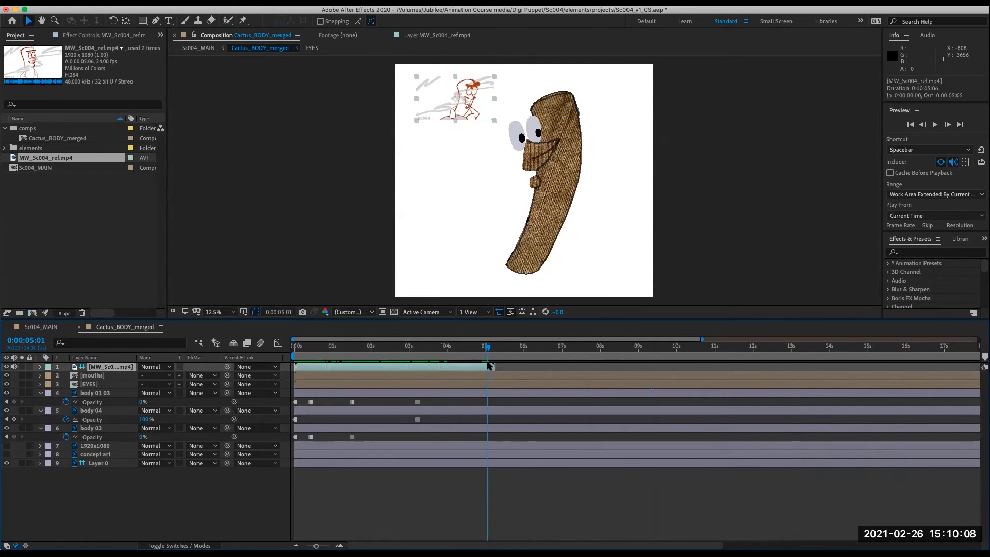
key("o")
key("n")
- Preview the body shape swaps from the start of the composition
left_click_drag(477, 347, 338, 379)
key("space")
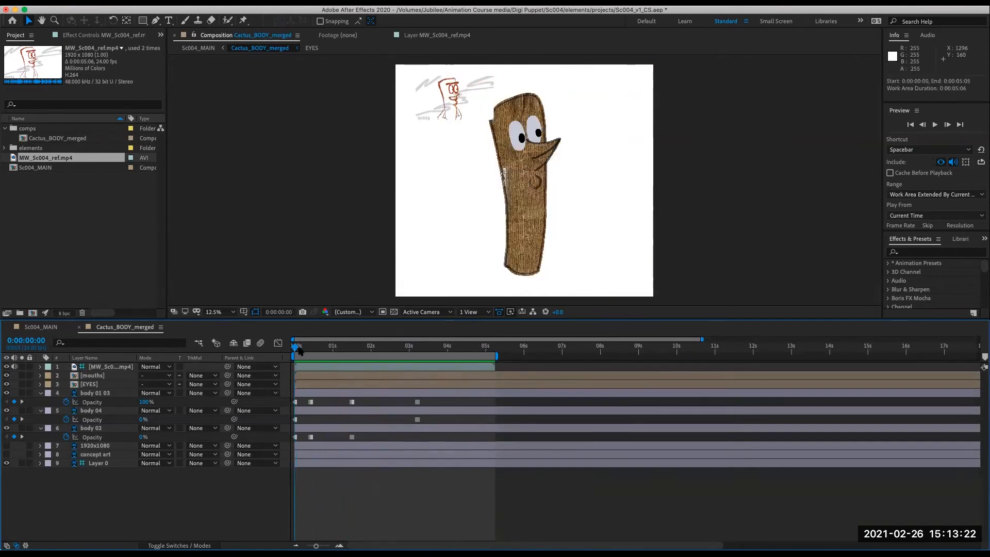
key("space")
mouse_move(296, 359)
left_mouse_down()
mouse_move(342, 363)
mouse_move(486, 416)
mouse_move(276, 415)
left_mouse_up()
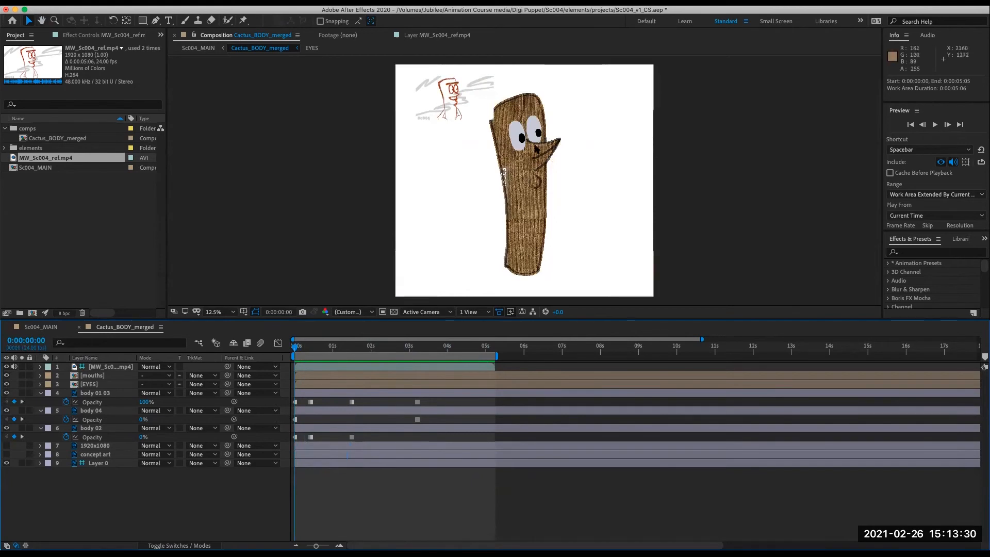
left_click(309, 369)
left_click(105, 384)
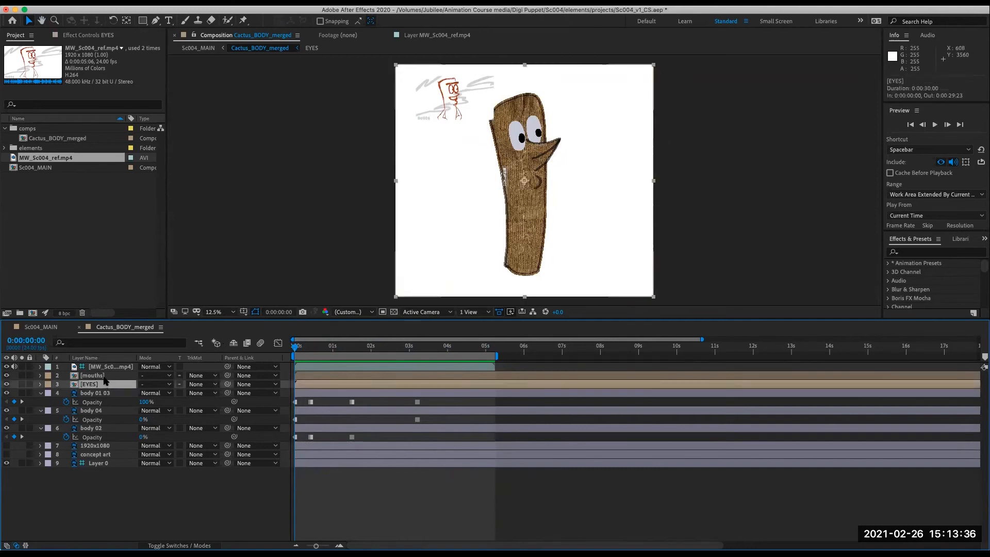
key("space")
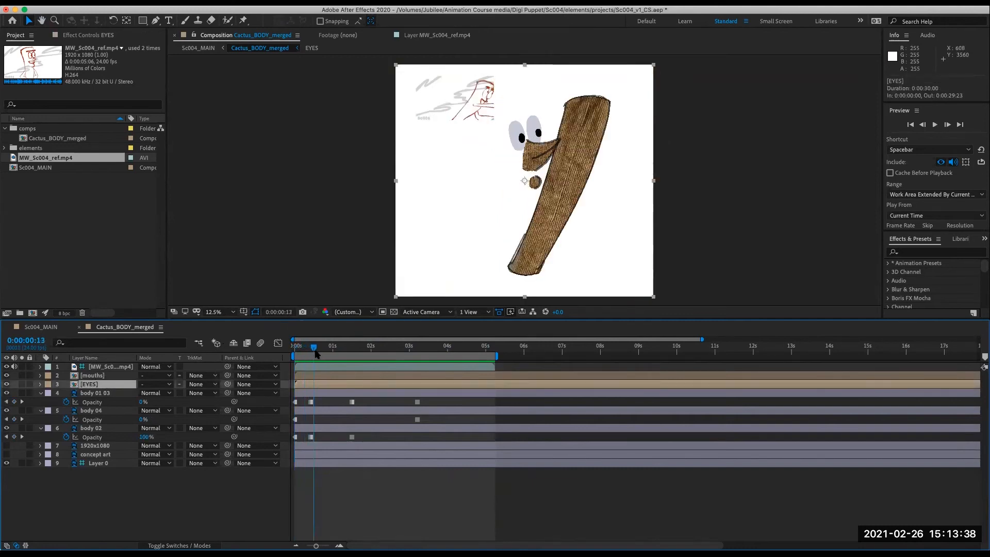
key("space")
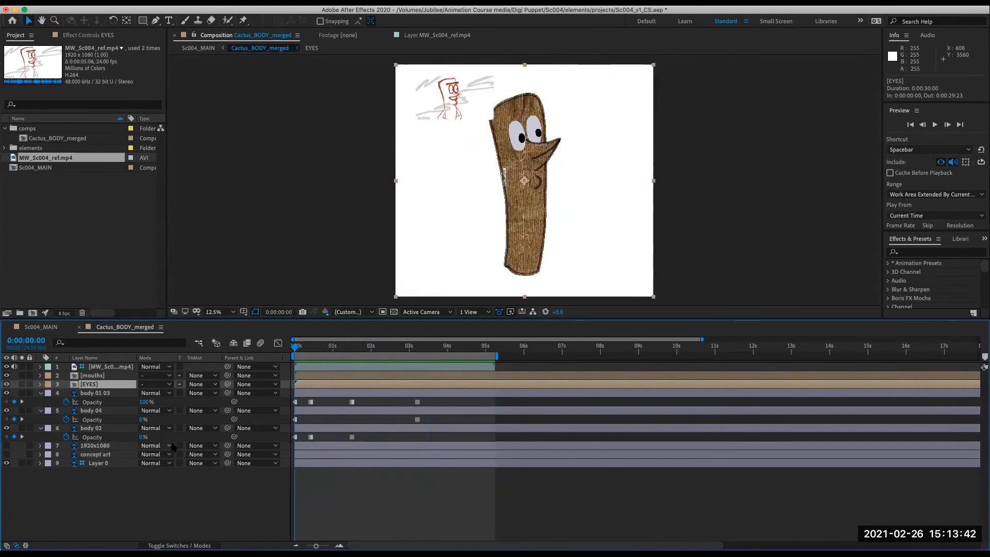
left_click(109, 395)
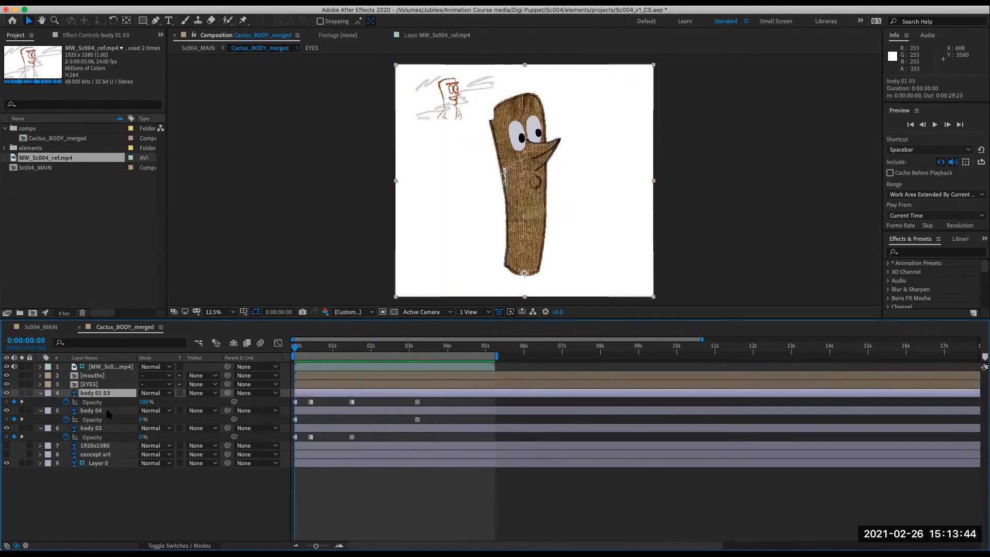
left_click(108, 412)
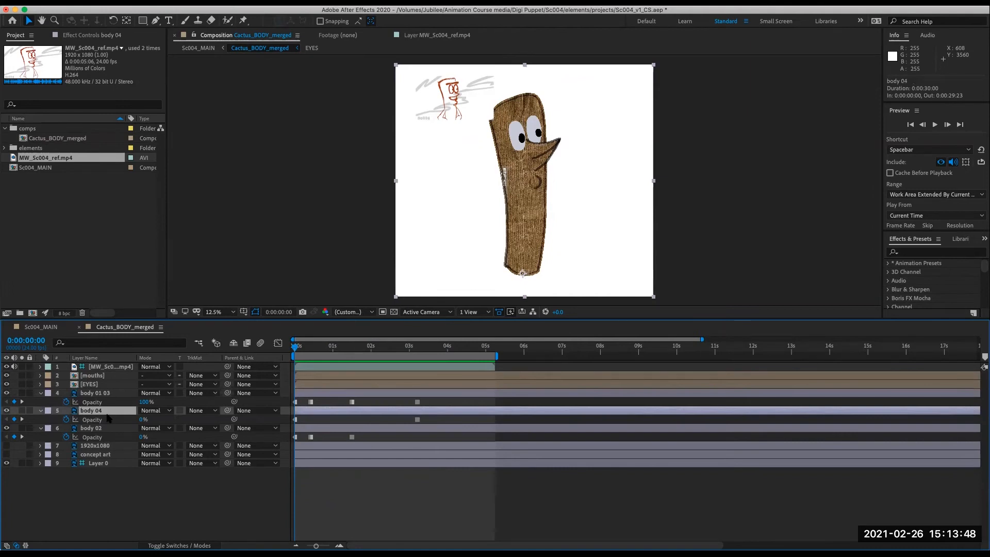
left_click_drag(297, 349, 283, 383)
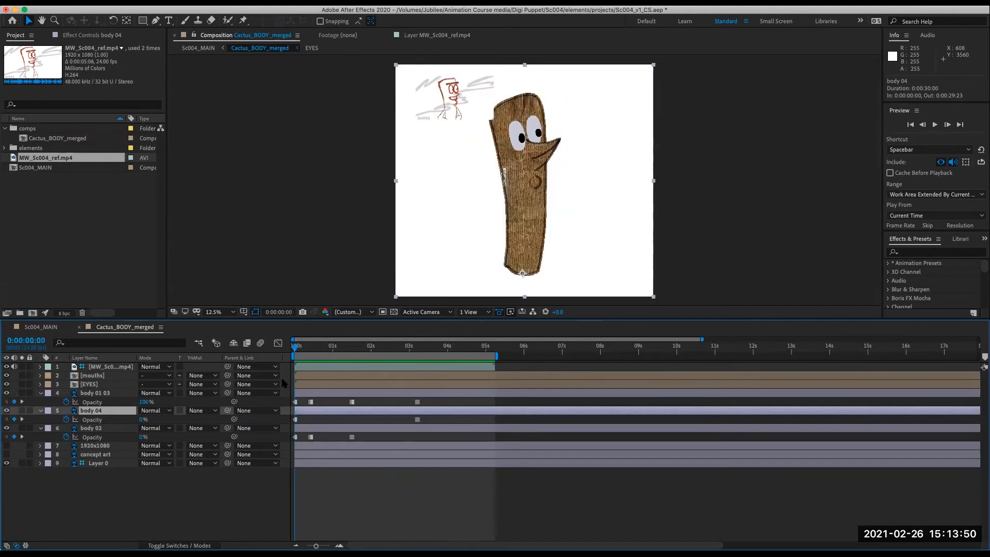
- Open the mouths precomp, then return to Cactus_BODY_merged at the first frame
double_click(108, 376)
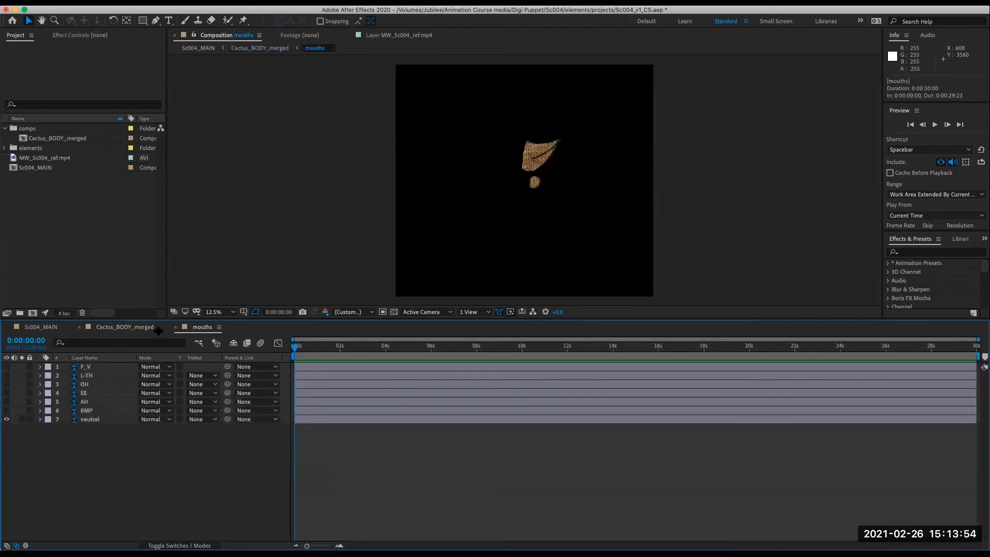
left_click(130, 327)
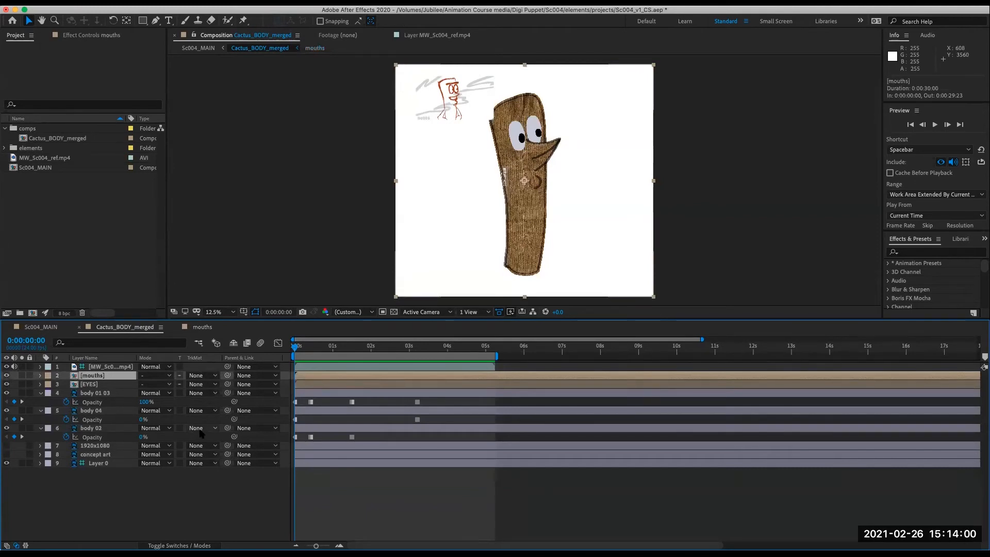
left_click(308, 346)
key("Home")
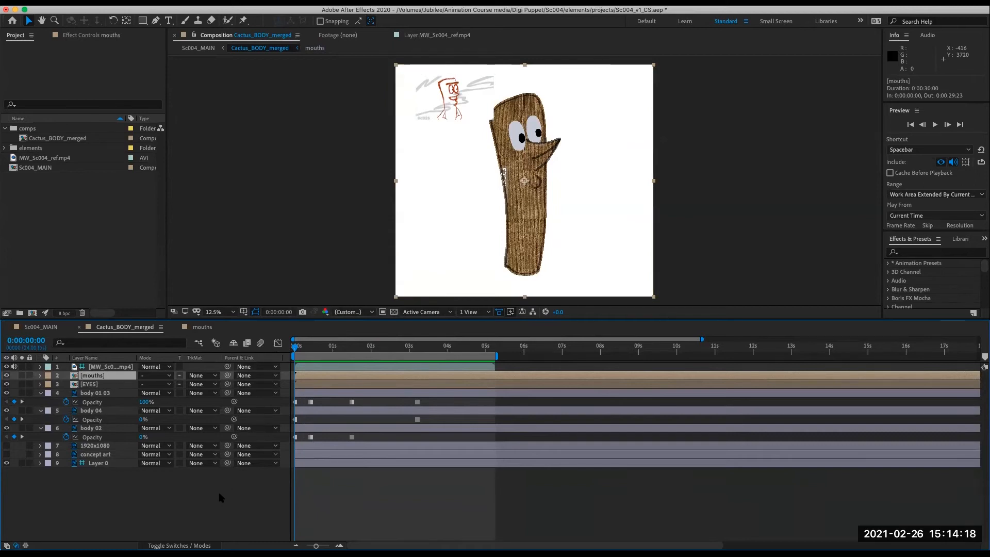
- With EYES soloed, move its anchor point up onto the eyes using the Pan Behind tool
left_click(122, 385)
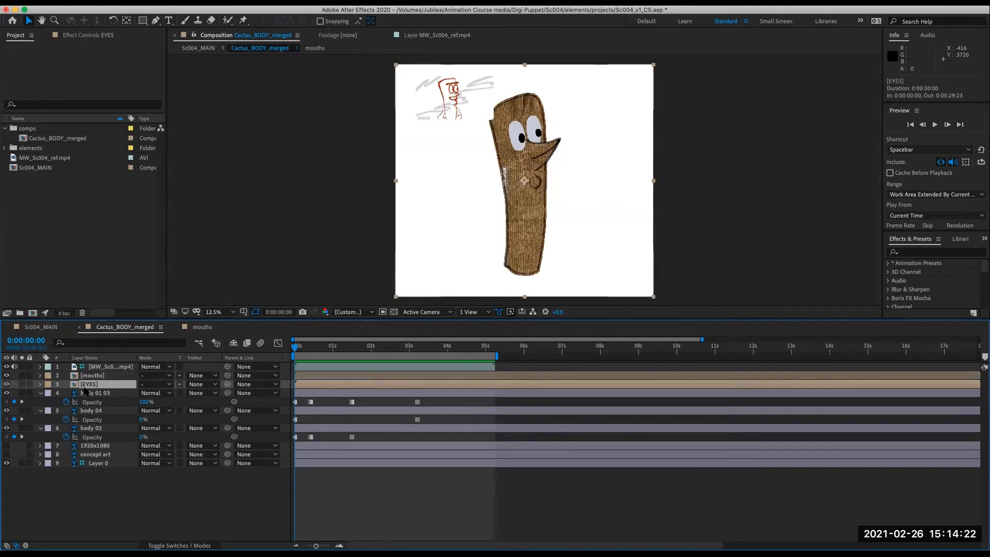
left_click(21, 384)
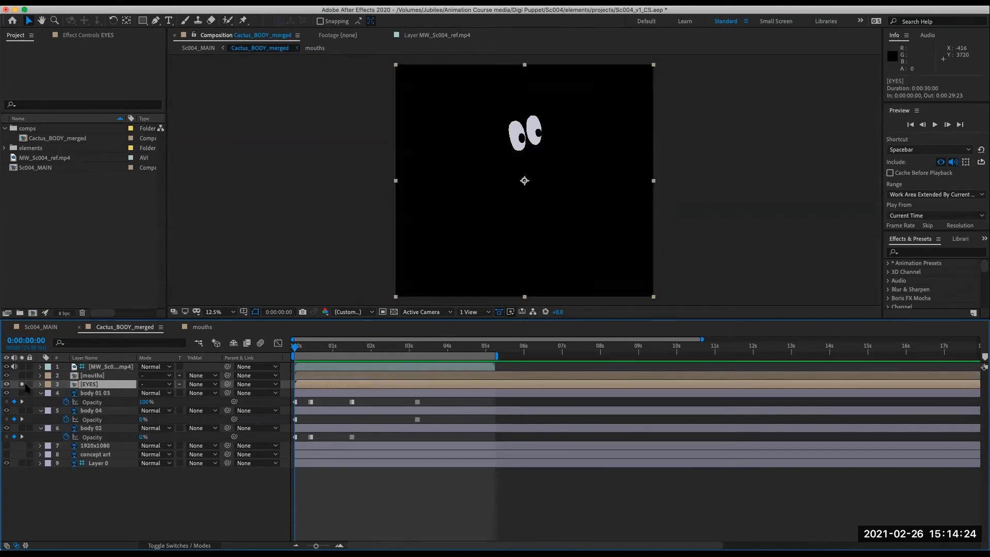
left_click(126, 22)
left_click_drag(525, 181, 526, 142)
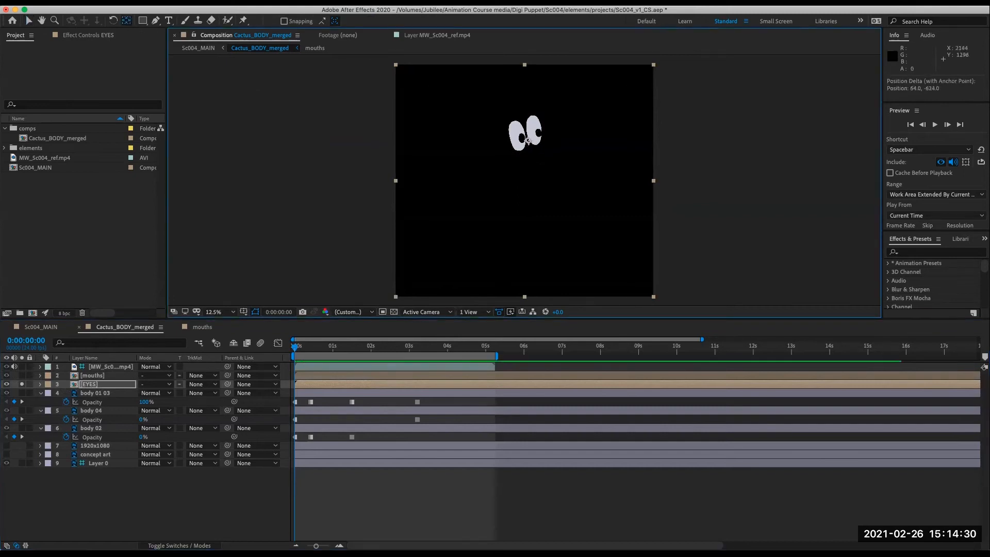
left_click(22, 384)
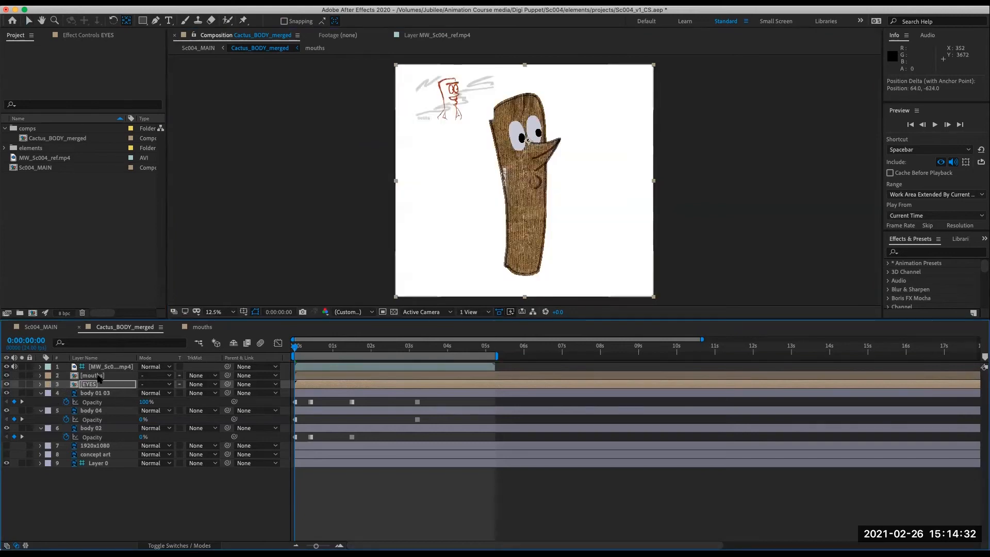
- With mouths soloed, move its anchor point up to the top of the mouth
left_click(98, 376)
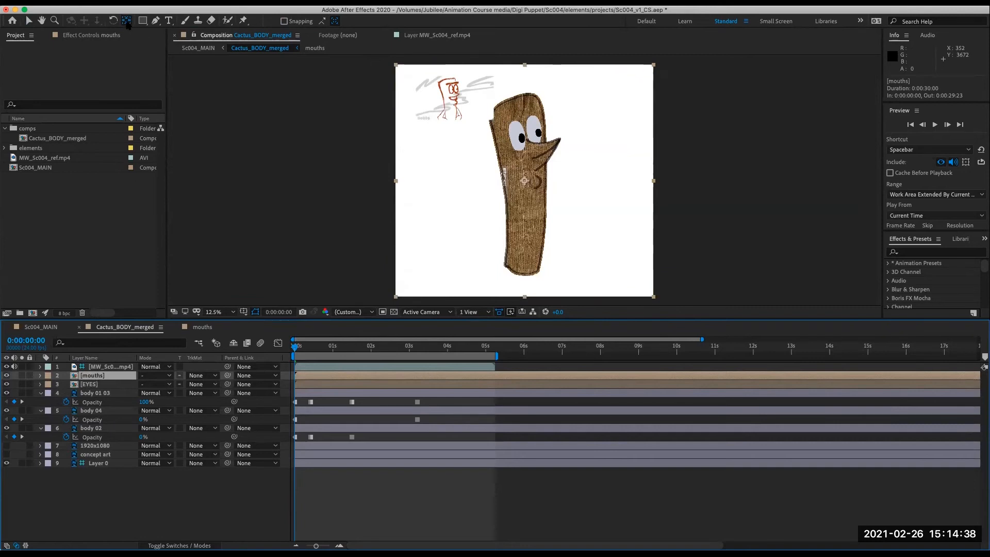
left_click(22, 375)
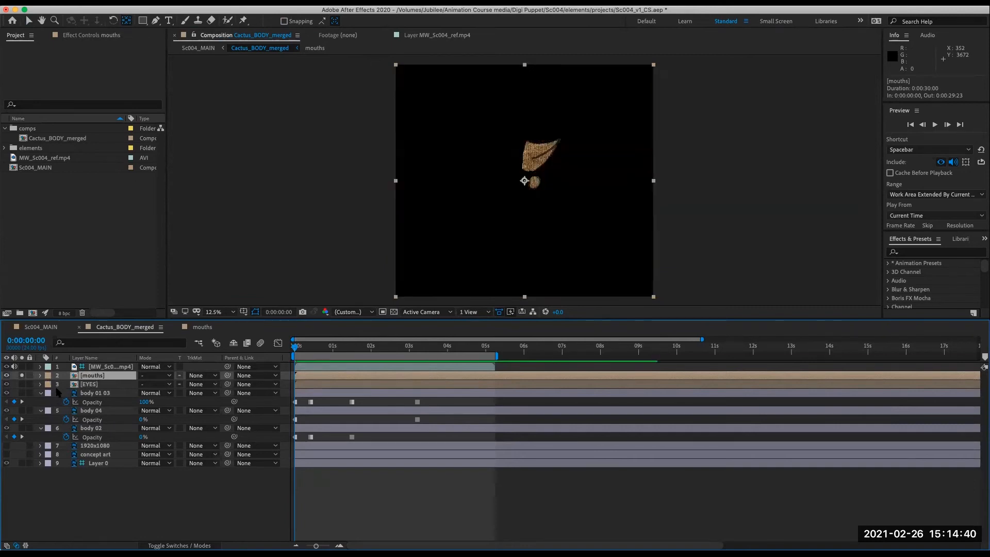
left_click_drag(524, 180, 527, 140)
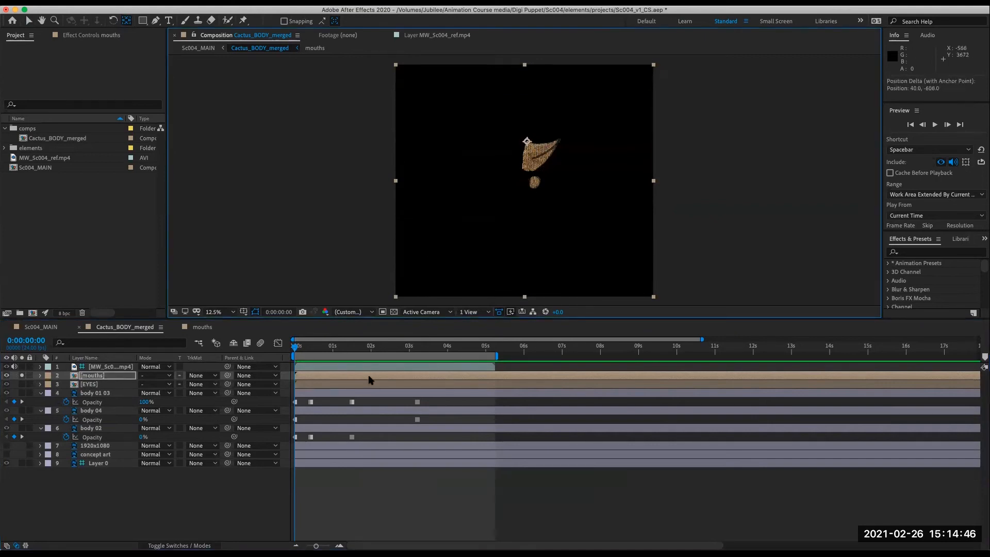
left_click(21, 376)
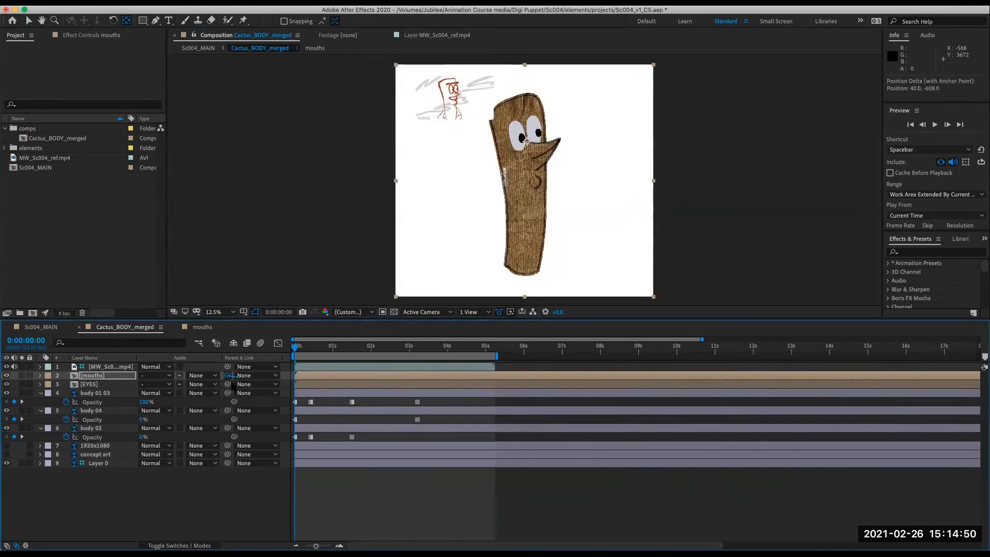
- Parent the mouths layer to EYES and reveal the EYES layer's Position property
left_click_drag(227, 375, 89, 384)
left_click(92, 386)
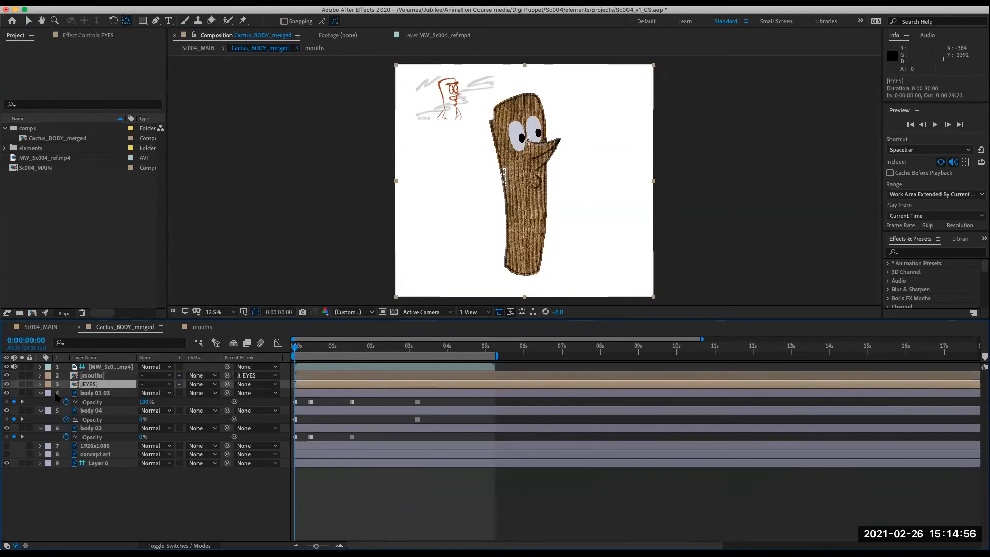
key("p")
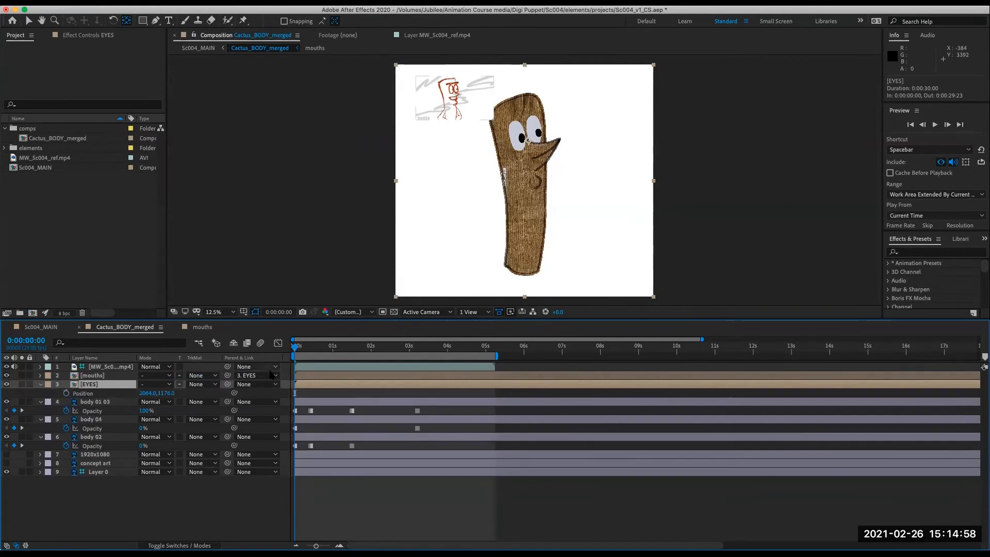
- Move the EYES layer in the viewer, then undo the move
left_click(29, 21)
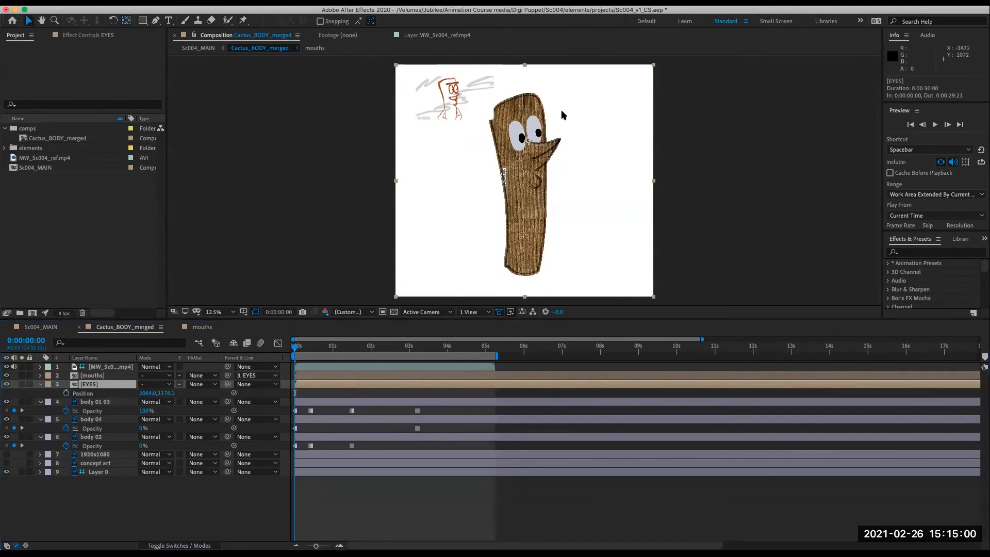
left_click_drag(536, 132, 580, 154)
key("super+z")
key("super+shift+z")
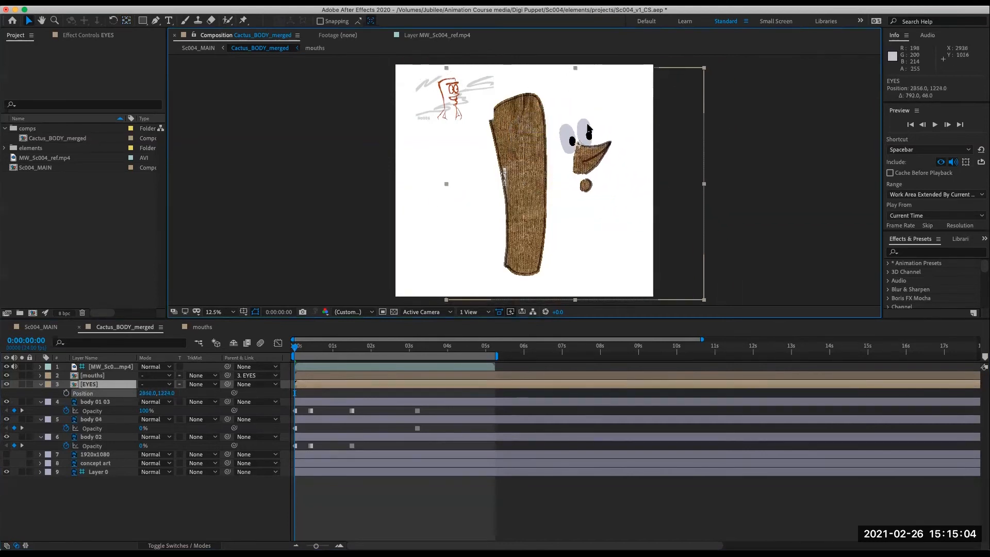
key("super+z")
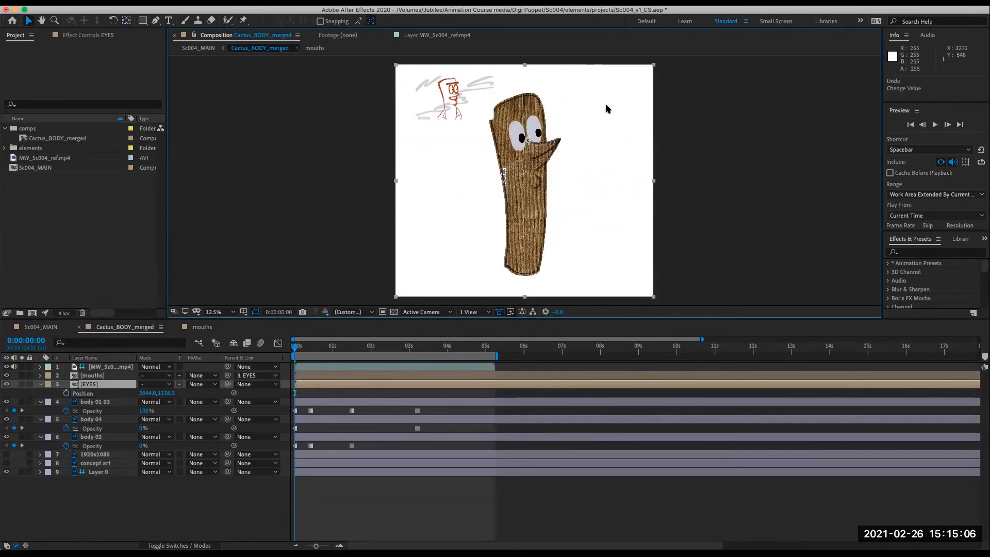
- Set hold keyframes at the first frame on all of the EYES layer's transform properties
left_click_drag(535, 132, 595, 126)
key("super+z")
left_click(41, 384)
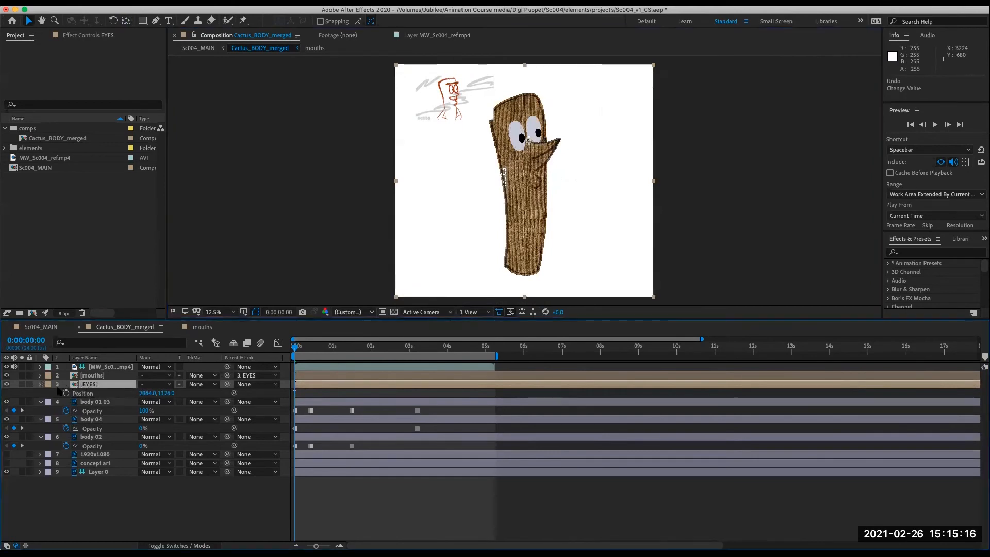
left_click(41, 384)
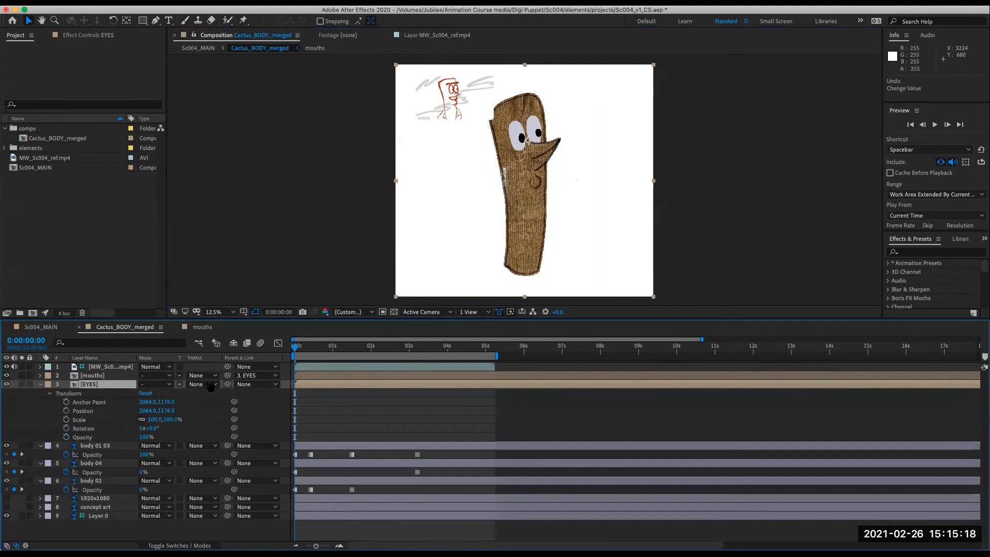
left_click_drag(66, 402, 72, 438)
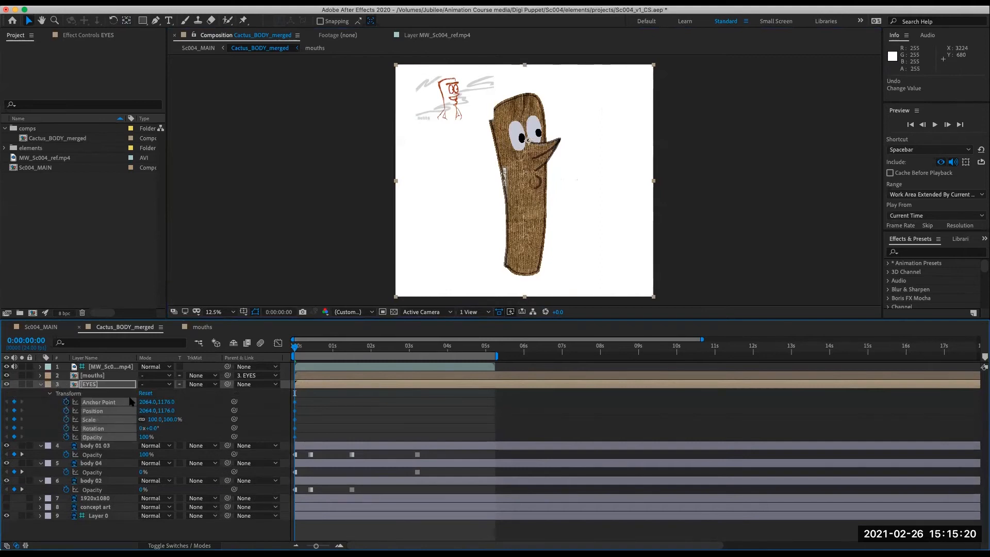
right_click(296, 404)
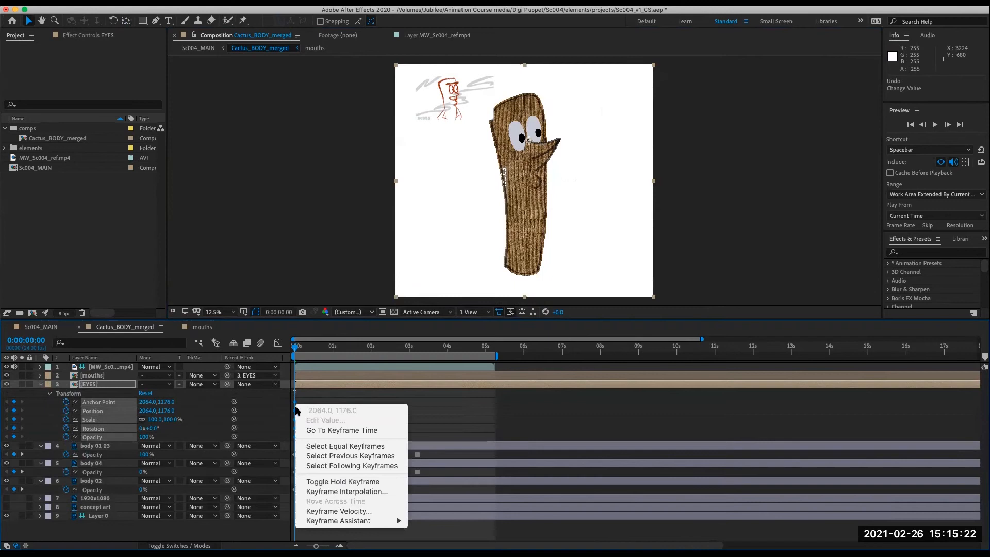
left_click(354, 482)
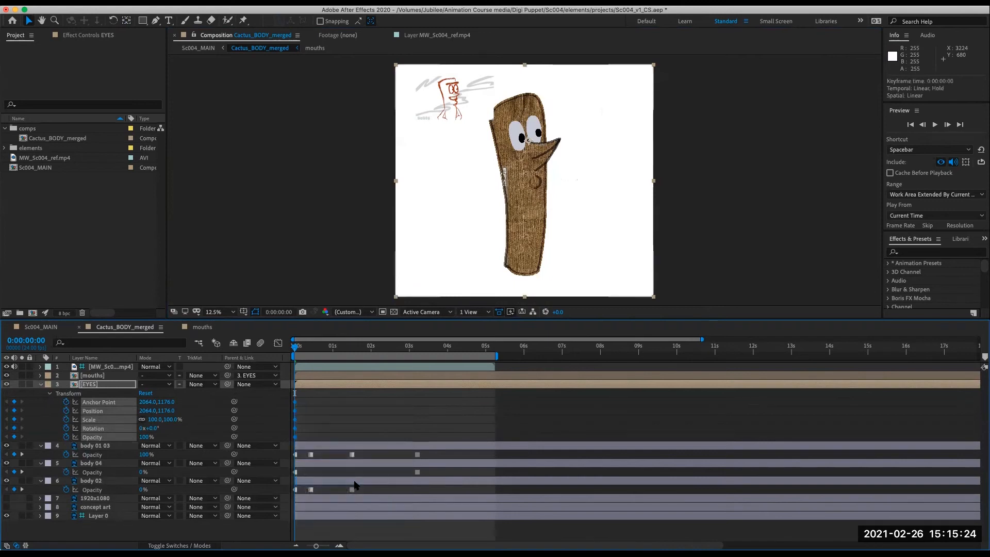
- At frame 10, move the EYES up and right onto the tilted body and rotate them to 25°
left_click_drag(298, 347, 308, 356)
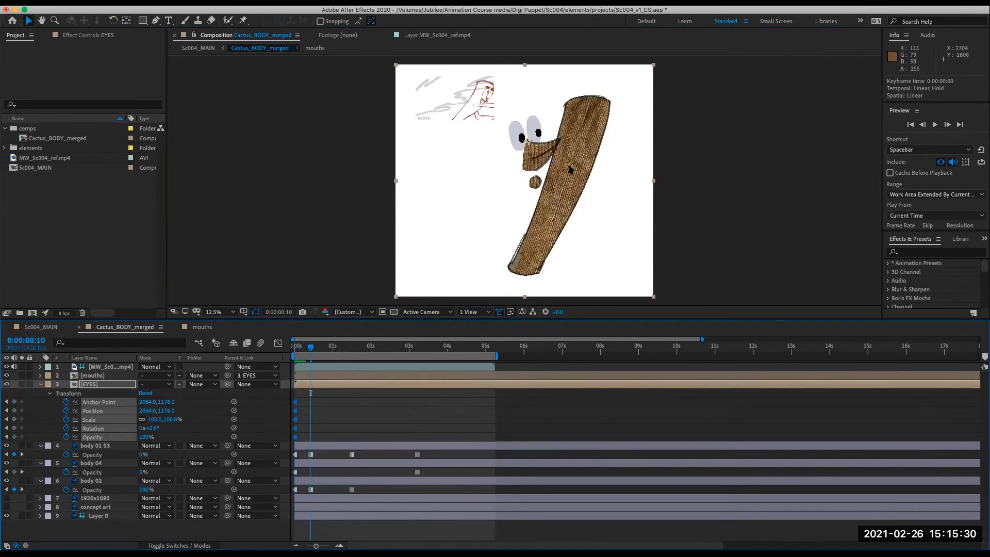
left_click_drag(571, 151, 598, 141)
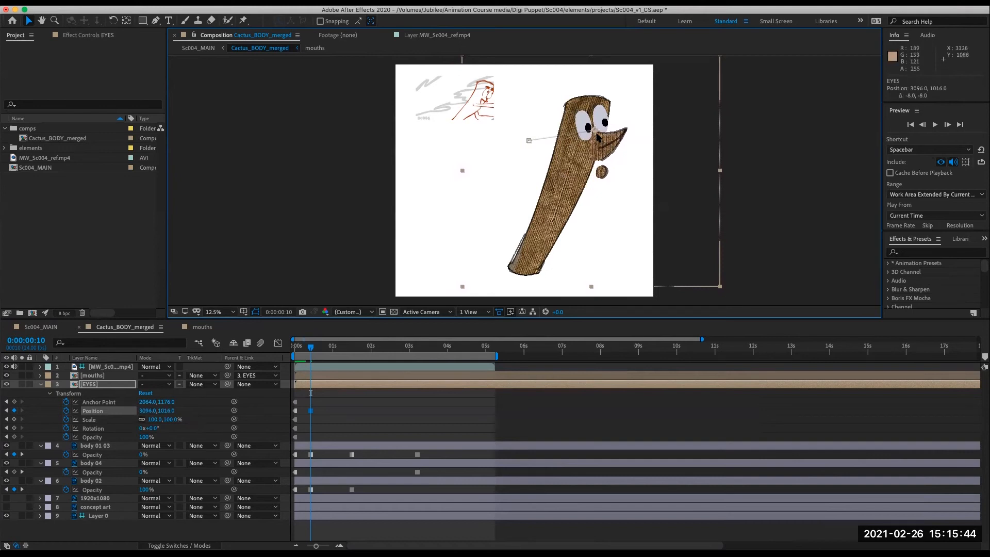
key("KP_Add")
key("KP_Add")
key("KP_Add")
key("KP_Add")
key("KP_Add")
key("KP_Add")
key("KP_Add")
key("KP_Add")
key("KP_Add")
key("KP_Add")
key("KP_Add")
key("KP_Add")
key("KP_Add")
key("KP_Add")
key("KP_Add")
key("KP_Add")
key("KP_Add")
key("KP_Add")
key("KP_Add")
key("KP_Add")
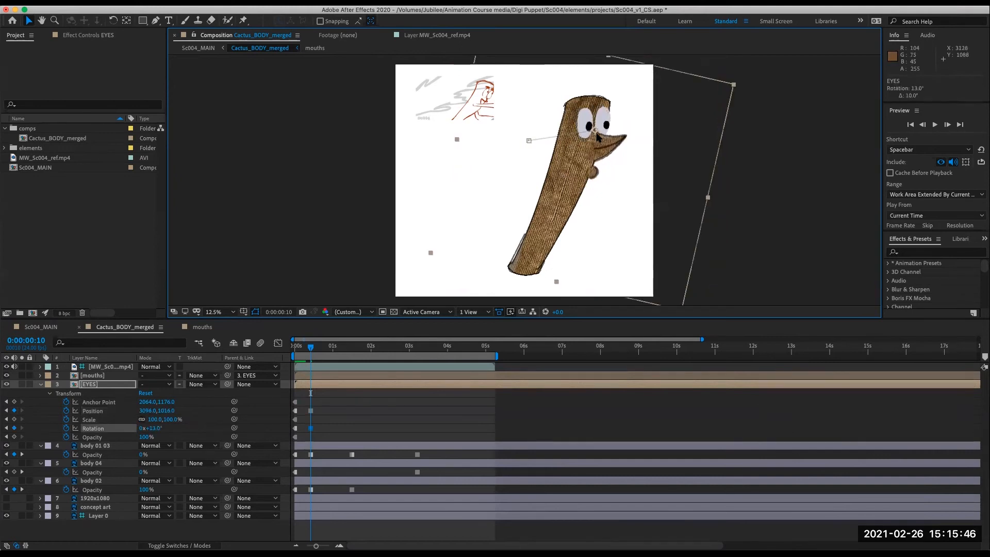
key("KP_Add")
key("KP_Add")
key("KP_Add")
key("KP_Subtract")
key("KP_Subtract")
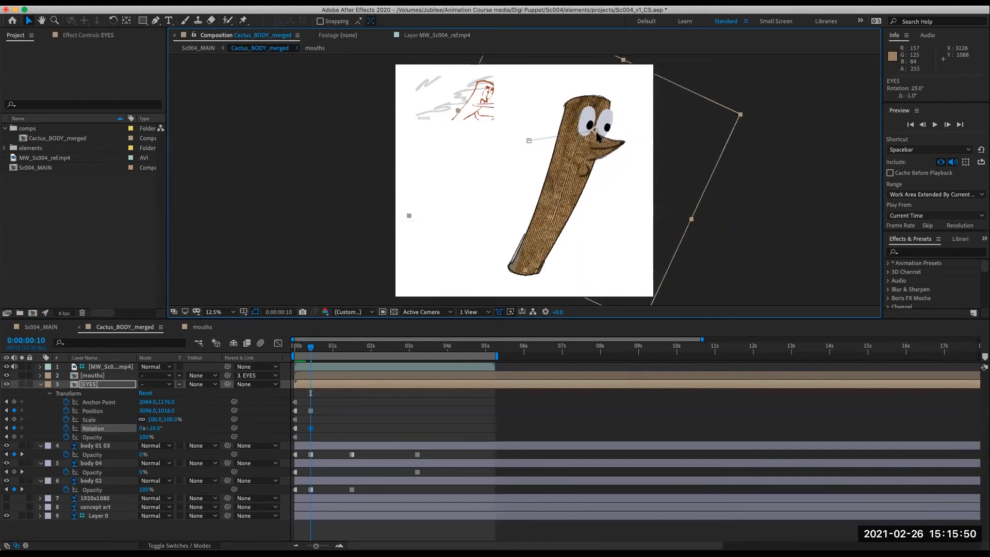
key("Right")
key("Right")
key("Right")
key("Right")
key("Right")
key("Right")
key("Right")
key("Right")
key("Down")
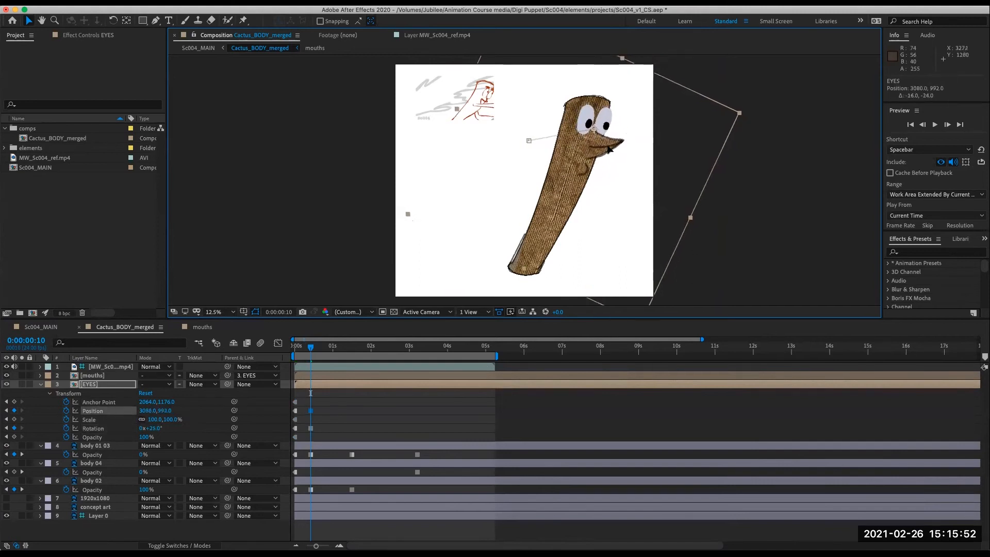
left_click_drag(610, 148, 607, 148)
left_click_drag(612, 149, 614, 148)
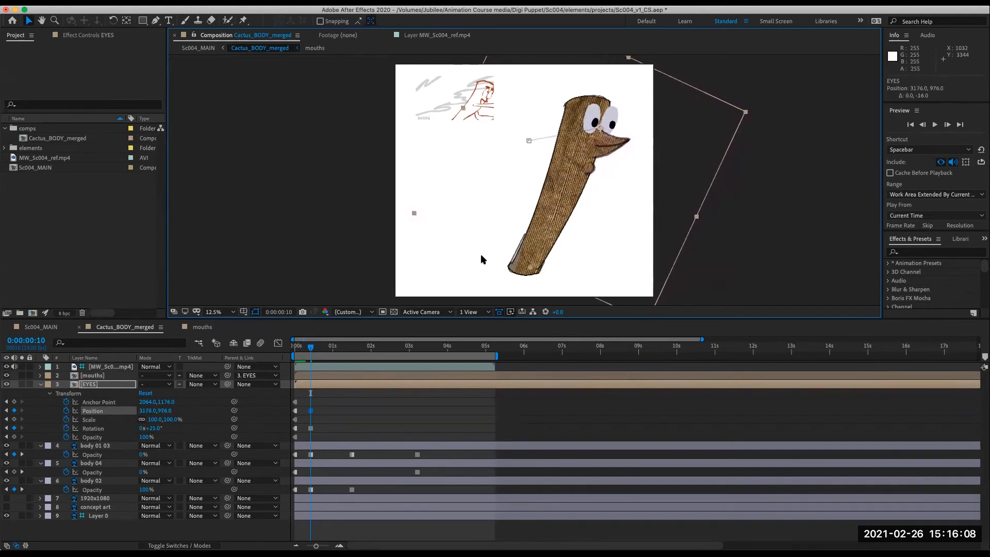
- At 1:12, move the EYES back onto the upright body and set their rotation to 5°
left_click_drag(311, 348, 345, 356)
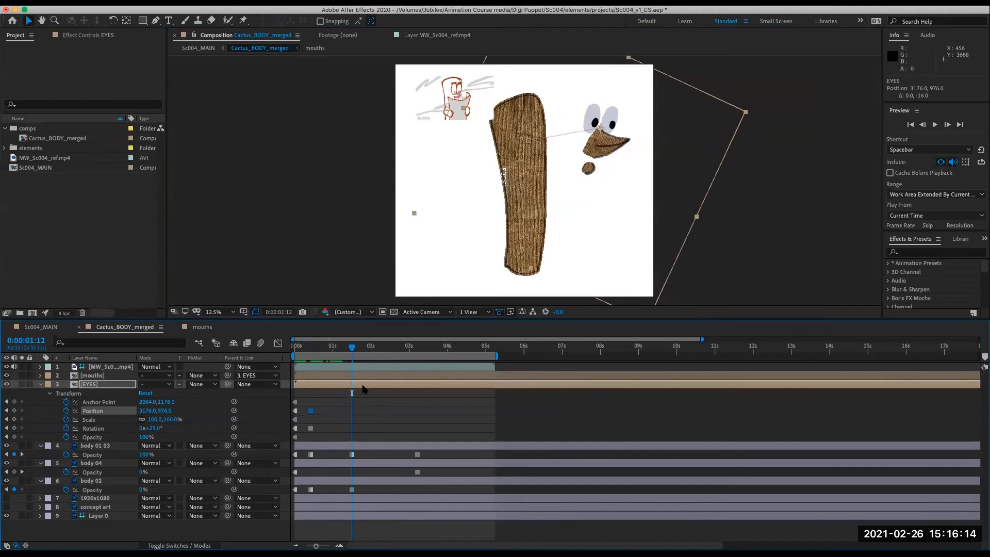
left_click_drag(618, 146, 562, 148)
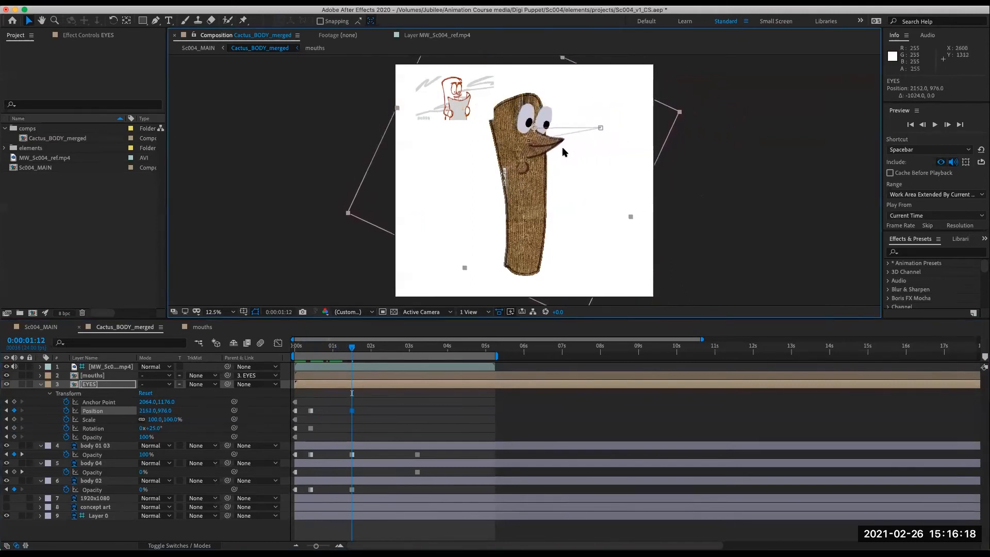
key("shift+KP_Subtract")
key("shift+KP_Subtract")
key("shift+KP_Subtract")
key("shift+KP_Add")
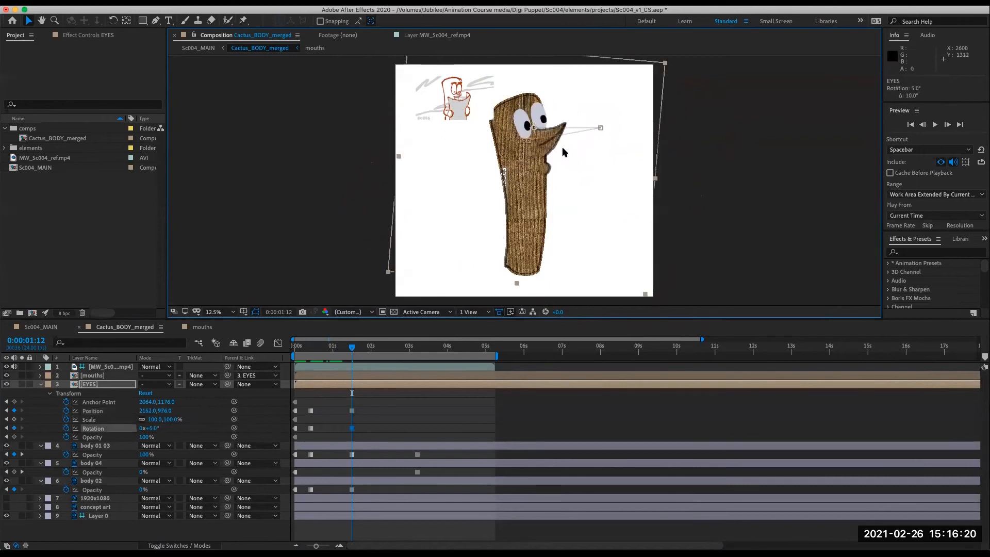
left_click_drag(553, 147, 550, 144)
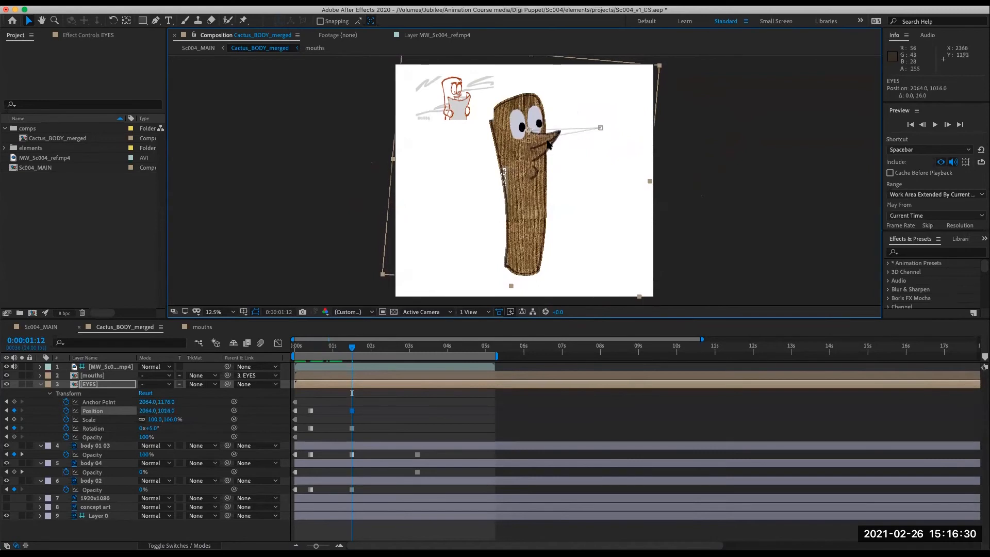
- At 3:05, move the EYES right onto the leaning body and preview the animation
left_click_drag(353, 349, 417, 349)
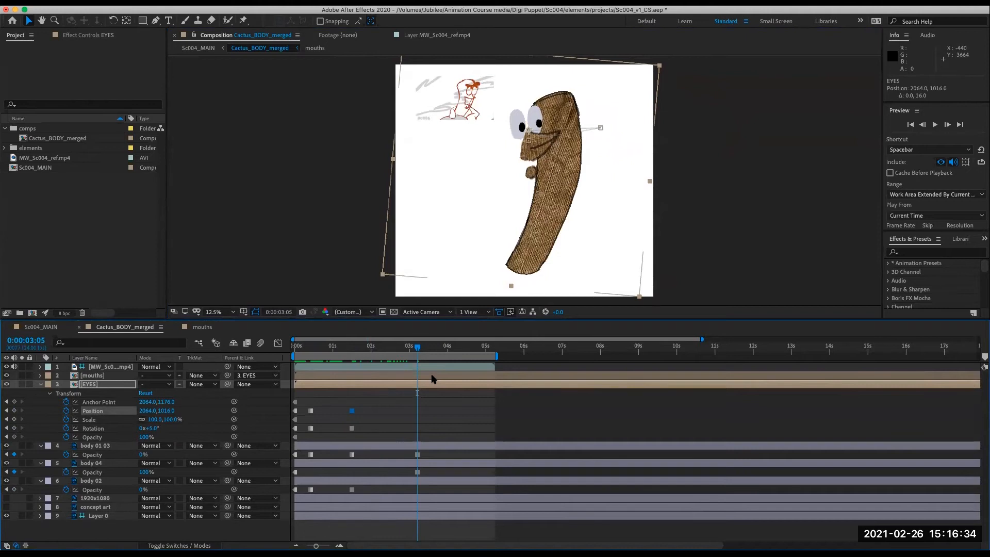
left_click_drag(542, 149, 584, 147)
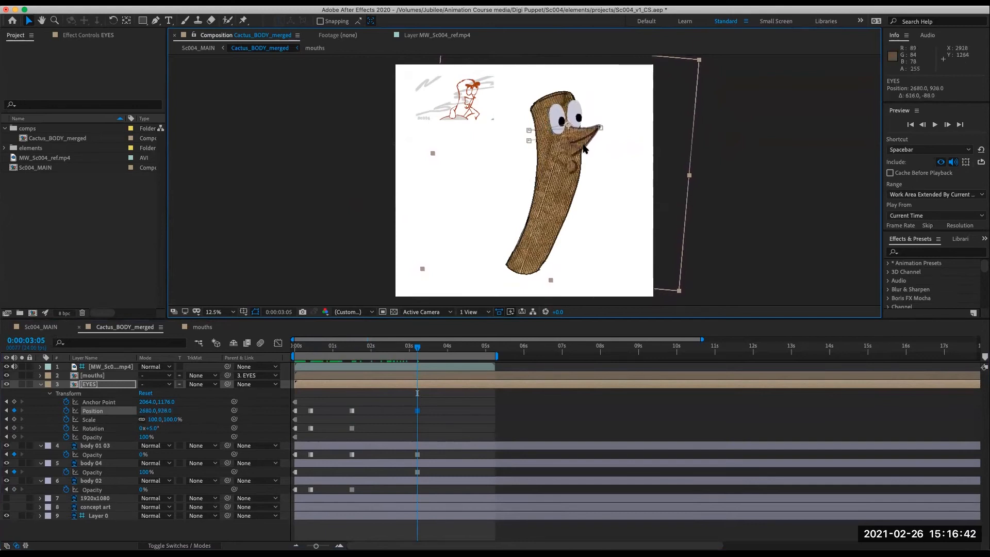
left_click_drag(410, 349, 264, 355)
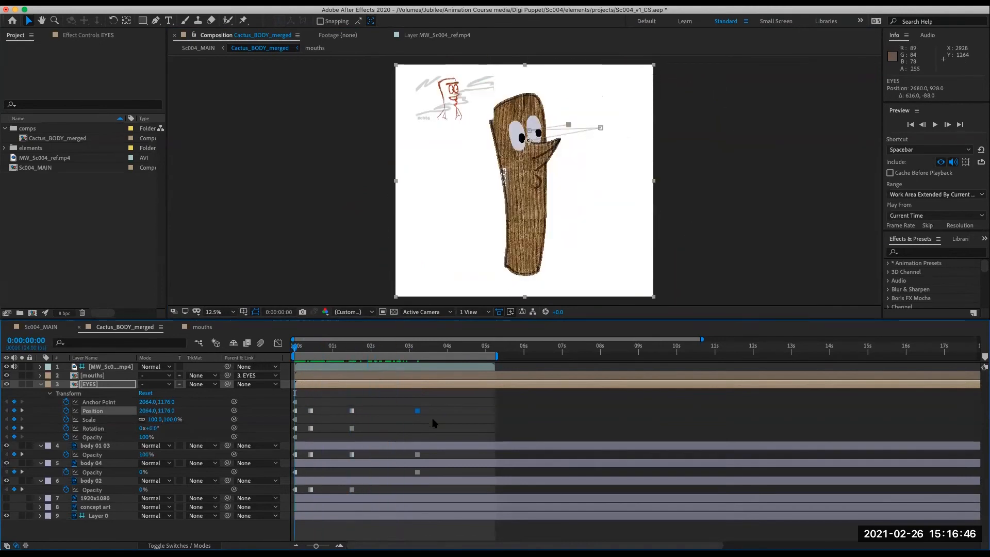
key("space")
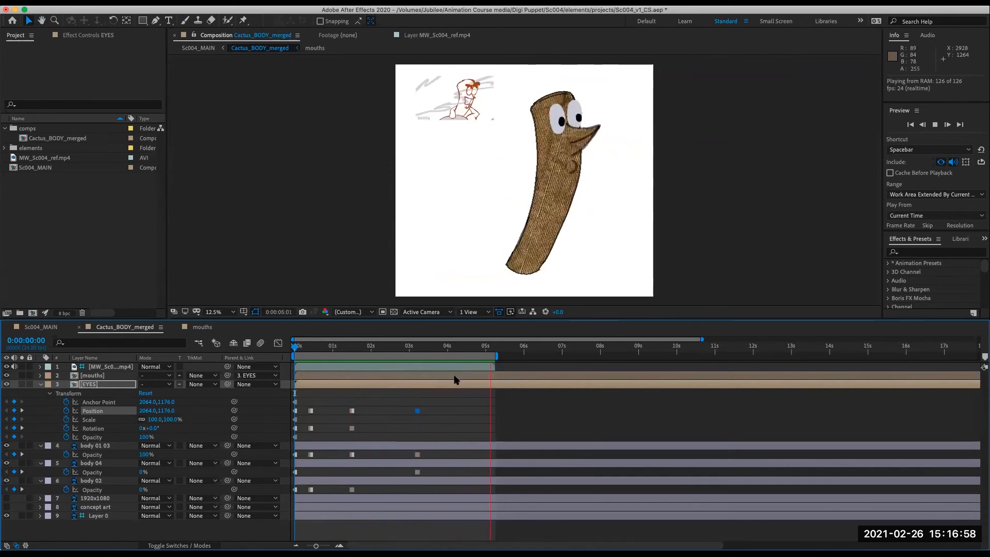
- Refine the EYES position at 3:05 and set their rotation to 2°
left_click(426, 347)
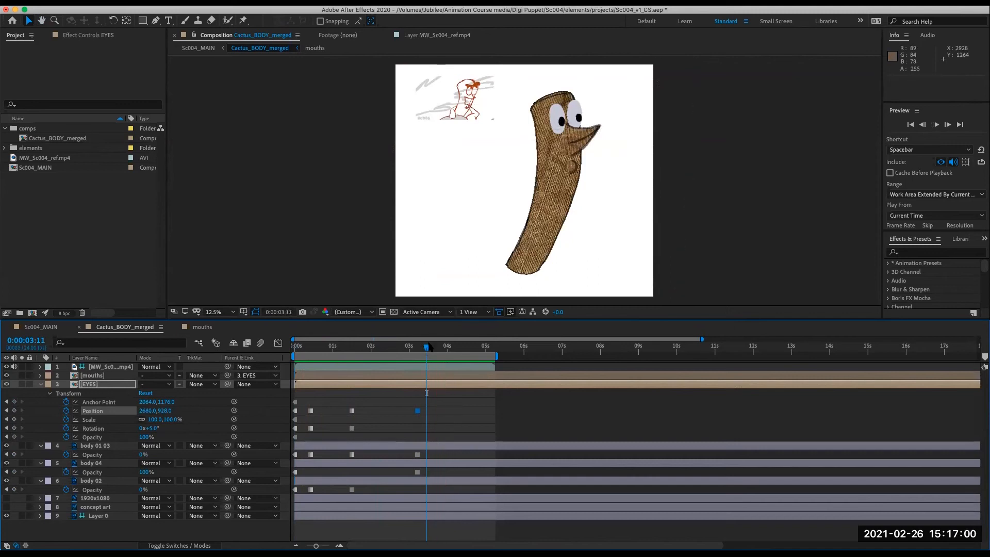
left_click(452, 347)
left_click_drag(445, 349, 417, 395)
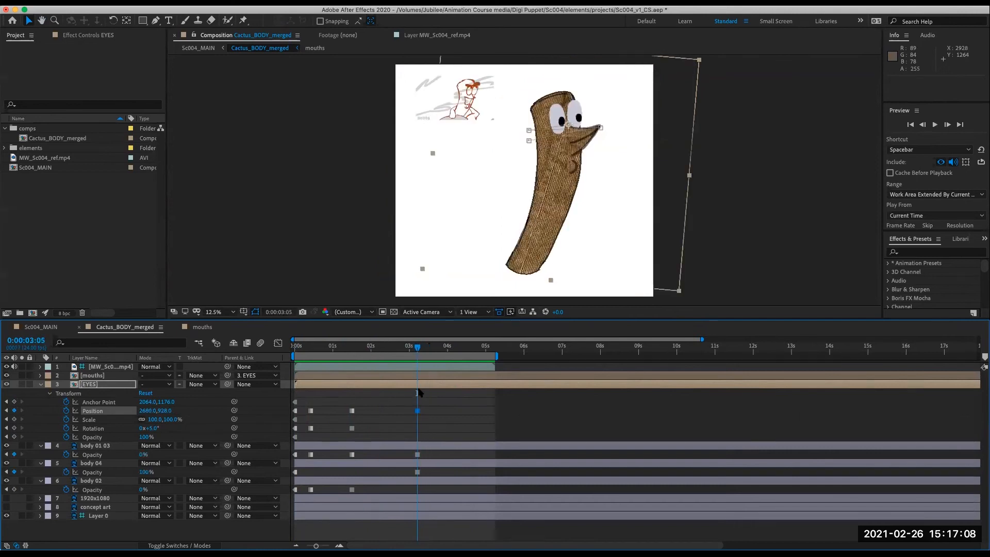
left_click_drag(576, 112, 572, 119)
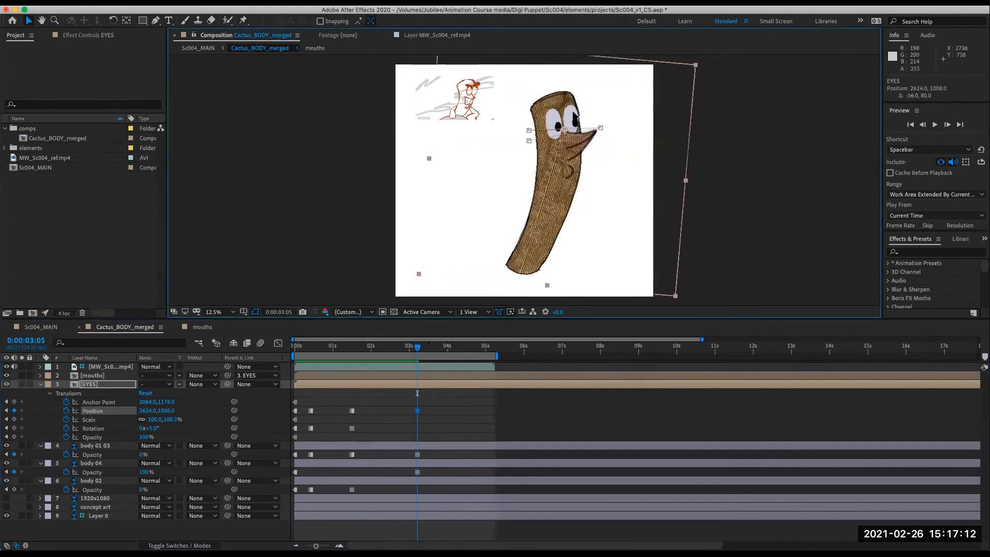
key("KP_Subtract")
key("KP_Subtract")
key("KP_Subtract")
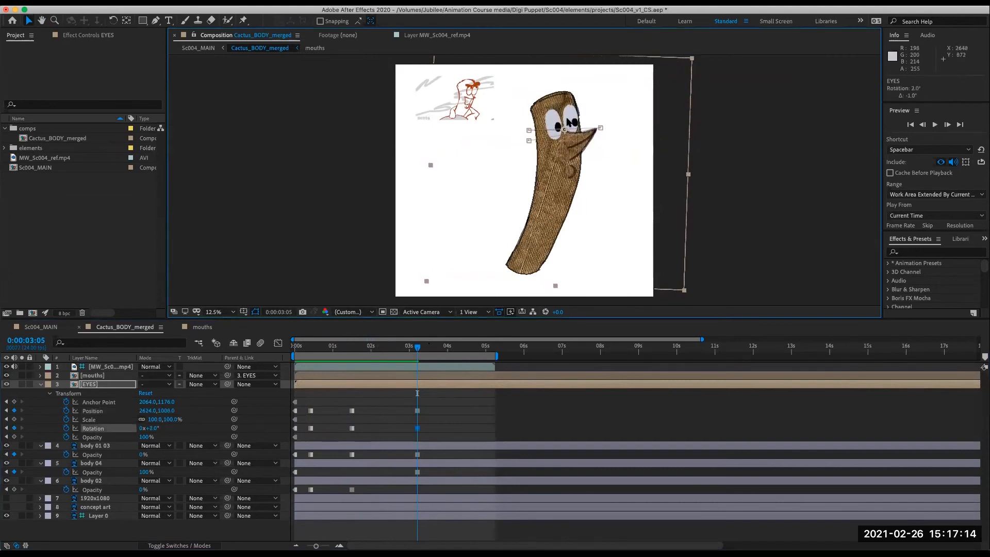
key("Left")
key("Down")
key("Down")
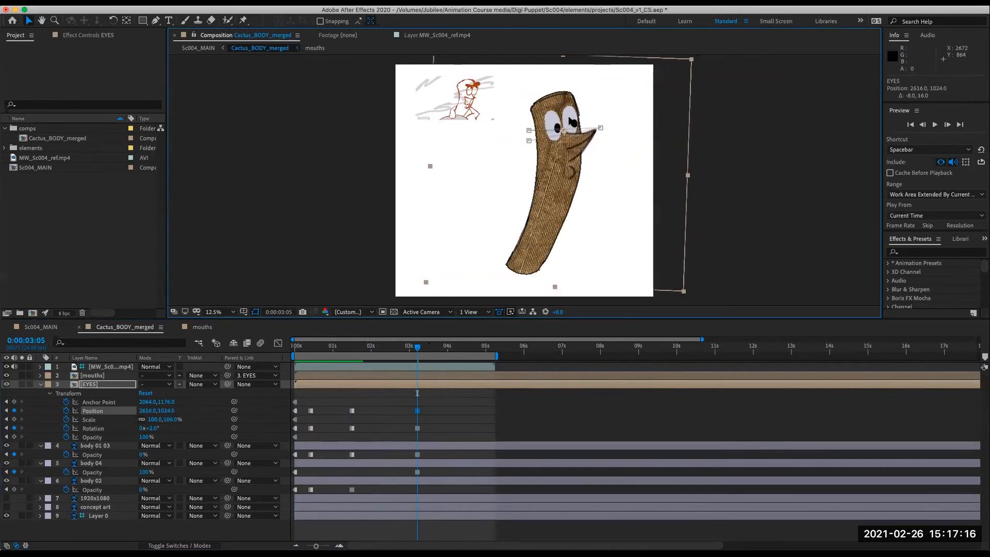
- Try repositioning the EYES at 1:03 and undo the second adjustment
left_click_drag(418, 350, 338, 387)
key("Page_Up")
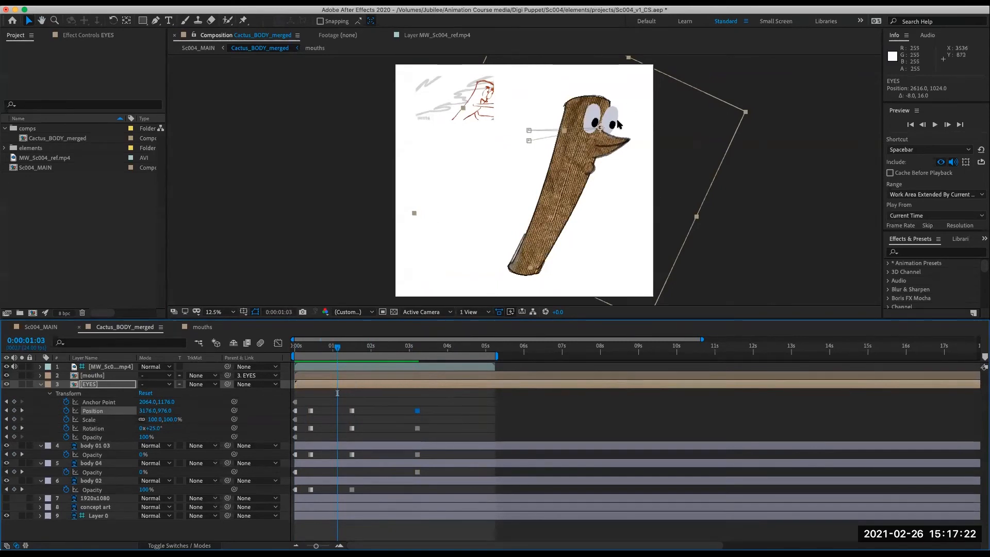
left_click_drag(616, 123, 611, 126)
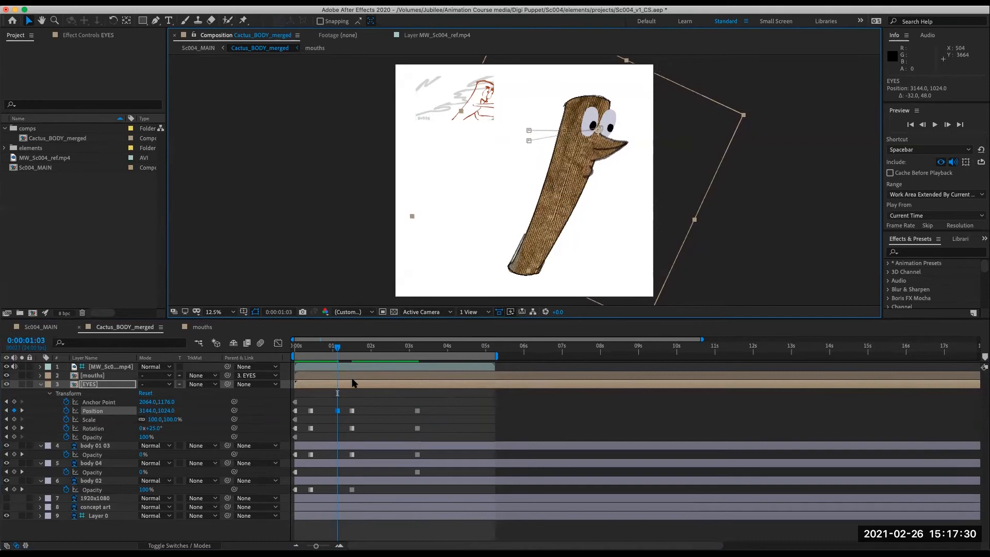
mouse_move(602, 154)
left_mouse_down()
mouse_move(594, 153)
mouse_move(602, 156)
left_mouse_up()
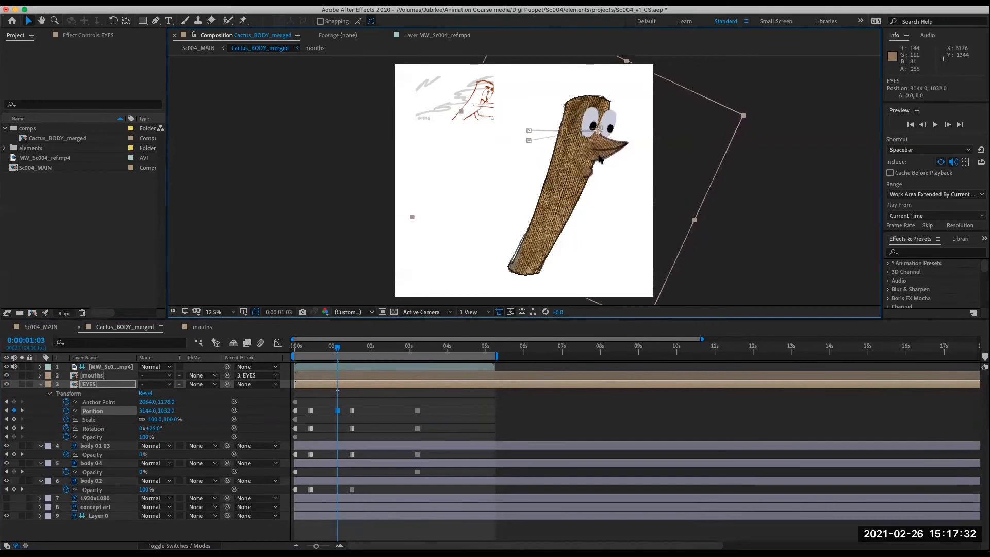
key("cmd+z")
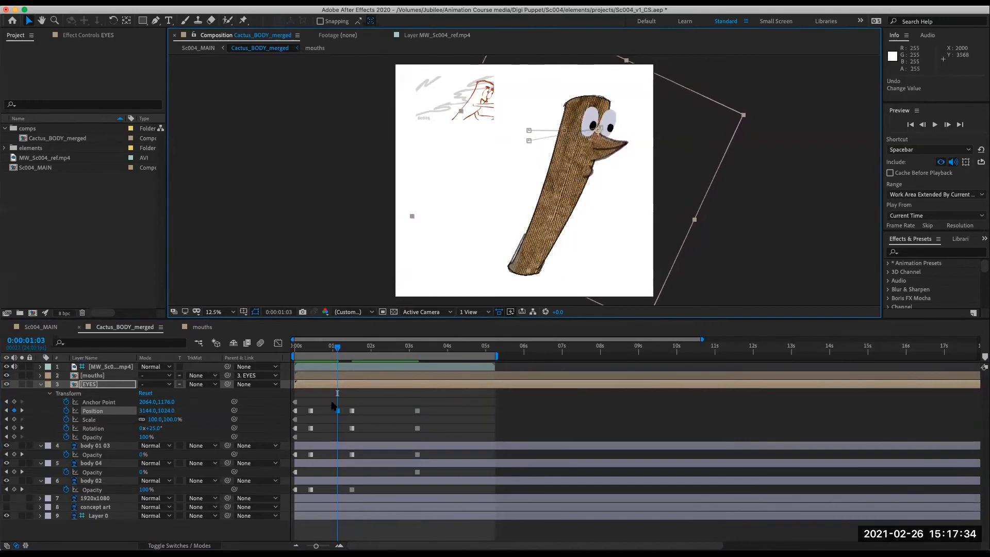
- Step back and forth through the EYES keyframes to review the poses
mouse_move(337, 350)
left_mouse_down()
mouse_move(354, 350)
mouse_move(307, 359)
mouse_move(322, 360)
left_mouse_up()
key("j")
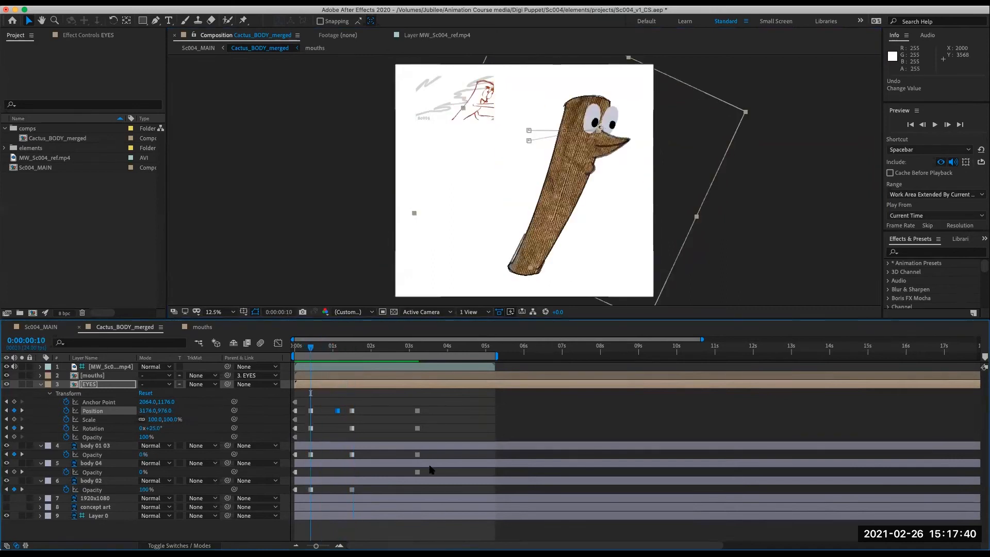
key("k")
key("k")
key("k")
key("j")
key("j")
key("j")
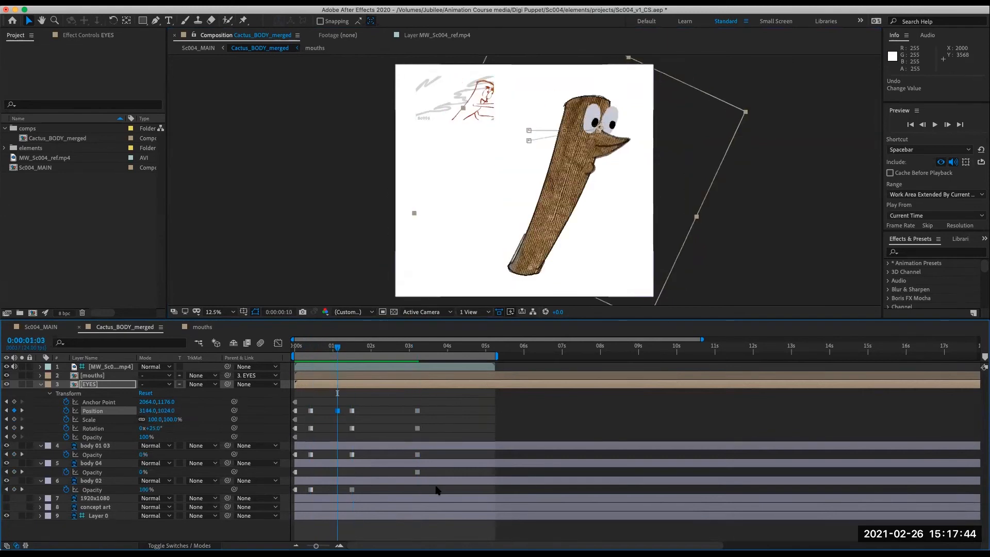
- Delete the extra Position keyframe at 1:03 and nudge the EYES slightly down at frame 10
left_click_drag(330, 404, 340, 418)
key("Delete")
left_click_drag(615, 144, 612, 160)
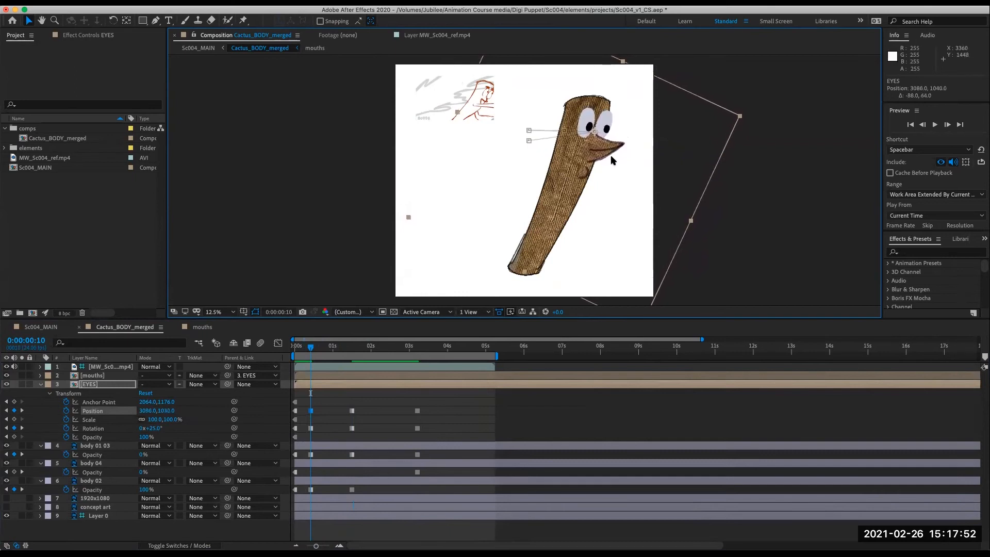
- Open the mouths precomp and turn on visibility for all of its mouth layers
left_click_drag(311, 350, 273, 442)
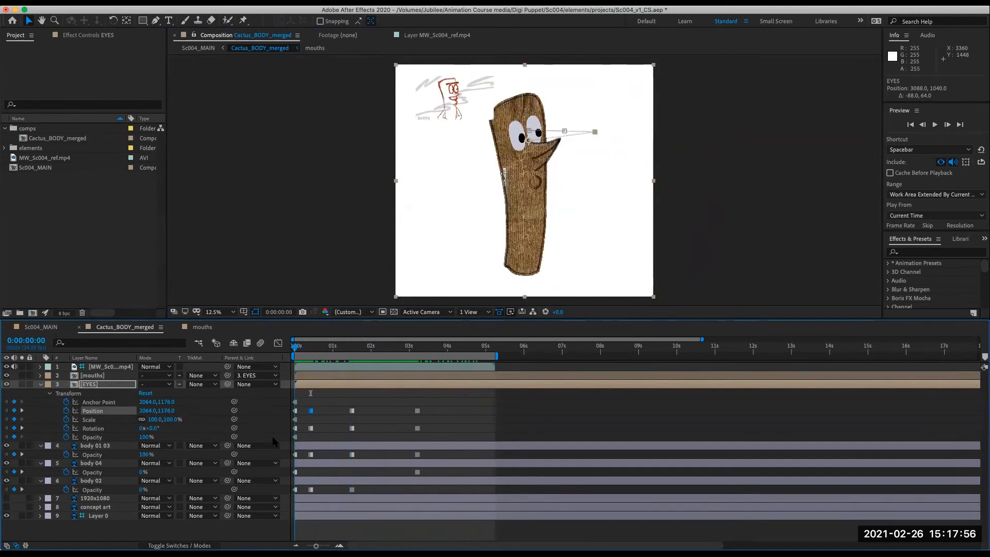
left_click_drag(301, 351, 268, 365)
left_click(100, 376)
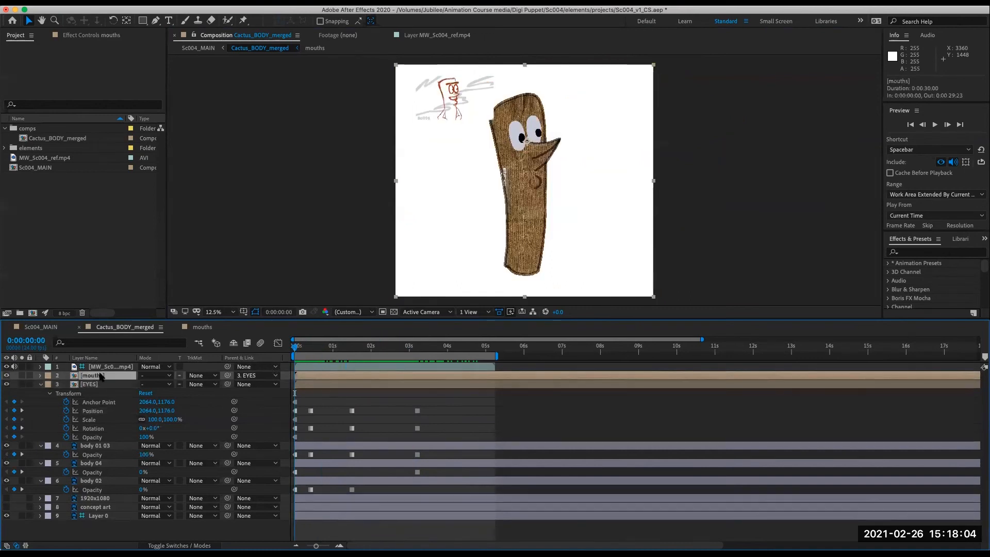
double_click(76, 376)
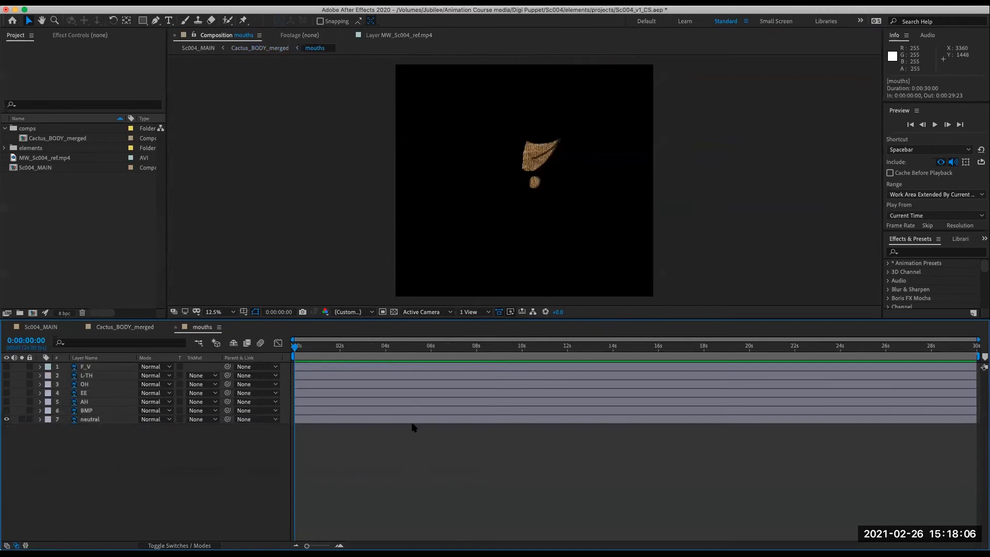
left_click_drag(6, 376, 6, 411)
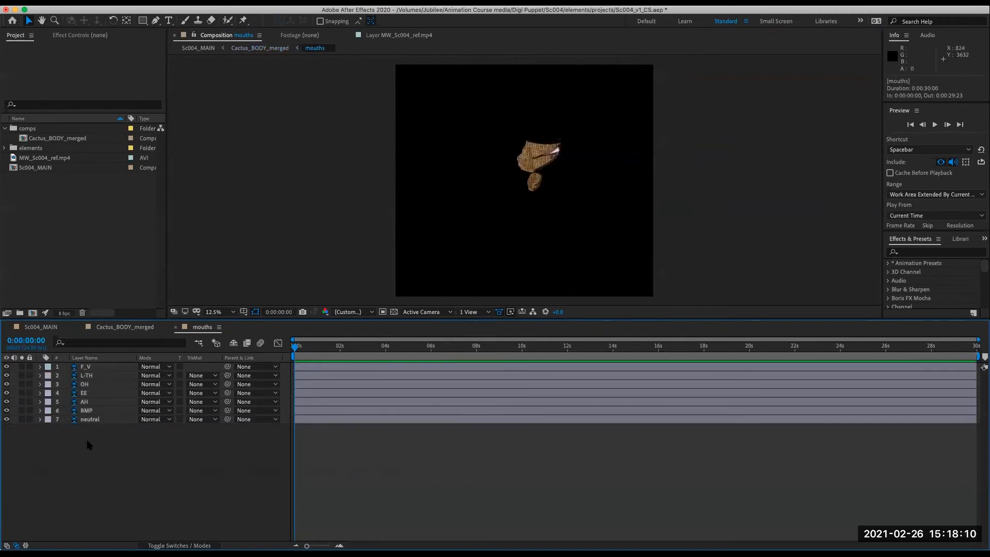
- Hide every mouth layer except neutral and select the neutral layer
mouse_move(4, 420)
left_mouse_down()
mouse_move(6, 380)
mouse_move(3, 422)
left_mouse_up()
left_click_drag(6, 367, 8, 420)
left_click(33, 465)
left_click(5, 419)
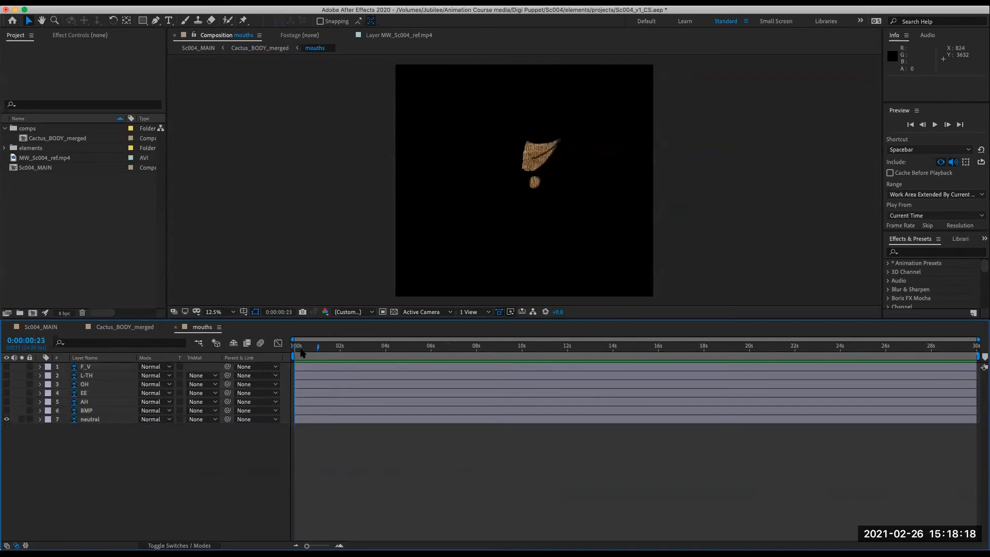
left_click(98, 420)
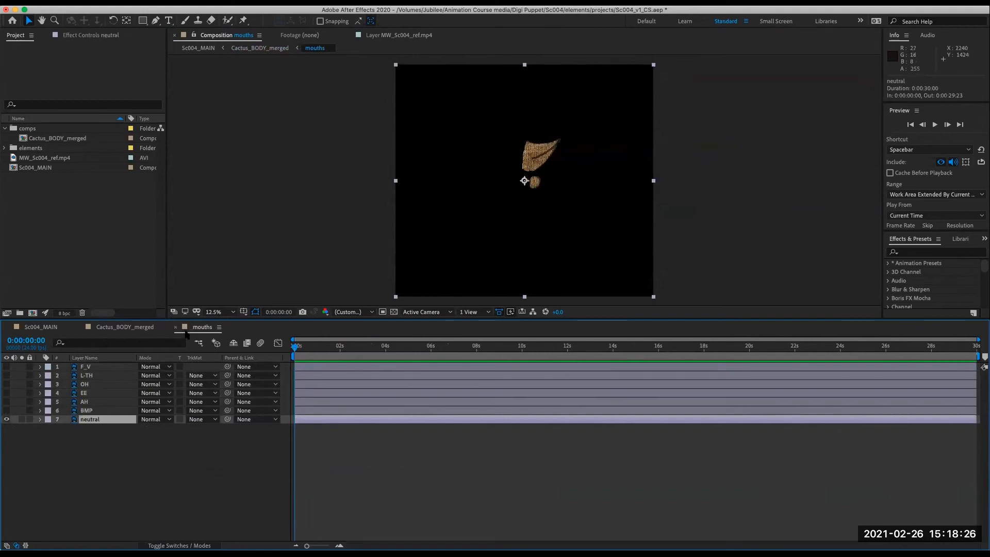
- Add the MW_Sc004_ref.mp4 footage to the mouths comp as its top layer
left_click(198, 343)
left_click(145, 349)
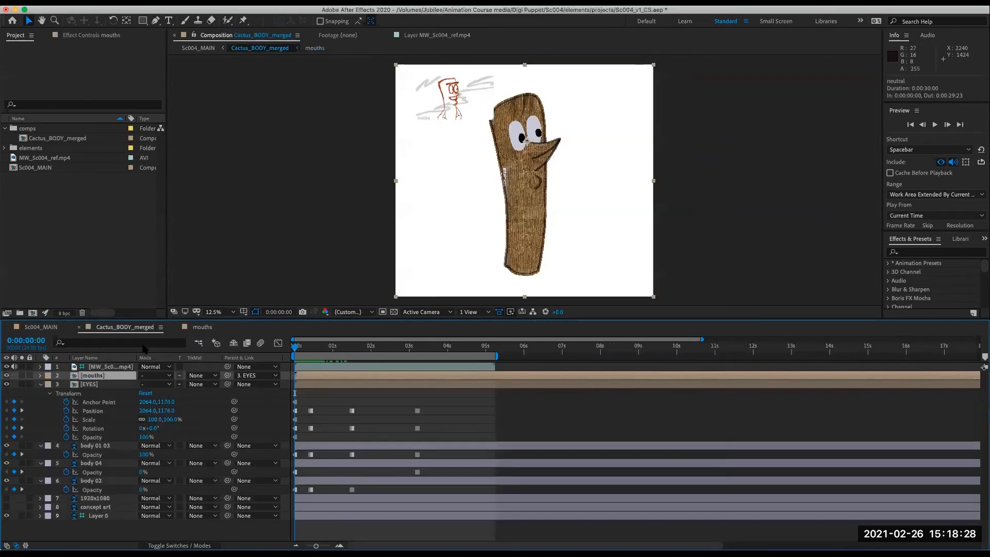
left_click(202, 327)
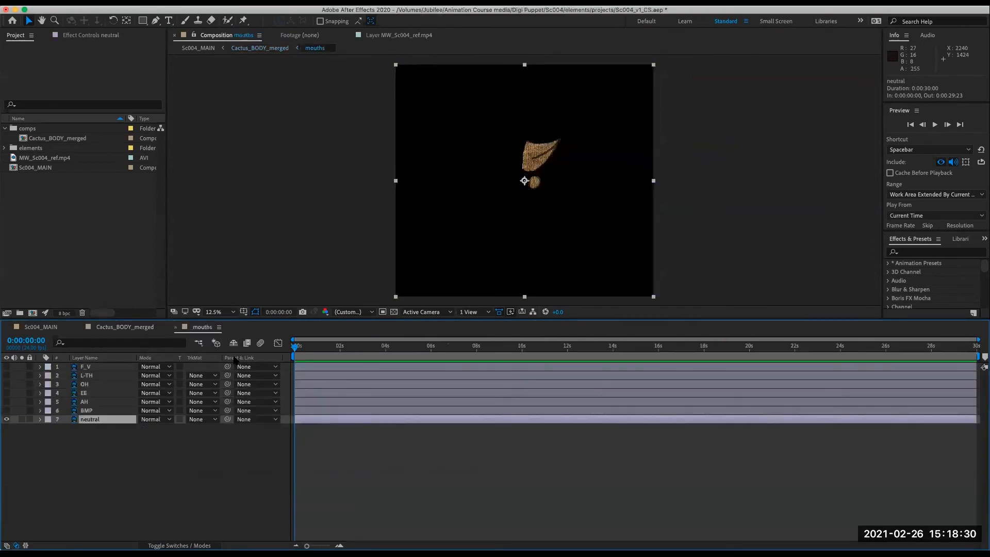
left_click(212, 513)
left_click_drag(43, 158, 104, 363)
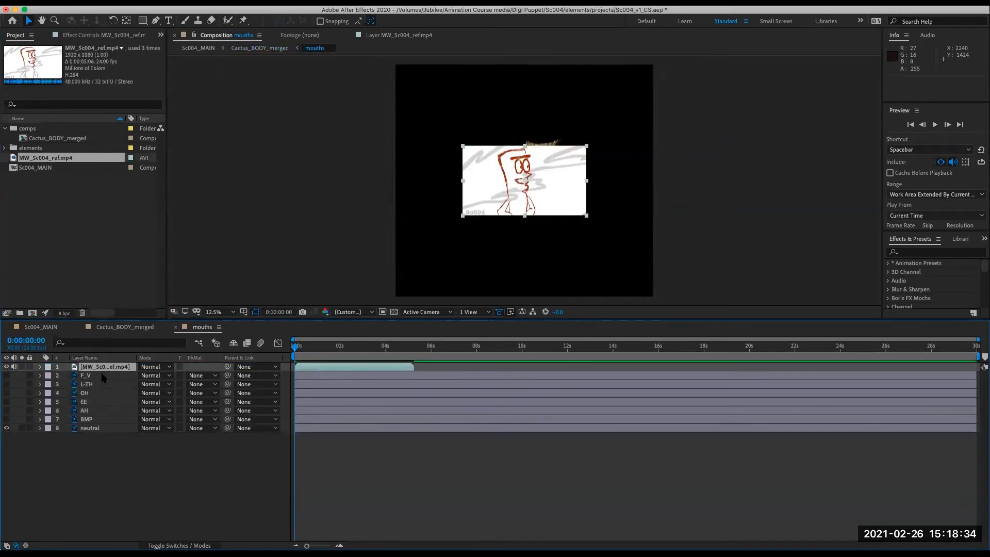
- Make the reference footage a guide layer and place it in the comp's lower-left corner
left_click_drag(564, 203, 506, 134)
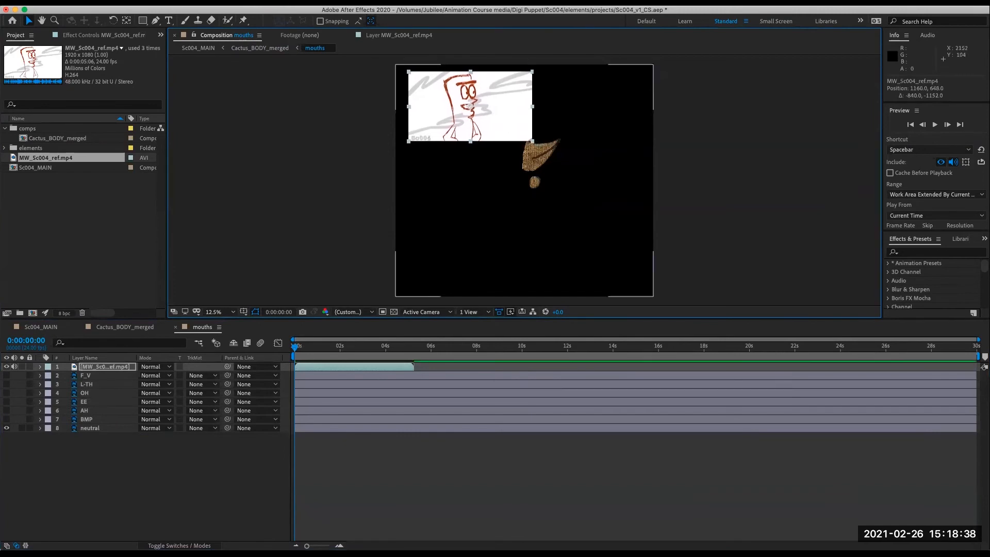
right_click(117, 368)
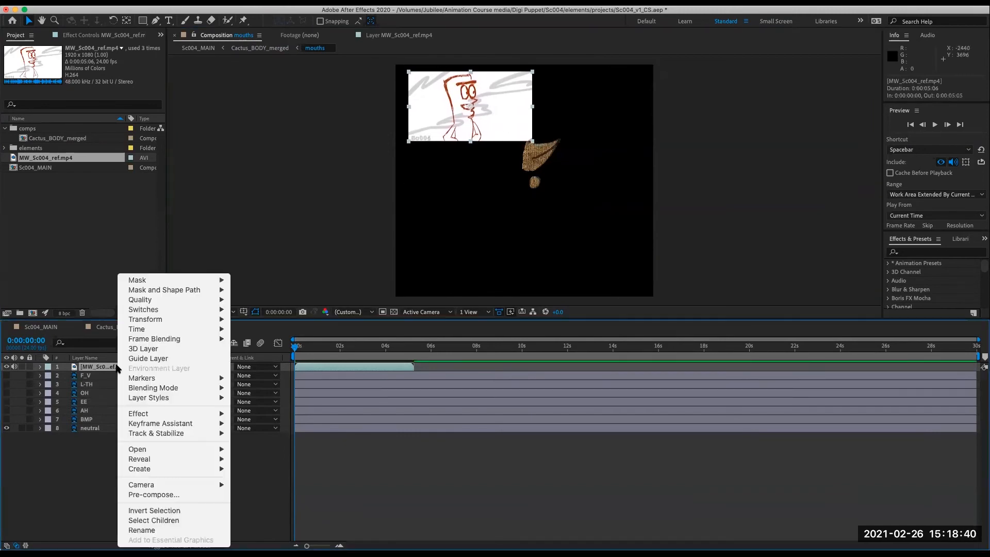
left_click(169, 359)
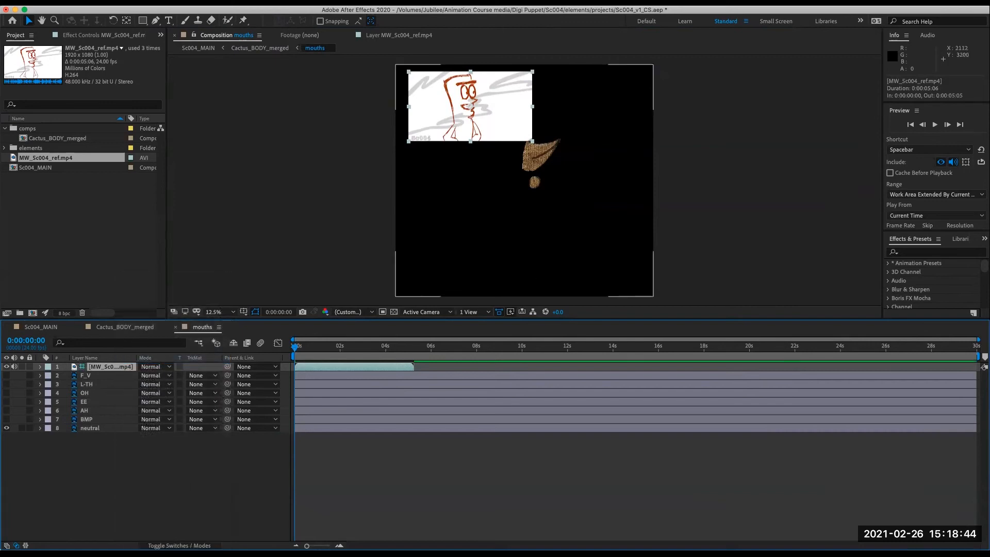
left_click_drag(513, 115, 512, 255)
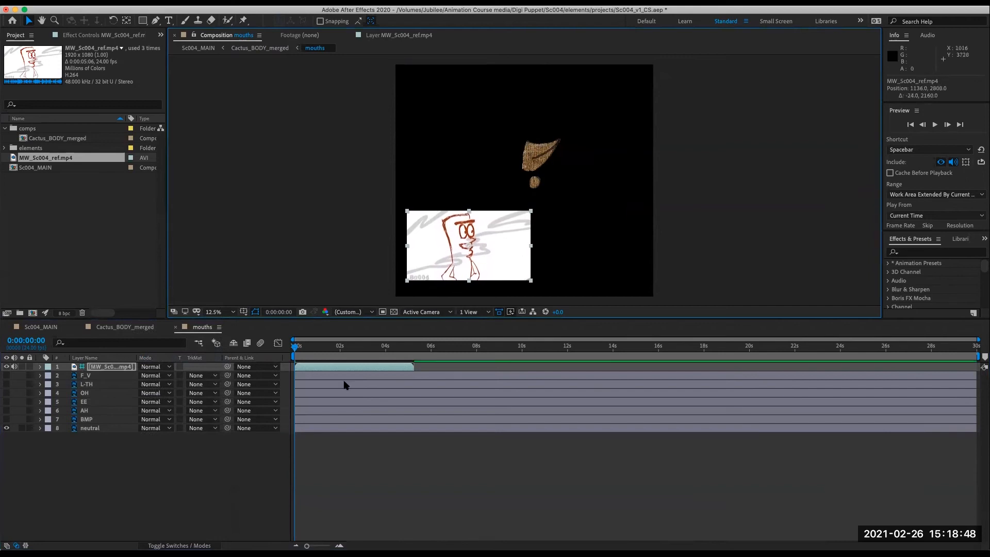
- Show all mouth layers and add Opacity keyframes at frame 0 on all seven mouth layers
left_click_drag(9, 380, 7, 420)
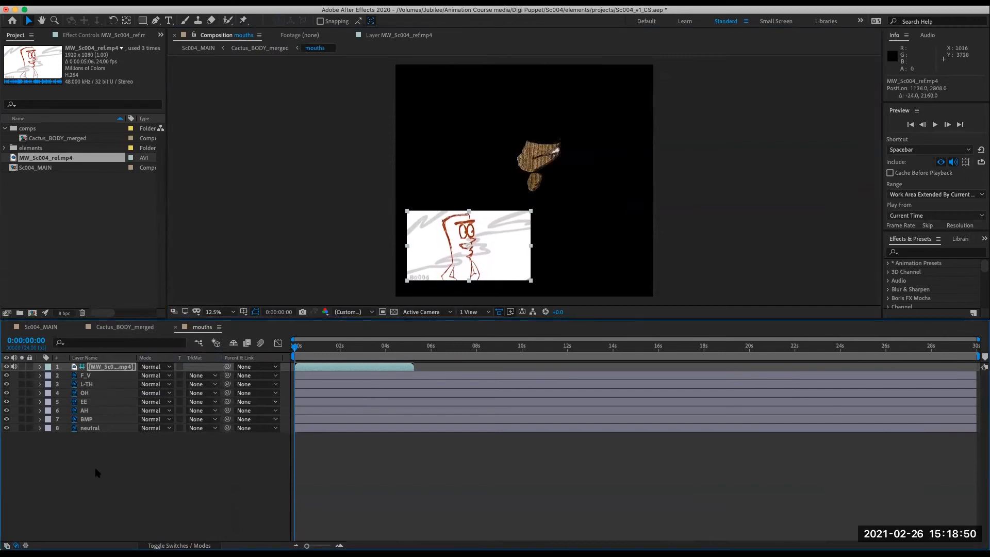
left_click(170, 484)
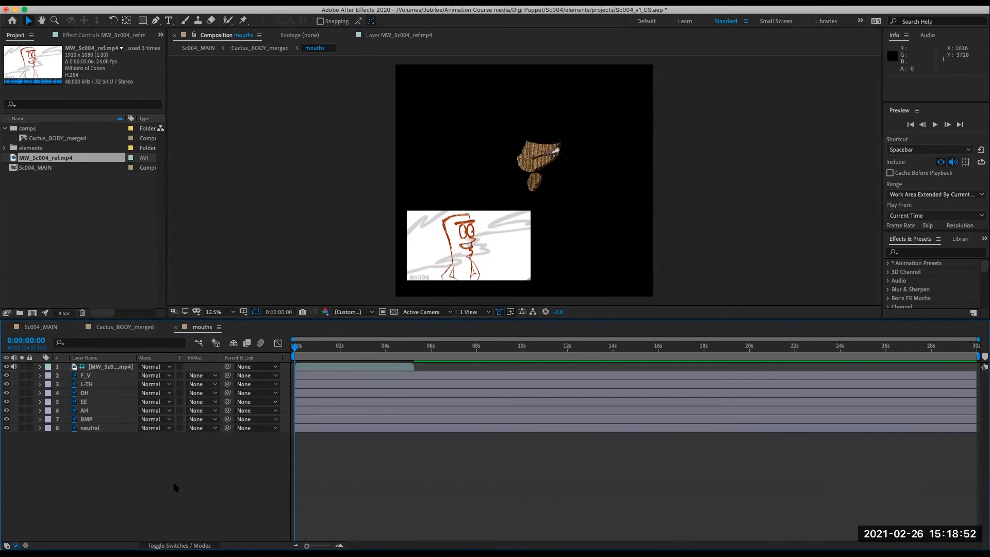
left_click(102, 375)
left_click(103, 429, "shift")
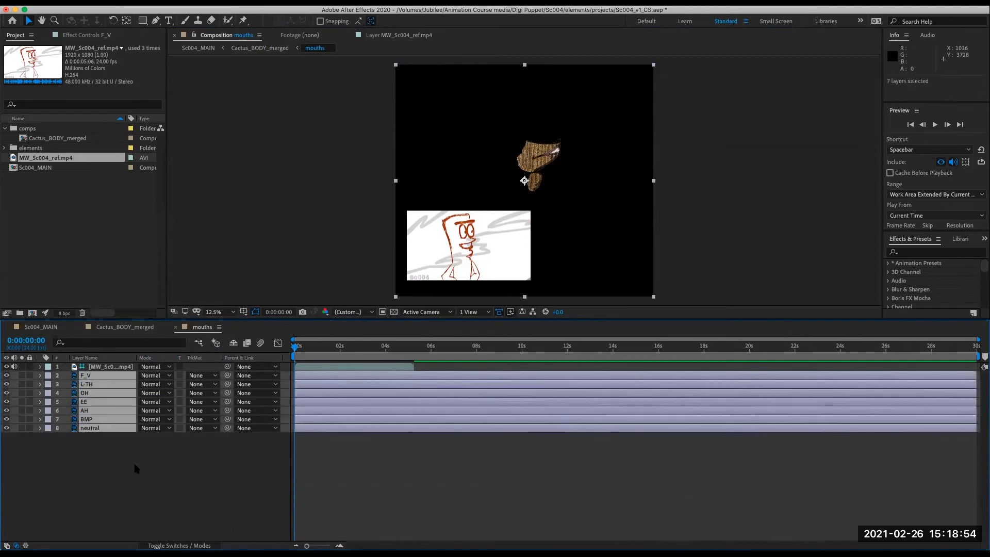
key("t")
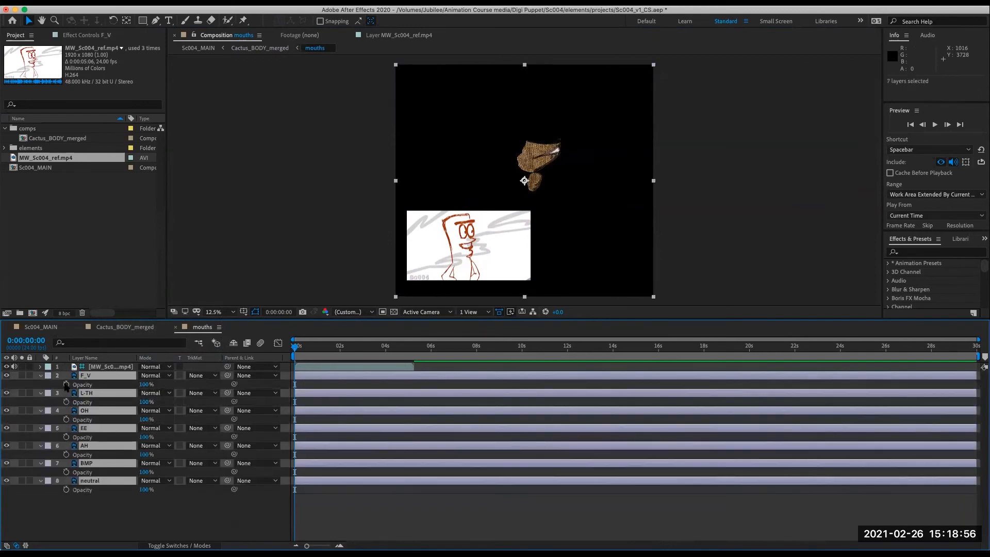
left_click(66, 385)
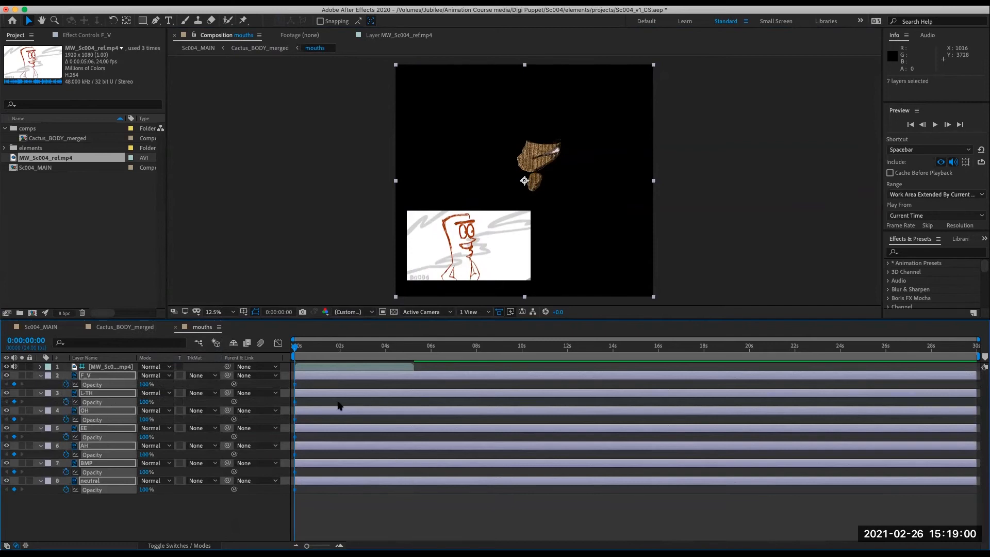
- Convert the mouth layers' opacity keyframes to hold keyframes
right_click(295, 385)
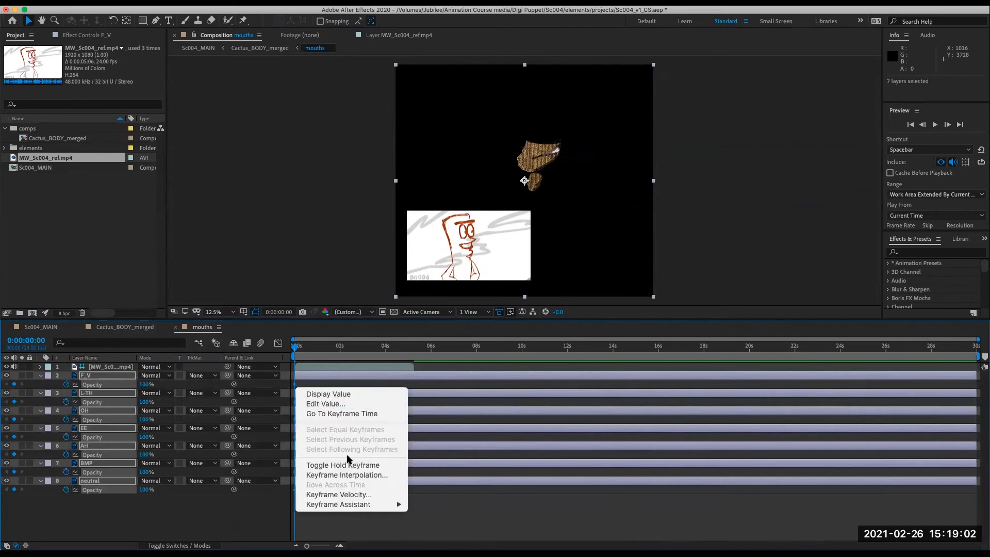
left_click(361, 465)
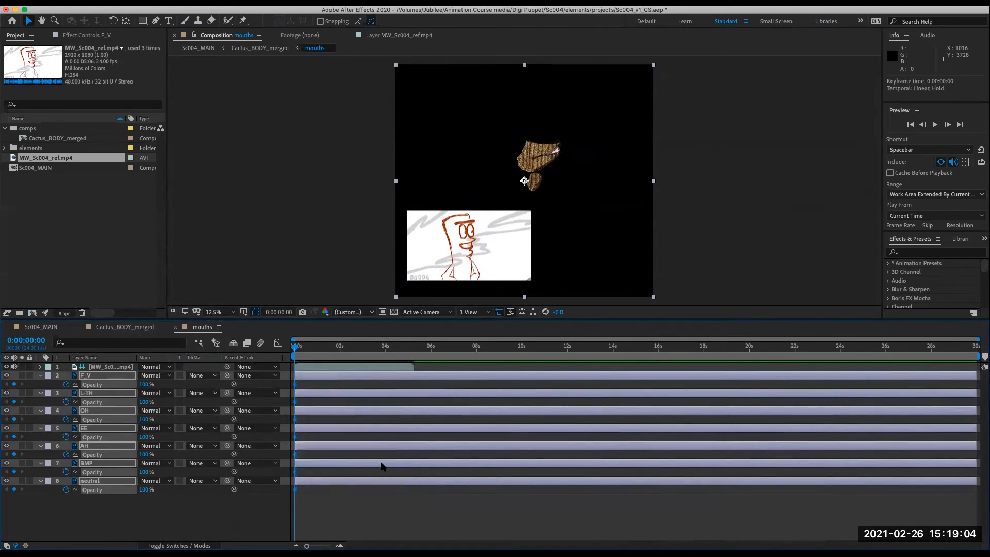
left_click(349, 515)
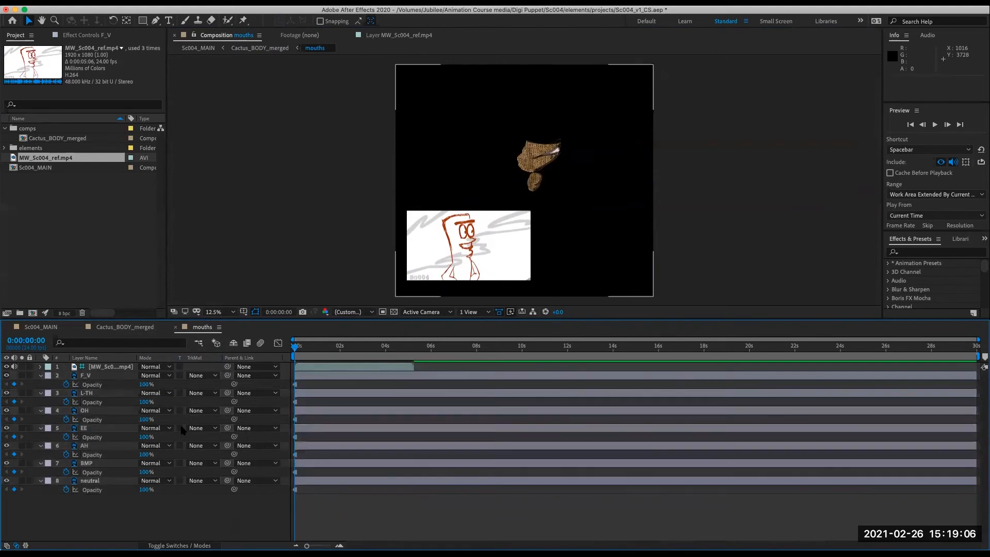
- Set the Opacity of mouth layers F_V through BMP to 0%
left_click(96, 375)
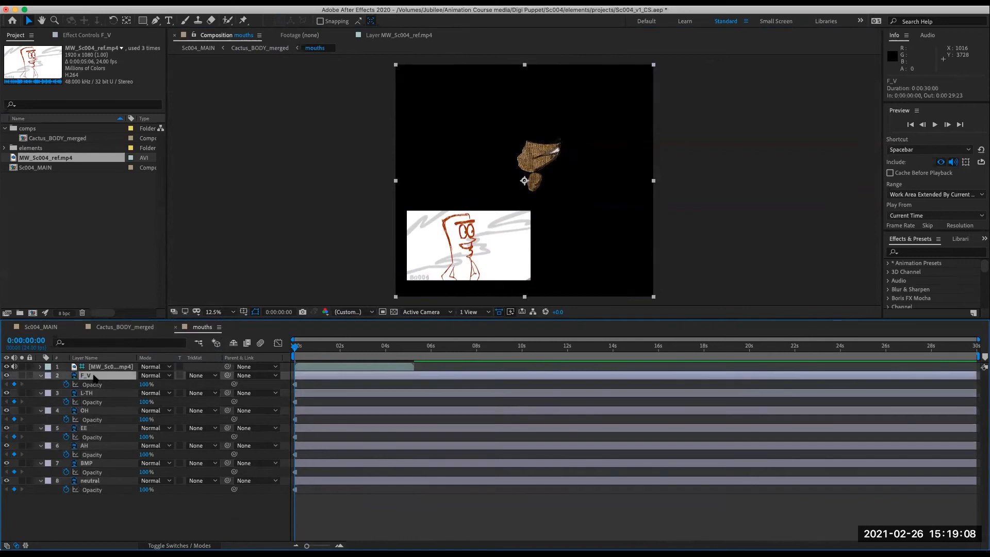
left_click(90, 464, "shift")
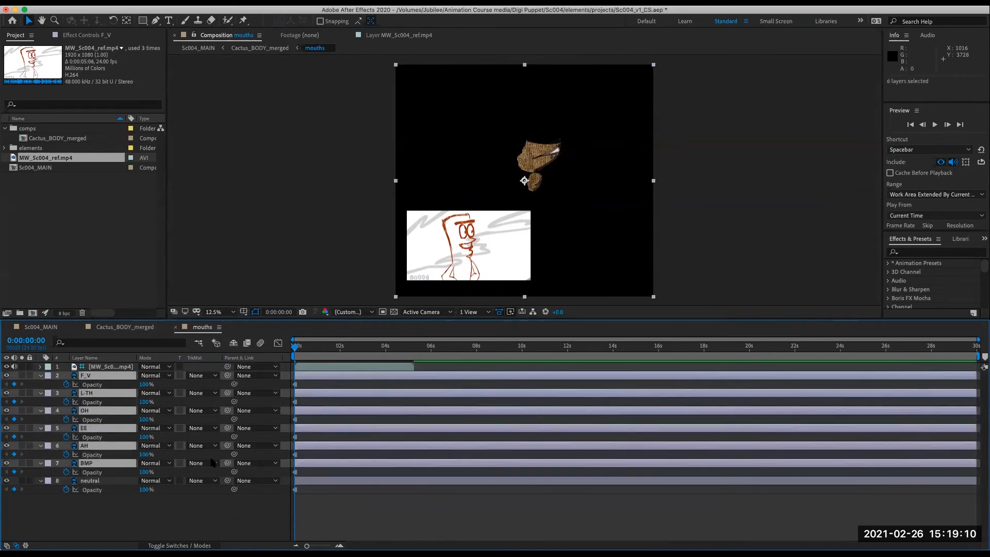
type("0")
key("Return")
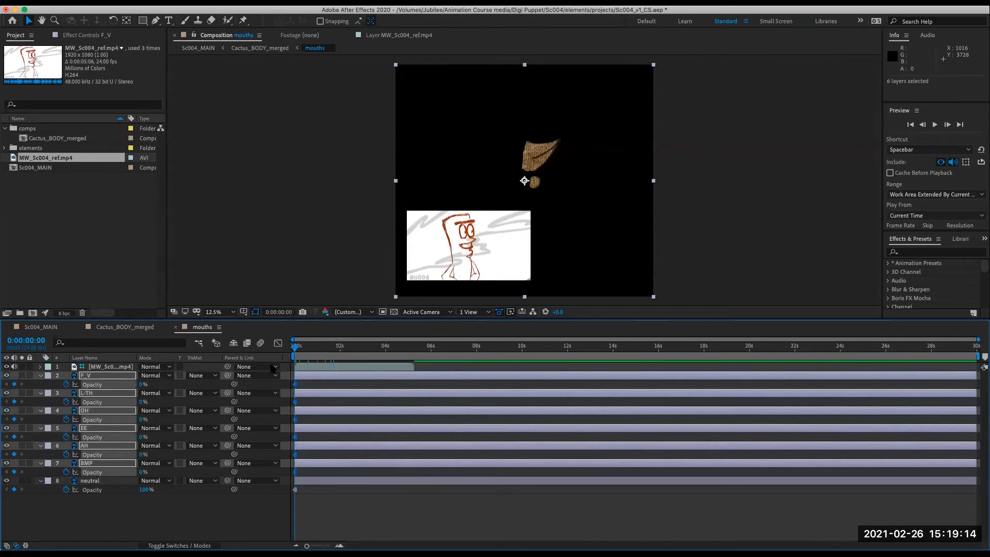
- Inspect the reference footage's audio waveform with the timeline zoomed to the clip's length
left_click(114, 366)
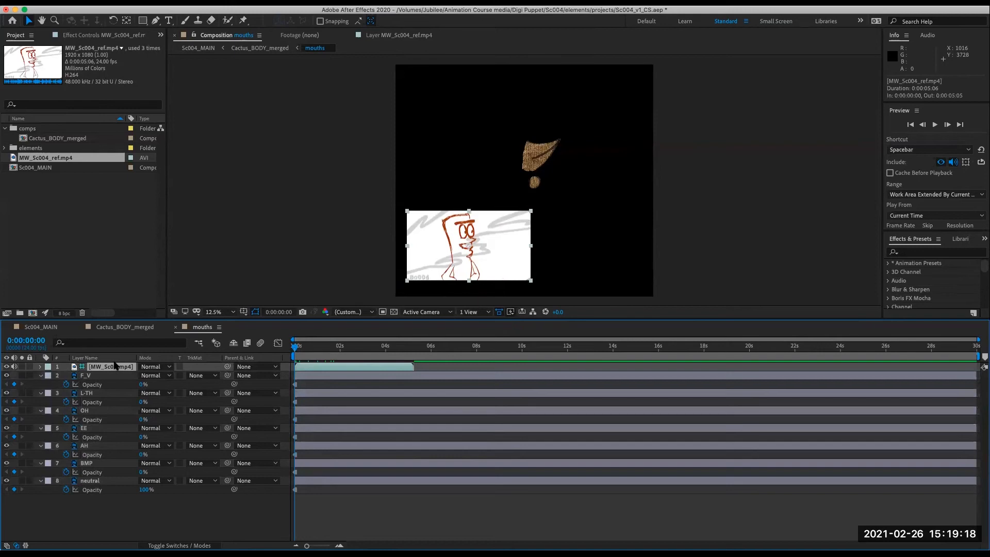
left_click(40, 366)
left_click(49, 385)
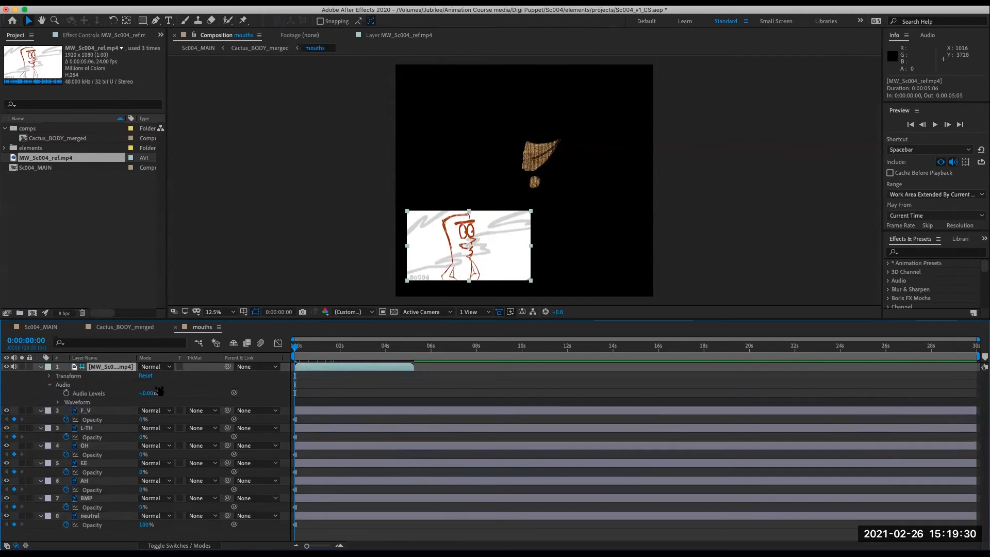
left_click(57, 402)
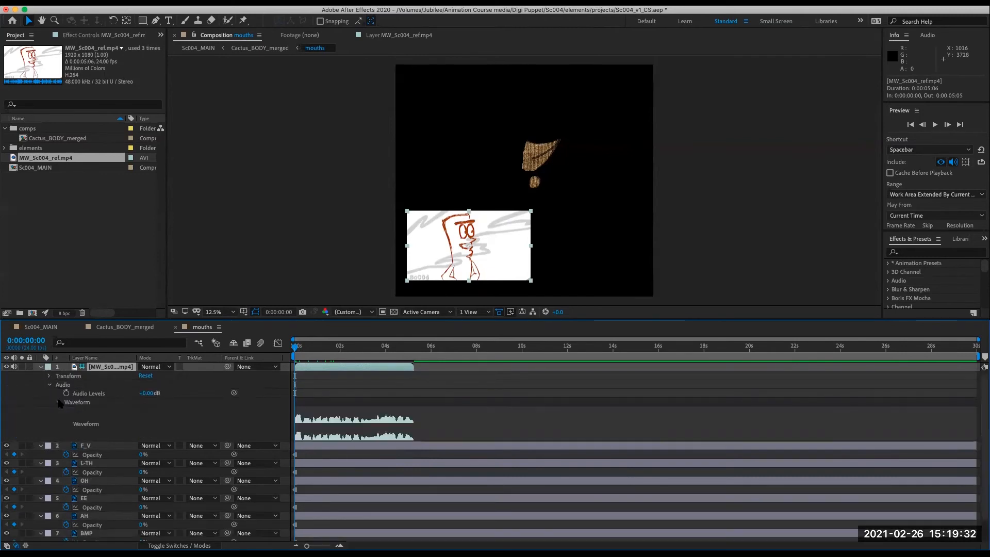
mouse_move(295, 348)
left_mouse_down()
mouse_move(306, 349)
mouse_move(289, 359)
left_mouse_up()
left_click_drag(976, 340, 424, 390)
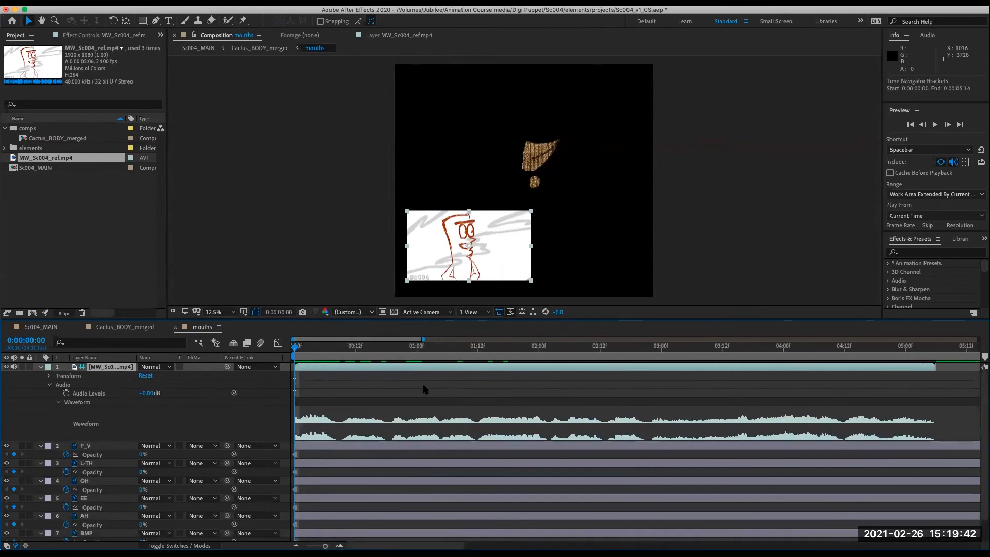
left_click_drag(296, 347, 266, 382)
mouse_move(297, 347)
left_mouse_down()
mouse_move(330, 363)
mouse_move(293, 359)
left_mouse_up()
left_click_drag(293, 347, 408, 372)
key("Home")
left_click(40, 366)
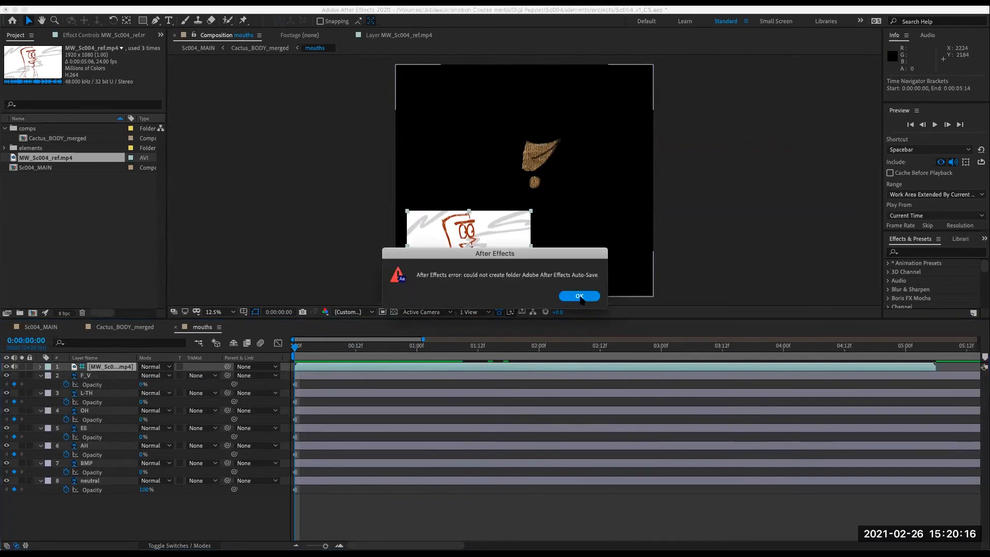
- Dismiss the auto-save error and review the Auto-Save preferences
left_click(580, 296)
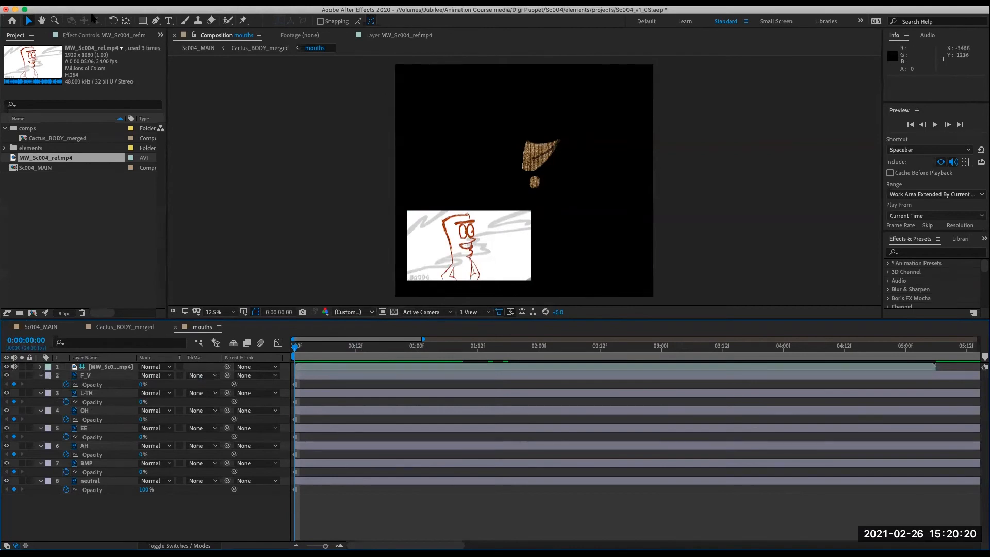
left_click(92, 14)
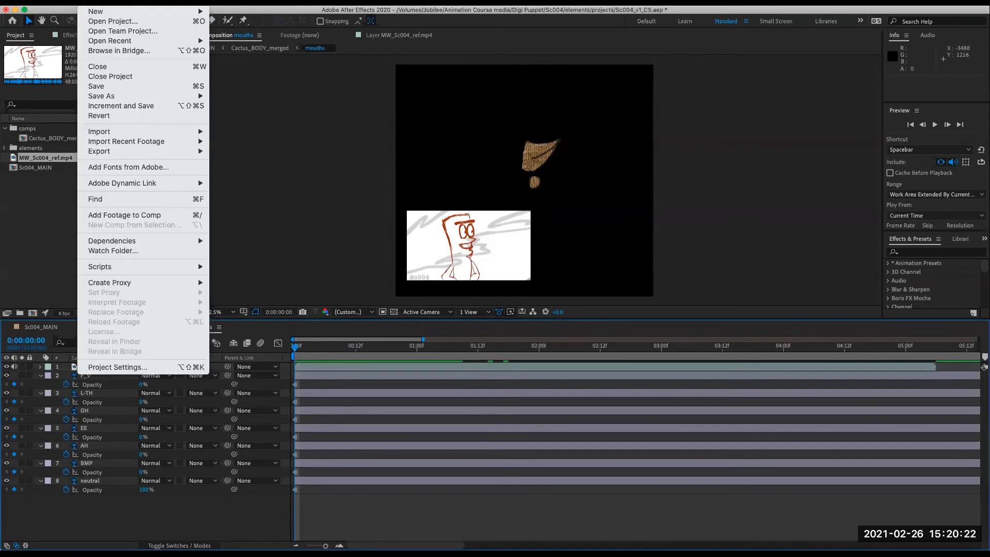
mouse_move(50, 2)
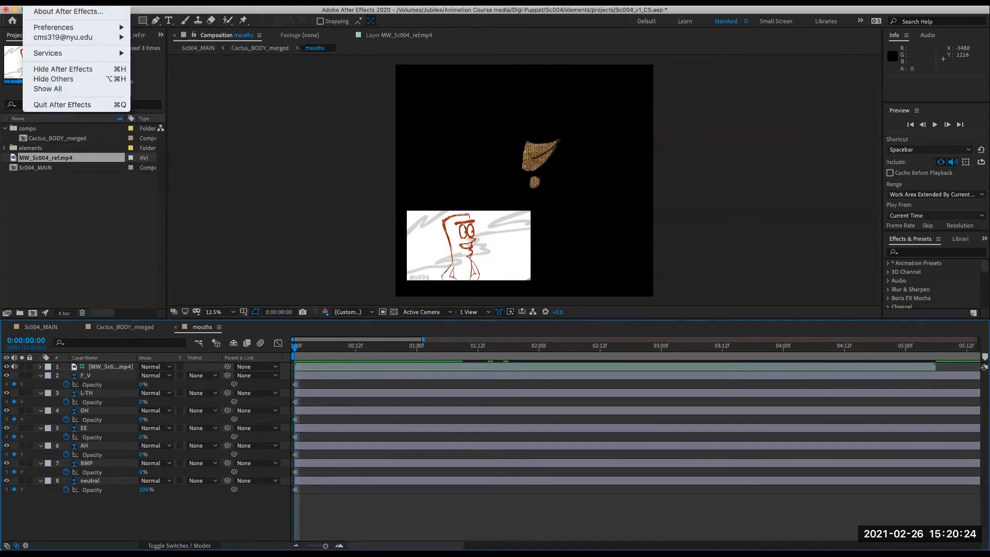
mouse_move(71, 30)
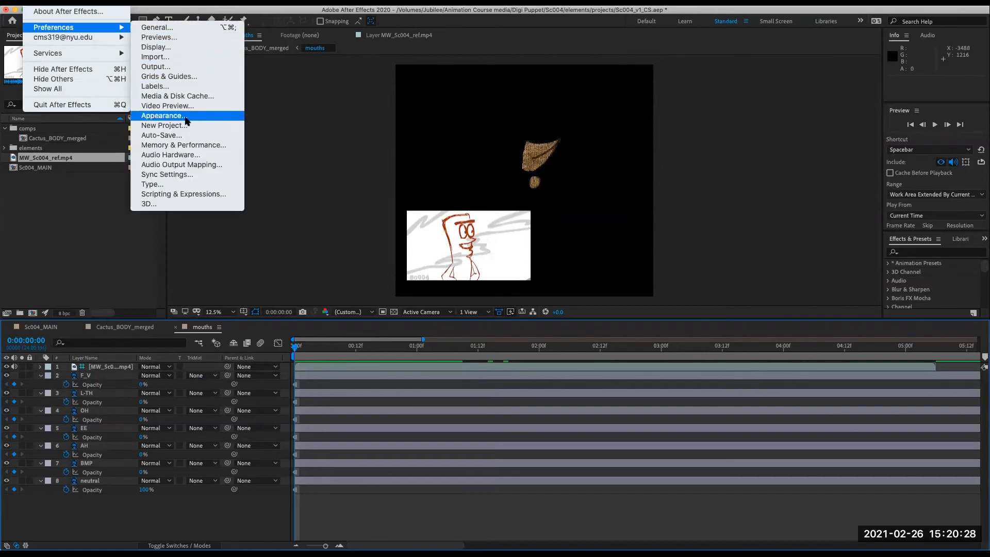
left_click(180, 135)
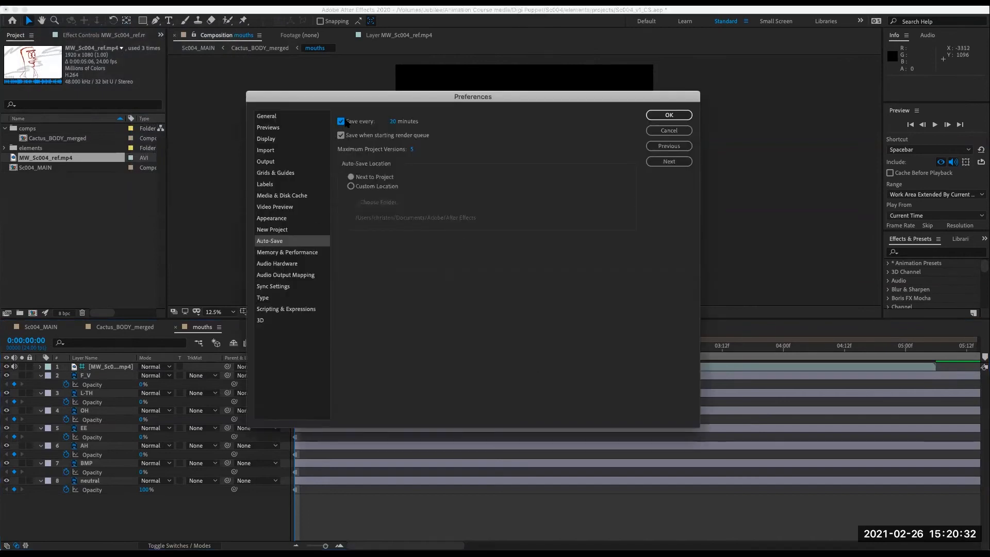
left_click(682, 115)
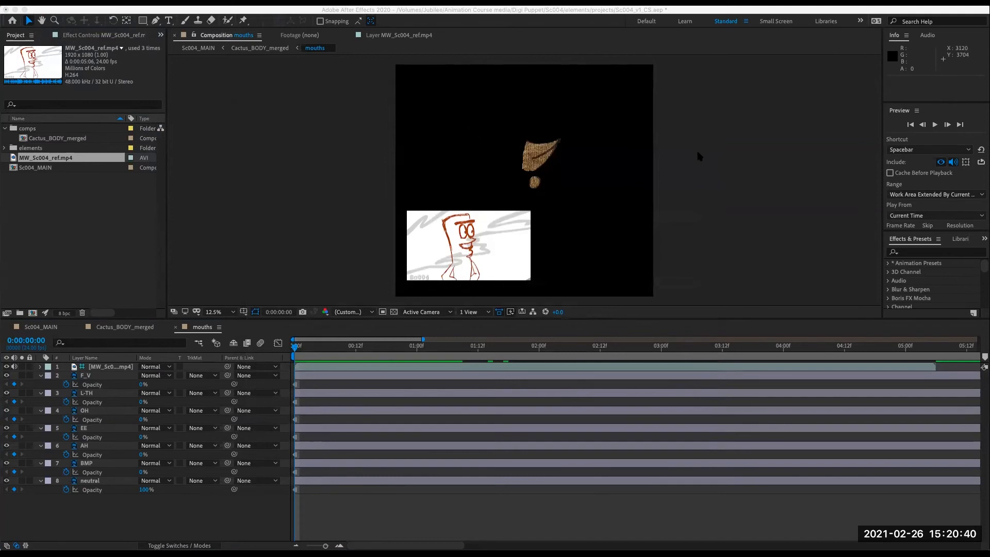
- Try to save the project and dismiss the error
left_click(505, 522)
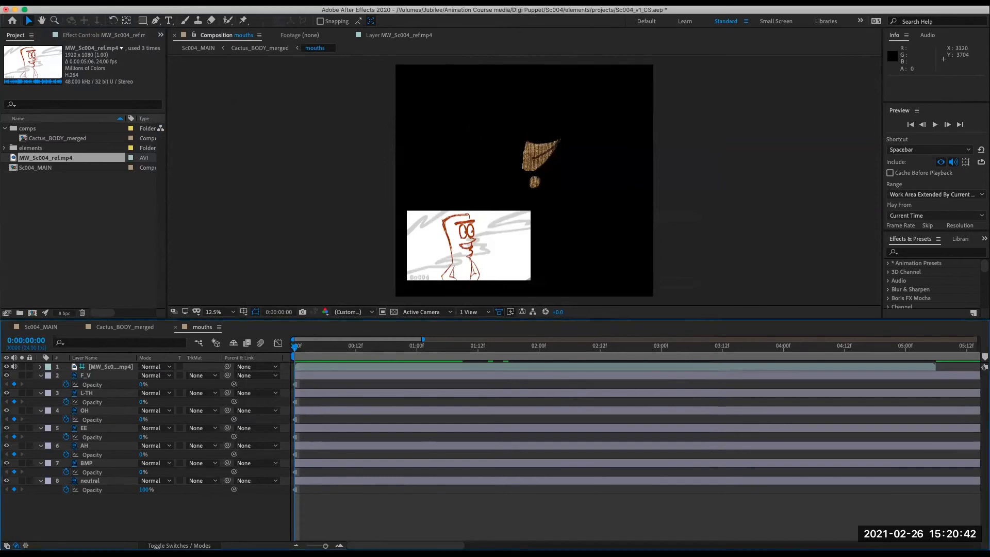
left_click(87, 3)
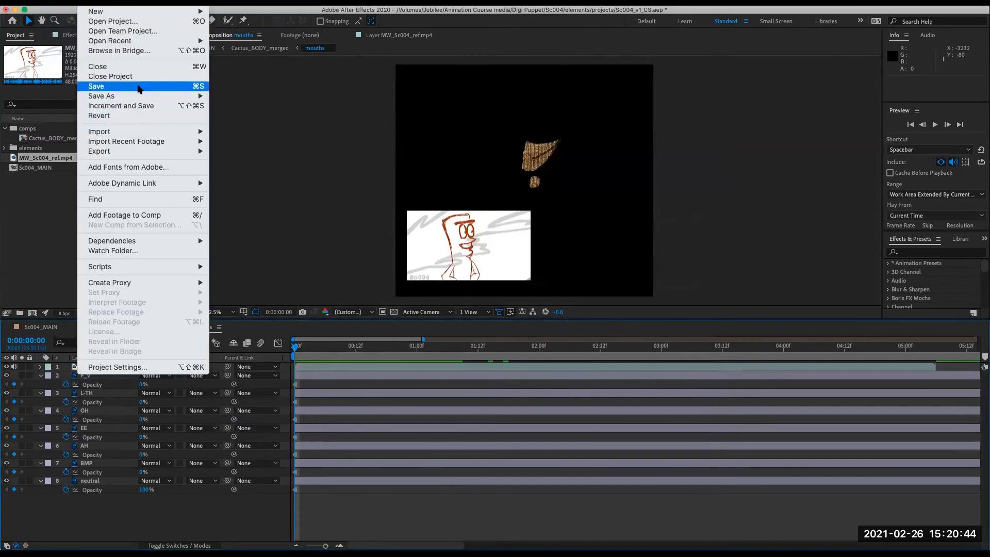
left_click(138, 89)
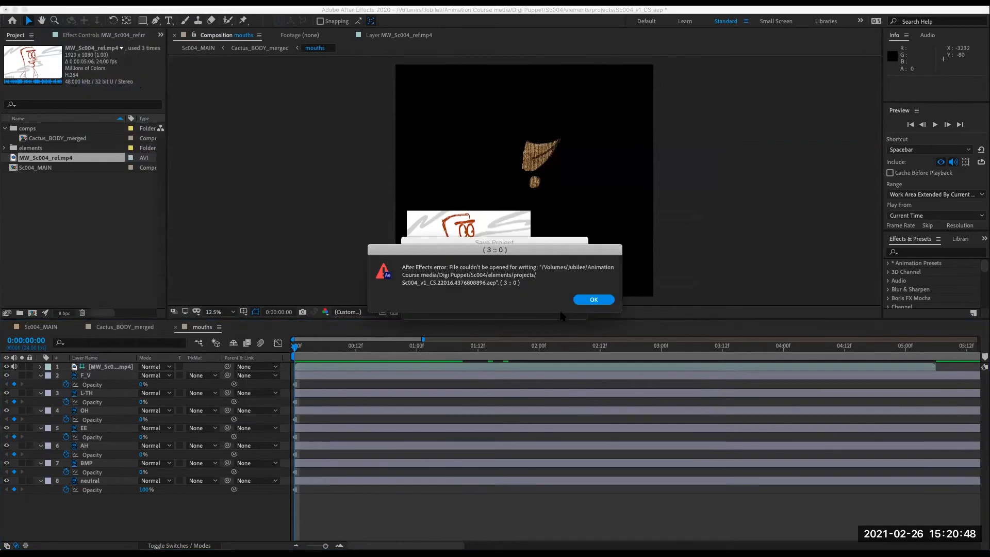
left_click(593, 300)
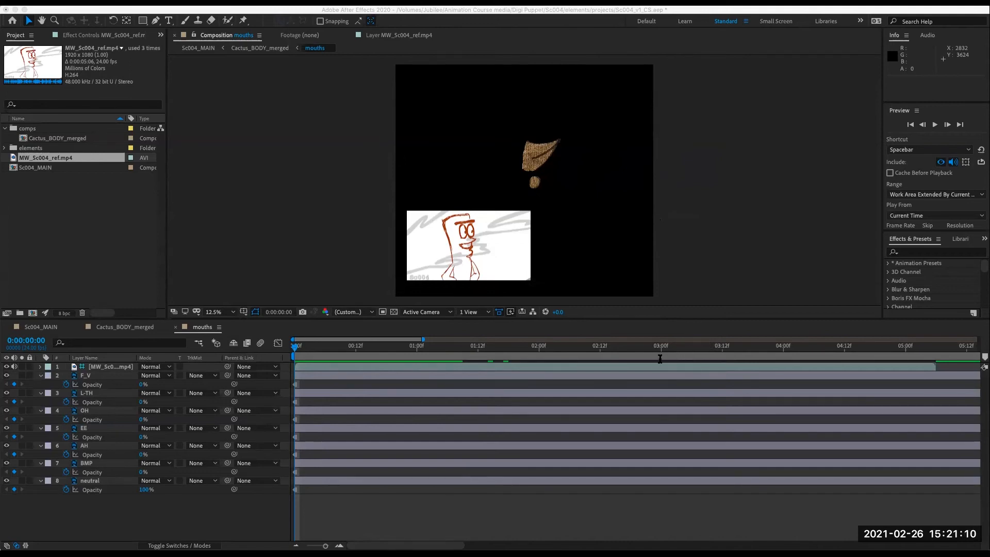
- Try once more to save the project and dismiss the write error
left_click(8, 227)
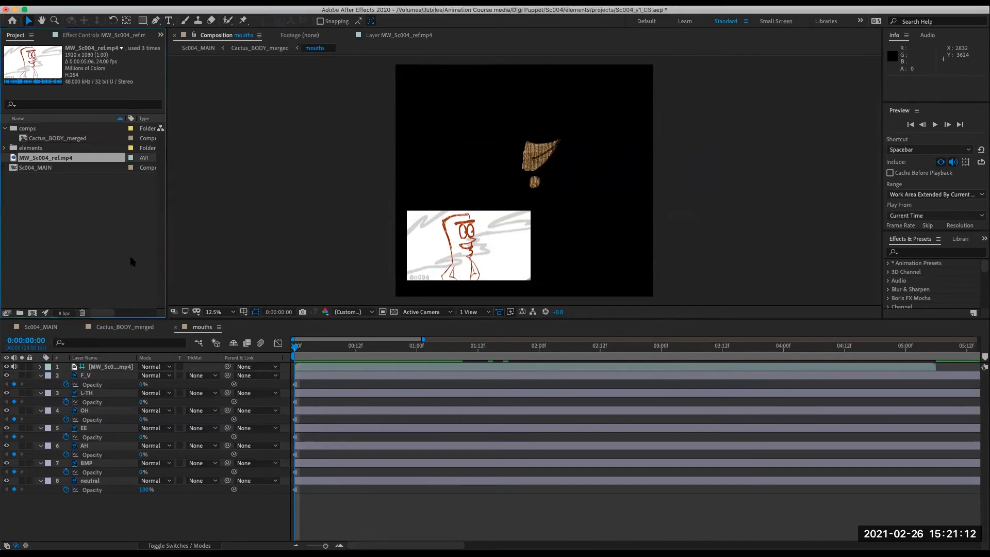
left_click(116, 234)
key("super+s")
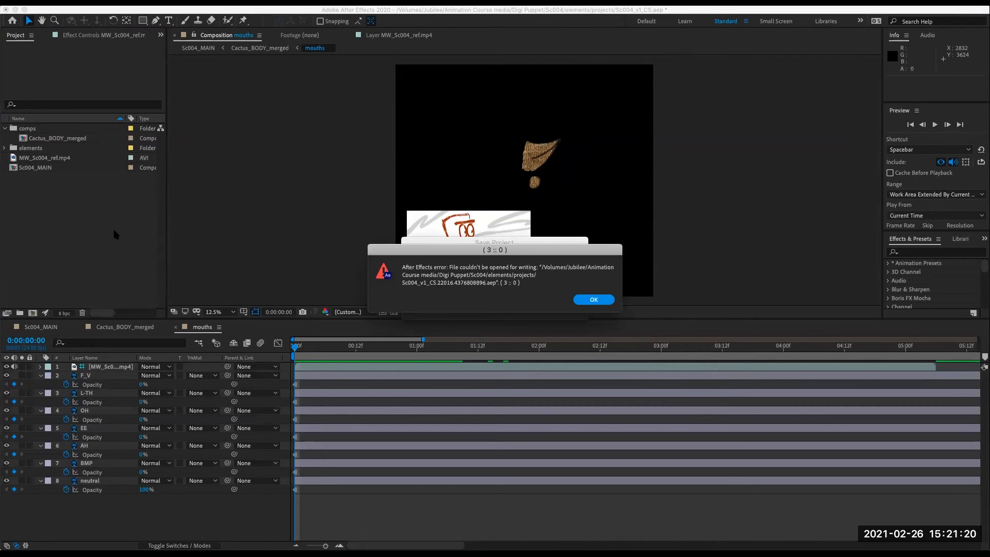
left_click(598, 301)
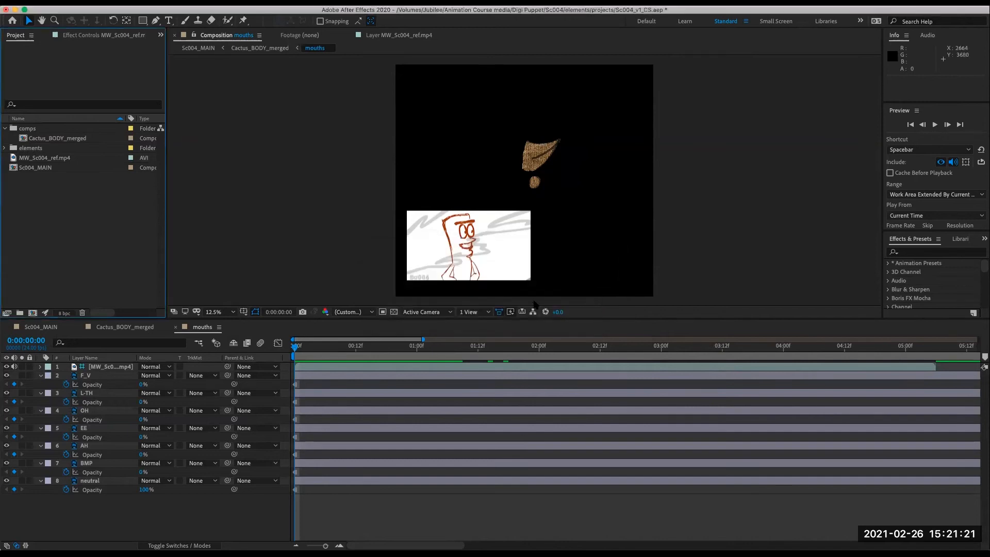
- Save the project as Sc004_v2_CS.aep in the projects folder
left_click(81, 10)
mouse_move(147, 96)
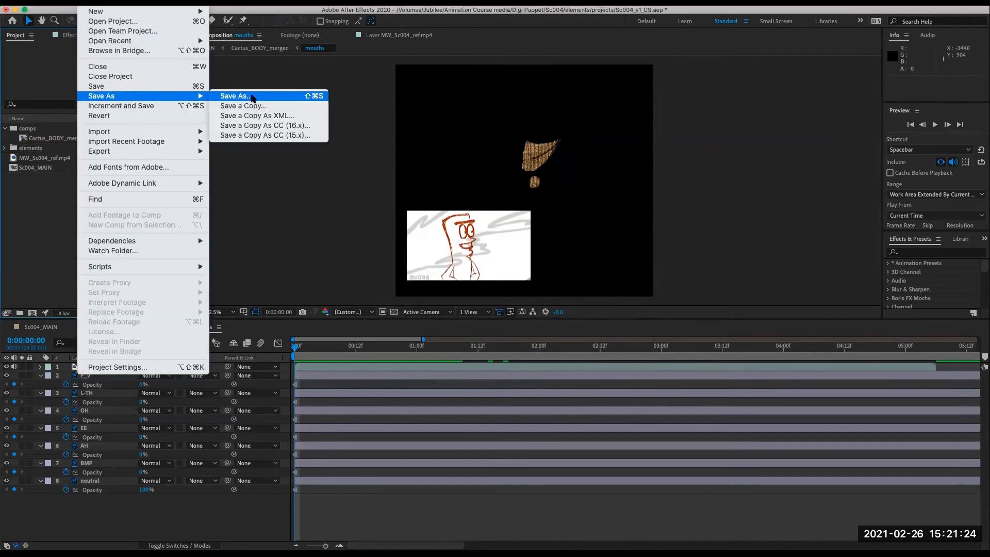
left_click(256, 97)
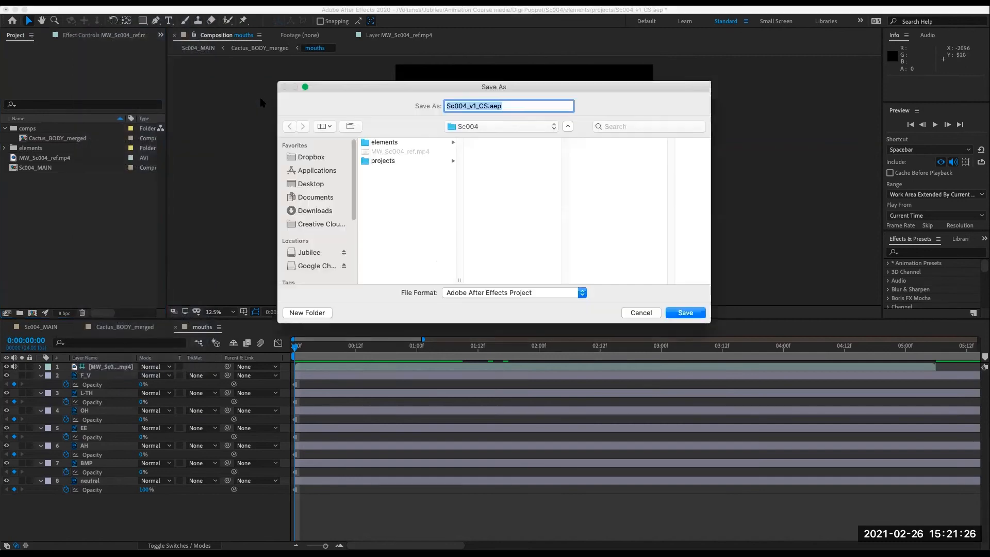
left_click(406, 164)
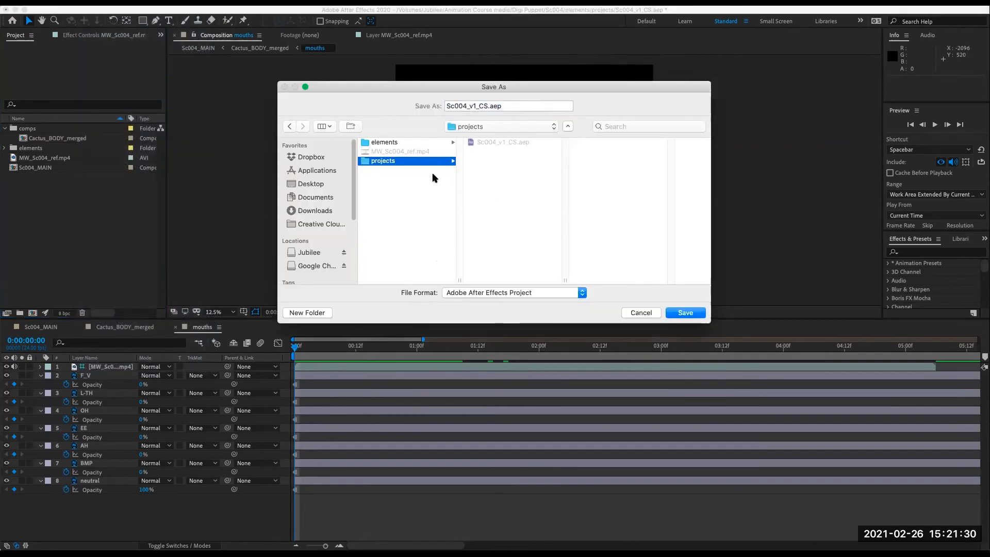
left_click(477, 106)
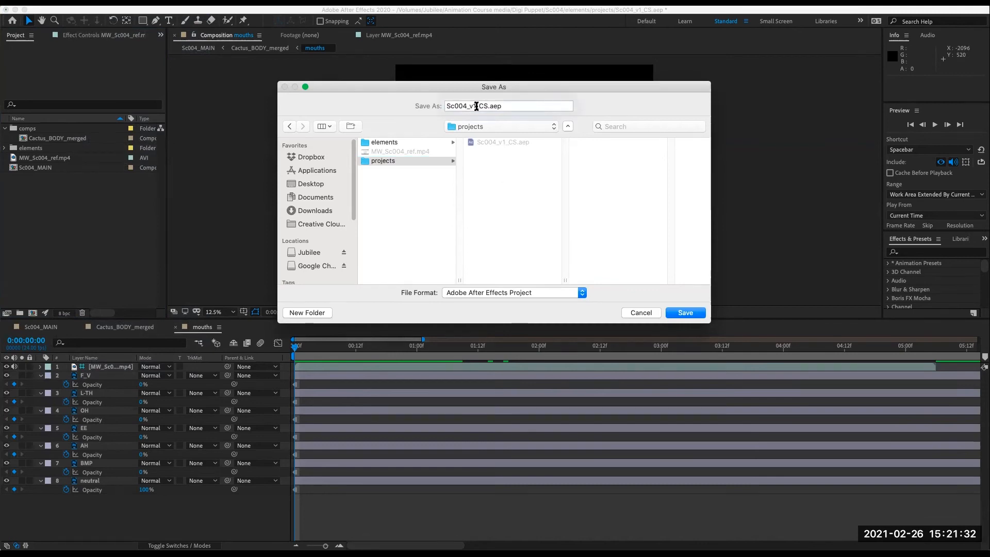
key("BackSpace")
type("2")
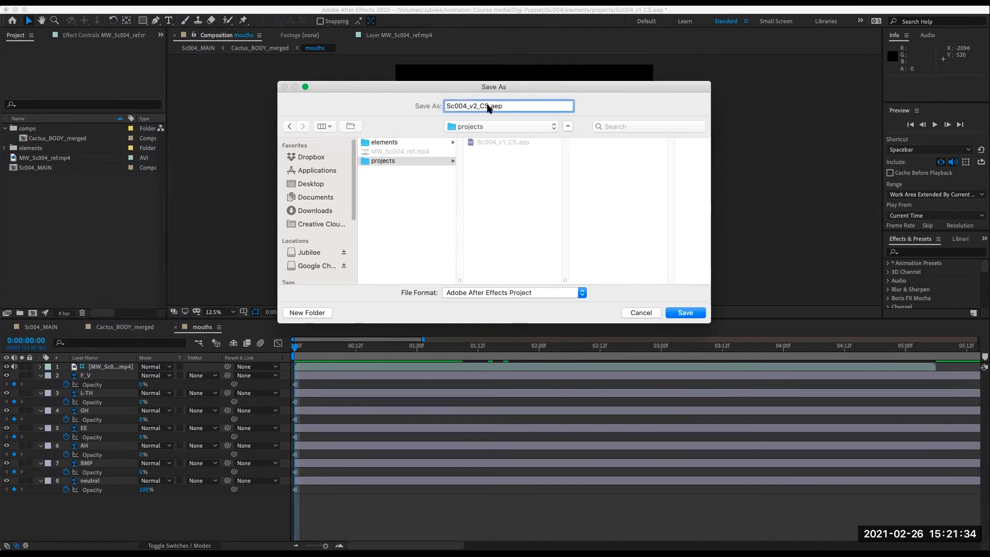
left_click(504, 179)
left_click(685, 312)
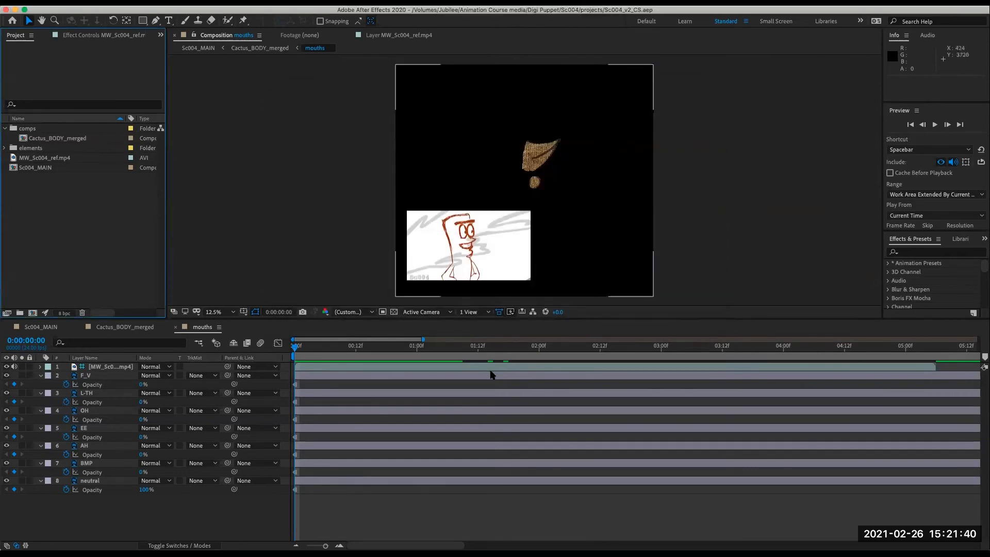
key("super+Tab")
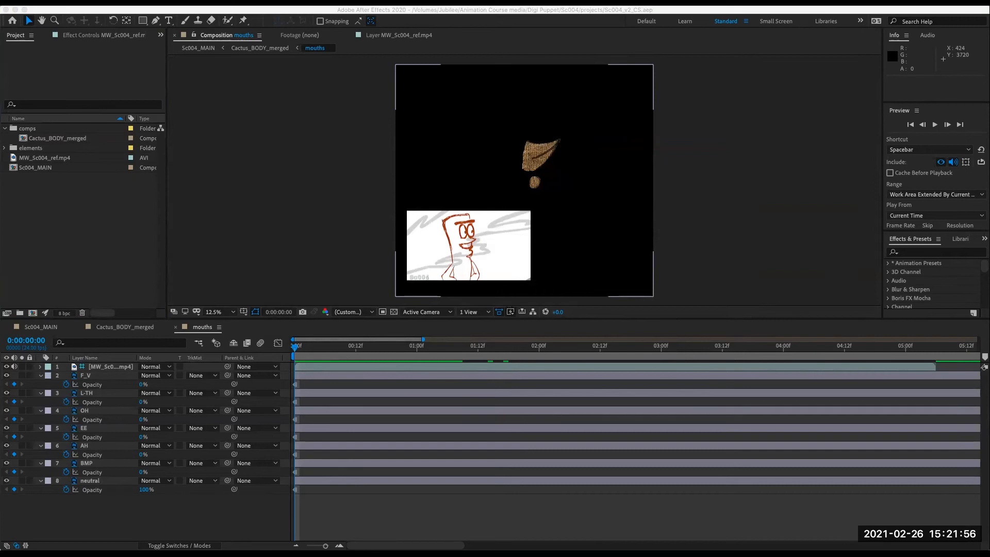
- Play back the mouths composition preview to review the mouth shapes against the reference
left_click(48, 228)
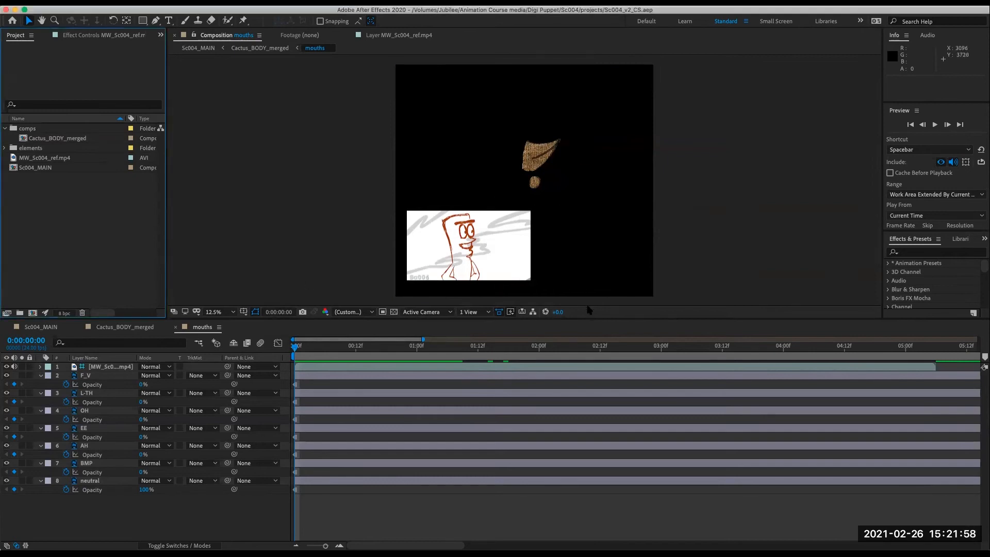
left_click(318, 356)
key("space")
key("space")
key("space")
key("space")
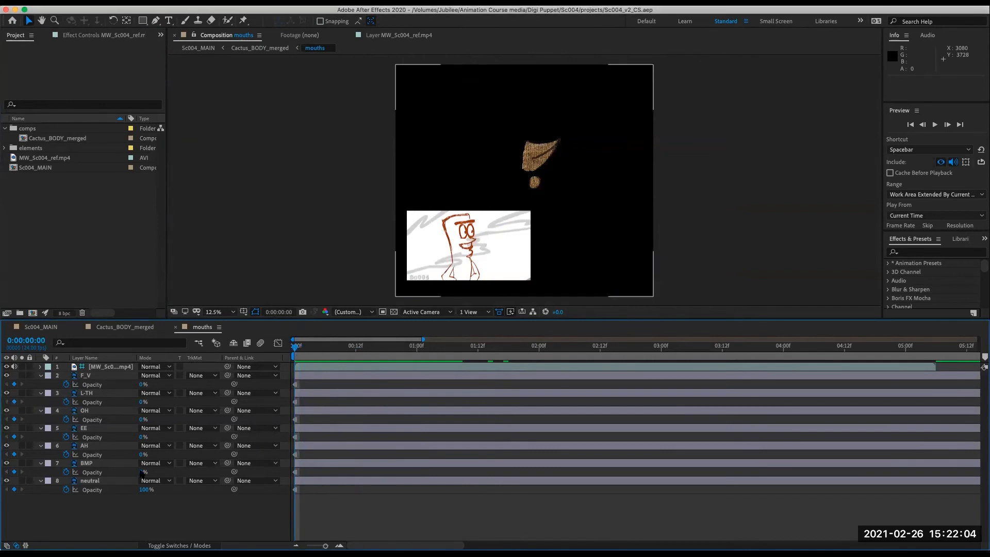
- At the first frame, set the neutral mouth's opacity to 0% and the AH mouth's opacity to 100%
left_click(146, 490)
type("0")
key("Return")
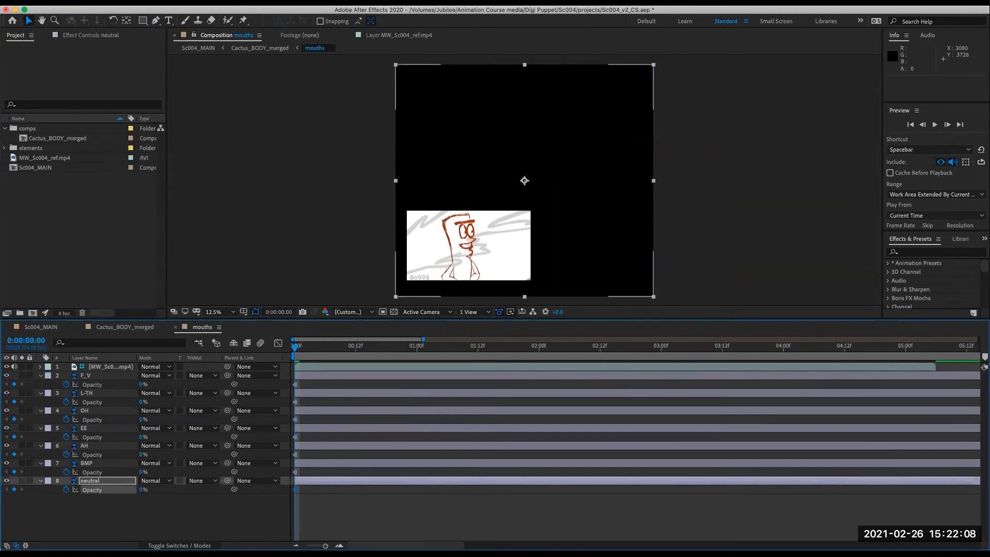
left_click(142, 454)
type("100")
key("Return")
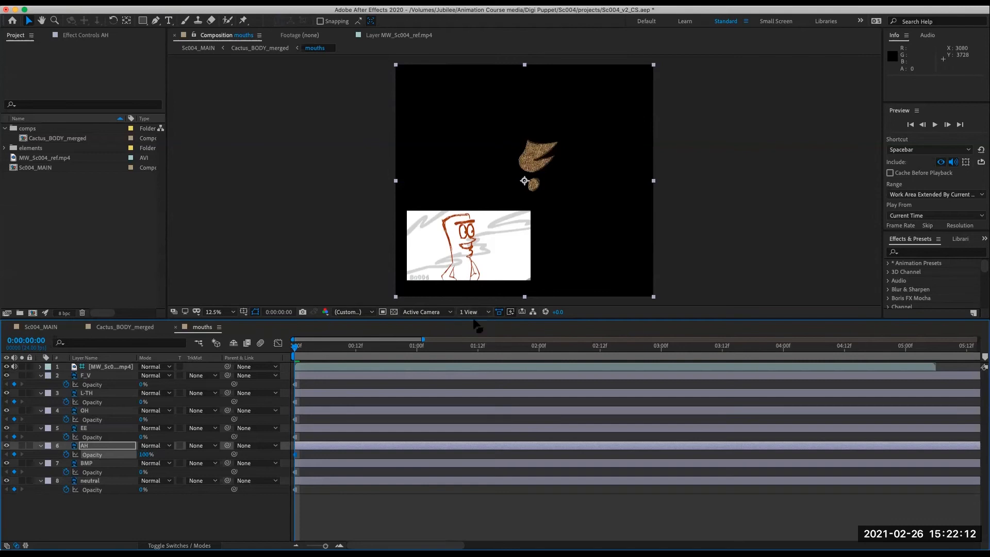
- Show the transparency grid and, at frame 8, set AH's opacity to 0% and EE's opacity to 100%
left_click(394, 312)
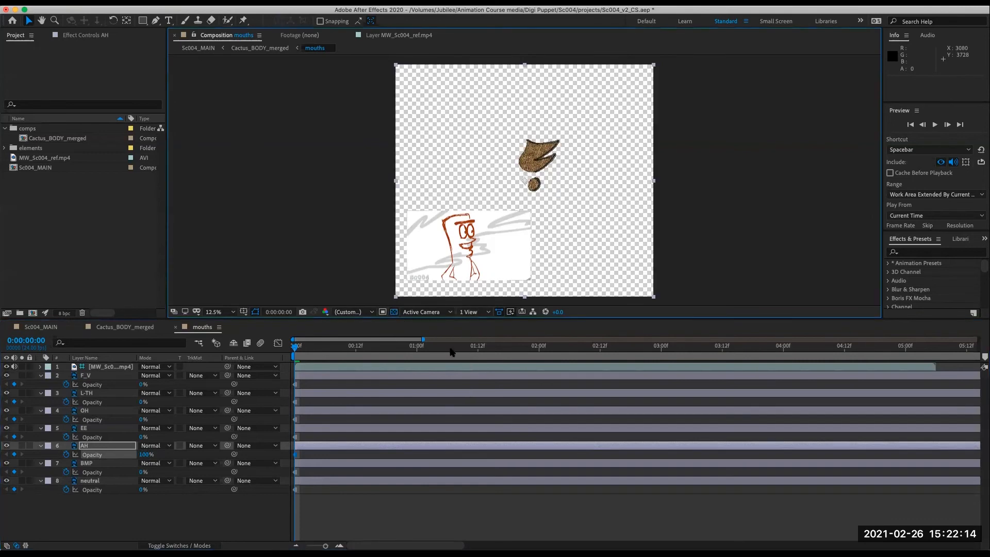
left_click(299, 367)
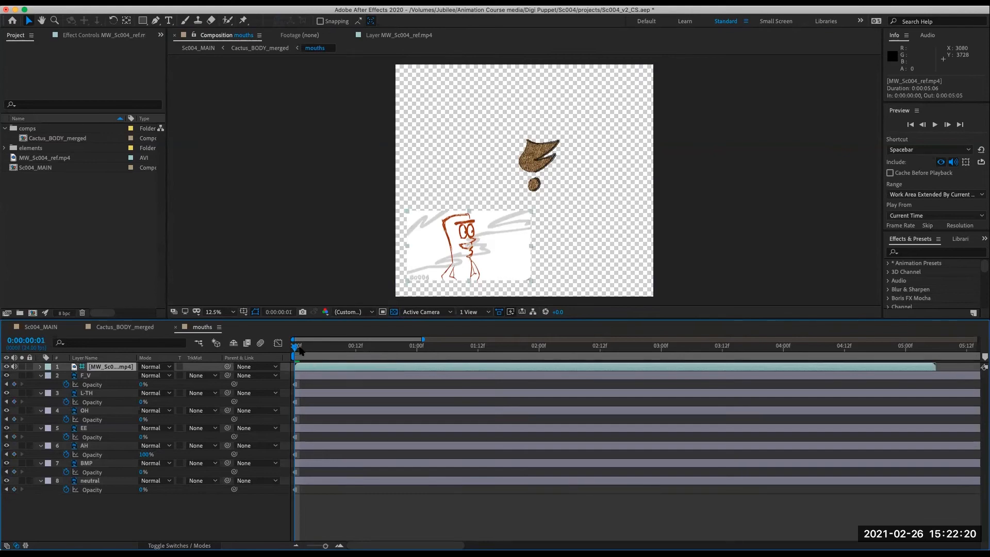
left_click_drag(295, 353, 341, 387)
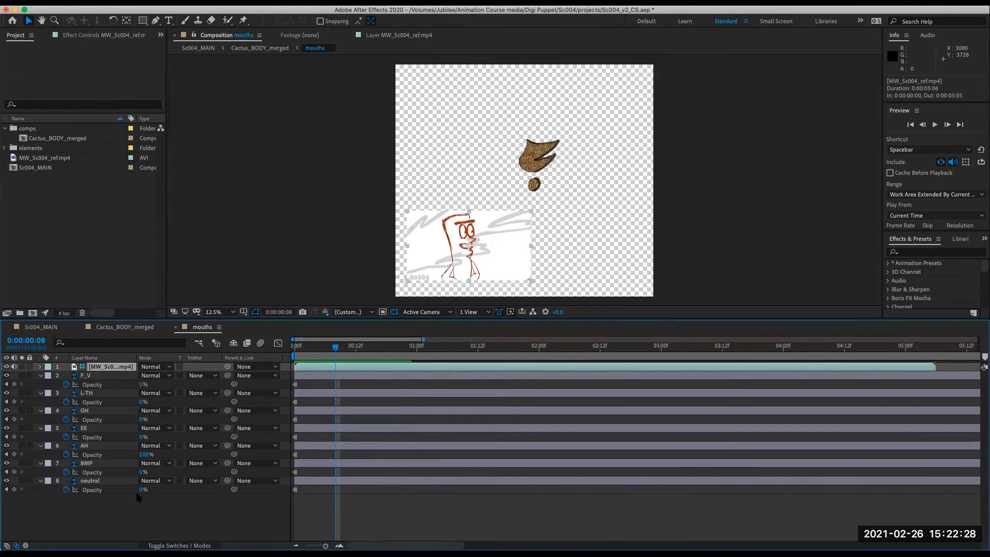
left_click(146, 456)
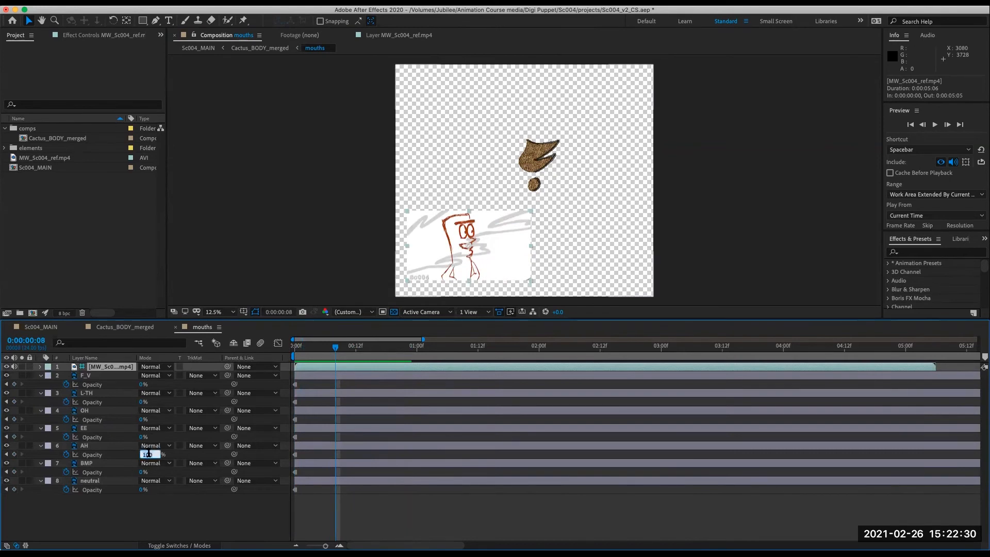
type("0")
key("Return")
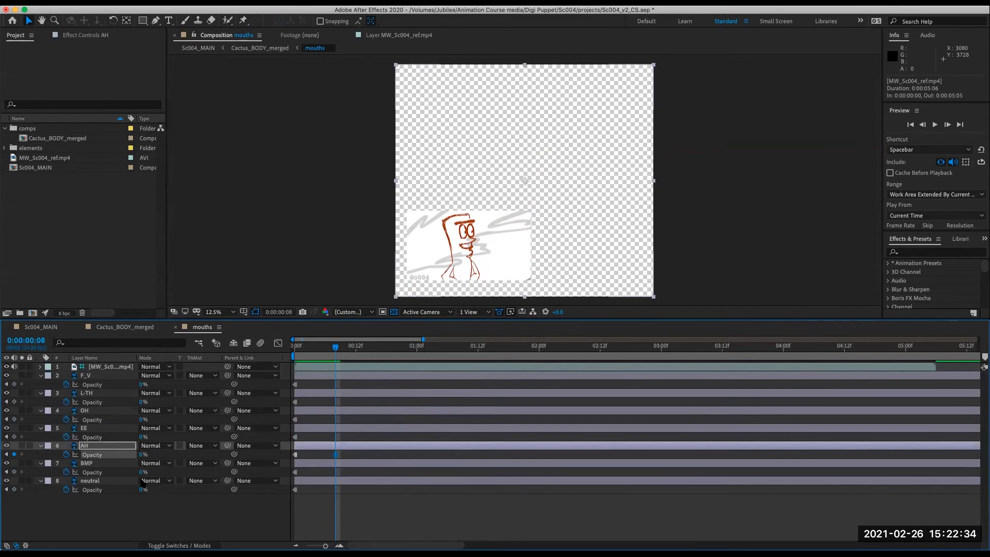
left_click(143, 437)
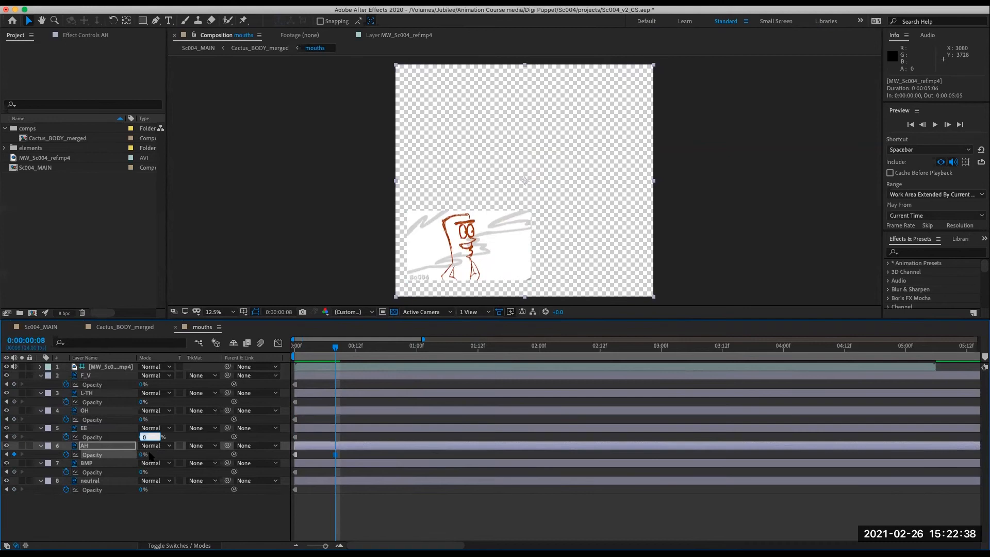
type("100")
key("Return")
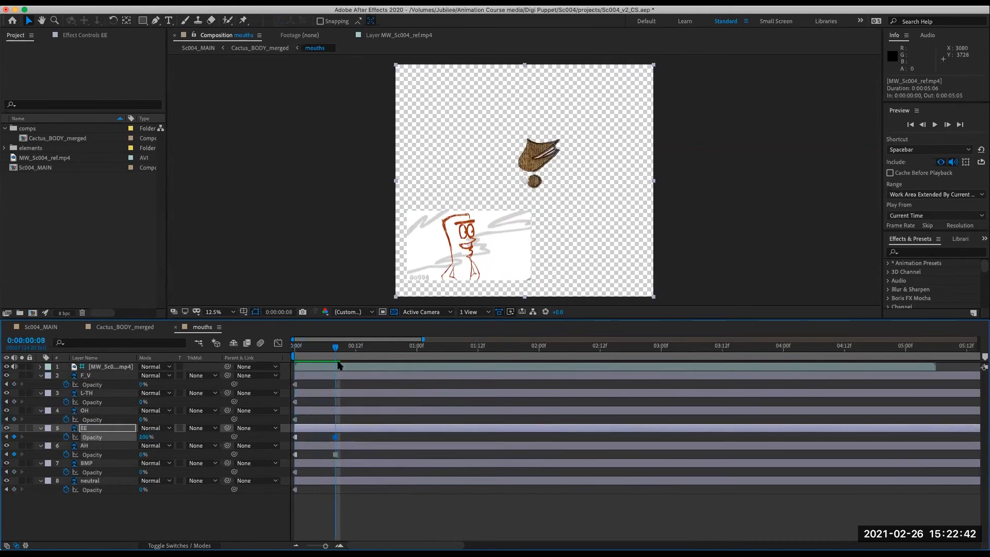
- Move the EE and AH keyframes one frame earlier to frame 7
key("space")
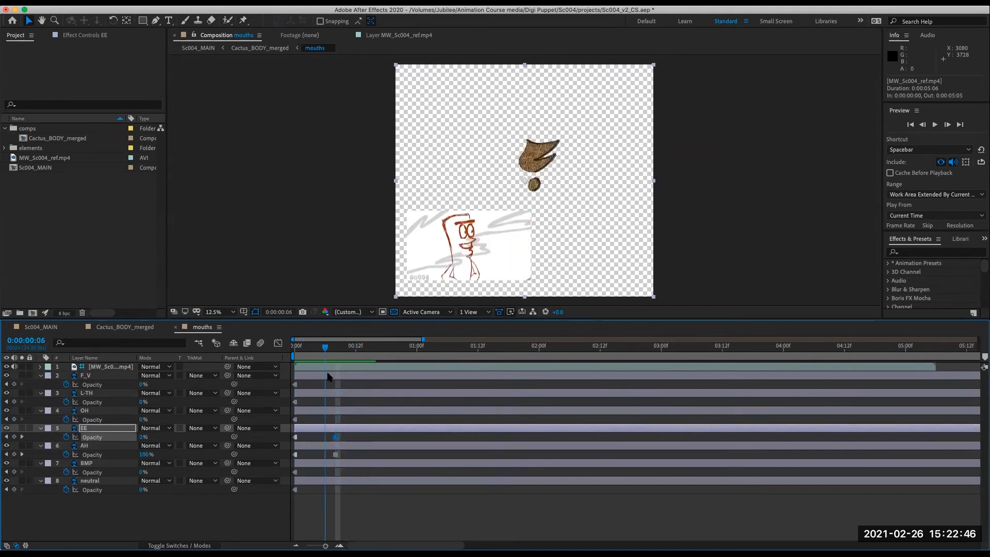
left_click_drag(343, 435, 330, 455)
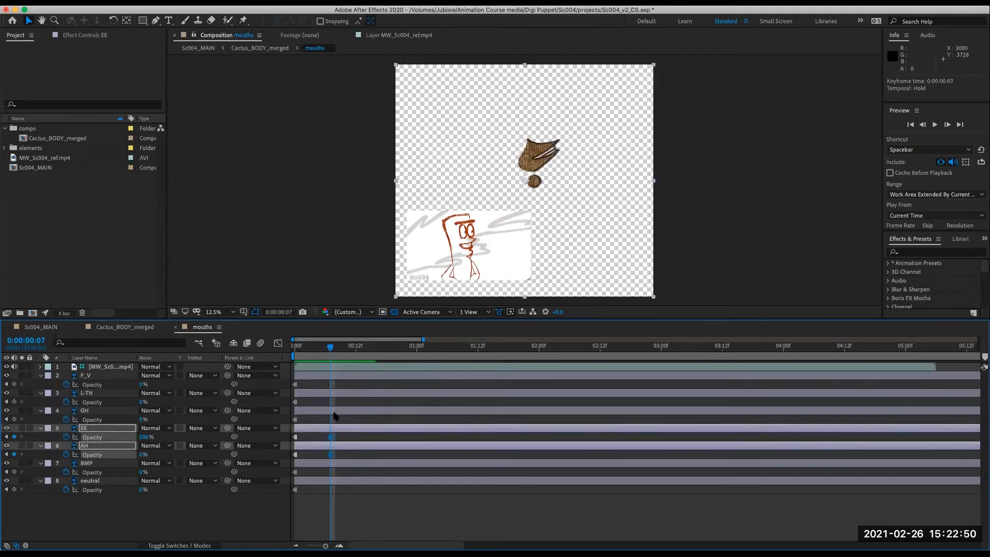
- At frame 9, set EE's opacity to 0% and AH's opacity to 100%
left_click_drag(332, 349, 347, 349)
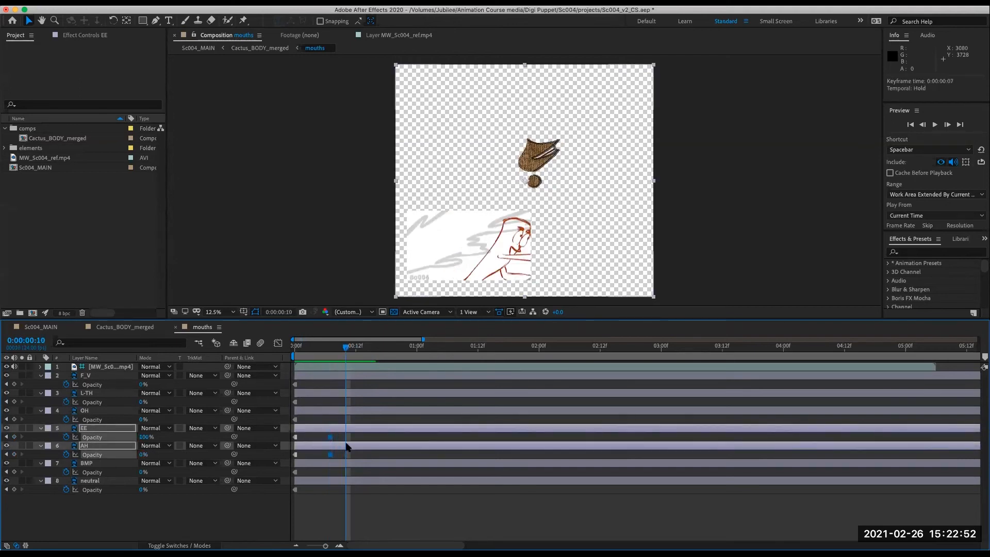
key("Page_Up")
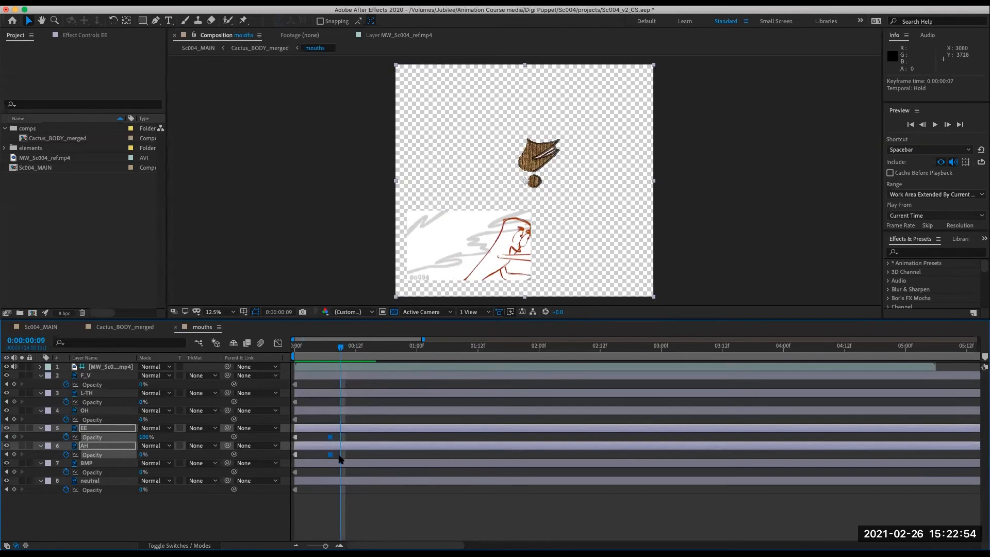
left_click(136, 499)
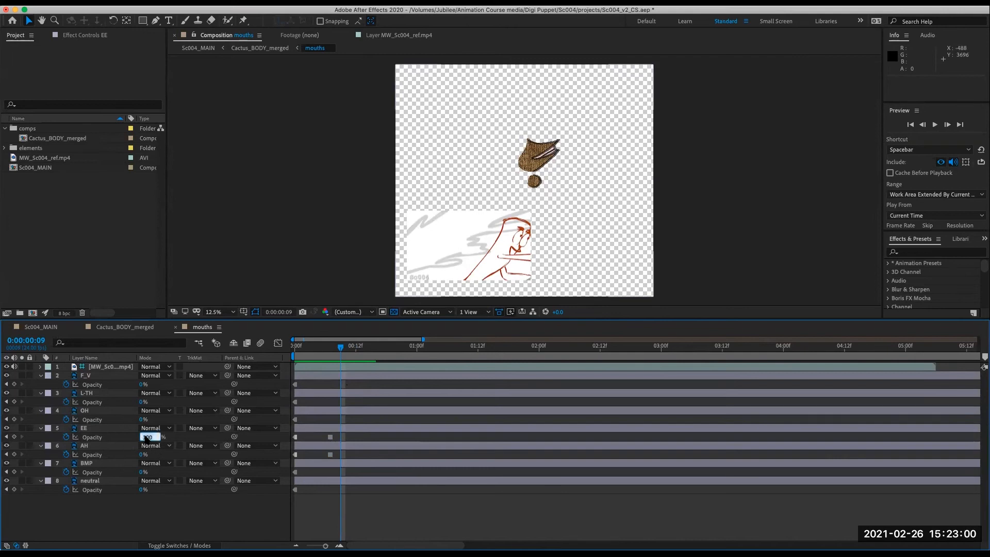
type("0")
key("Return")
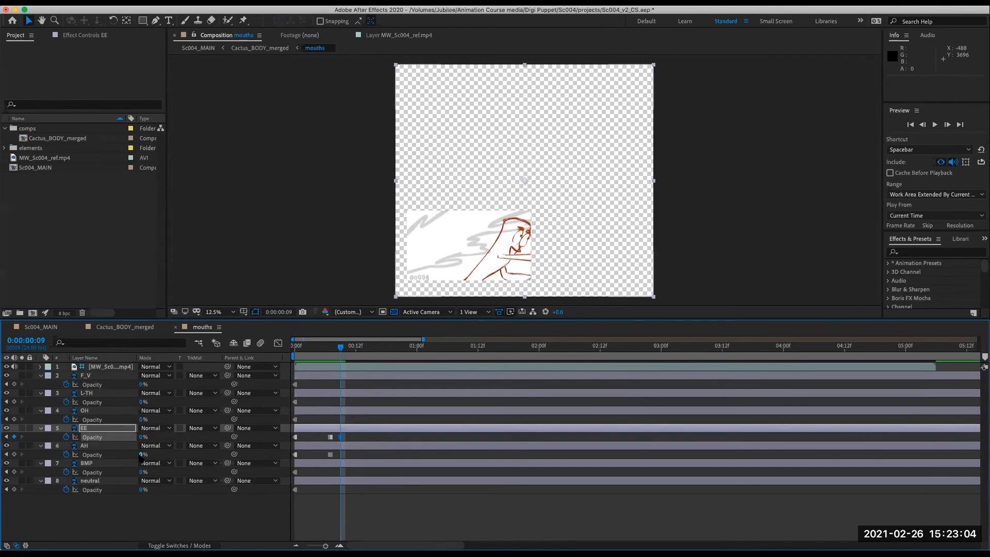
left_click(143, 455)
type("100")
key("Return")
- At frame 13, set EE's opacity to 100% and AH's opacity to 0%
mouse_move(341, 346)
left_mouse_down()
mouse_move(330, 347)
mouse_move(342, 378)
mouse_move(393, 381)
mouse_move(320, 385)
mouse_move(366, 389)
left_mouse_up()
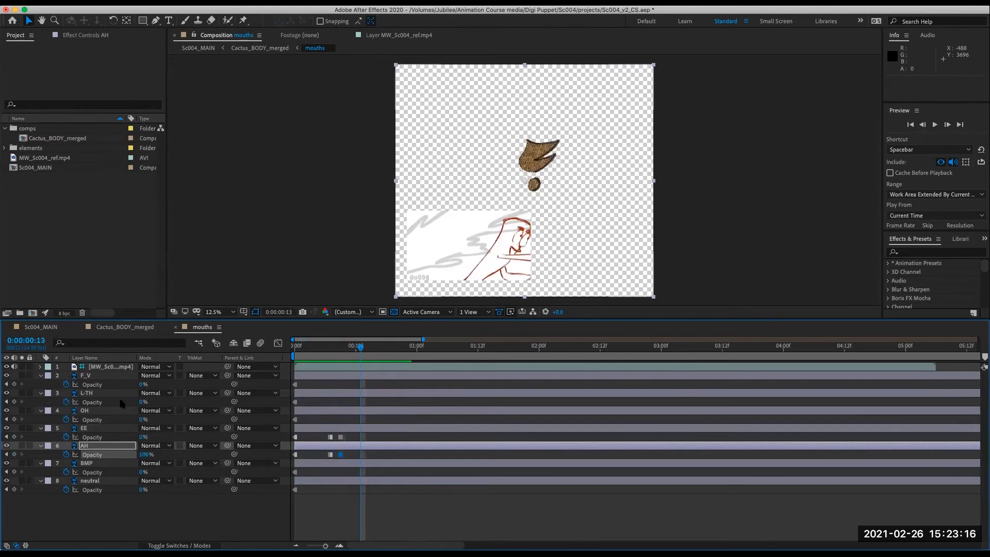
left_click(145, 437)
type("100")
key("Return")
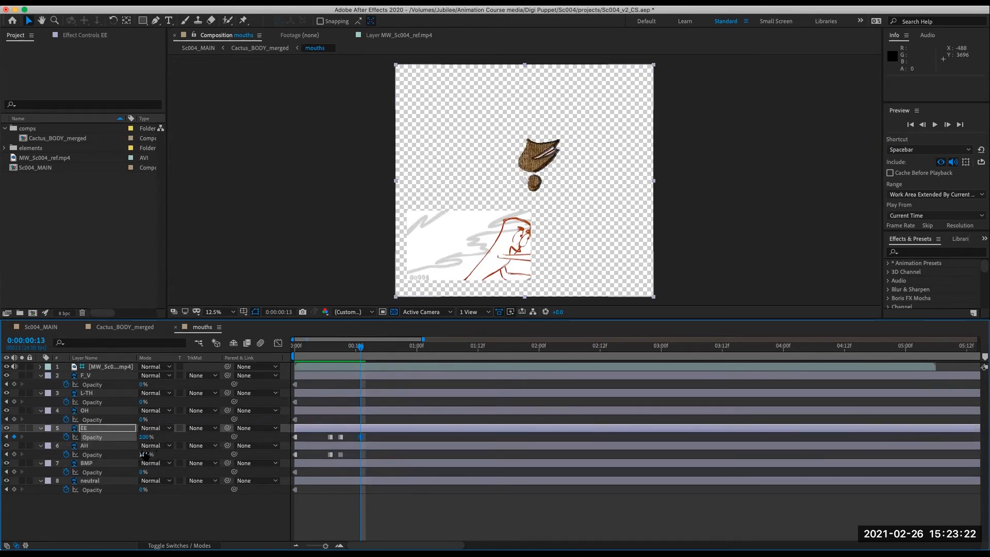
type("0")
key("Return")
- Shift the EE and AH keyframes to frame 14 and set L-TH's opacity to 100% there
left_click_drag(359, 347, 367, 373)
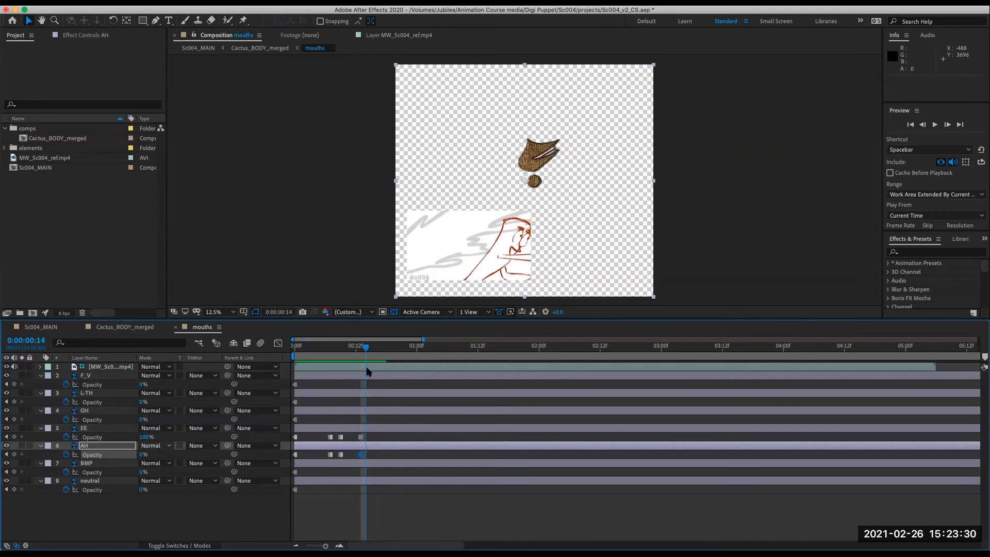
left_click_drag(355, 435, 366, 455)
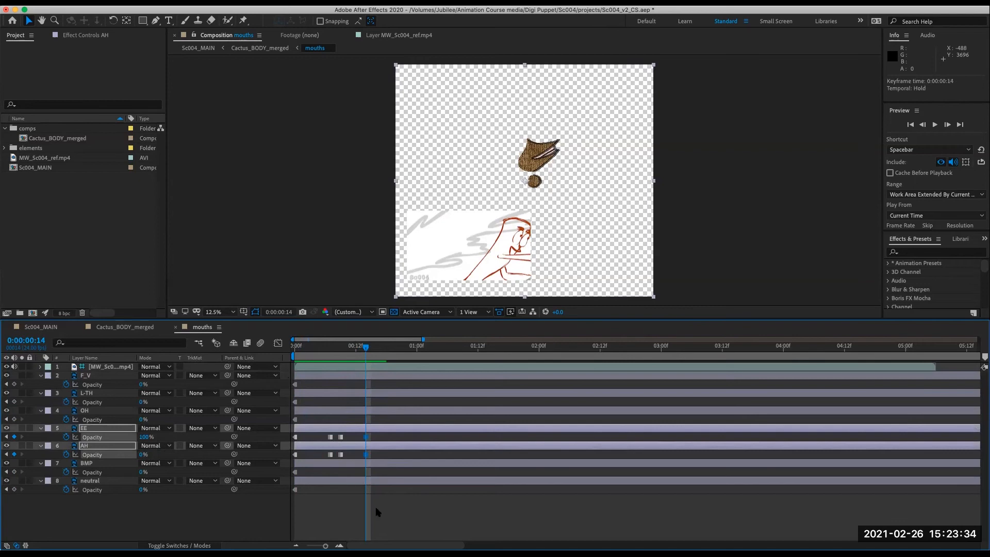
left_click(142, 401)
type("100")
key("Return")
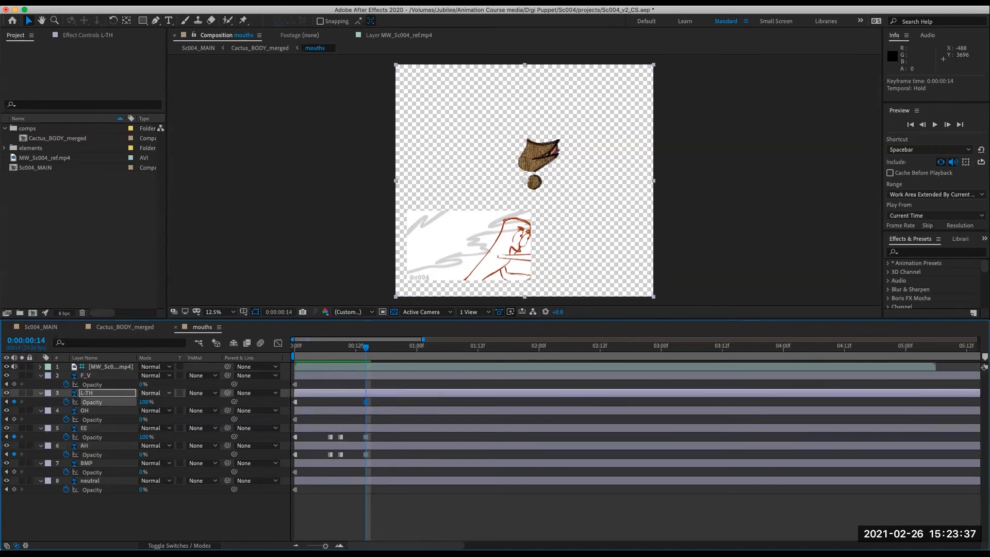
- Delete the EE keyframe at frame 14 and move the L-TH and AH keyframes to frame 12
left_click(367, 438)
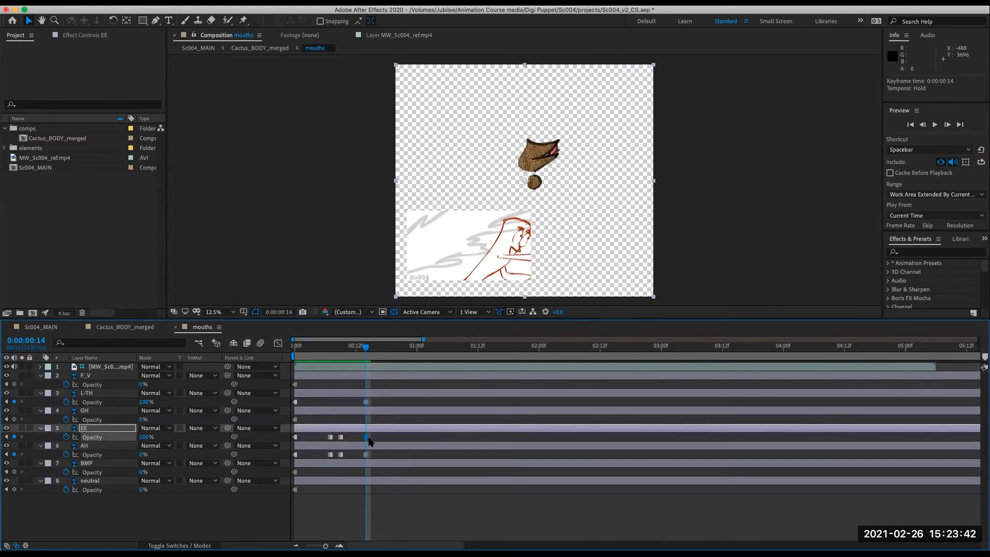
key("Delete")
left_click_drag(370, 347, 360, 454)
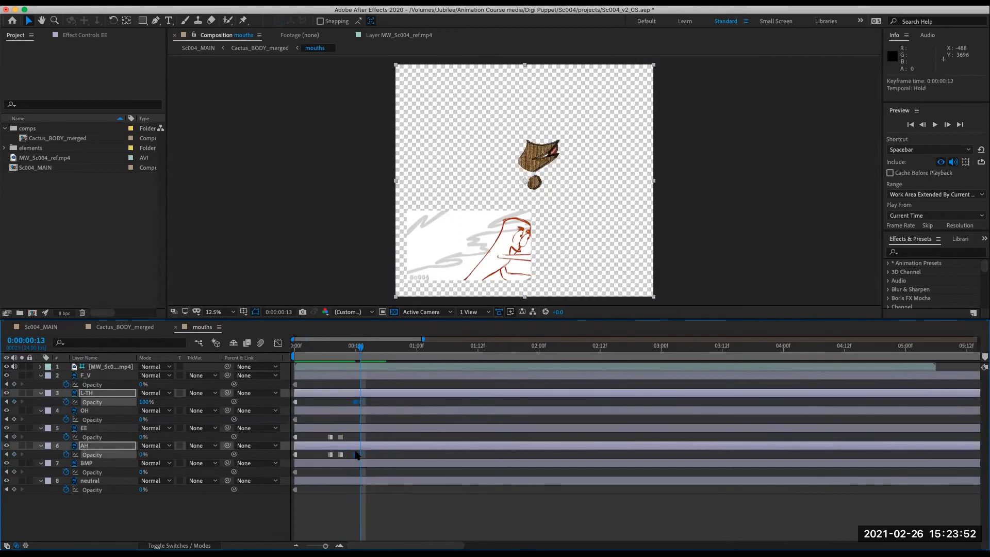
- At frame 16, set EE's opacity to 100% and L-TH's opacity to 0%
left_click_drag(358, 348, 378, 367)
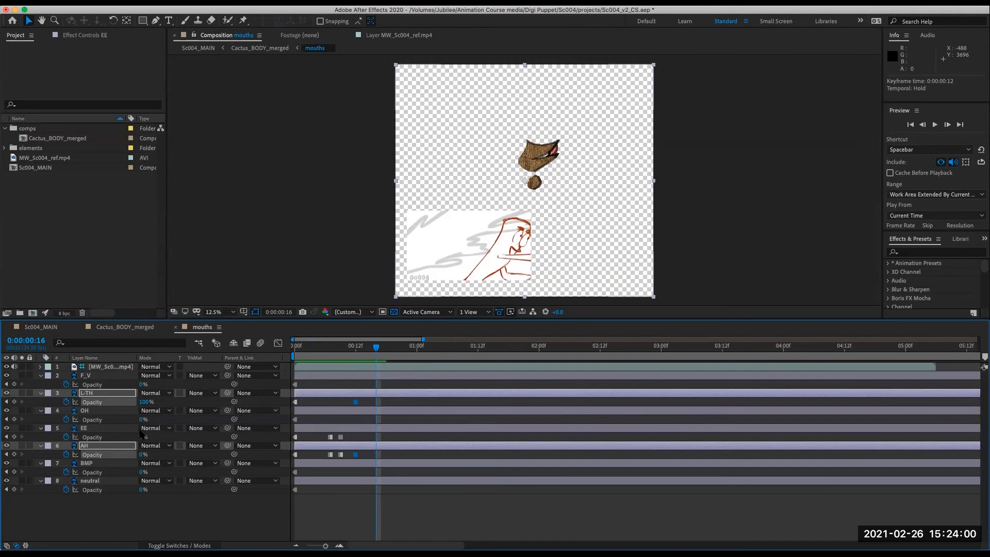
left_click(108, 427)
left_click(140, 437)
type("100")
key("Return")
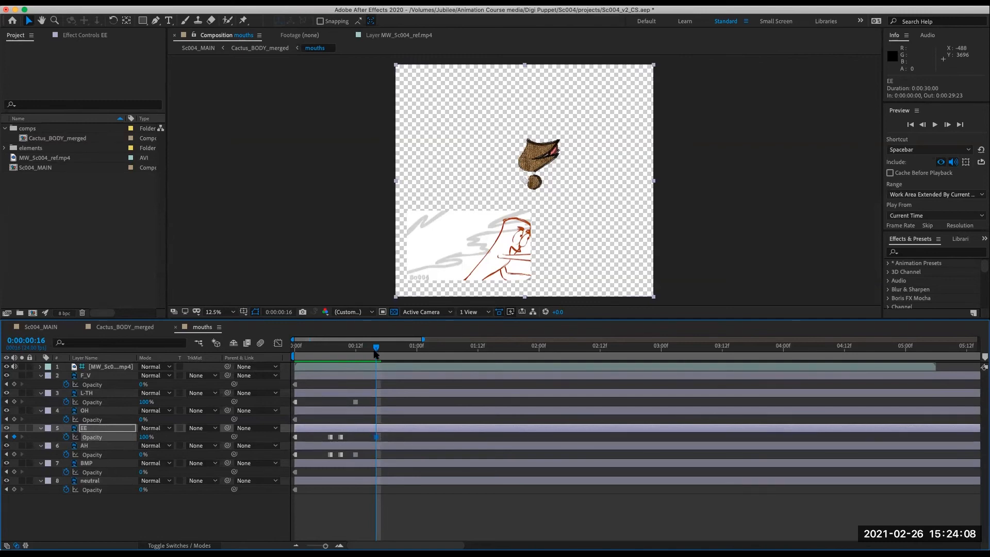
mouse_move(375, 349)
left_mouse_down()
mouse_move(299, 349)
mouse_move(294, 382)
mouse_move(325, 388)
mouse_move(336, 353)
mouse_move(300, 350)
mouse_move(311, 350)
mouse_move(294, 356)
mouse_move(384, 348)
mouse_move(355, 352)
mouse_move(376, 359)
left_mouse_up()
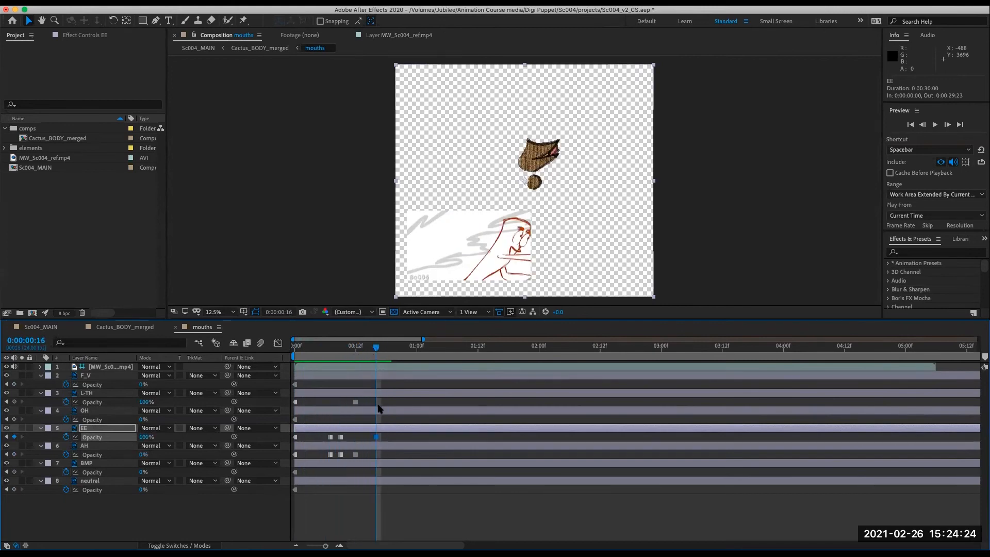
left_click(144, 401)
type("0")
key("Return")
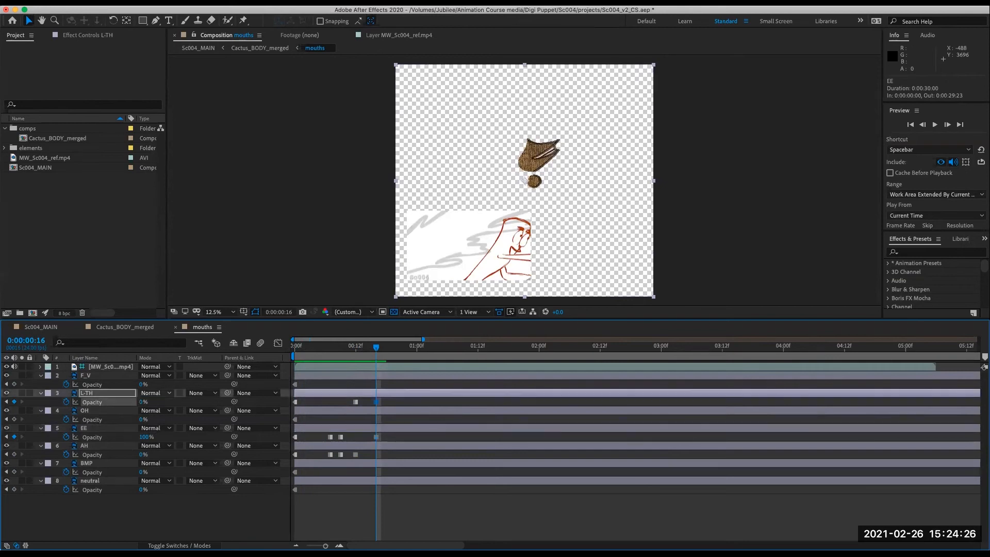
- At frame 18, set EE's opacity to 0% and BMP's opacity to 100%
mouse_move(377, 350)
left_mouse_down()
mouse_move(295, 350)
mouse_move(424, 364)
mouse_move(317, 358)
mouse_move(378, 358)
left_mouse_up()
mouse_move(377, 352)
left_mouse_down()
mouse_move(365, 355)
mouse_move(393, 359)
mouse_move(371, 359)
mouse_move(382, 362)
left_mouse_up()
left_click_drag(389, 364, 392, 361)
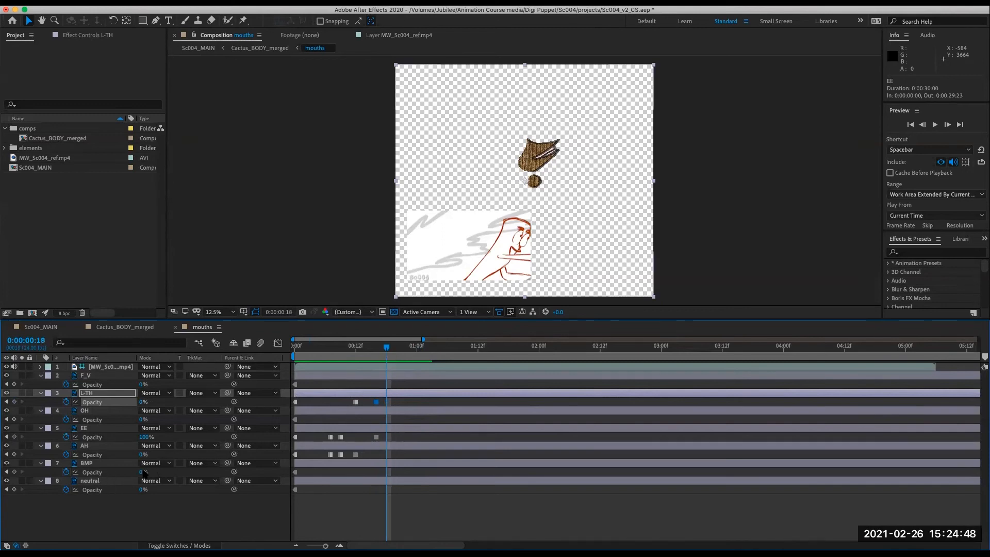
left_click(144, 437)
type("0")
key("Return")
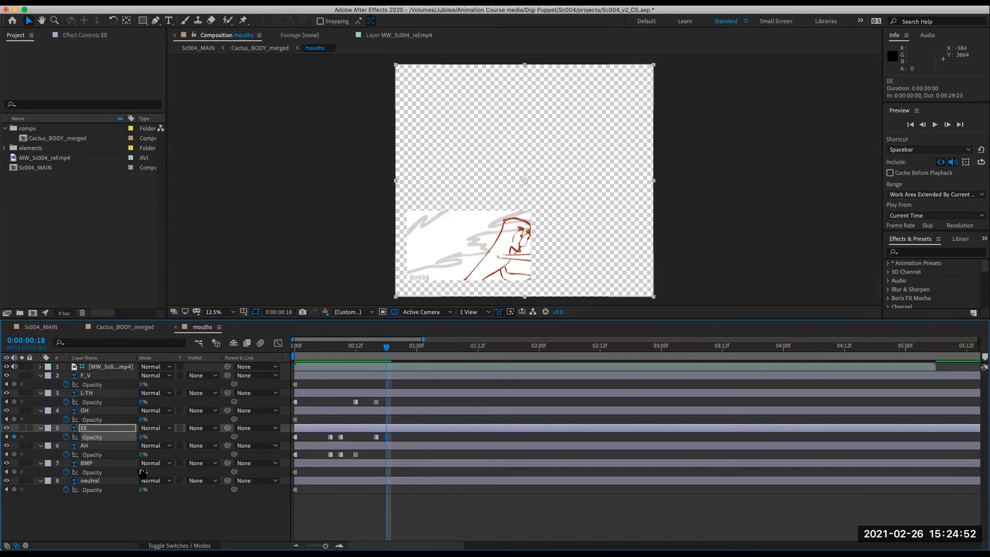
type("100")
key("Return")
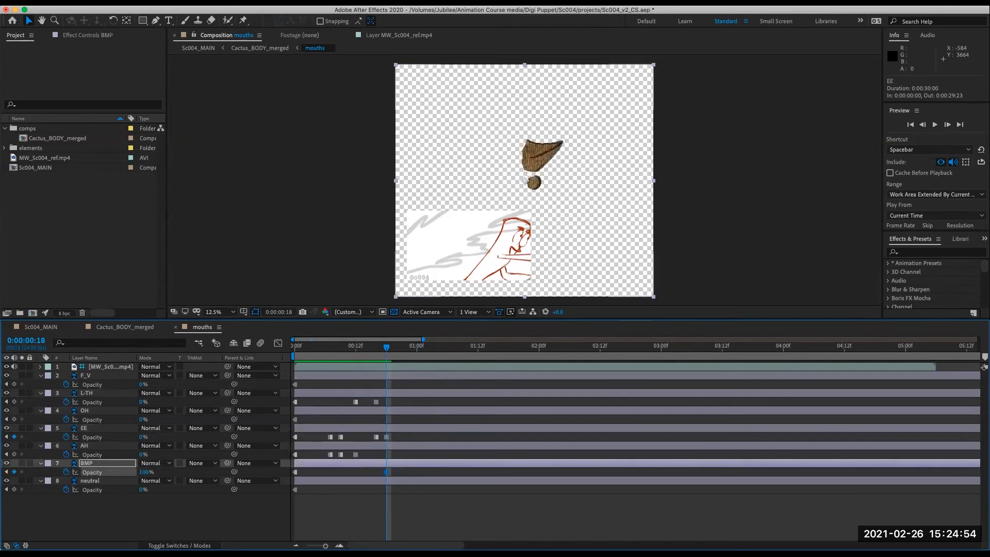
- At frame 20, set AH's opacity to 100% and BMP's opacity to 0%
mouse_move(387, 348)
left_mouse_down()
mouse_move(350, 360)
mouse_move(396, 363)
left_mouse_up()
left_click(141, 455)
key("Return")
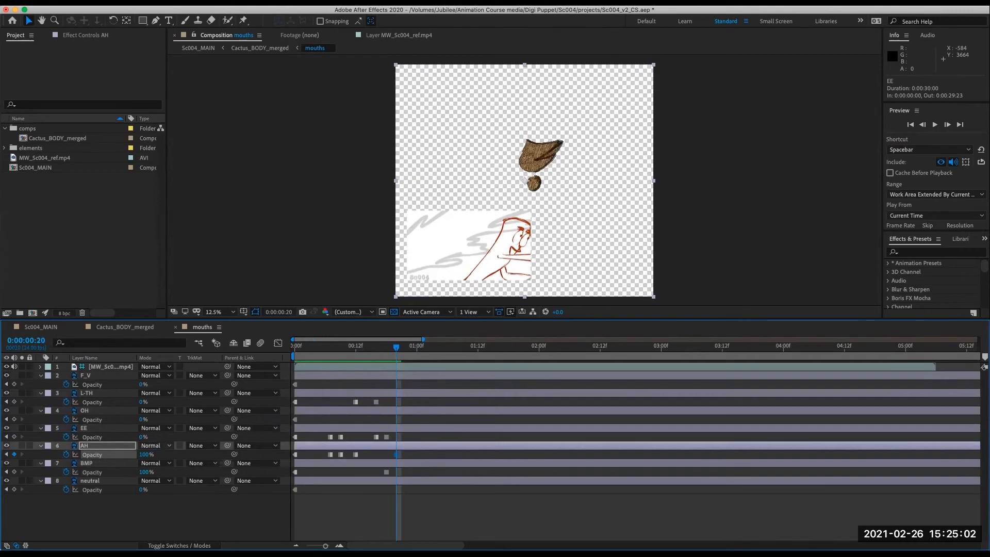
left_click(144, 471)
type("0")
key("Return")
- At frame 23, set the OH mouth's opacity to 10%
left_click_drag(397, 363, 415, 381)
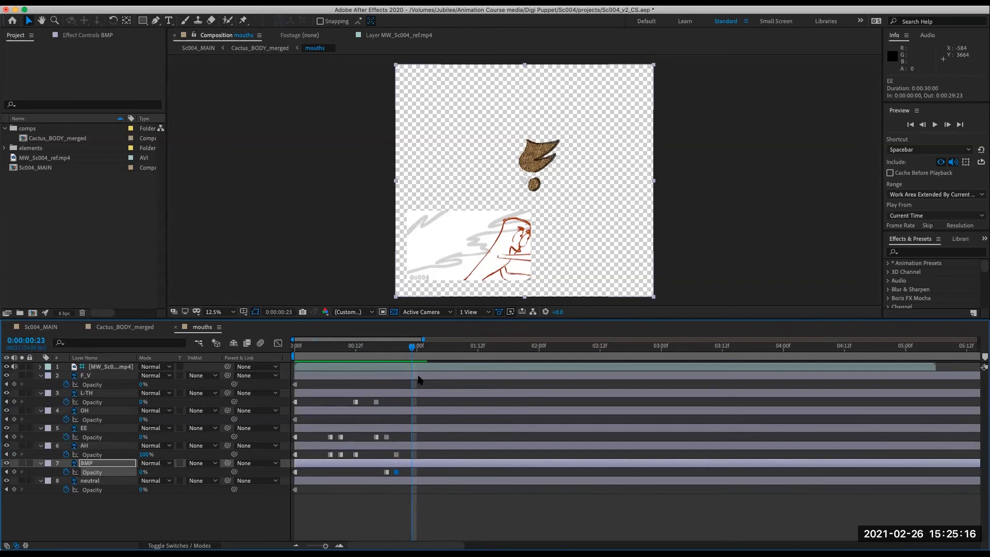
left_click(105, 411)
left_click(143, 419)
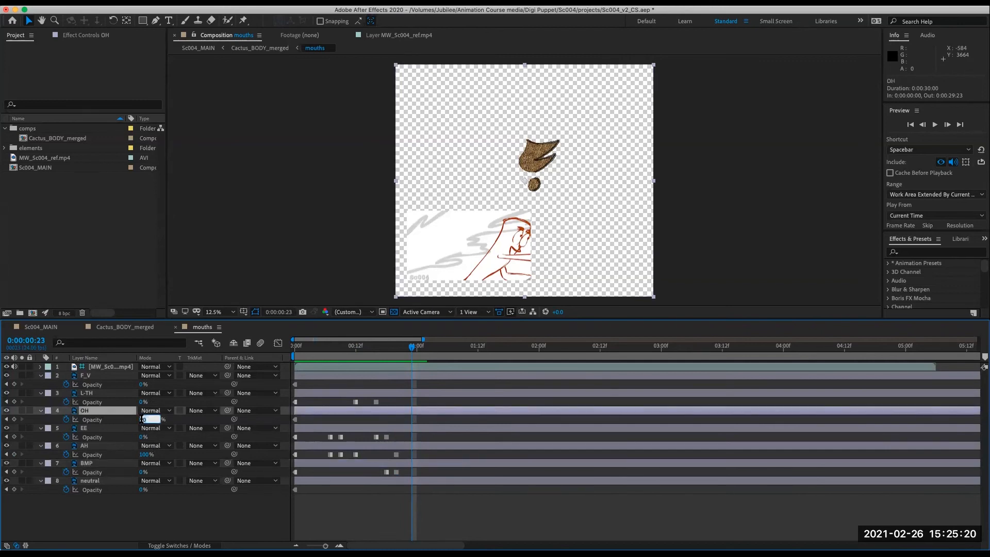
type("10")
key("Return")
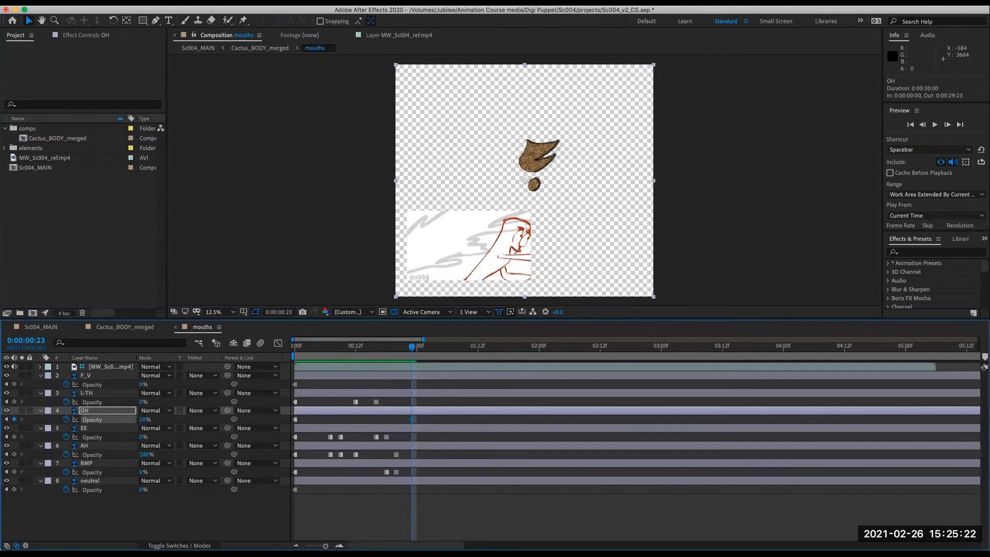
- At frame 23, set OH's opacity to 100% and AH's opacity to 0%
left_click(143, 420)
type("100")
key("Return")
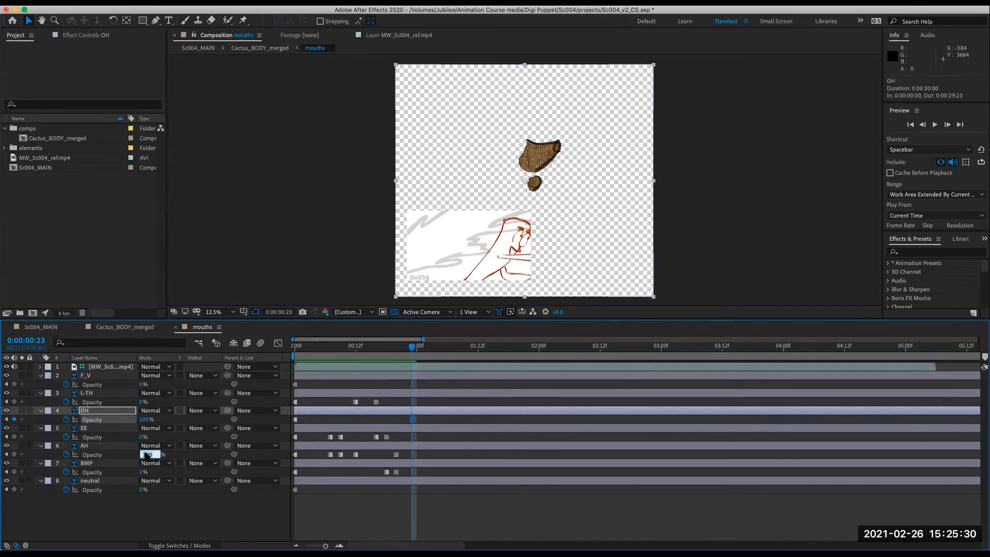
type("0")
key("Return")
- At 0:00:01:01, set OH's opacity to 0% and BMP's opacity to 100%
left_click_drag(414, 349, 423, 376)
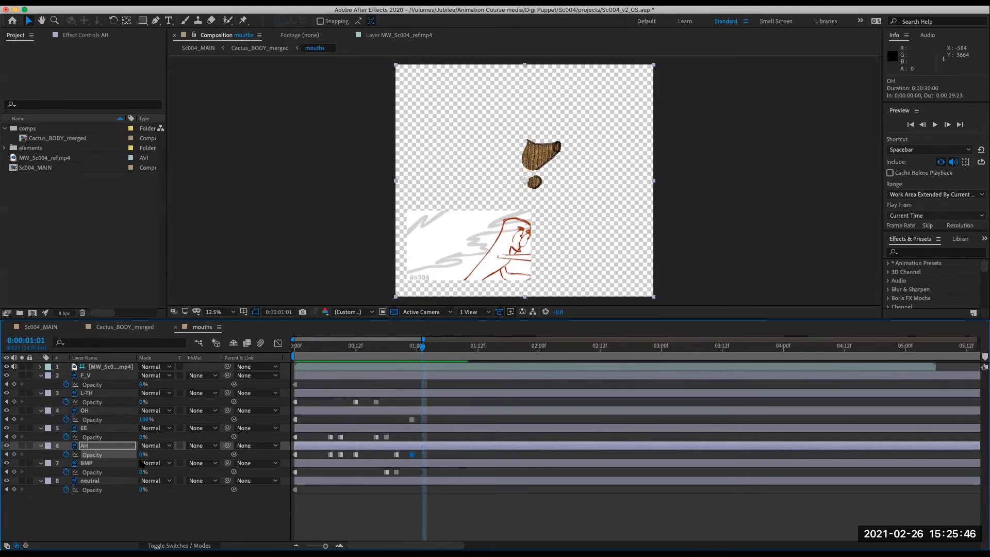
left_click(146, 420)
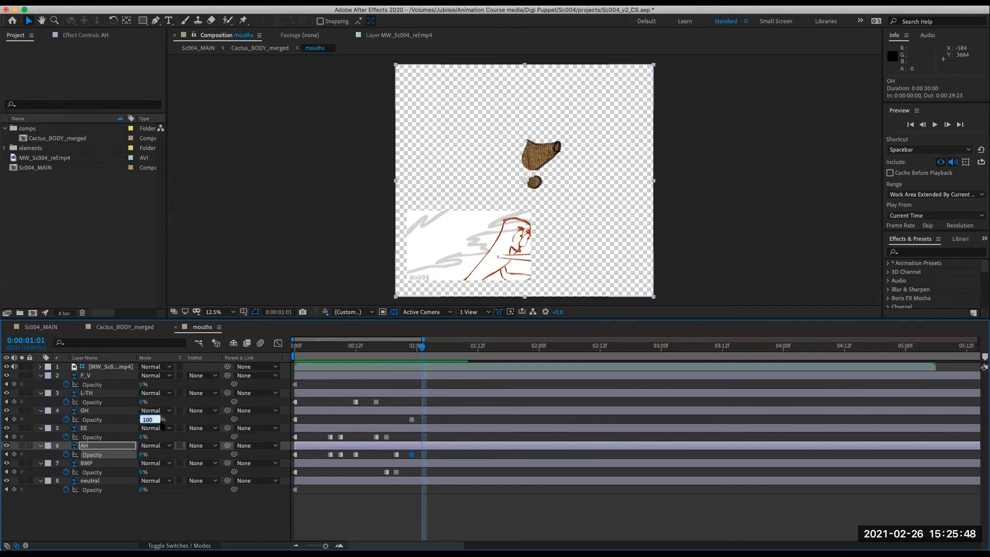
type("0")
key("Return")
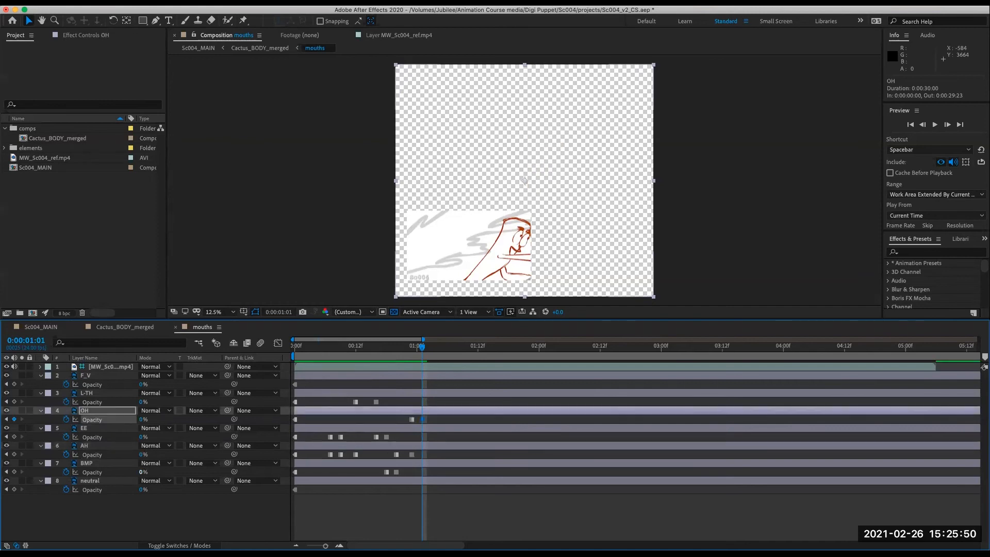
type("100")
key("Return")
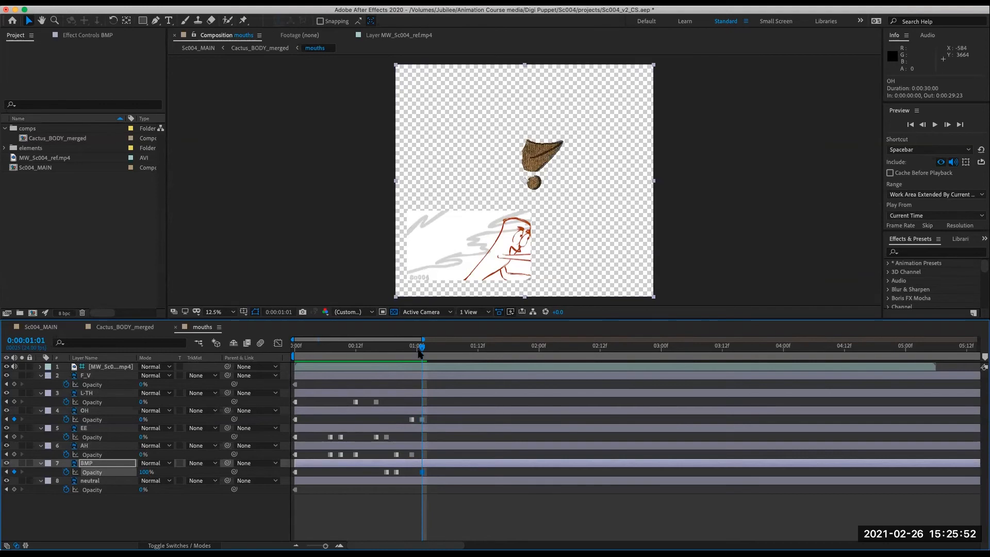
- At 0:00:01:03, set BMP's opacity to 0% and AH's opacity to 100%
left_click_drag(416, 351, 426, 379)
key("Page_Down")
left_click_drag(411, 378, 440, 388)
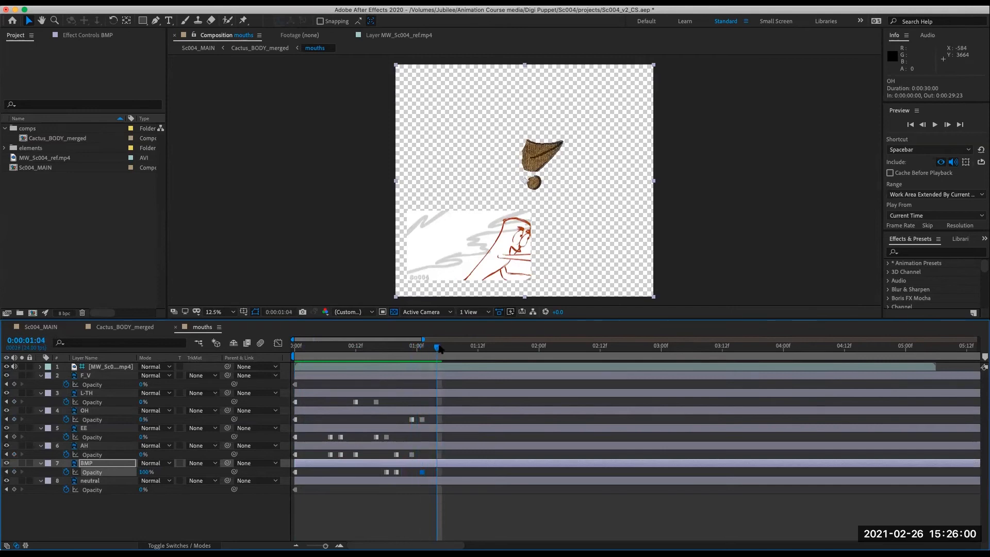
left_click_drag(436, 349, 433, 354)
left_click(145, 472)
type("0")
key("Return")
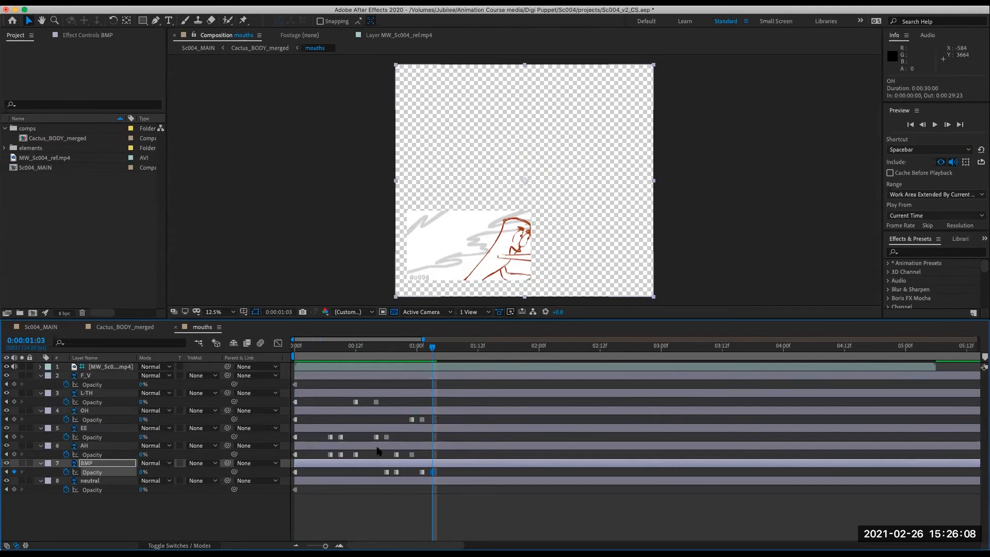
left_click(143, 454)
key("Return")
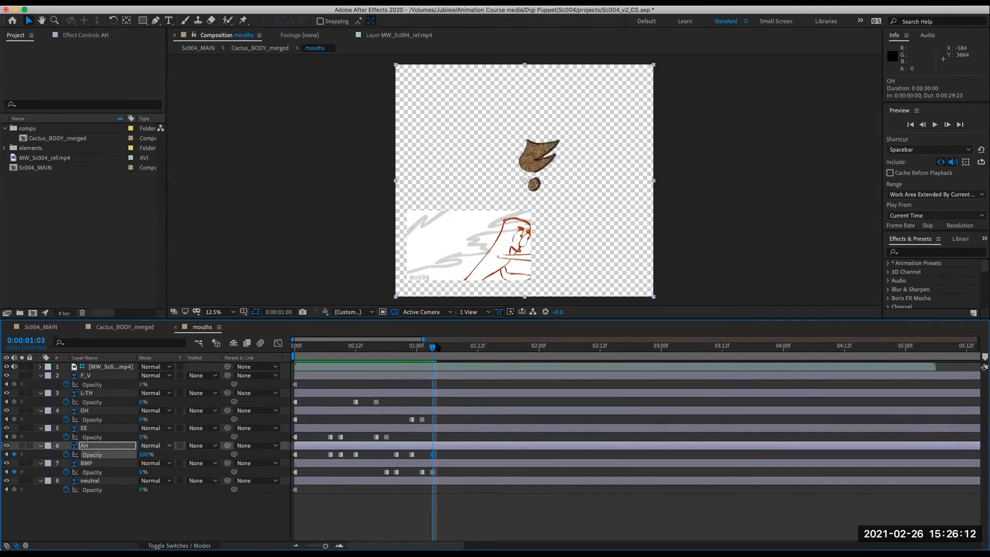
- At 0:00:01:06, set BMP's opacity to 100% and AH's opacity to 0%
left_click_drag(432, 351, 452, 374)
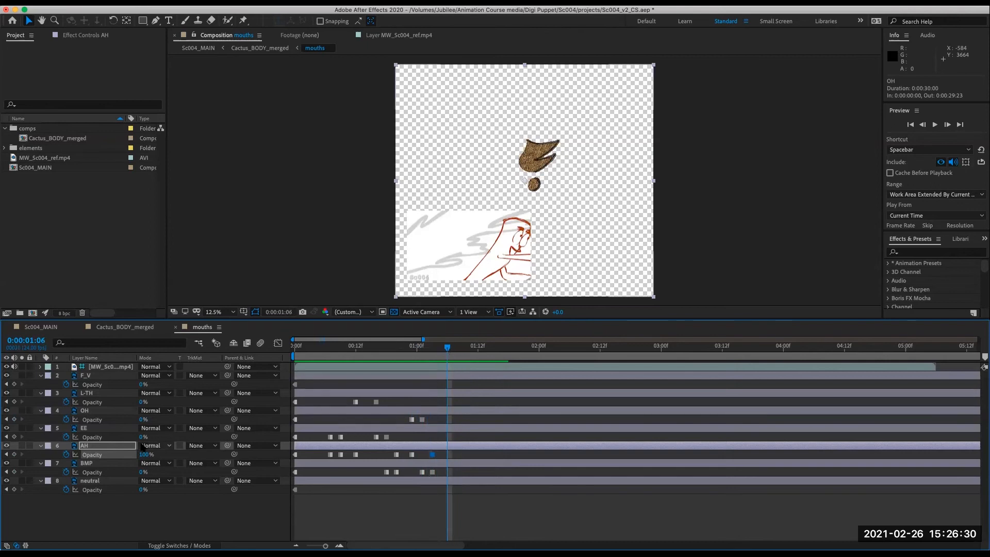
left_click(144, 472)
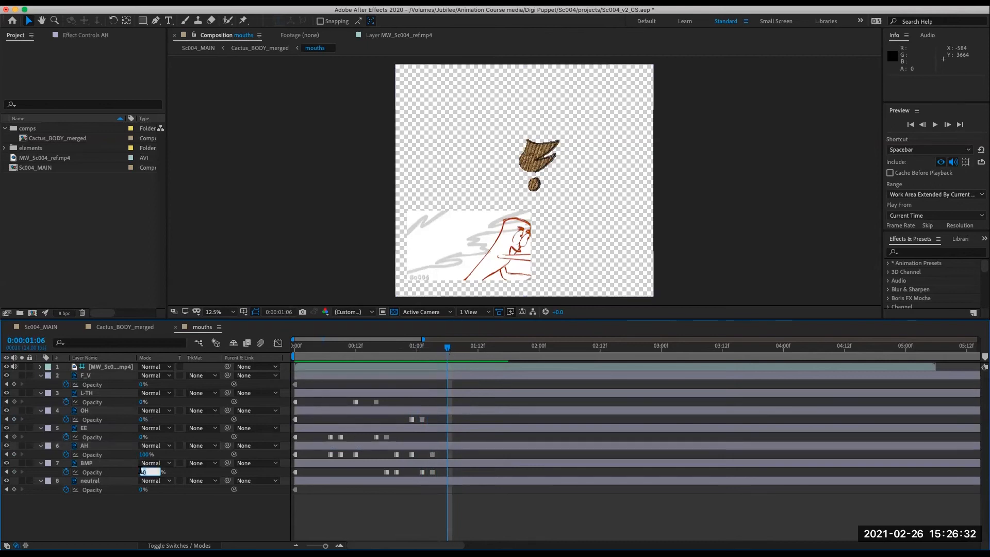
type("100")
key("Return")
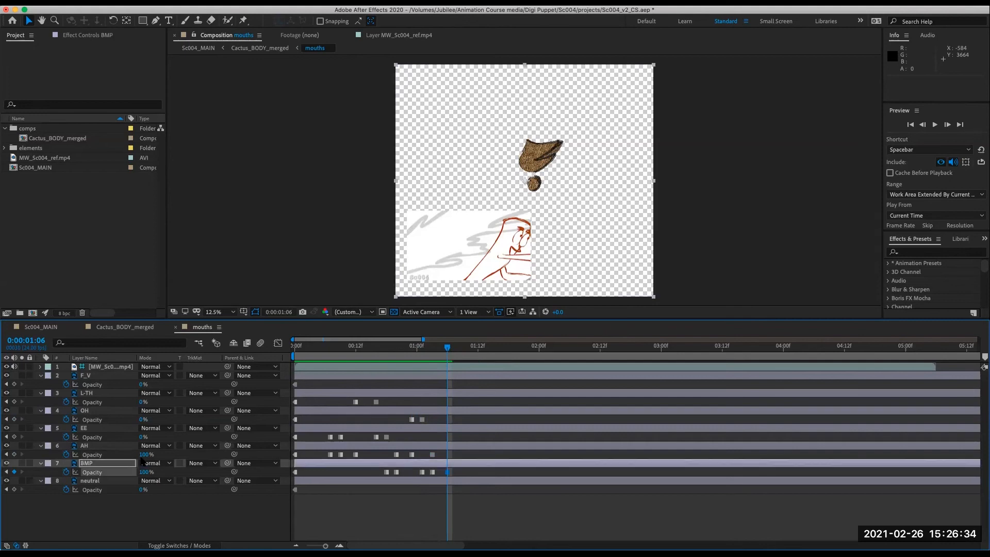
left_click(145, 454)
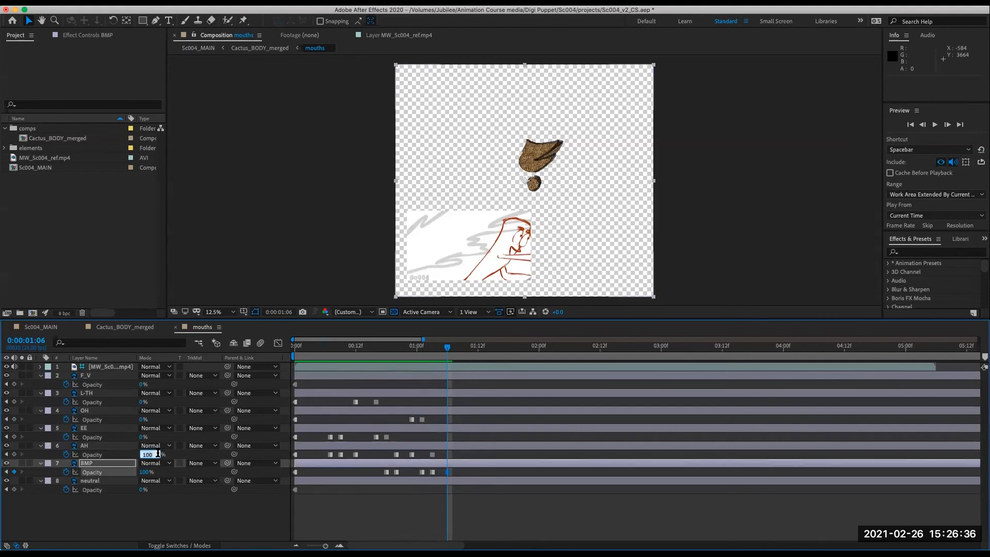
type("0")
key("Return")
- At 0:00:01:09, set L-TH's opacity to 100% and BMP's opacity to 0%
mouse_move(447, 375)
left_mouse_down()
mouse_move(364, 375)
mouse_move(462, 374)
left_mouse_up()
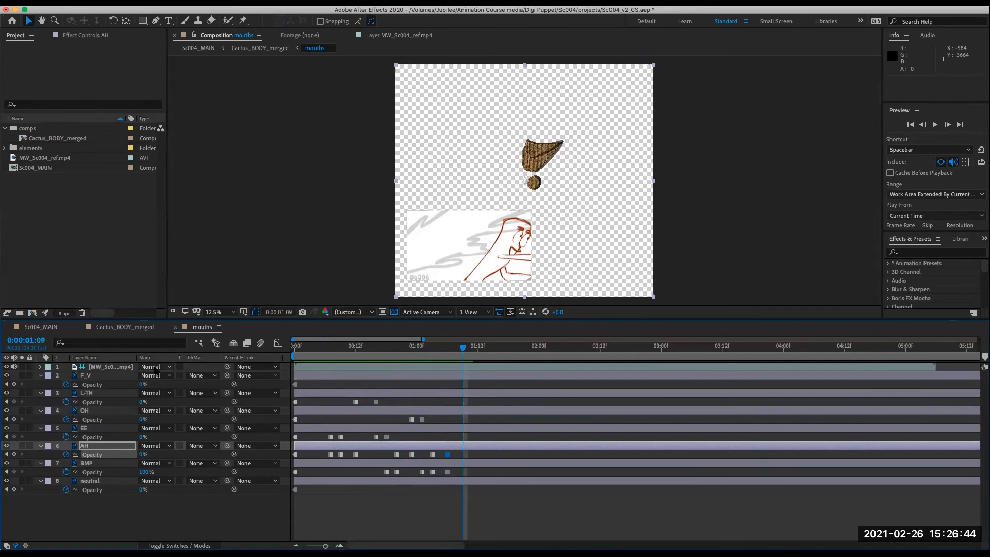
left_click(142, 402)
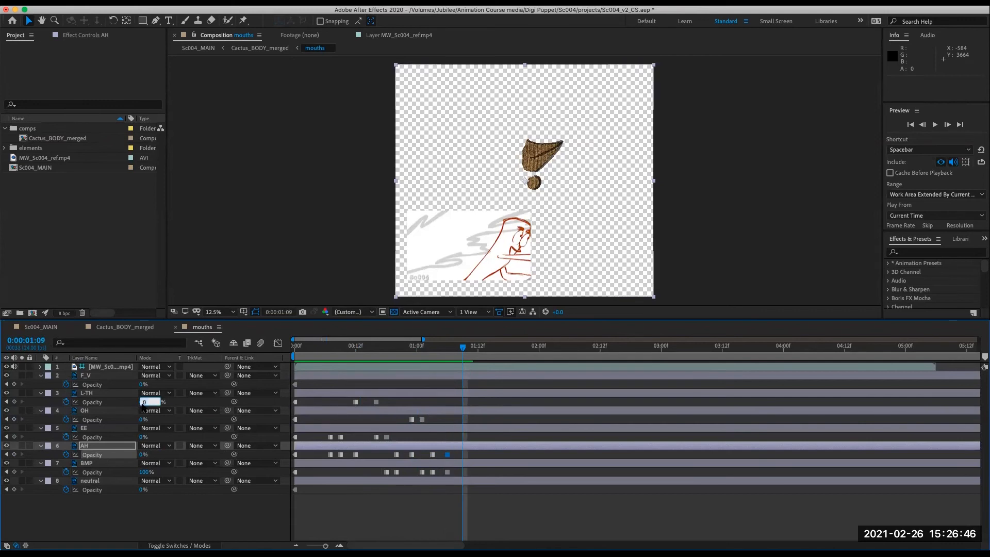
type("100")
key("Return")
left_click(143, 472)
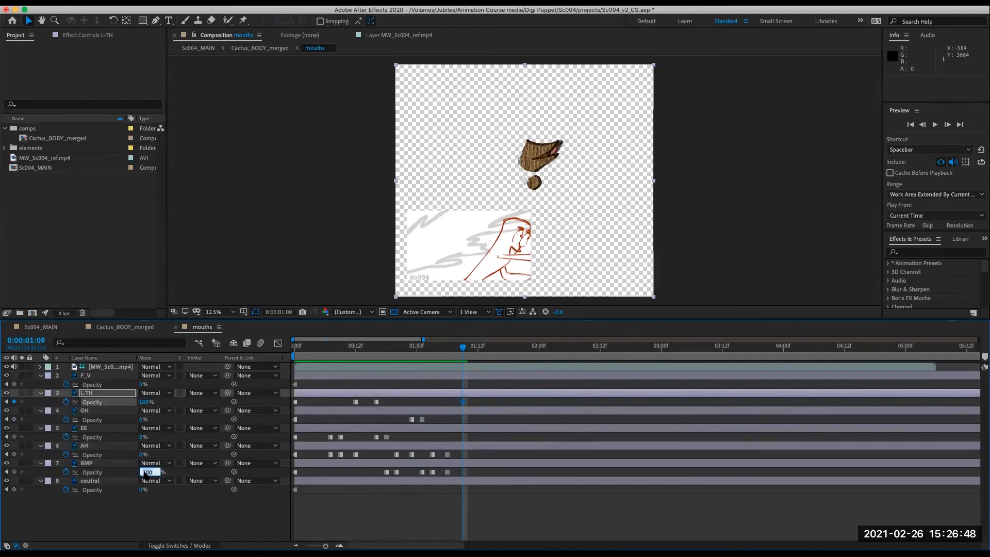
type("0")
key("Return")
- At 0:00:01:12, set BMP's opacity to 100% and L-TH's opacity to 0%
mouse_move(463, 349)
left_mouse_down()
mouse_move(438, 367)
mouse_move(490, 364)
mouse_move(438, 371)
mouse_move(474, 371)
mouse_move(442, 368)
mouse_move(471, 376)
mouse_move(484, 400)
left_mouse_up()
left_click(143, 471)
type("100")
key("Return")
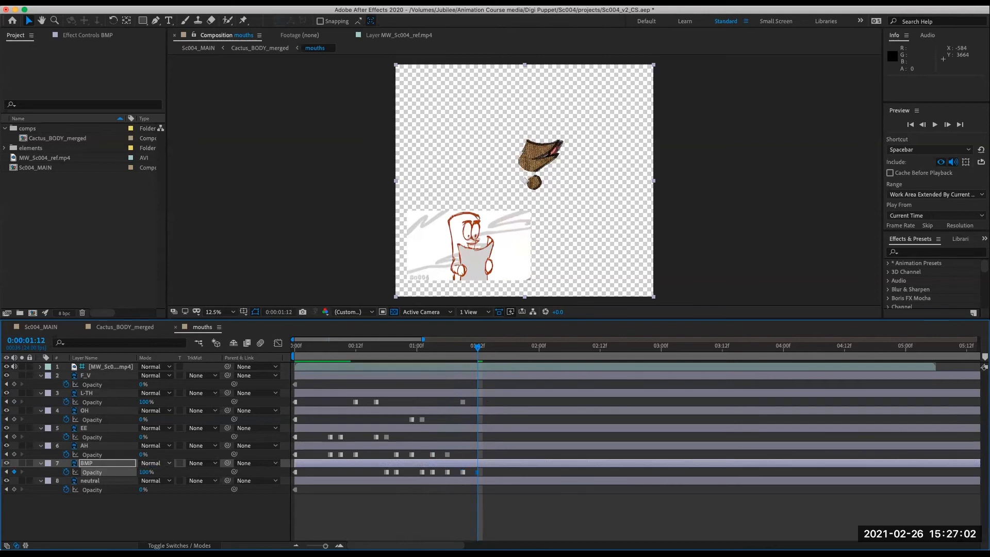
left_click(144, 402)
type("0")
key("Return")
- At 0:00:01:14, set AH's opacity to 100% and BMP's opacity to 0%
left_click_drag(478, 352, 487, 369)
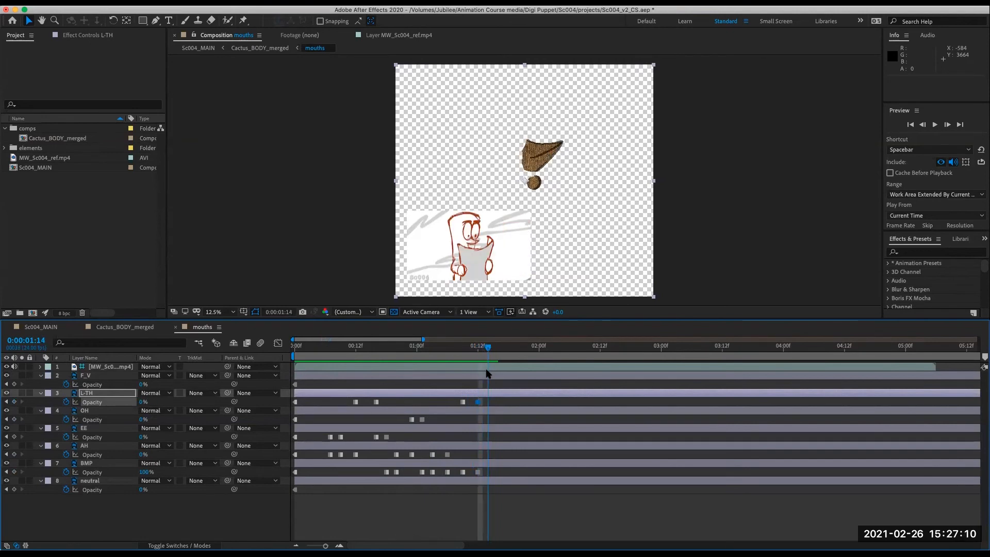
left_click(143, 455)
type("100")
key("Return")
left_click(146, 471)
type("0")
key("Return")
- At 0:00:01:17, set L-TH's opacity to 100% and AH's opacity to 0%
left_click_drag(488, 348, 501, 366)
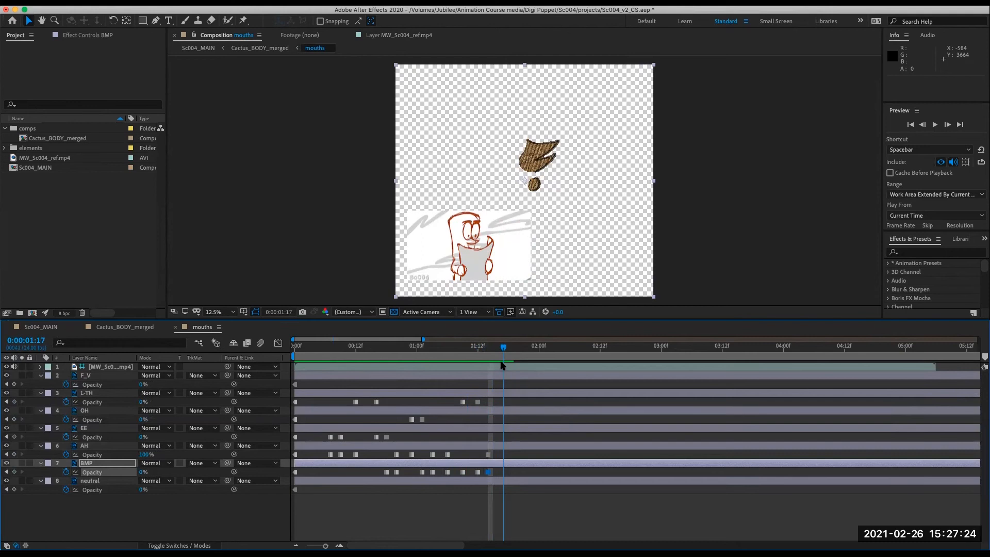
left_click(142, 401)
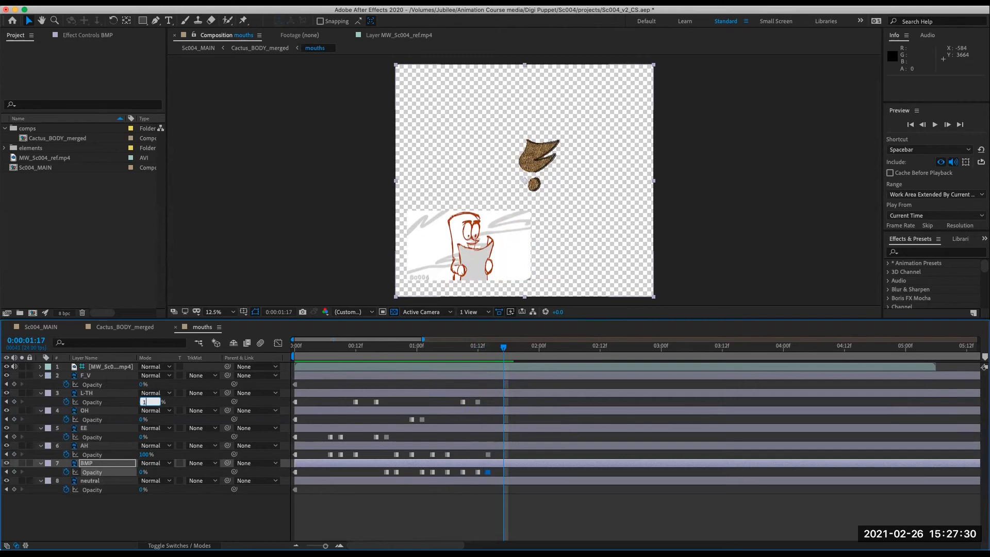
left_click(143, 472)
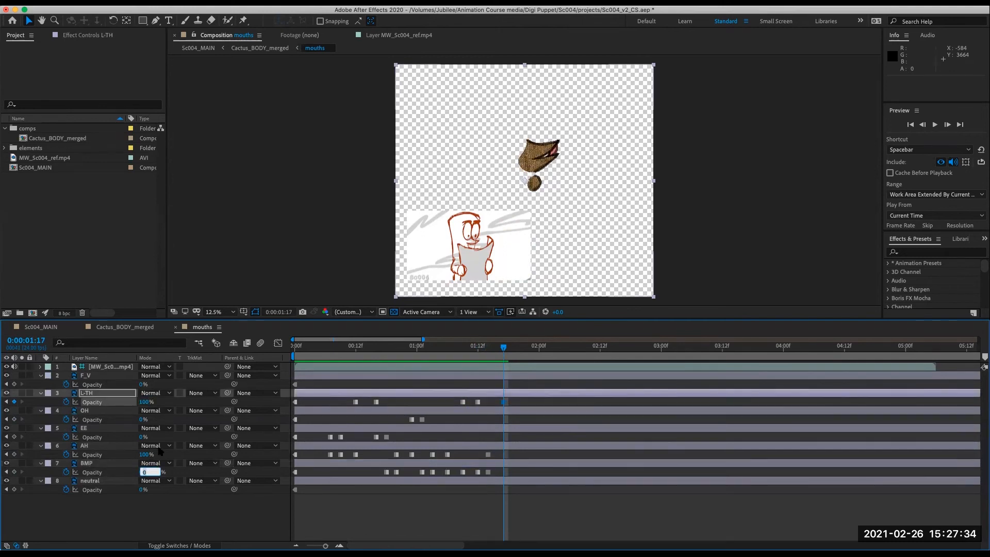
left_click(144, 454)
type("0")
key("Return")
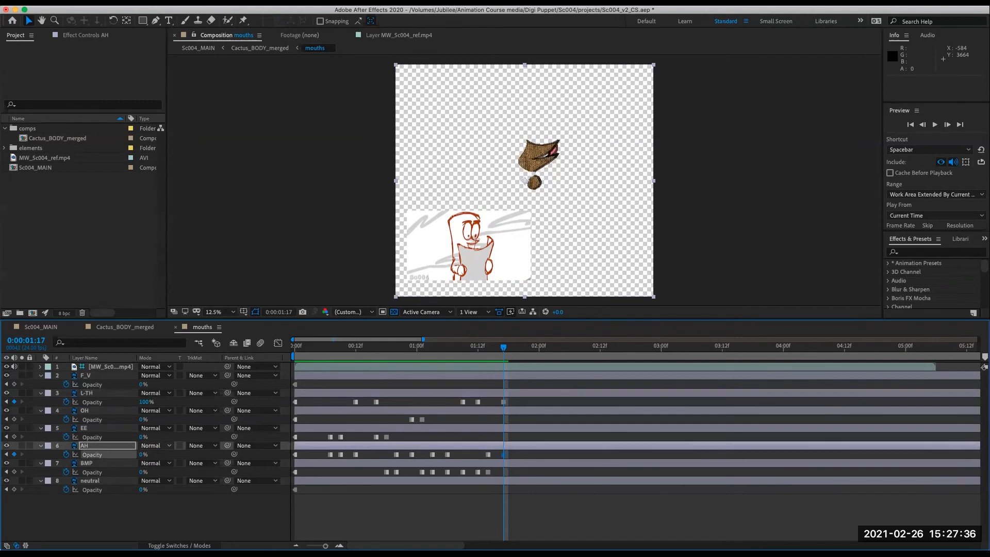
- At 0:00:01:19, set EE's opacity to 100% and L-TH's opacity to 0%
mouse_move(503, 349)
left_mouse_down()
mouse_move(452, 375)
mouse_move(515, 376)
mouse_move(496, 383)
mouse_move(510, 381)
mouse_move(519, 401)
left_mouse_up()
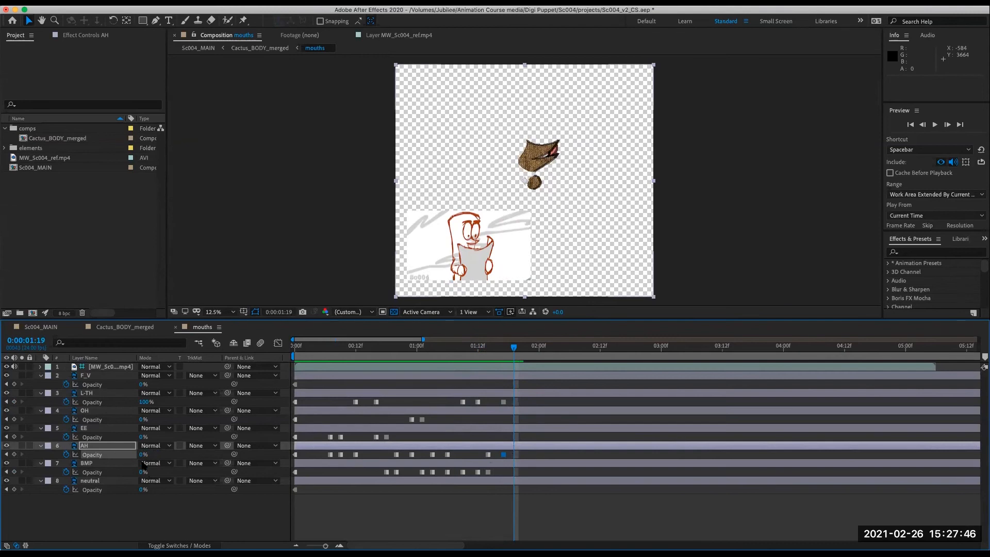
left_click(142, 436)
type("100")
key("Return")
left_click(143, 401)
type("0")
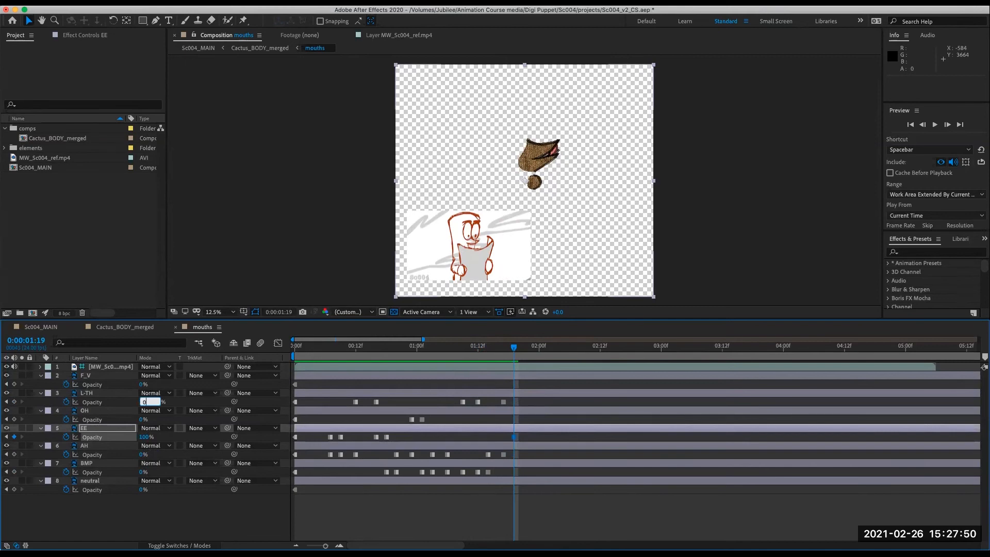
key("Return")
- At 0:00:01:22, set EE's opacity to 0% and AH's opacity to 100%
left_click_drag(514, 351, 528, 370)
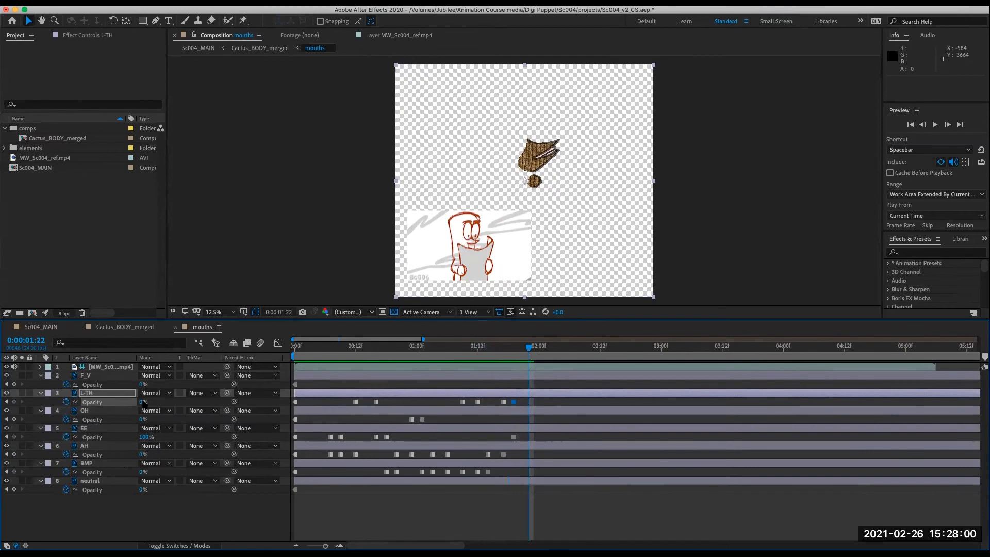
left_click(145, 437)
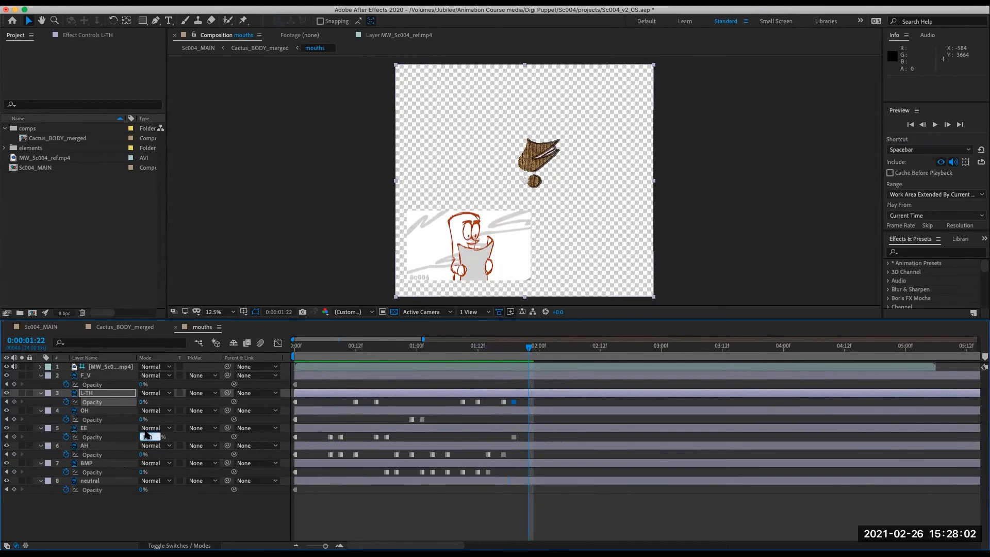
type("0")
key("Return")
left_click(143, 455)
type("100")
key("Return")
- At 0:00:02:01, set F_V's opacity to 100% and AH's opacity to 0%
left_click_drag(527, 350, 544, 372)
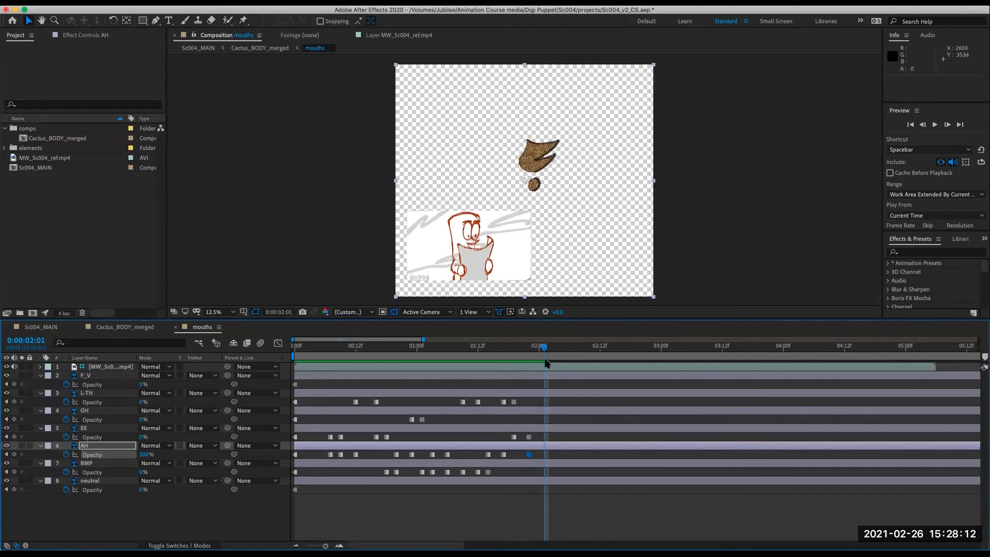
mouse_move(543, 348)
left_mouse_down()
mouse_move(513, 354)
mouse_move(542, 363)
left_mouse_up()
left_click(144, 385)
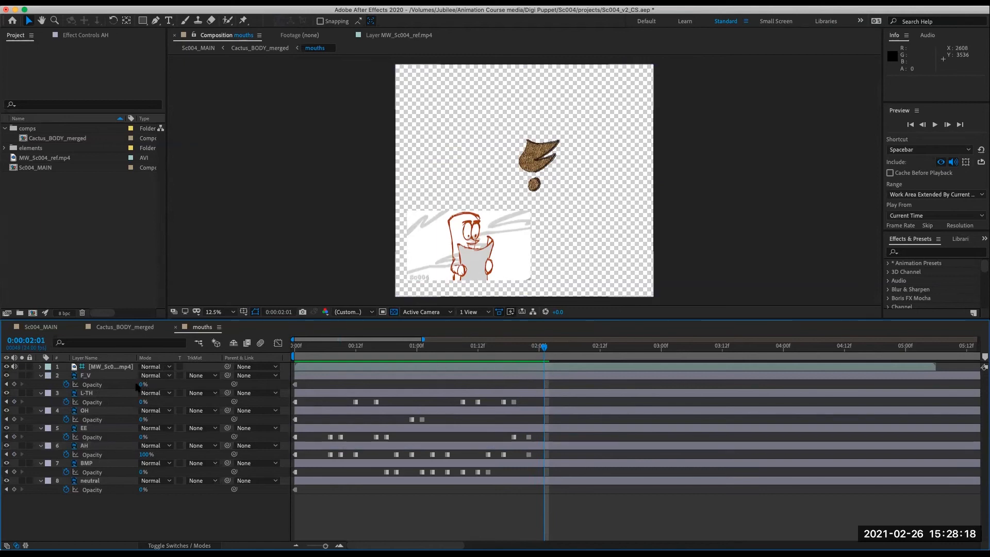
left_click(142, 384)
type("100")
key("Return")
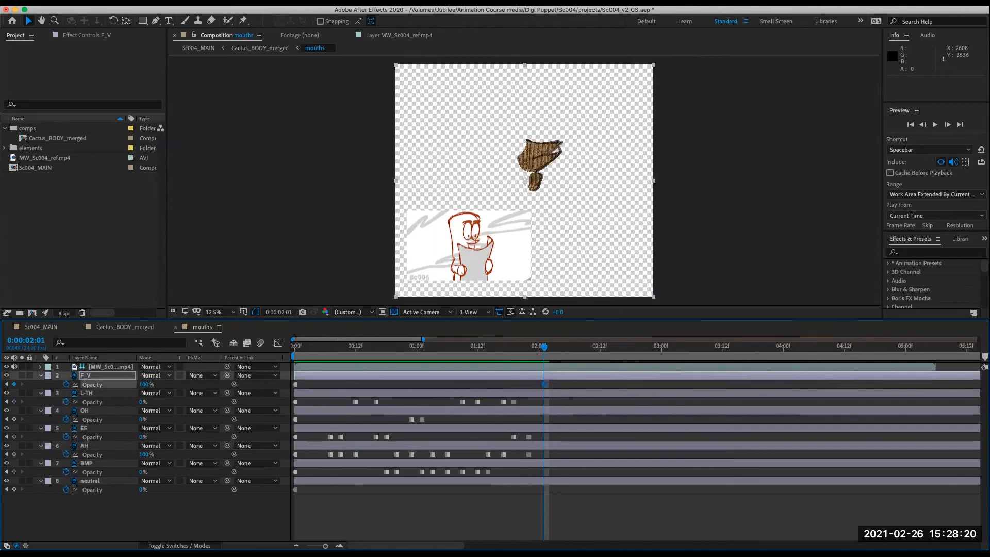
left_click(144, 454)
type("0")
key("Return")
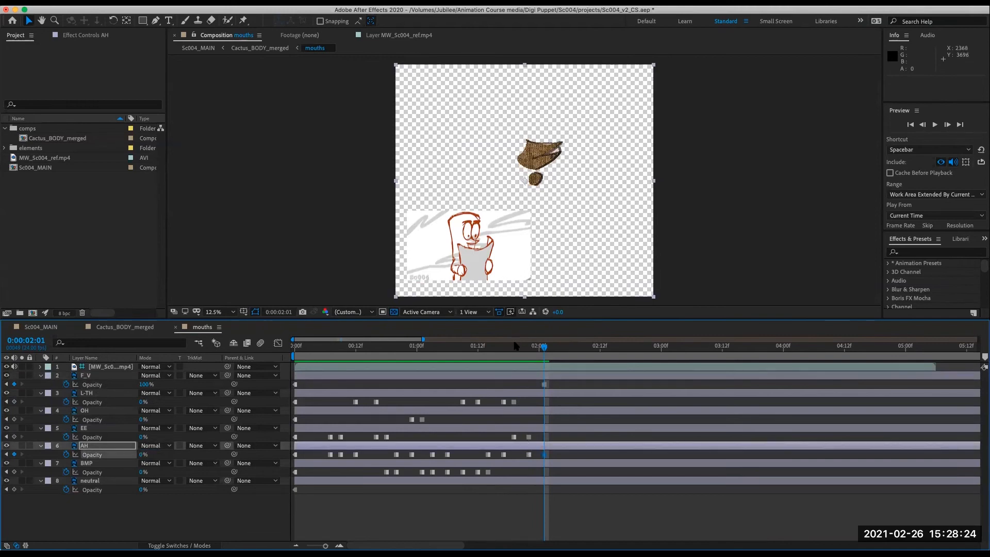
- At 0:00:02:04, set BMP's opacity to 100% and F_V's opacity to 0%
mouse_move(539, 352)
left_mouse_down()
mouse_move(550, 355)
mouse_move(474, 353)
mouse_move(541, 356)
mouse_move(560, 361)
mouse_move(548, 375)
mouse_move(603, 386)
mouse_move(696, 382)
mouse_move(486, 415)
mouse_move(593, 404)
mouse_move(504, 408)
mouse_move(516, 356)
mouse_move(560, 360)
left_mouse_up()
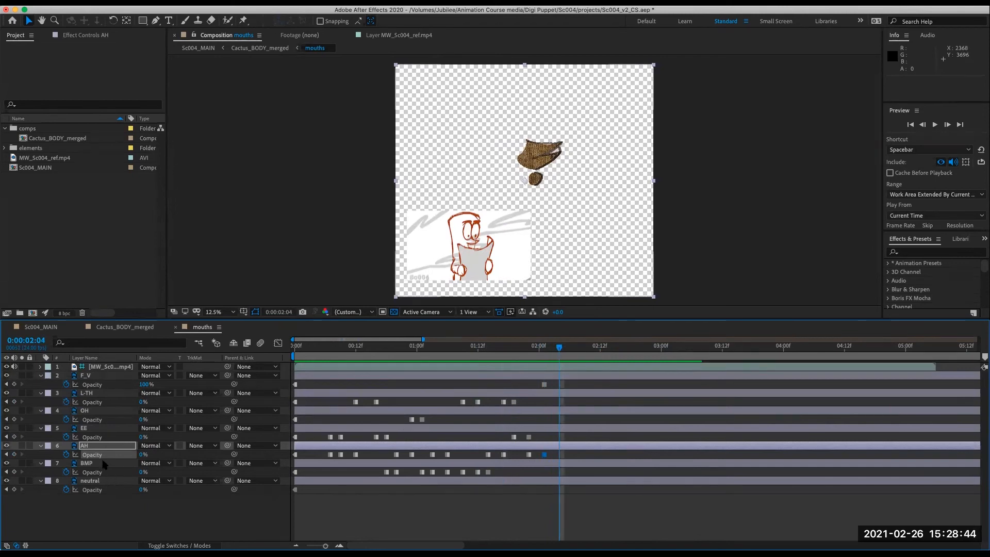
left_click(140, 472)
type("100")
key("Return")
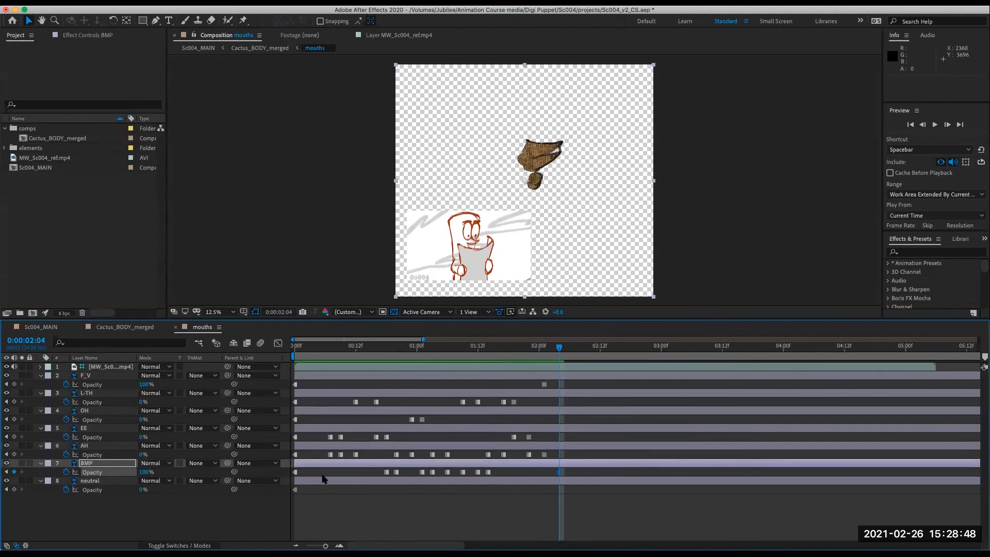
left_click(147, 384)
type("0")
key("Return")
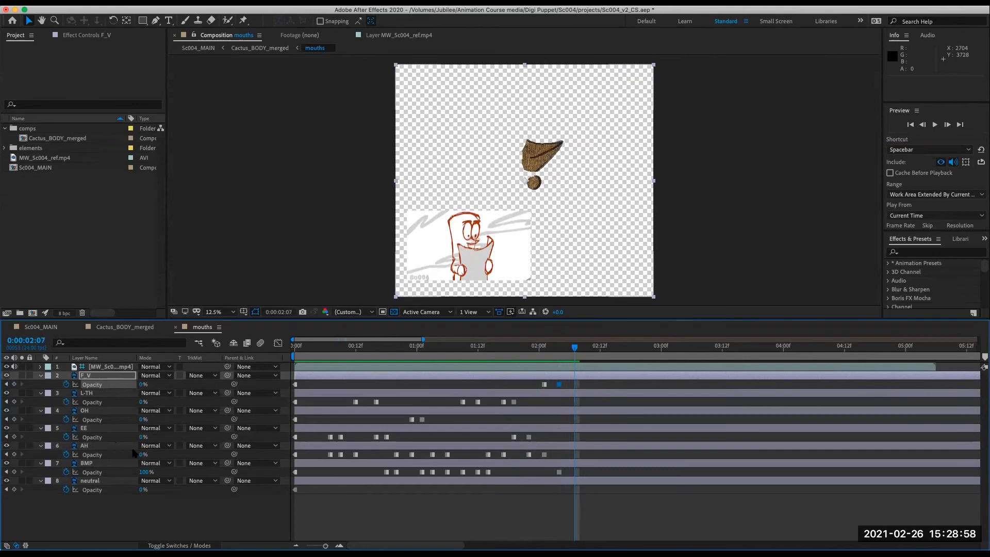
- At 0:00:02:07, set EE's opacity to 100% and BMP's opacity to 0%
left_click(143, 437)
type("100")
key("Return")
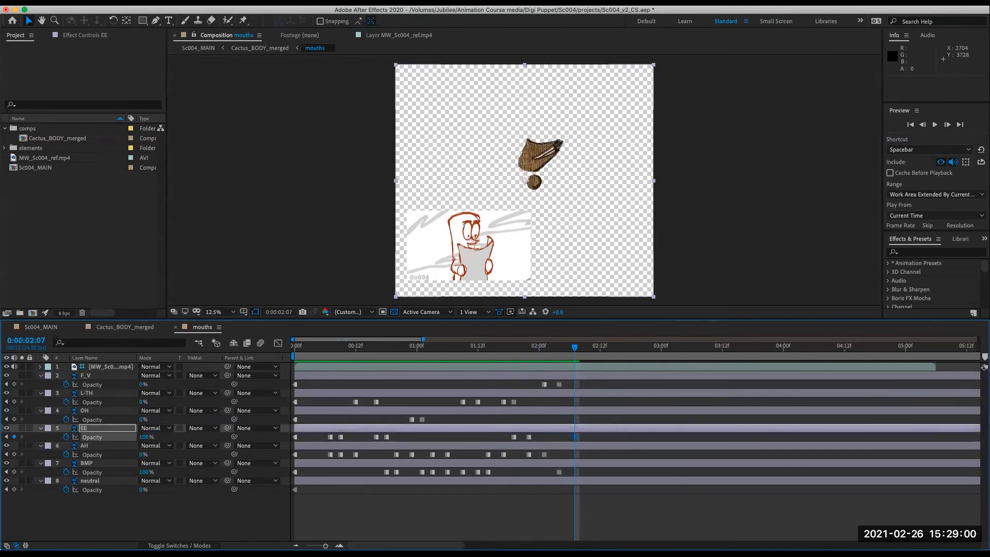
left_click(146, 472)
type("0")
key("Return")
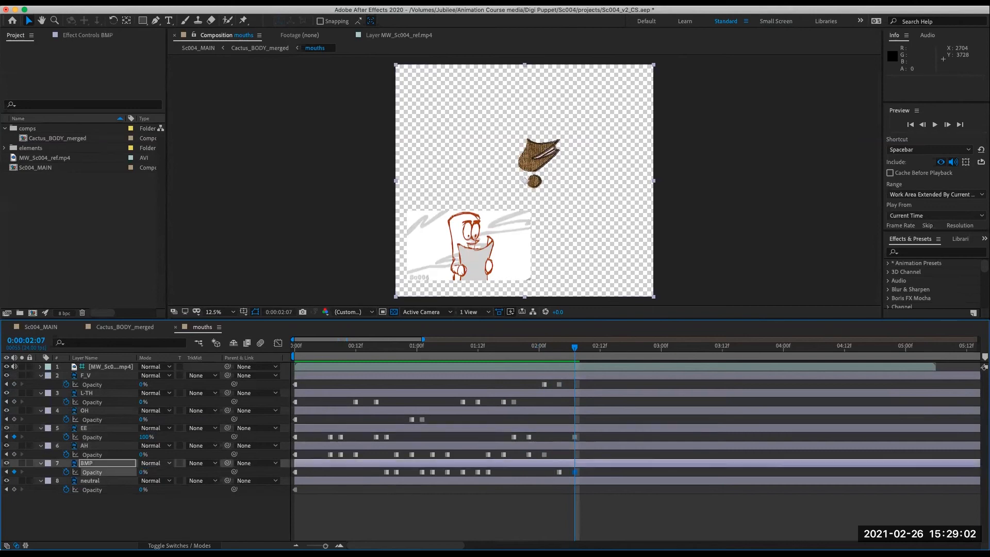
- At 0:00:02:10, set EE's opacity to 0% and AH's opacity to 100%
left_click_drag(577, 351, 579, 386)
mouse_move(580, 353)
left_mouse_down()
mouse_move(561, 367)
mouse_move(591, 367)
left_mouse_up()
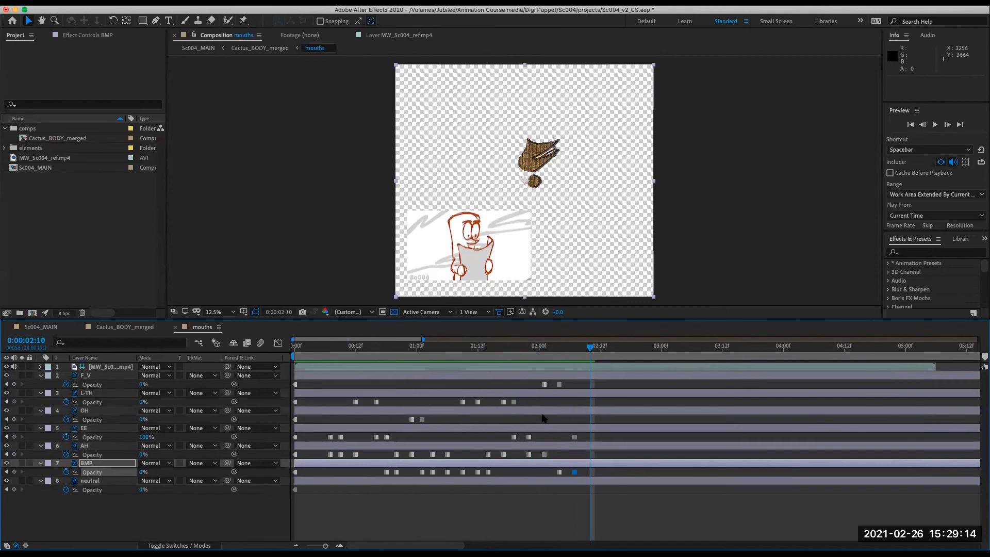
left_click(145, 438)
type("0")
key("Return")
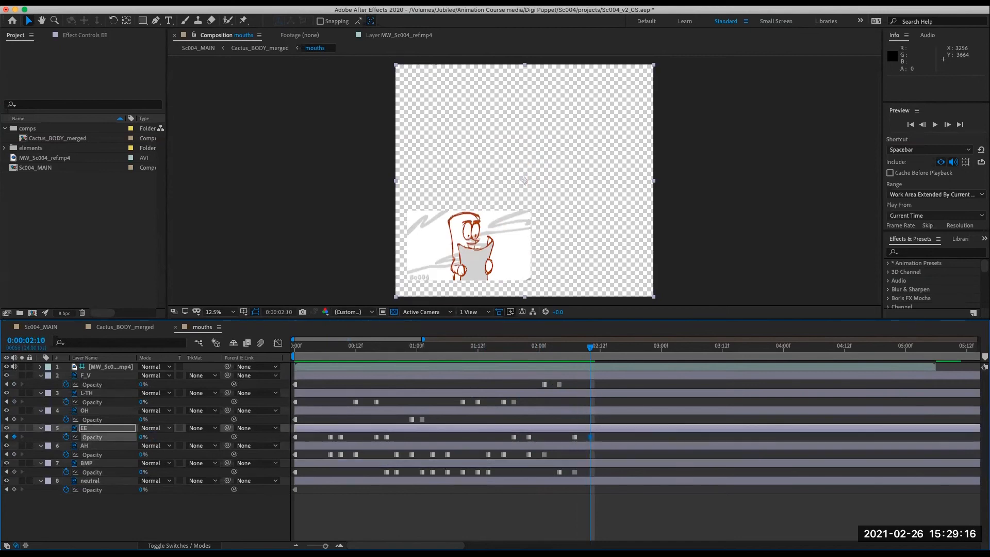
left_click(142, 454)
key("Return")
- At 0:00:02:13, set EE's opacity to 100% and AH's opacity to 0%
left_click_drag(590, 350, 606, 395)
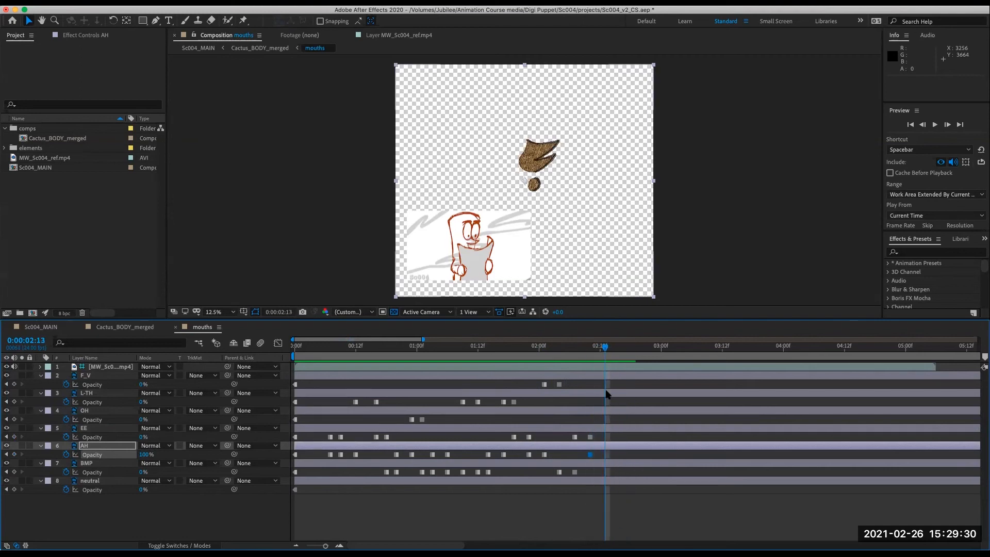
left_click(143, 436)
type("100")
key("Return")
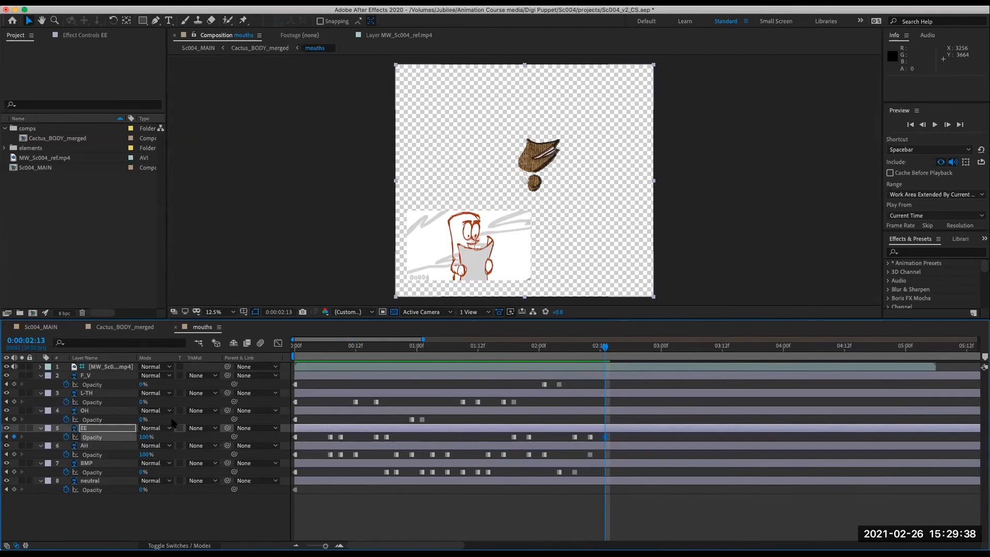
left_click(144, 454)
type("0")
key("Return")
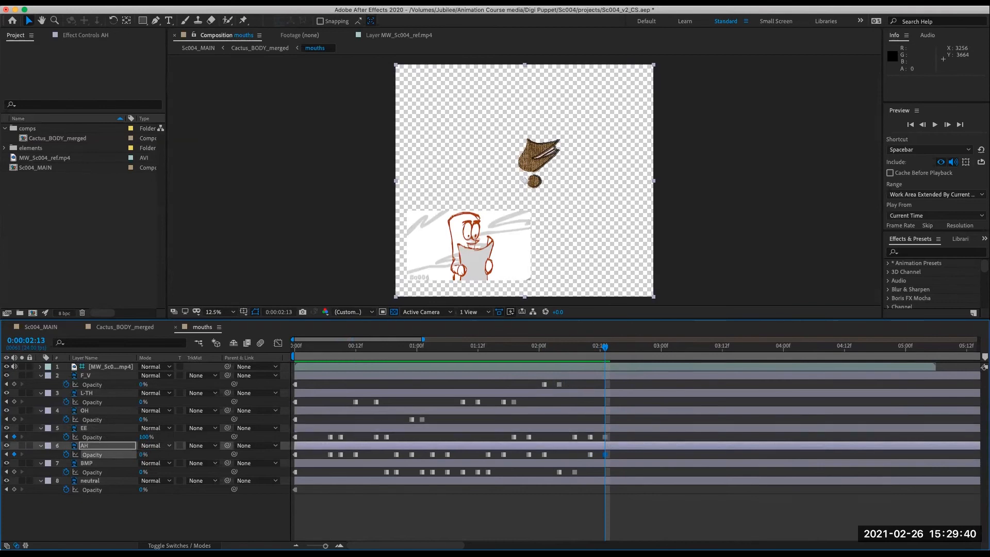
- At 0:00:02:15, set AH's opacity to 100% and EE's opacity to 0%
mouse_move(605, 351)
left_mouse_down()
mouse_move(570, 367)
mouse_move(625, 366)
mouse_move(590, 378)
mouse_move(622, 380)
left_mouse_up()
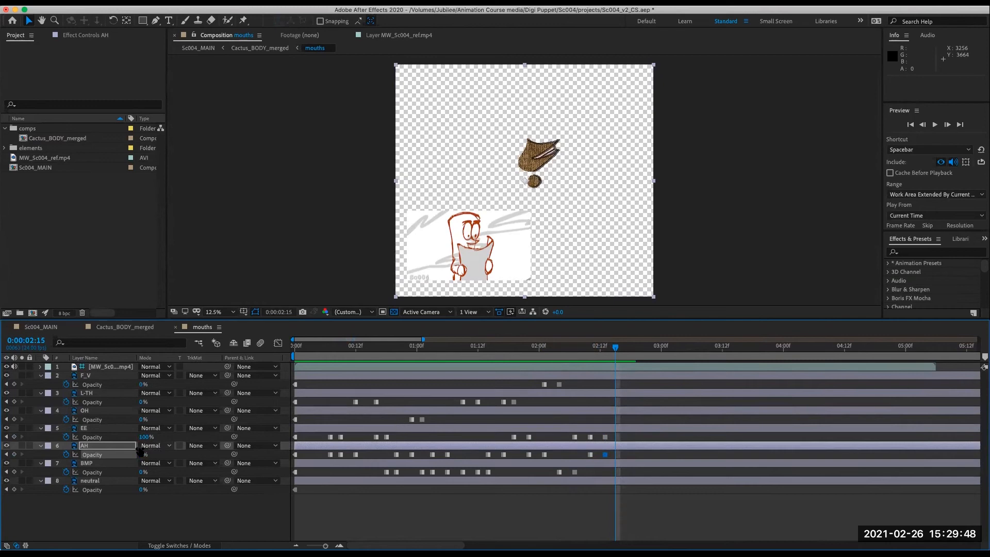
left_click(144, 454)
type("100")
left_click(145, 437)
type("0")
key("Return")
- At 0:00:02:18, set EE's opacity to 100% and AH's opacity to 0%
left_click_drag(615, 348, 631, 363)
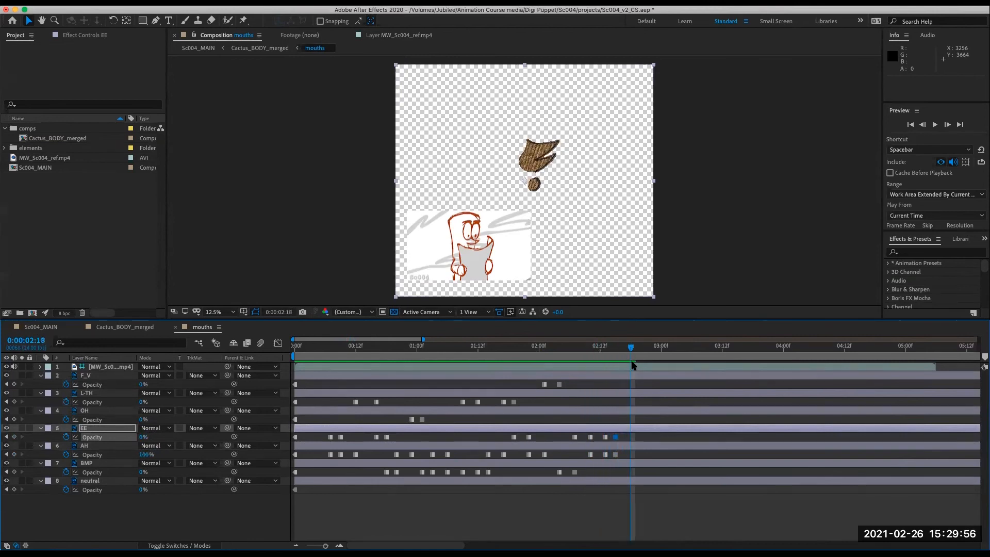
left_click(142, 436)
type("100")
key("Return")
left_click(147, 452)
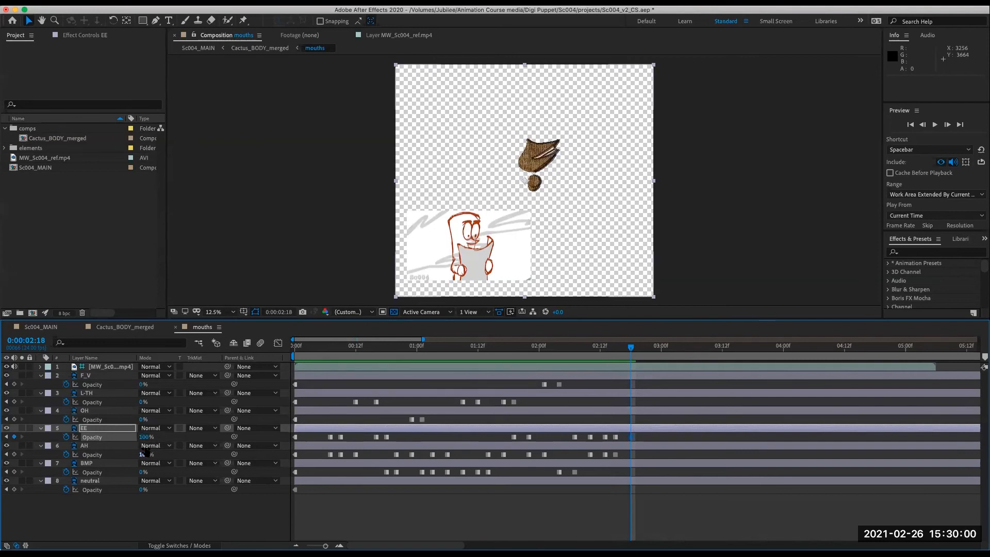
type("0")
key("Return")
- At 0:00:02:21, set BMP's opacity to 100% and EE's opacity to 0%
mouse_move(628, 350)
left_mouse_down()
mouse_move(562, 351)
mouse_move(602, 353)
mouse_move(626, 371)
mouse_move(664, 367)
mouse_move(637, 369)
mouse_move(646, 369)
left_mouse_up()
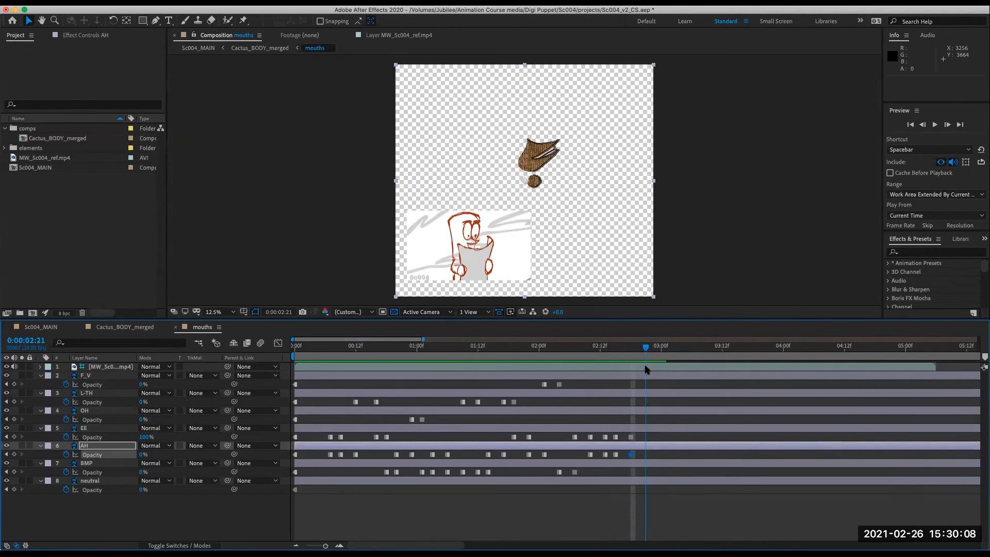
left_click(143, 472)
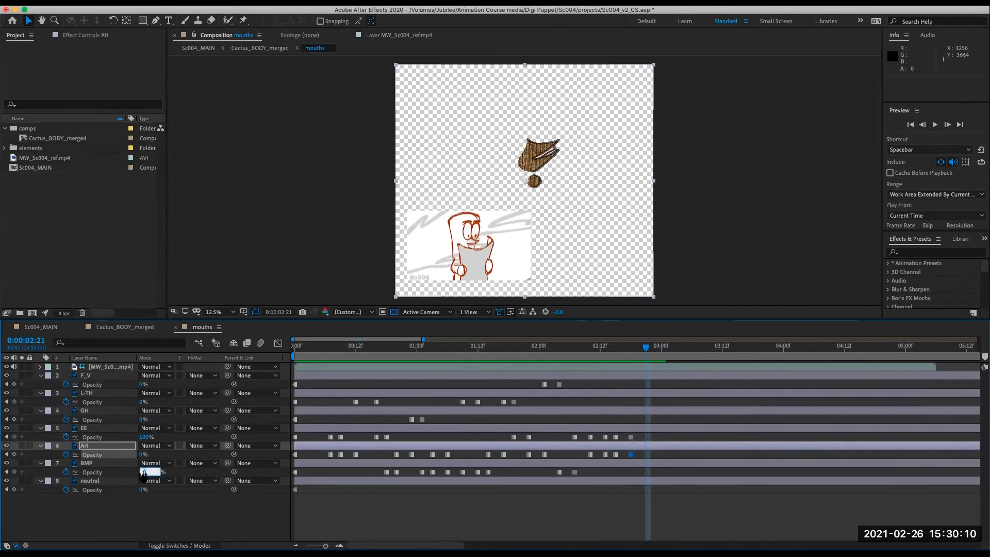
type("100")
key("Return")
left_click(144, 437)
type("0")
key("Return")
- Shift the new EE and BMP opacity keyframes one frame earlier to 0:00:02:20
left_click_drag(646, 350, 657, 379)
left_click(645, 472)
left_click_drag(646, 437, 642, 438)
- At 0:00:02:22, set BMP's opacity to 0% and AH's opacity to 100%
mouse_move(650, 351)
left_mouse_down()
mouse_move(625, 356)
mouse_move(650, 360)
left_mouse_up()
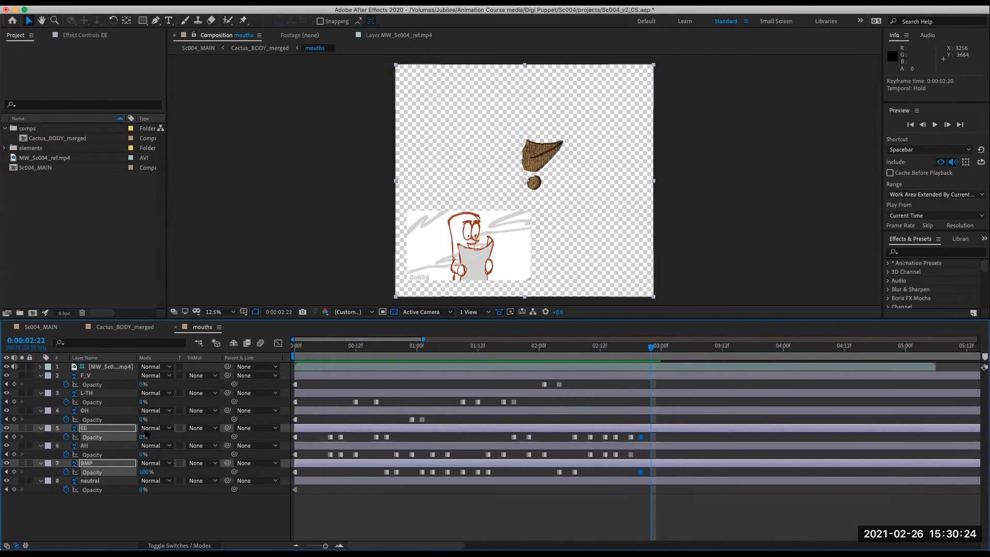
left_click(159, 508)
left_click(144, 473)
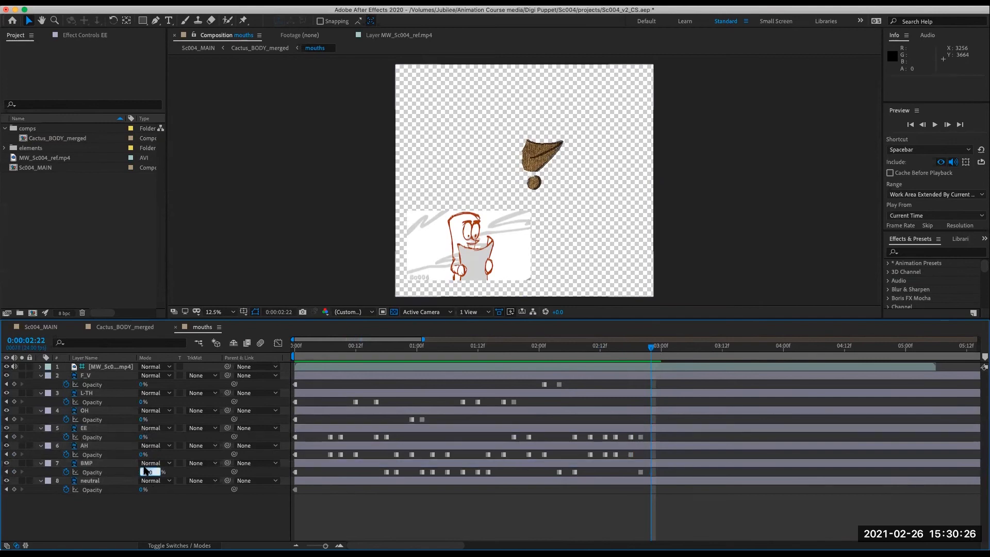
type("0")
key("Return")
left_click(142, 454)
type("100")
key("Return")
- At 0:00:03:02, set L-TH's opacity to 100% and AH's opacity to 0%
mouse_move(651, 351)
left_mouse_down()
mouse_move(614, 353)
mouse_move(676, 368)
mouse_move(651, 376)
mouse_move(674, 369)
left_mouse_up()
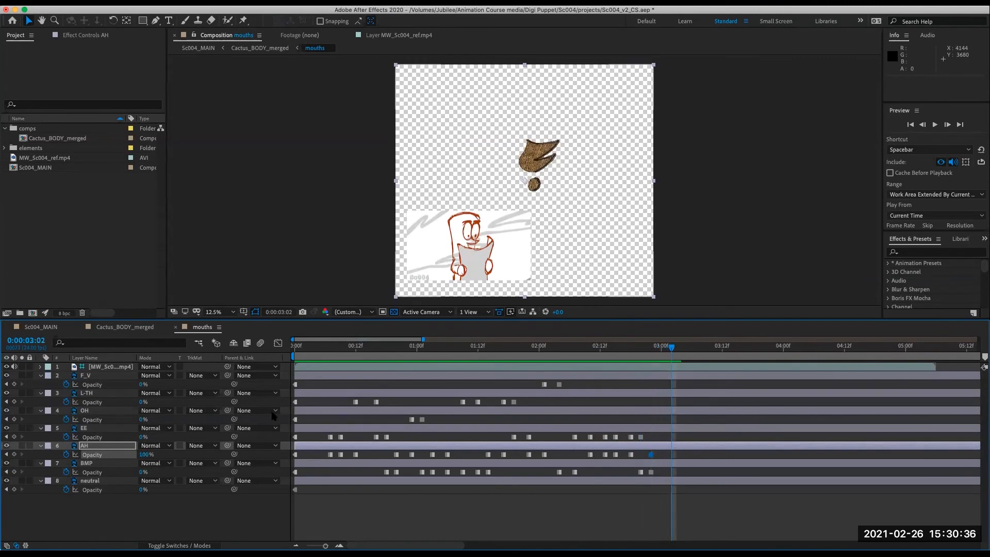
left_click(143, 402)
type("100")
key("Return")
left_click(144, 455)
type("0")
key("Return")
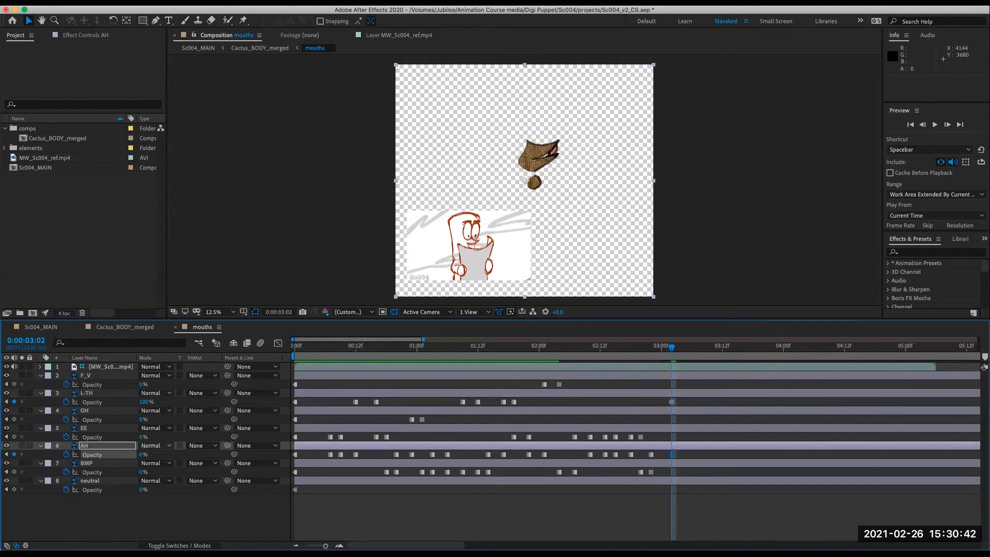
- At 0:00:03:05, set BMP's opacity to 100% and L-TH's opacity to 0%
mouse_move(673, 348)
left_mouse_down()
mouse_move(640, 357)
mouse_move(689, 357)
left_mouse_up()
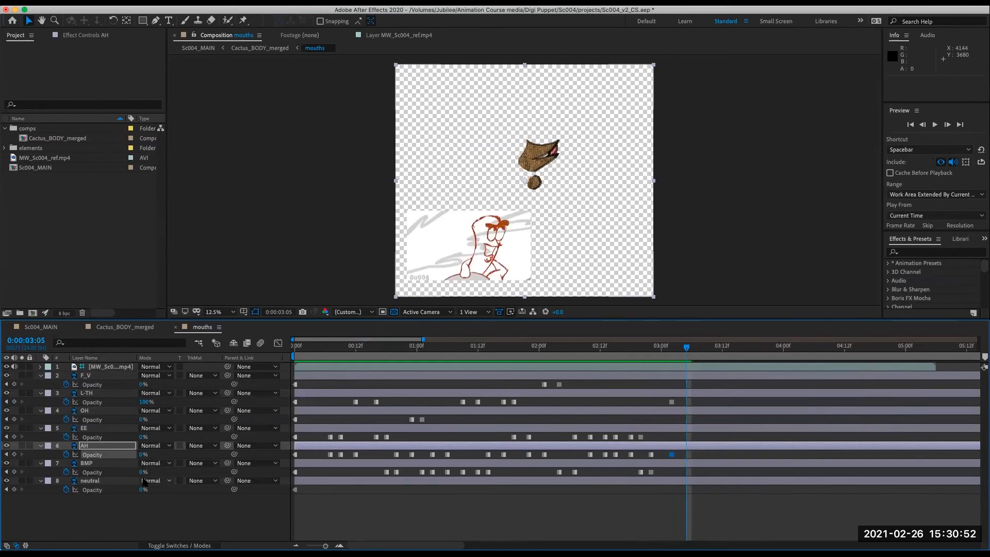
left_click(142, 472)
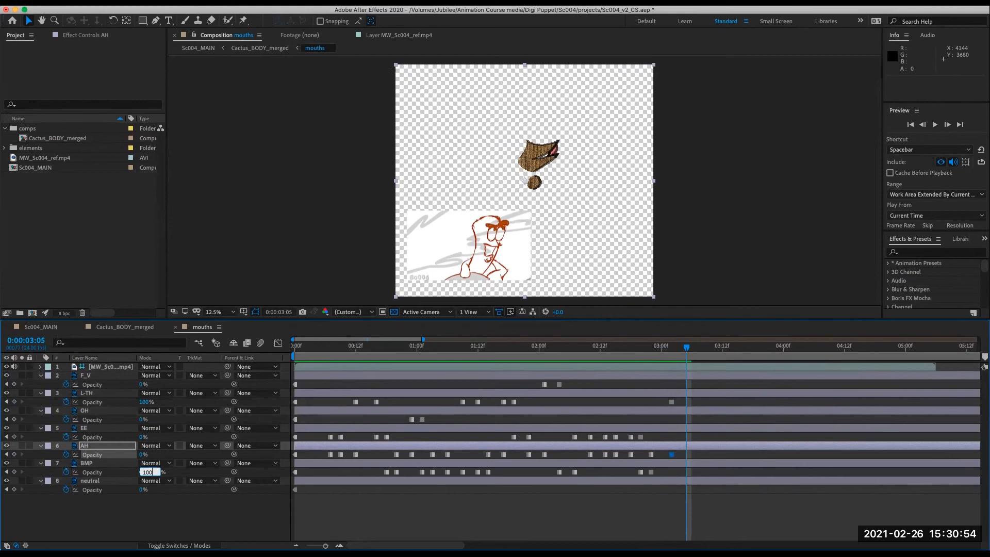
type("100")
key("Return")
left_click(145, 402)
type("0")
key("Return")
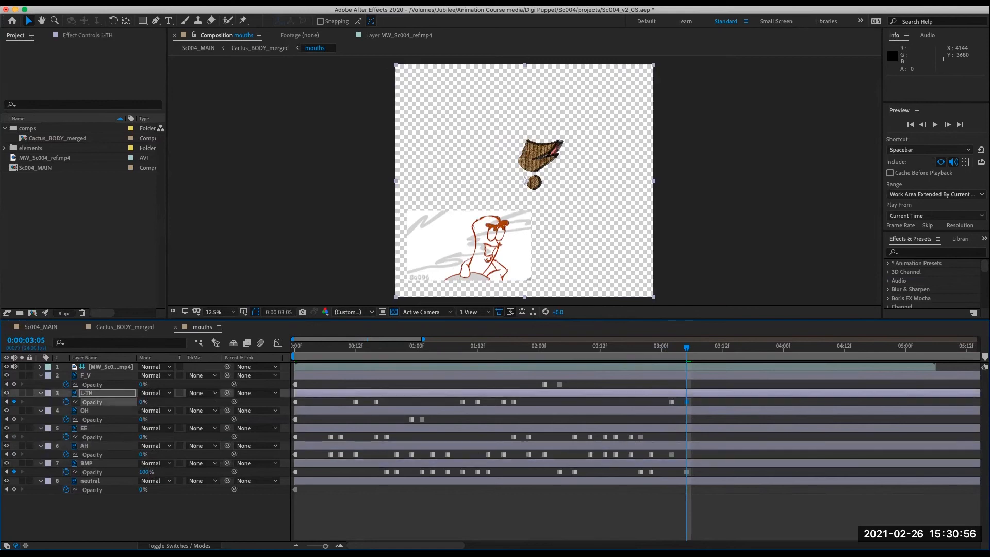
- At 0:00:03:07, set BMP's opacity to 0% and neutral's opacity to 100%
left_click_drag(687, 352, 697, 352)
left_click(145, 472)
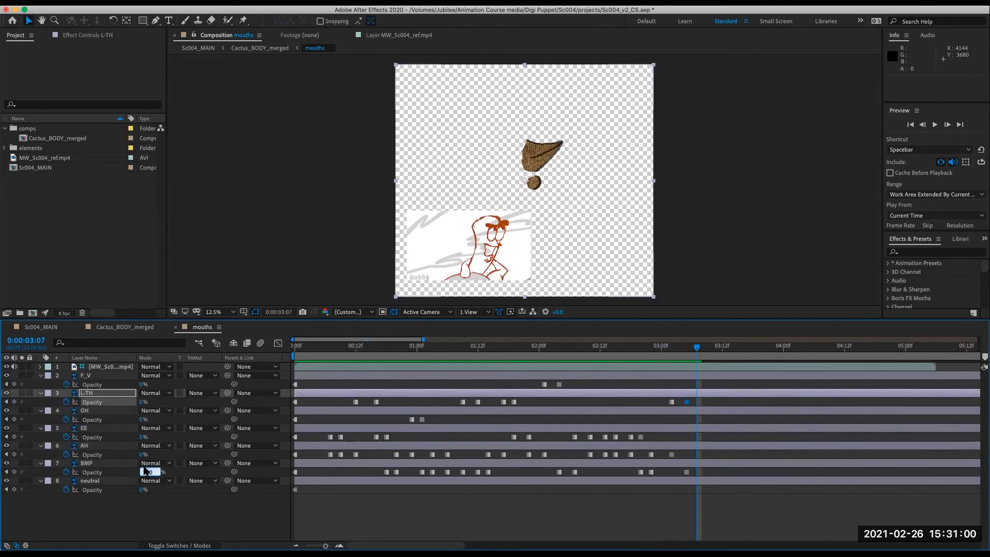
type("0")
key("Return")
left_click(144, 490)
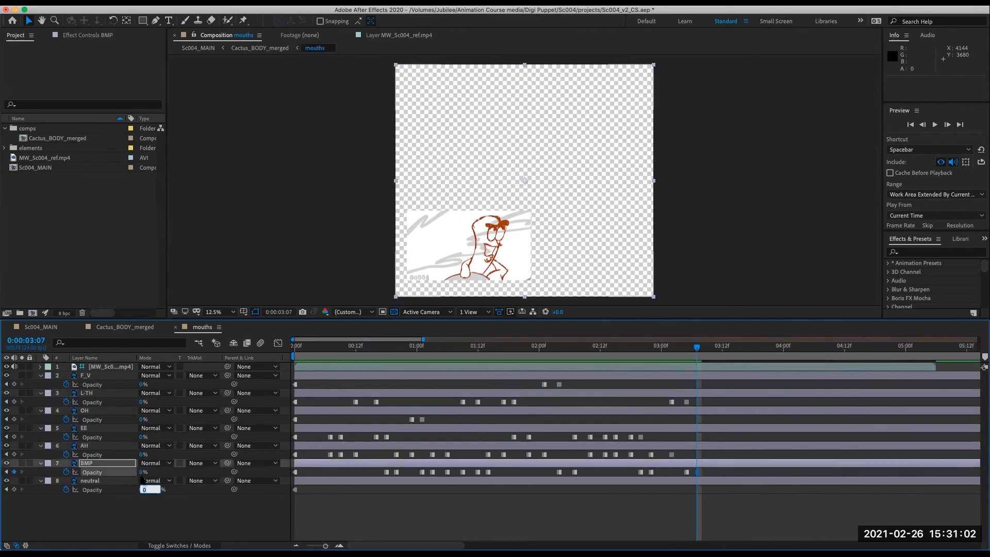
key("Return")
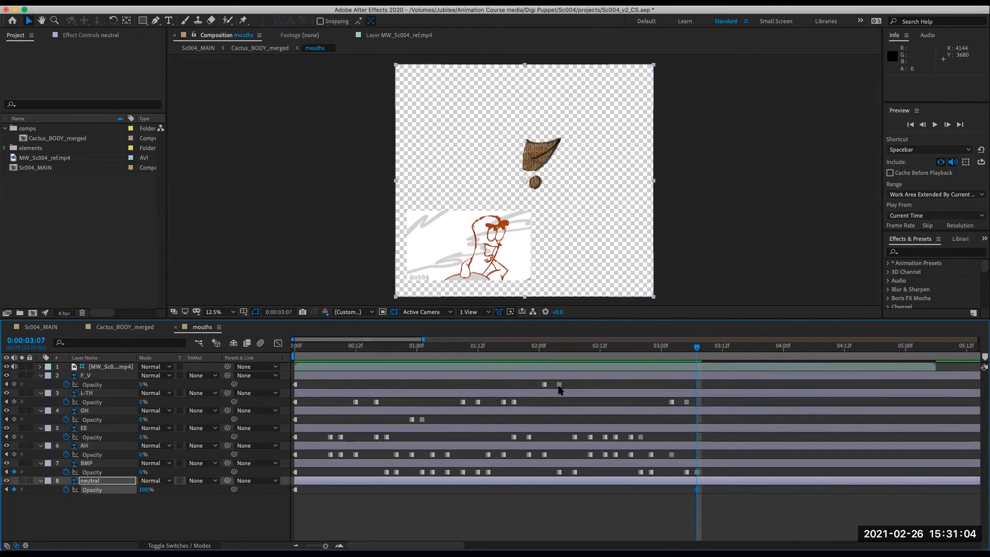
left_click(829, 348)
key("minus")
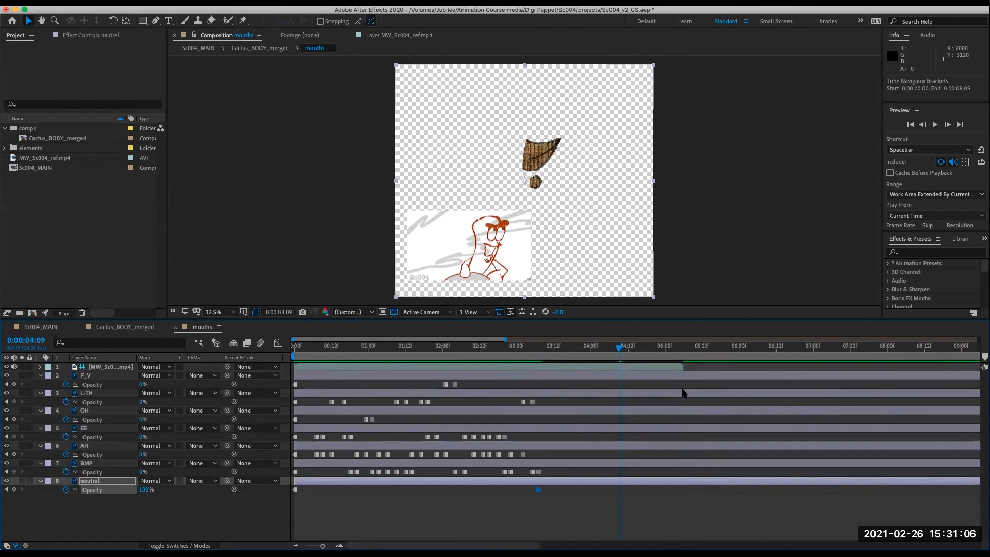
key("minus")
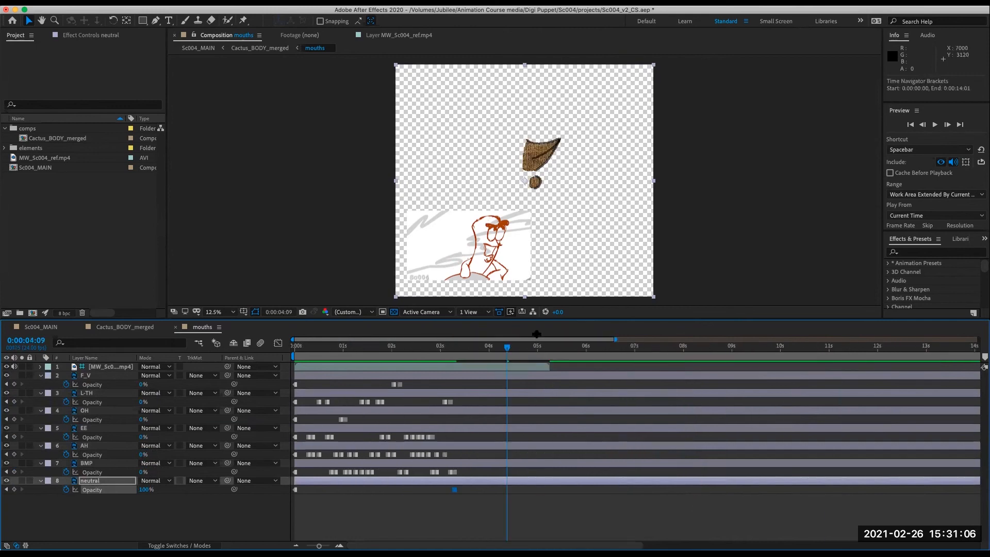
left_click(533, 370)
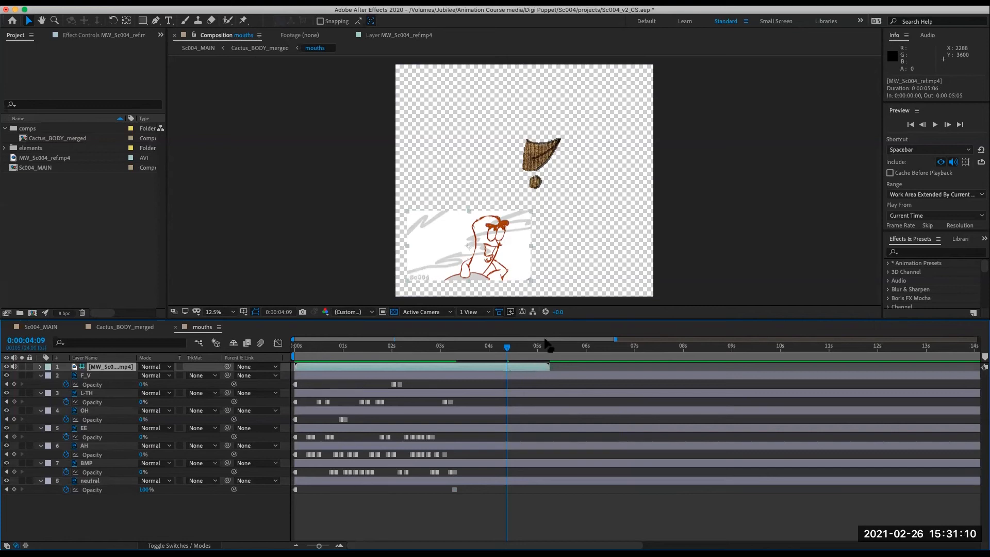
left_click(546, 344)
key("Home")
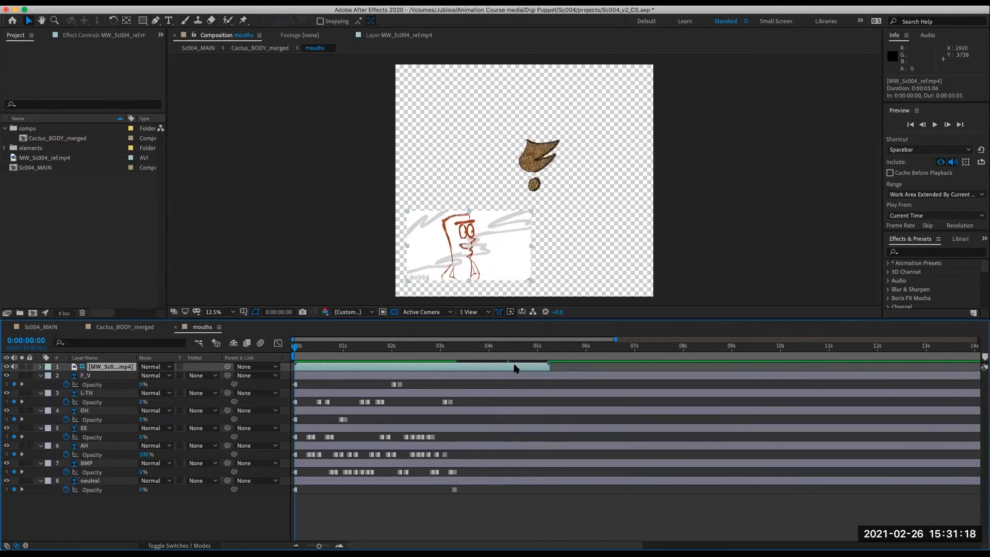
left_click_drag(514, 367, 565, 367)
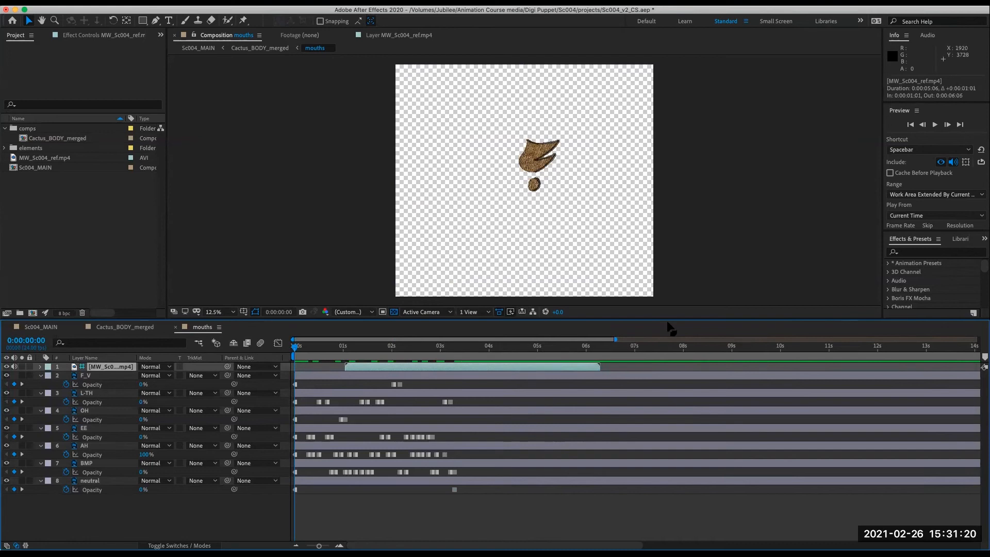
key("i")
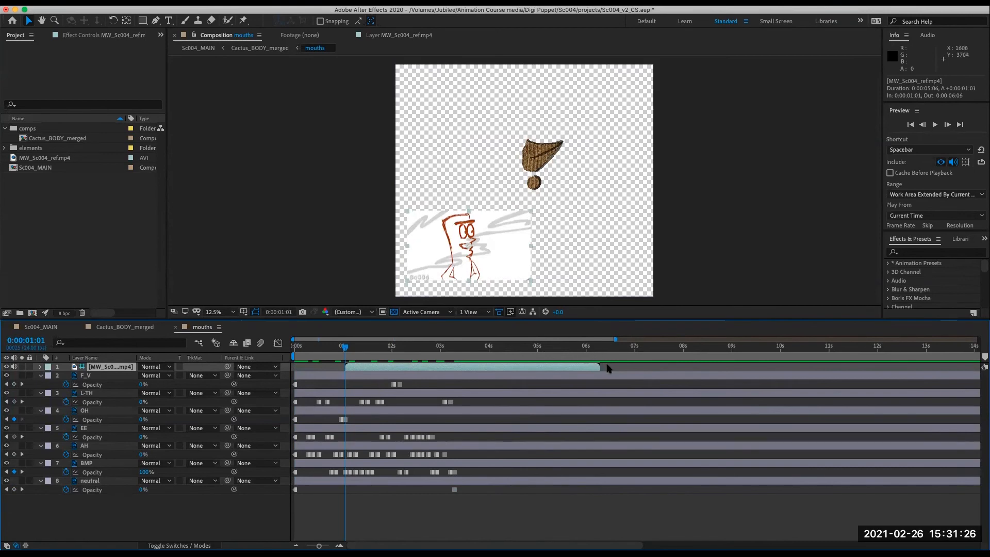
key("o")
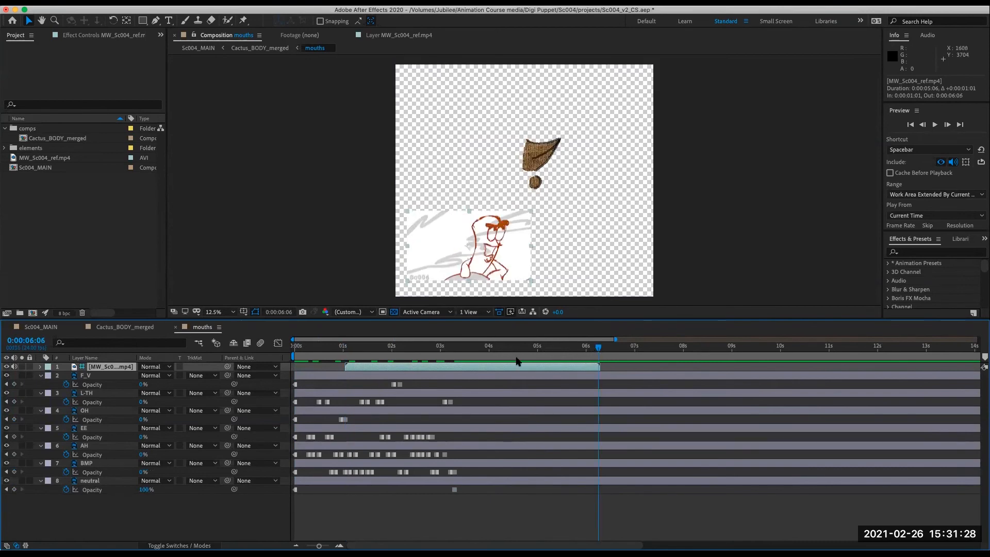
key("Home")
key("bracketleft")
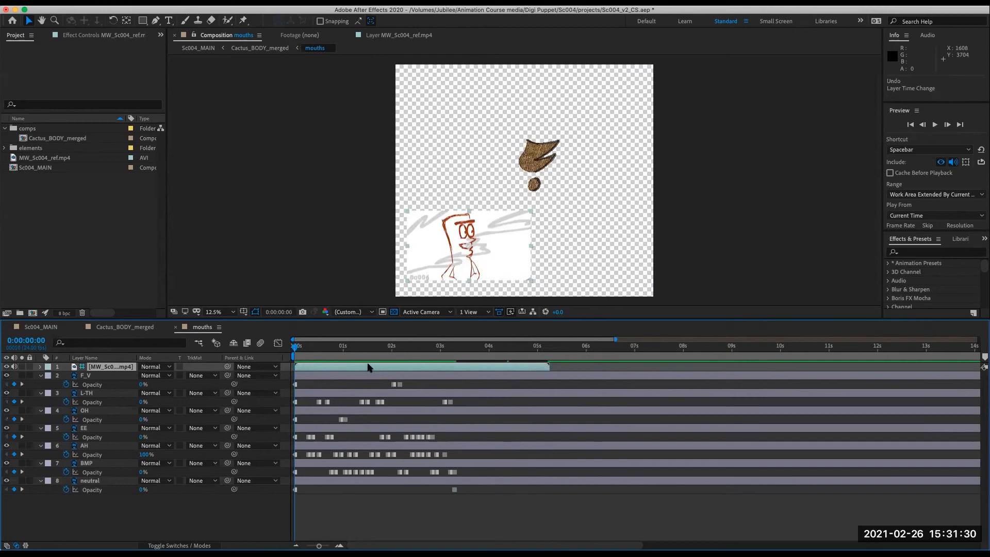
- Set the work area end to the reference video's out point at 0:00:05:05
key("o")
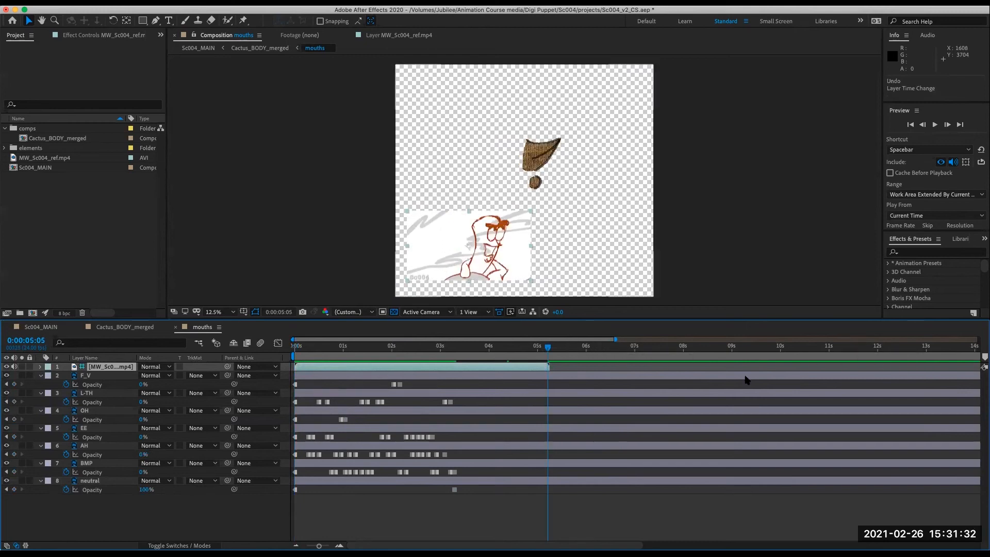
key("n")
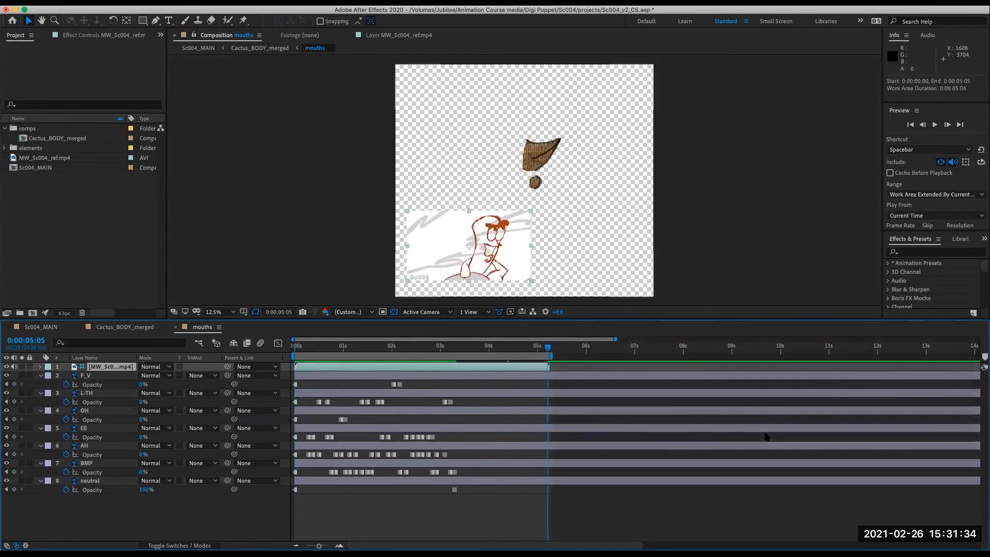
left_click_drag(551, 354, 673, 372)
key("n")
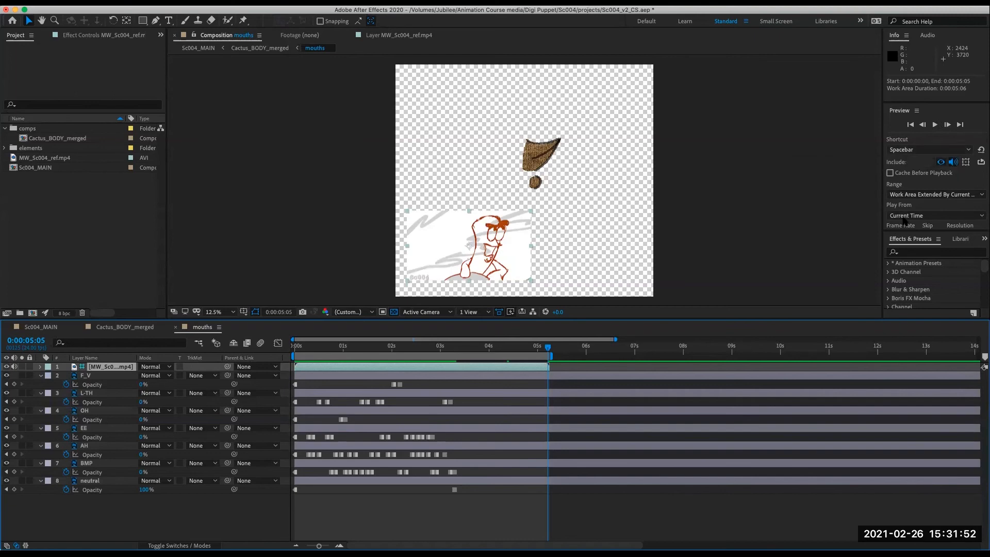
- Preview the lip sync, shortening the work area to end at 0:00:03:11
key("space")
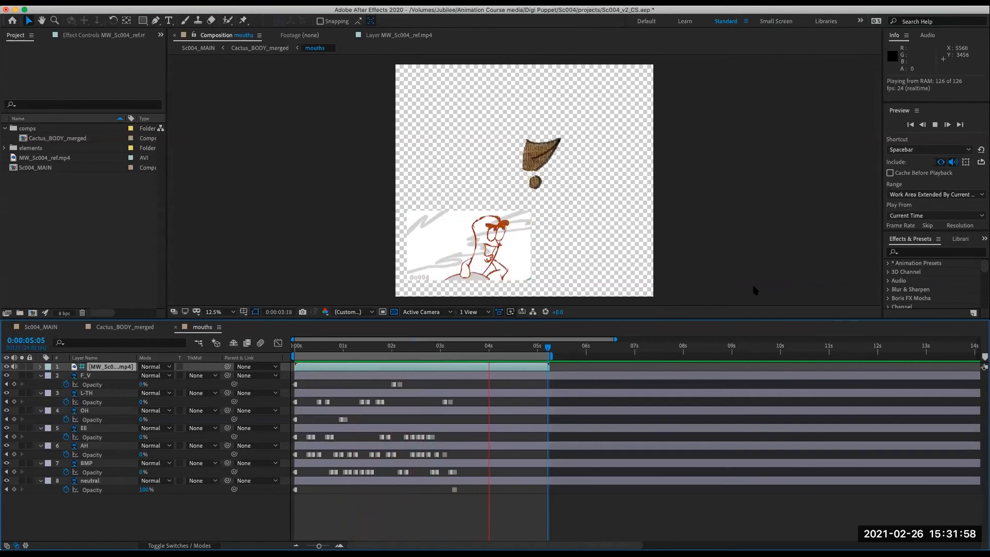
left_click_drag(443, 346, 463, 349)
left_click_drag(553, 354, 469, 354)
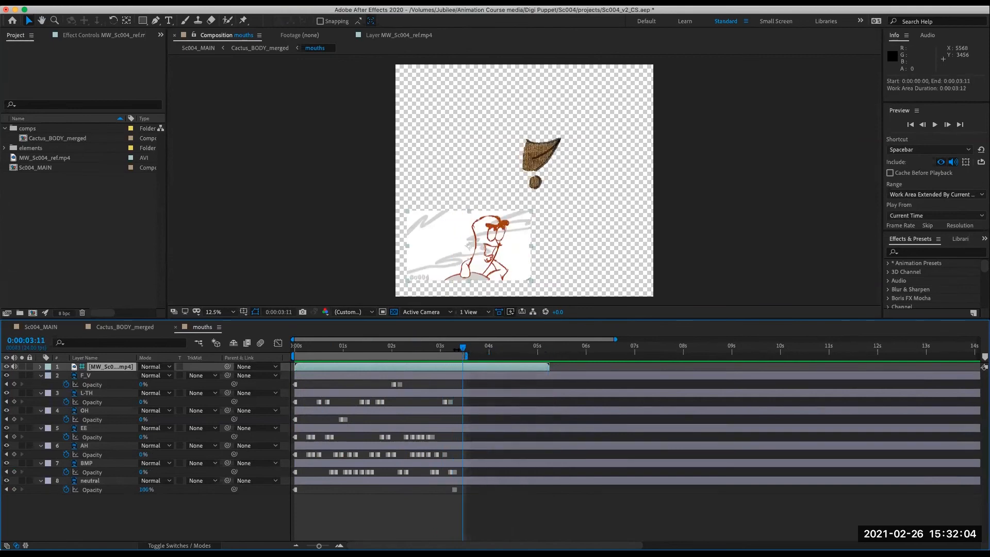
key("space")
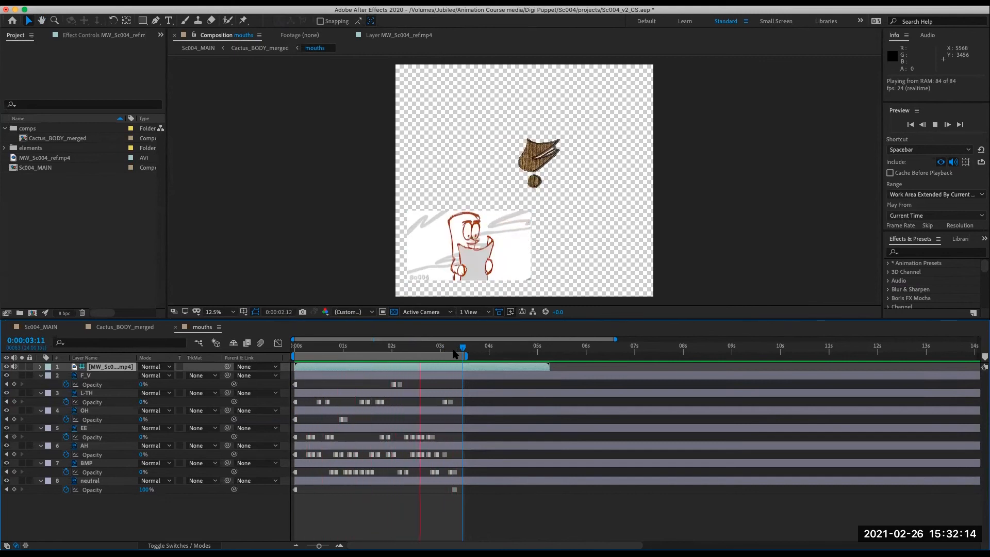
key("space")
key("space")
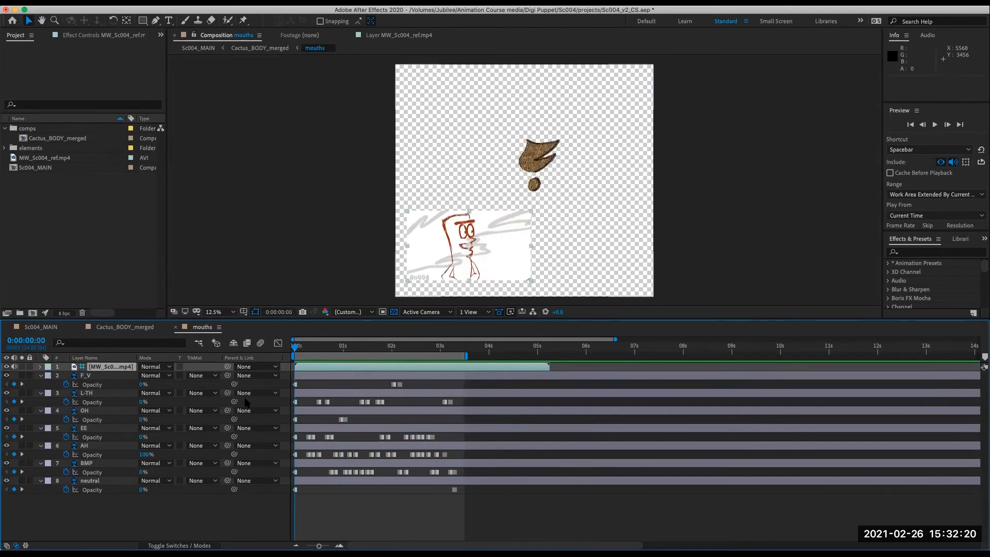
left_click_drag(308, 354, 320, 354)
right_click(311, 355)
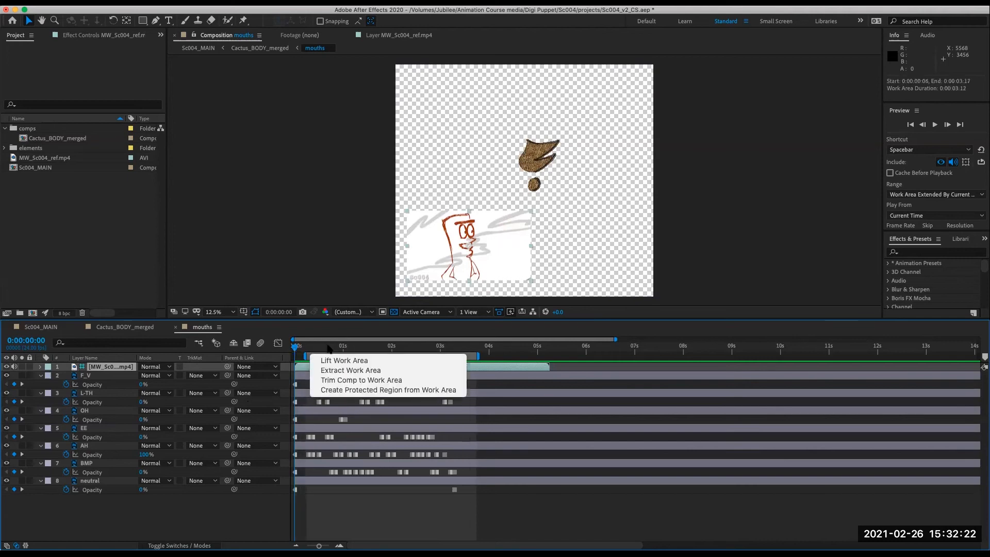
left_click(293, 357)
left_click_drag(423, 356, 408, 356)
left_click_drag(313, 347, 331, 343)
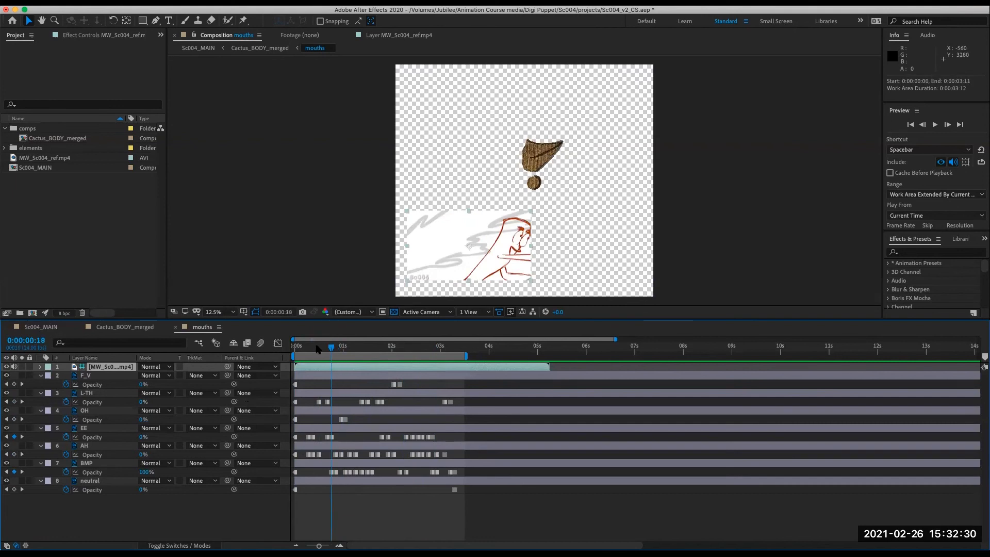
- Preview the lip sync from the start of the mouths comp, twice, returning to the first frame
key("Home")
key("space")
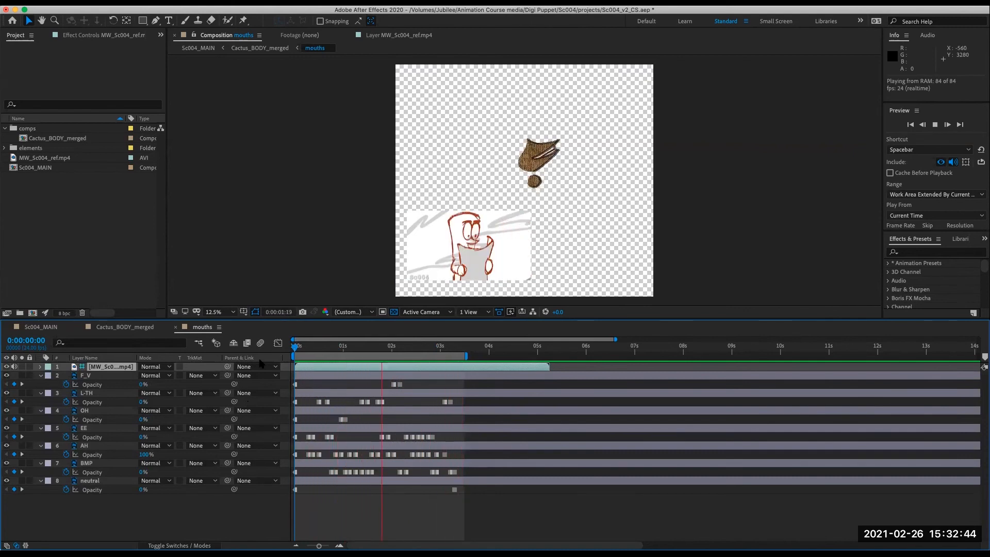
key("space")
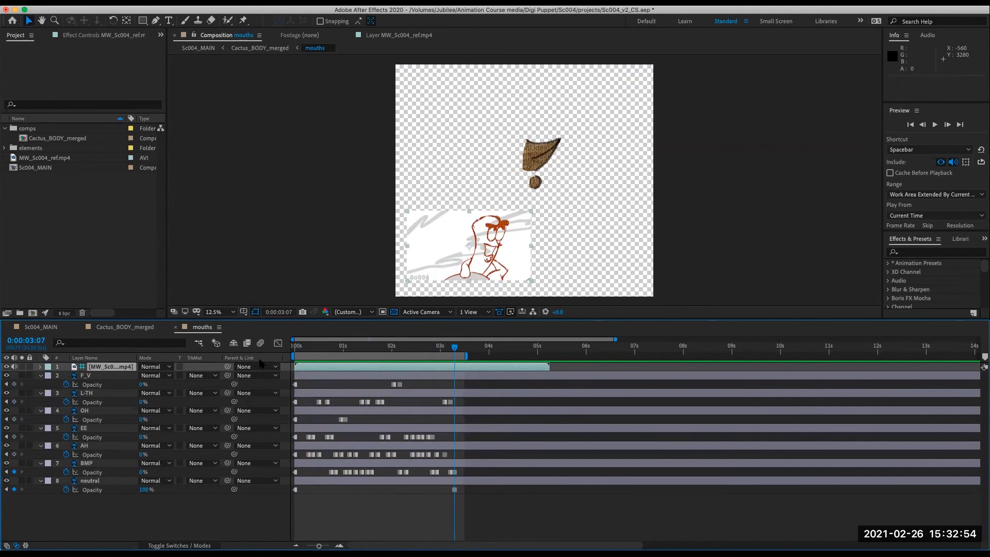
left_click_drag(441, 347, 295, 412)
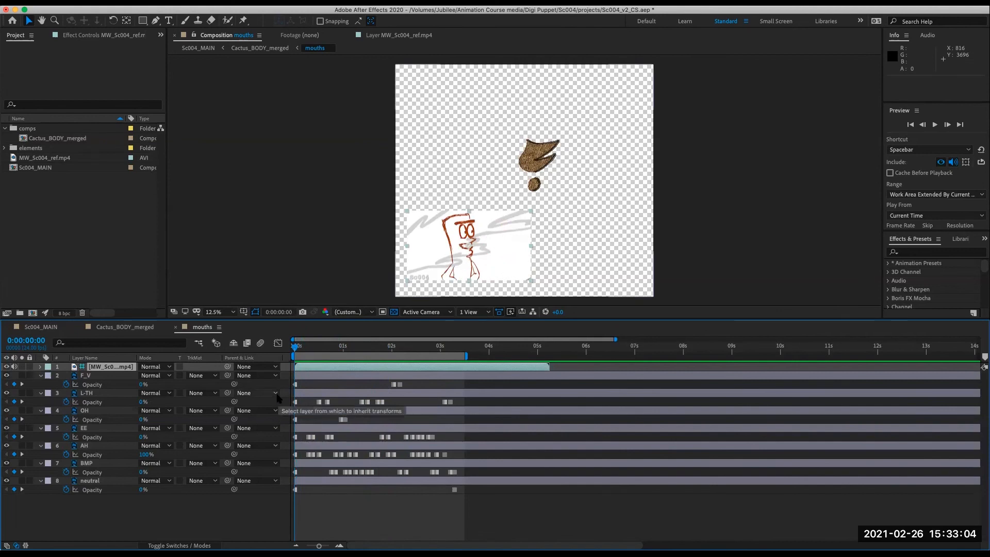
left_click(103, 456)
left_click(90, 447)
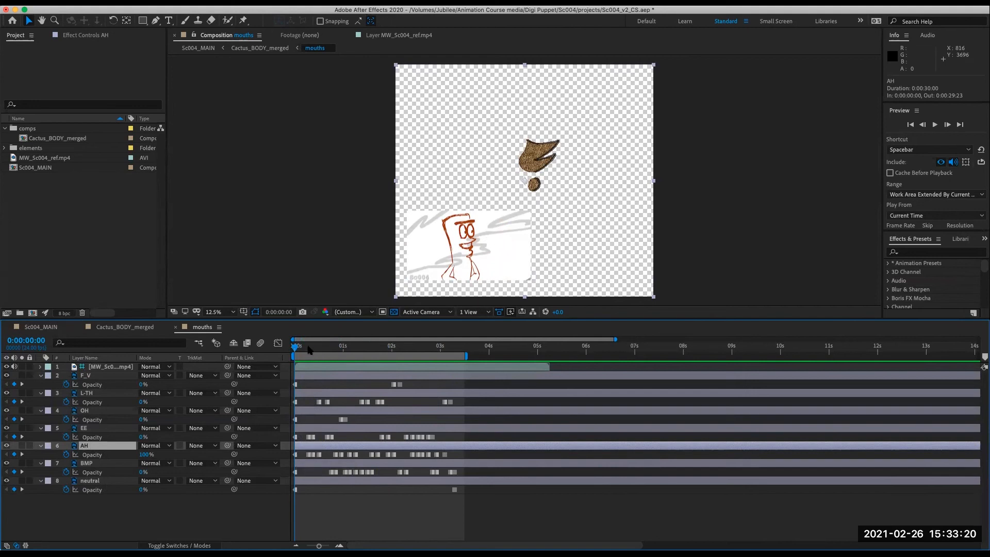
key("space")
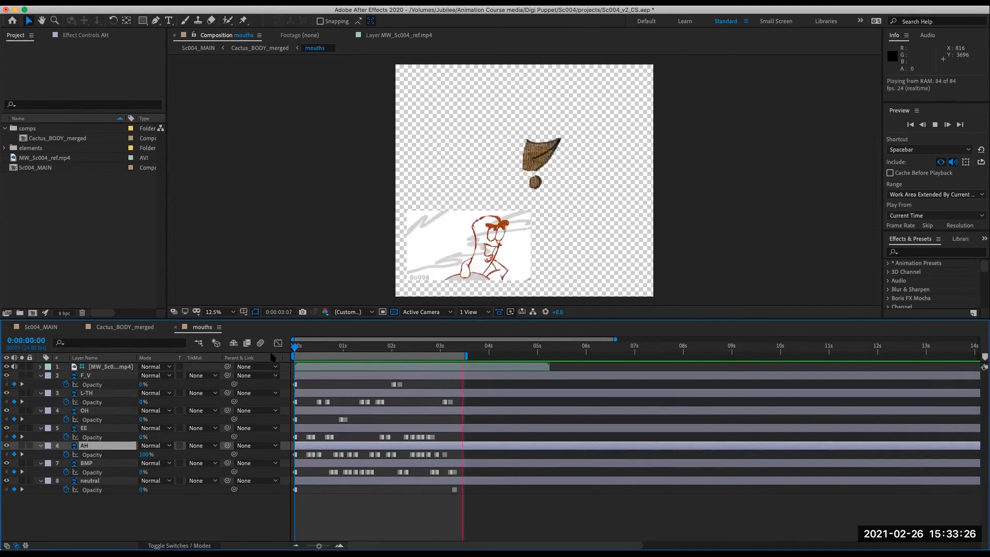
key("space")
left_click(296, 351)
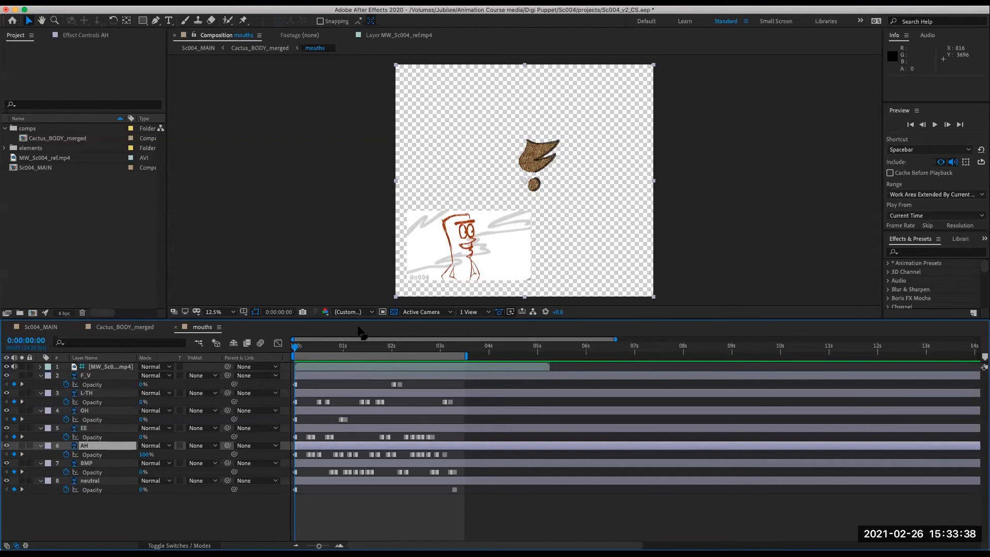
- Scrub through the first seconds of the mouths comp and play it again to check the mouth shapes
left_click_drag(308, 353, 273, 349)
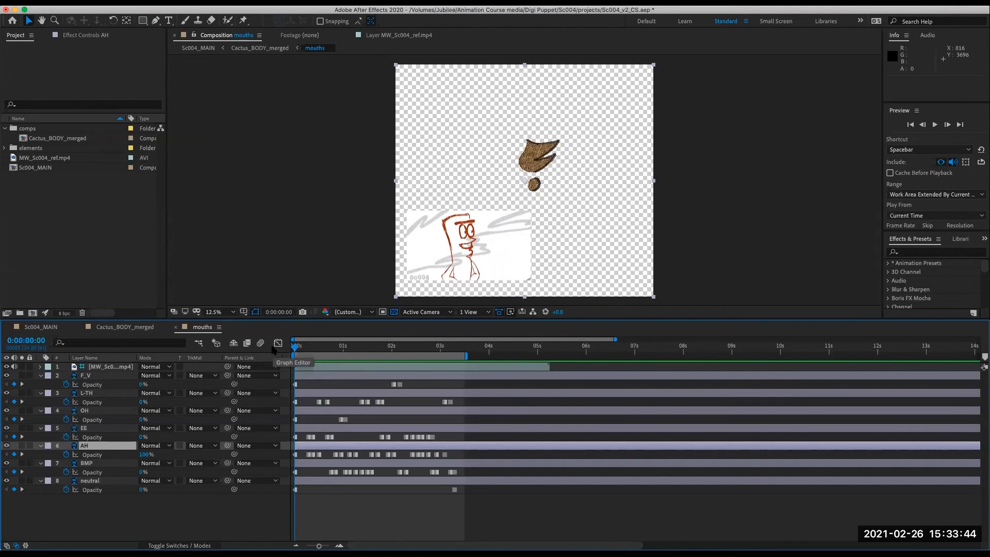
left_click_drag(303, 351, 359, 369)
left_click(84, 429)
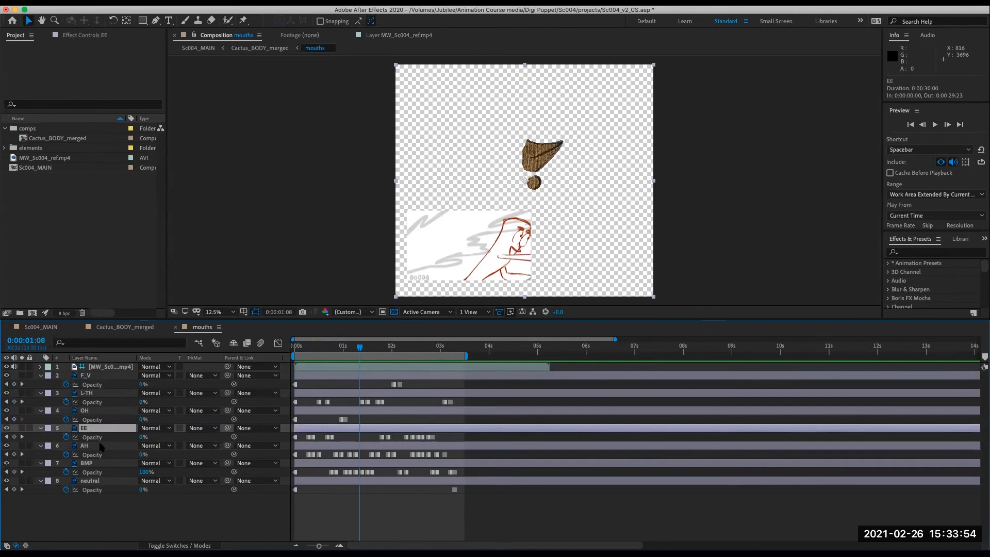
left_click_drag(326, 349, 304, 359)
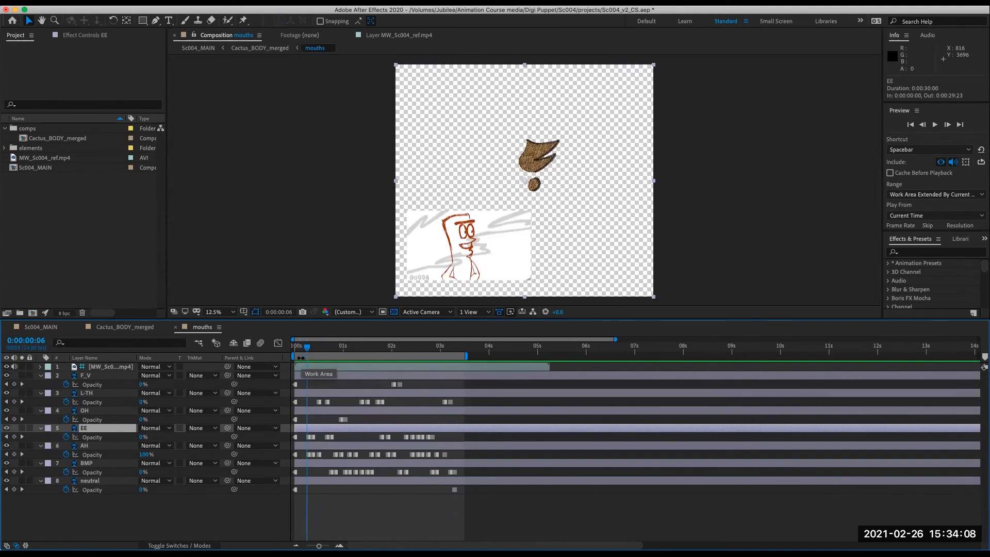
left_click_drag(309, 351, 310, 348)
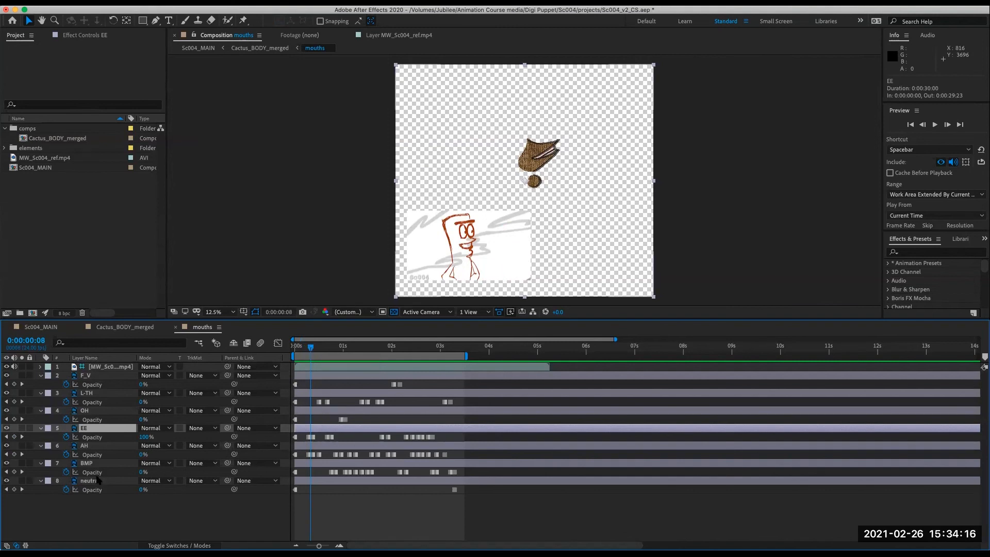
left_click_drag(310, 349, 287, 349)
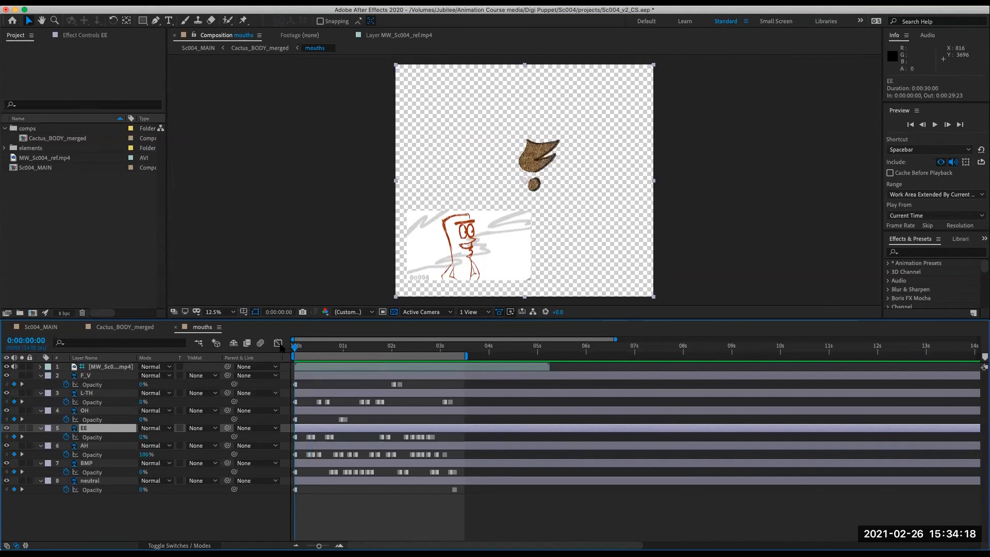
left_click(298, 347)
key("space")
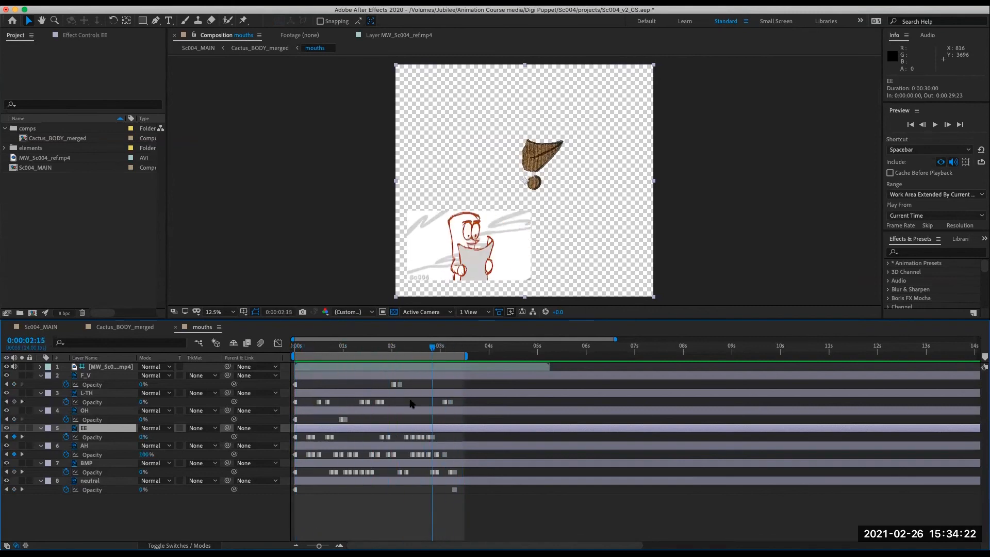
left_click_drag(463, 437, 286, 441)
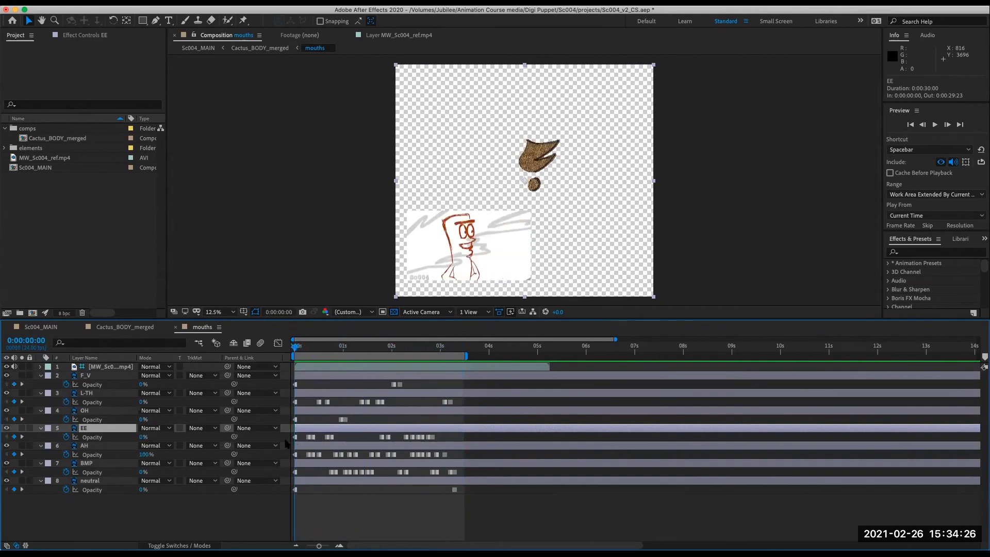
- Switch to the Cactus_BODY_merged comp and preview its animation
left_click(133, 328)
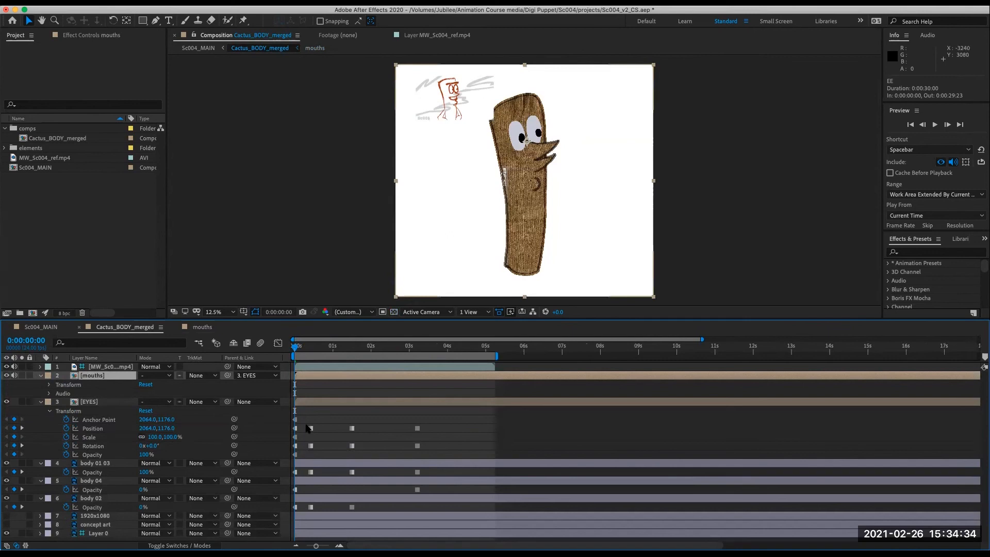
key("space")
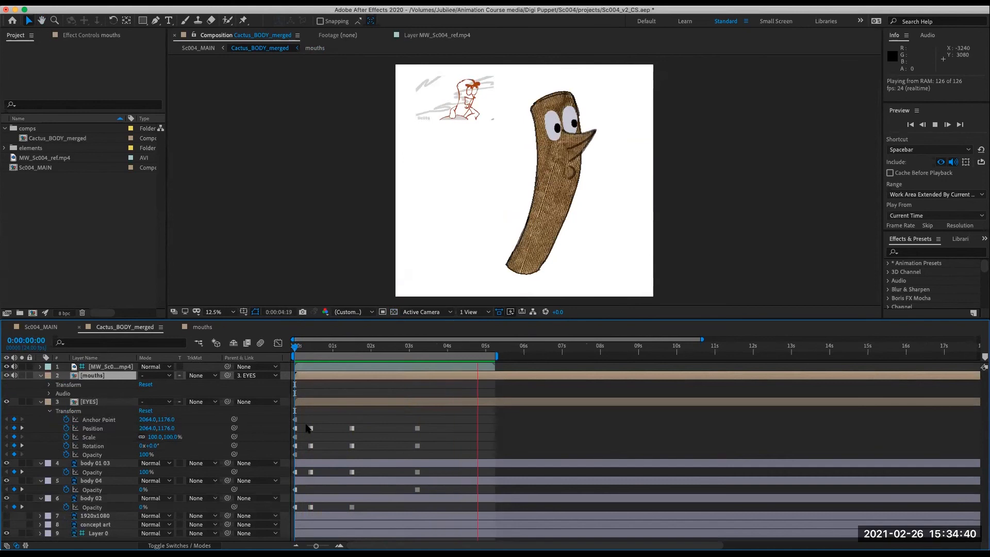
key("space")
- Set the Cactus_BODY_merged work area to end at 0:00:03:13 and preview it from the start
left_click(436, 347)
left_click_drag(436, 347, 429, 347)
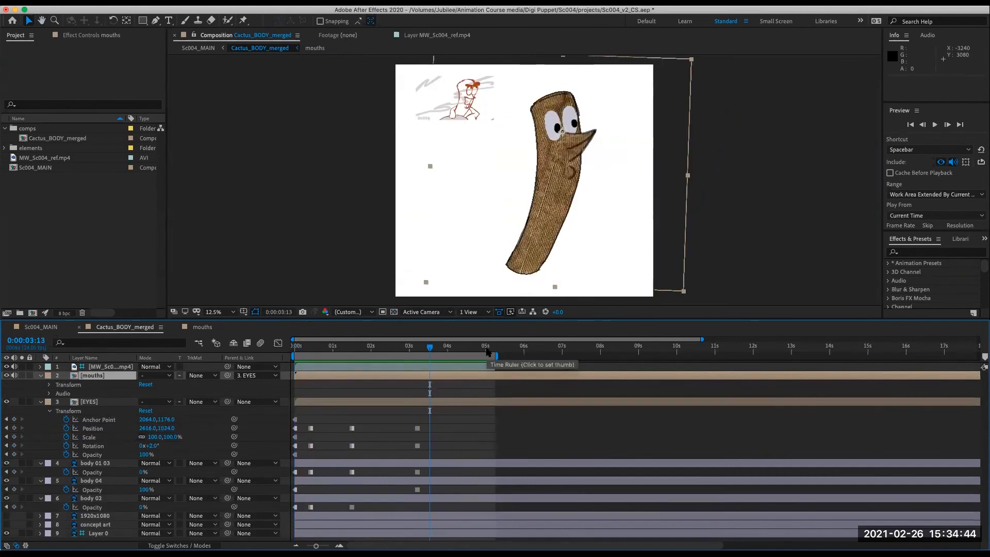
key("n")
key("space")
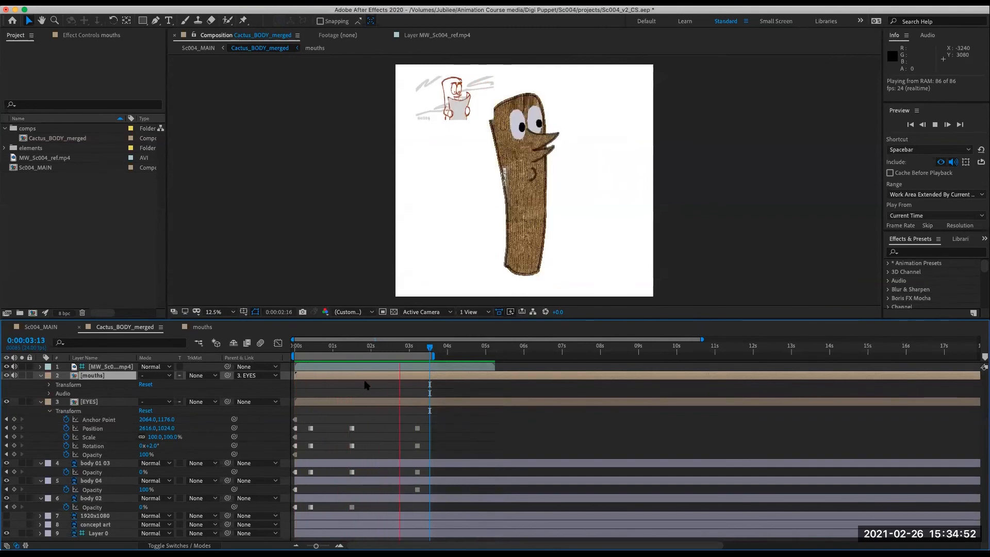
key("space")
key("Home")
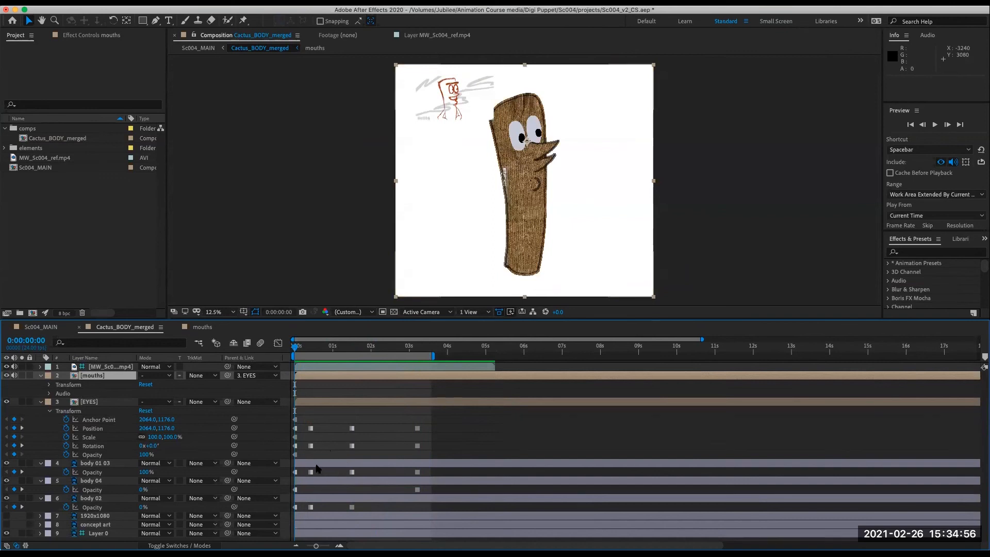
- Step frame by frame and between keyframes through the body 01 03 layer's animation
left_click(316, 464)
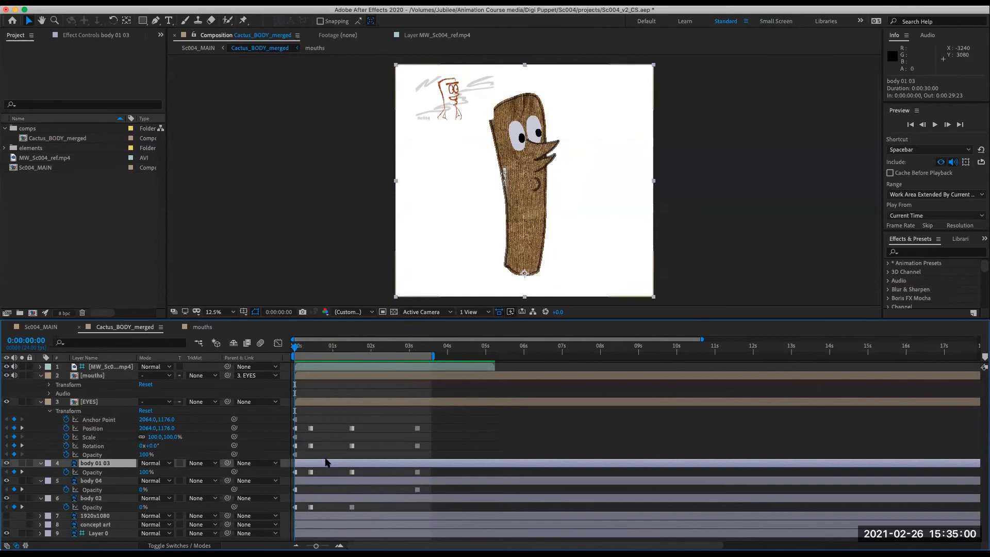
mouse_move(297, 349)
left_mouse_down()
mouse_move(311, 364)
mouse_move(434, 365)
mouse_move(287, 381)
left_mouse_up()
key("Page_Down")
key("Page_Down")
key("Page_Down")
mouse_move(302, 347)
left_mouse_down()
mouse_move(424, 348)
mouse_move(299, 372)
mouse_move(308, 368)
mouse_move(290, 363)
left_mouse_up()
left_click_drag(304, 350, 298, 391)
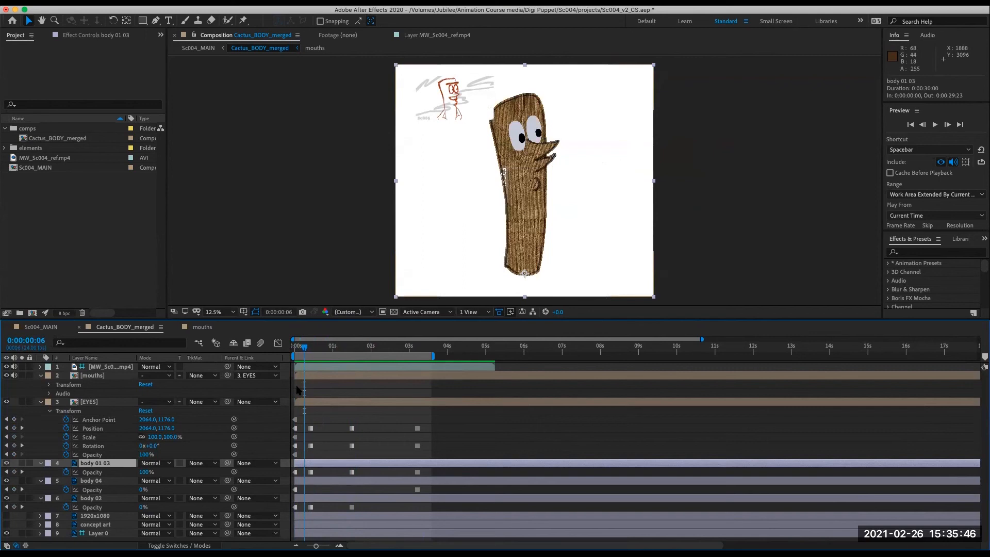
key("k")
key("j")
key("k")
key("k")
key("k")
key("j")
key("j")
key("j")
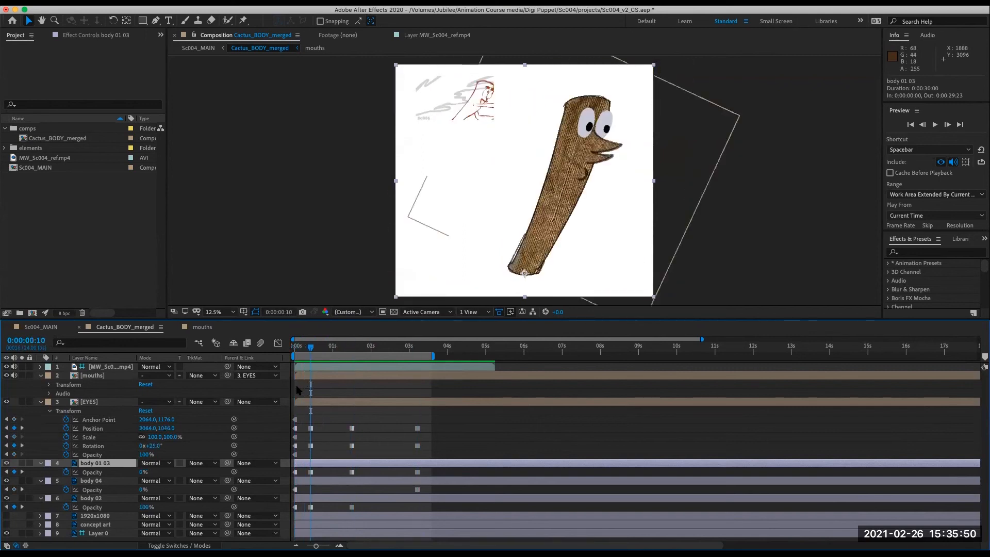
key("k")
- Nudge the EYES layer's position slightly at 0:00:00:10, then scrub back to the start to check it
left_click(313, 404)
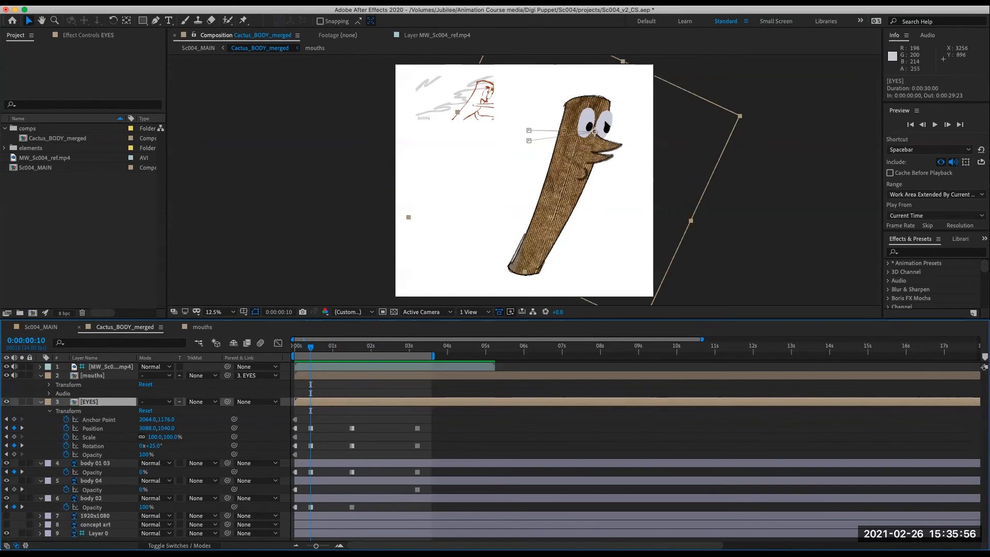
left_click_drag(601, 118, 601, 119)
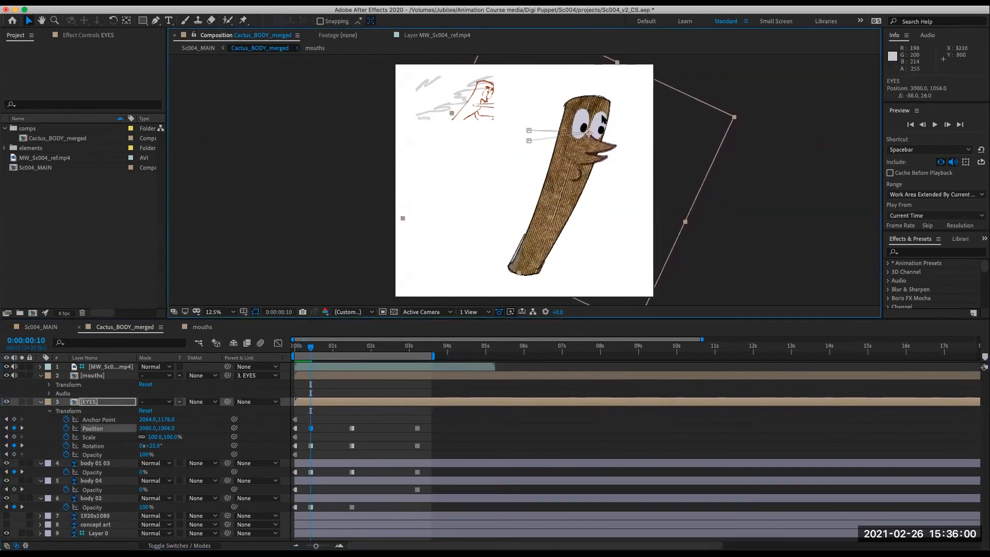
left_click_drag(307, 352, 377, 355)
key("Home")
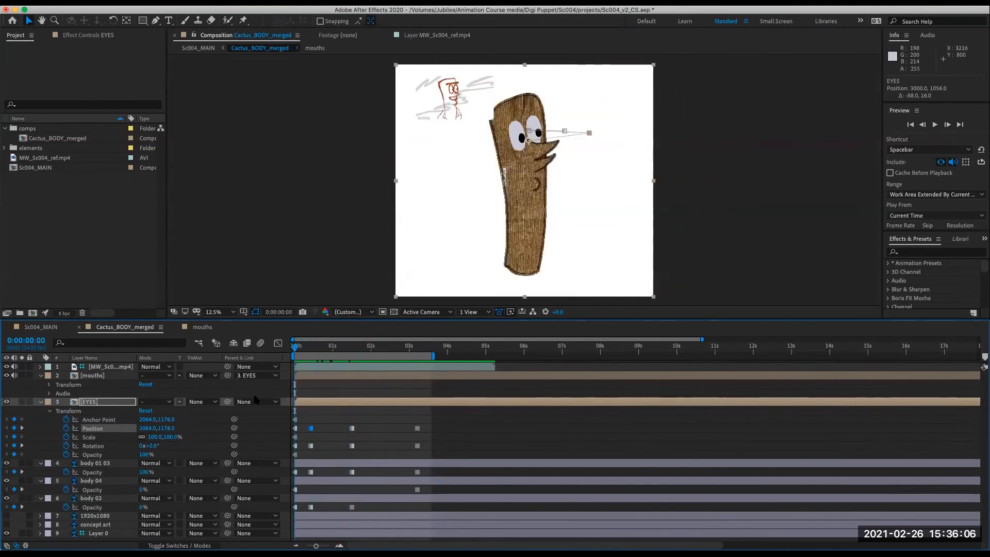
left_click_drag(304, 351, 272, 399)
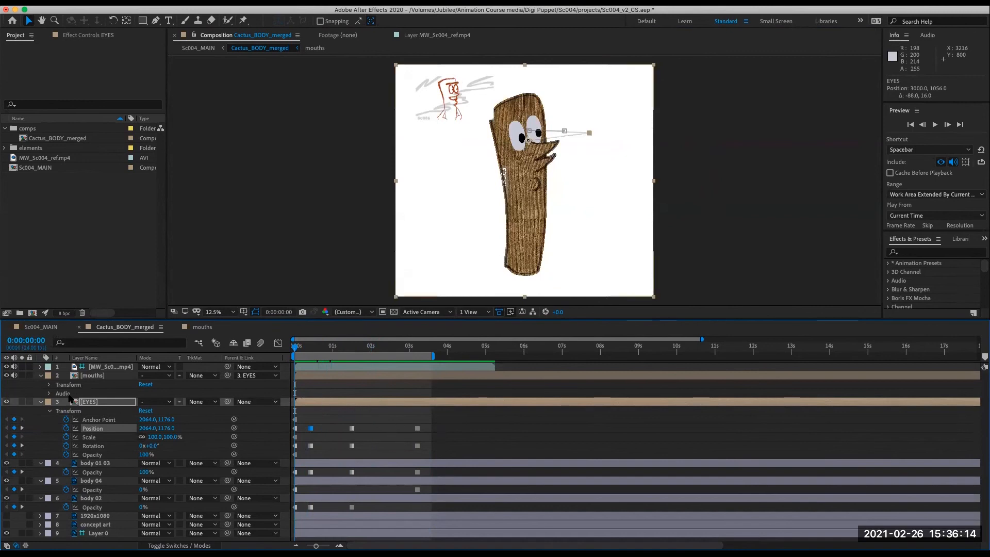
- Open the EYES precomp and turn on the lids half outline and lids closed outline layers
double_click(90, 401)
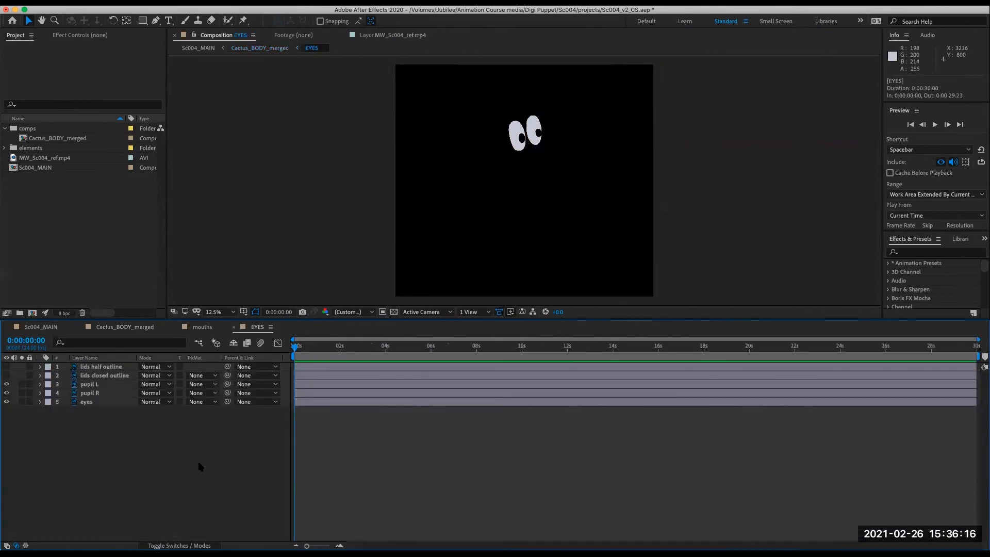
left_click(6, 376)
left_click(6, 367)
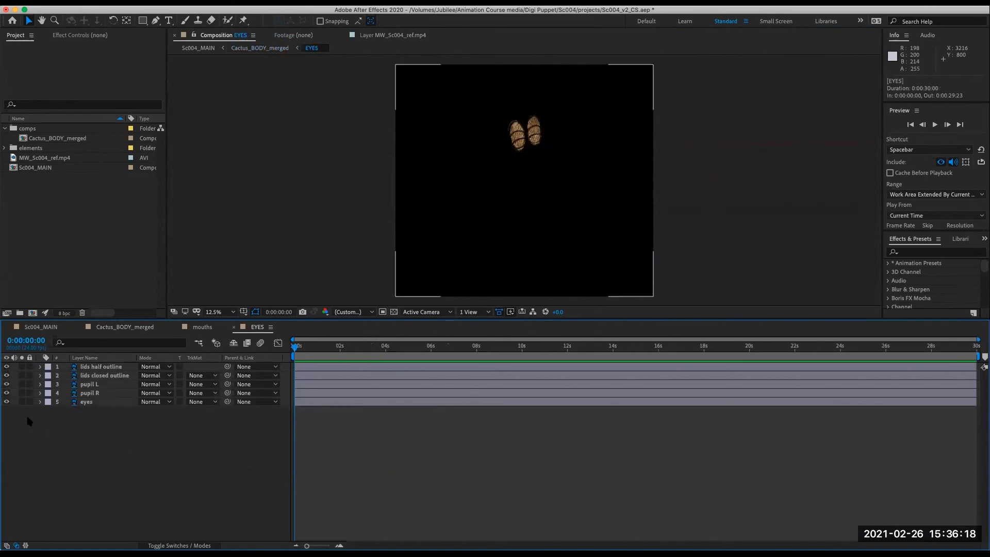
- Select both lid layers and add 100% opacity keyframes at 0:00:00:00
left_click(103, 367)
left_click(103, 375, "shift")
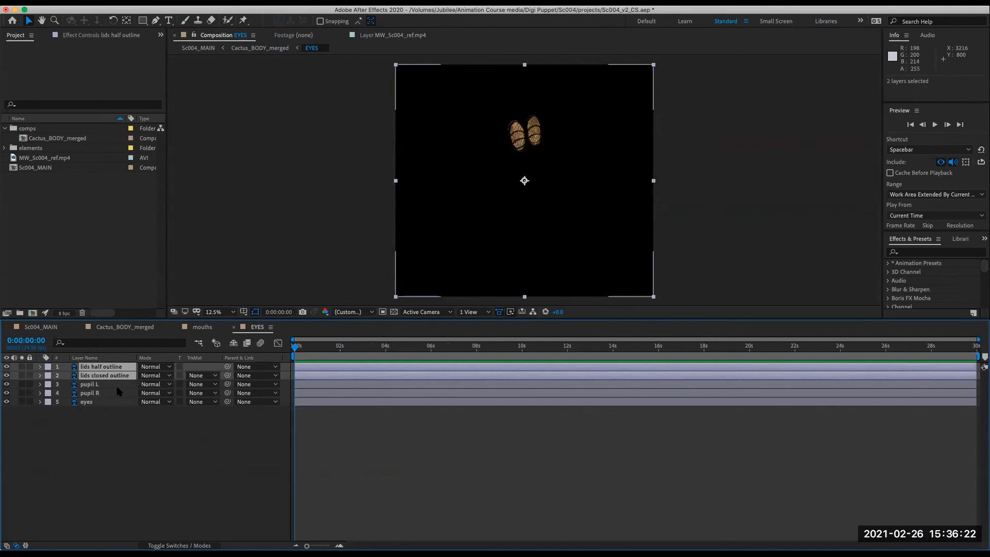
key("t")
left_click(66, 376)
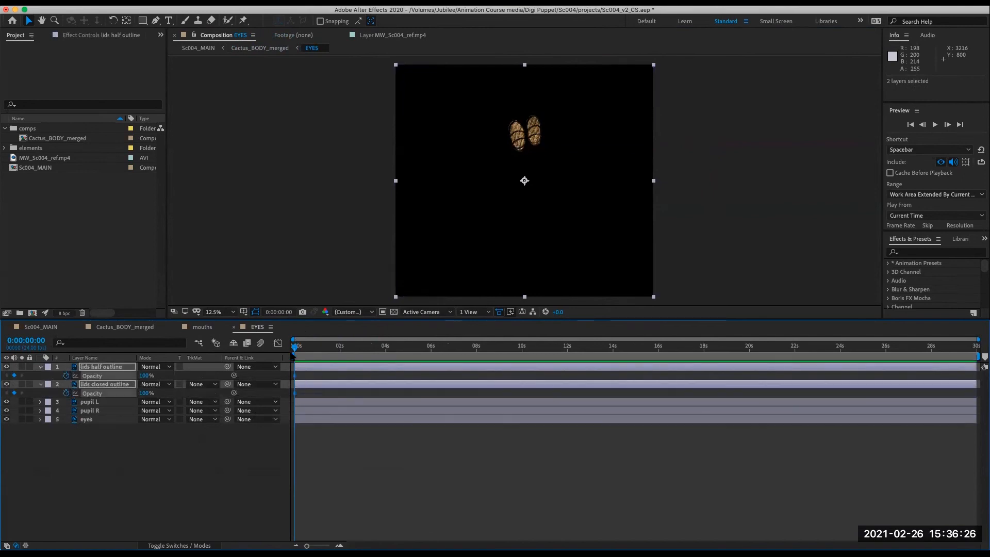
- Convert the lid layers' first opacity keyframes to hold keyframes
left_click_drag(294, 375, 297, 376)
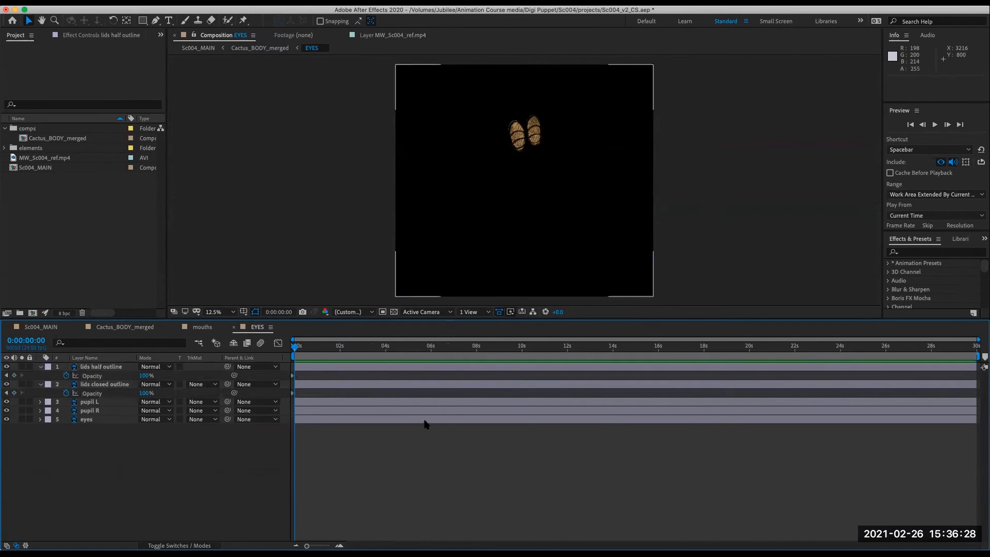
key("super+z")
right_click(294, 377)
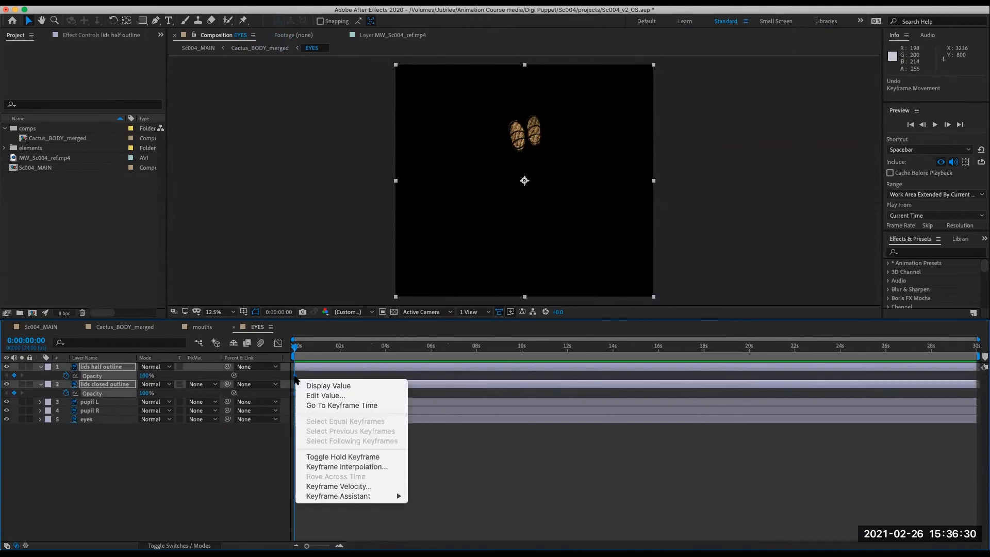
left_click(365, 458)
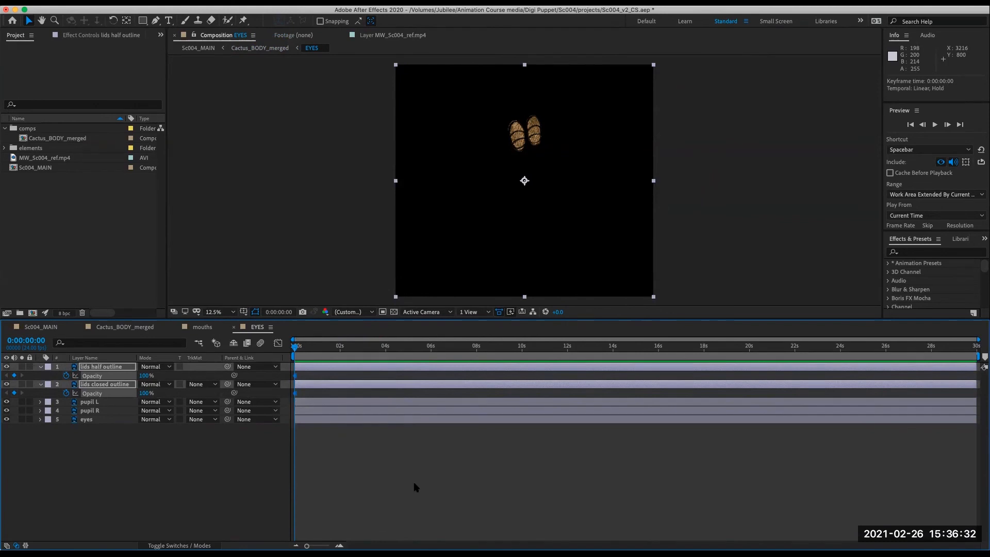
left_click(413, 475)
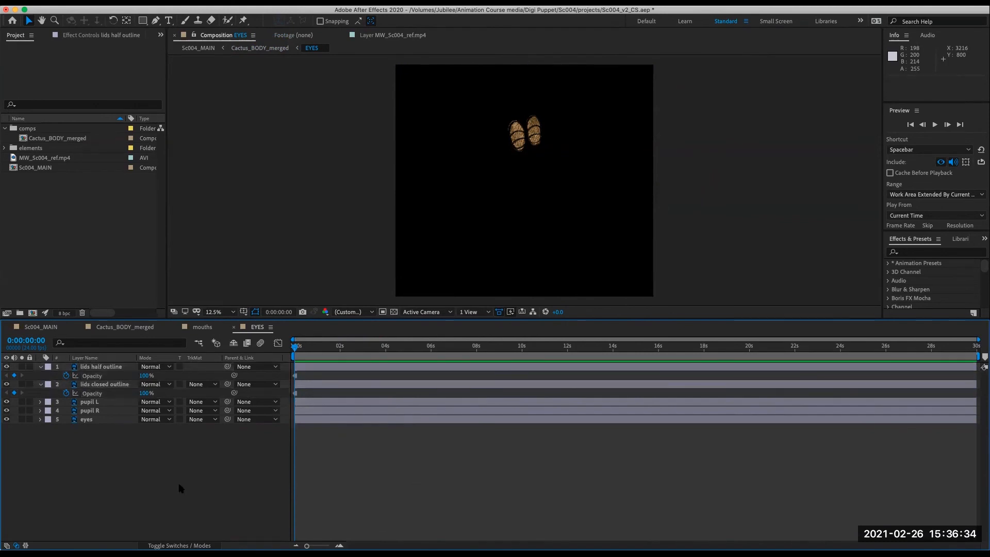
- Add the MW_Sc004_ref.mp4 footage to the EYES comp and move it below the eyes in the frame
left_click_drag(56, 157, 103, 368)
left_click_drag(565, 196, 522, 212)
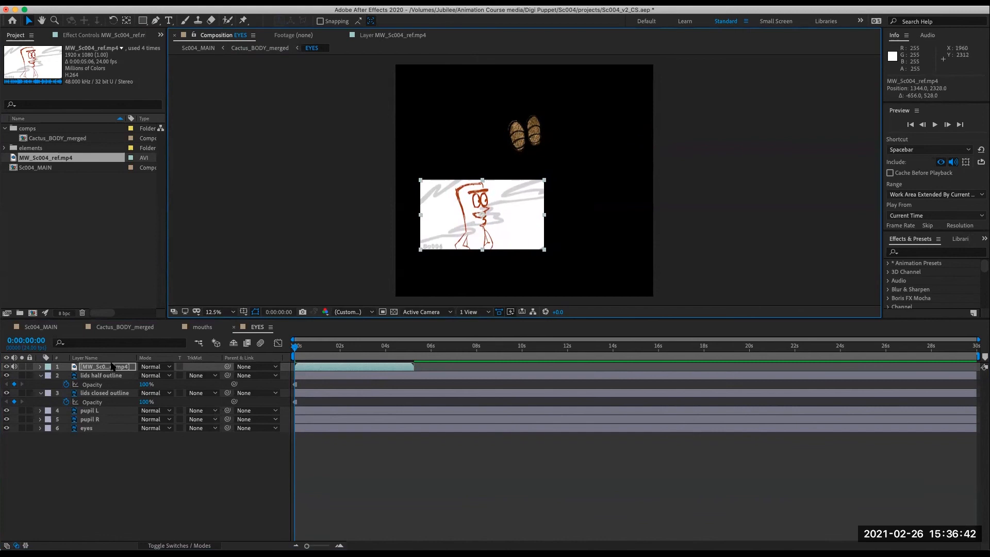
- Make the MW_Sc004_ref.mp4 layer in EYES a guide layer, after checking the nested EYES layer in Cactus_BODY_merged
left_click(151, 473)
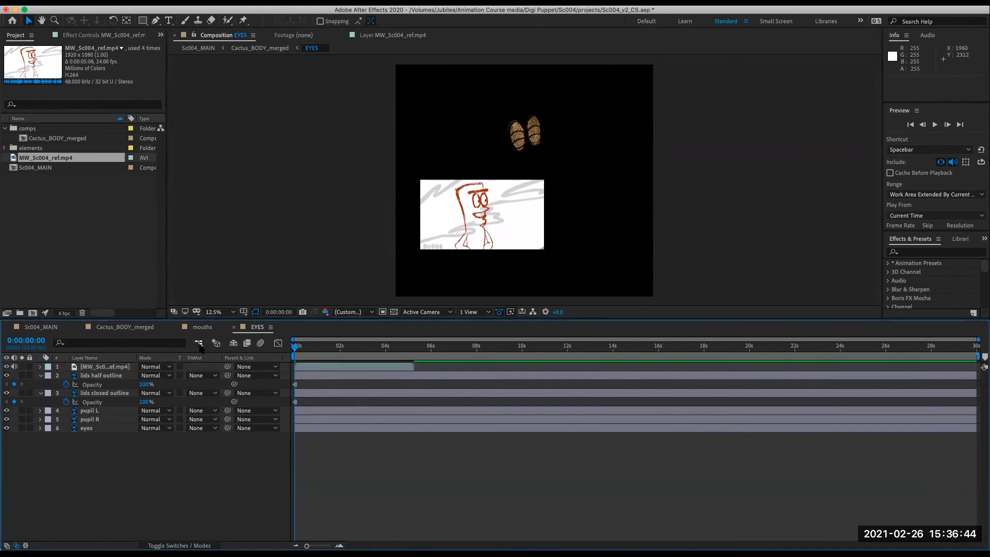
left_click(199, 344)
left_click(151, 344)
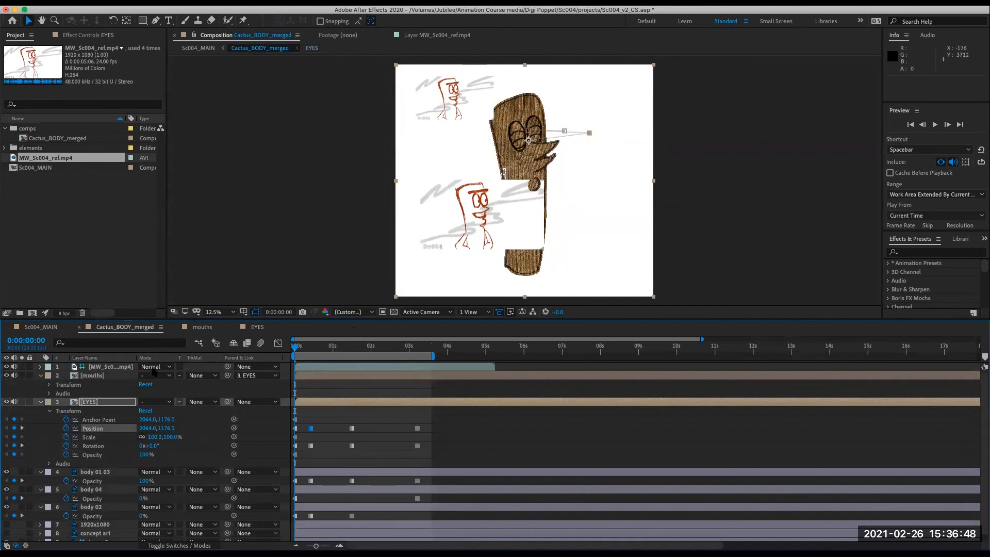
left_click(6, 402)
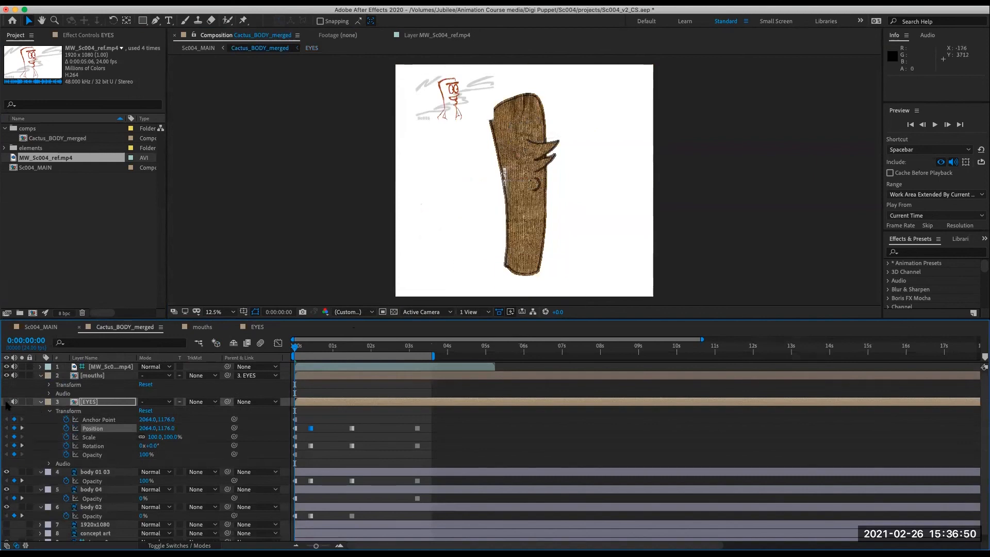
left_click(6, 403)
left_click(256, 327)
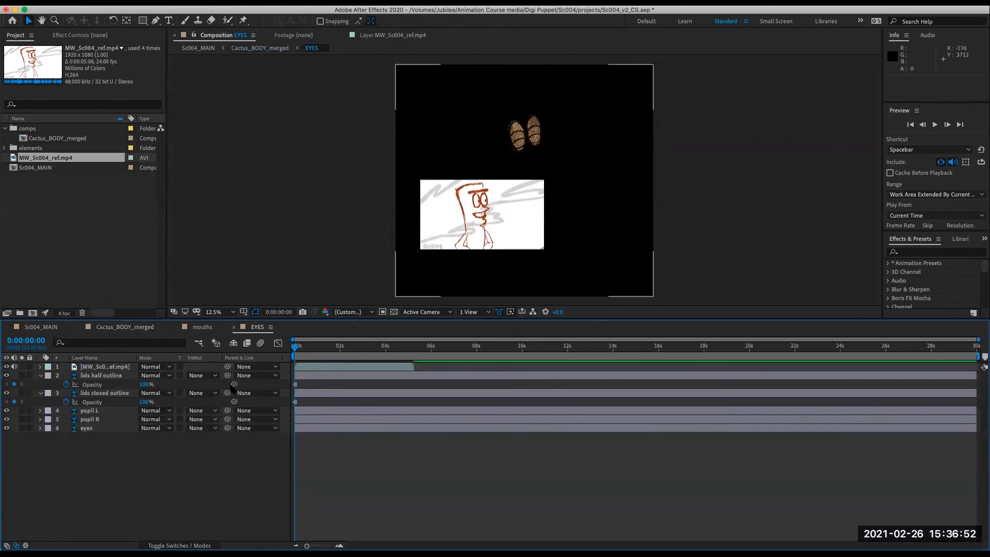
left_click(118, 367)
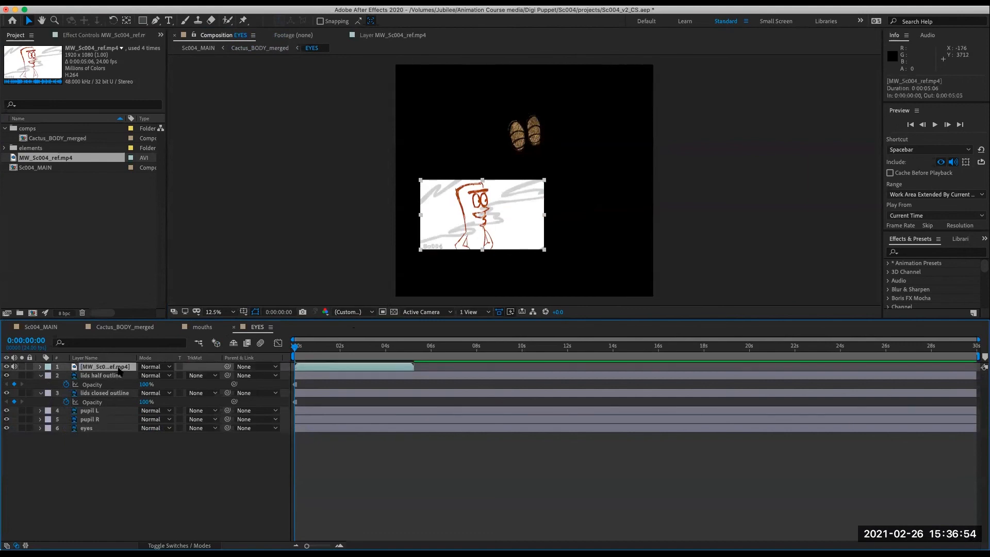
right_click(119, 367)
left_click(181, 361)
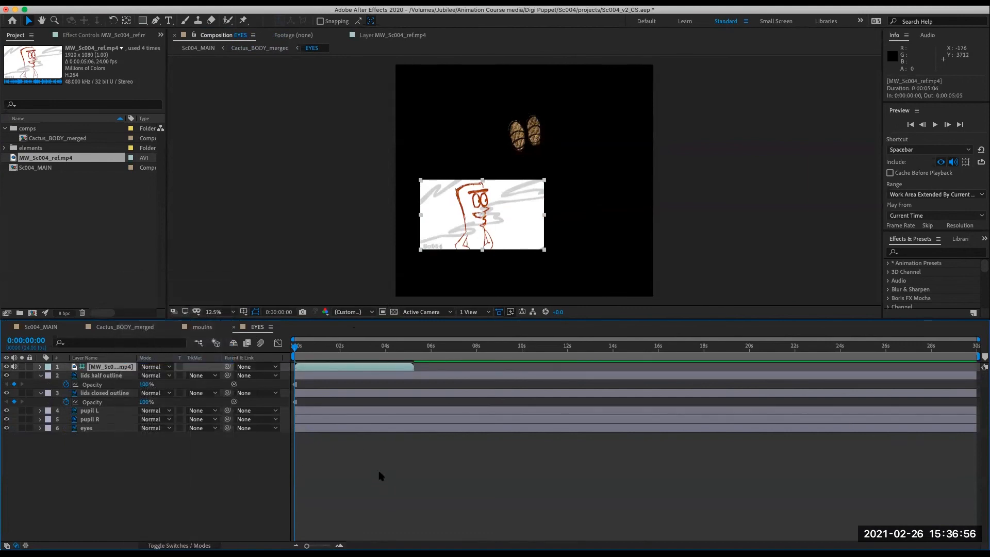
- Check how the guide reference appears in the Cactus_BODY_merged and Sc004_MAIN comps, then return to EYES at the start
left_click(198, 342)
left_click(152, 345)
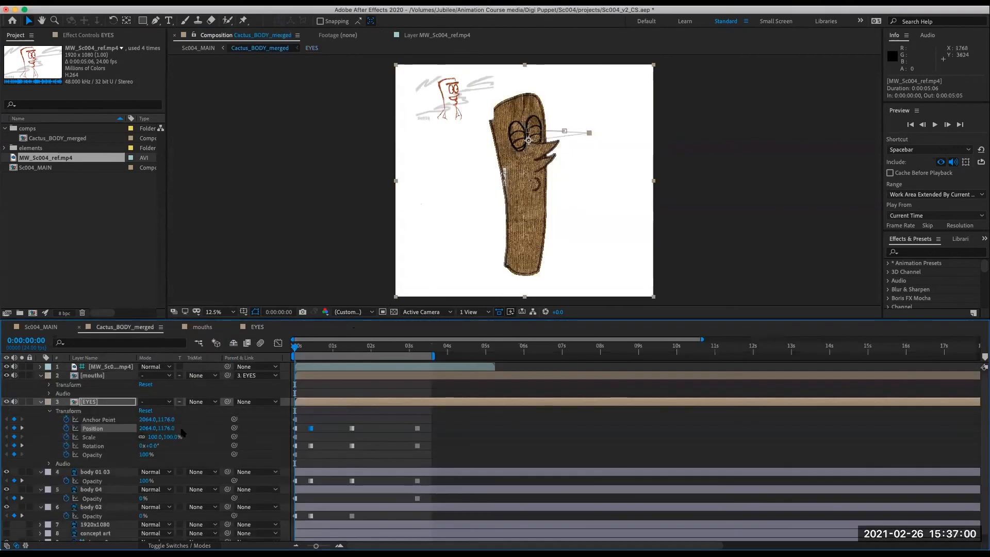
left_click(116, 368)
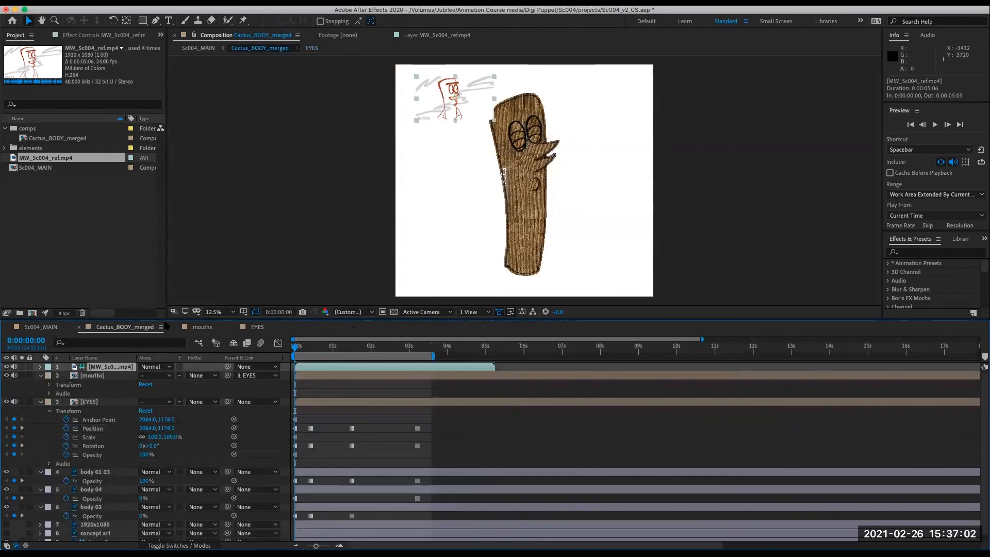
left_click(6, 367)
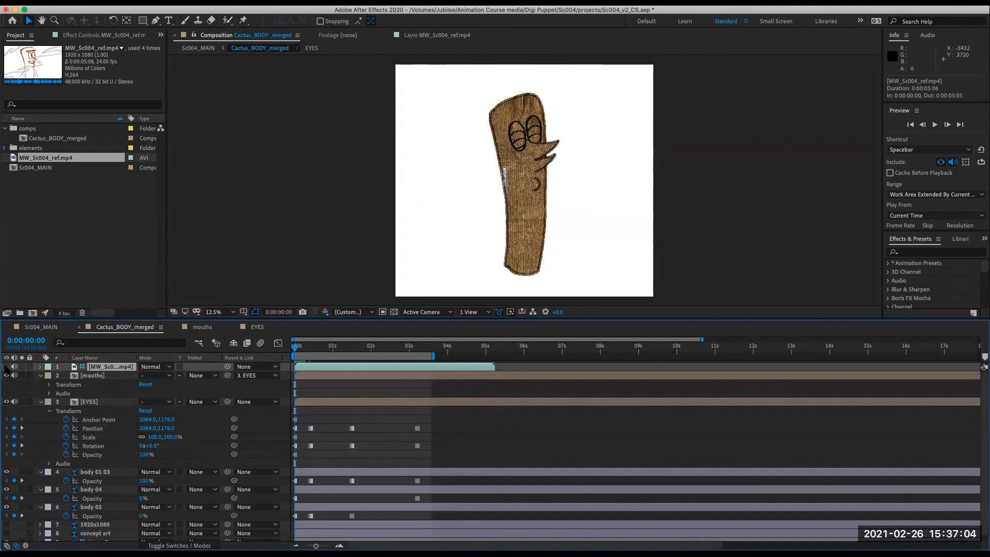
left_click(6, 367)
left_click(198, 343)
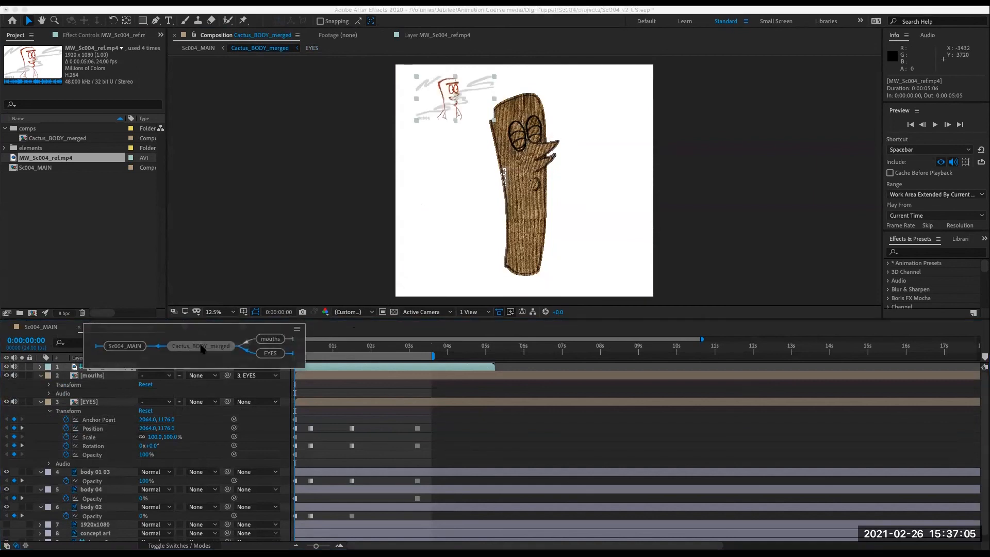
left_click(128, 346)
key("Home")
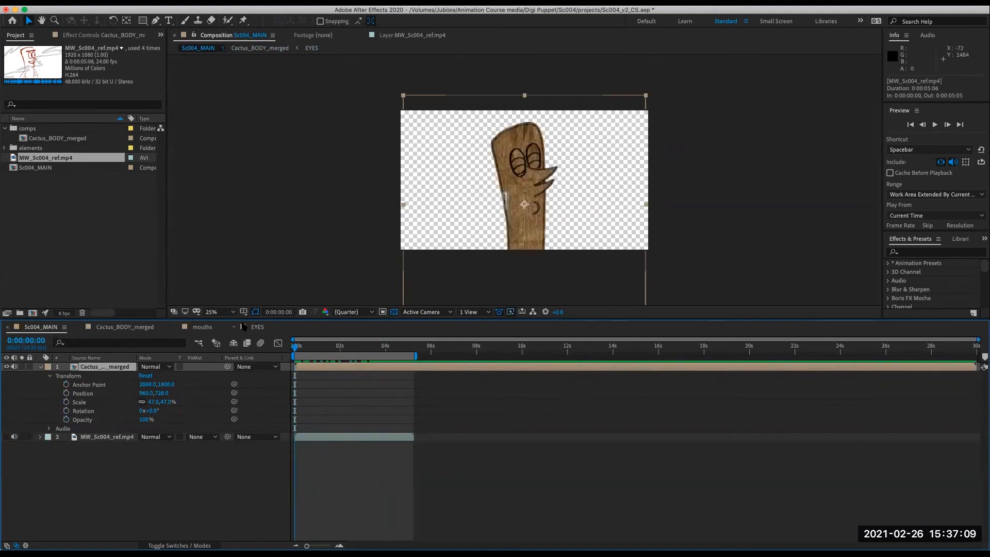
left_click(253, 327)
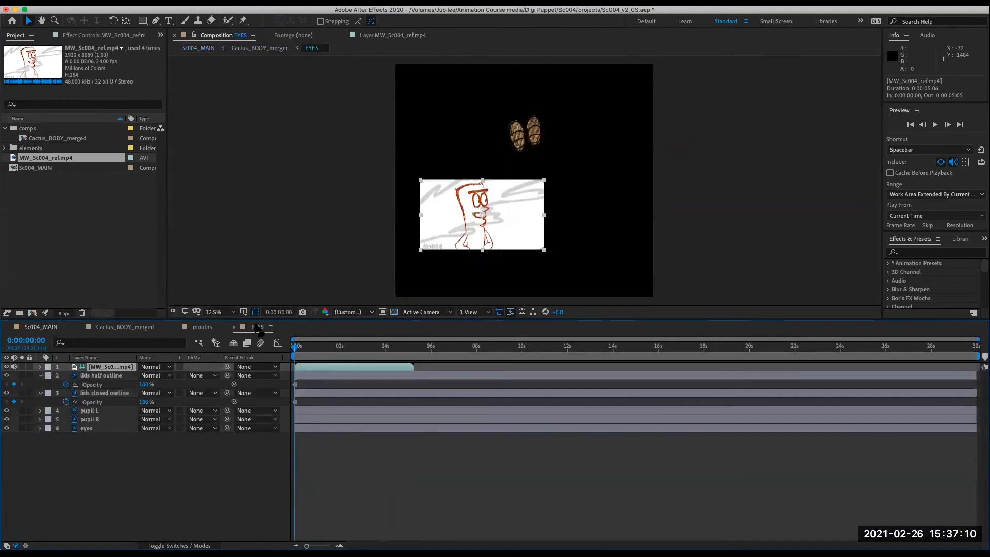
- Set the opacity of both the lids half outline and lids closed outline layers to 0%
left_click_drag(303, 349, 260, 361)
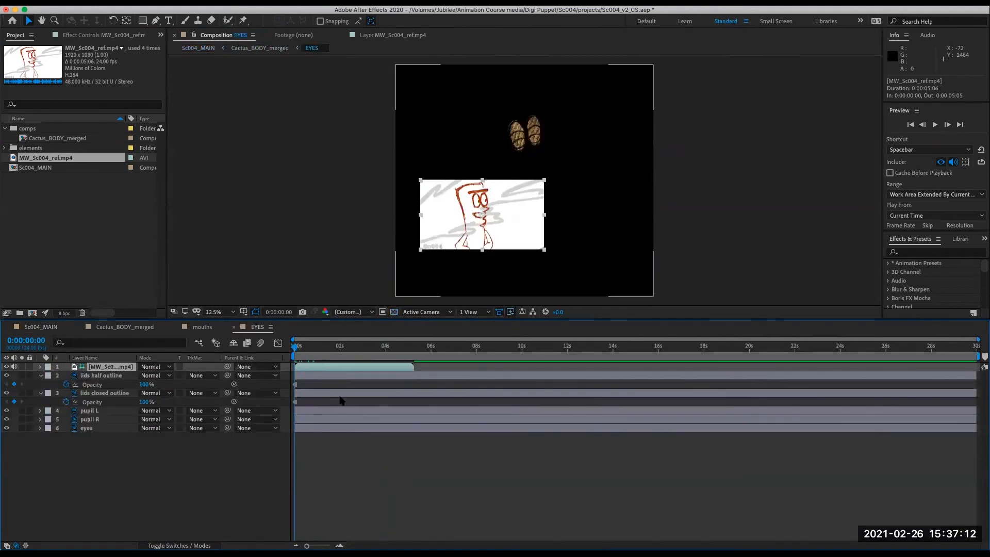
left_click(146, 385)
type("0")
key("Return")
left_click(145, 402)
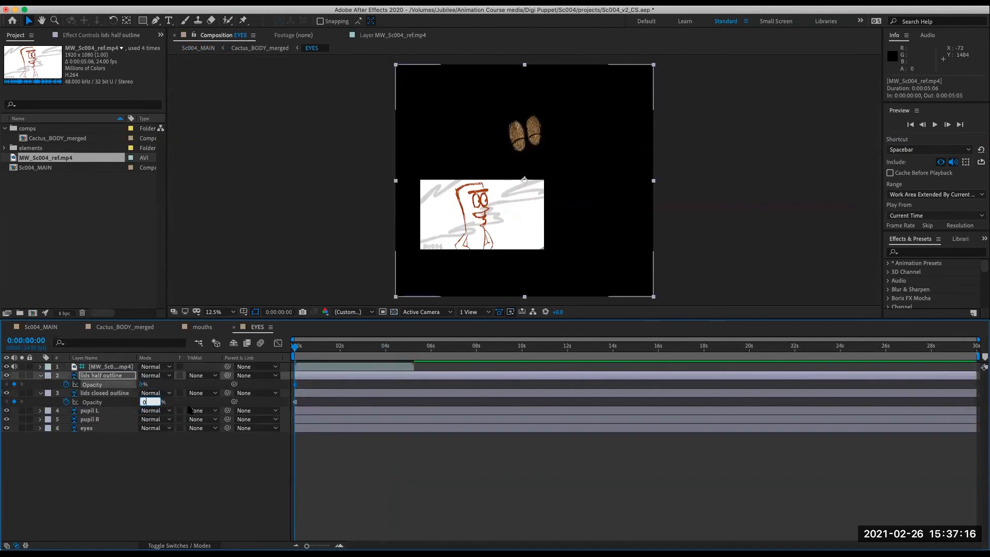
type("0")
key("Return")
- Lock the eyes layer in the EYES comp
left_click(101, 411)
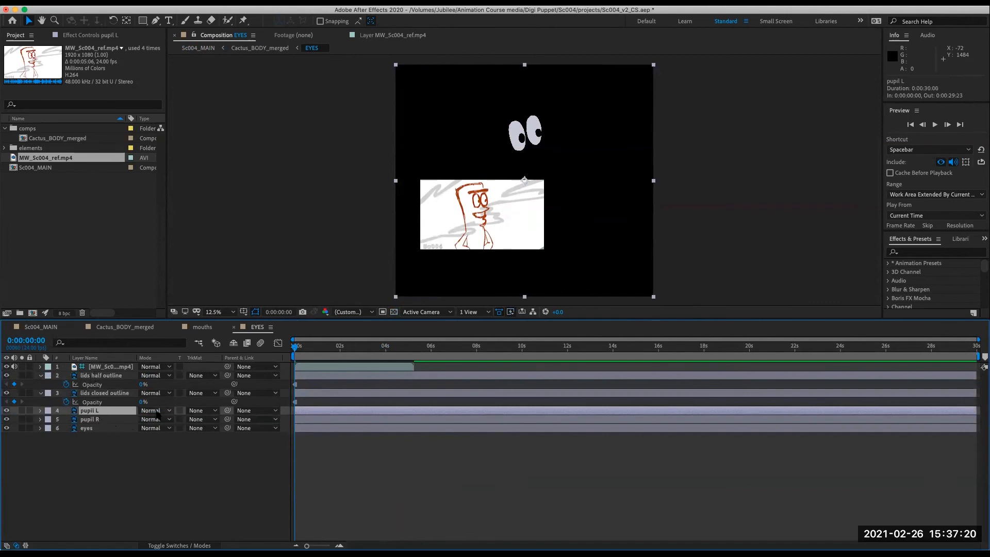
left_click(111, 420)
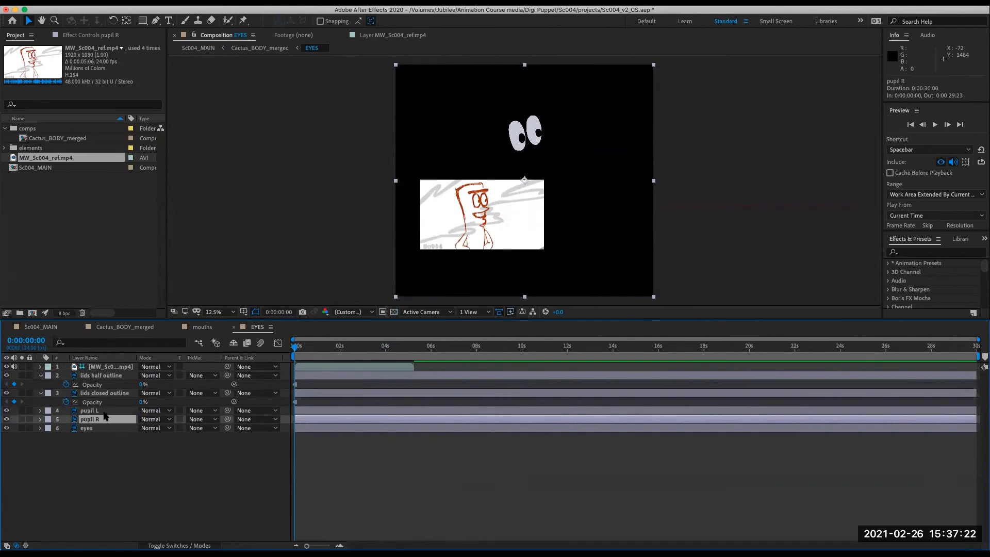
left_click(101, 430)
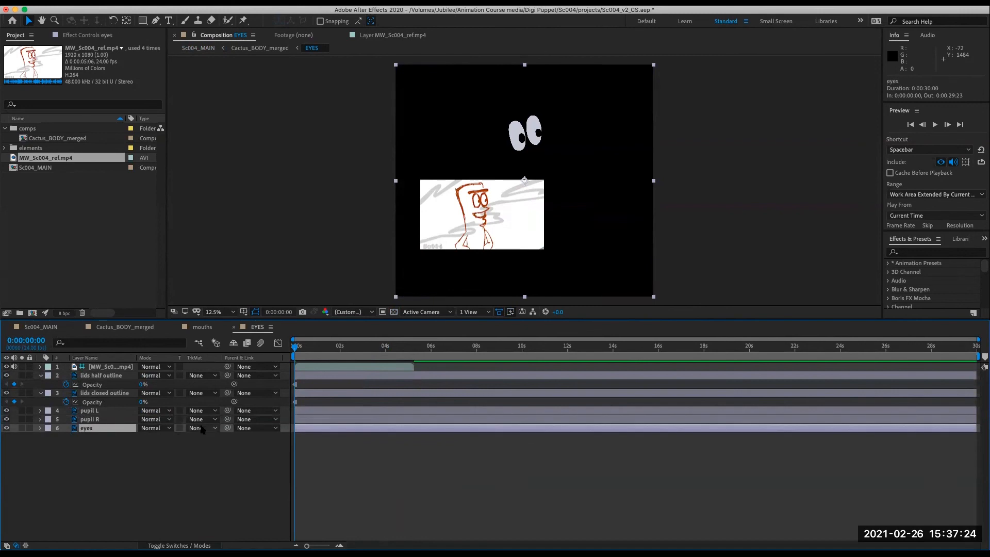
left_click(30, 428)
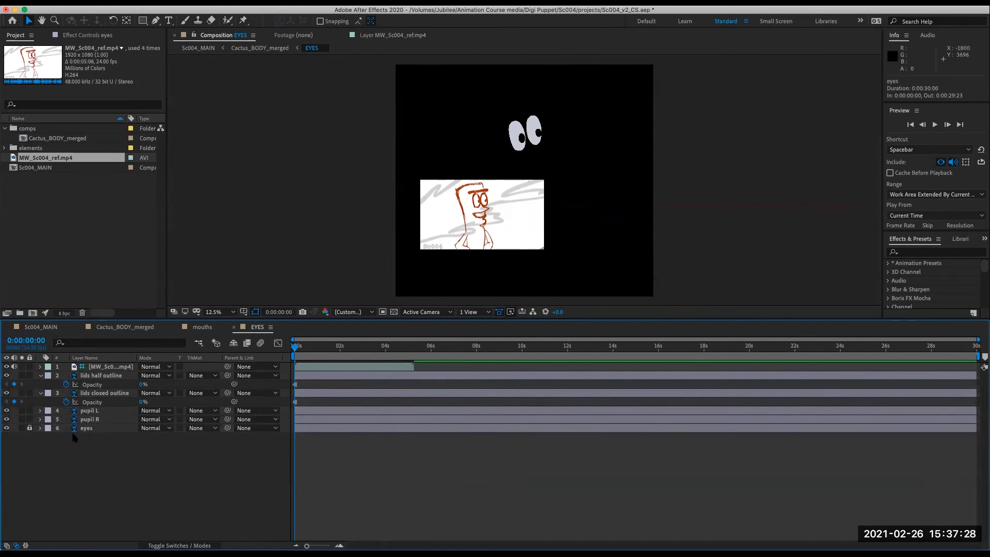
- Solo pupil L over the transparency grid and move its anchor point onto the pupil with the Pan Behind tool
left_click(102, 411)
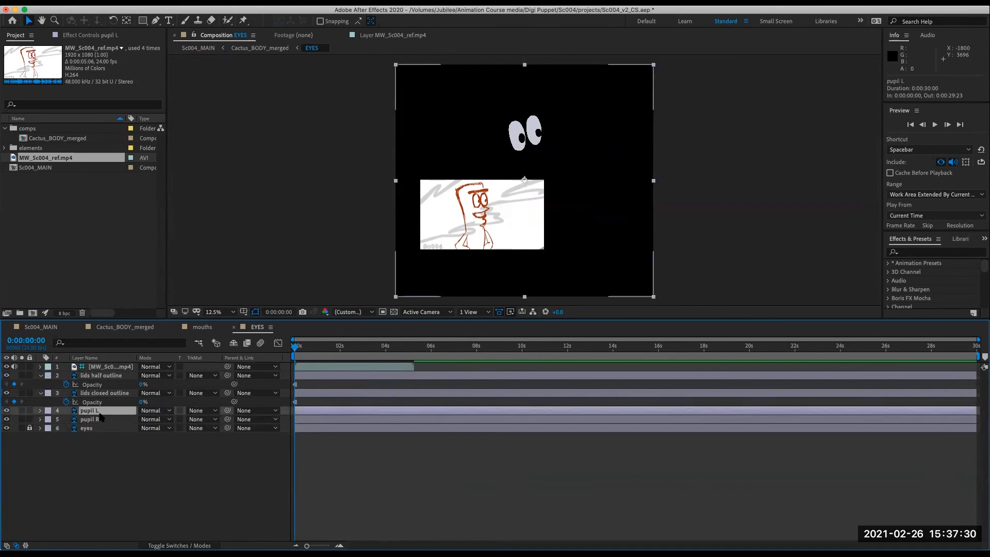
left_click(394, 312)
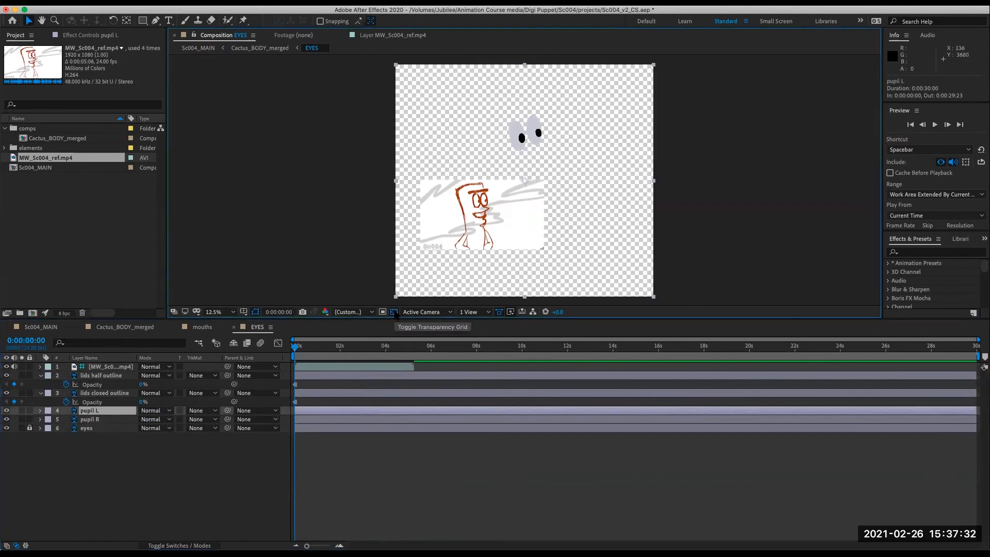
left_click(100, 411)
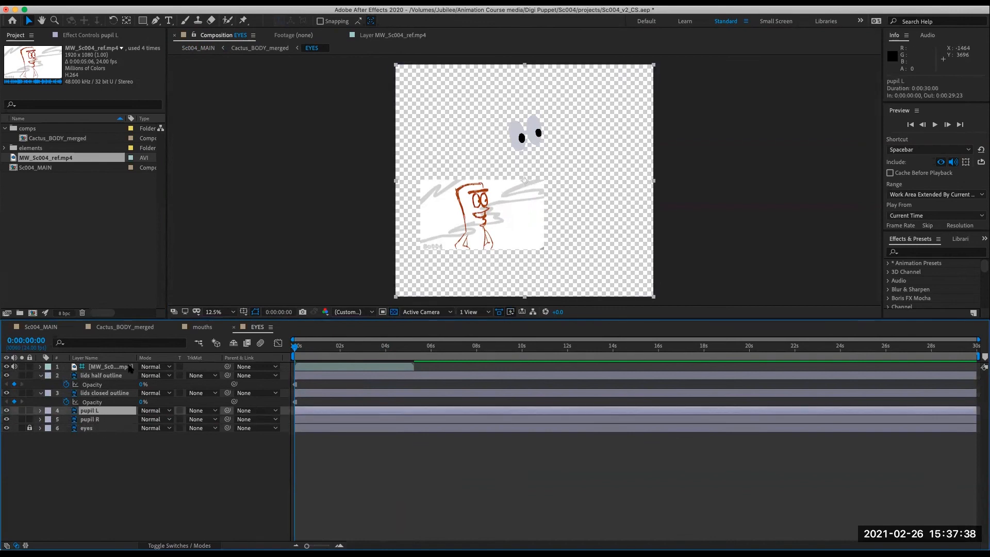
left_click(6, 411)
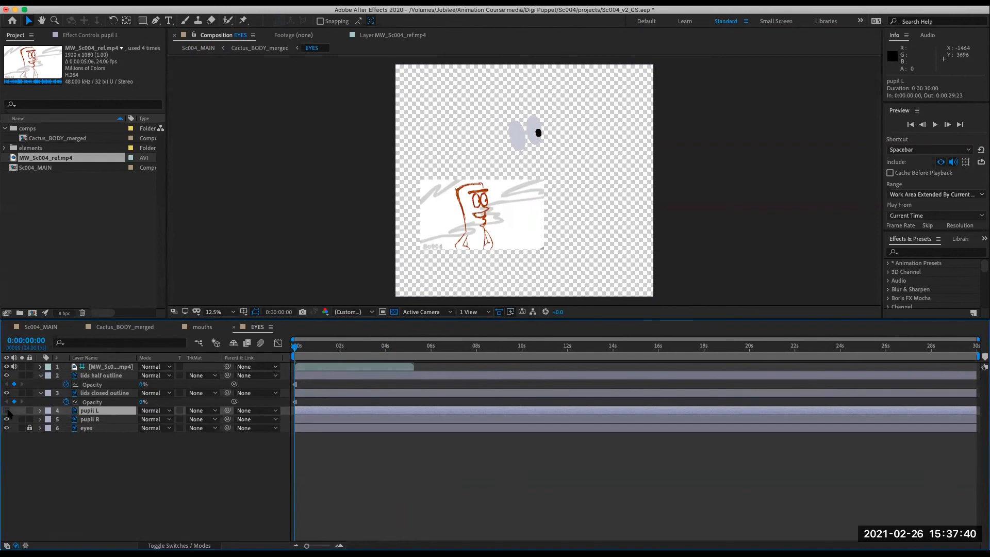
left_click(7, 411)
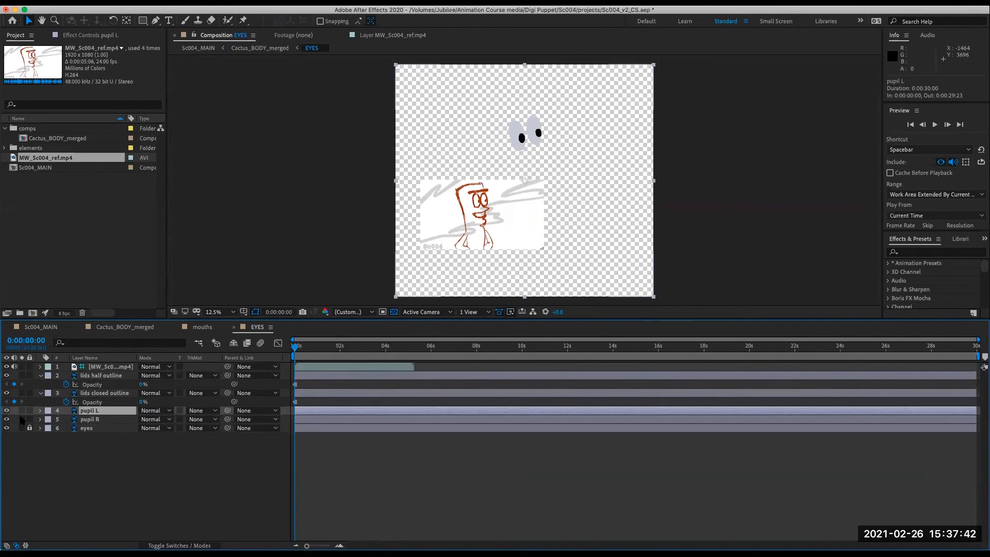
left_click(22, 411)
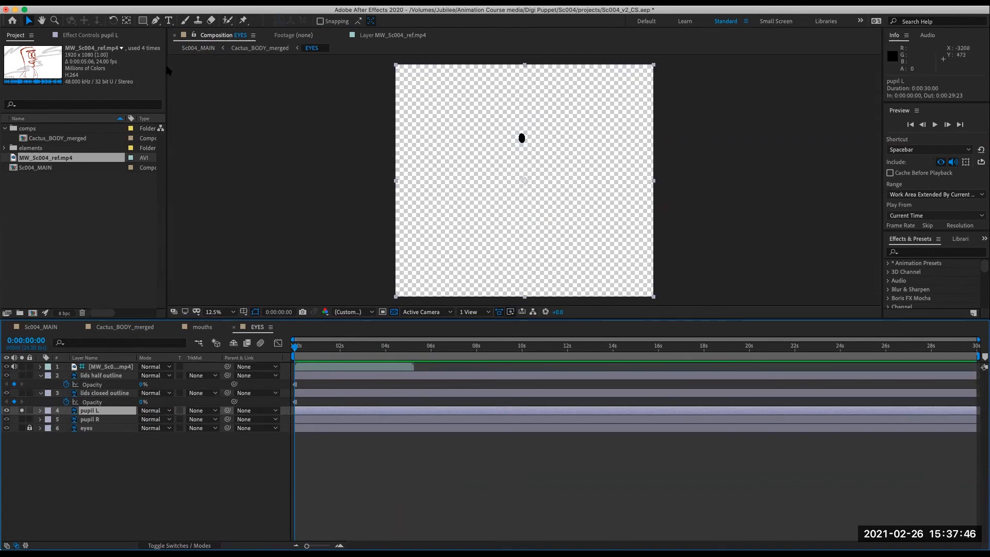
left_click(127, 20)
left_click_drag(525, 181, 522, 139)
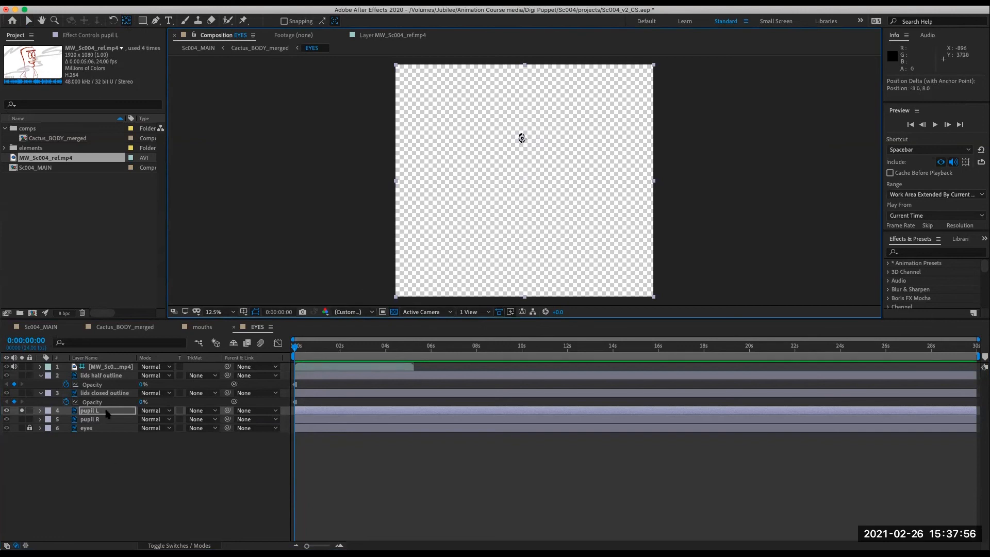
left_click(22, 410)
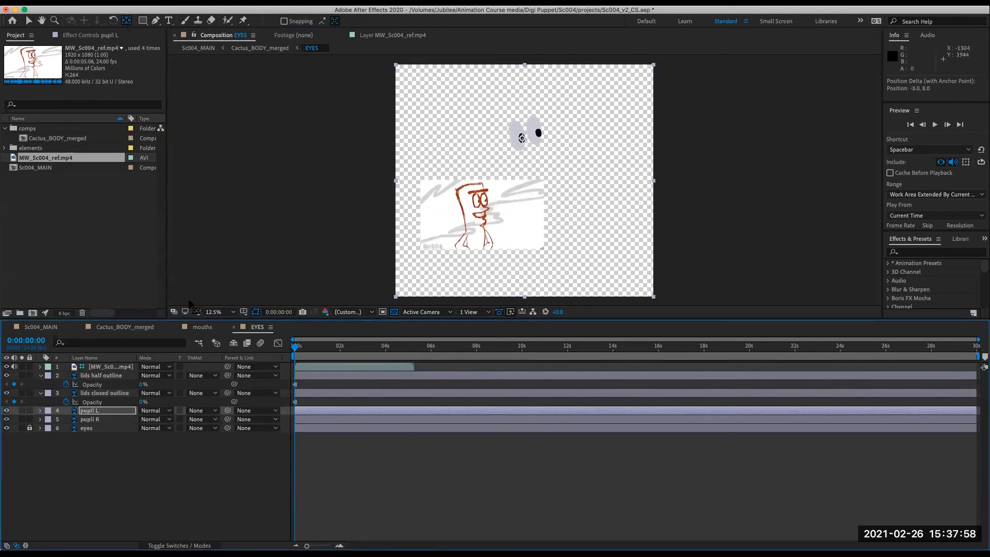
- Solo pupil R and move its anchor point onto its pupil with the Pan Behind tool
left_click(96, 420)
left_click(22, 420)
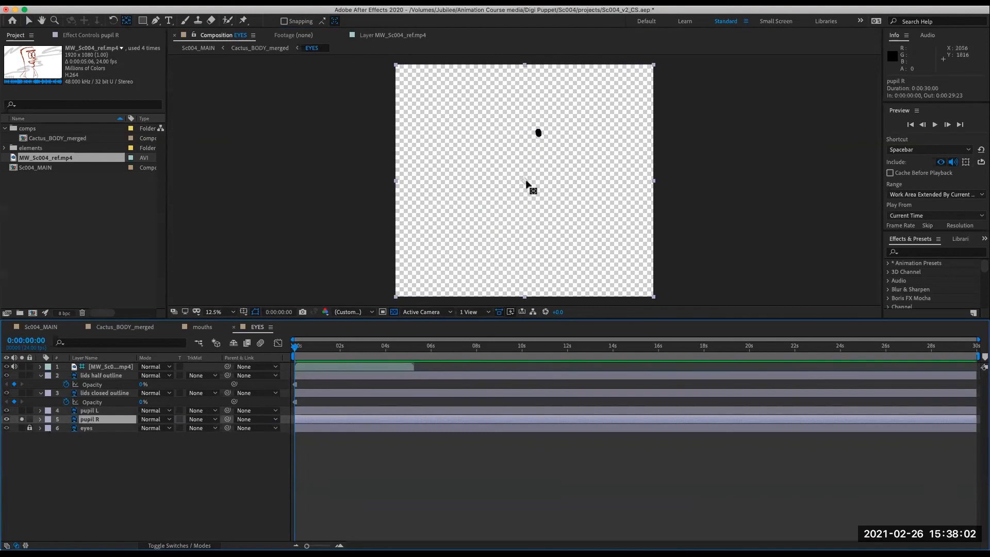
left_click_drag(524, 180, 539, 134)
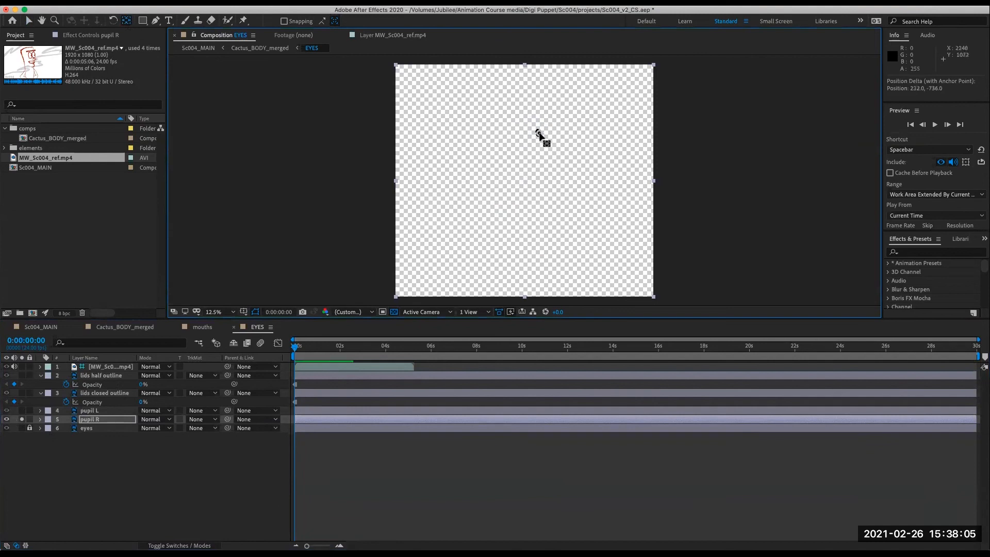
left_click(22, 419)
- Add position keyframes for pupil L and pupil R at the start and convert them to hold keyframes
left_click(73, 455)
left_click(89, 410)
left_click(90, 419, "shift")
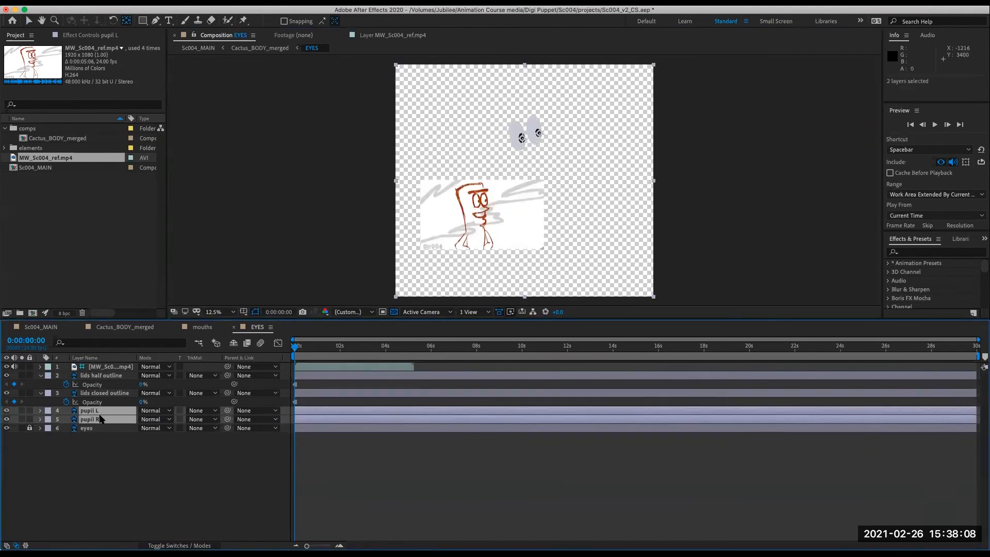
key("p")
left_click(66, 419)
left_click(66, 437)
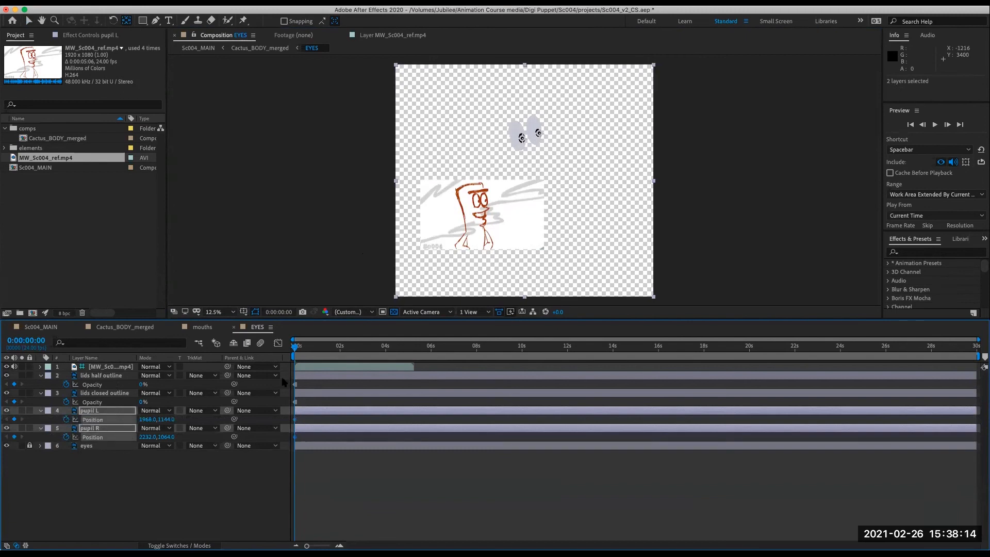
right_click(297, 423)
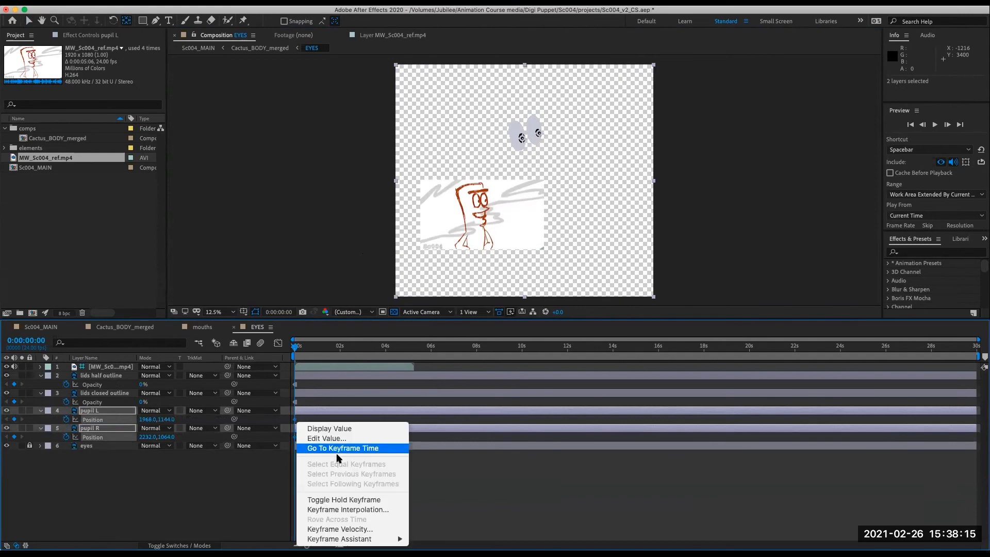
left_click(356, 500)
left_click(355, 494)
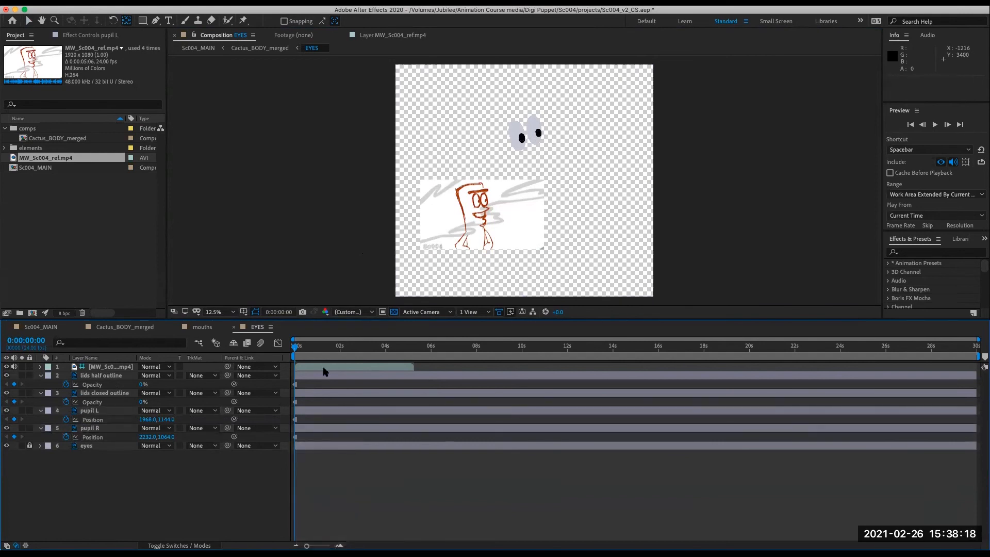
left_click(308, 363)
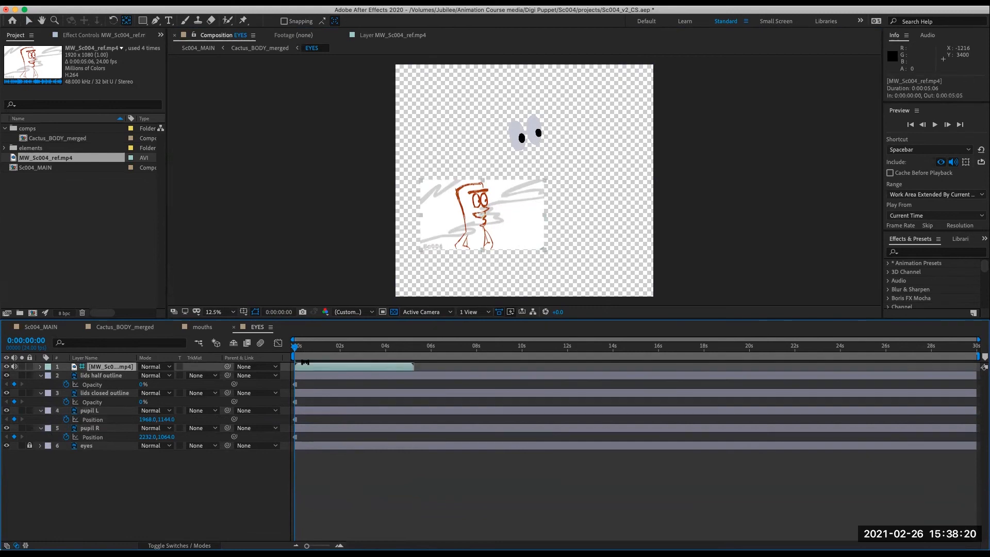
mouse_move(296, 349)
left_mouse_down()
mouse_move(330, 350)
mouse_move(283, 357)
left_mouse_up()
left_click(96, 494)
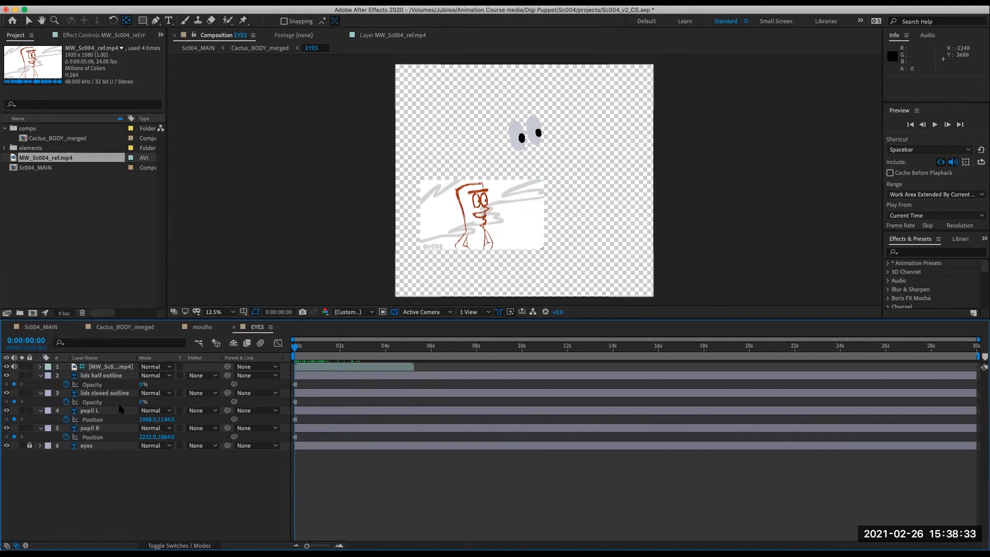
left_click(98, 376)
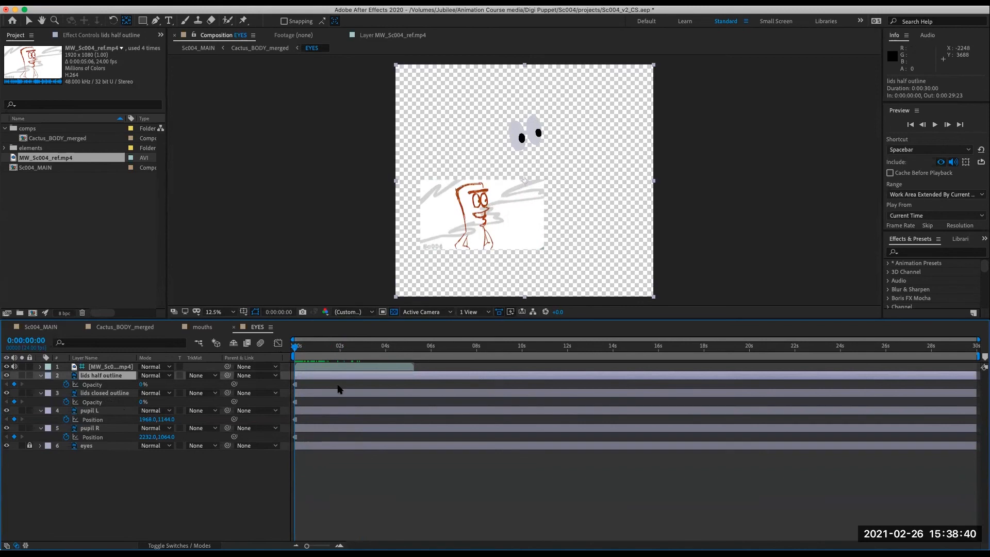
key("equal")
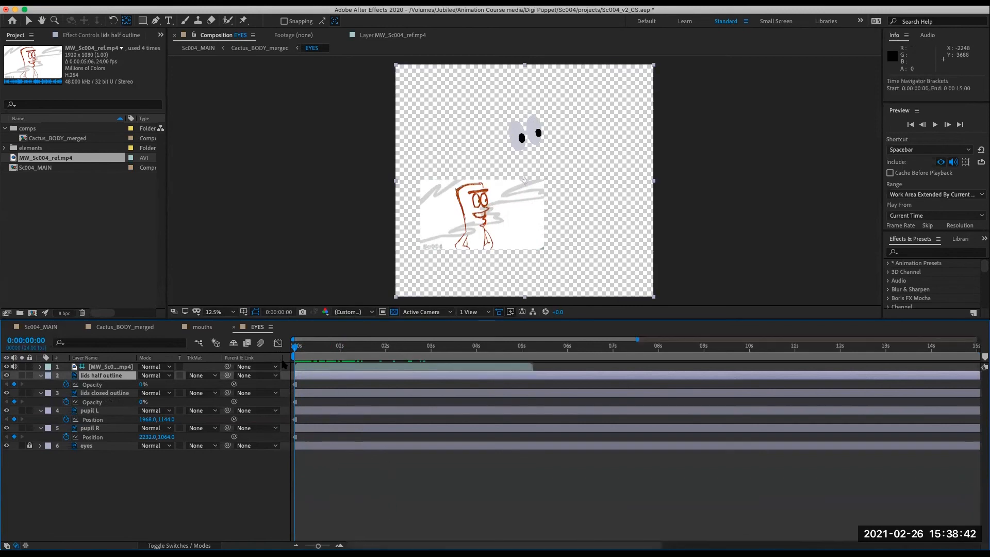
- Preview the opening of the reference clip in the EYES comp
left_click_drag(466, 351, 466, 378)
key("space")
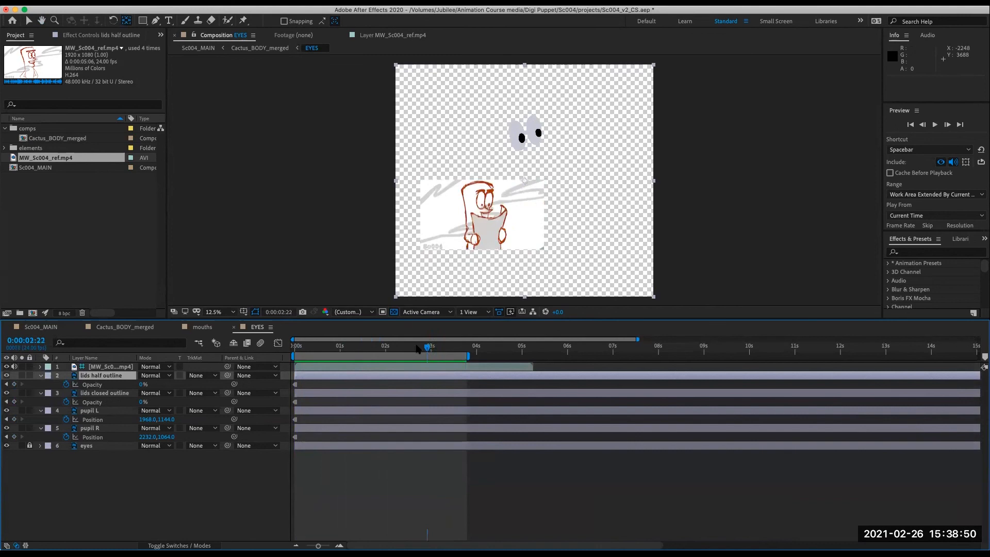
key("space")
left_click_drag(318, 364, 289, 361)
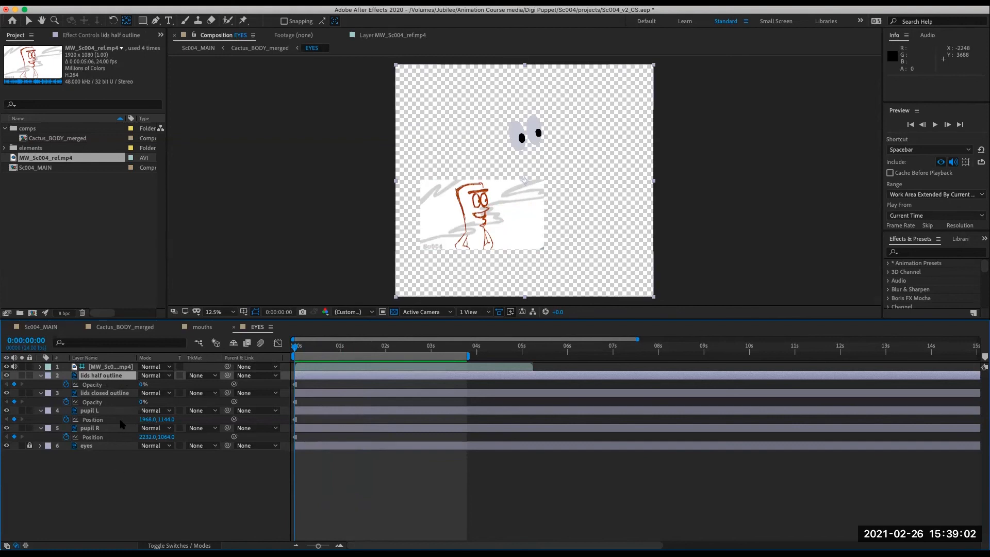
- Key the lids half outline opacity at 100% at the start and 0% at 0:00:01:12
left_click_drag(144, 384, 197, 382)
key("Return")
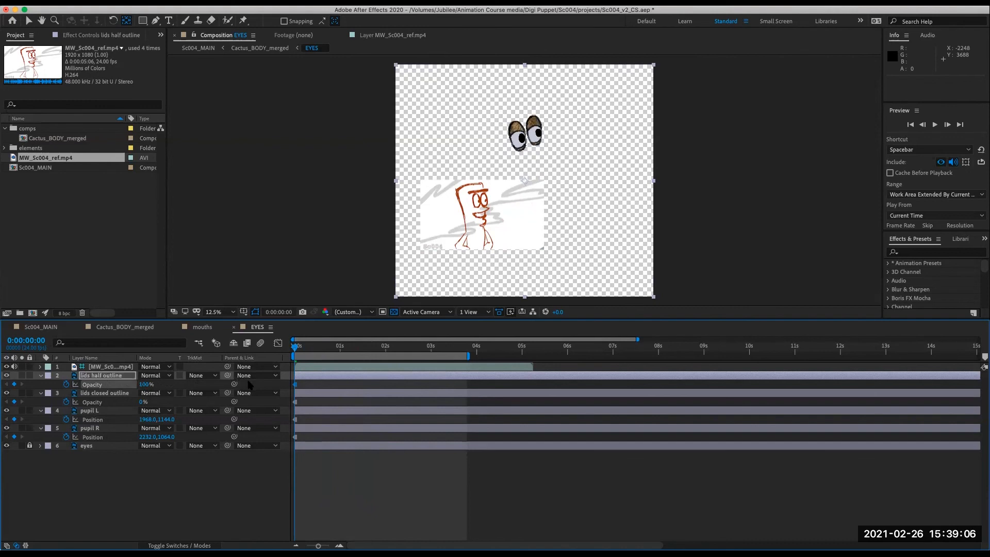
left_click_drag(301, 351, 363, 370)
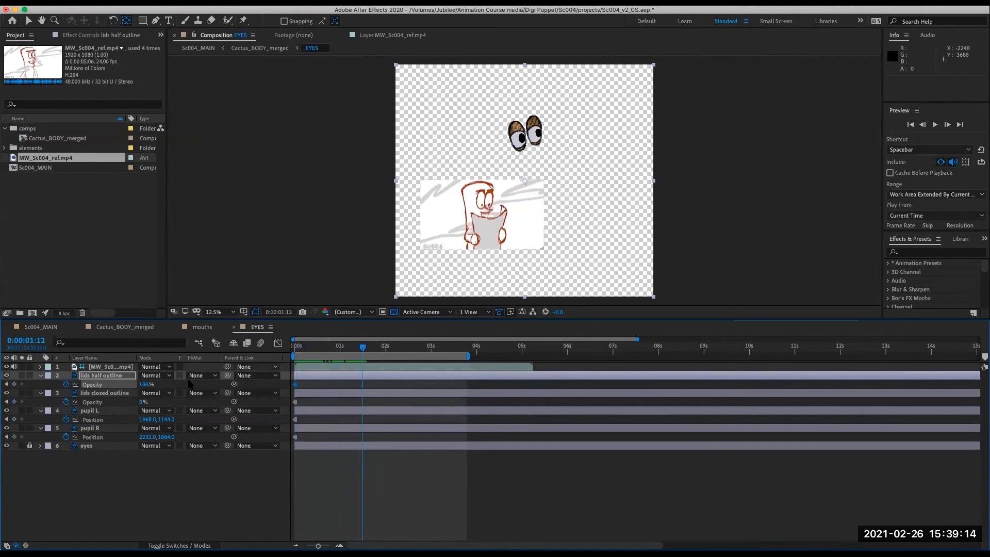
left_click(145, 384)
type("0")
key("Return")
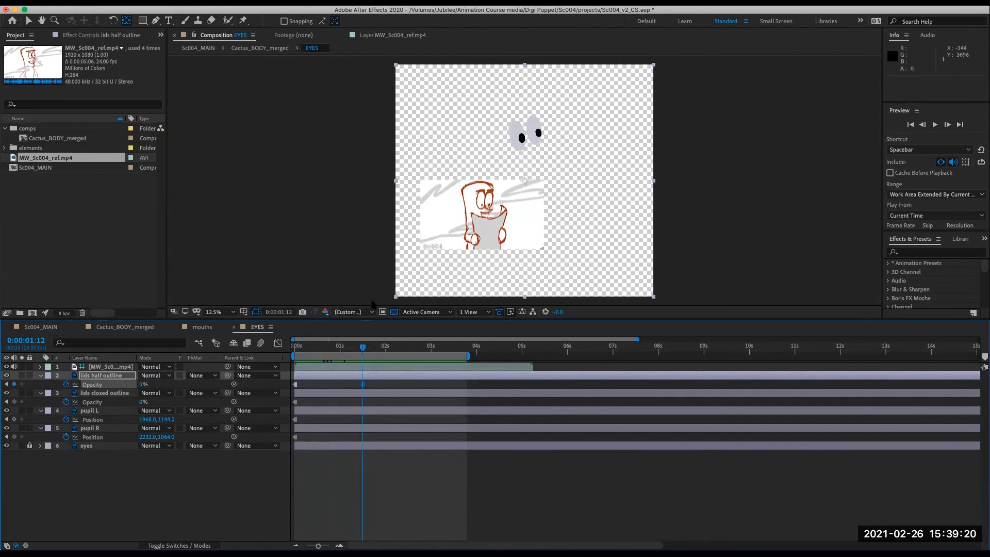
- Key the lids half outline opacity at 100% at 0:00:01:20 and 0% at 0:00:03:06
left_click_drag(363, 350, 378, 379)
type("0")
key("Return")
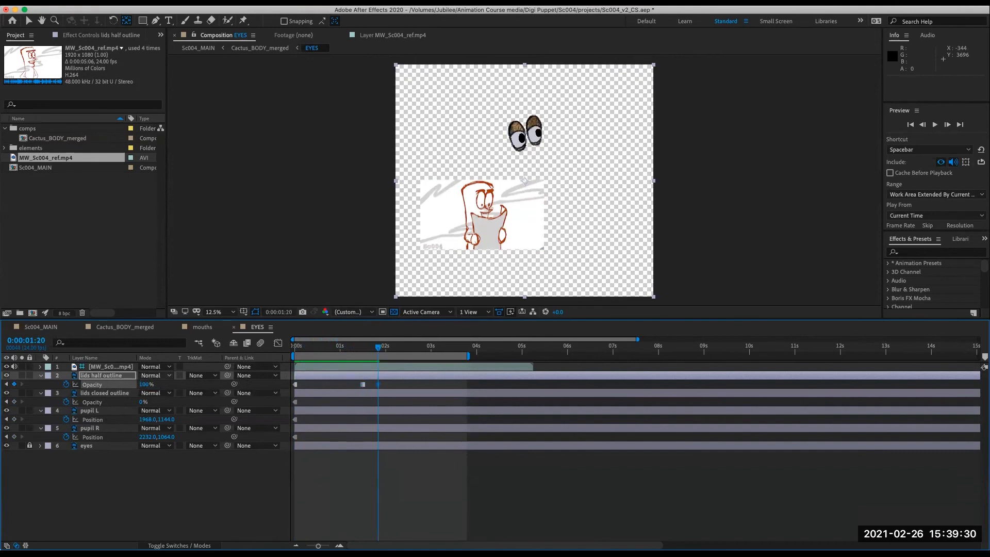
left_click_drag(378, 351, 443, 381)
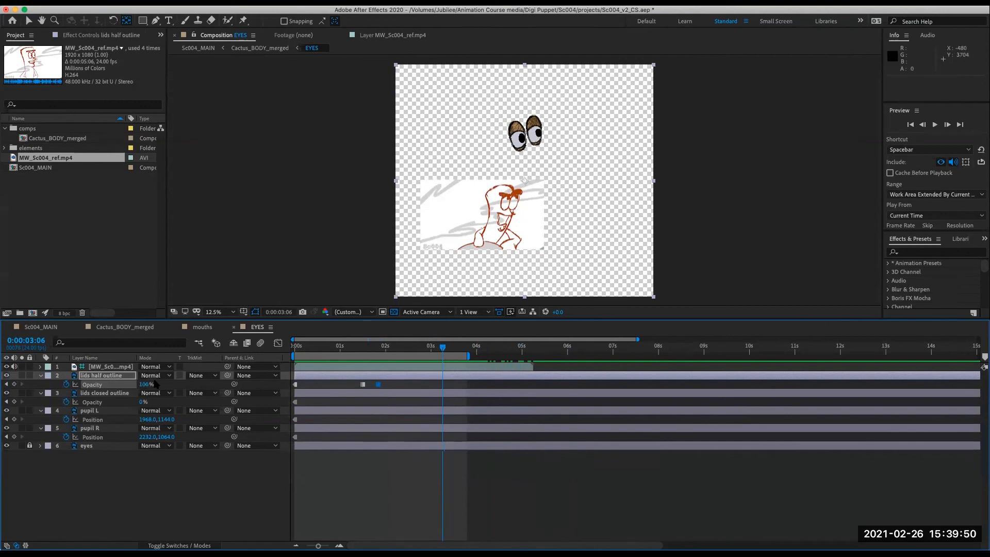
type("0")
key("Return")
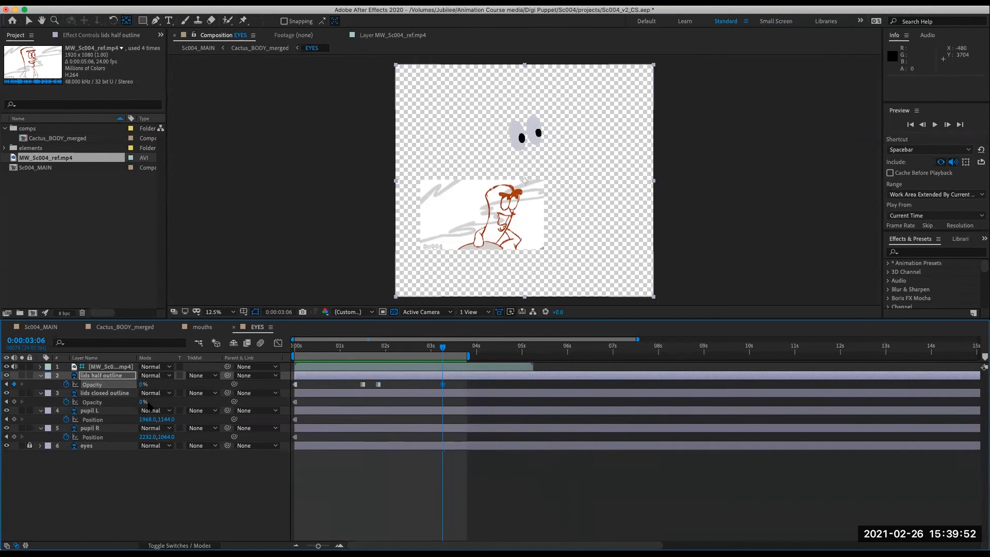
- Key a blink: lids closed outline opacity 100% at 0:00:03:06, then lids half outline 100% and lids closed 0% at 0:00:03:11
left_click_drag(141, 401, 226, 403)
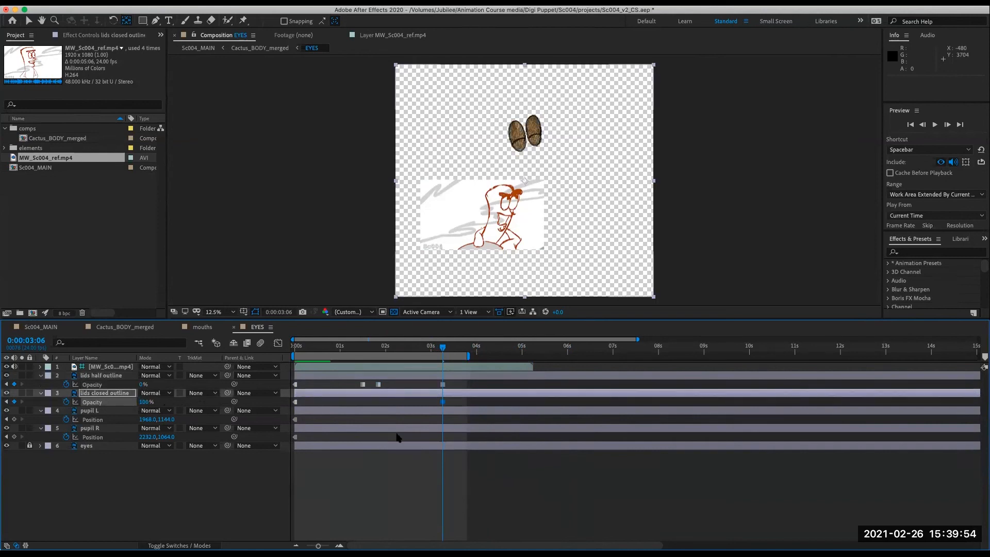
mouse_move(443, 348)
left_mouse_down()
mouse_move(428, 350)
mouse_move(452, 353)
left_mouse_up()
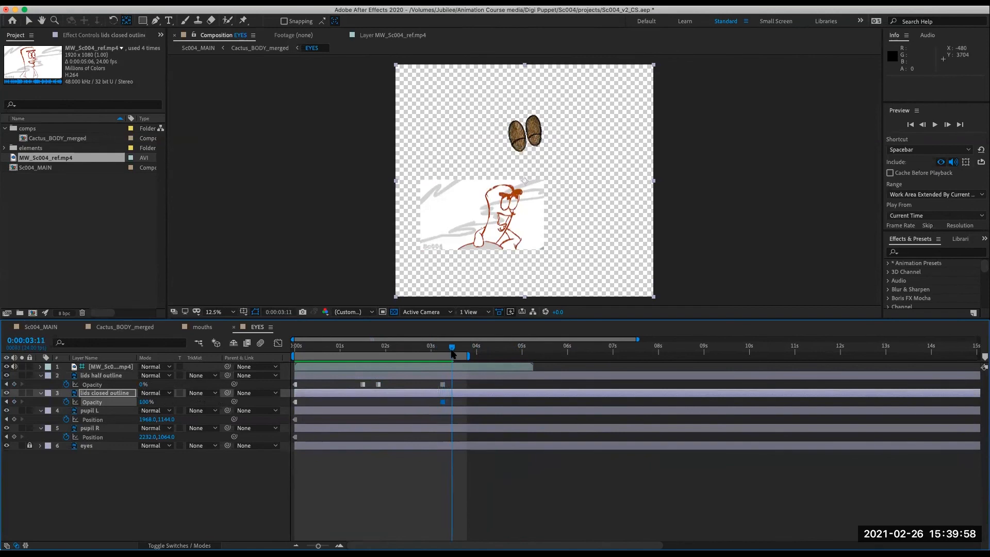
left_click(144, 385)
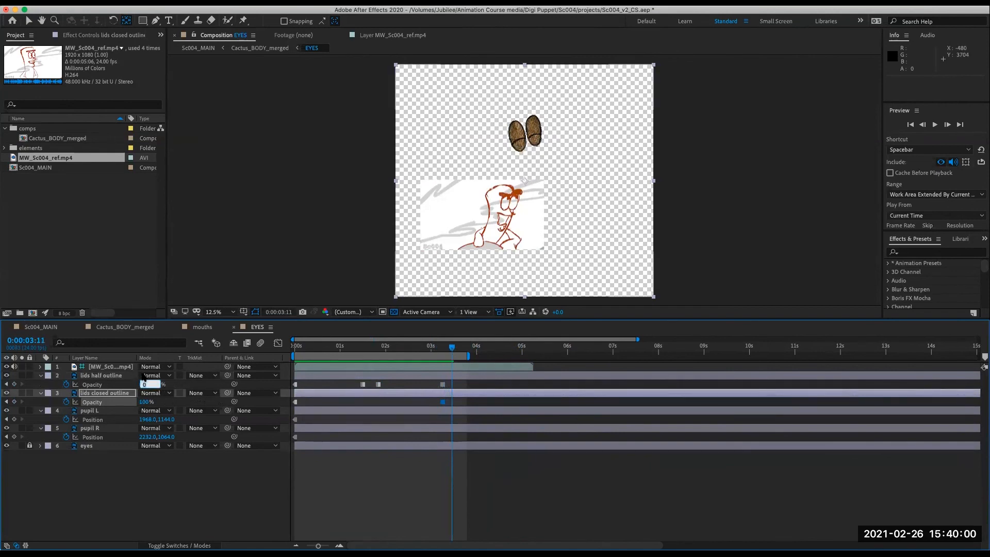
type("100")
key("Return")
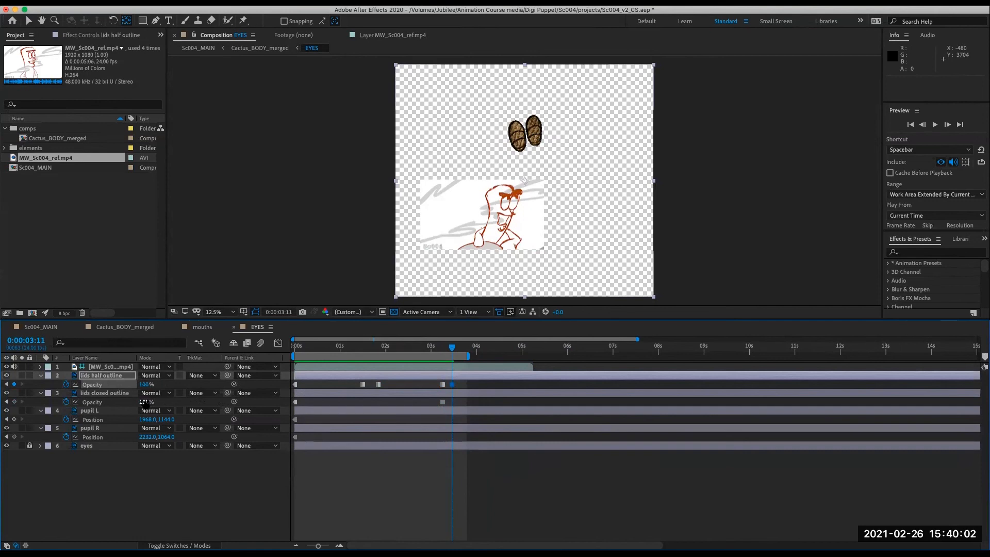
type("0")
key("Return")
- Set the lids half outline opacity to 0% at 0:00:03:15
left_click_drag(453, 348, 460, 350)
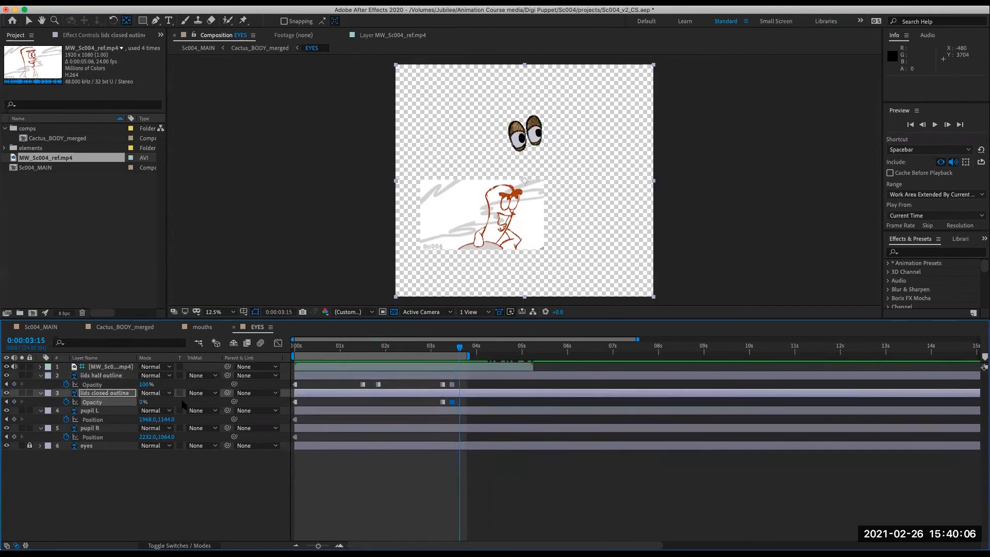
type("0")
key("Return")
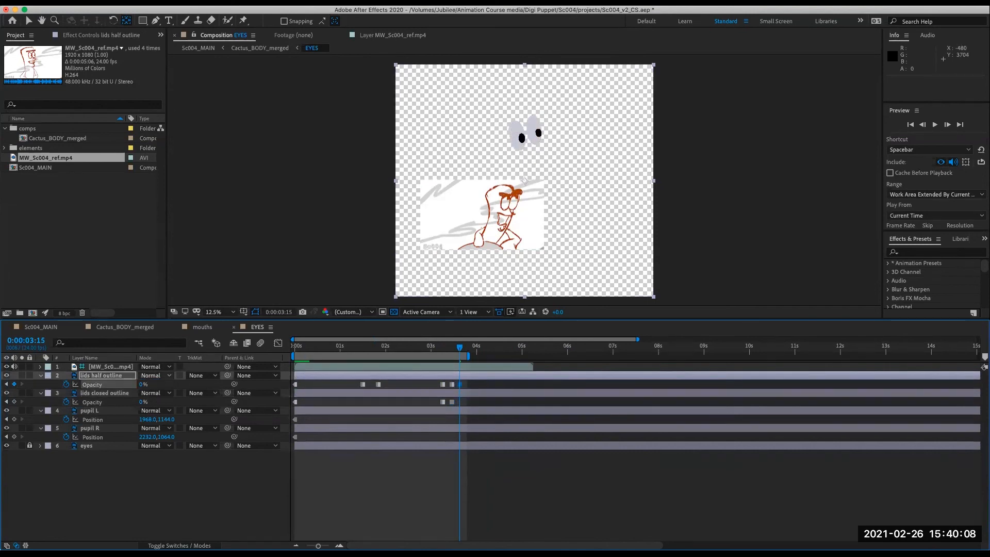
- Extend the work area to about 5 seconds and preview the eye animation with the transparency grid turned off
left_click_drag(470, 355, 528, 355)
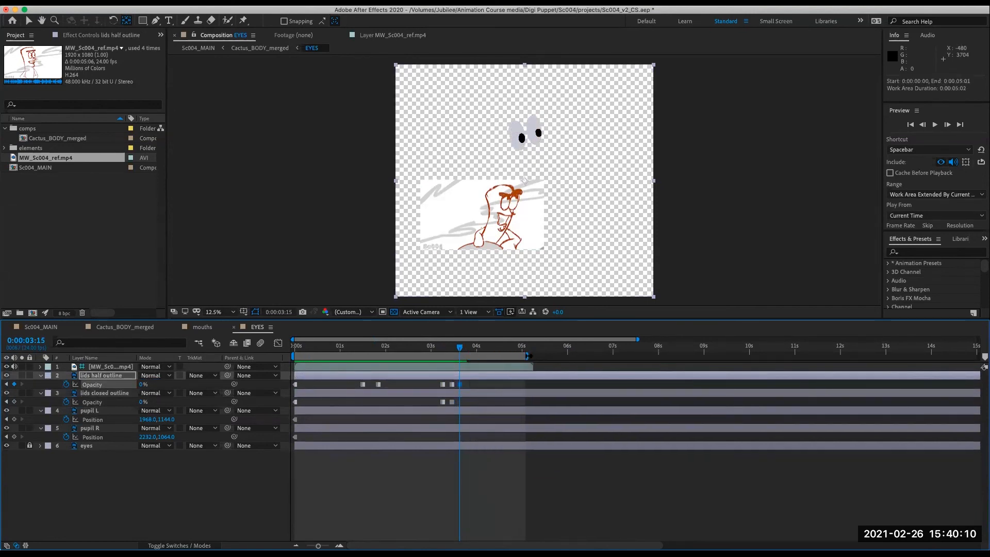
left_click_drag(462, 349, 437, 363)
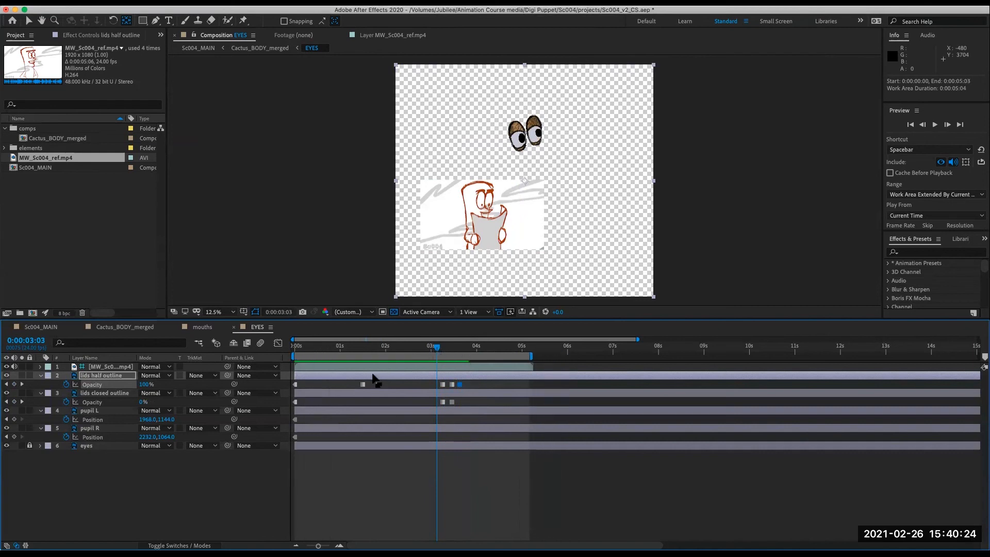
mouse_move(438, 349)
left_mouse_down()
mouse_move(473, 349)
mouse_move(428, 348)
left_mouse_up()
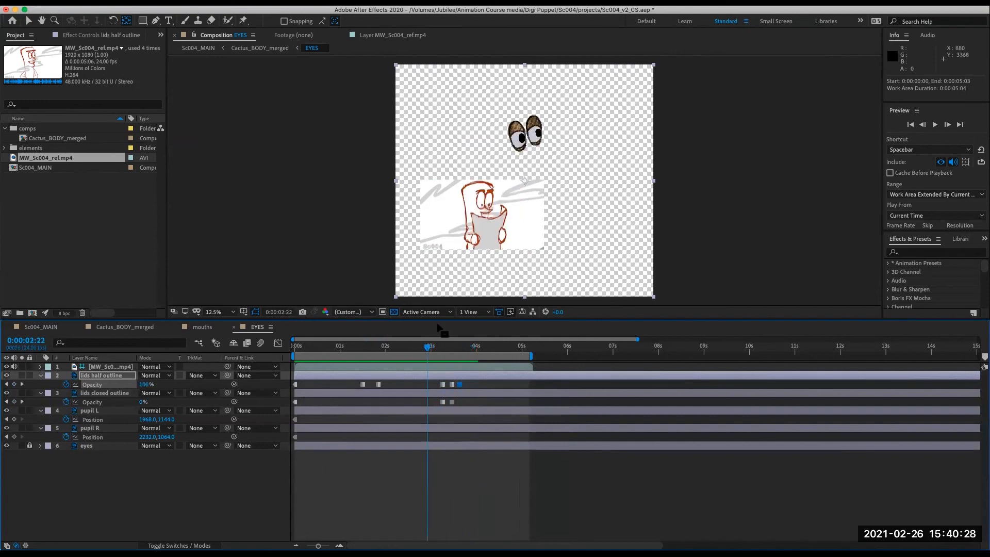
left_click(394, 312)
mouse_move(431, 352)
left_mouse_down()
mouse_move(446, 351)
mouse_move(432, 356)
left_mouse_up()
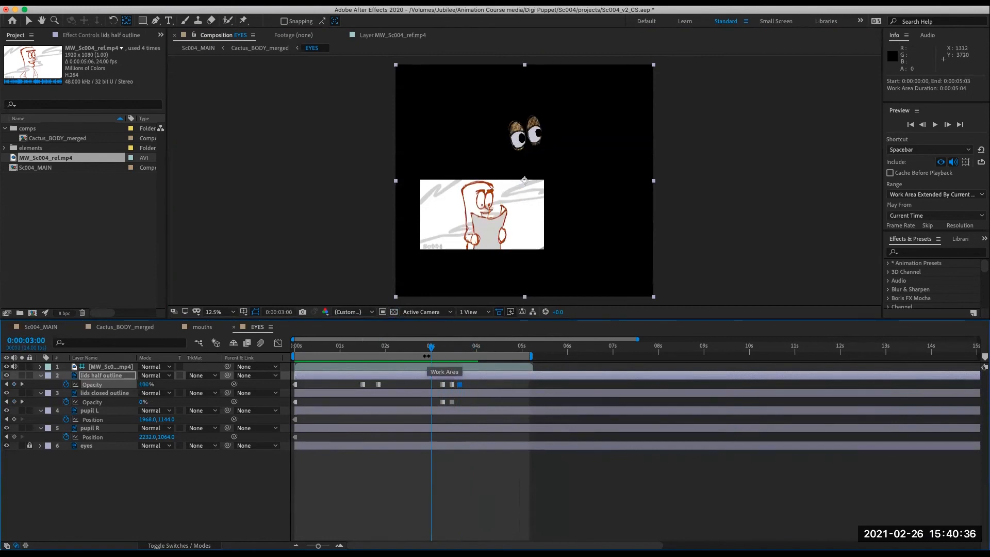
mouse_move(431, 349)
left_mouse_down()
mouse_move(469, 349)
mouse_move(398, 365)
mouse_move(271, 366)
left_mouse_up()
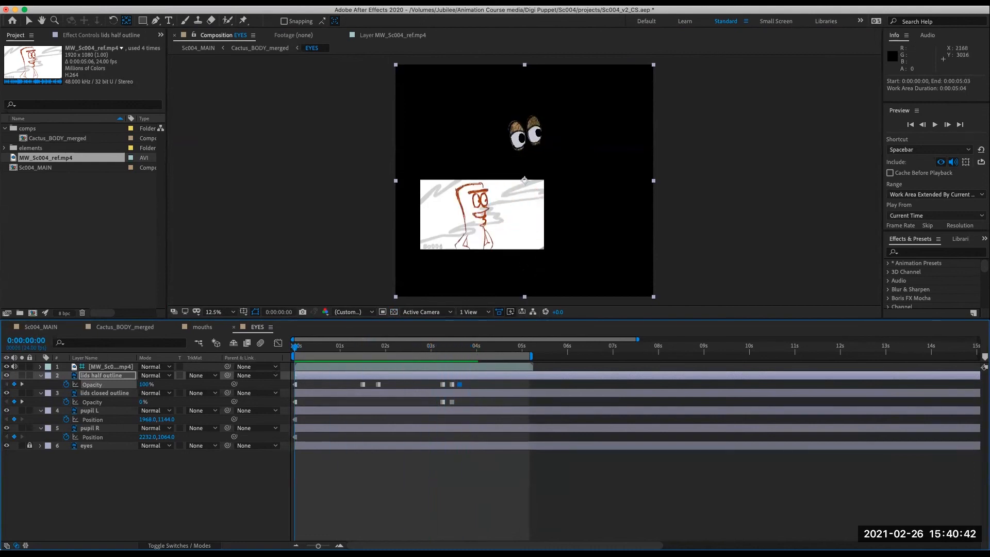
key("space")
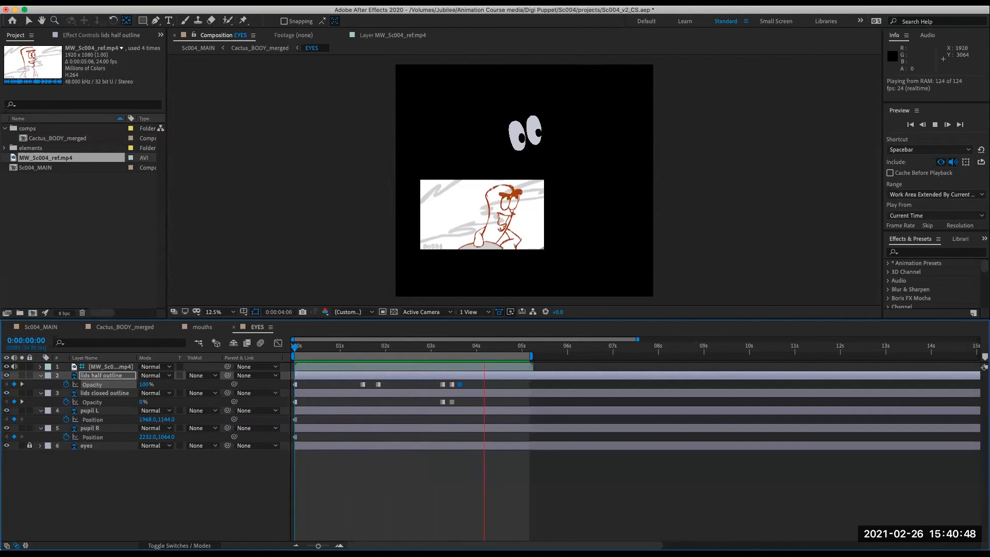
key("space")
- Set the lids half outline opacity to 100% at 0:00:04:11
left_click_drag(431, 347, 497, 356)
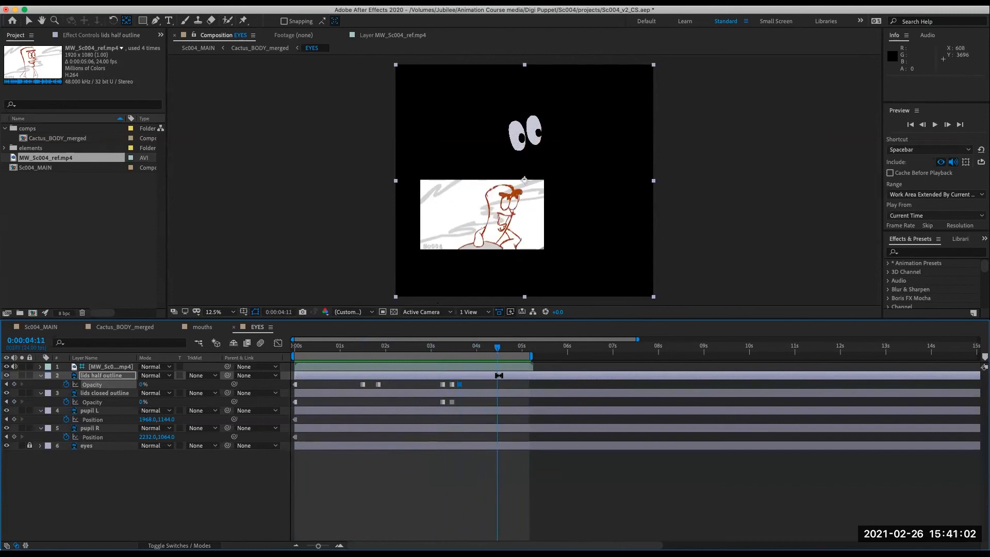
type("10")
key("Return")
type("100")
key("Return")
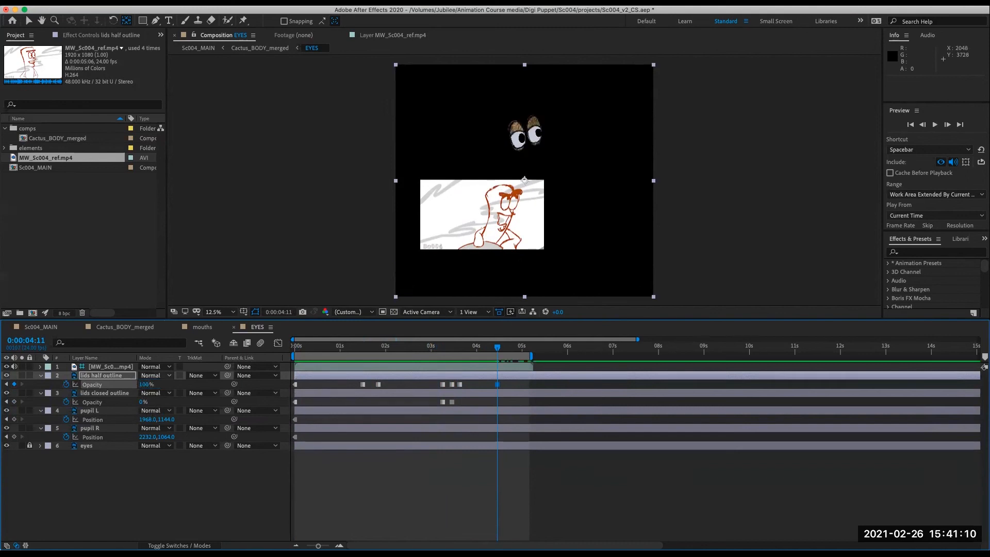
- At 0:00:04:14 set the lids half outline opacity to 0% and the lids closed outline opacity to 100%
left_click_drag(500, 349, 505, 350)
left_click(145, 385)
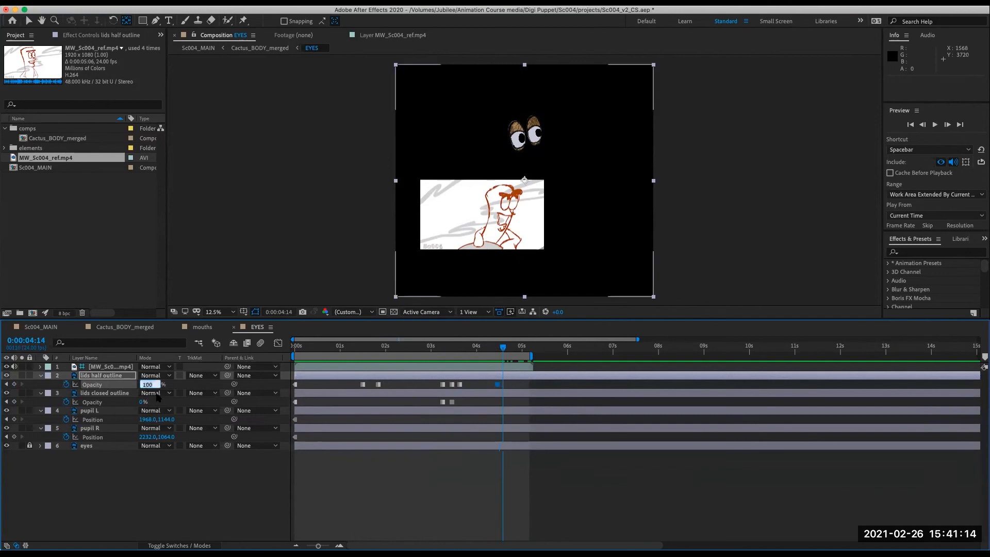
type("0")
key("Return")
type("10")
key("Return")
left_click(146, 402)
key("Return")
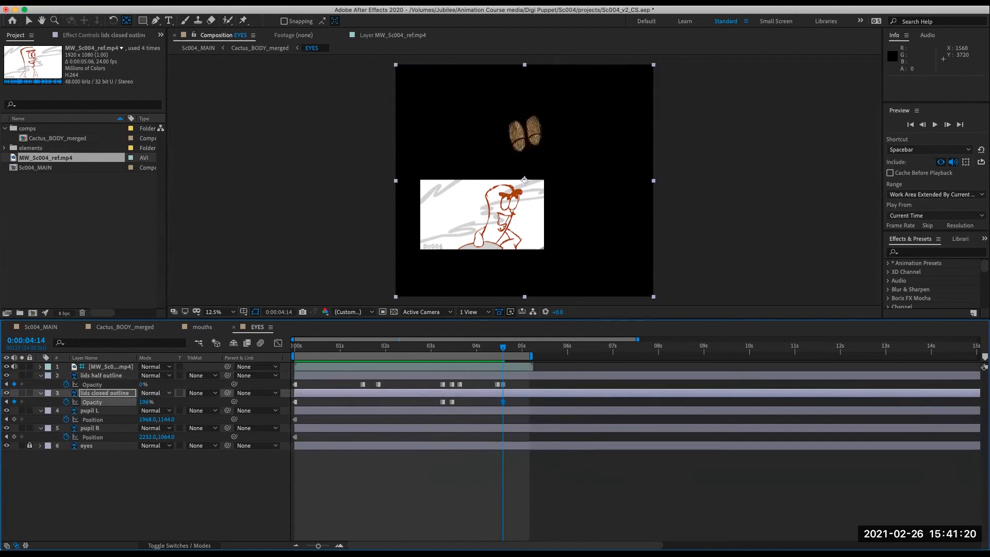
- A couple of frames later set the lids closed outline opacity to 0% and the lids half outline opacity to 100%
left_click_drag(505, 349, 510, 351)
left_click(144, 402)
type("0")
key("Return")
left_click(143, 385)
type("100")
key("Return")
- Set the work area end to the reference clip's out point and preview the EYES comp
mouse_move(508, 350)
left_mouse_down()
mouse_move(498, 350)
mouse_move(507, 349)
left_mouse_up()
left_click(538, 368)
key("o")
key("n")
key("space")
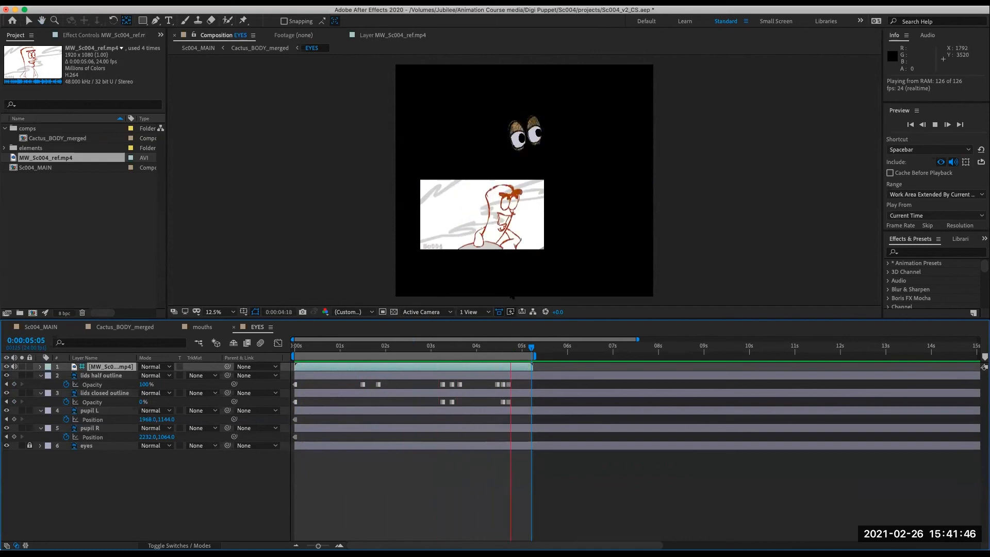
key("space")
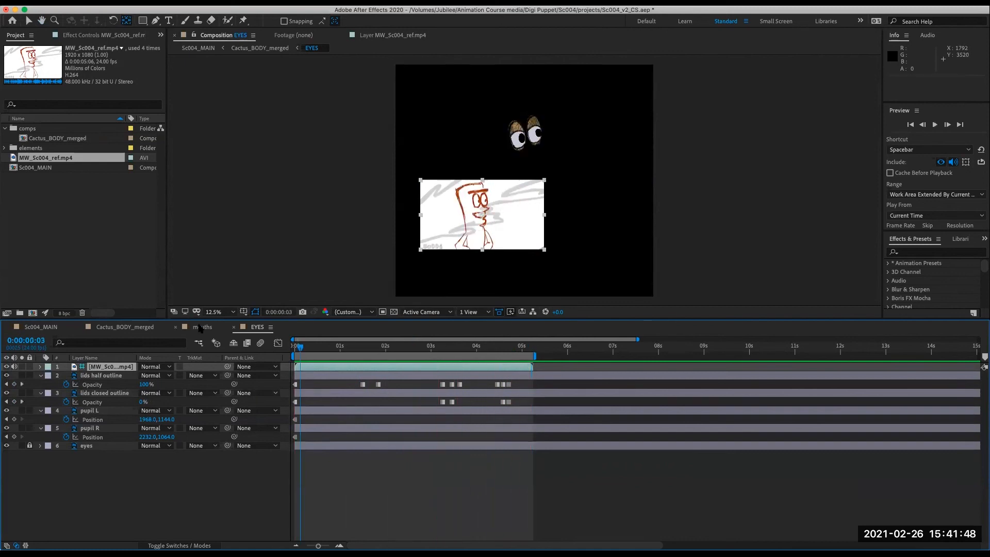
- Open the Cactus_BODY_merged comp, extend its work area to about 5 seconds, and preview the animation
left_click(202, 327)
left_click(133, 327)
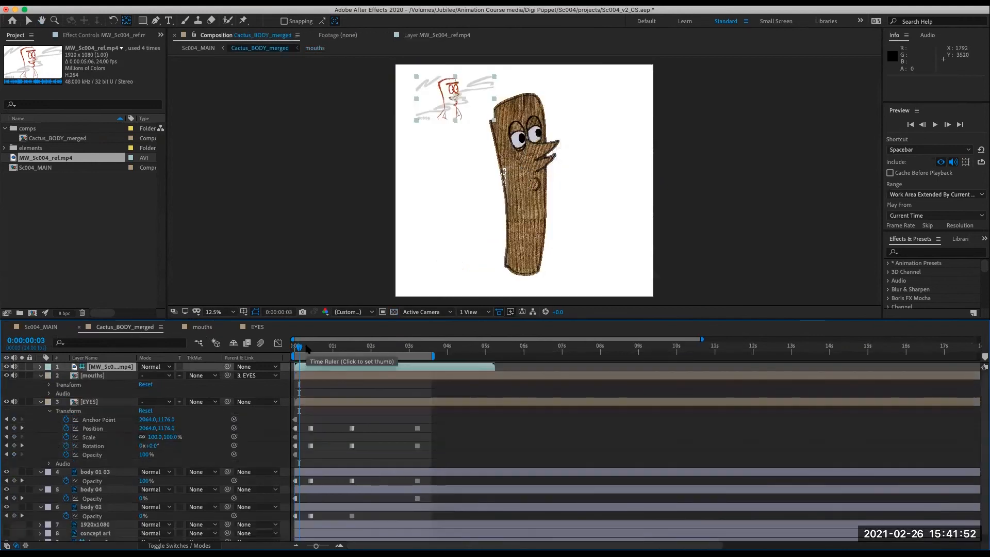
left_click_drag(297, 348, 259, 345)
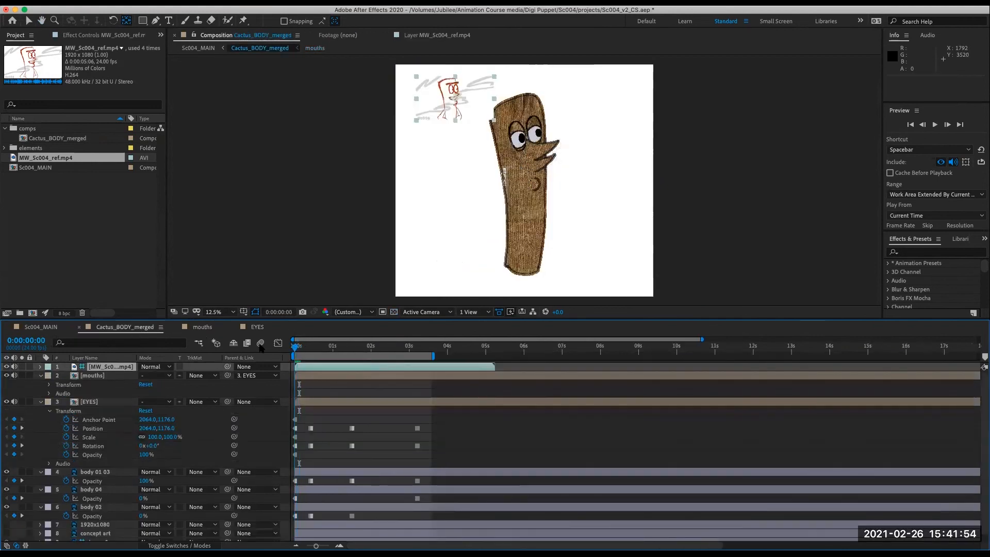
key("space")
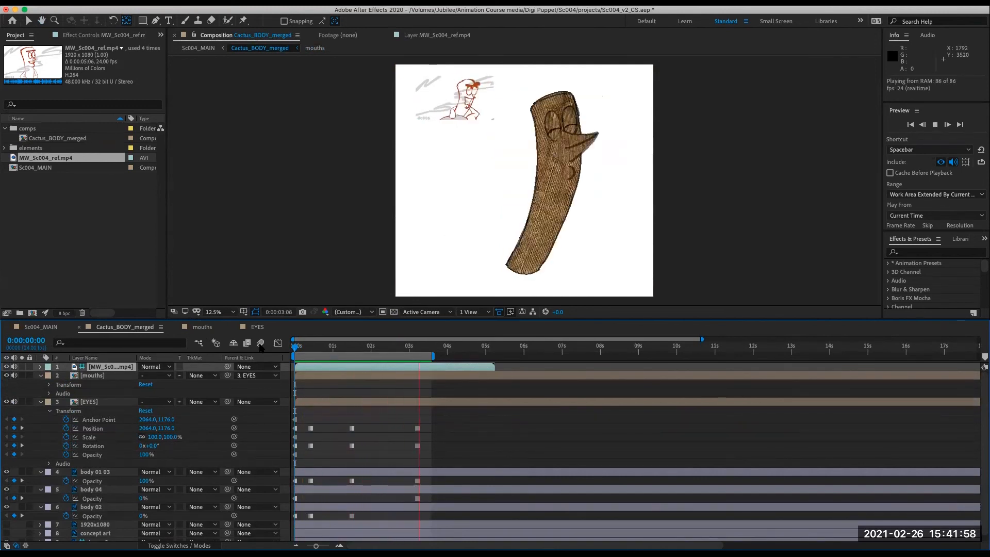
left_click_drag(433, 356, 497, 354)
key("Home")
key("space")
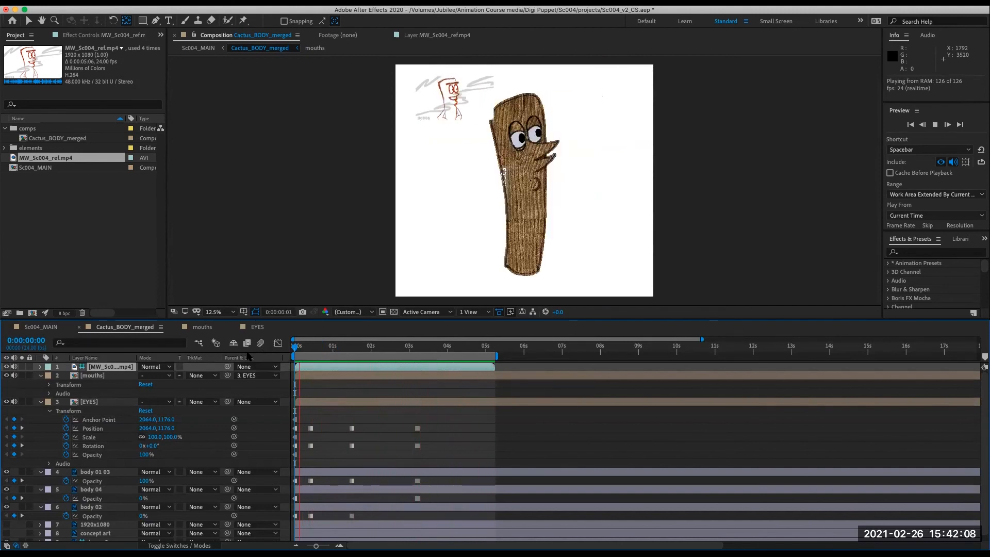
left_click_drag(322, 351, 352, 354)
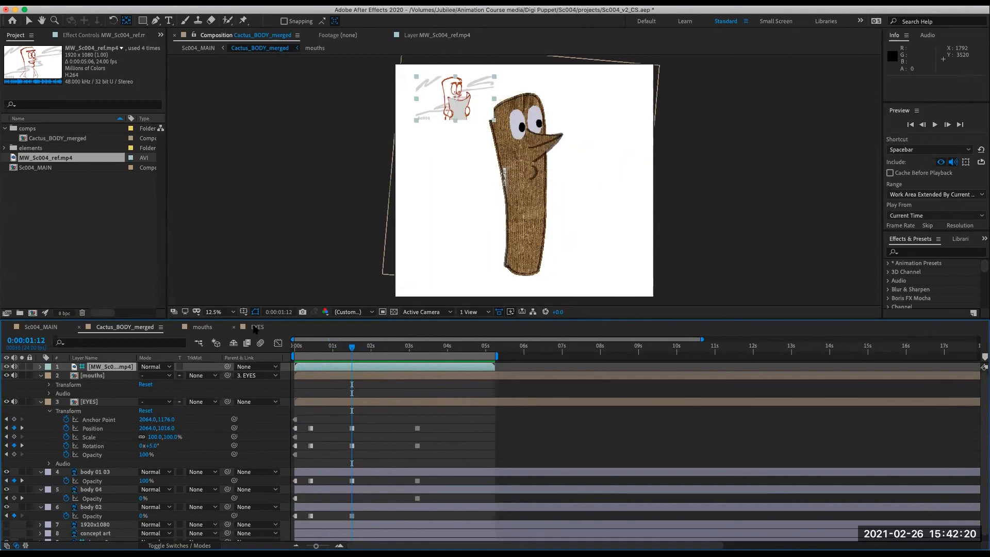
- Preview the Cactus_BODY_merged comp again and switch to the Sc004_MAIN comp
left_click(256, 327)
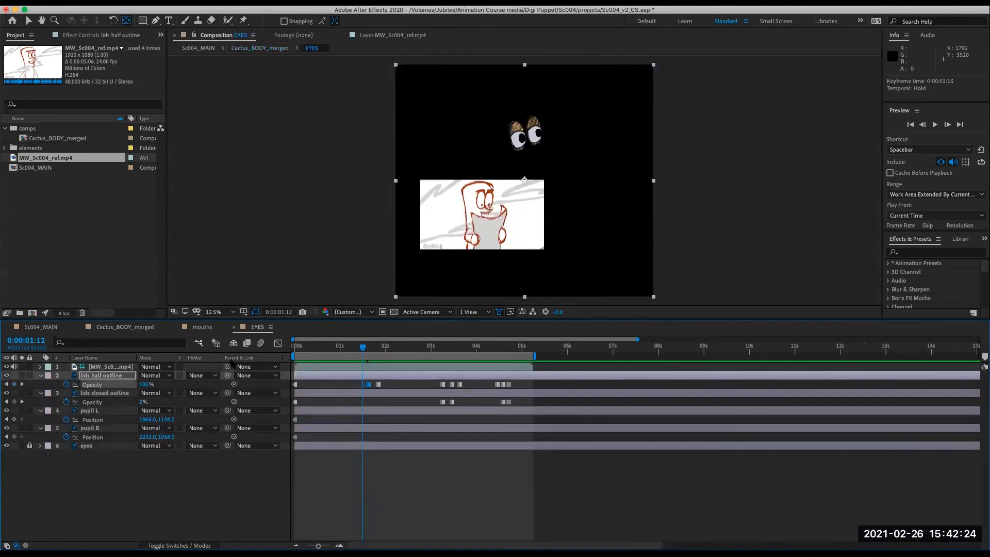
left_click(148, 329)
left_click_drag(348, 349, 257, 396)
key("space")
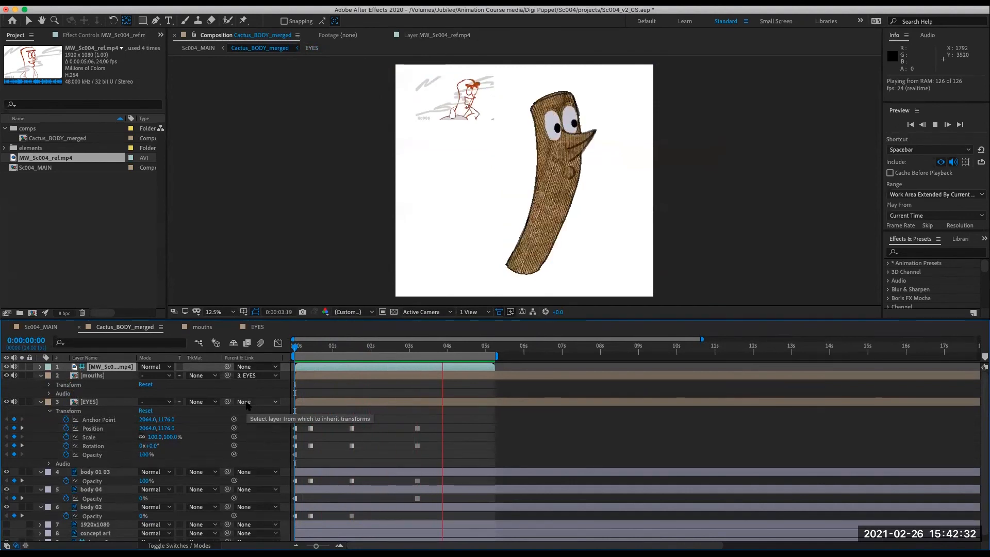
left_click(296, 368)
left_click_drag(296, 366, 275, 374)
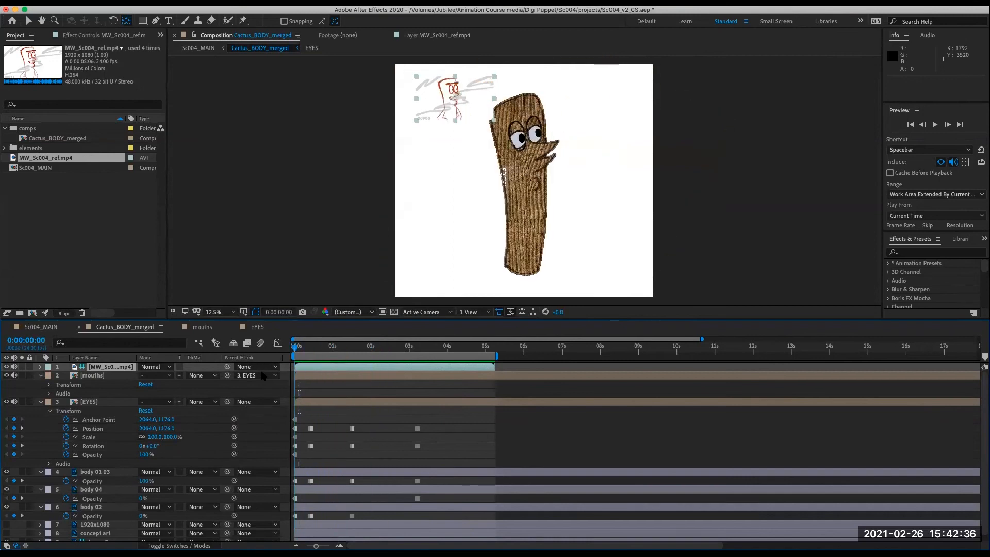
left_click(222, 444)
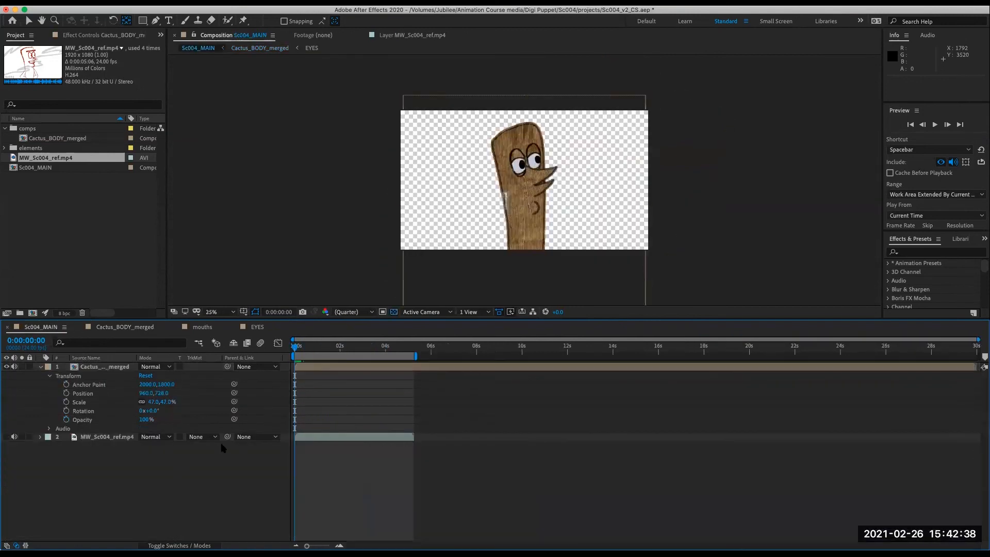
- Compare the cactus against the reference clip at the start by toggling the reference layer's visibility on and off
left_click_drag(314, 349, 293, 352)
left_click(6, 437)
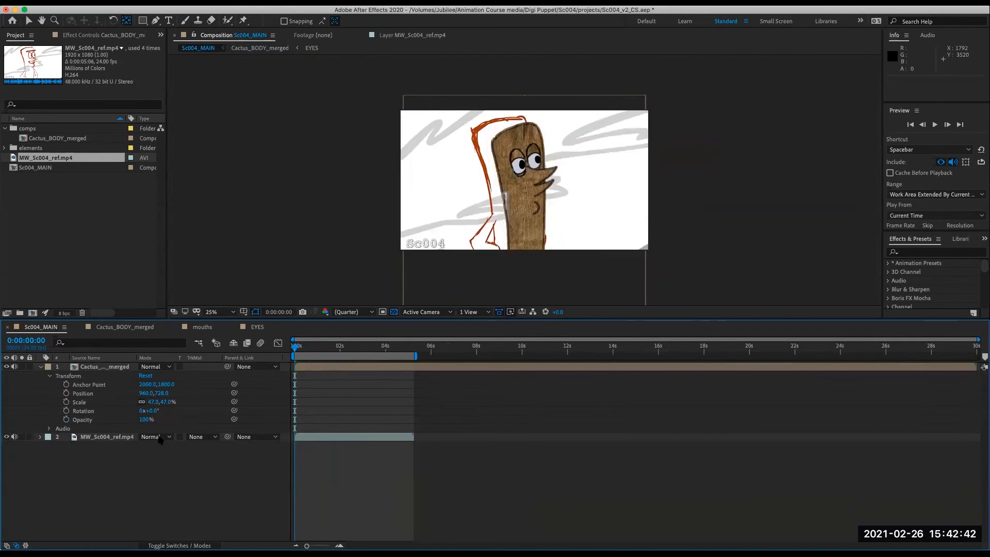
left_click(307, 348)
left_click_drag(310, 349, 206, 420)
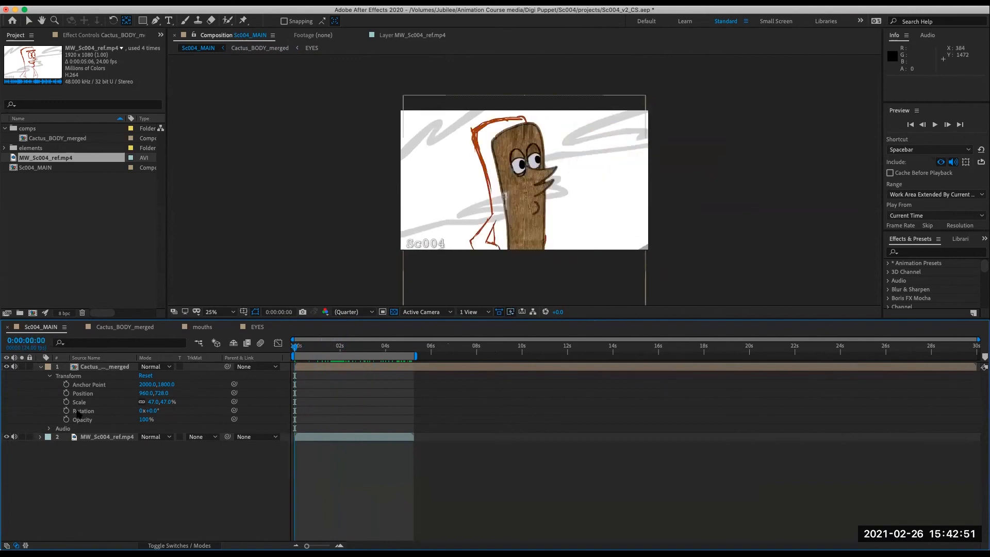
left_click(7, 437)
left_click_drag(320, 348, 258, 411)
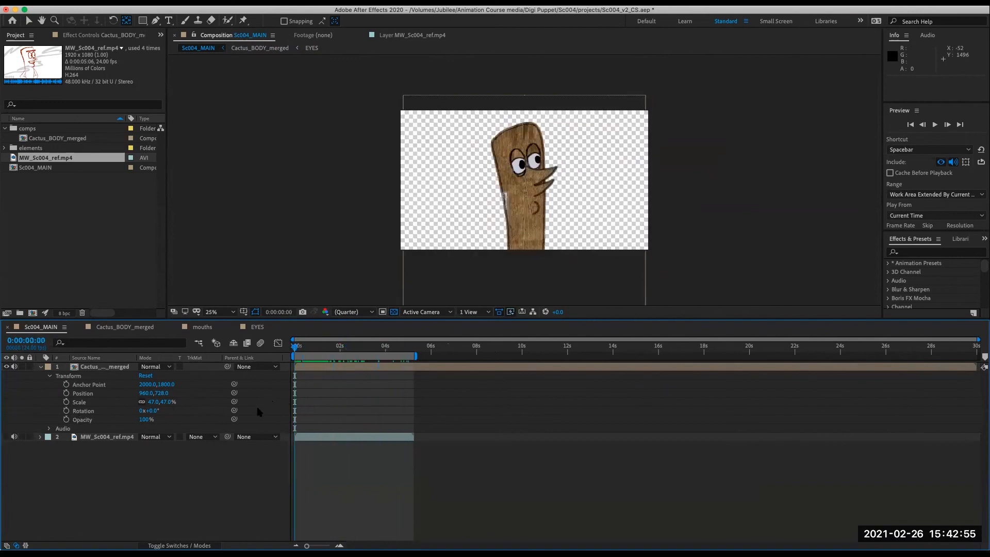
left_click(80, 222)
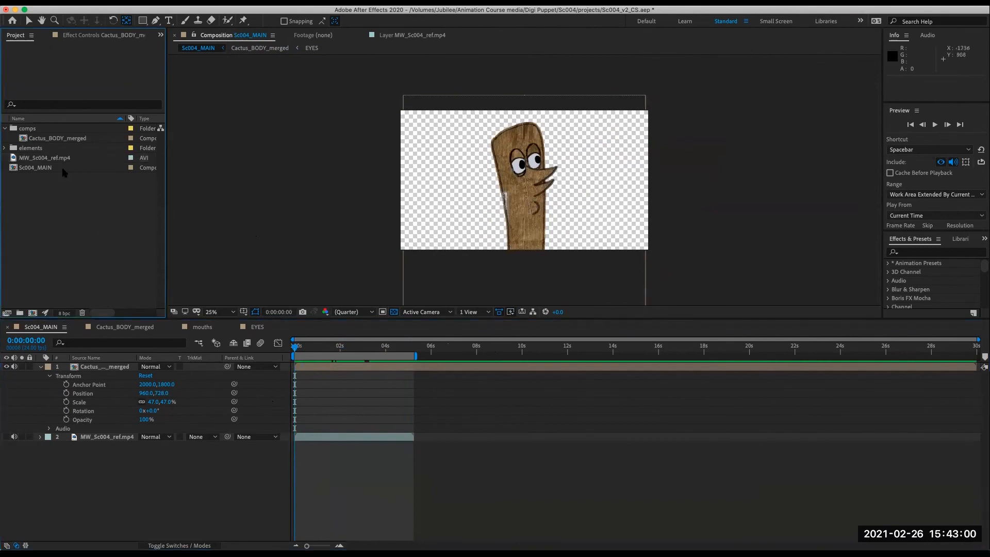
- Save the project and import SNOOKI_BODY.psd from the Snooki MAD elements folder as a composition
key("super+s")
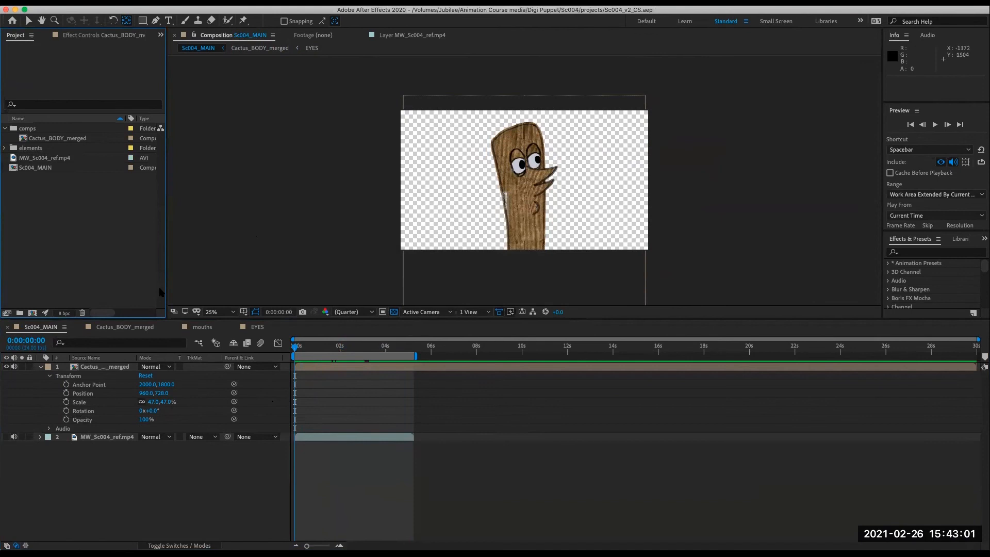
left_click(4, 128)
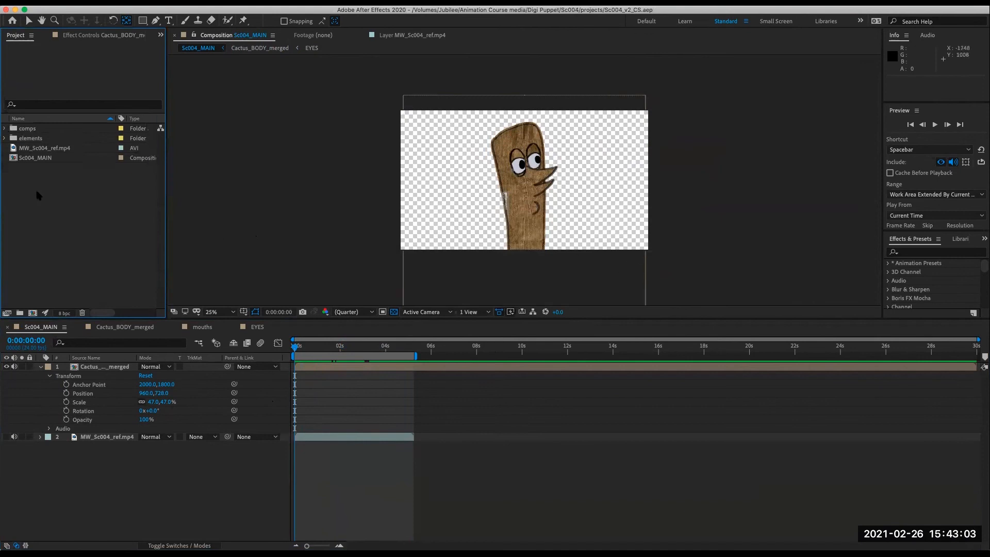
left_click(94, 9)
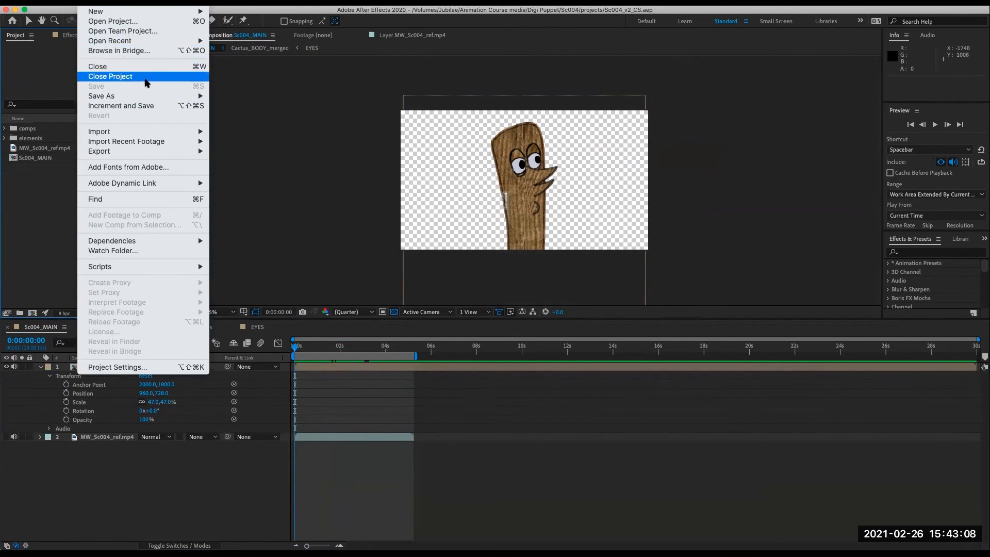
mouse_move(194, 132)
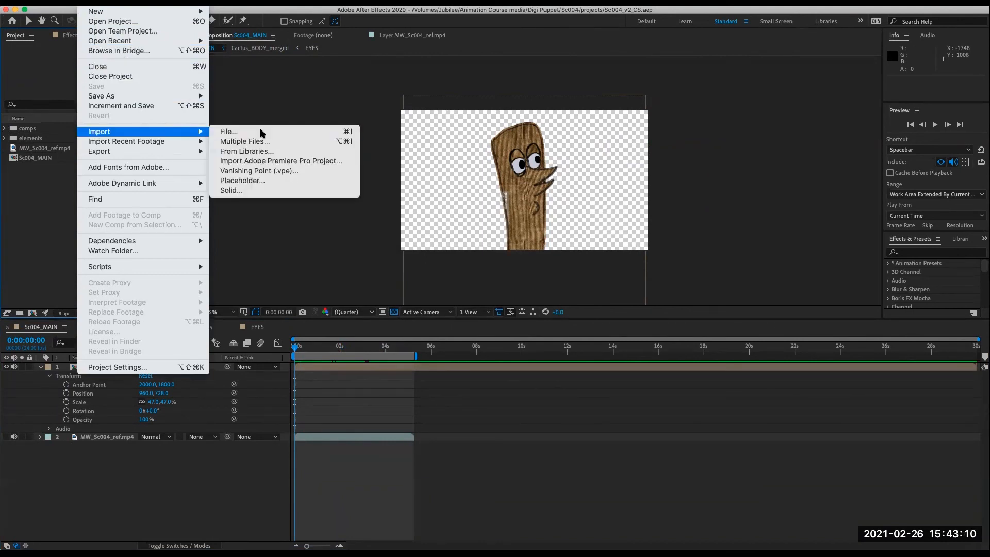
left_click(261, 133)
left_click(577, 118)
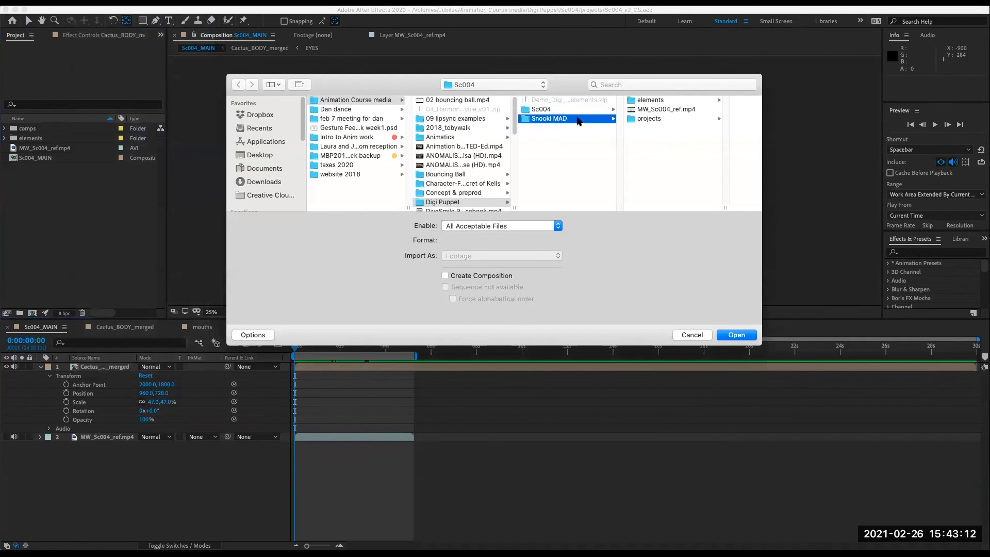
left_click(665, 100)
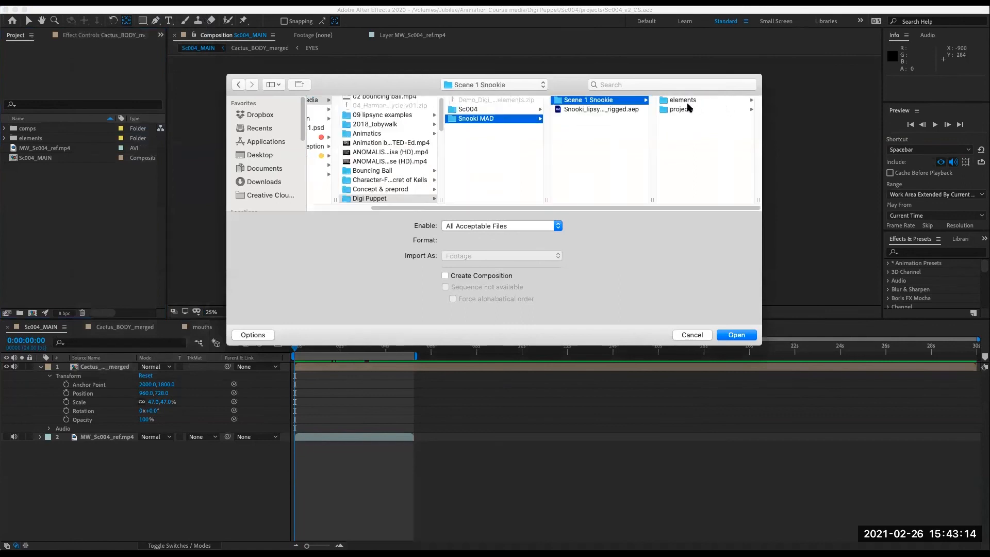
left_click(691, 100)
left_click(715, 111)
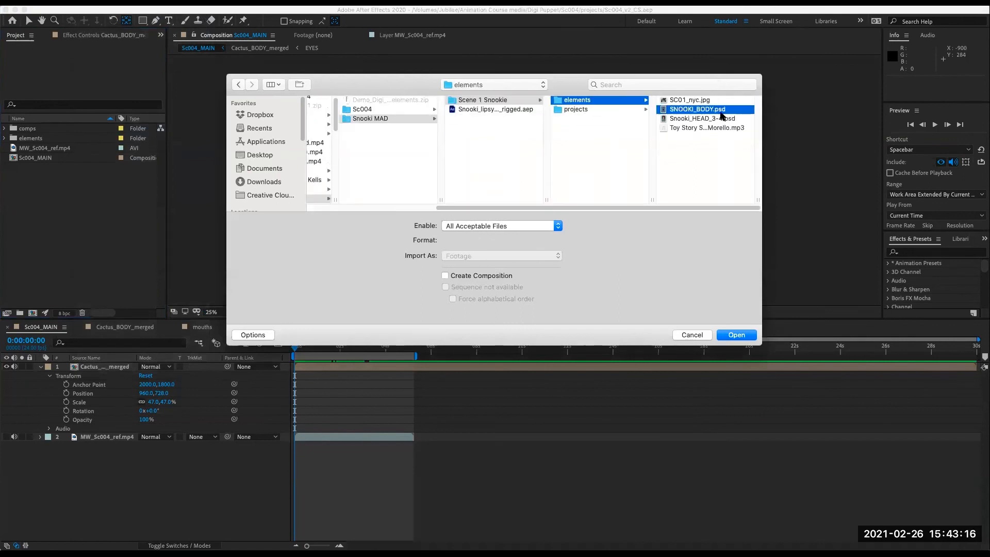
left_click(736, 335)
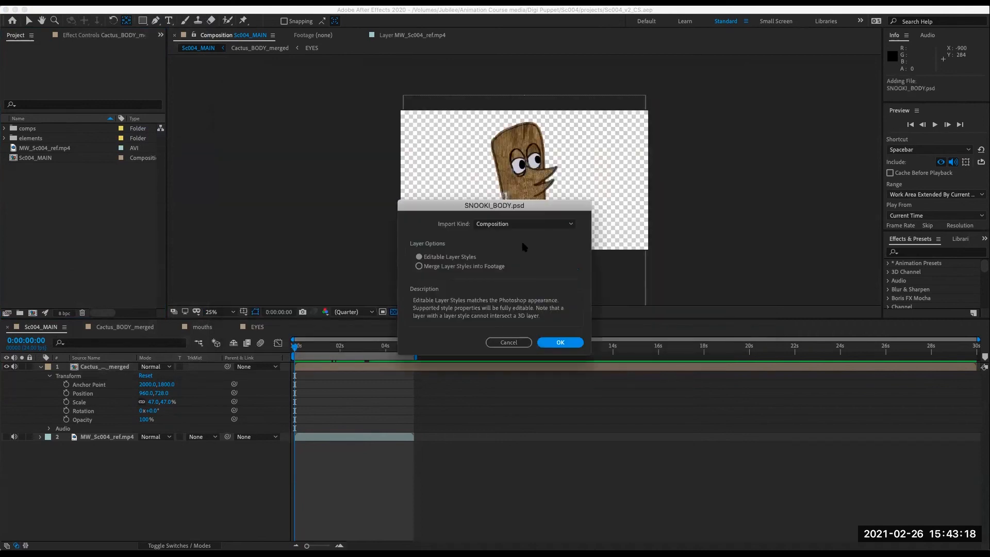
left_click(561, 342)
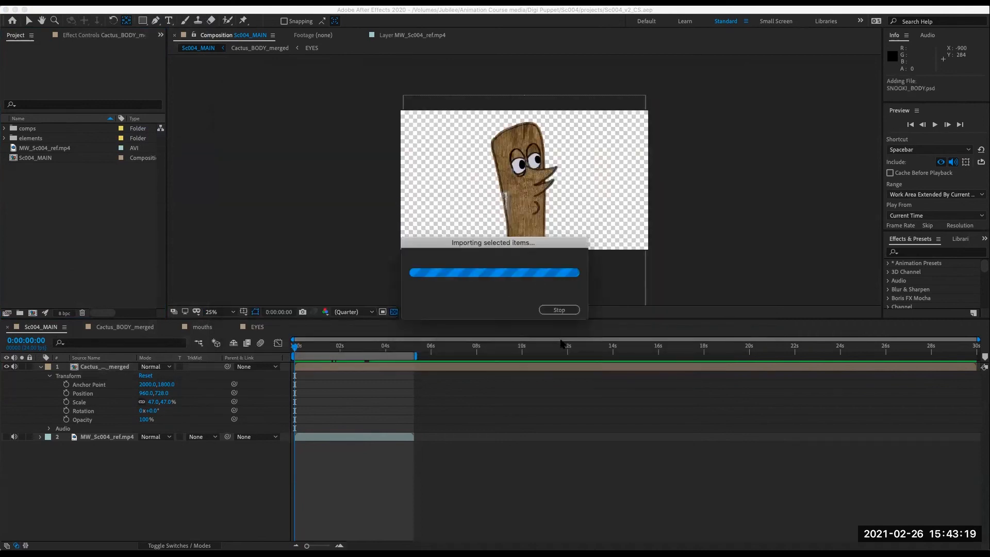
- Move the SNOOKI_BODY comp into the comps folder and the SNOOKI_BODY Layers folder into elements
left_click(70, 215)
left_click(52, 168)
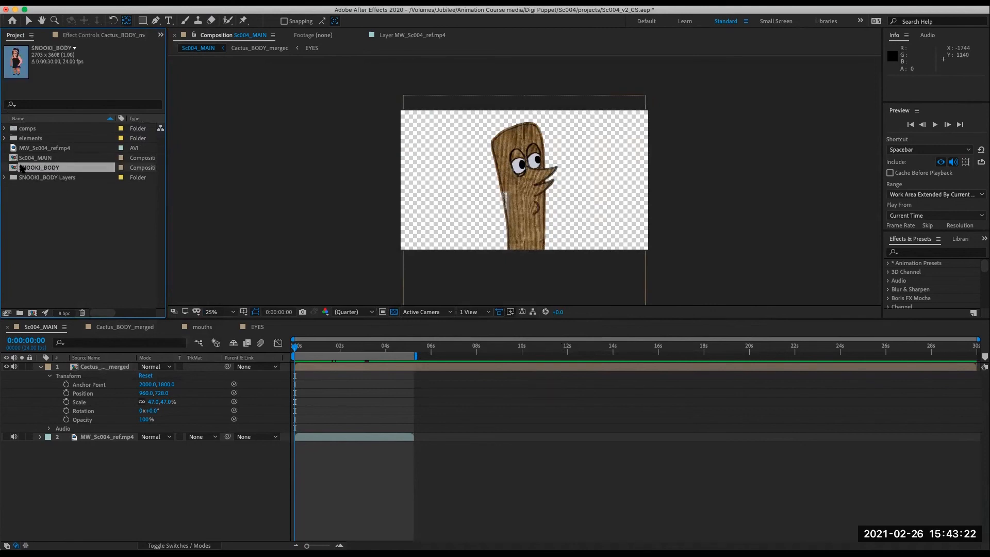
left_click_drag(14, 169, 30, 132)
left_click(32, 170)
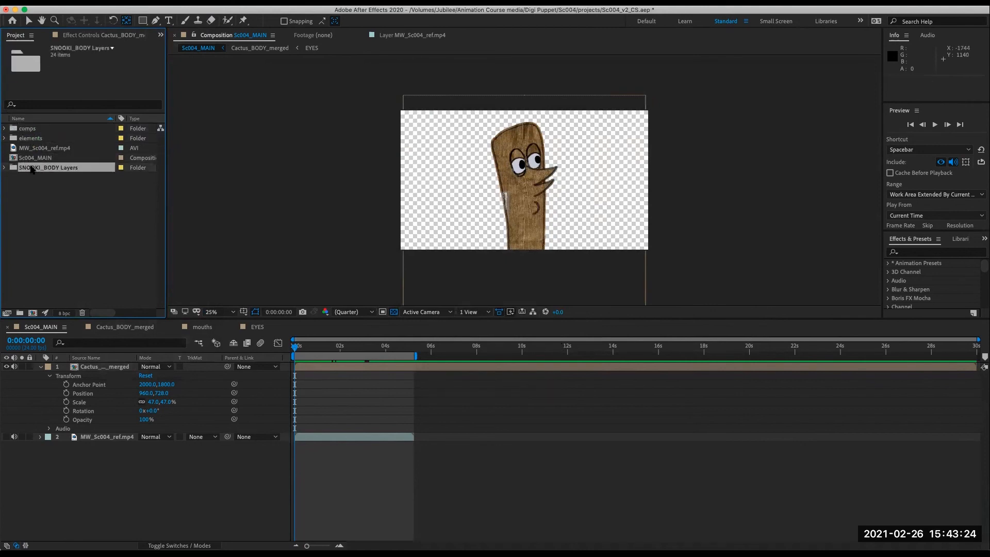
left_click_drag(14, 170, 13, 129)
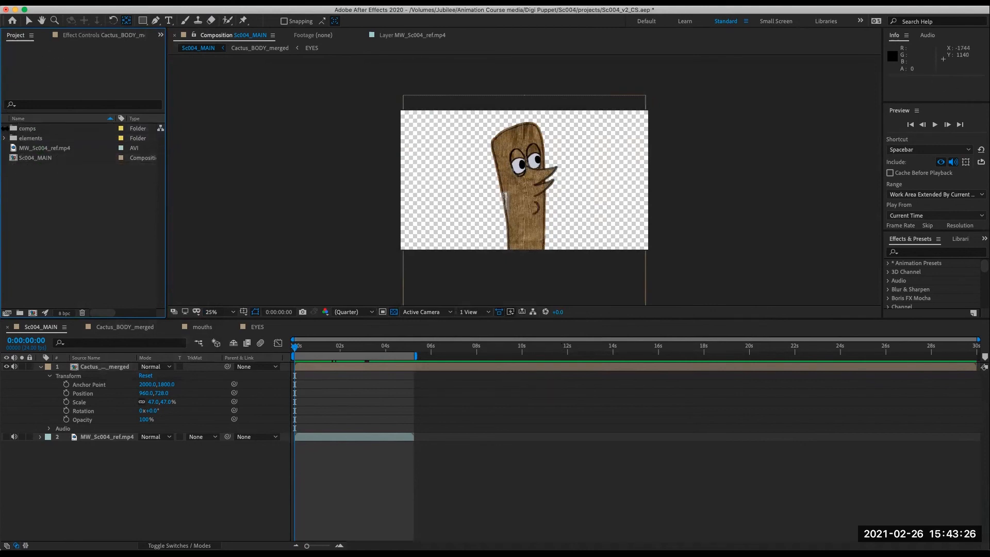
left_click(5, 129)
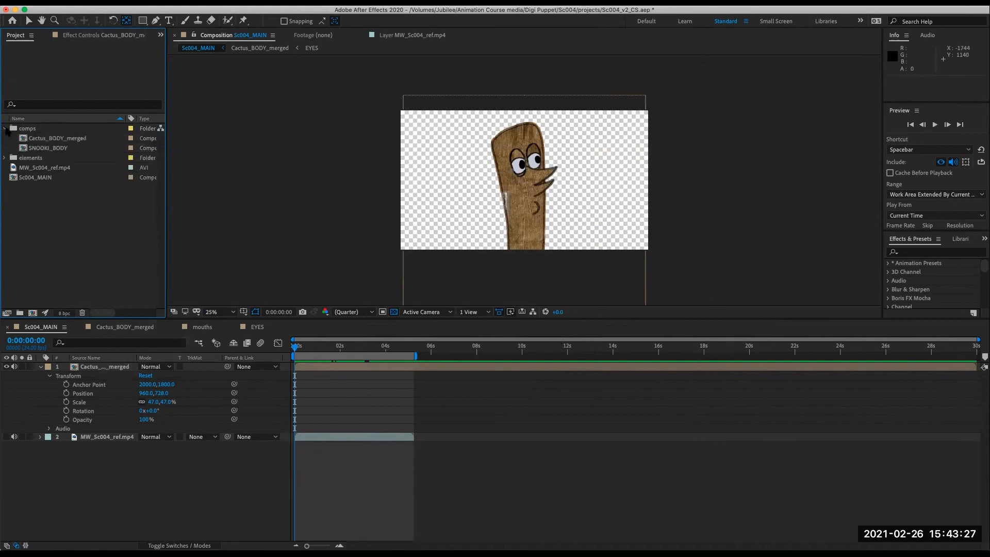
- Add the SNOOKI_BODY comp to Sc004_MAIN above the reference clip and scale it to 30%
left_click(60, 149)
left_click_drag(24, 149, 114, 436)
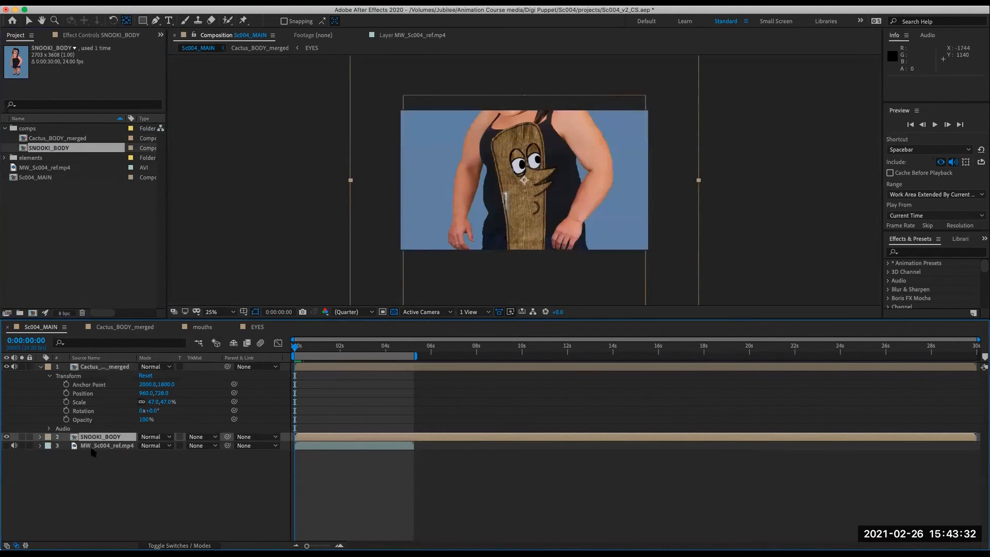
key("s")
left_click_drag(156, 445, 120, 442)
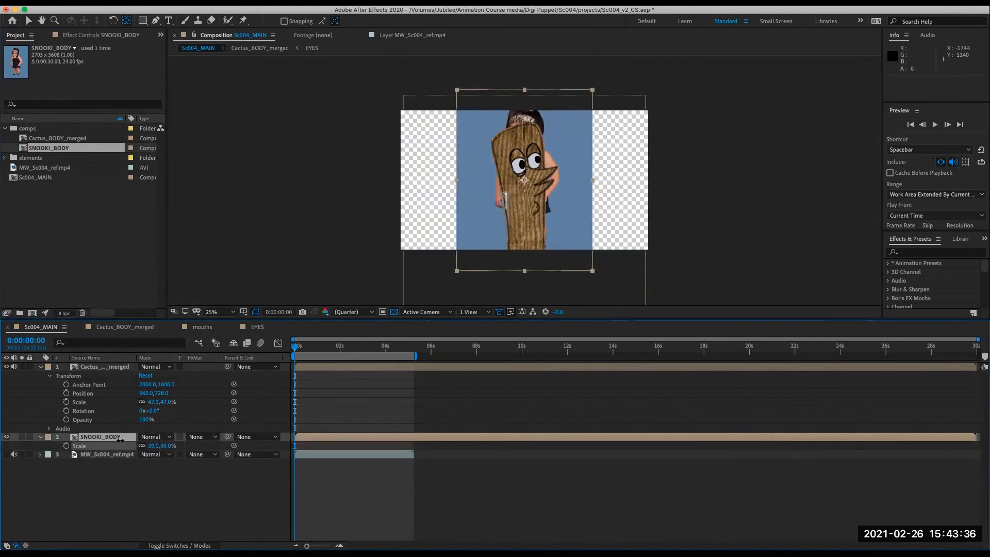
- Move the Snooki body to the right side of the frame and the cactus to the left
left_click(29, 20)
left_click_drag(568, 221, 635, 247)
left_click(545, 206)
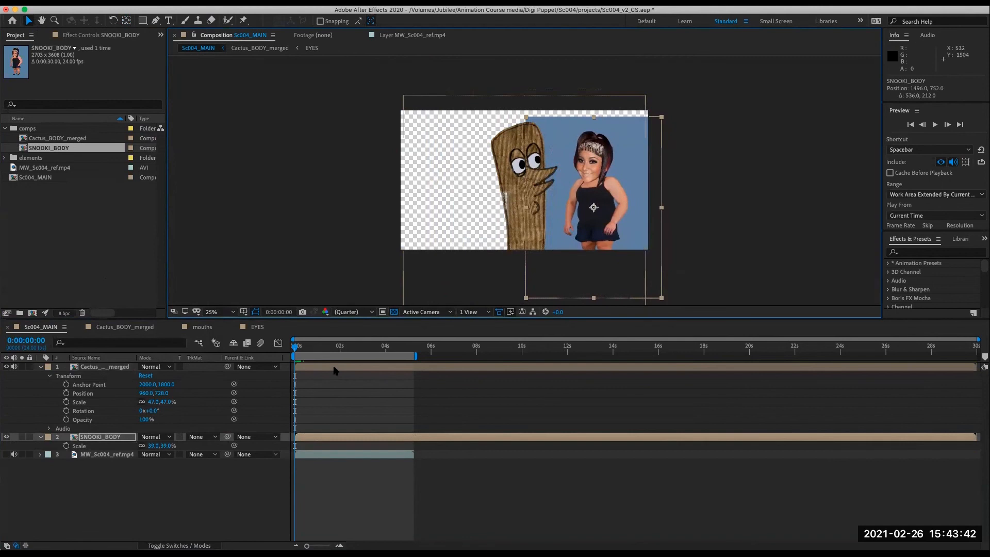
left_click_drag(546, 207, 480, 207)
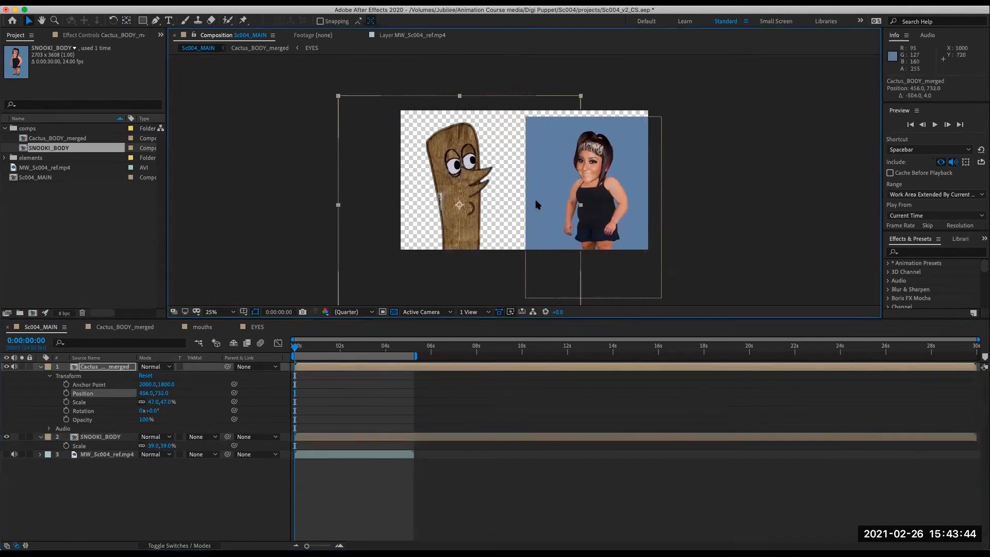
left_click_drag(605, 213, 590, 213)
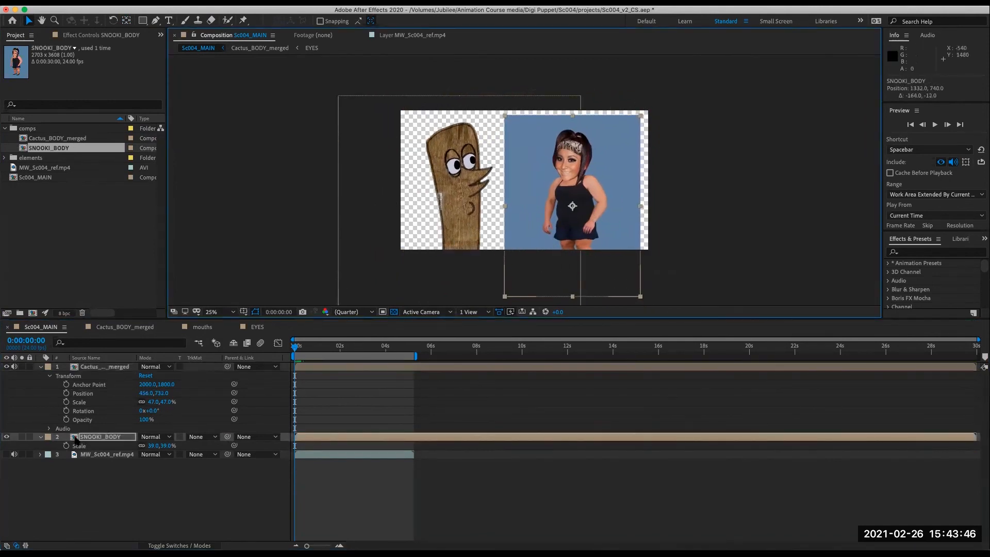
- Open the SNOOKI_BODY comp, make its background Layer 1 a guide layer, and return to Sc004_MAIN
double_click(76, 439)
left_click(125, 483)
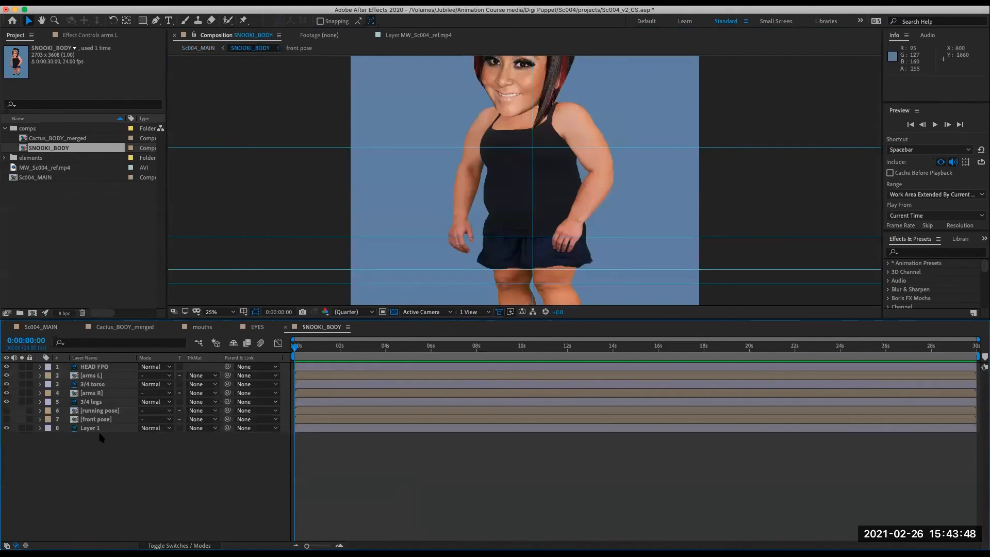
left_click(98, 429)
right_click(100, 434)
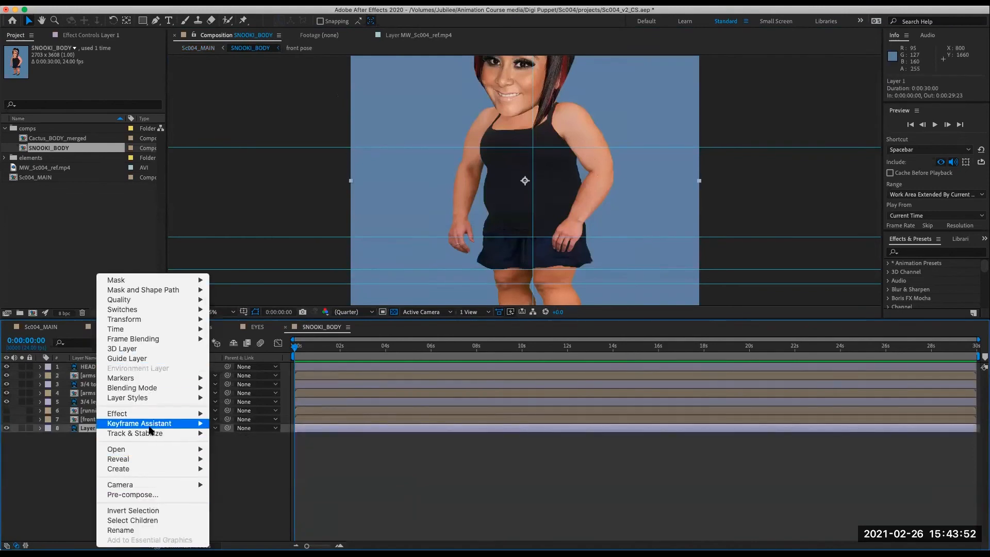
left_click(150, 359)
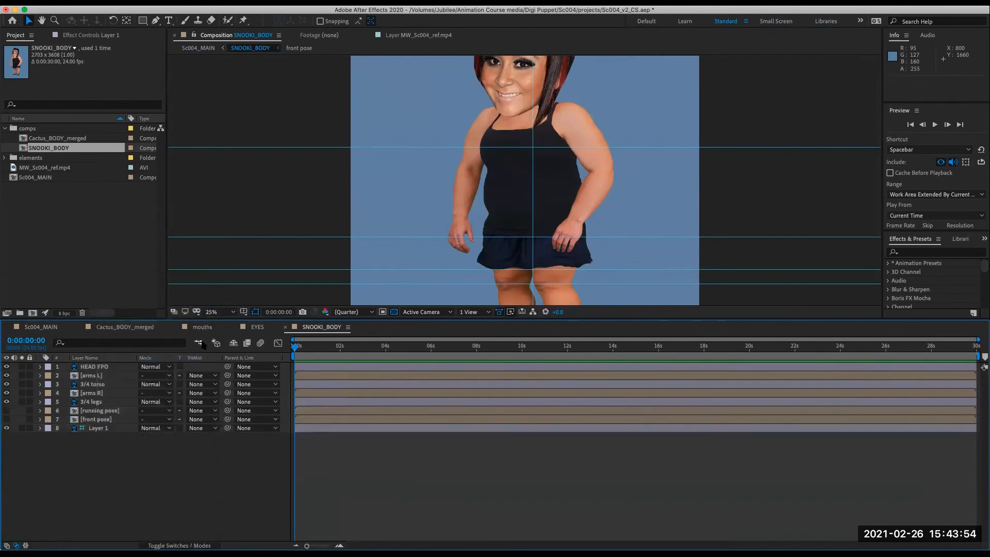
left_click(199, 343)
left_click(135, 347)
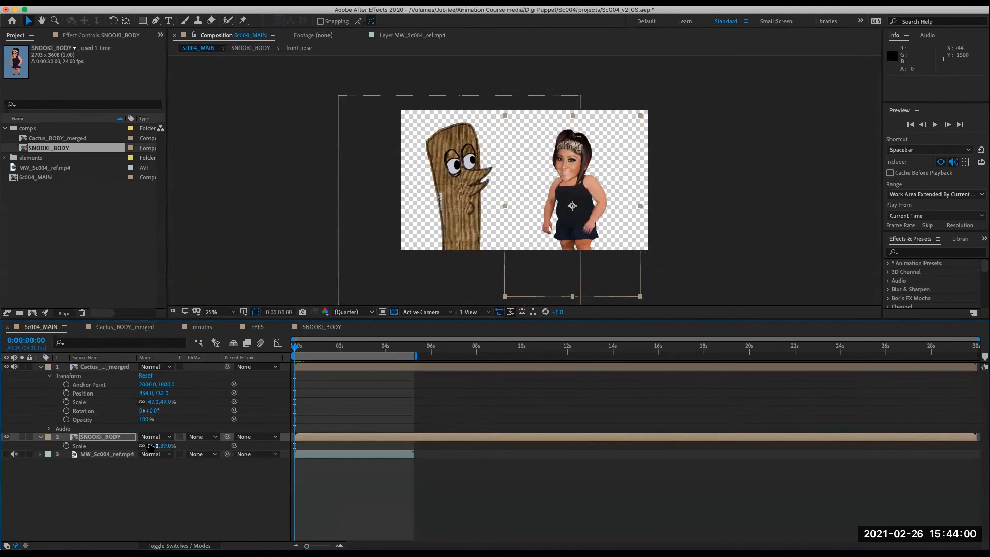
- Scale the Snooki body to 50% and shift it lower toward the right edge
left_click_drag(154, 444, 160, 445)
left_click_drag(582, 187, 587, 201)
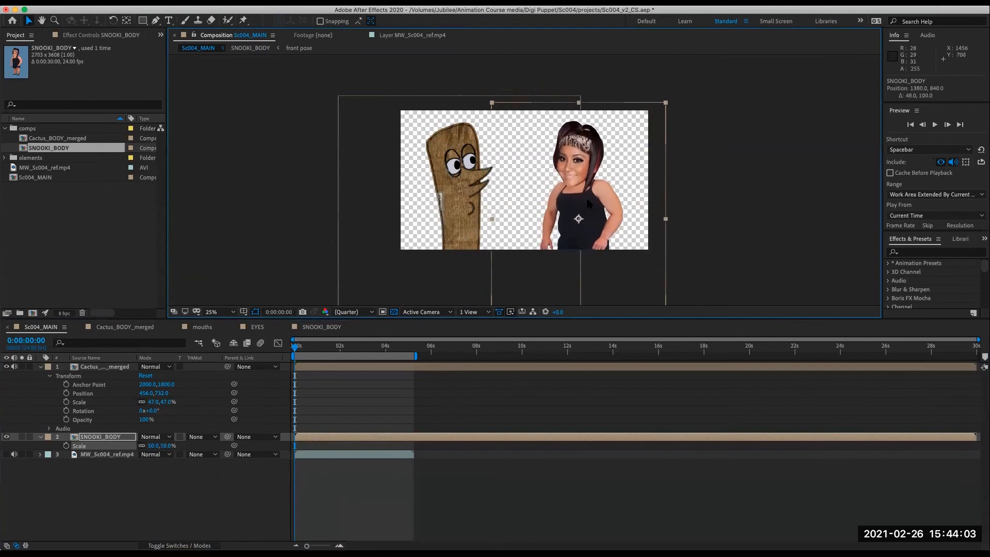
left_click(230, 479)
- Import SC01_nyc.jpg into the elements folder and place it in Sc004_MAIN beneath SNOOKI_BODY as the background
left_click(76, 205)
left_click(6, 129)
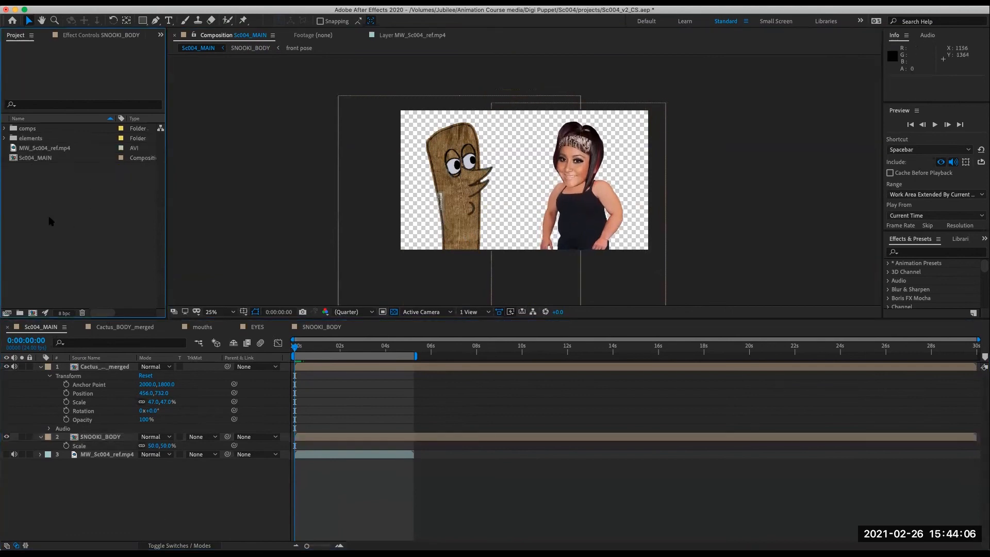
left_click(5, 138)
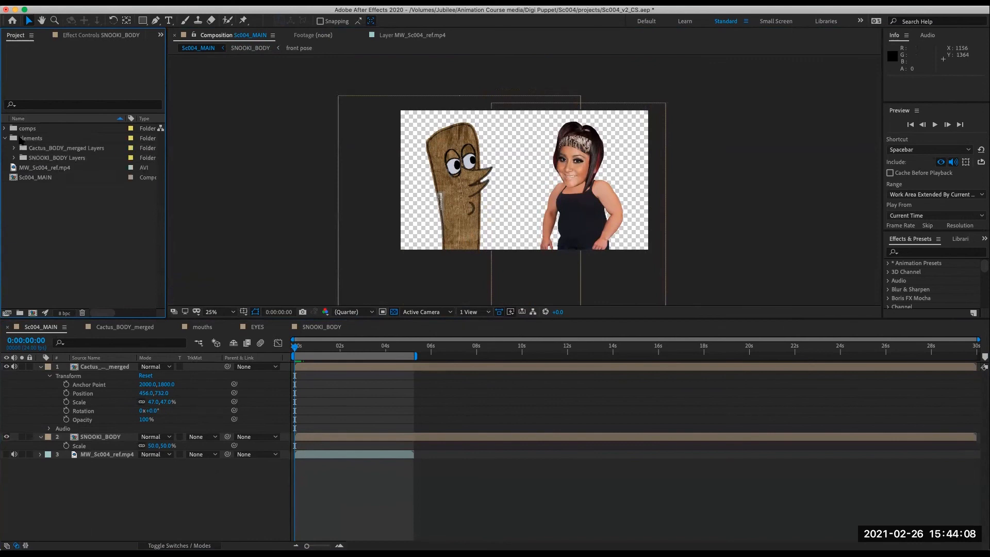
left_click(34, 138)
left_click(88, 7)
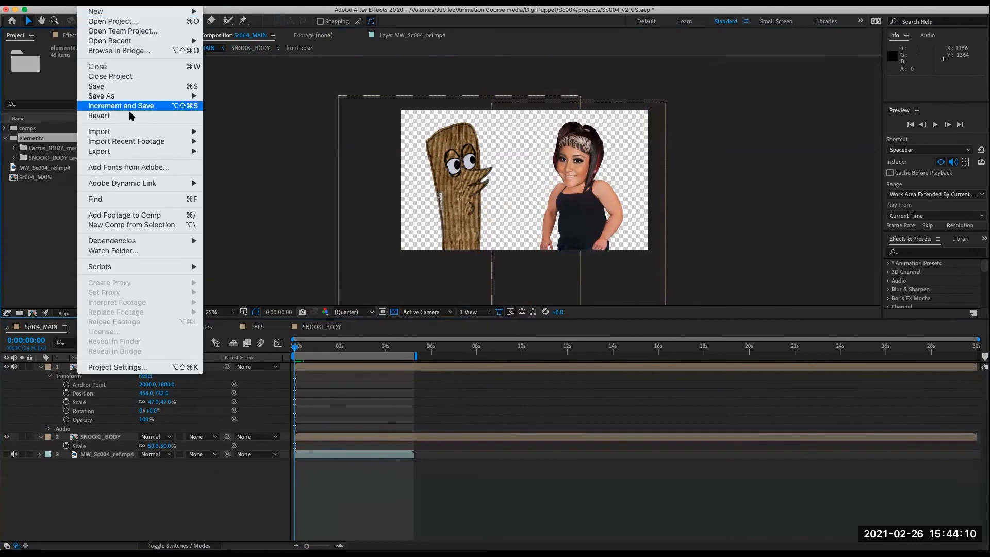
mouse_move(146, 42)
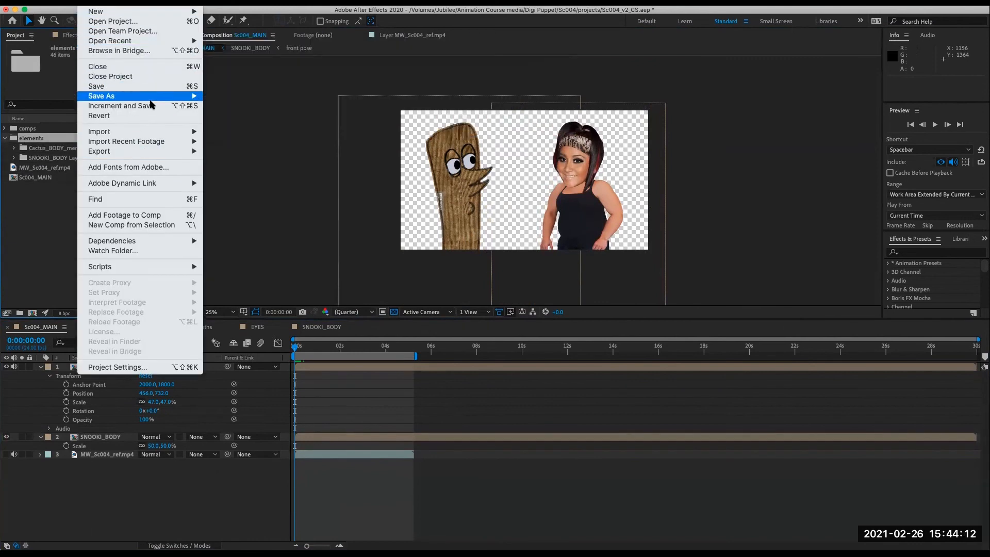
mouse_move(158, 133)
left_click(257, 133)
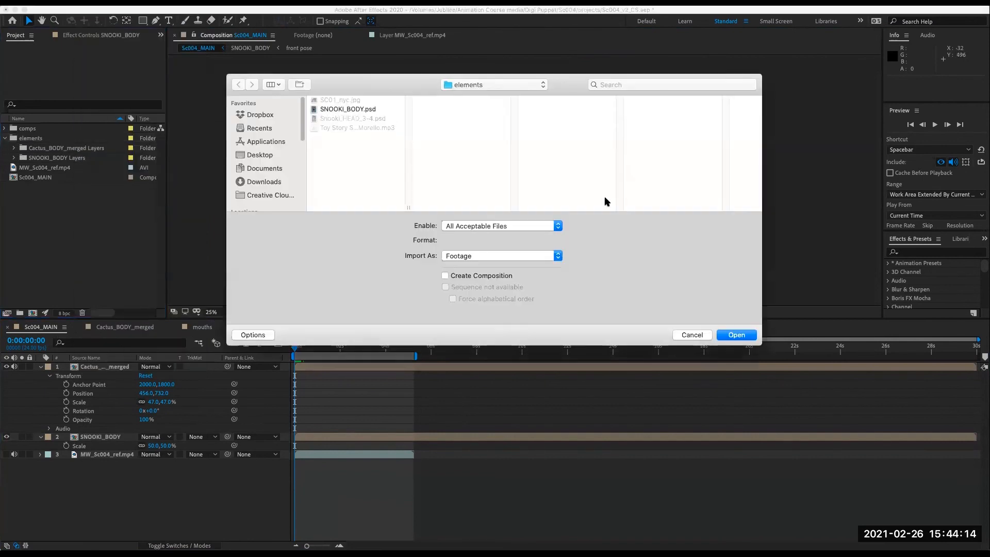
left_click(350, 101)
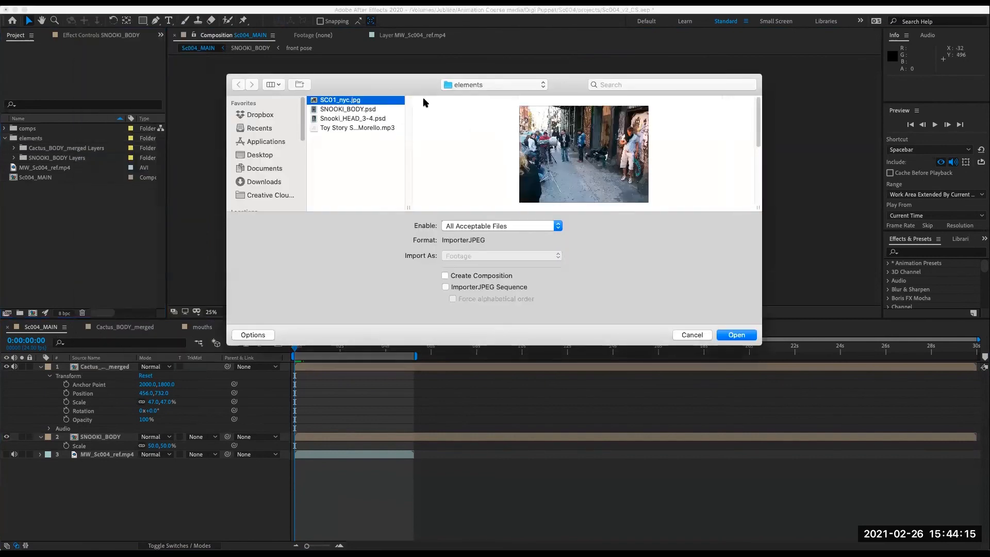
left_click(737, 335)
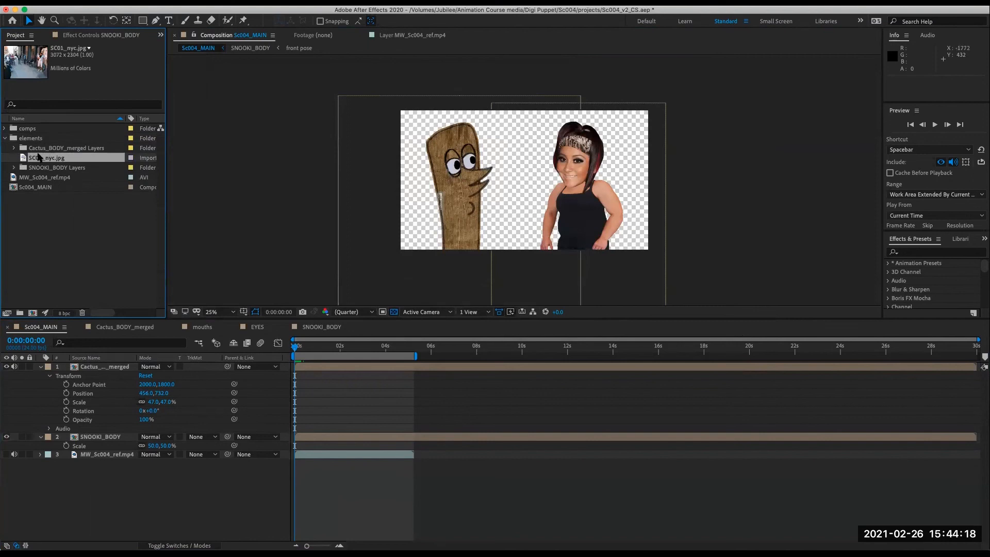
left_click_drag(60, 160, 106, 452)
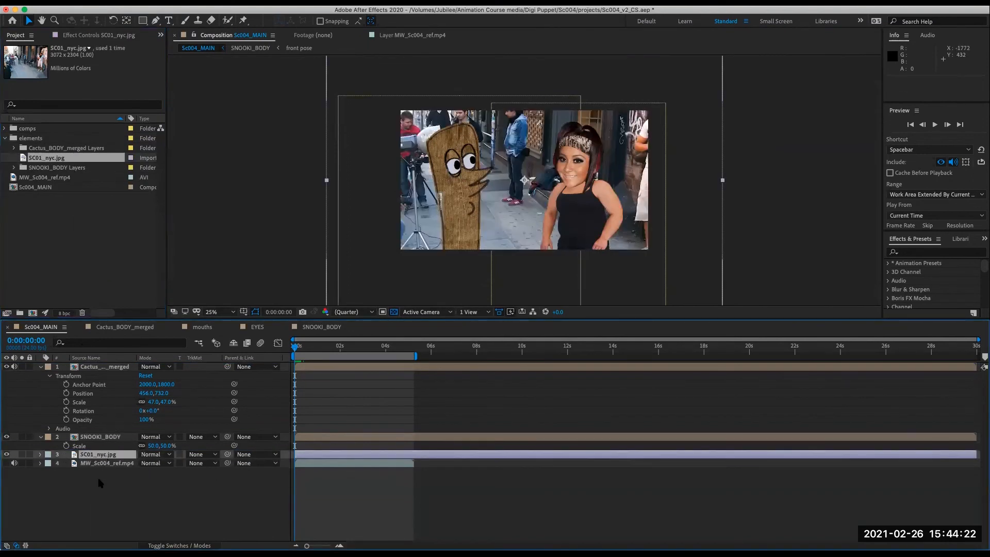
- Collapse the elements folder in the project so only the top-level folders and the Sc004_MAIN comp are listed
left_click(61, 228)
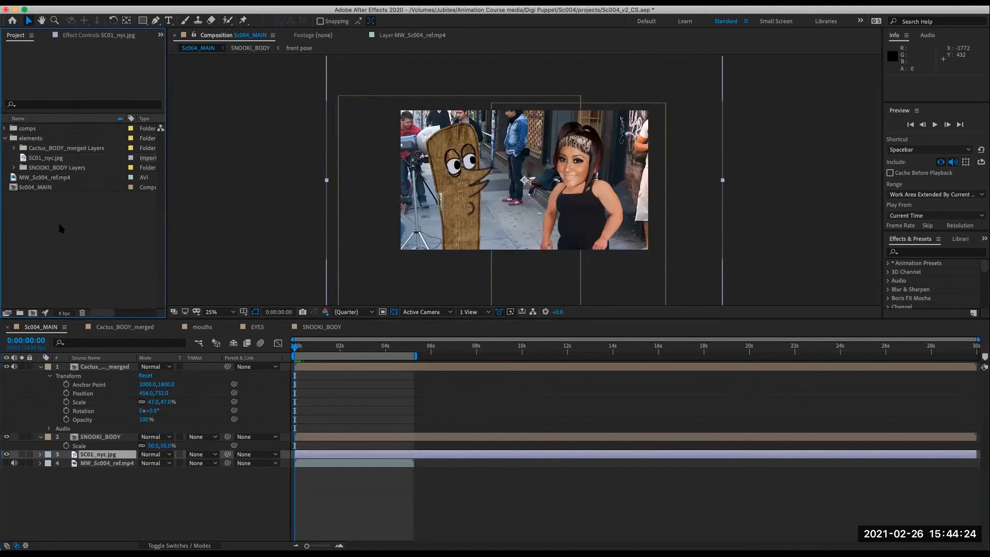
left_click(10, 138)
left_click(37, 159)
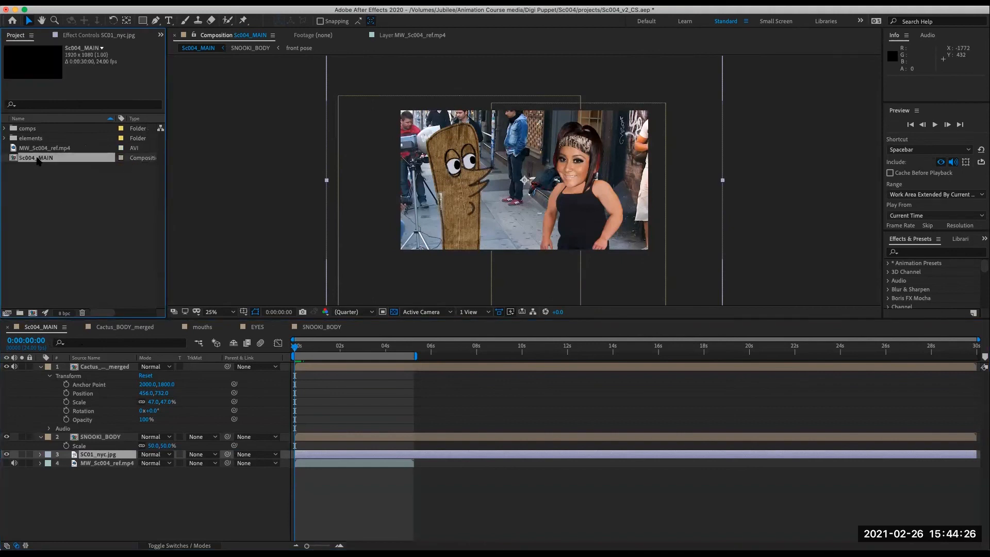
double_click(16, 159)
left_click(67, 223)
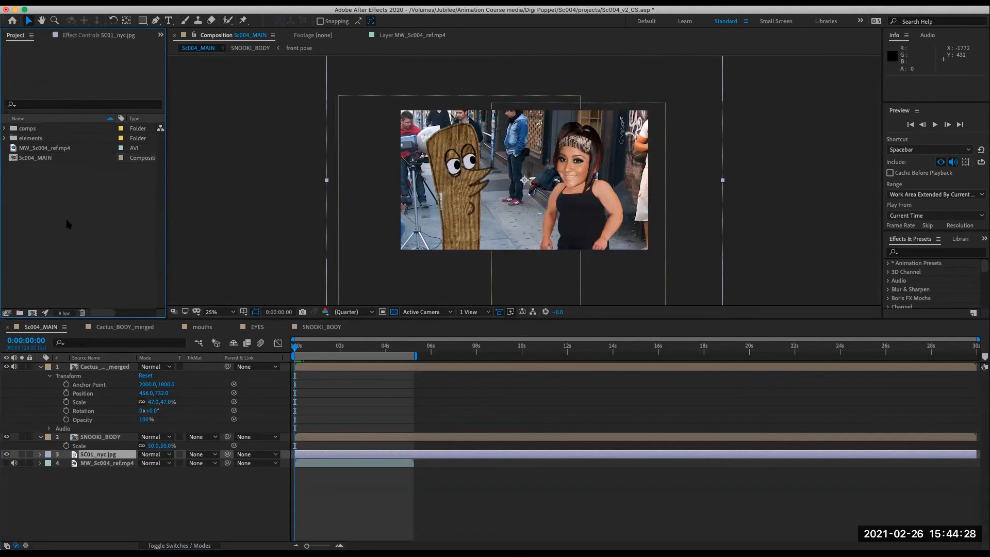
- Collapse the cactus layer's Transform properties in the Sc004_MAIN timeline, leaving the SNOOKI_BODY scale property shown
left_click(109, 483)
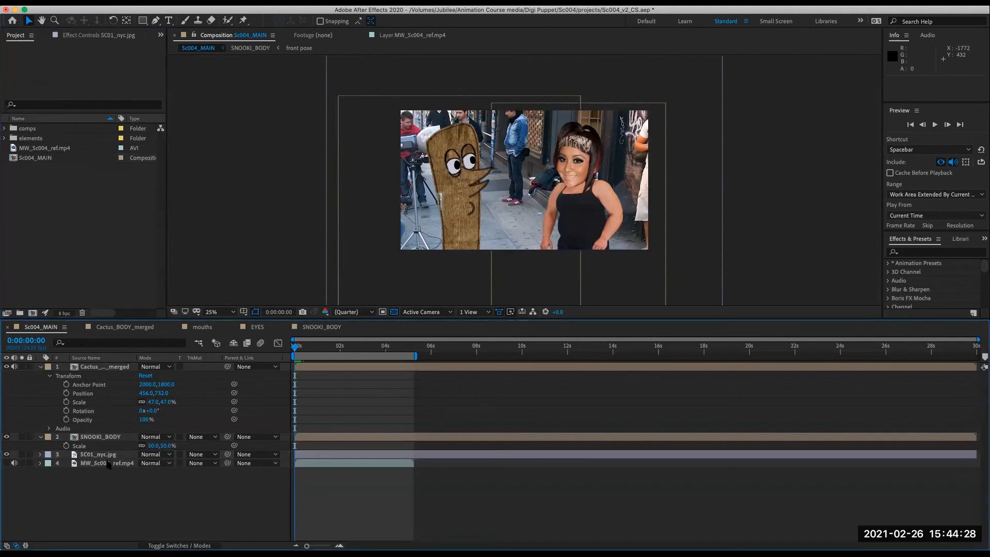
double_click(75, 438)
left_click(782, 203)
scroll(777, 205, "down", 2)
scroll(729, 214, "up", 1)
left_click(199, 343)
left_click(131, 344)
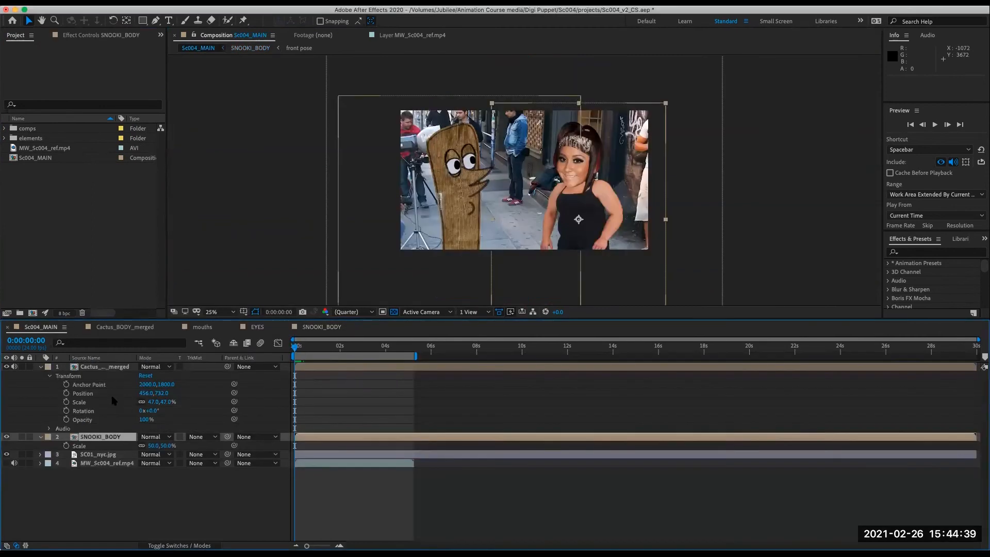
left_click(50, 375)
double_click(80, 366)
left_click_drag(310, 347, 285, 422)
left_click(43, 327)
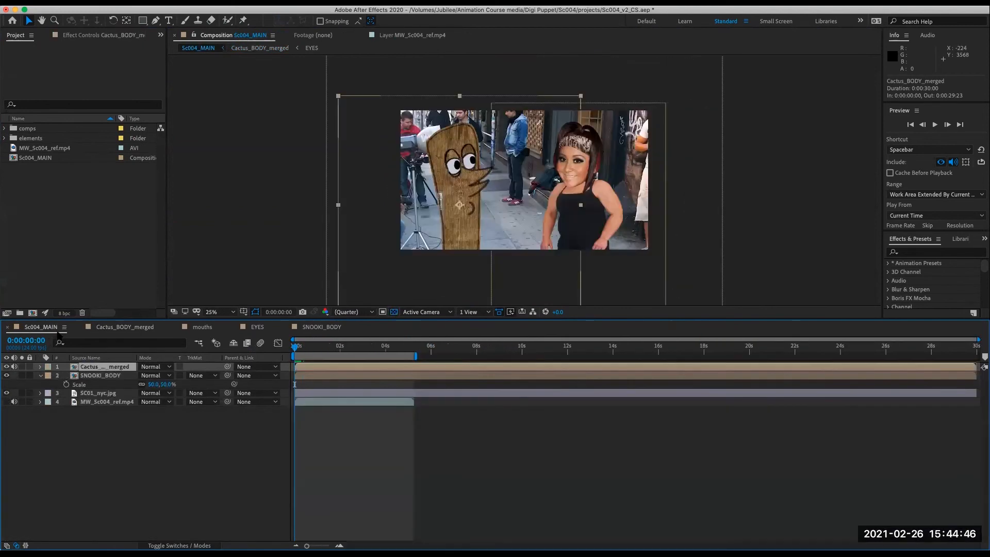